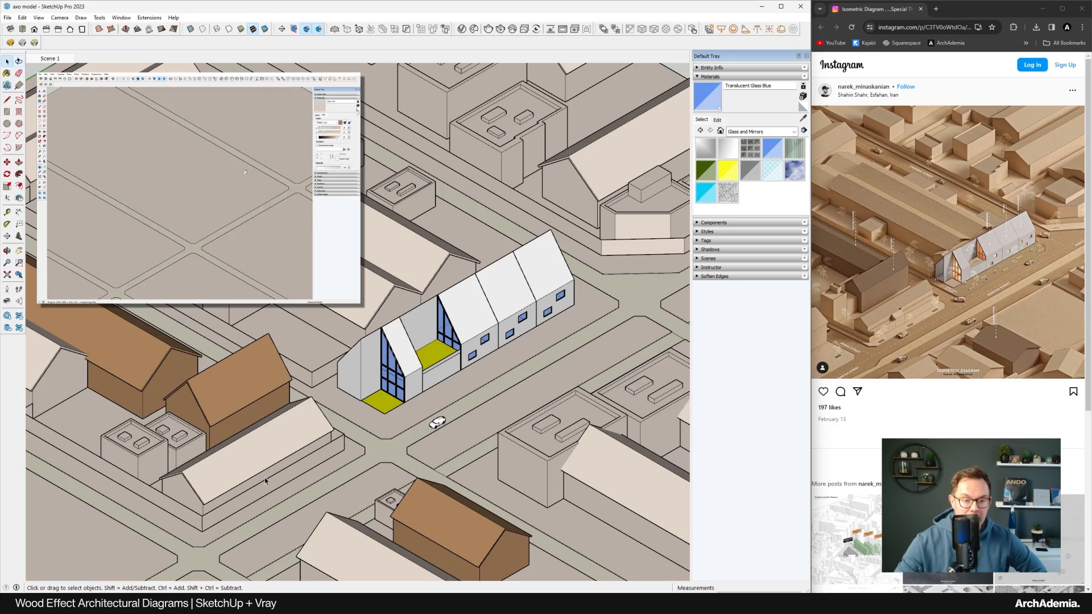
Look over the whole neighbourhood massing model, then return to the saved Scene 1 view
{"action": "scroll", "coordinate": [388, 351], "scroll_direction": "down", "scroll_amount": 5}
{"action": "mouse_move", "coordinate": [390, 349]}
{"action": "middle_mouse_down"}
{"action": "mouse_move", "coordinate": [481, 219]}
{"action": "mouse_move", "coordinate": [407, 332]}
{"action": "middle_mouse_up"}
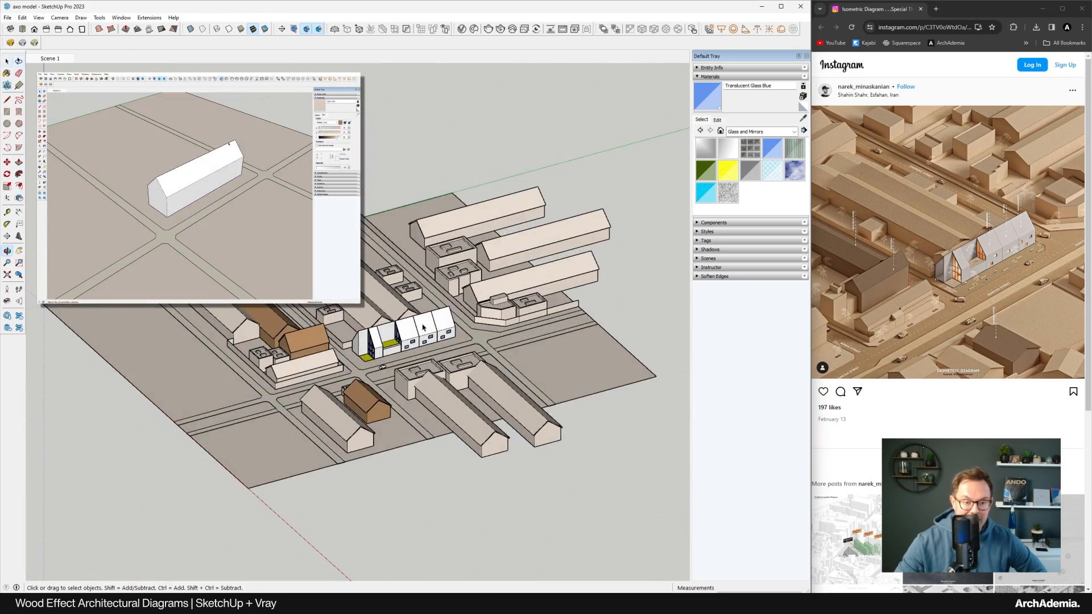
{"action": "scroll", "coordinate": [407, 330], "scroll_direction": "up", "scroll_amount": 5}
{"action": "middle_click_drag", "start_coordinate": [326, 334], "coordinate": [343, 332]}
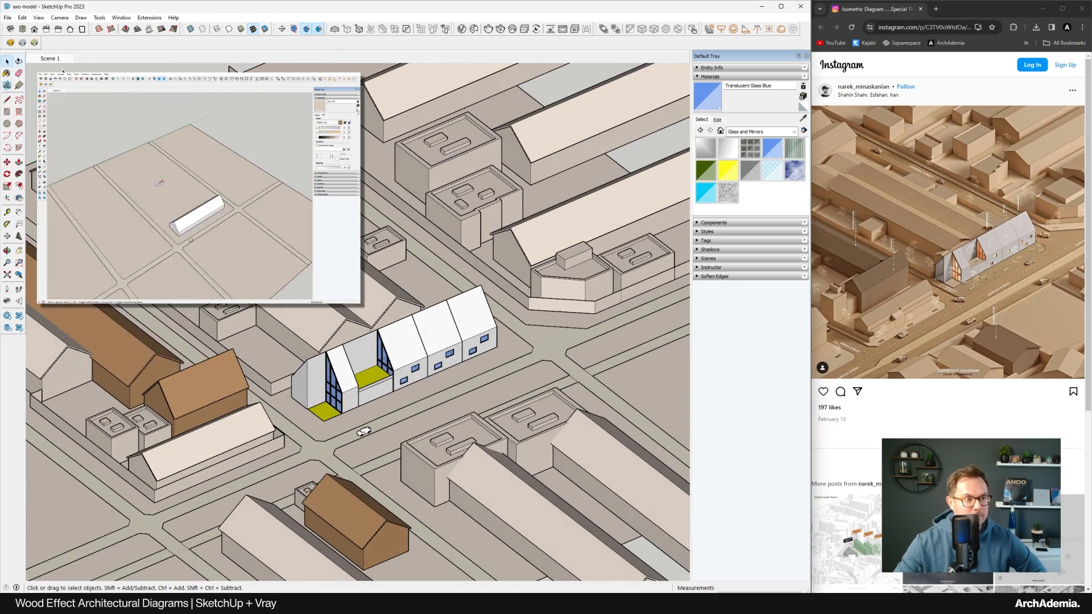
{"action": "left_click", "coordinate": [50, 58]}
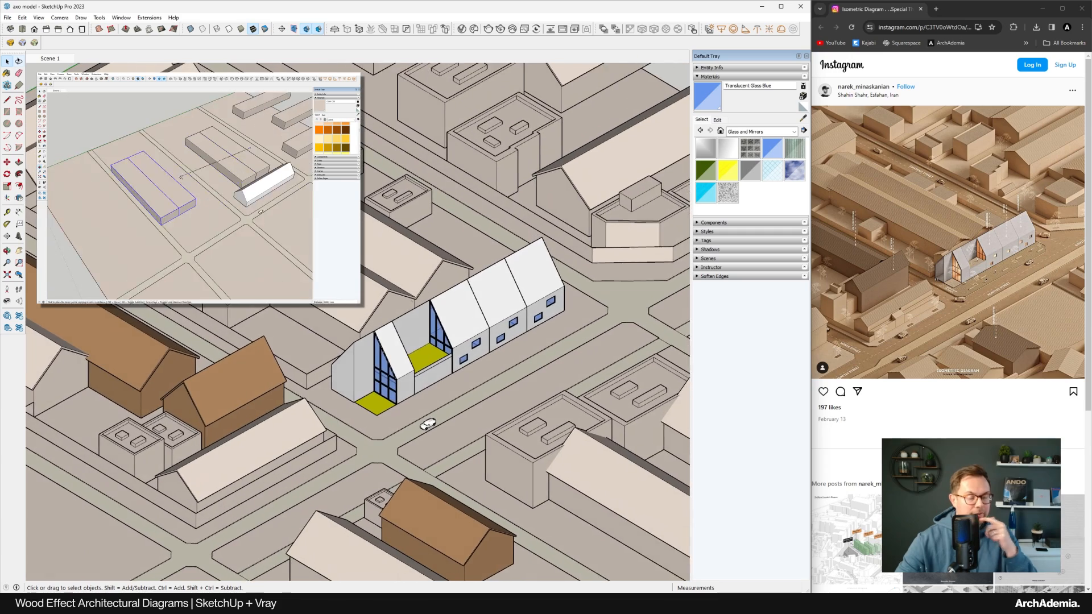
Open the V-Ray Asset Editor and check its material library and the Translucent Glass Blue settings
{"action": "left_click", "coordinate": [461, 28]}
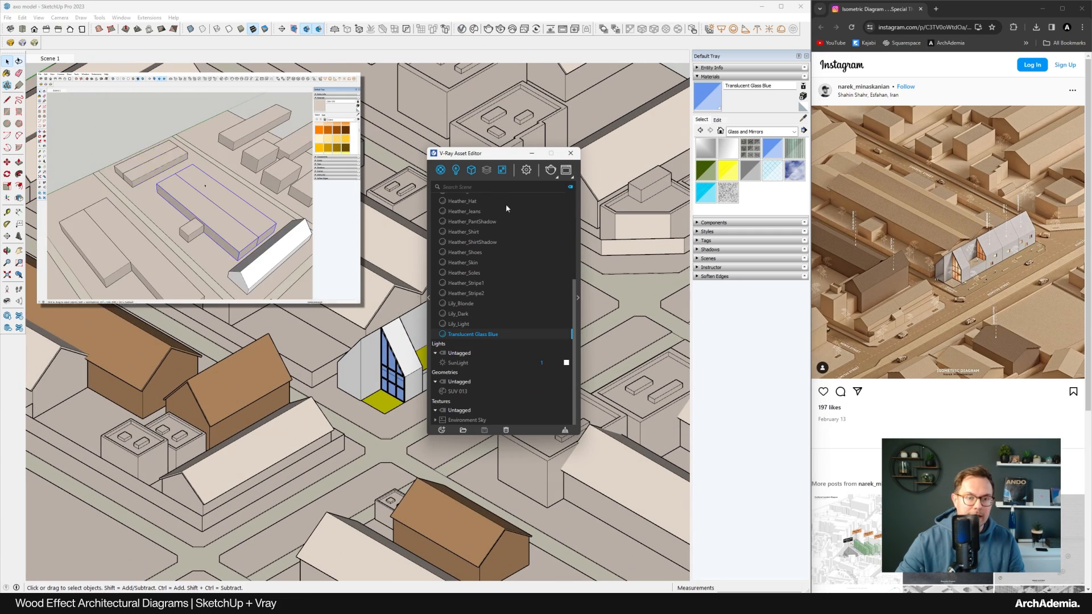
{"action": "left_click", "coordinate": [608, 290]}
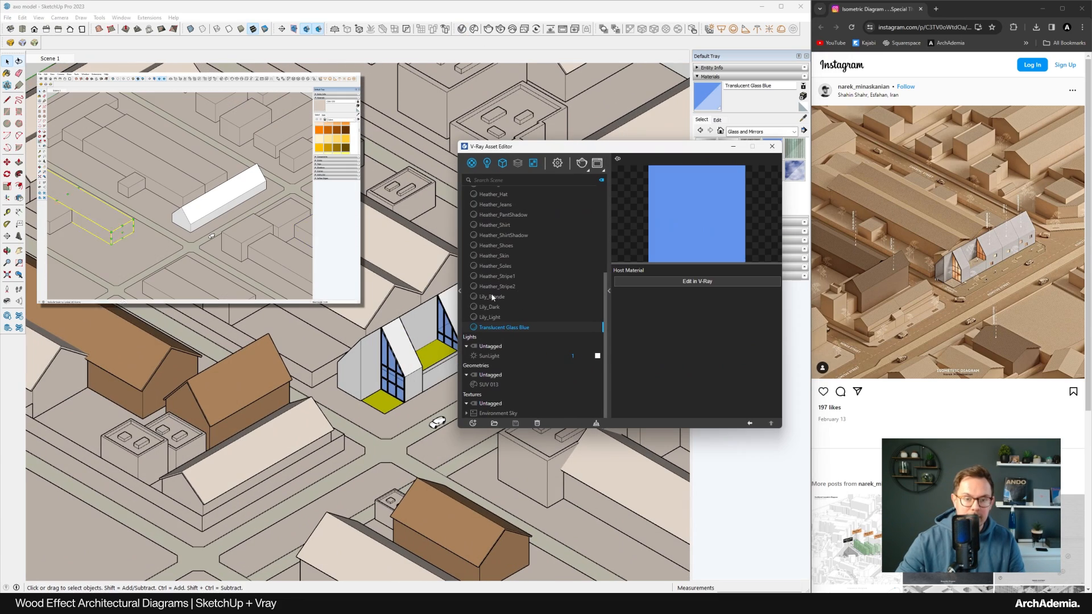
{"action": "left_click", "coordinate": [460, 291]}
{"action": "left_click_drag", "start_coordinate": [448, 151], "coordinate": [425, 151]}
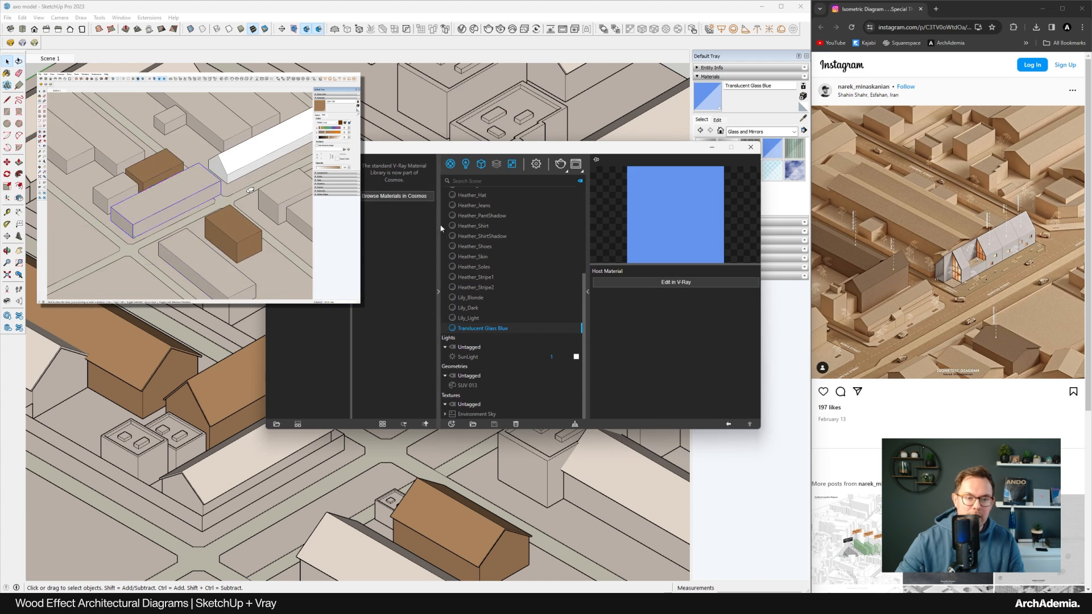
{"action": "left_click", "coordinate": [439, 258]}
{"action": "left_click_drag", "start_coordinate": [601, 149], "coordinate": [546, 150]}
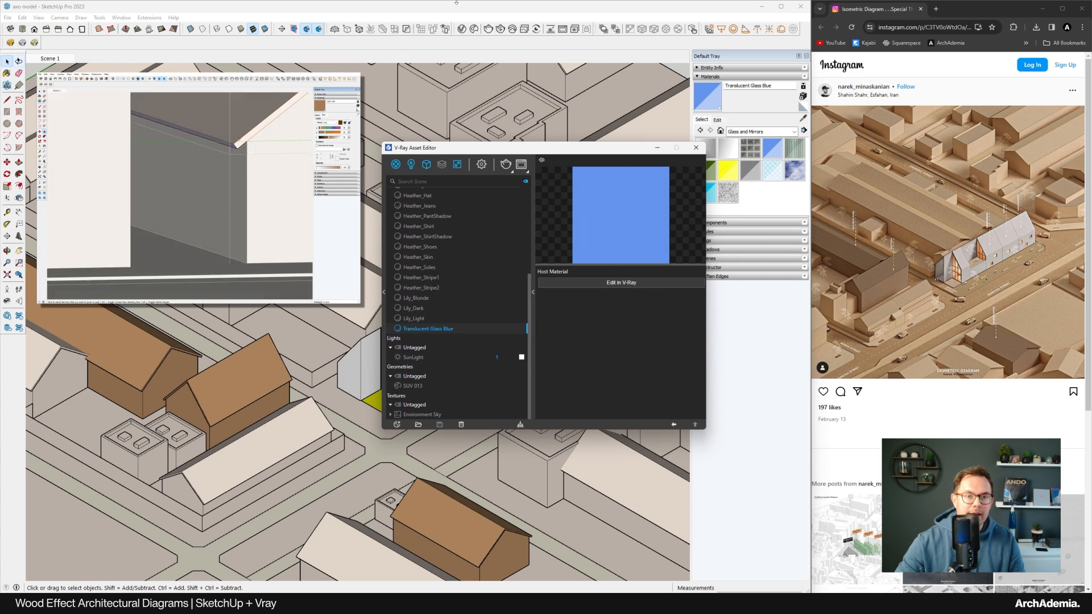
Open the Chaos Cosmos browser and show the Diagrammatic category of materials
{"action": "left_click", "coordinate": [474, 29]}
{"action": "left_click_drag", "start_coordinate": [590, 88], "coordinate": [377, 91]}
{"action": "scroll", "coordinate": [600, 296], "scroll_direction": "down", "scroll_amount": 3}
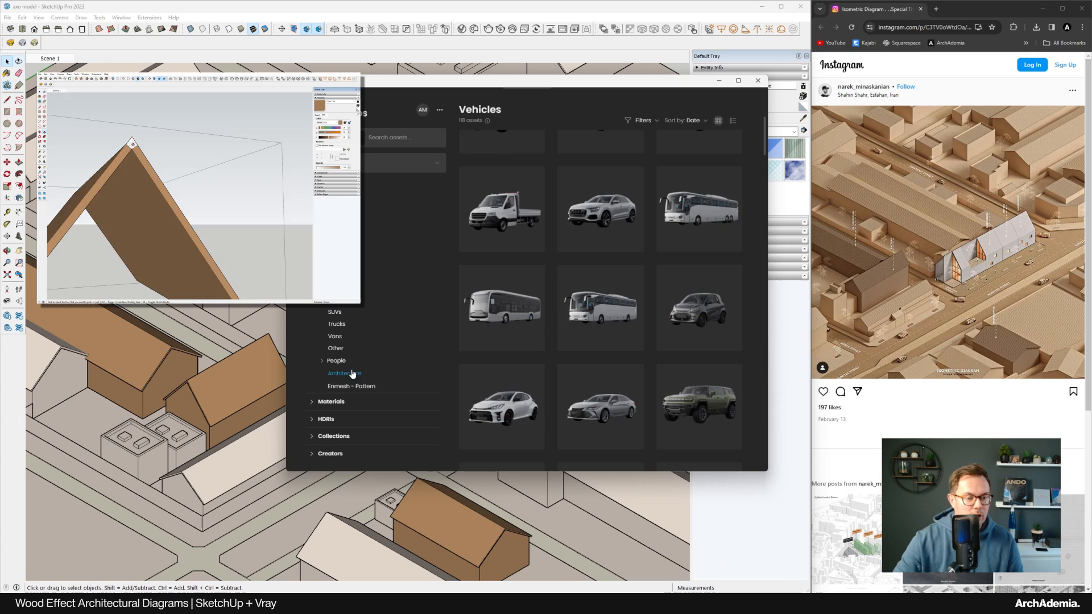
{"action": "left_click", "coordinate": [331, 402]}
{"action": "left_click", "coordinate": [369, 321]}
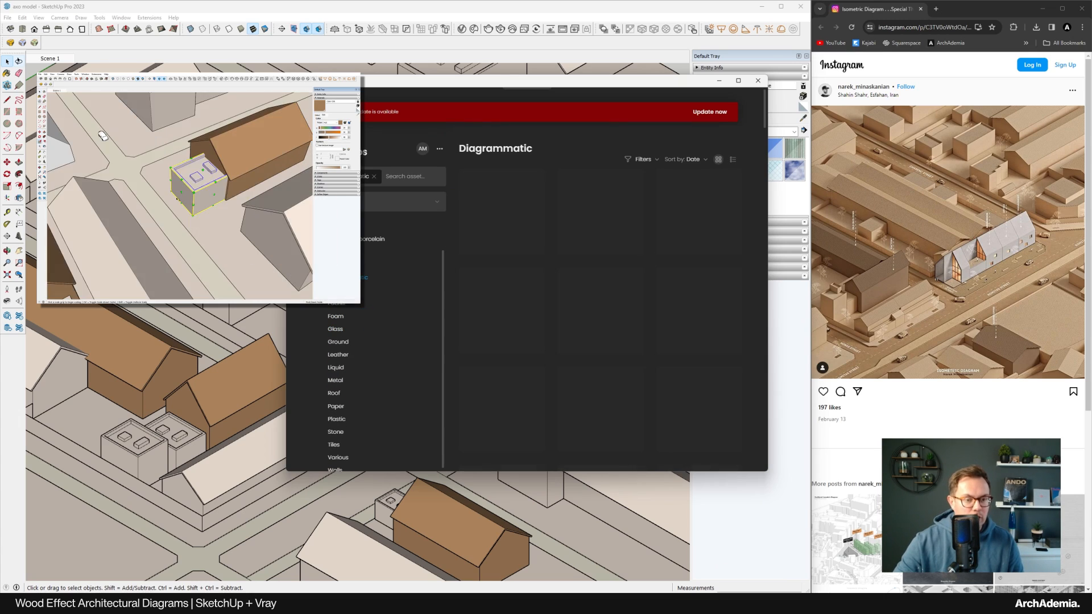
Browse the Diagrammatic materials and preview the Chipboard Model 10cm material
{"action": "scroll", "coordinate": [565, 368], "scroll_direction": "down", "scroll_amount": 6}
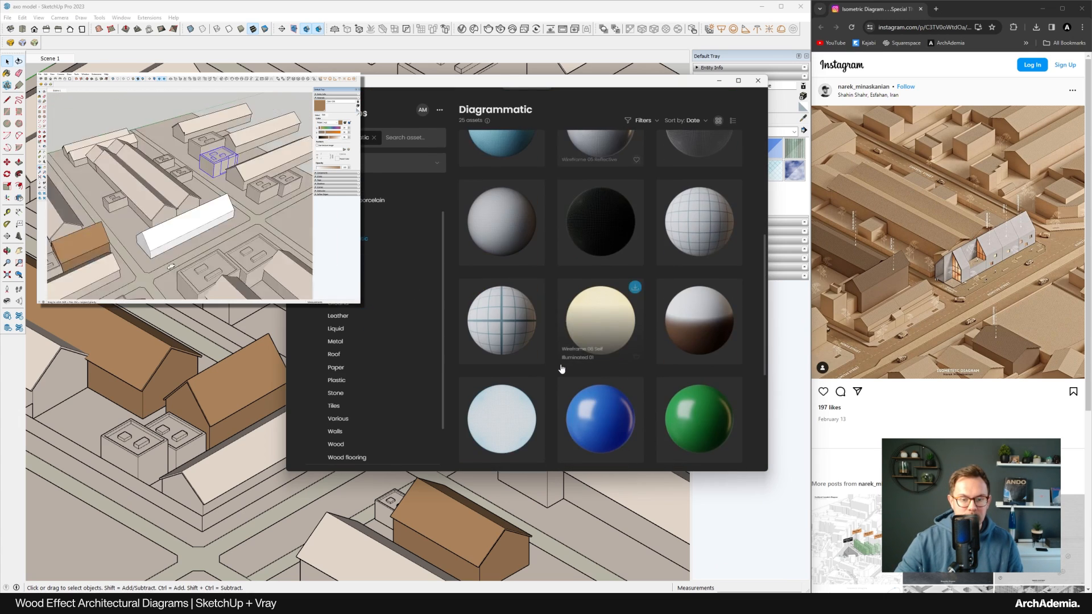
{"action": "scroll", "coordinate": [560, 369], "scroll_direction": "down", "scroll_amount": 5}
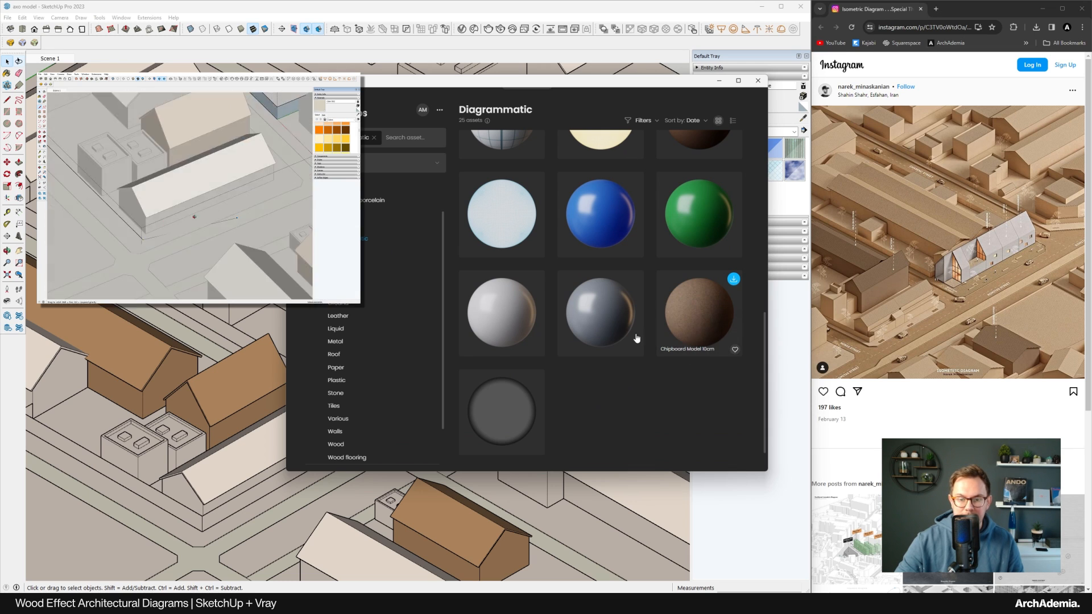
{"action": "scroll", "coordinate": [631, 350], "scroll_direction": "up", "scroll_amount": 6}
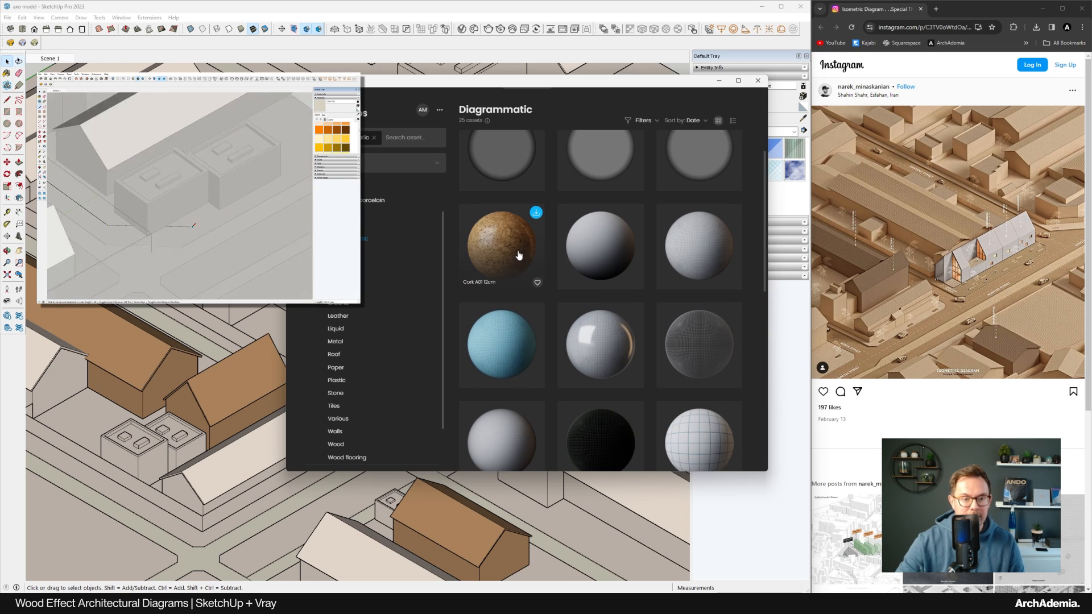
{"action": "scroll", "coordinate": [538, 291], "scroll_direction": "down", "scroll_amount": 3}
{"action": "scroll", "coordinate": [538, 290], "scroll_direction": "down", "scroll_amount": 5}
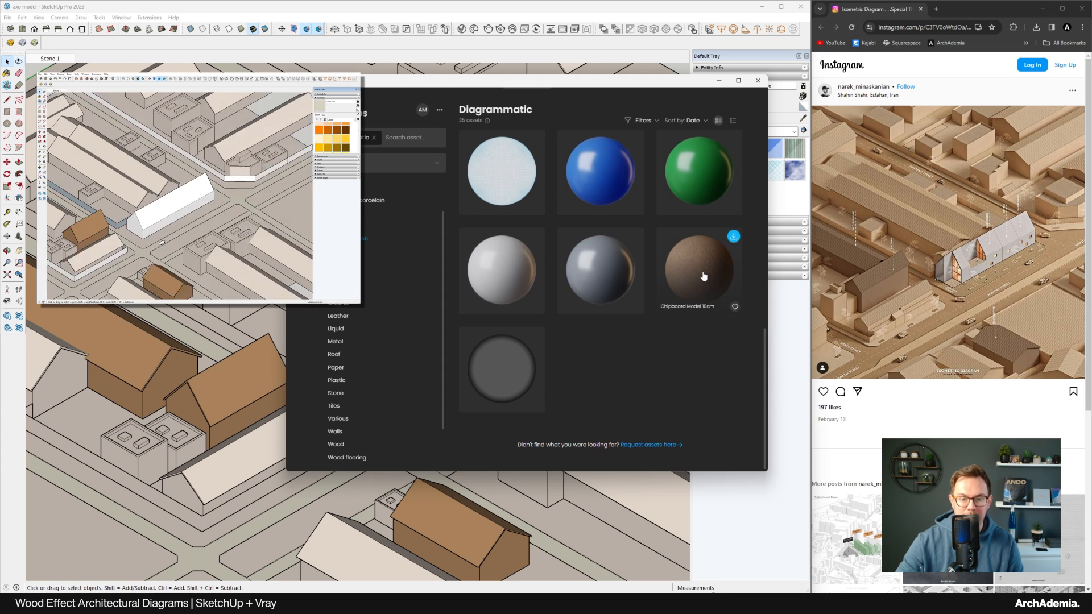
{"action": "left_click", "coordinate": [707, 275]}
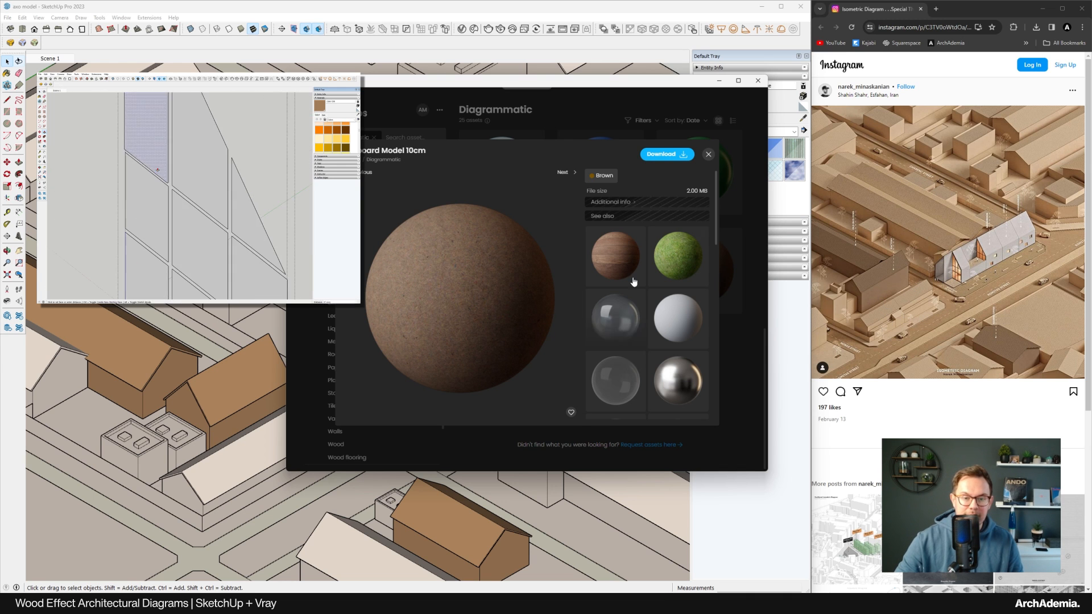
{"action": "left_click", "coordinate": [709, 155]}
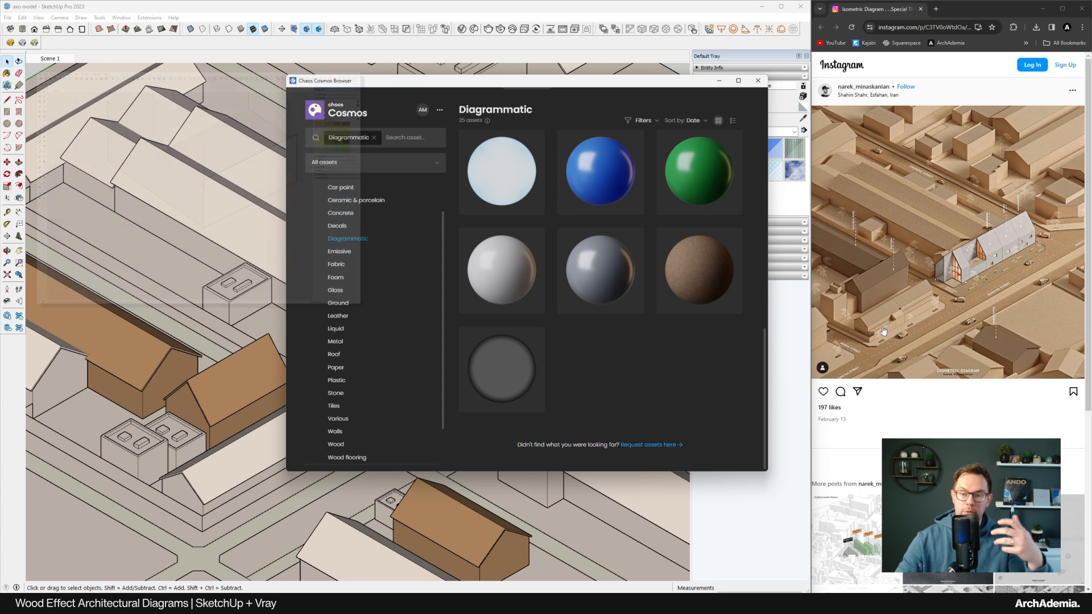
Close the Chaos Cosmos browser and the V-Ray Asset Editor to return to the model
{"action": "left_click", "coordinate": [758, 80]}
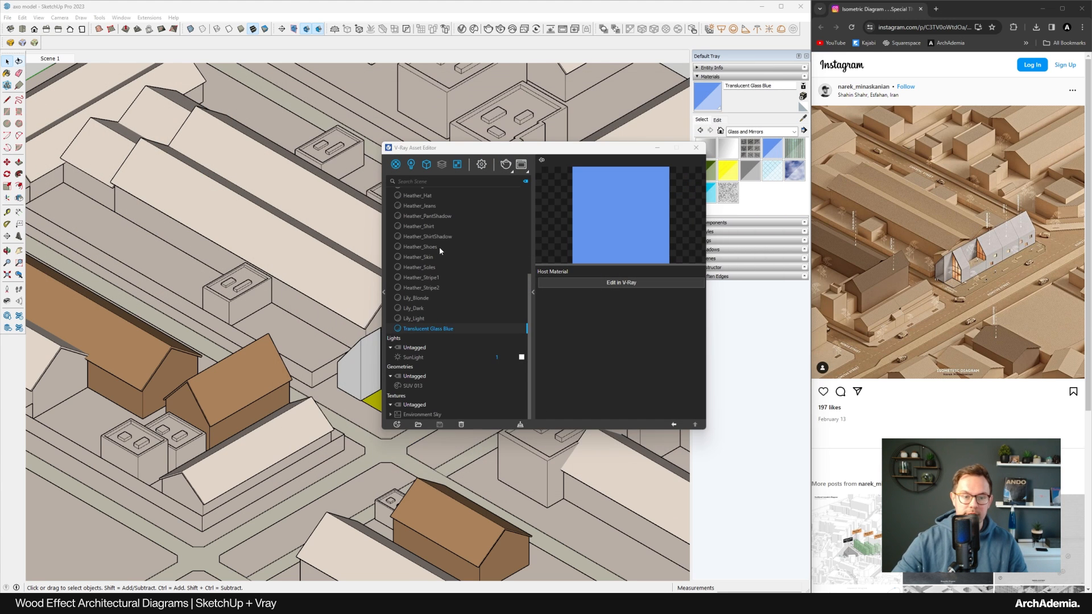
{"action": "left_click_drag", "start_coordinate": [512, 148], "coordinate": [347, 147]}
{"action": "left_click", "coordinate": [531, 147]}
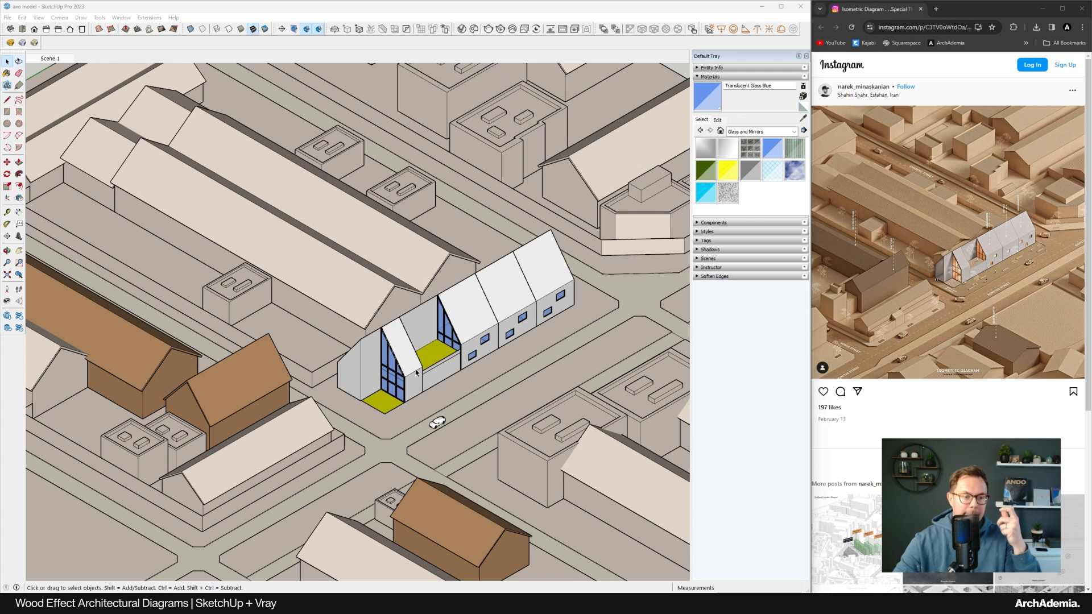
Examine the massing model from several distances and compare it with the wood-effect isometric reference image
{"action": "scroll", "coordinate": [416, 372], "scroll_direction": "down", "scroll_amount": 4}
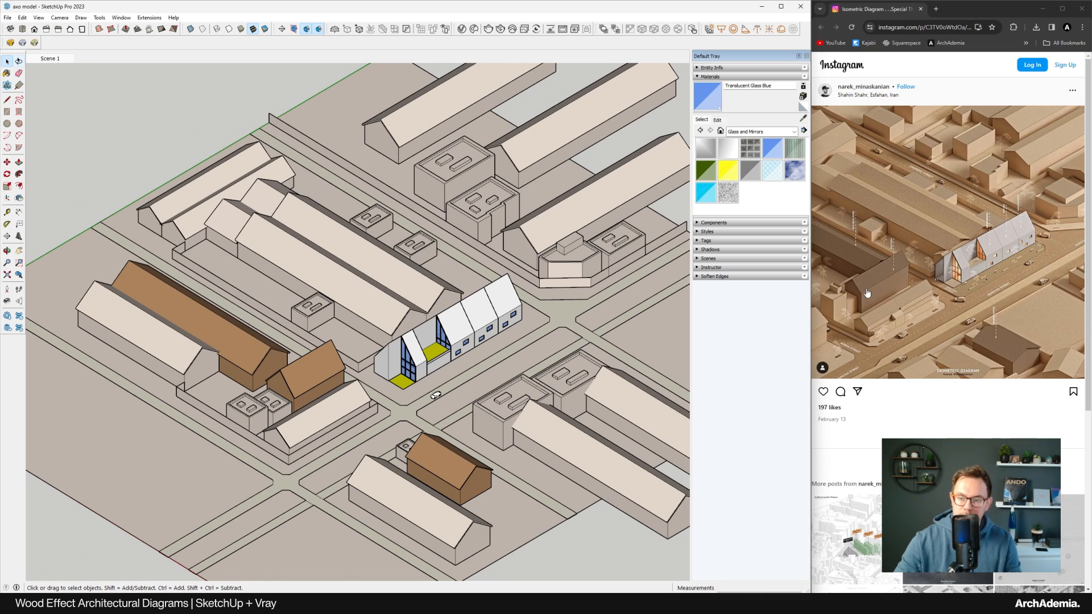
{"action": "mouse_move", "coordinate": [431, 337]}
{"action": "middle_mouse_down"}
{"action": "mouse_move", "coordinate": [437, 329]}
{"action": "mouse_move", "coordinate": [404, 305]}
{"action": "mouse_move", "coordinate": [399, 313]}
{"action": "middle_mouse_up"}
{"action": "left_click", "coordinate": [414, 302]}
{"action": "left_click", "coordinate": [211, 116]}
{"action": "scroll", "coordinate": [394, 312], "scroll_direction": "up", "scroll_amount": 1}
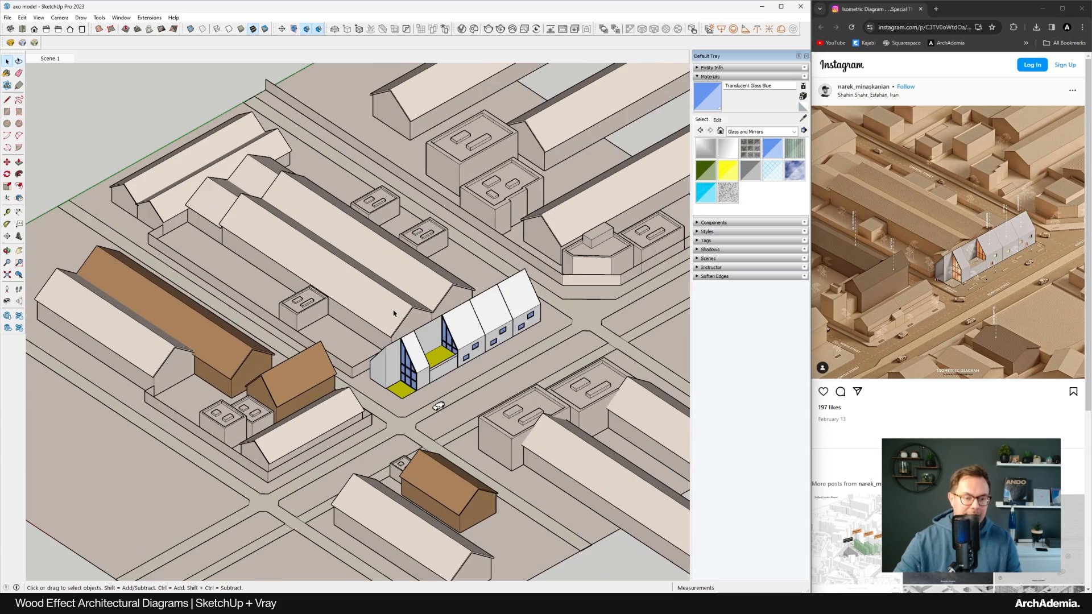
{"action": "scroll", "coordinate": [393, 316], "scroll_direction": "up", "scroll_amount": 5}
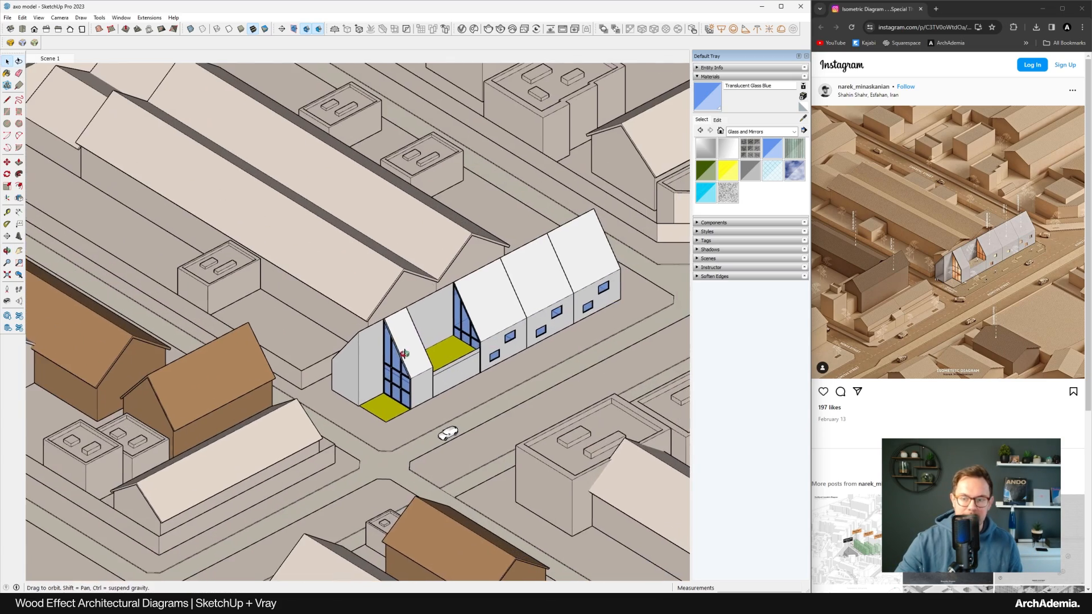
{"action": "mouse_move", "coordinate": [424, 363]}
{"action": "middle_mouse_down"}
{"action": "mouse_move", "coordinate": [449, 414]}
{"action": "mouse_move", "coordinate": [443, 389]}
{"action": "middle_mouse_up"}
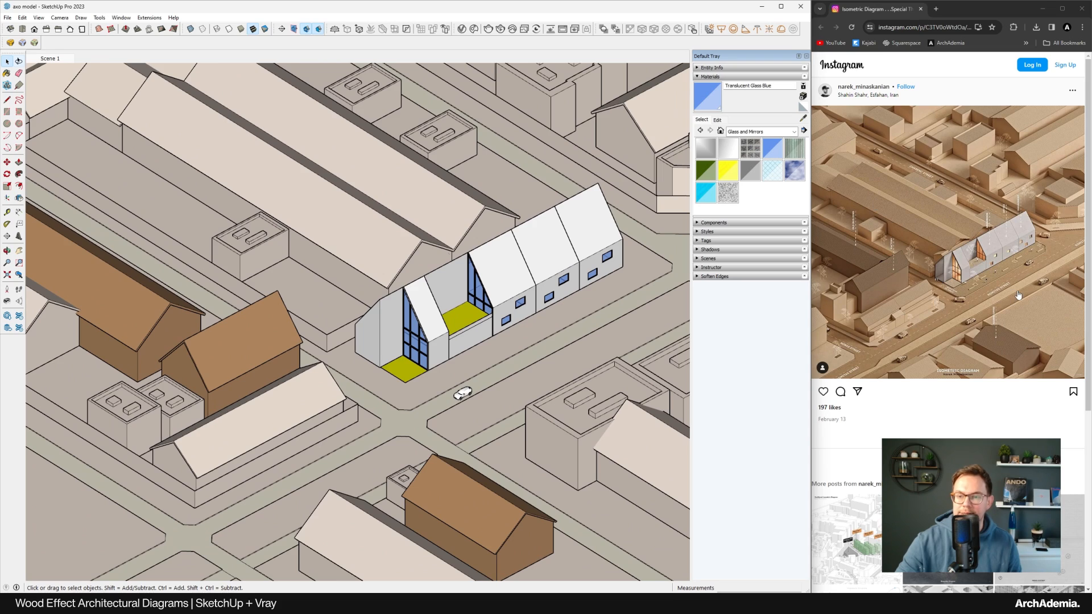
{"action": "scroll", "coordinate": [357, 338], "scroll_direction": "down", "scroll_amount": 3}
{"action": "scroll", "coordinate": [372, 310], "scroll_direction": "down", "scroll_amount": 2}
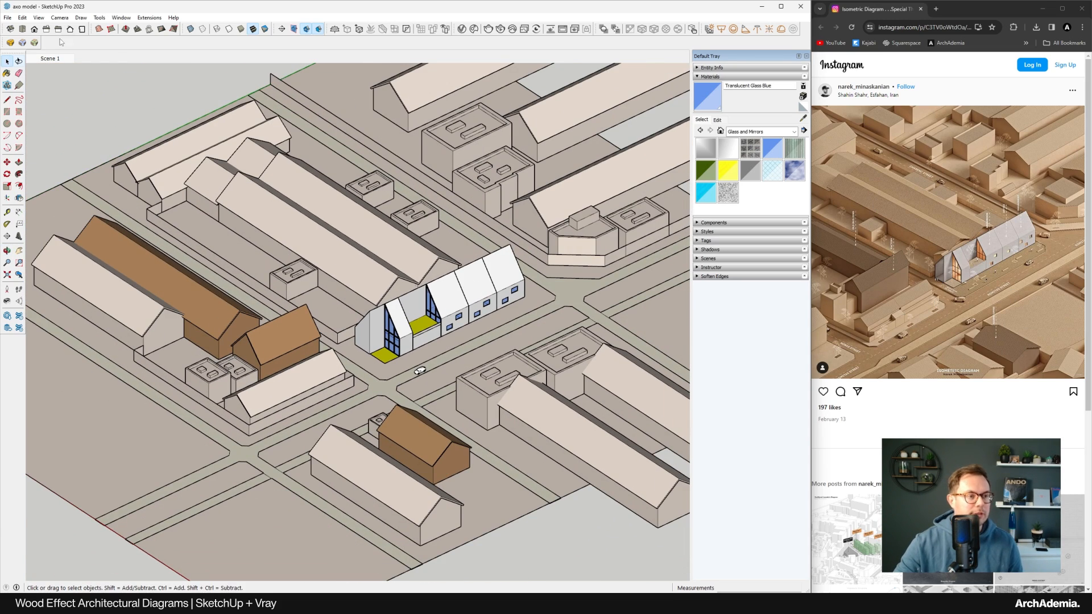
{"action": "left_click", "coordinate": [462, 29]}
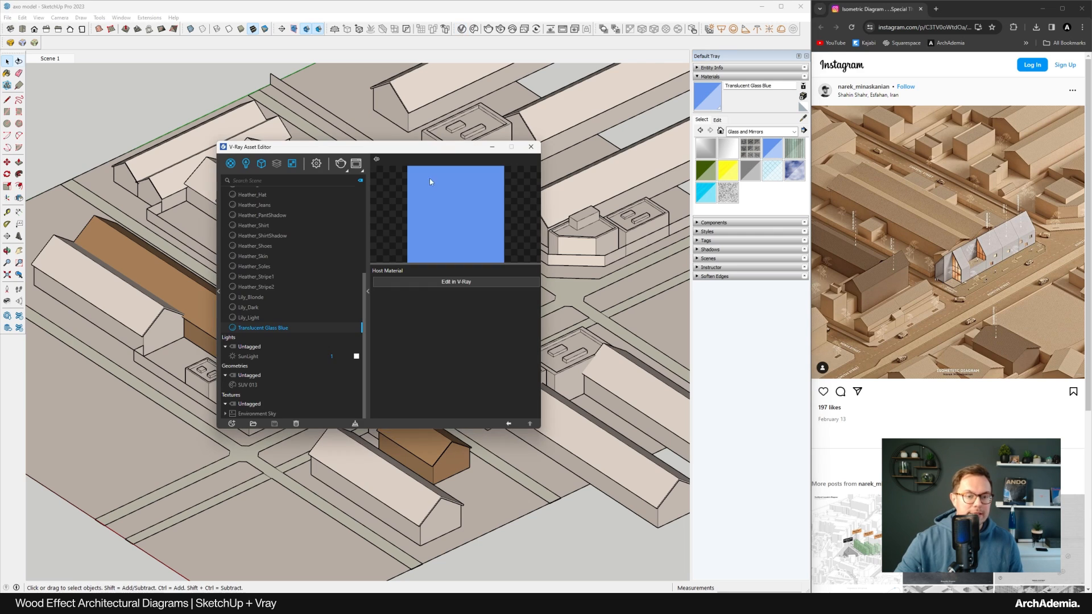
{"action": "left_click", "coordinate": [530, 146]}
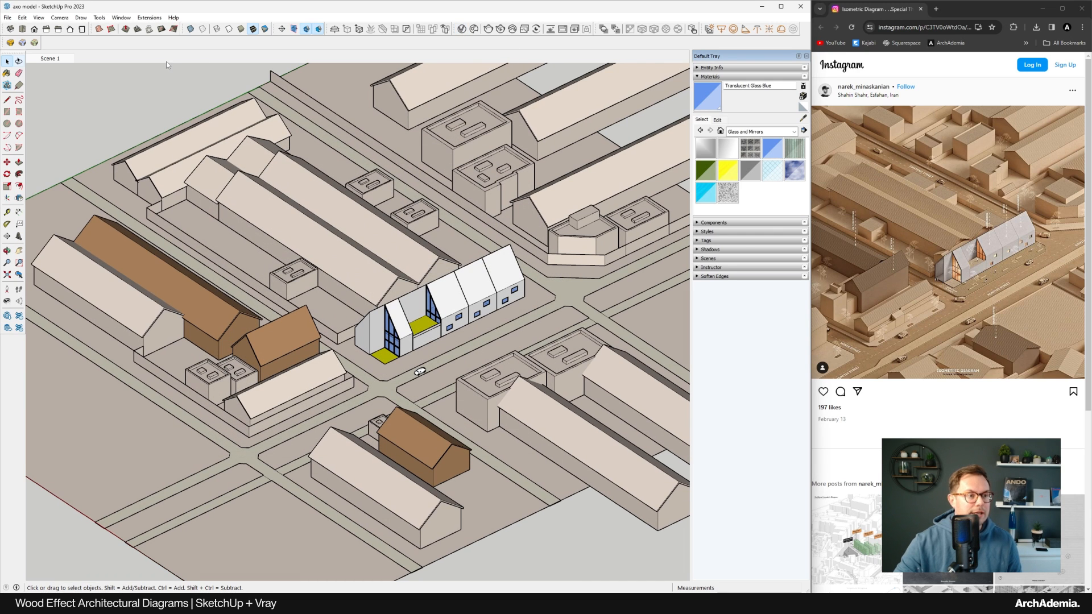
Maximize the SketchUp window and place a V-Ray dome light on the empty plot beside the buildings
{"action": "left_click", "coordinate": [780, 10]}
{"action": "middle_click_drag", "start_coordinate": [557, 312], "coordinate": [502, 330]}
{"action": "scroll", "coordinate": [699, 370], "scroll_direction": "down", "scroll_amount": 3}
{"action": "scroll", "coordinate": [733, 318], "scroll_direction": "up", "scroll_amount": 3}
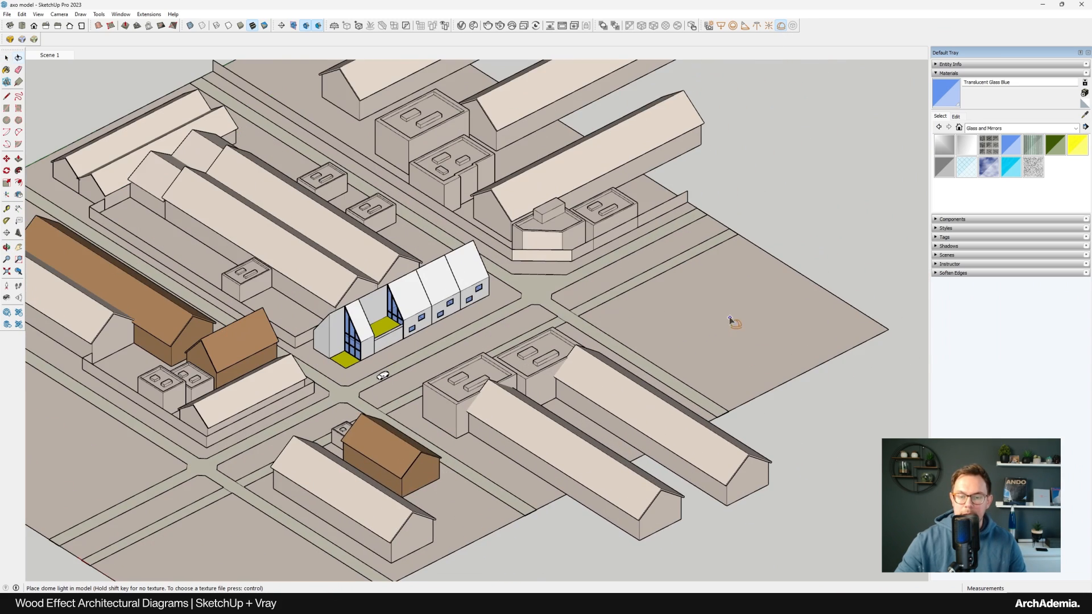
{"action": "scroll", "coordinate": [760, 320], "scroll_direction": "up", "scroll_amount": 3}
{"action": "scroll", "coordinate": [760, 319], "scroll_direction": "up", "scroll_amount": 5}
{"action": "left_click", "coordinate": [576, 302]}
{"action": "middle_click_drag", "start_coordinate": [586, 296], "coordinate": [592, 282]}
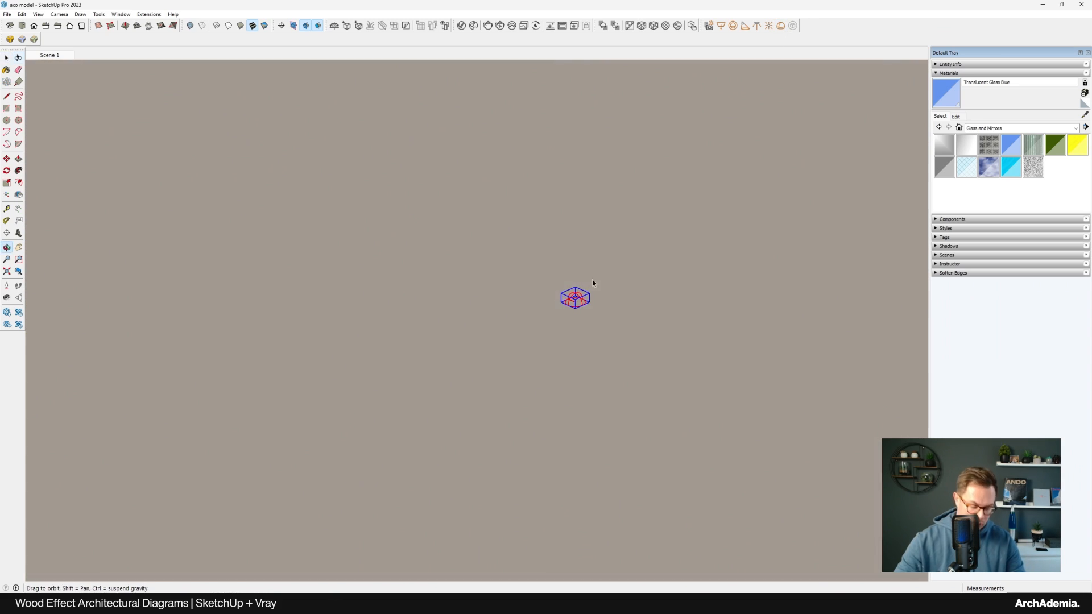
Move the dome light about 19,000 mm straight up above the empty plot
{"action": "scroll", "coordinate": [592, 288], "scroll_direction": "down", "scroll_amount": 3}
{"action": "key", "text": "m"}
{"action": "middle_click_drag", "start_coordinate": [673, 355], "coordinate": [577, 295]}
{"action": "left_click", "coordinate": [578, 295]}
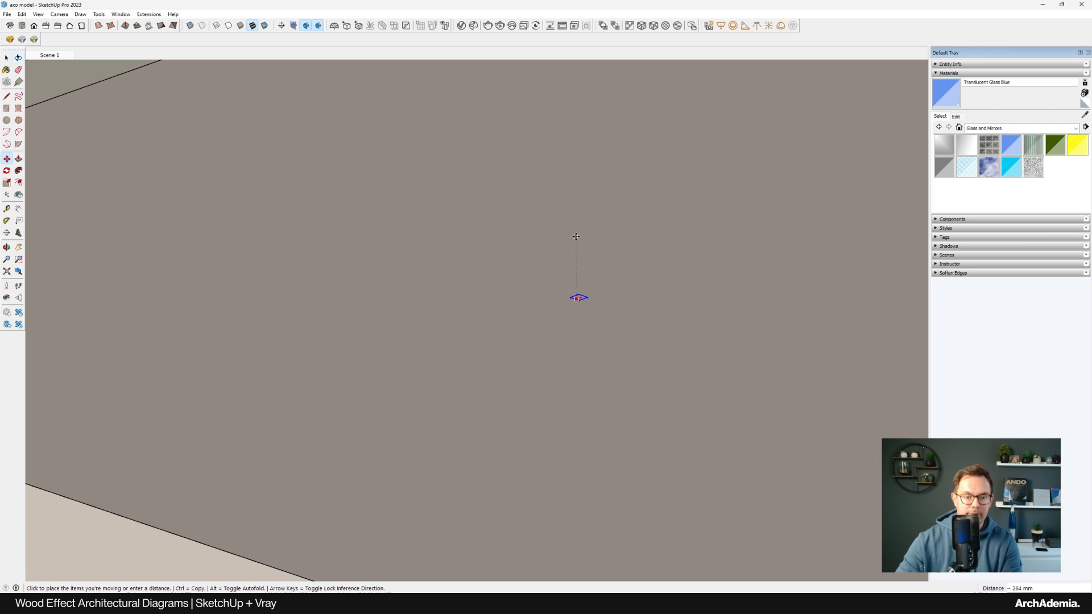
{"action": "scroll", "coordinate": [426, 421], "scroll_direction": "down", "scroll_amount": 4}
{"action": "left_click", "coordinate": [603, 239]}
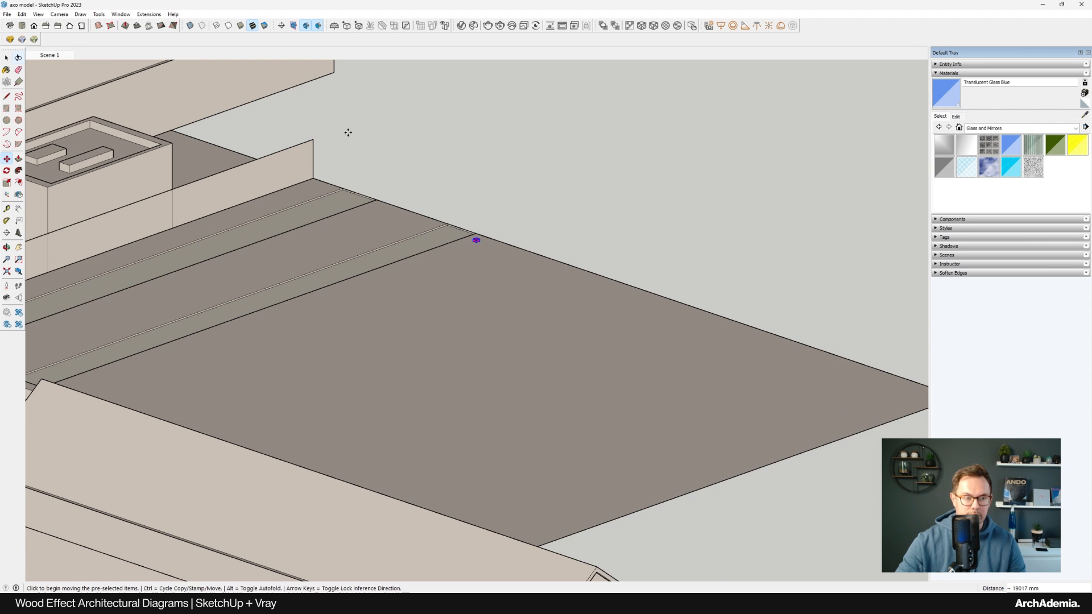
{"action": "middle_click_drag", "start_coordinate": [405, 370], "coordinate": [456, 398]}
Switch to Chrome to view the isometric diagram reference post full size, then return to SketchUp
{"action": "left_click", "coordinate": [440, 603]}
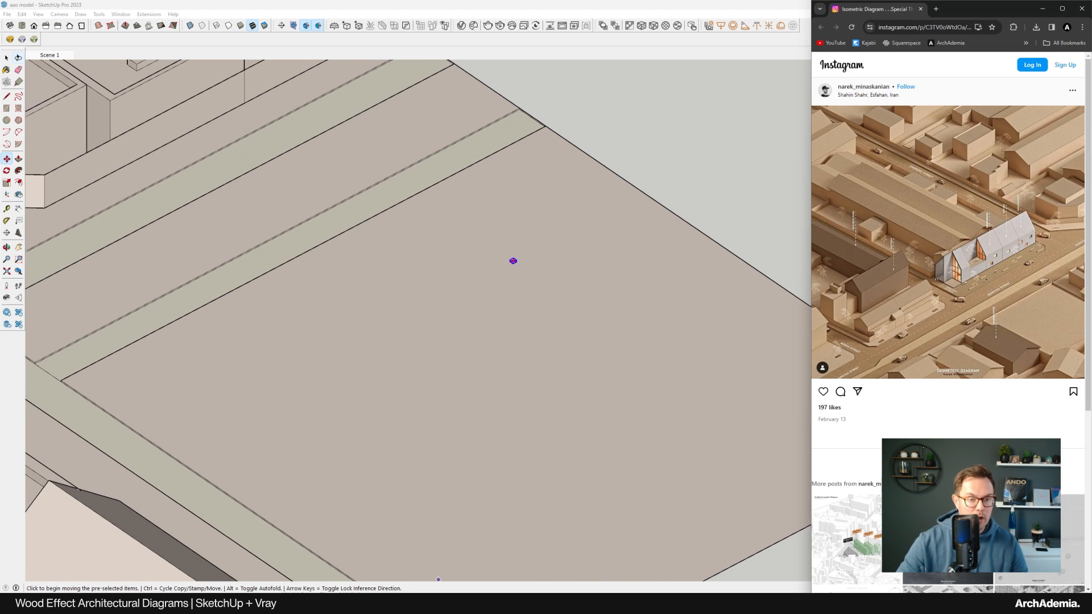
{"action": "left_click", "coordinate": [1063, 12]}
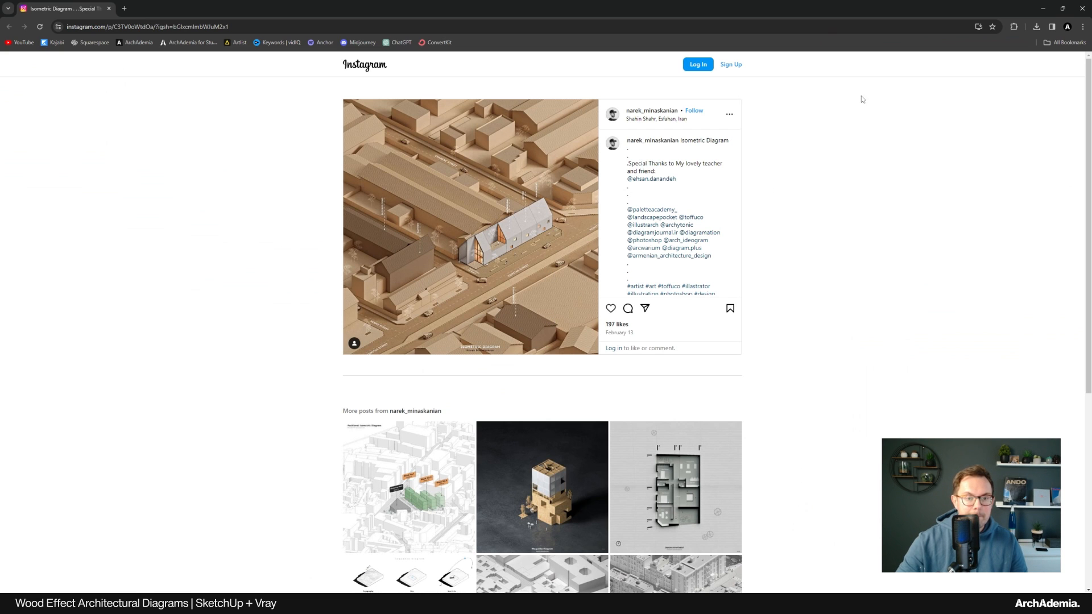
{"action": "left_click", "coordinate": [1043, 9]}
{"action": "scroll", "coordinate": [534, 313], "scroll_direction": "down", "scroll_amount": 2}
Open the V-Ray Asset Editor and show the Dome Light's parameters among the lights
{"action": "left_click", "coordinate": [7, 59]}
{"action": "scroll", "coordinate": [511, 277], "scroll_direction": "up", "scroll_amount": 5}
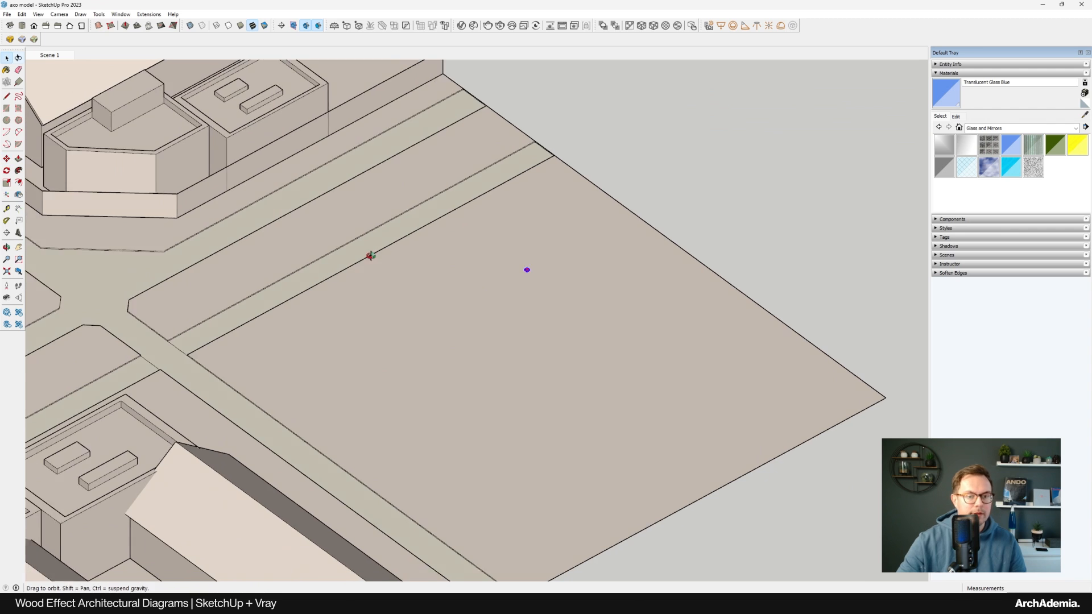
{"action": "left_click", "coordinate": [462, 26]}
{"action": "left_click", "coordinate": [246, 164]}
{"action": "left_click_drag", "start_coordinate": [289, 149], "coordinate": [326, 150]}
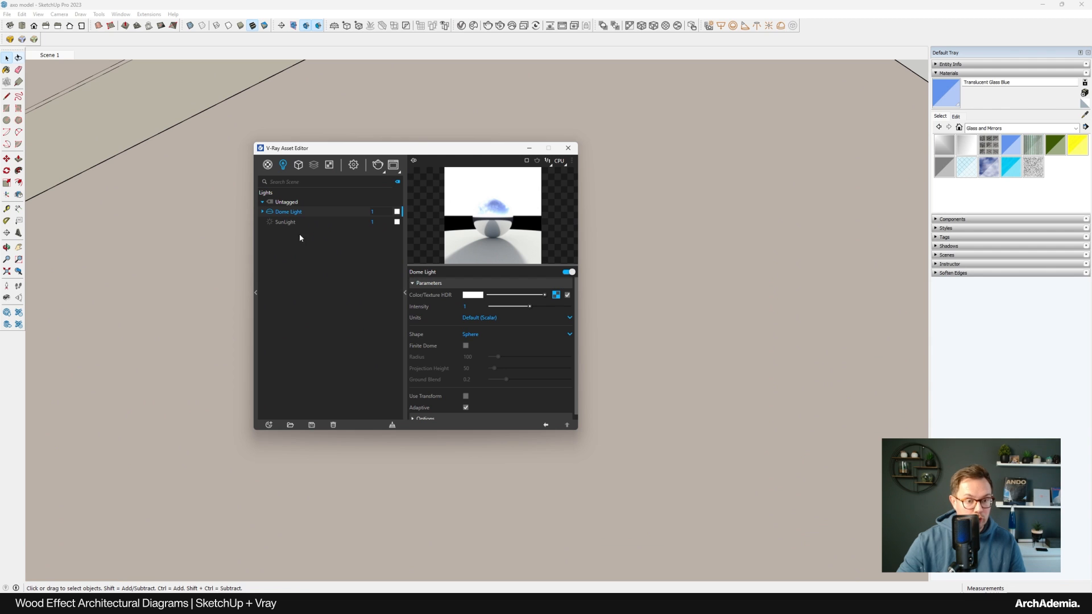
Reopen the Chaos Cosmos browser beside the Asset Editor and show the HDRIs category
{"action": "left_click", "coordinate": [474, 25]}
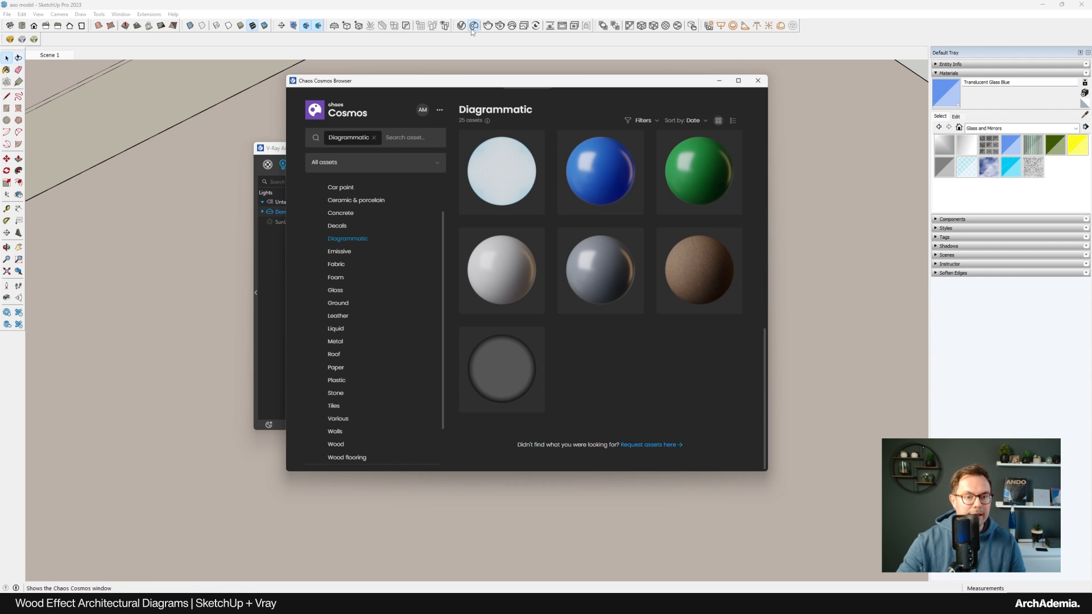
{"action": "left_click_drag", "start_coordinate": [383, 84], "coordinate": [454, 90]}
{"action": "scroll", "coordinate": [451, 318], "scroll_direction": "up", "scroll_amount": 1}
{"action": "scroll", "coordinate": [450, 311], "scroll_direction": "down", "scroll_amount": 3}
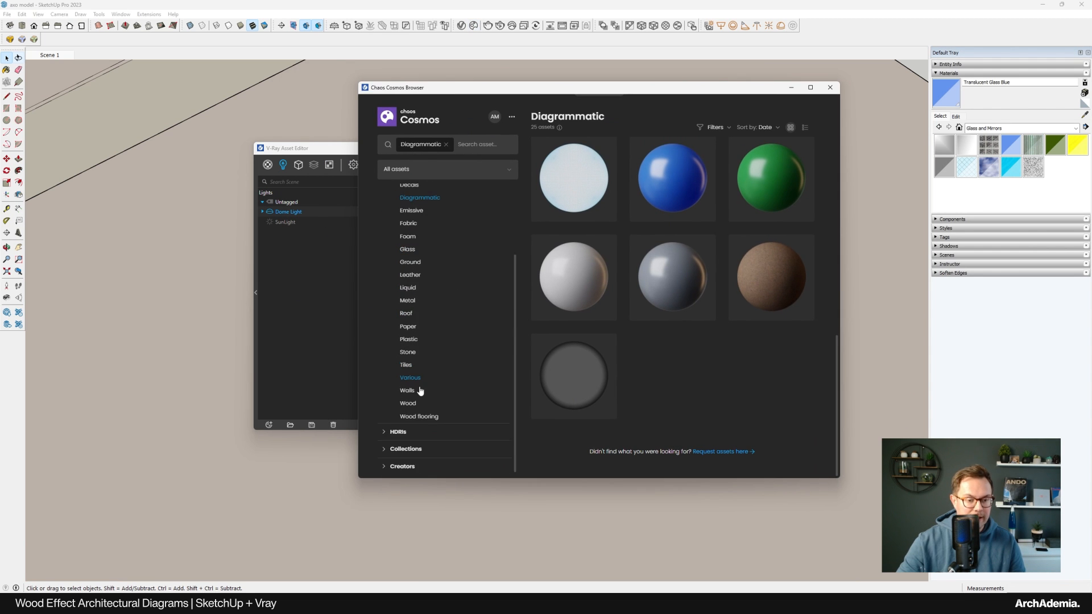
{"action": "left_click", "coordinate": [405, 433]}
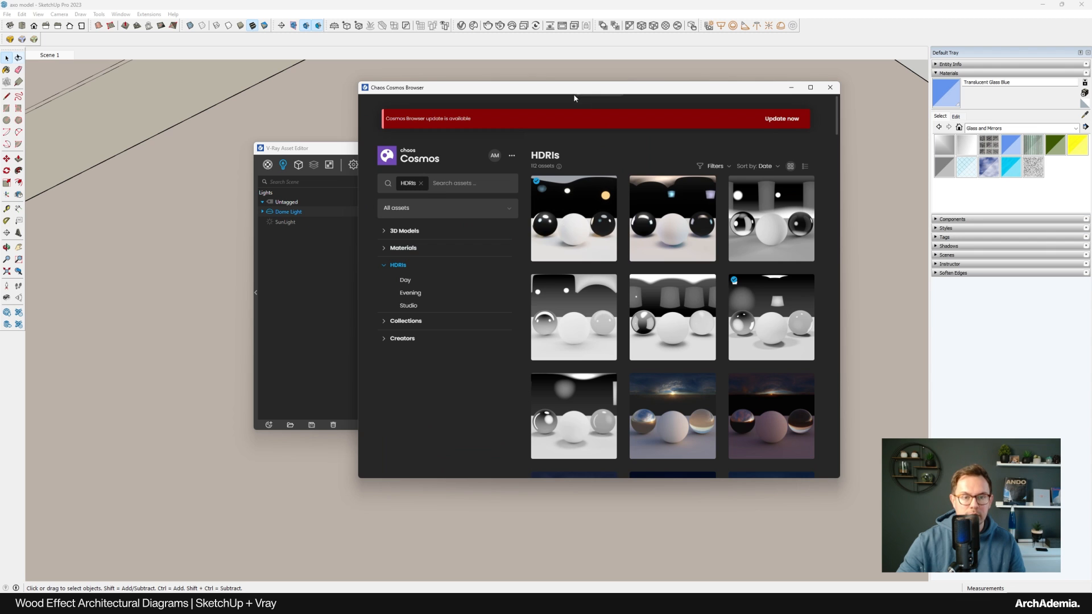
Download the Studio 001 HDRI from the Cosmos library and import it into the scene
{"action": "left_click_drag", "start_coordinate": [573, 89], "coordinate": [614, 90]}
{"action": "scroll", "coordinate": [713, 315], "scroll_direction": "down", "scroll_amount": 3}
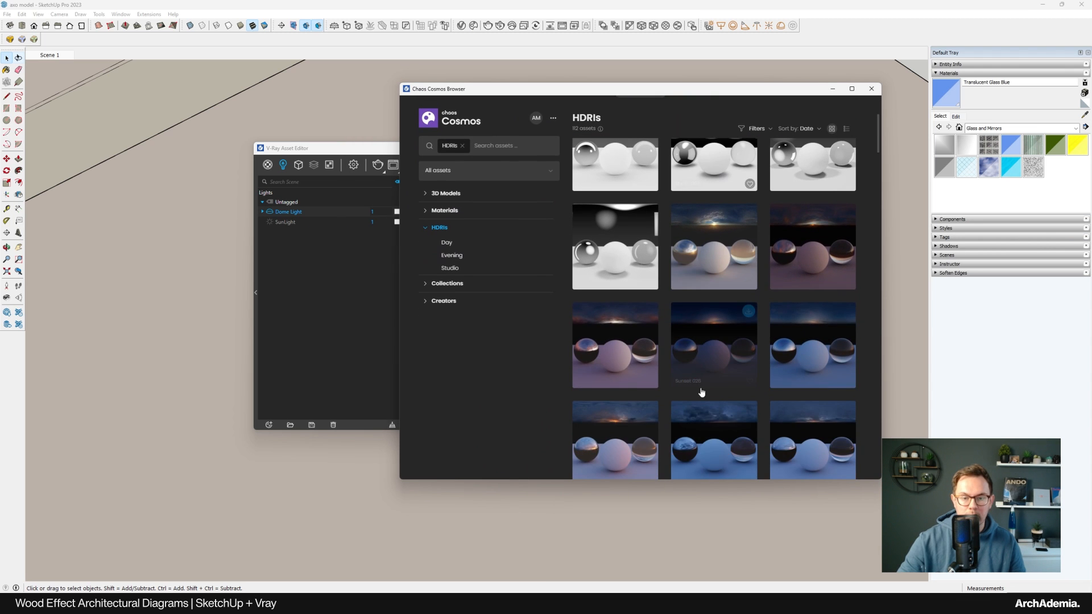
{"action": "left_click", "coordinate": [650, 299]}
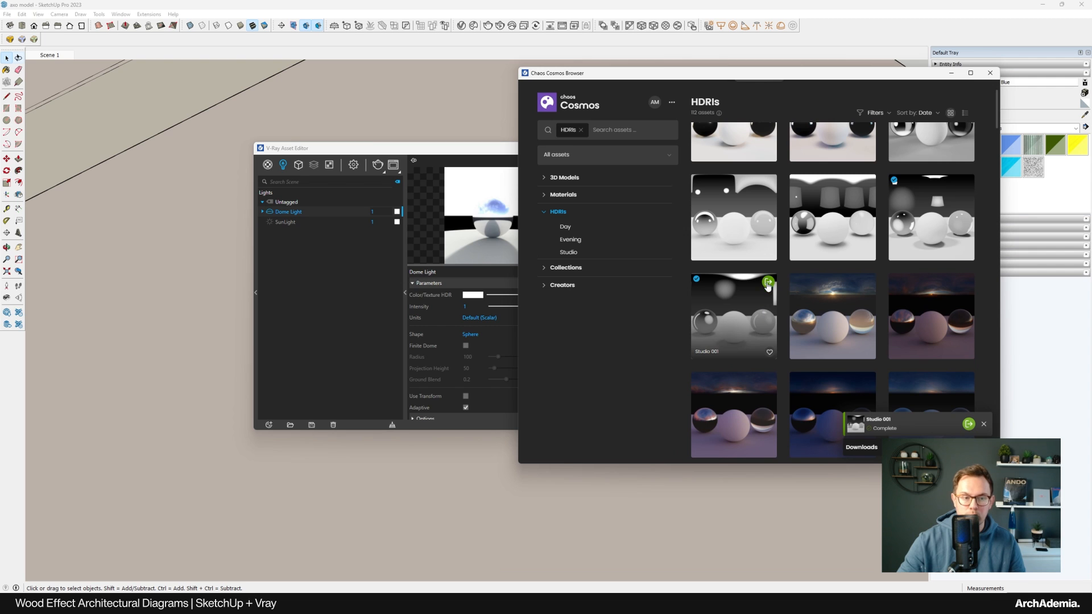
{"action": "left_click", "coordinate": [768, 282]}
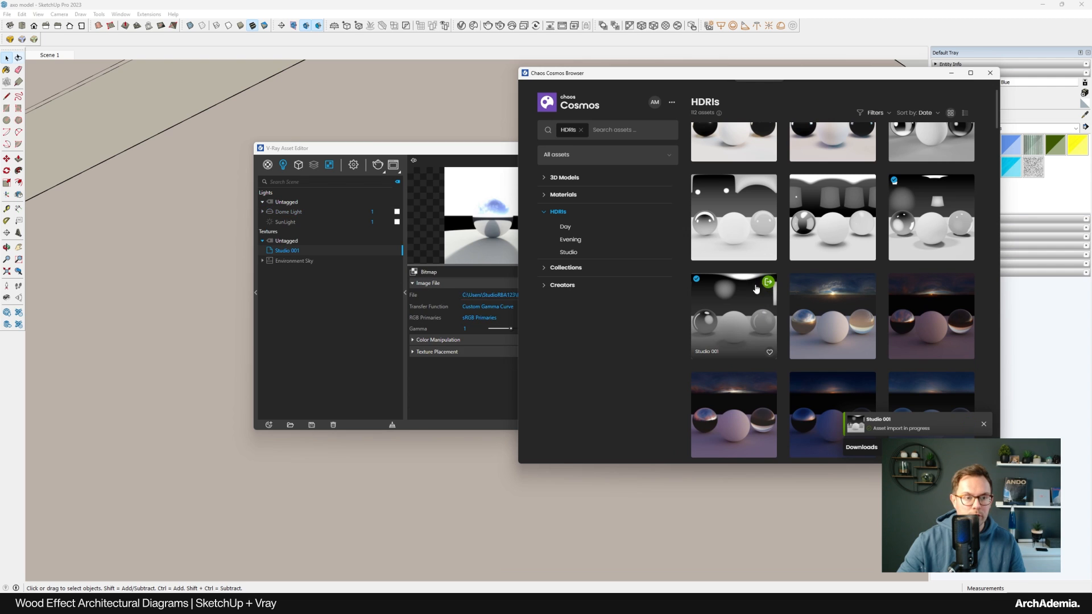
Copy the imported Studio 001 texture and paste it into the Dome Light's Color/Texture HDR slot
{"action": "right_click", "coordinate": [287, 252]}
{"action": "left_click", "coordinate": [289, 211]}
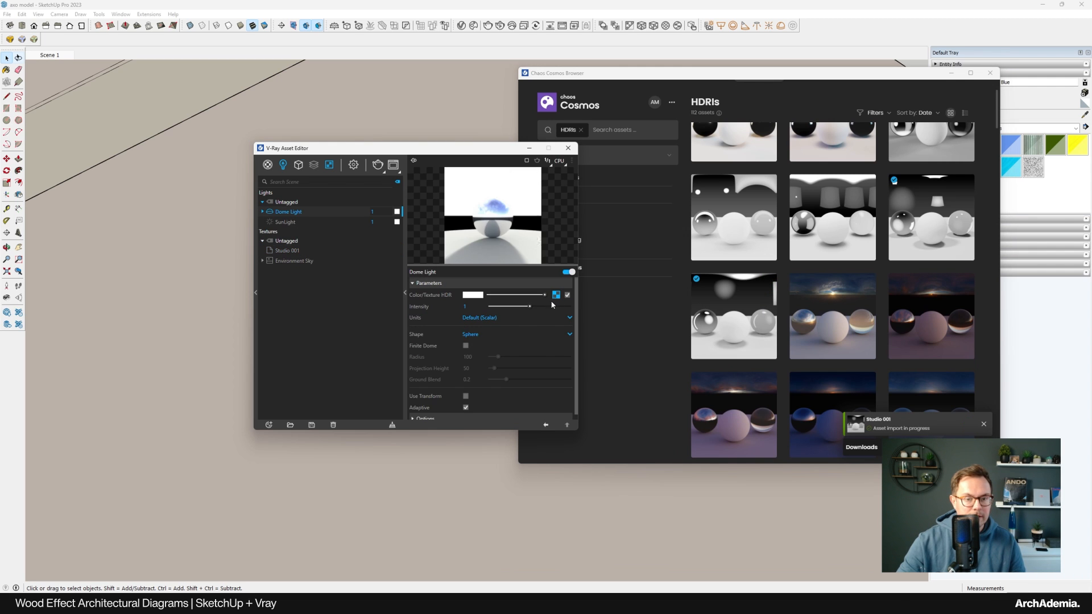
{"action": "right_click", "coordinate": [556, 295]}
{"action": "left_click", "coordinate": [535, 313]}
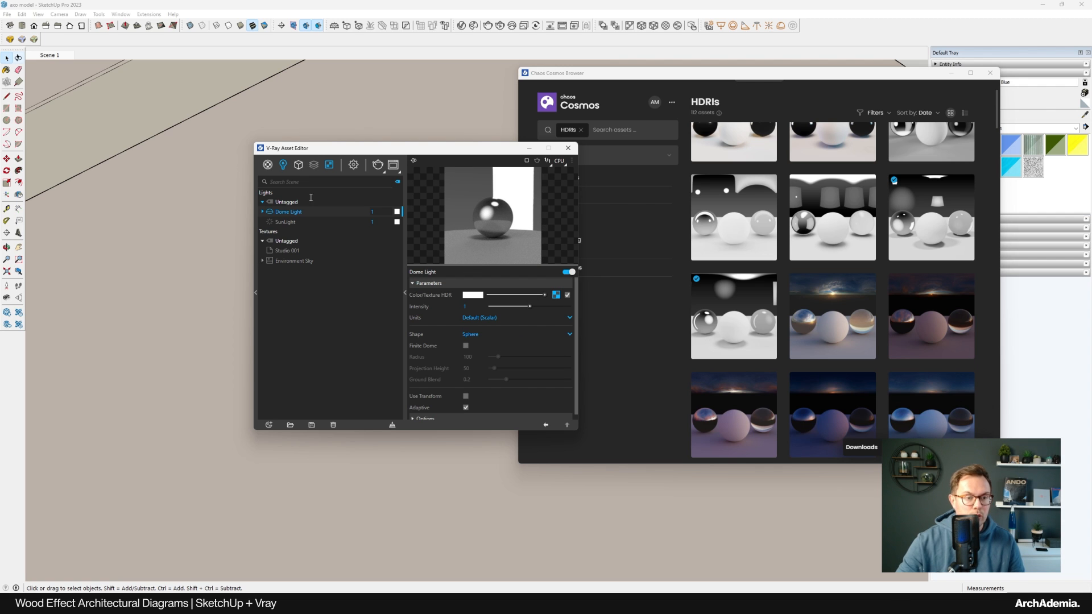
Set the Dome Light's intensity to 4 and enable Use Transform
{"action": "left_click_drag", "start_coordinate": [469, 307], "coordinate": [426, 306]}
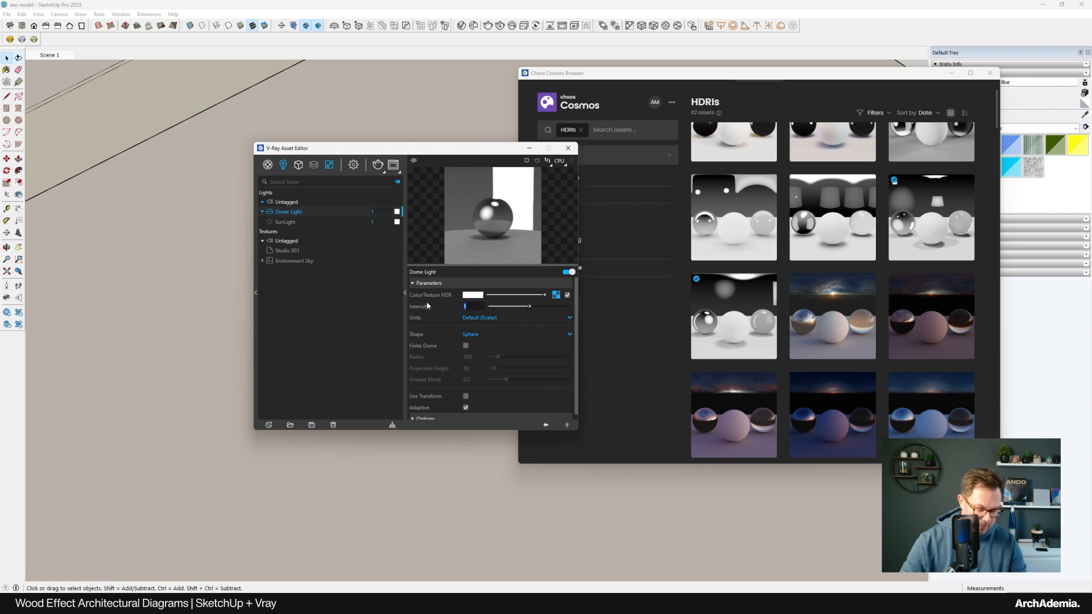
{"action": "type", "text": "4"}
{"action": "key", "text": "Return"}
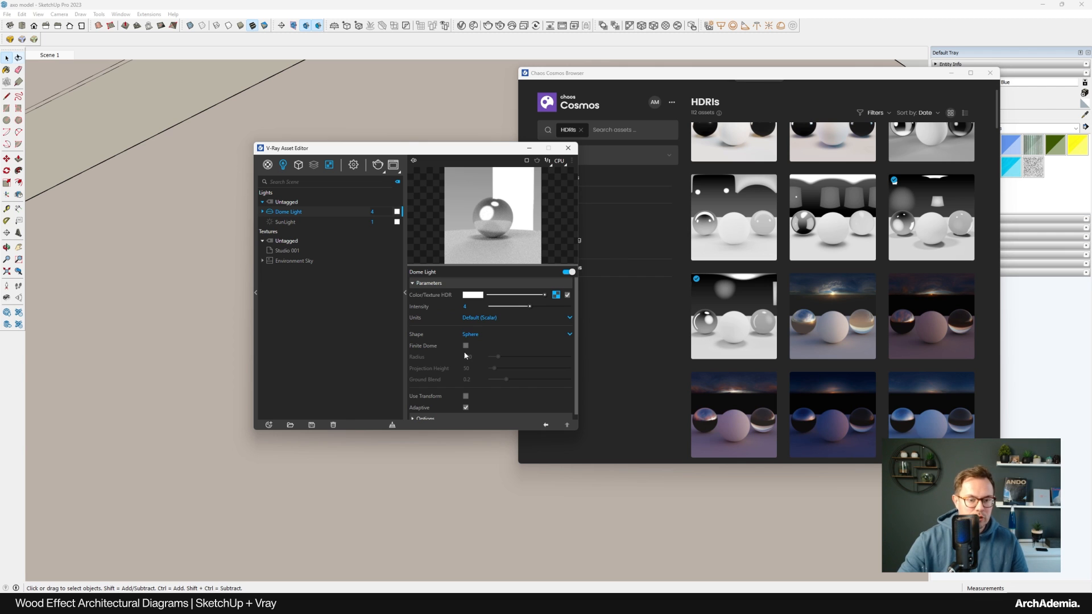
{"action": "scroll", "coordinate": [470, 402], "scroll_direction": "down", "scroll_amount": 1}
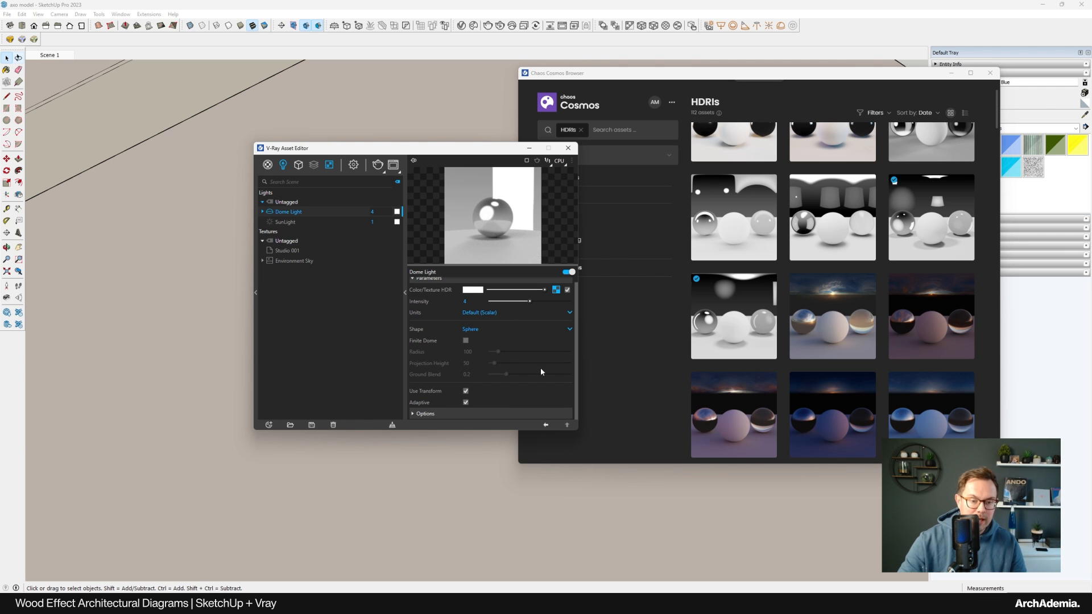
Close the Cosmos browser, rotate the dome light about 63.4° around its centre, and return to the Scene 1 view
{"action": "left_click", "coordinate": [989, 73]}
{"action": "left_click_drag", "start_coordinate": [431, 150], "coordinate": [823, 111]}
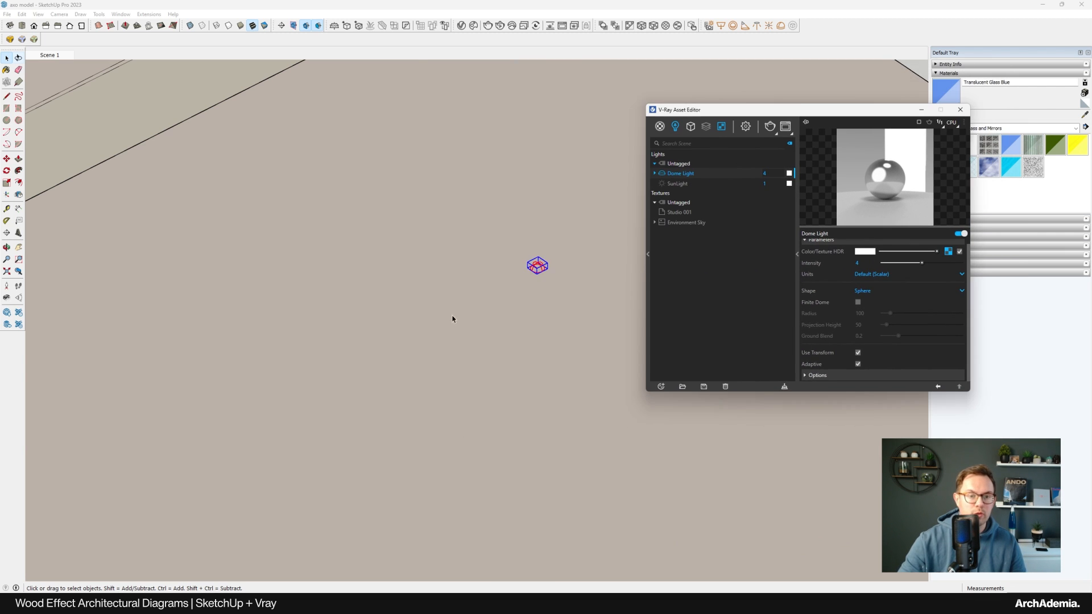
{"action": "middle_click_drag", "start_coordinate": [454, 317], "coordinate": [480, 319]}
{"action": "scroll", "coordinate": [506, 301], "scroll_direction": "up", "scroll_amount": 5}
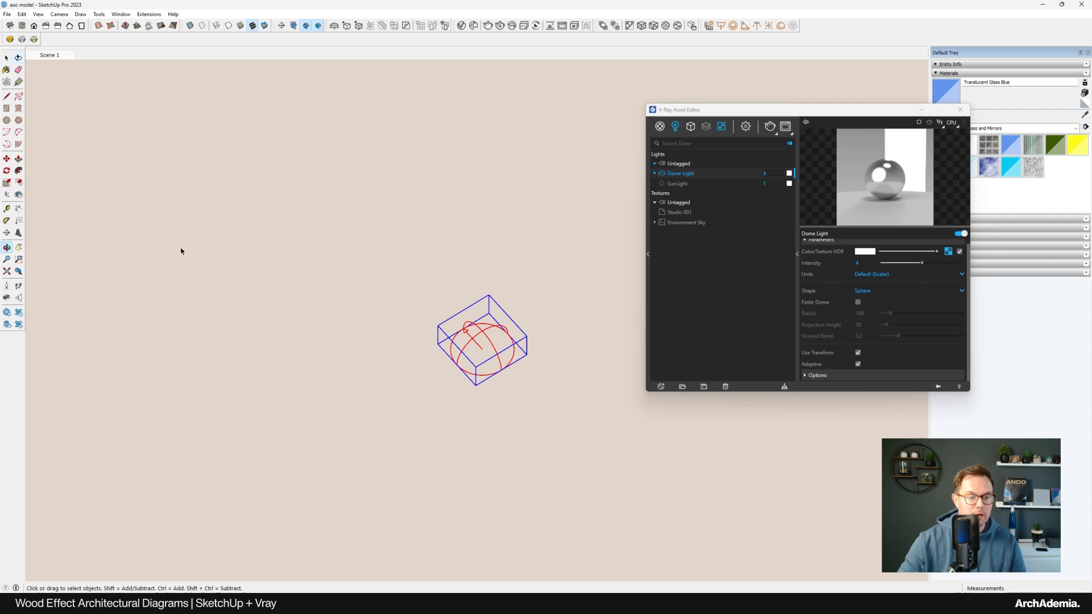
{"action": "left_click", "coordinate": [7, 170]}
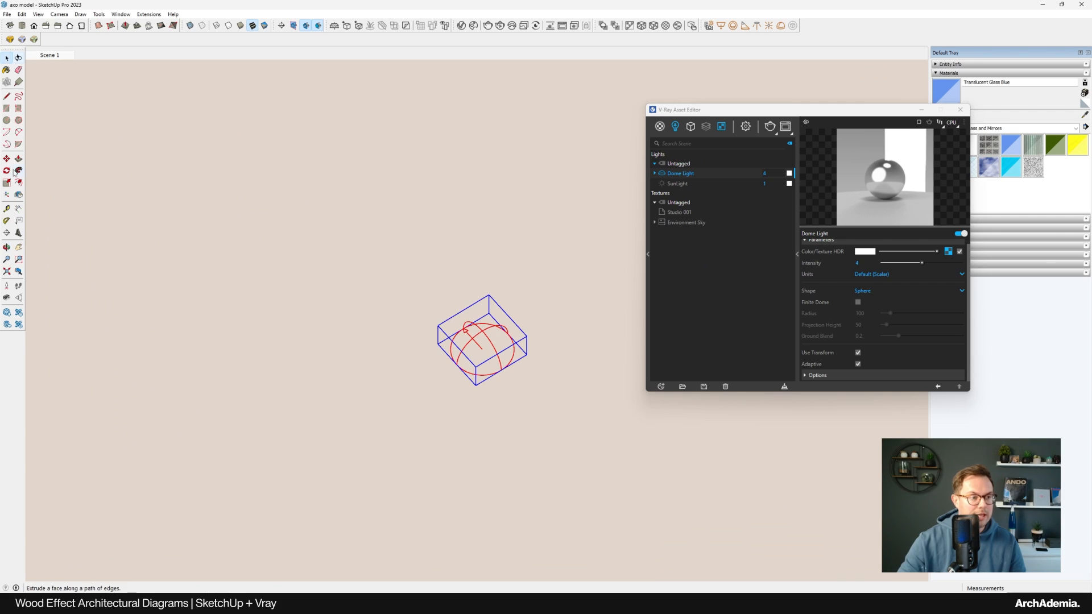
{"action": "left_click", "coordinate": [481, 350]}
{"action": "left_click", "coordinate": [377, 264]}
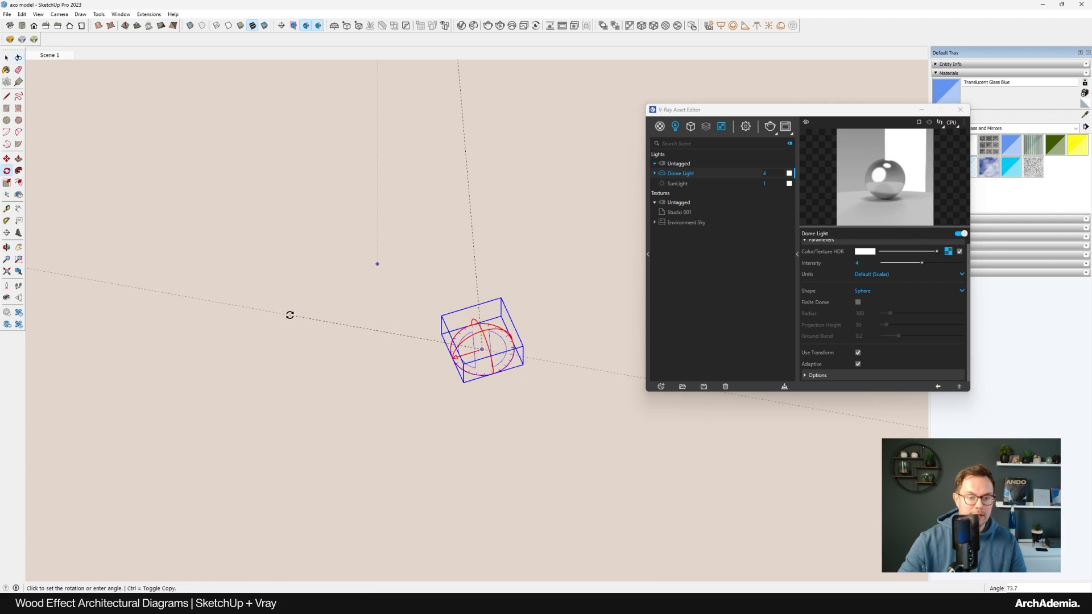
{"action": "left_click", "coordinate": [294, 285]}
{"action": "left_click", "coordinate": [50, 56]}
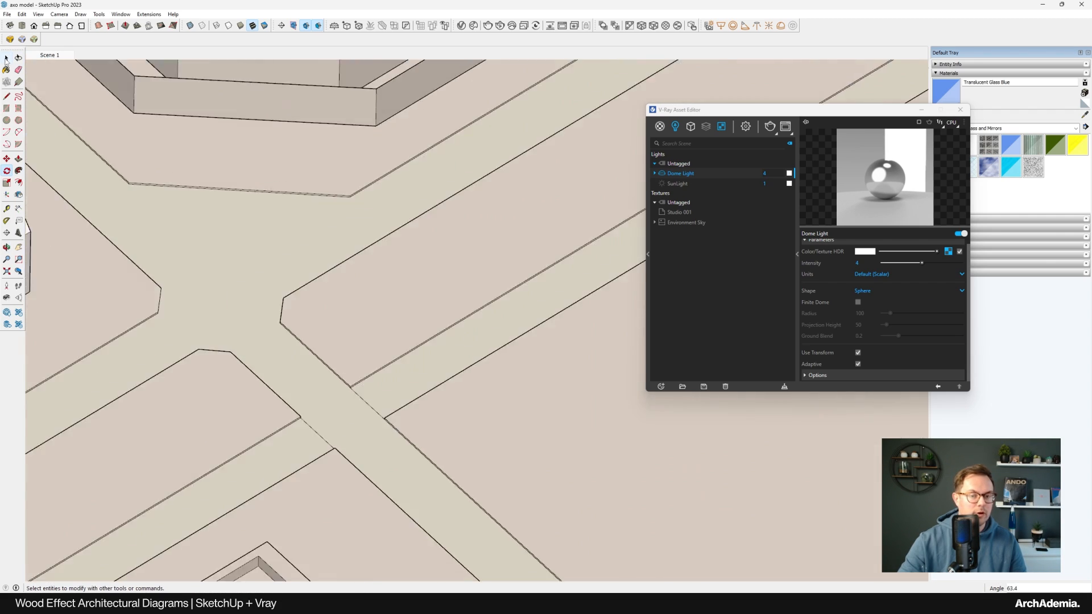
{"action": "key", "text": "space"}
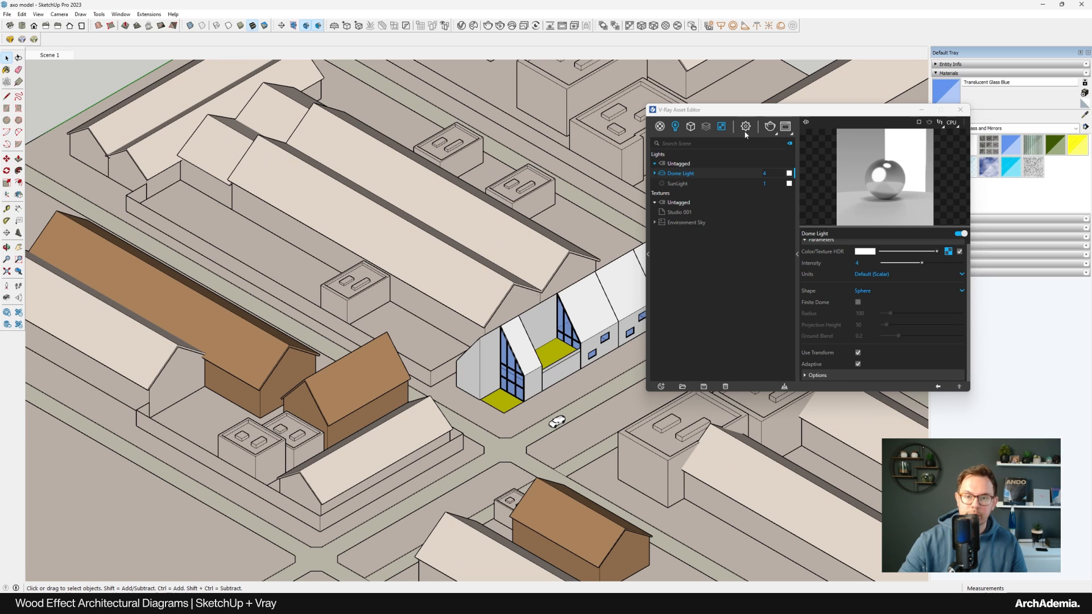
Set the V-Ray render quality to Low and the output to 1:1 - Square at 1000 × 1000 pixels
{"action": "left_click", "coordinate": [745, 127]}
{"action": "left_click_drag", "start_coordinate": [702, 110], "coordinate": [522, 137]}
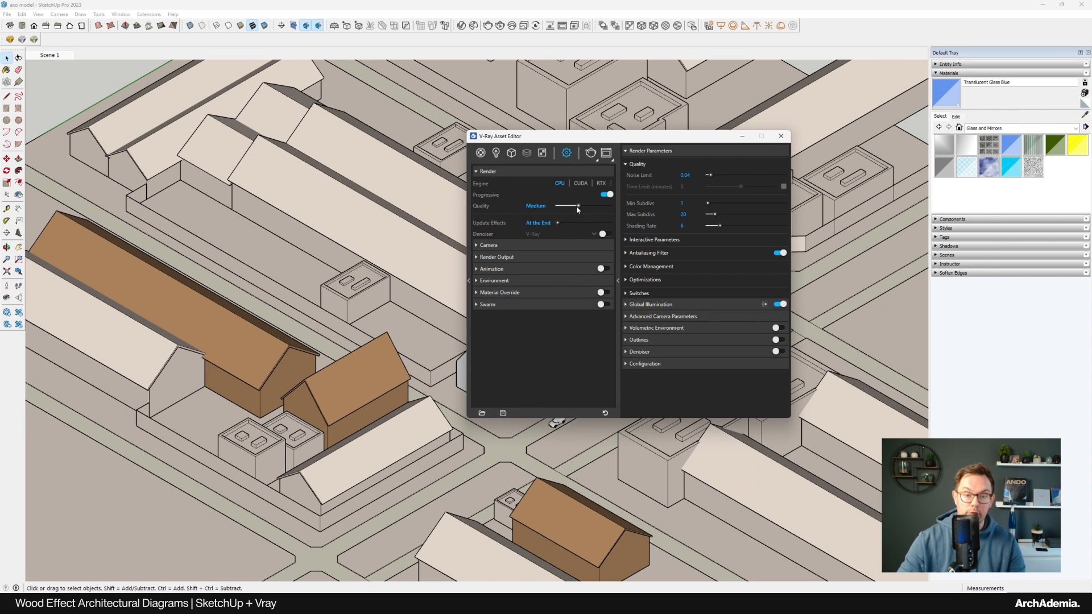
{"action": "left_click", "coordinate": [481, 257]}
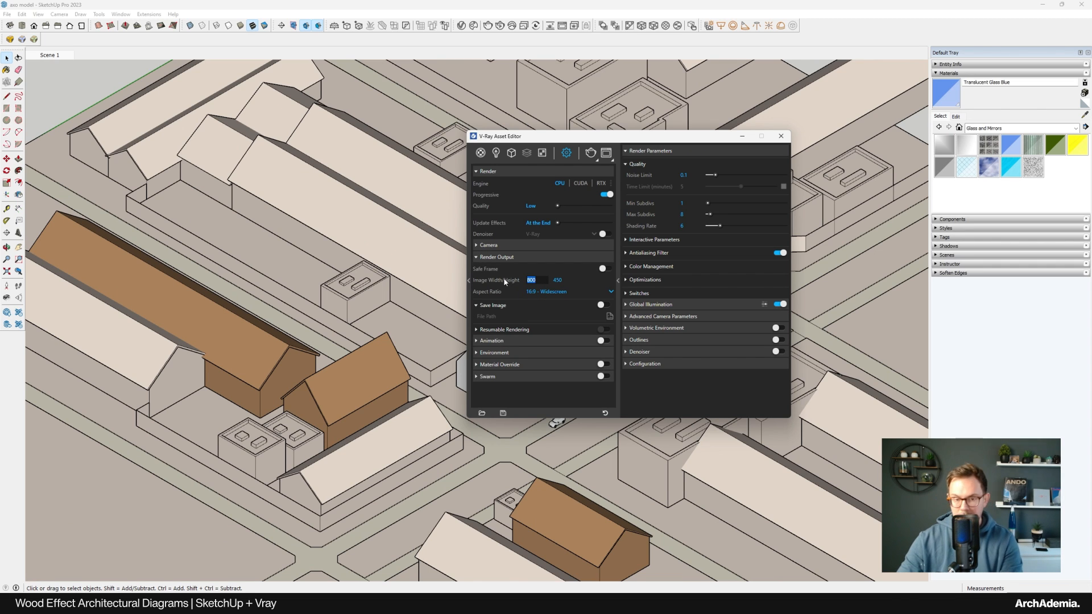
{"action": "left_click", "coordinate": [546, 293]}
{"action": "left_click", "coordinate": [542, 315]}
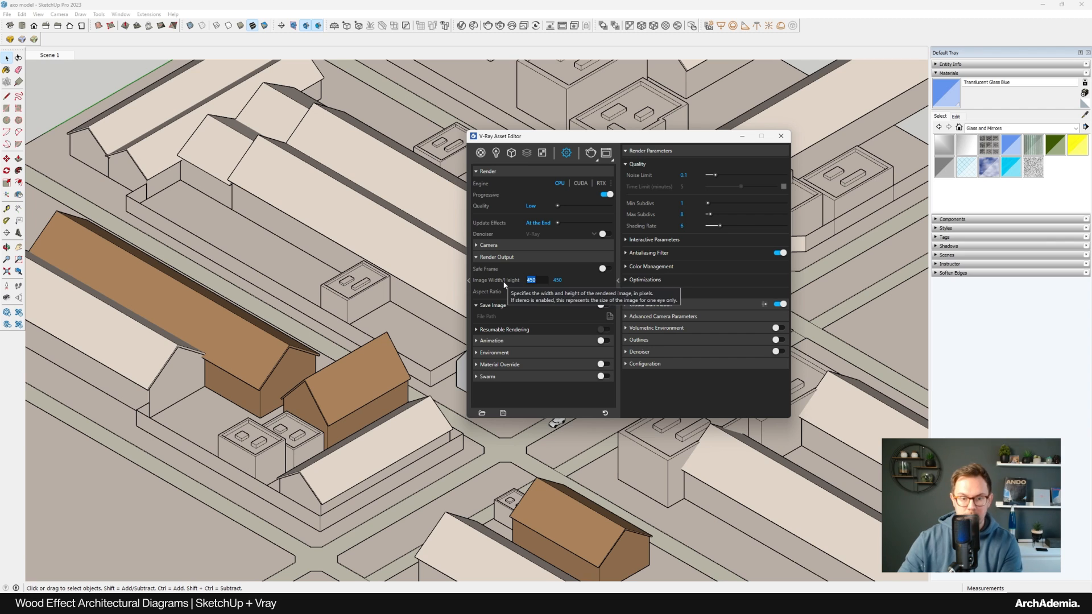
{"action": "type", "text": "1000"}
{"action": "key", "text": "Return"}
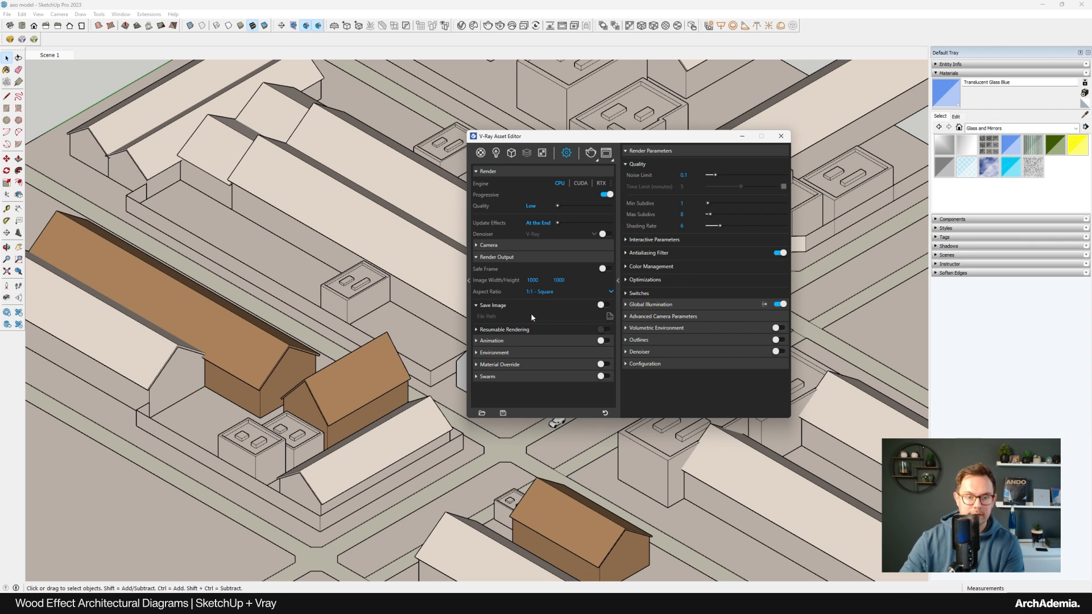
{"action": "left_click", "coordinate": [544, 293]}
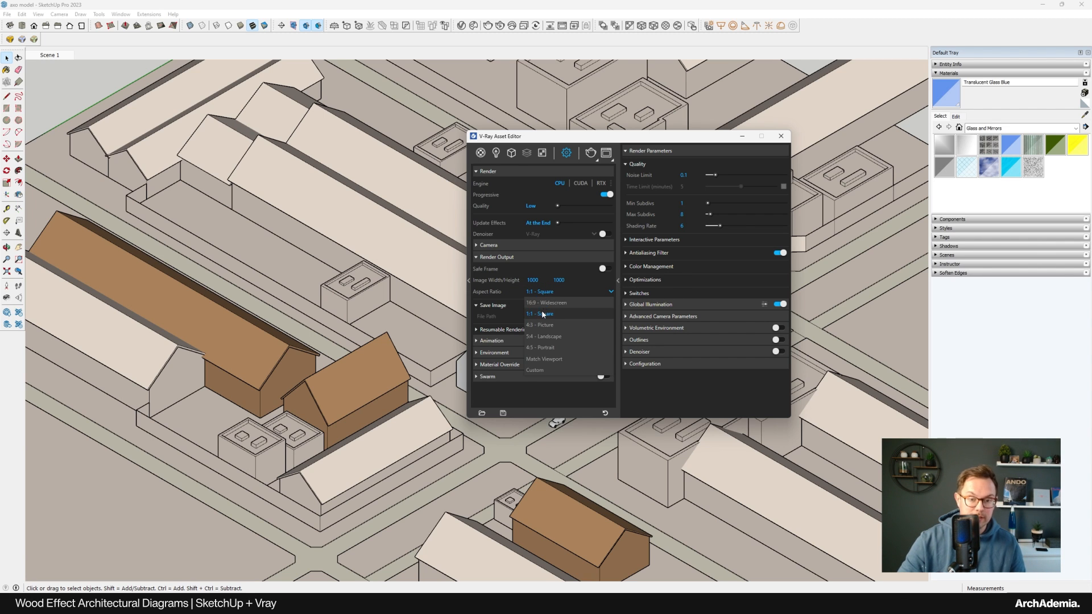
{"action": "left_click", "coordinate": [541, 309]}
{"action": "left_click_drag", "start_coordinate": [563, 136], "coordinate": [541, 129]}
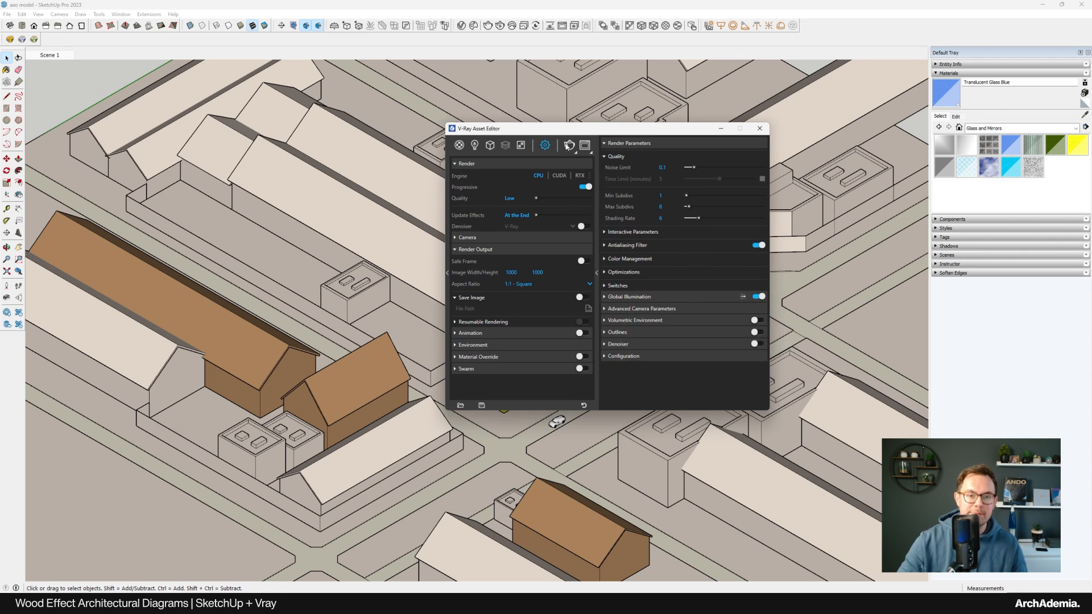
Run a test render of the scene and place the V-Ray Frame Buffer beside the model
{"action": "left_click", "coordinate": [569, 145]}
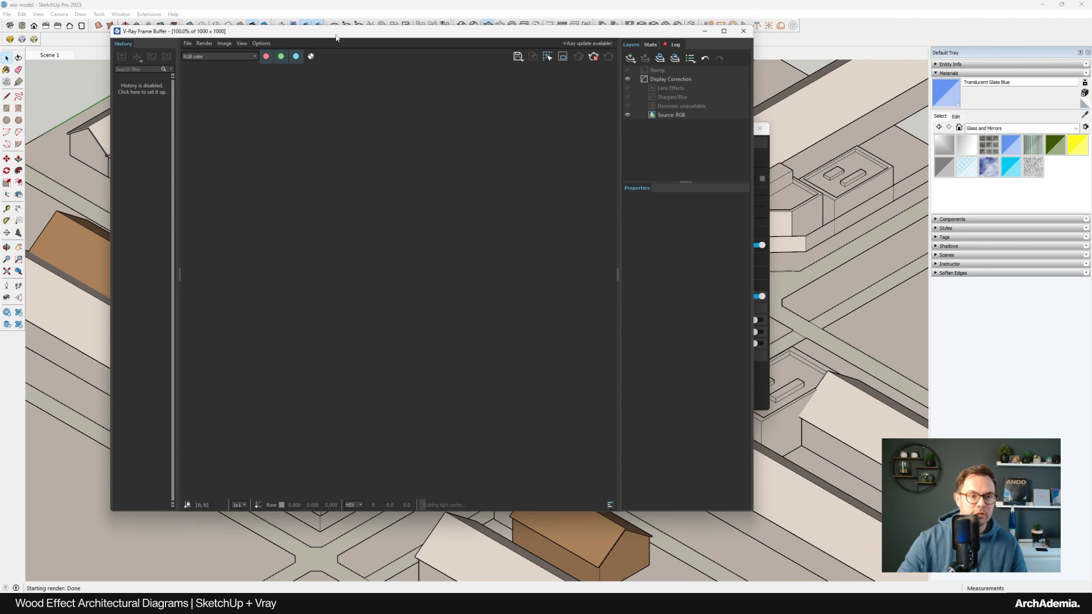
{"action": "left_click_drag", "start_coordinate": [338, 38], "coordinate": [461, 66]}
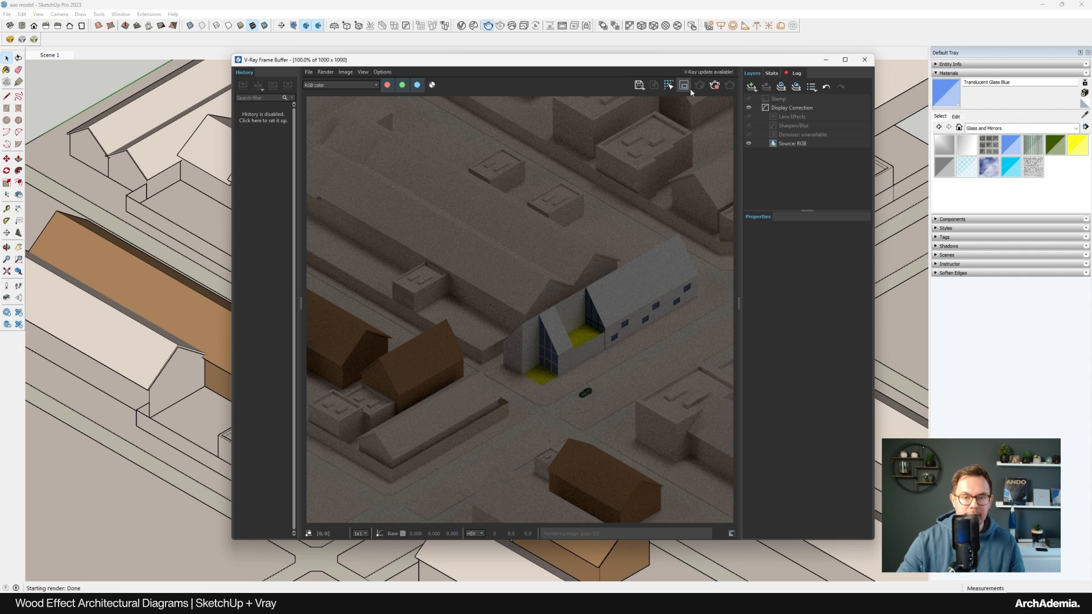
{"action": "left_click_drag", "start_coordinate": [658, 65], "coordinate": [939, 79]}
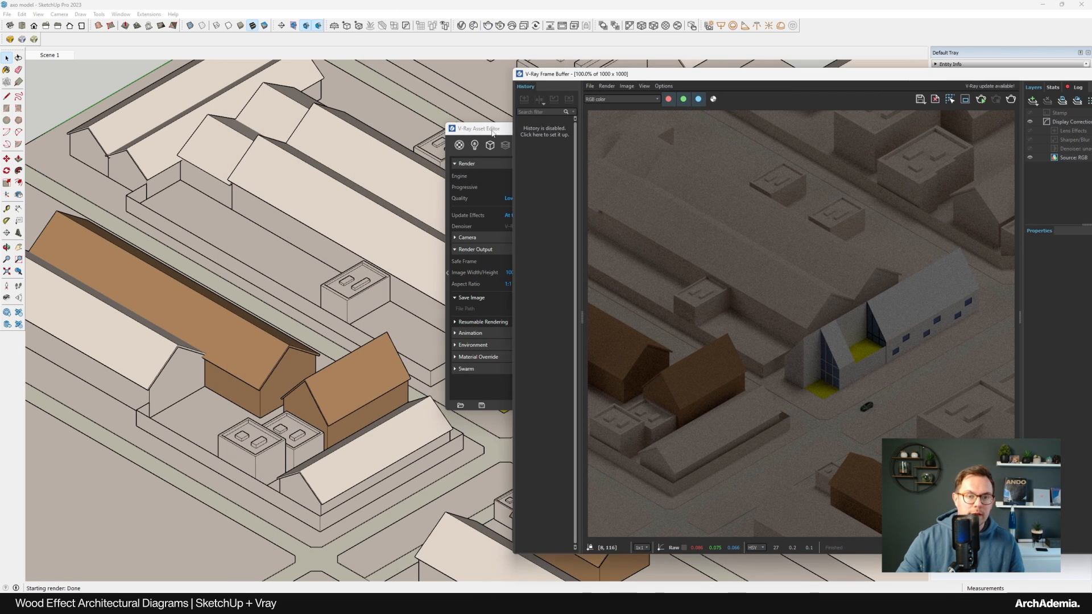
Turn on Safe Frame in the render output settings and close the Asset Editor and Frame Buffer
{"action": "left_click_drag", "start_coordinate": [492, 133], "coordinate": [293, 132]}
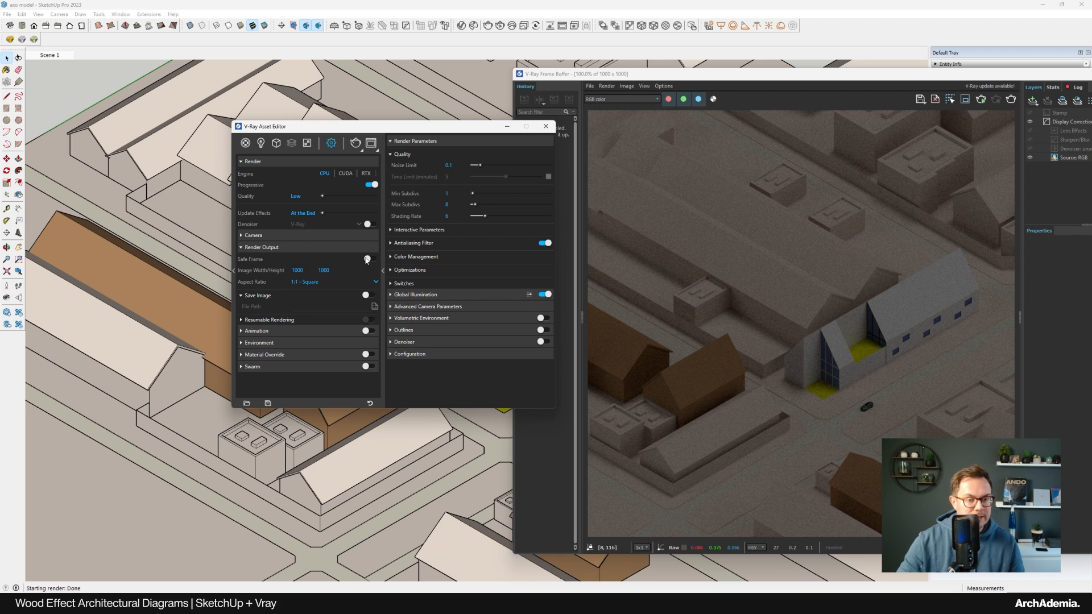
{"action": "left_click", "coordinate": [367, 259]}
{"action": "left_click", "coordinate": [546, 127]}
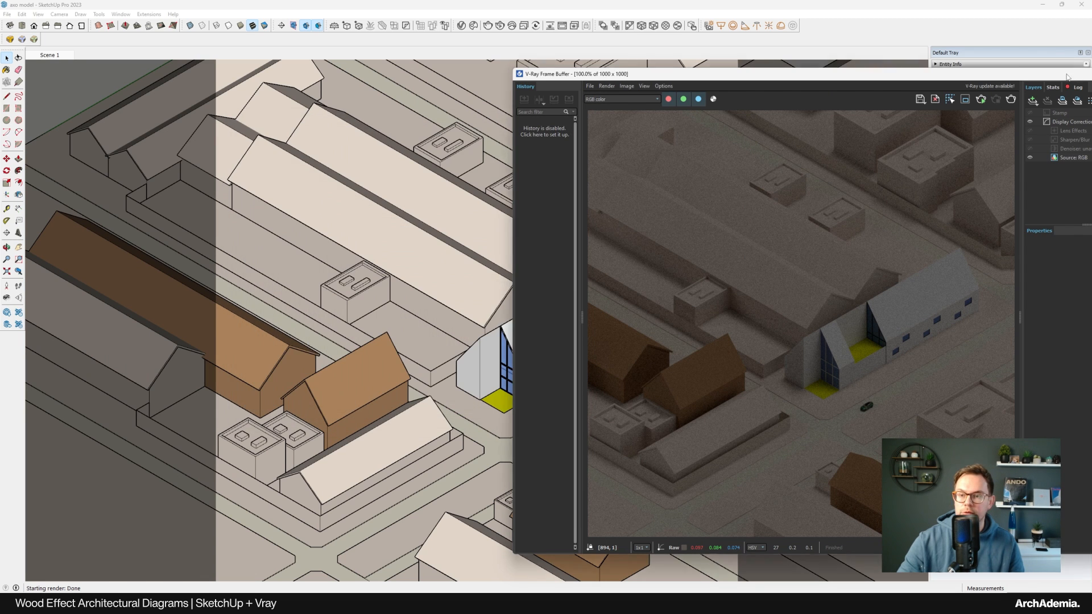
{"action": "left_click", "coordinate": [1067, 77]}
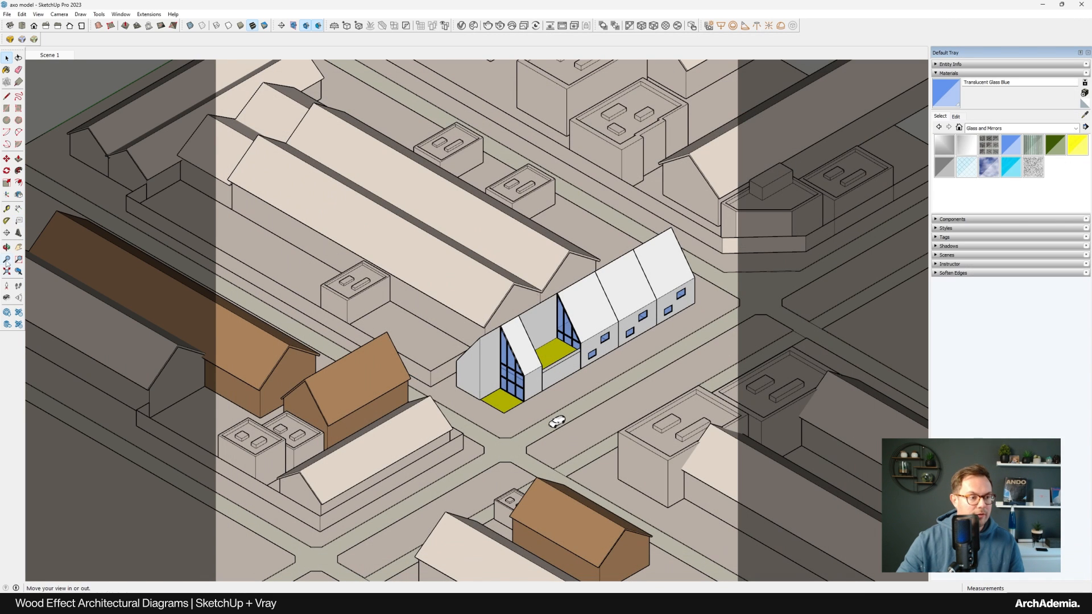
Pan the view to centre the white building within the safe frame and update Scene 1 with this view
{"action": "left_click", "coordinate": [19, 247]}
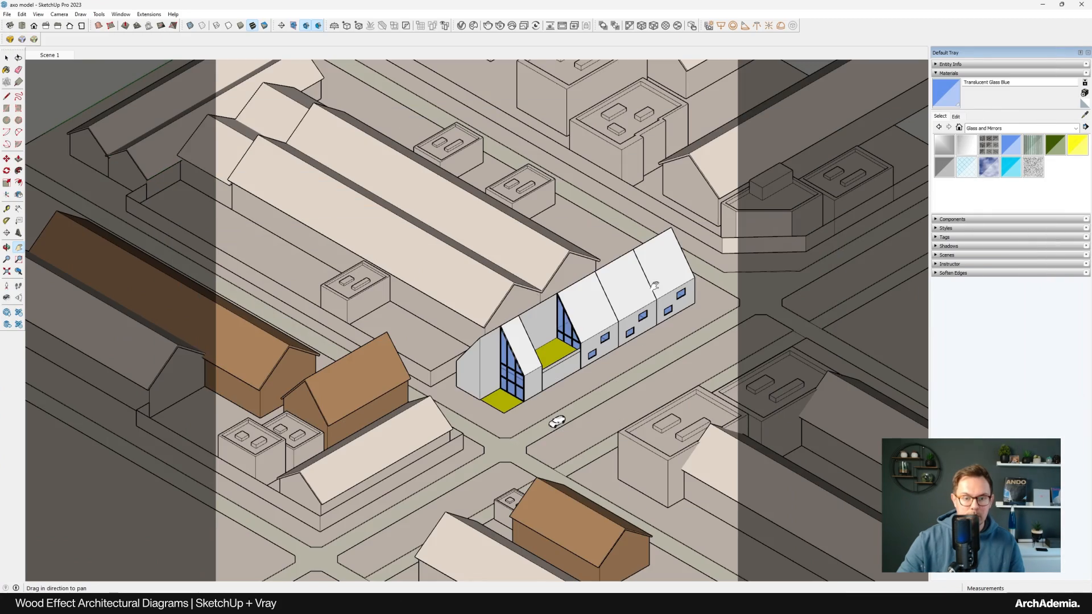
{"action": "left_click_drag", "start_coordinate": [604, 289], "coordinate": [600, 288]}
{"action": "left_click_drag", "start_coordinate": [572, 284], "coordinate": [538, 280]}
{"action": "right_click", "coordinate": [54, 58]}
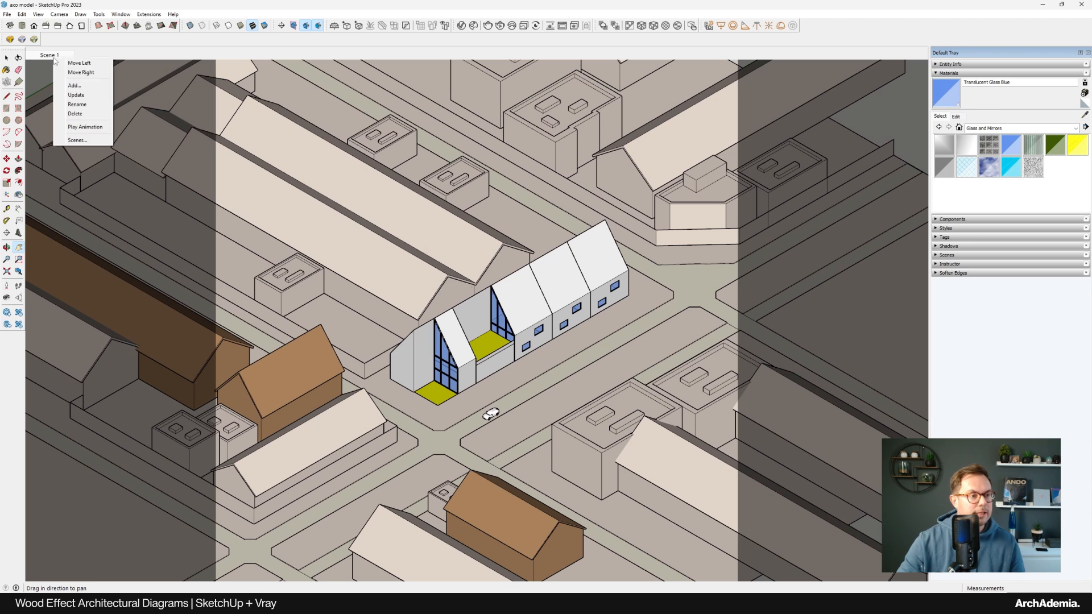
{"action": "left_click", "coordinate": [64, 95]}
{"action": "left_click", "coordinate": [7, 58]}
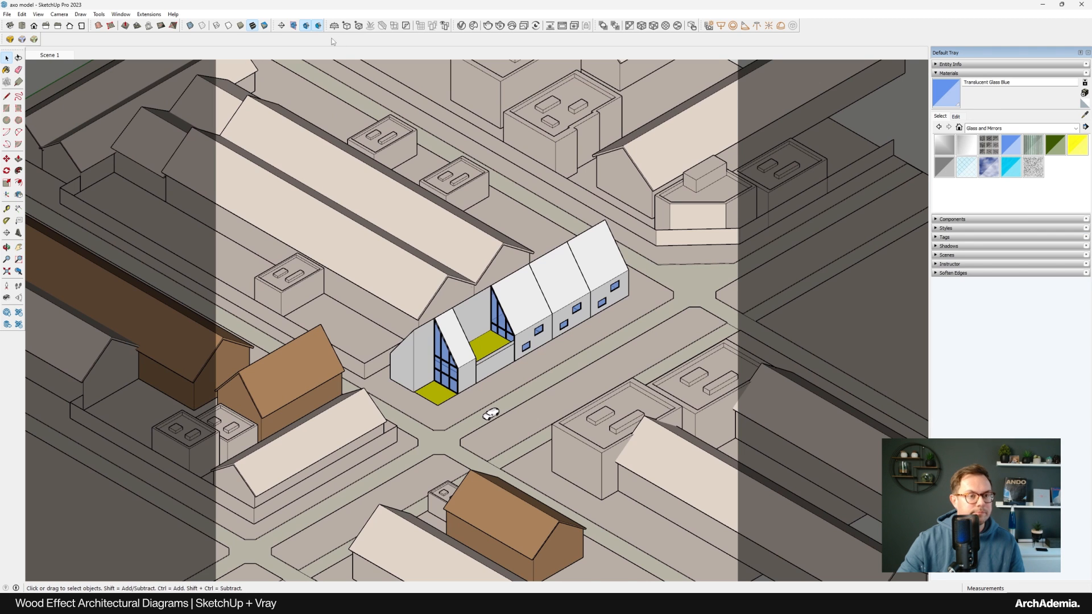
Set the V-Ray camera's Exposure Value to 10 and render the scene again
{"action": "left_click", "coordinate": [461, 26]}
{"action": "left_click", "coordinate": [260, 143]}
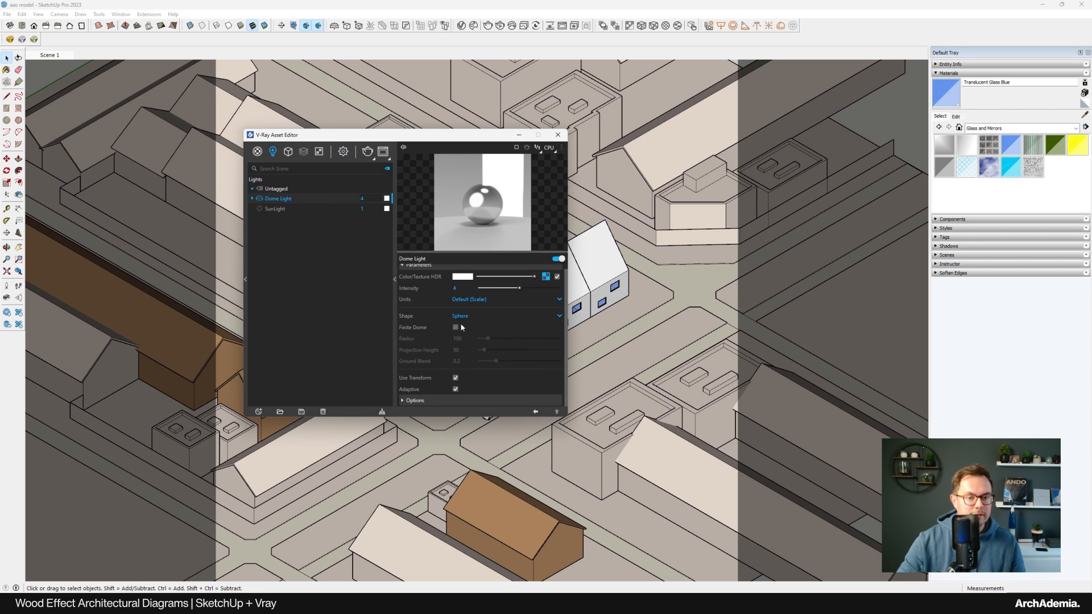
{"action": "scroll", "coordinate": [467, 304], "scroll_direction": "up", "scroll_amount": 1}
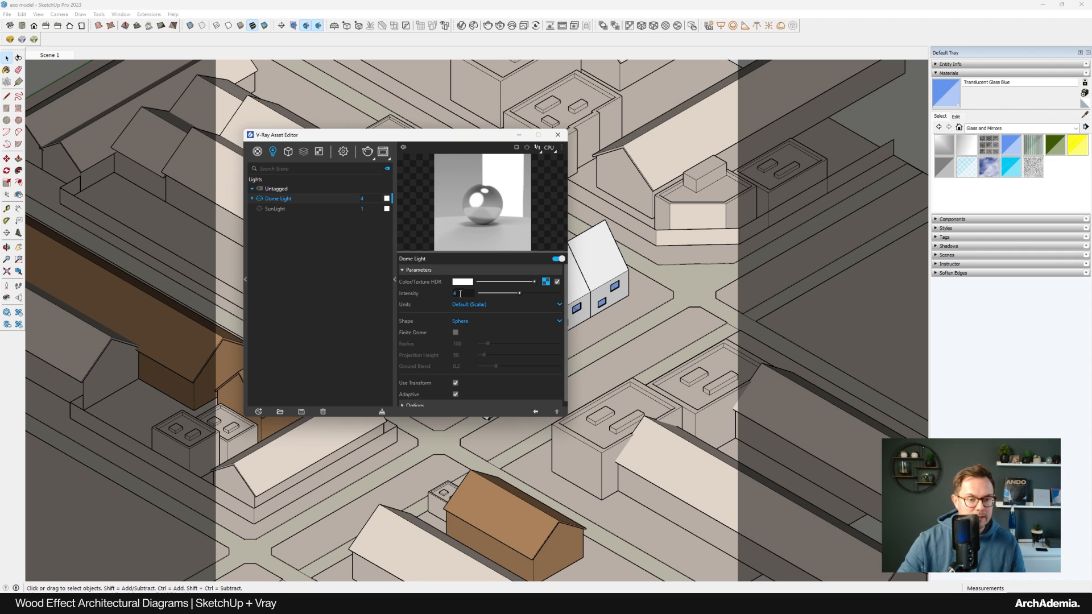
{"action": "left_click", "coordinate": [342, 152]}
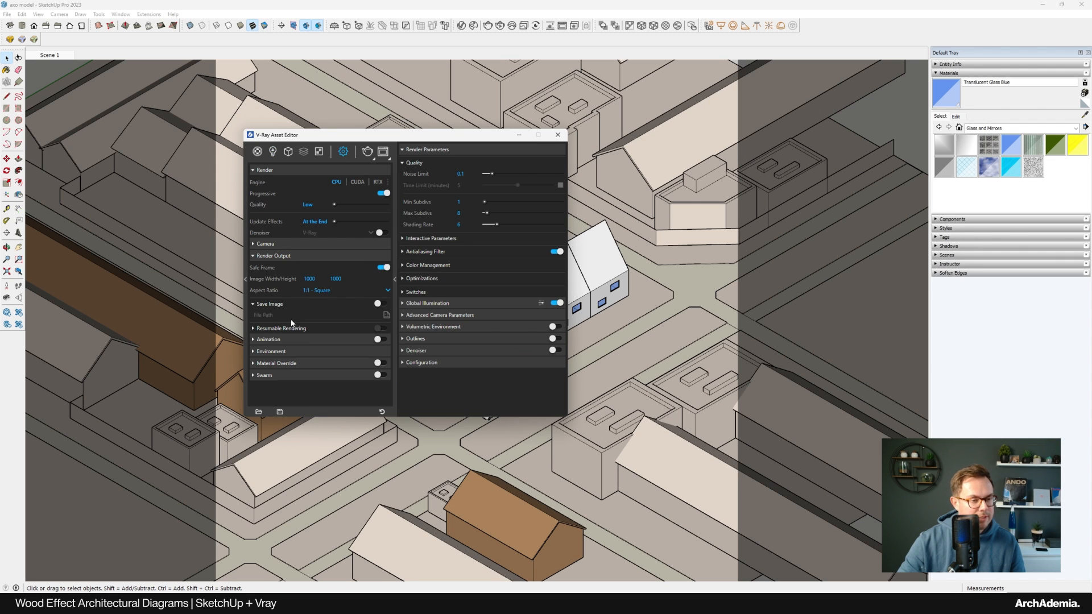
{"action": "left_click", "coordinate": [258, 243]}
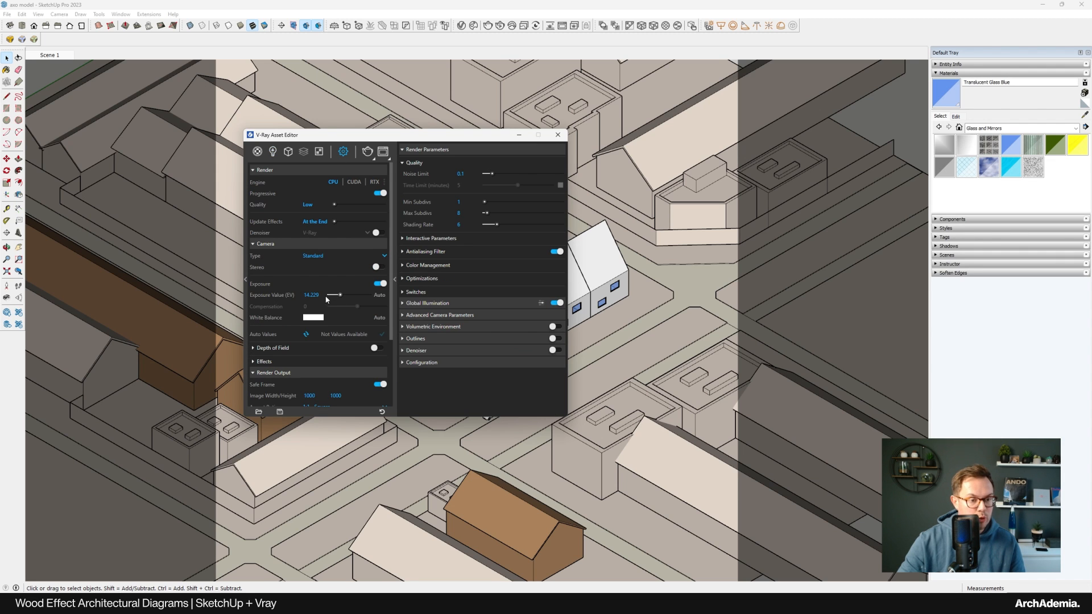
{"action": "type", "text": "10"}
{"action": "key", "text": "Return"}
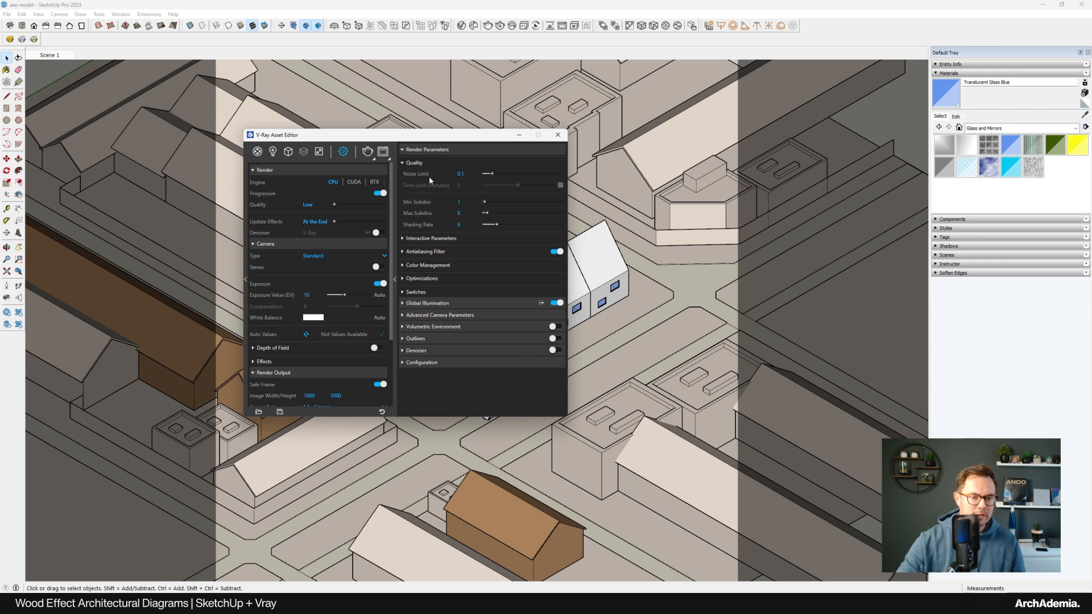
{"action": "left_click", "coordinate": [367, 151]}
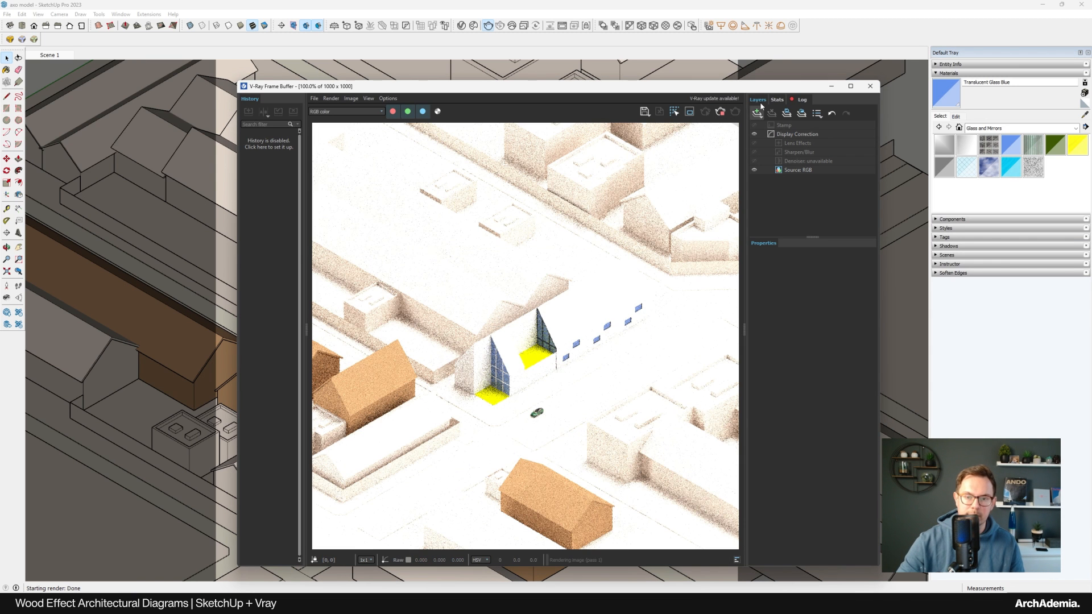
Stop the render, set the camera's Exposure Value to 11 and the Dome Light intensity to 1, and render the scene again
{"action": "left_click", "coordinate": [720, 114]}
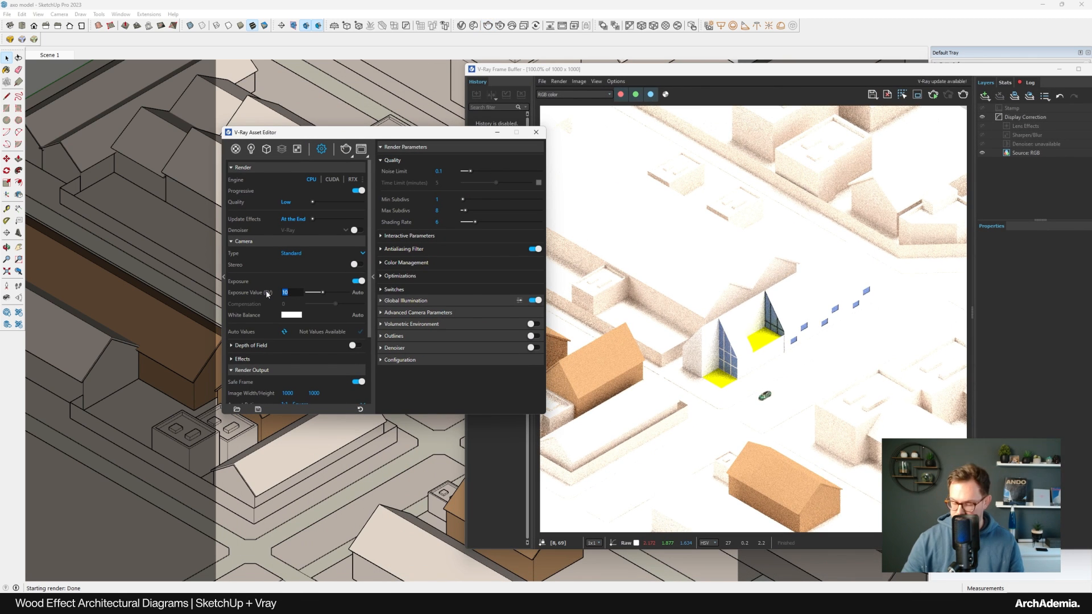
{"action": "type", "text": "1"}
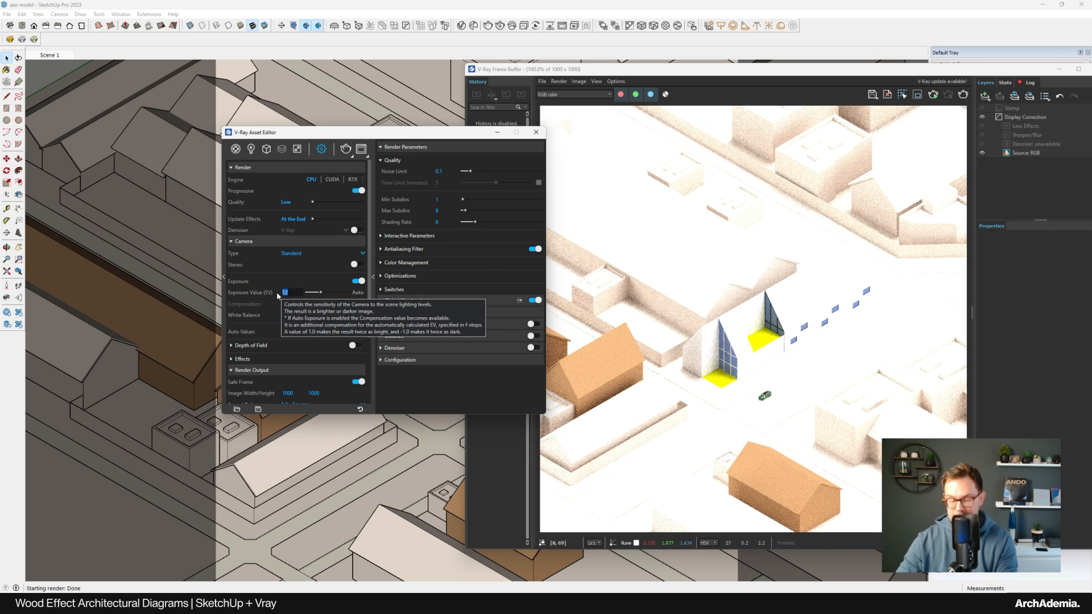
{"action": "left_click", "coordinate": [250, 148]}
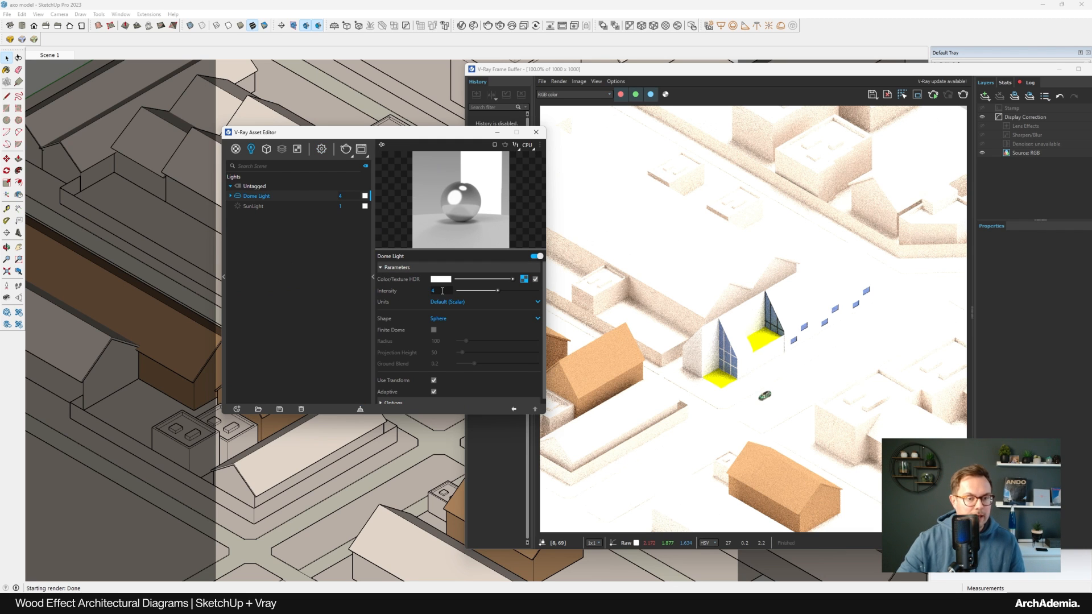
{"action": "left_click", "coordinate": [963, 95]}
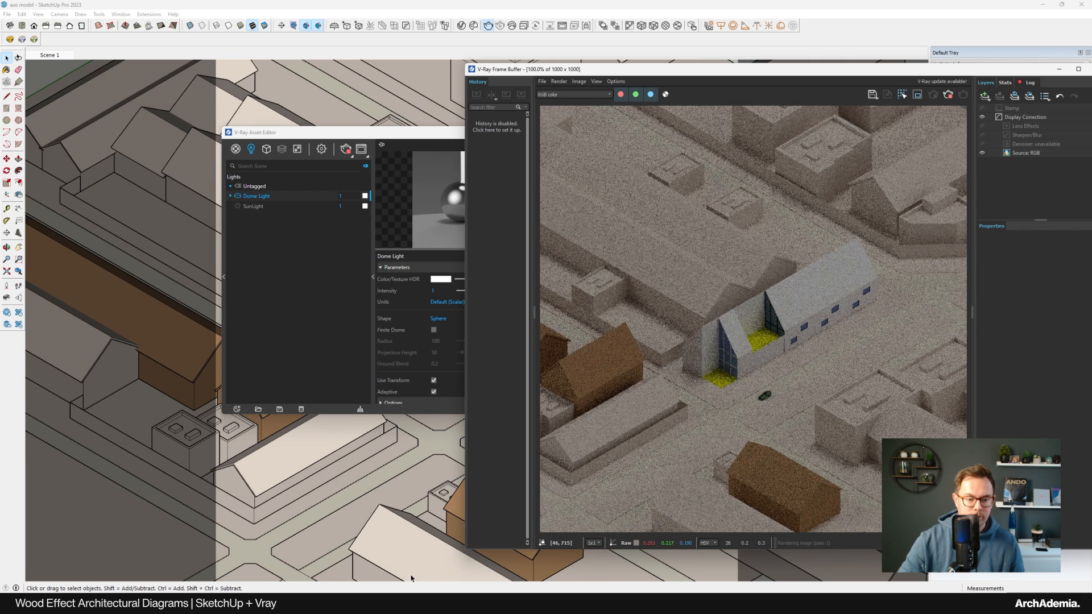
Compare the render with the reference isometric diagram on Instagram in the browser, and close the V-Ray Frame Buffer
{"action": "left_click", "coordinate": [422, 602]}
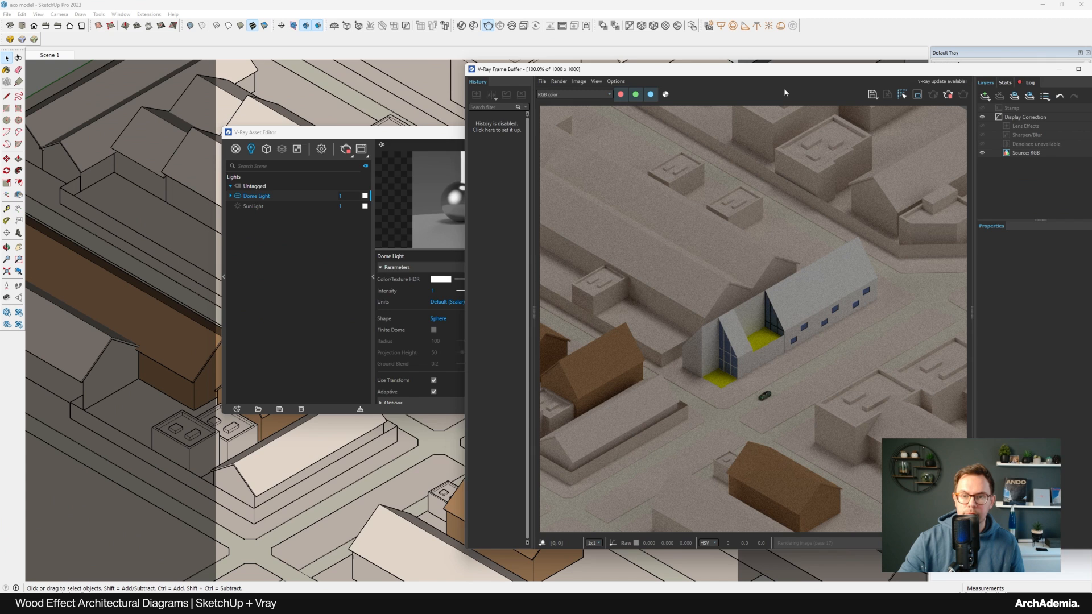
{"action": "left_click_drag", "start_coordinate": [846, 67], "coordinate": [572, 64]}
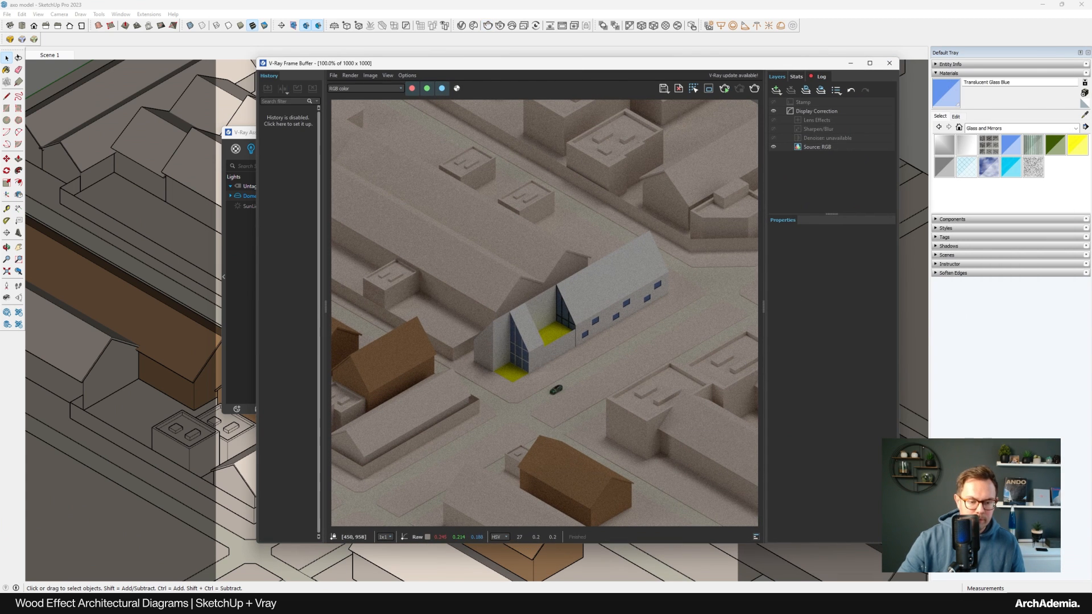
{"action": "left_click", "coordinate": [421, 602]}
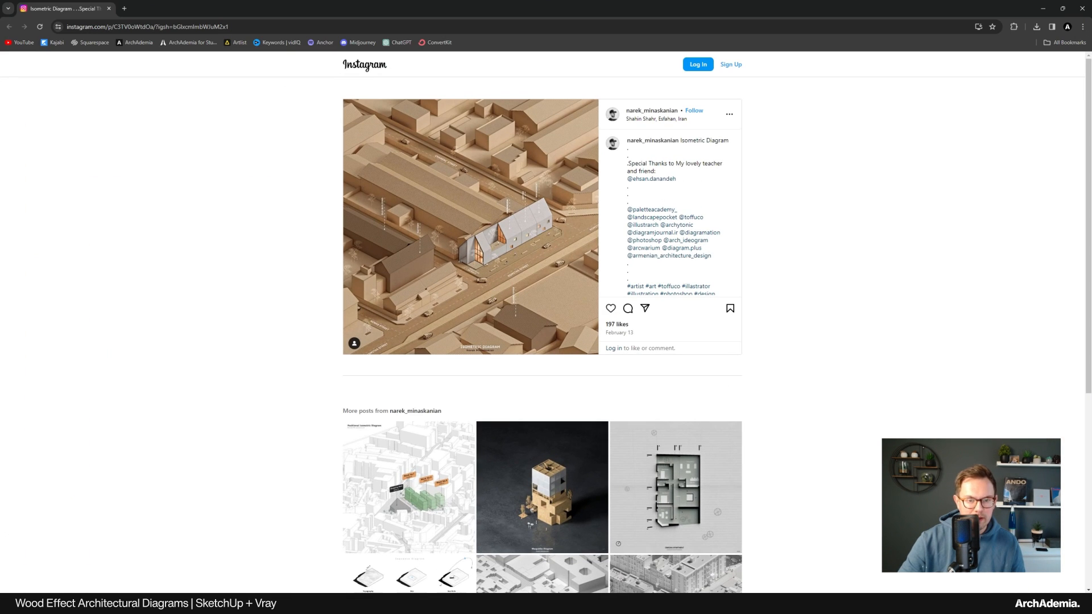
{"action": "left_click", "coordinate": [422, 602]}
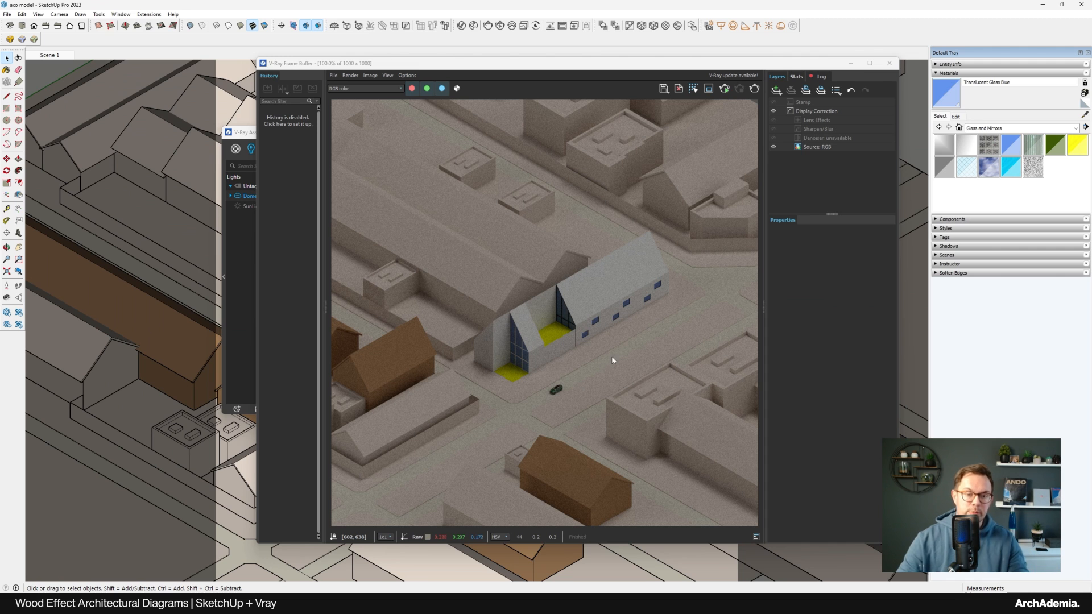
{"action": "left_click", "coordinate": [889, 64]}
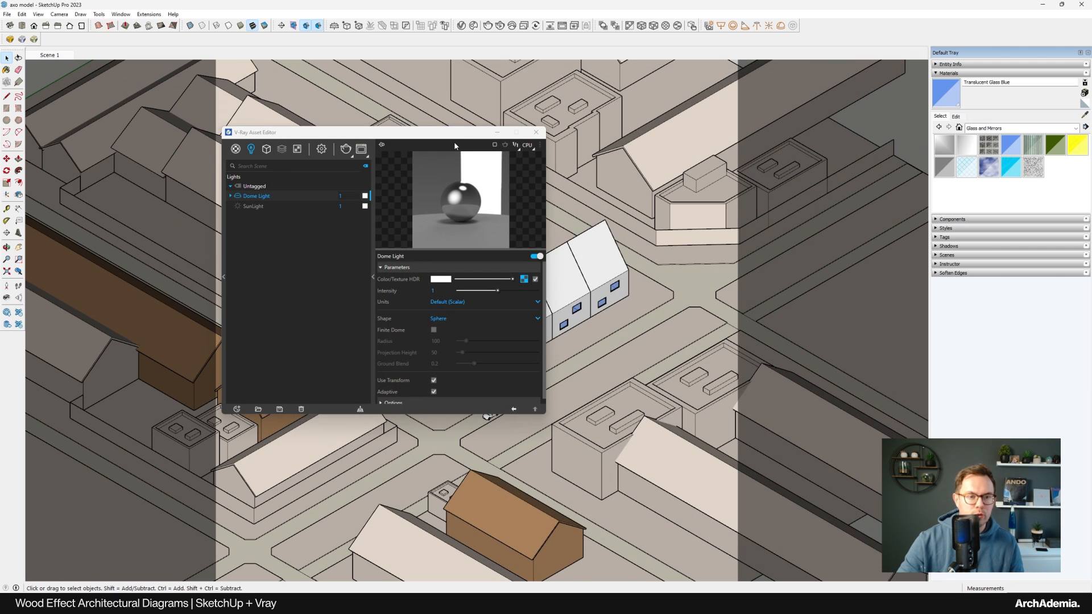
Browse the Evening HDRIs in the Chaos Cosmos library for a suitable sky
{"action": "left_click_drag", "start_coordinate": [300, 134], "coordinate": [387, 135]}
{"action": "left_click", "coordinate": [473, 25]}
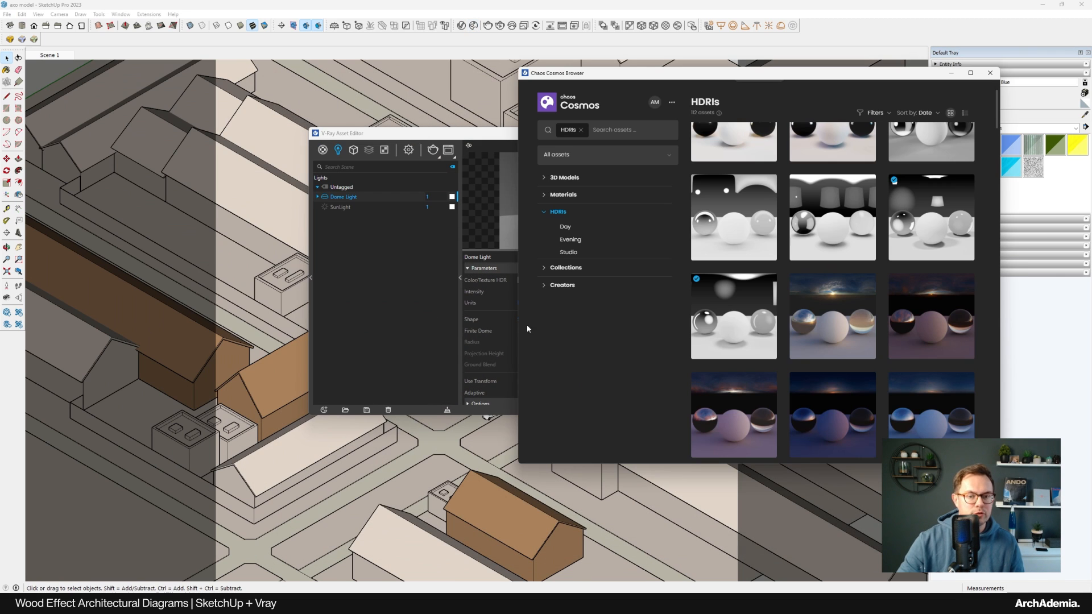
{"action": "left_click", "coordinate": [571, 240]}
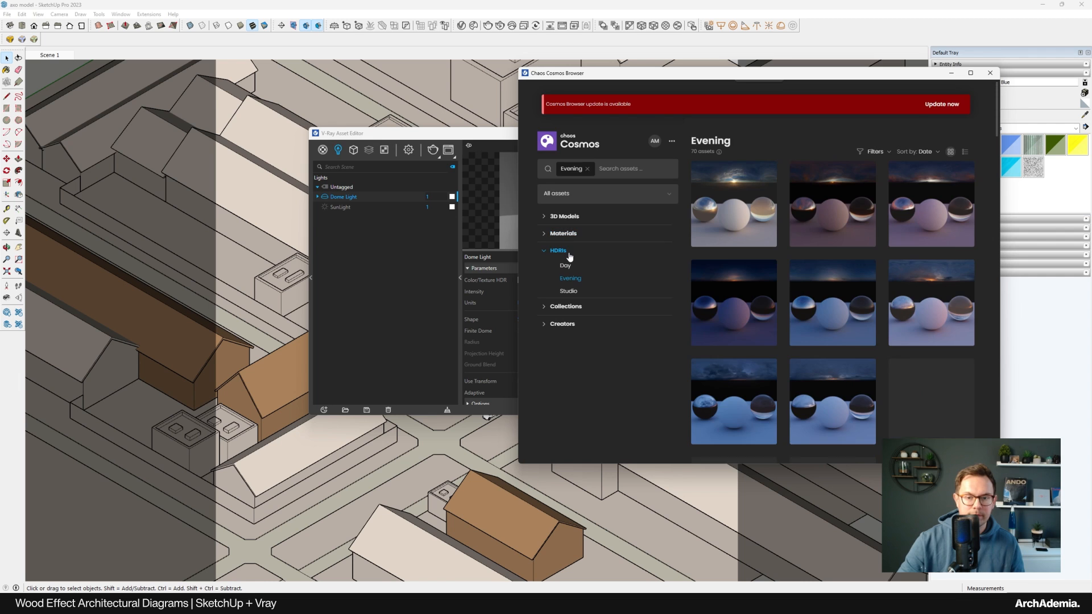
{"action": "scroll", "coordinate": [793, 319], "scroll_direction": "down", "scroll_amount": 5}
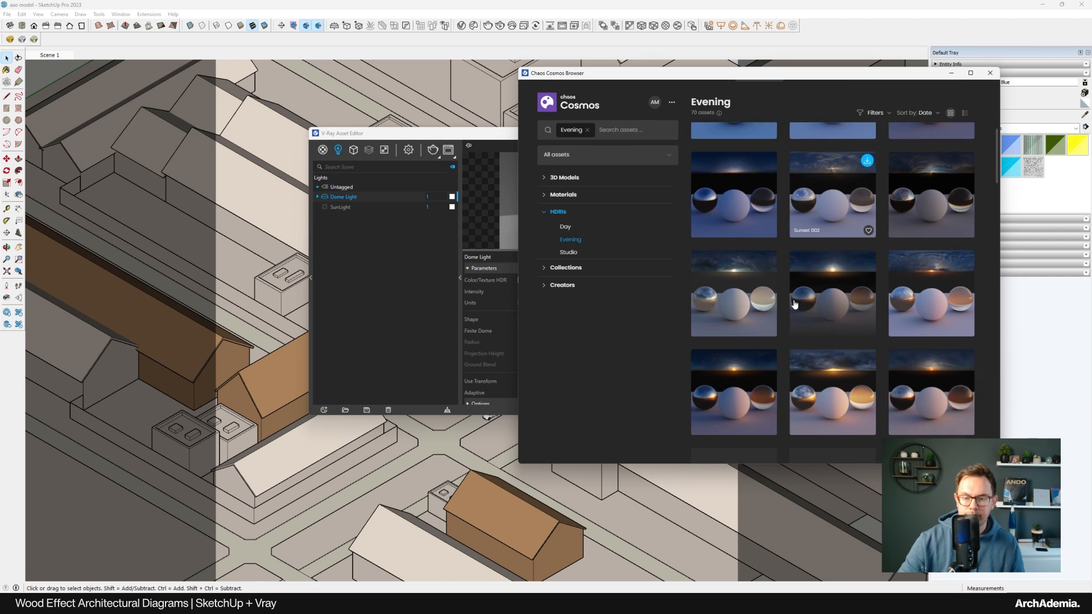
{"action": "scroll", "coordinate": [787, 306], "scroll_direction": "up", "scroll_amount": 1}
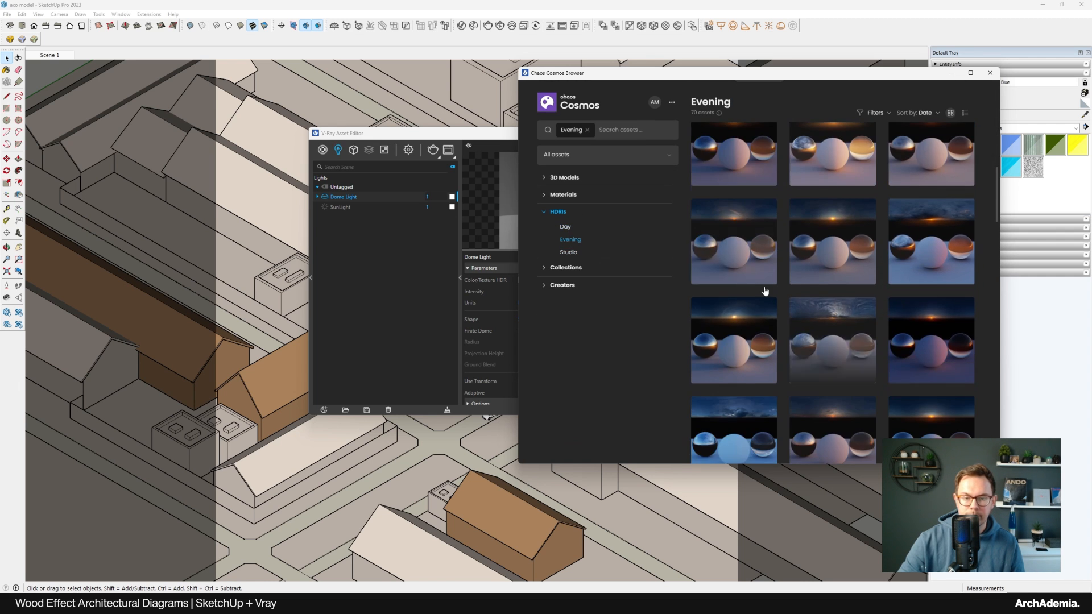
Find the Day 009 HDRI in the Day category of Chaos Cosmos, download it and import it into the scene
{"action": "left_click", "coordinate": [570, 228]}
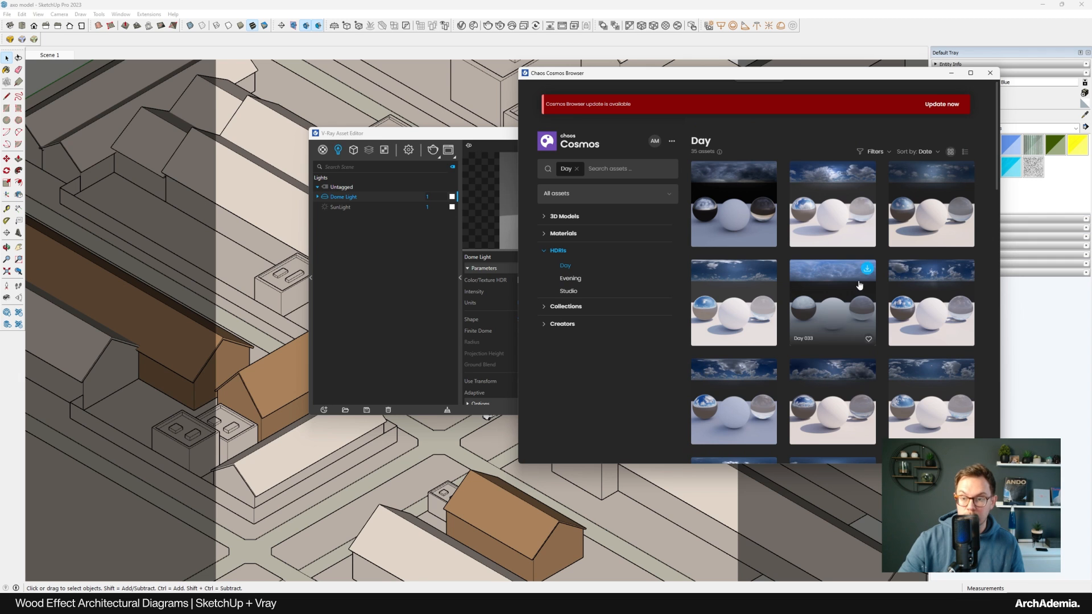
{"action": "scroll", "coordinate": [926, 378], "scroll_direction": "down", "scroll_amount": 5}
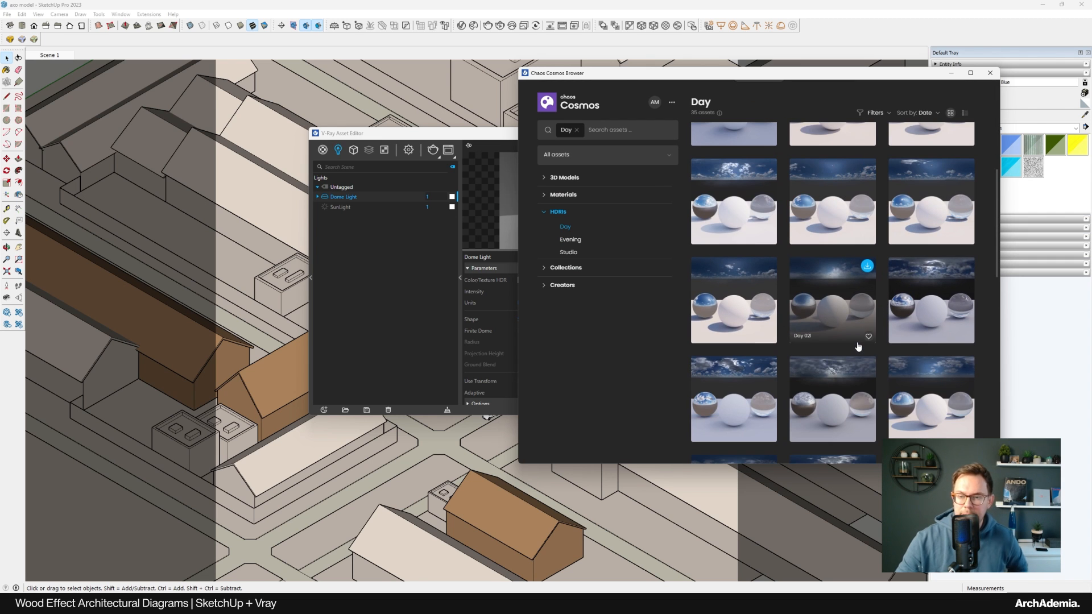
{"action": "scroll", "coordinate": [836, 349], "scroll_direction": "down", "scroll_amount": 3}
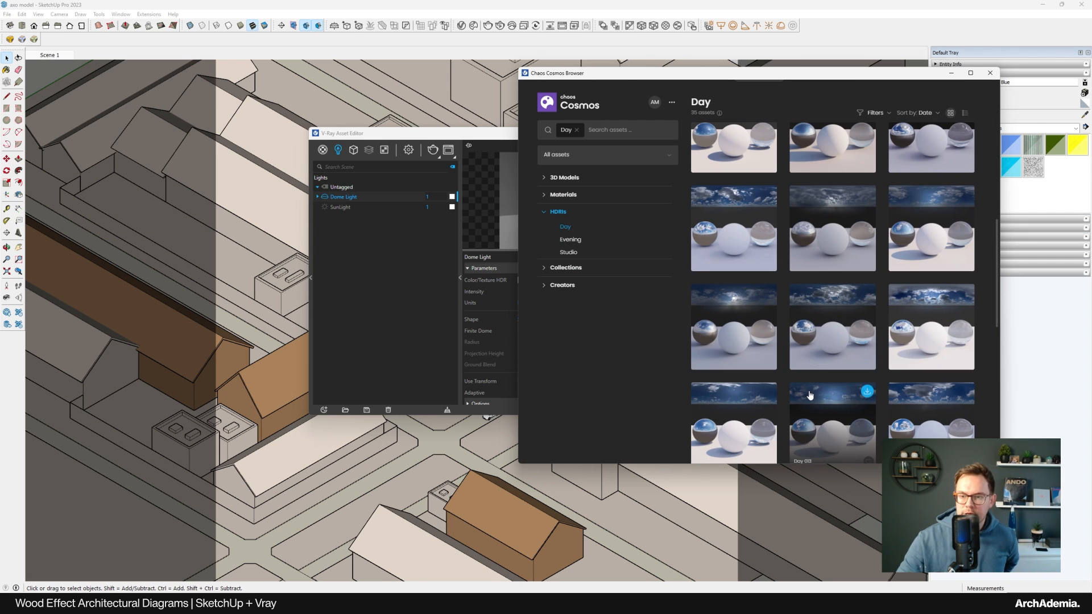
{"action": "scroll", "coordinate": [806, 355], "scroll_direction": "down", "scroll_amount": 4}
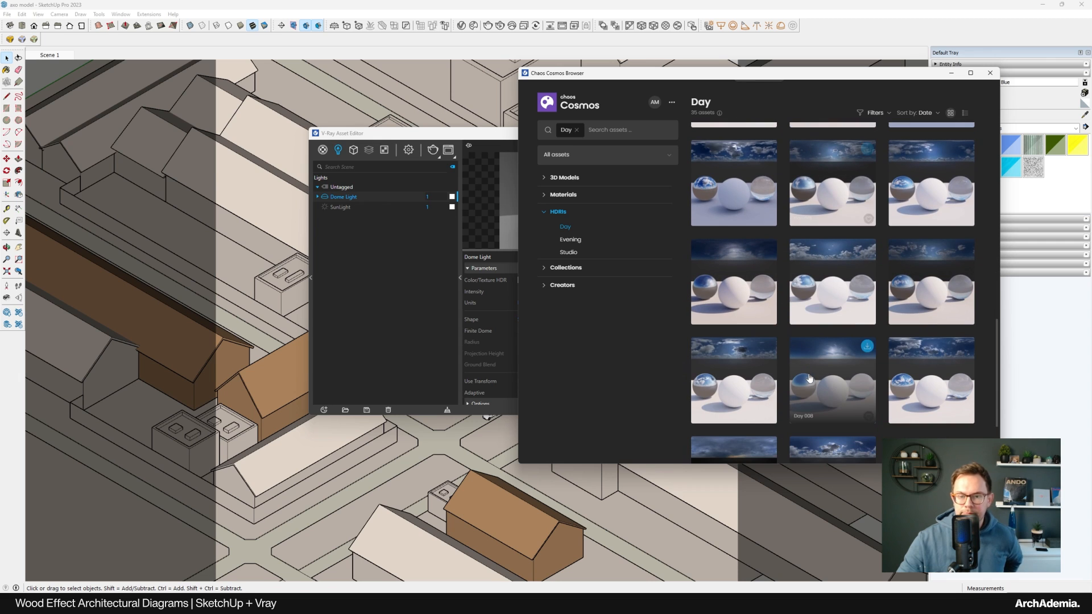
{"action": "scroll", "coordinate": [809, 378], "scroll_direction": "down", "scroll_amount": 3}
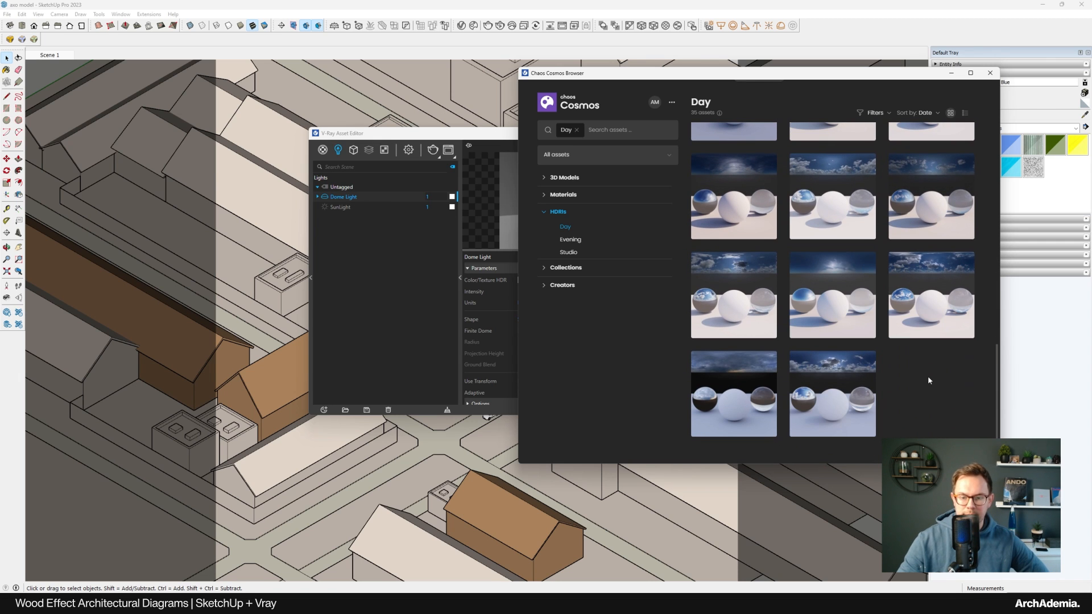
{"action": "scroll", "coordinate": [835, 364], "scroll_direction": "up", "scroll_amount": 1}
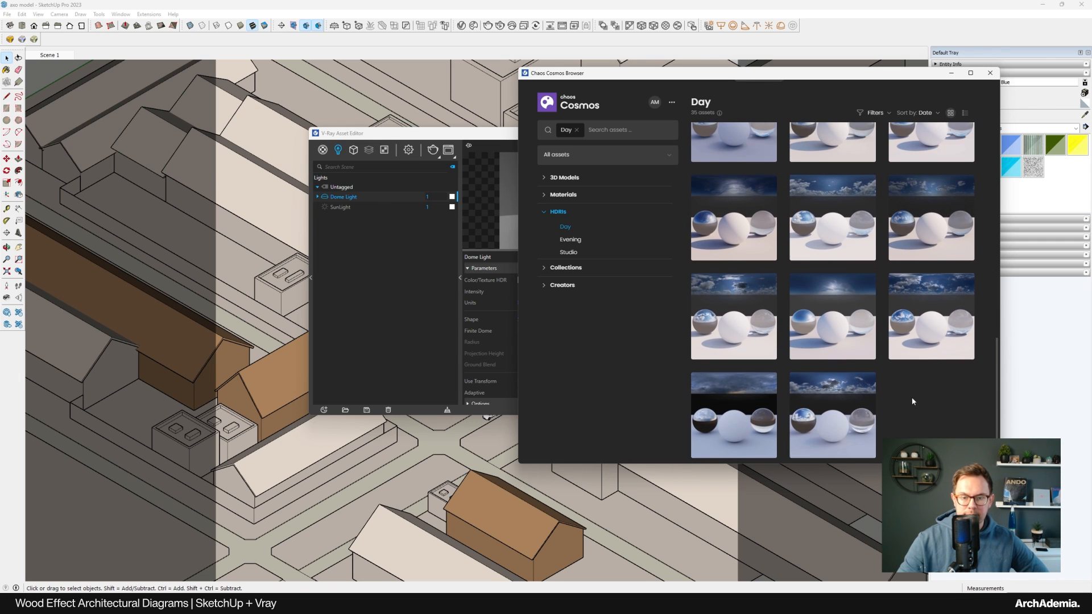
{"action": "left_click", "coordinate": [767, 310]}
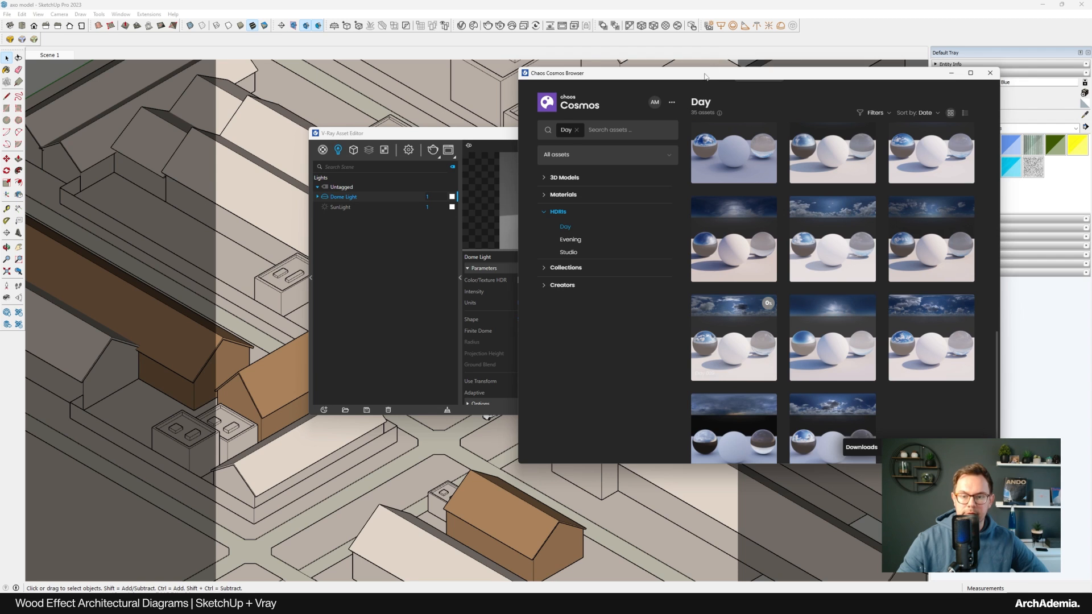
{"action": "left_click_drag", "start_coordinate": [704, 75], "coordinate": [791, 52]}
{"action": "left_click", "coordinate": [854, 282]}
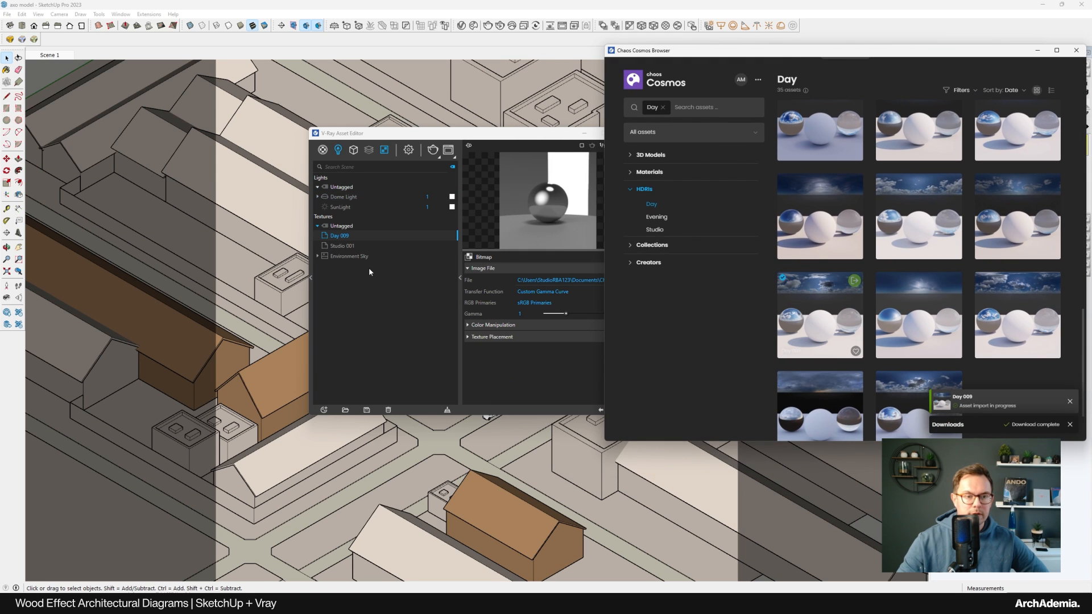
Copy the Day 009 texture and paste it into the Dome Light's Color/Texture HDR slot
{"action": "right_click", "coordinate": [342, 236]}
{"action": "left_click", "coordinate": [349, 241]}
{"action": "left_click", "coordinate": [345, 198]}
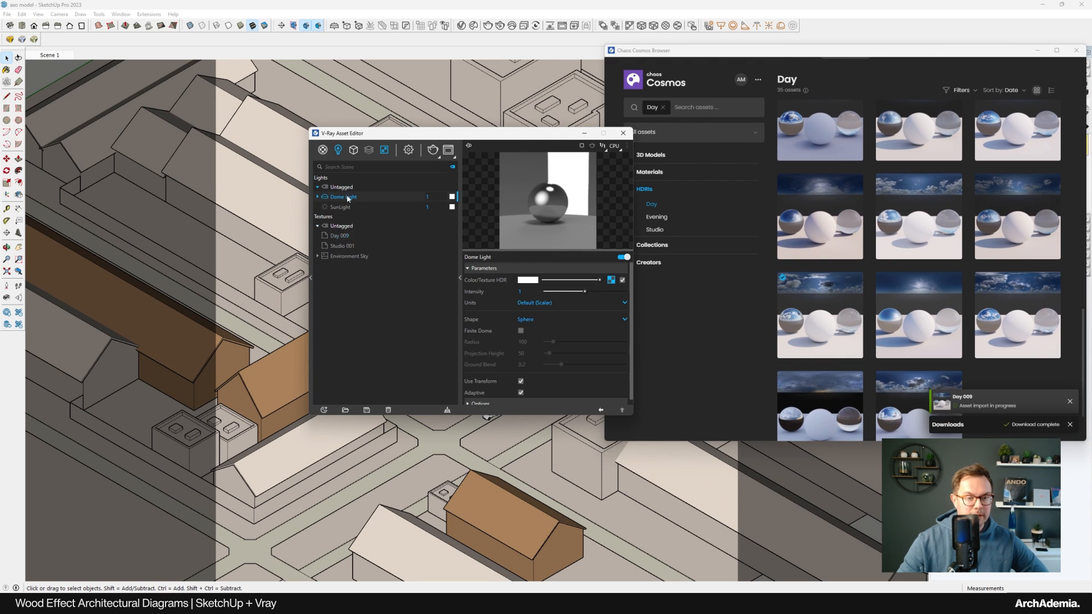
{"action": "left_click", "coordinate": [612, 281]}
{"action": "left_click", "coordinate": [588, 302]}
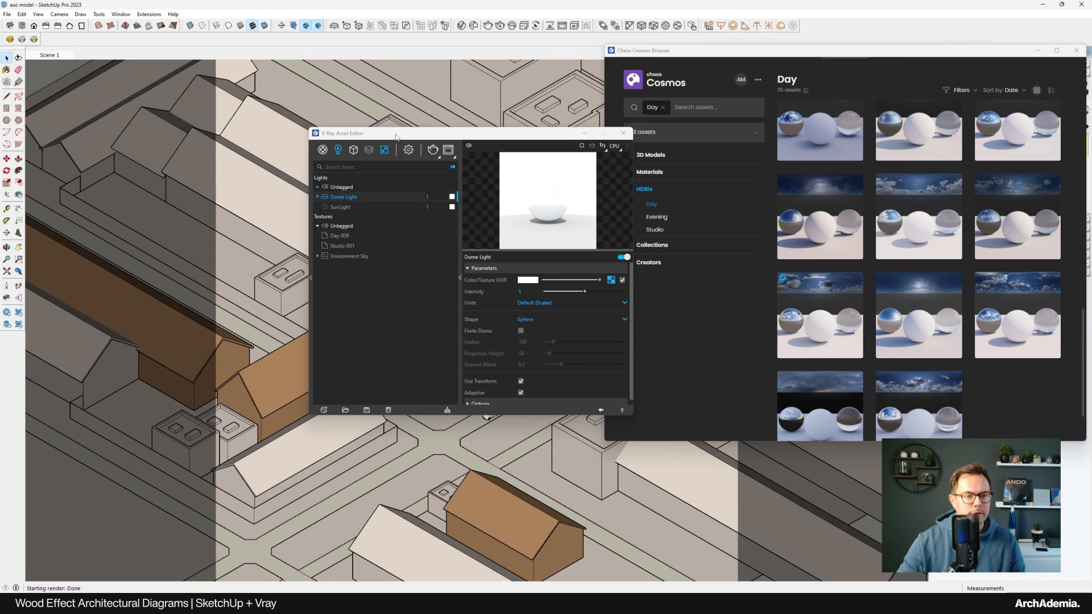
Set the Dome Light intensity to 0.1 and render the scene with the Day 009 HDRI
{"action": "left_click_drag", "start_coordinate": [396, 136], "coordinate": [352, 141]}
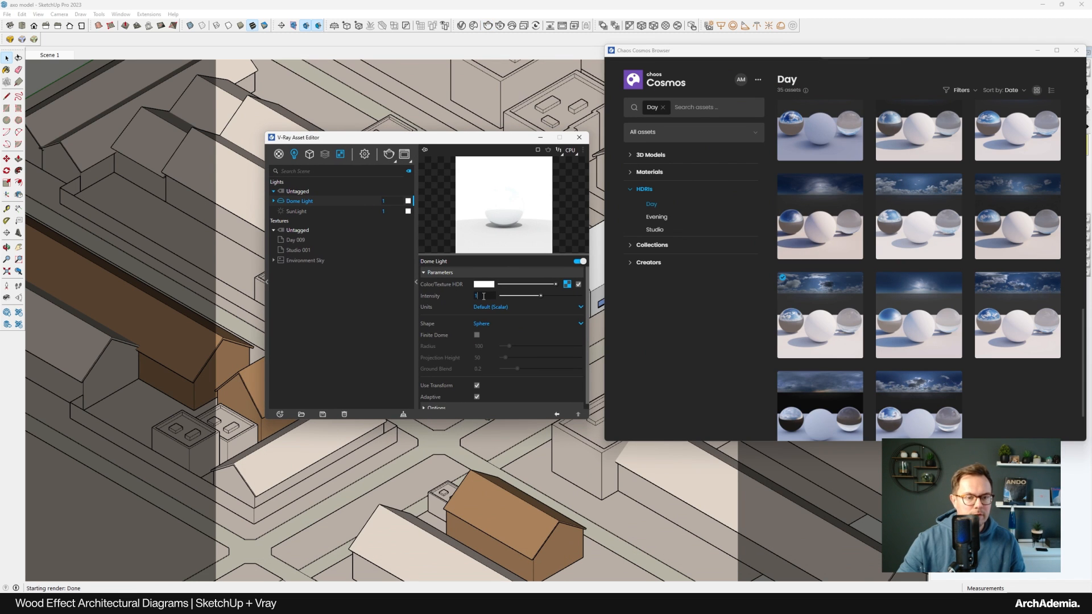
{"action": "type", "text": "0.1"}
{"action": "key", "text": "Return"}
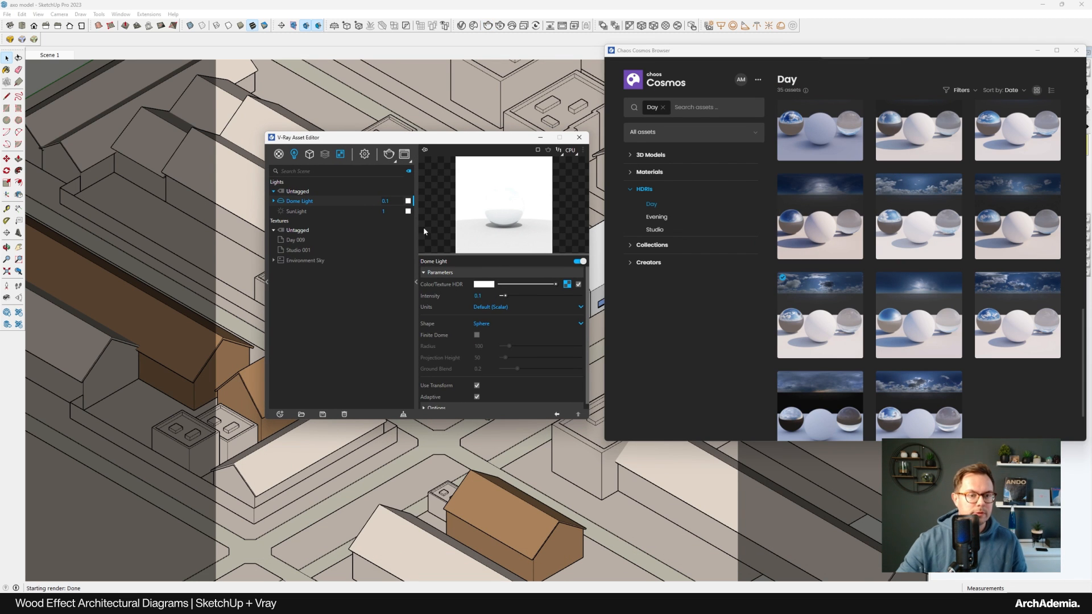
{"action": "left_click", "coordinate": [388, 154]}
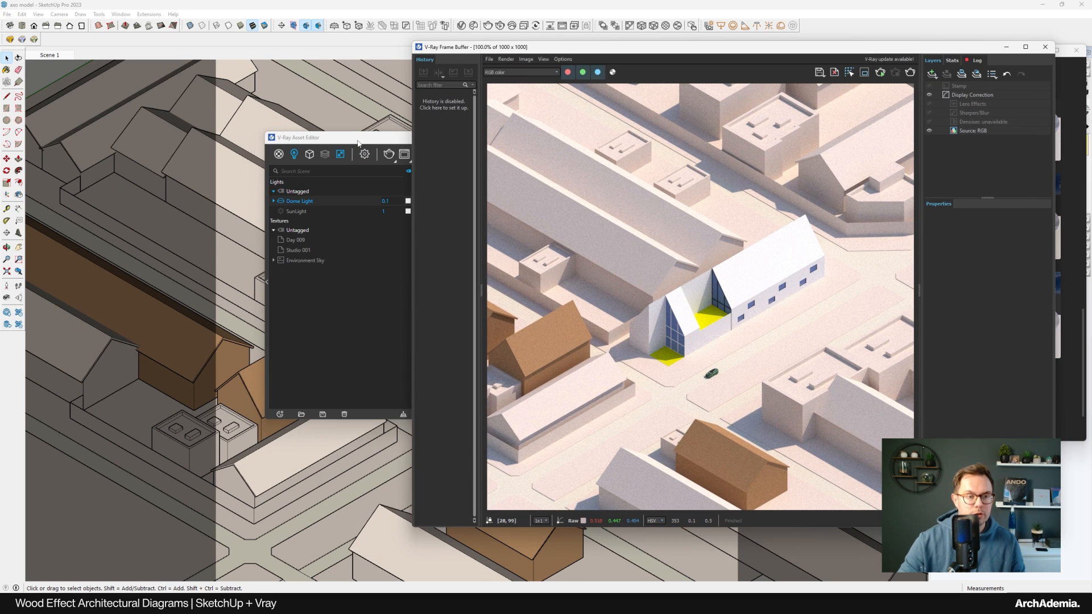
Set the Dome Light intensity to 0.01, run a test render and stop it
{"action": "left_click_drag", "start_coordinate": [358, 143], "coordinate": [332, 144]}
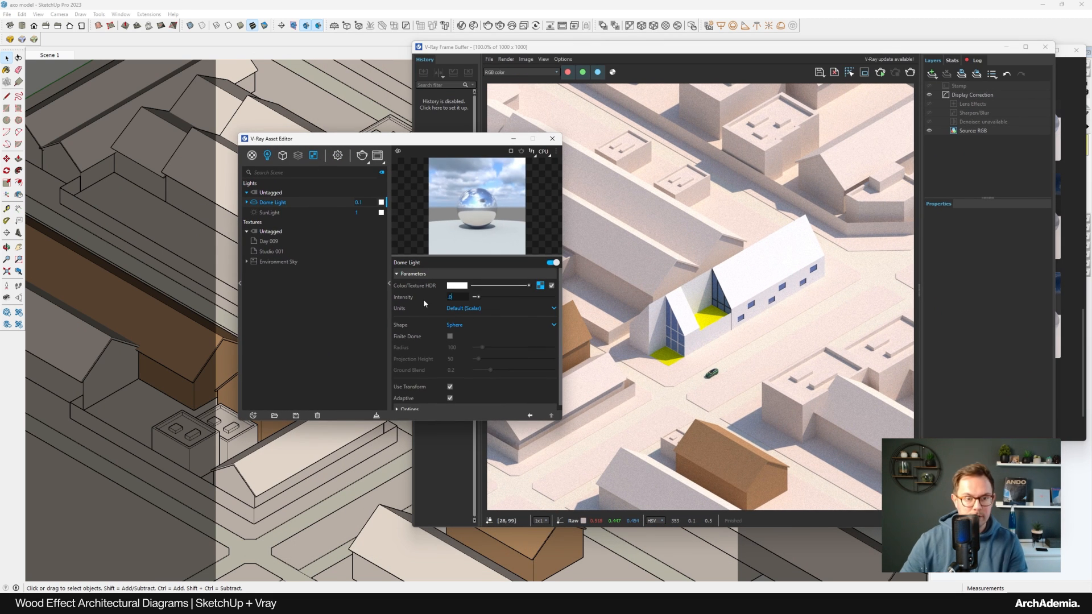
{"action": "type", "text": "0.01"}
{"action": "key", "text": "Return"}
{"action": "left_click_drag", "start_coordinate": [372, 139], "coordinate": [366, 139]}
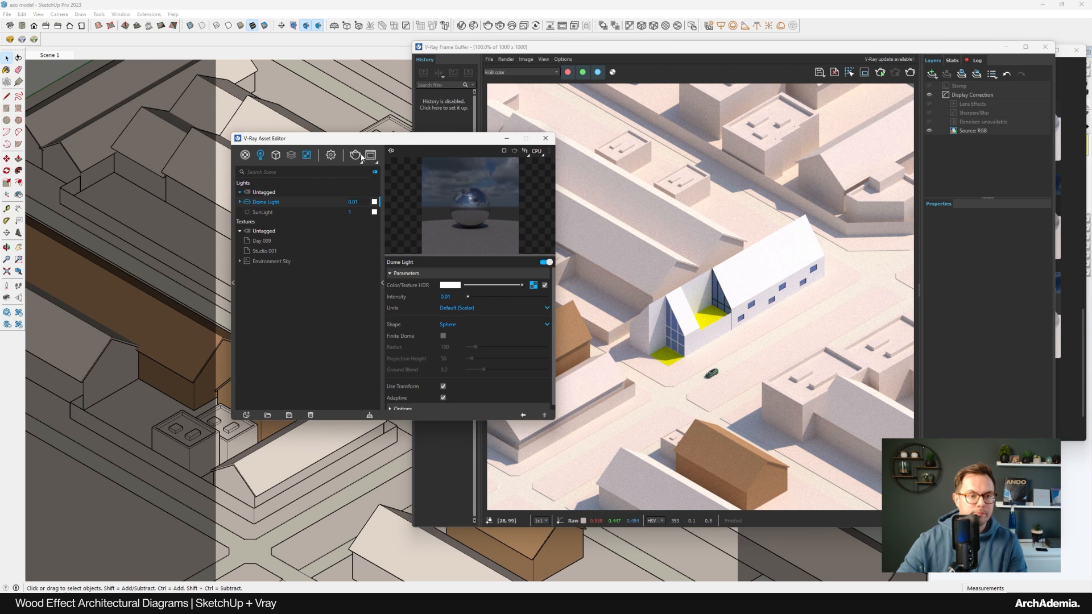
{"action": "left_click", "coordinate": [356, 155]}
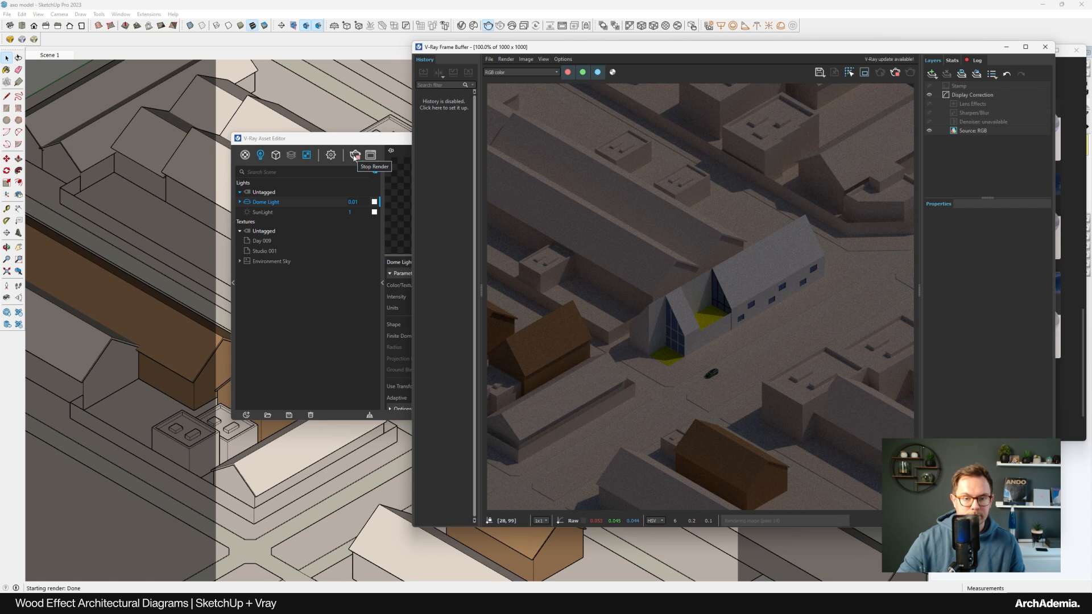
{"action": "left_click", "coordinate": [354, 158]}
Set the Dome Light intensity to 0.05, render the scene and close the V-Ray Frame Buffer
{"action": "left_click_drag", "start_coordinate": [336, 140], "coordinate": [238, 133]}
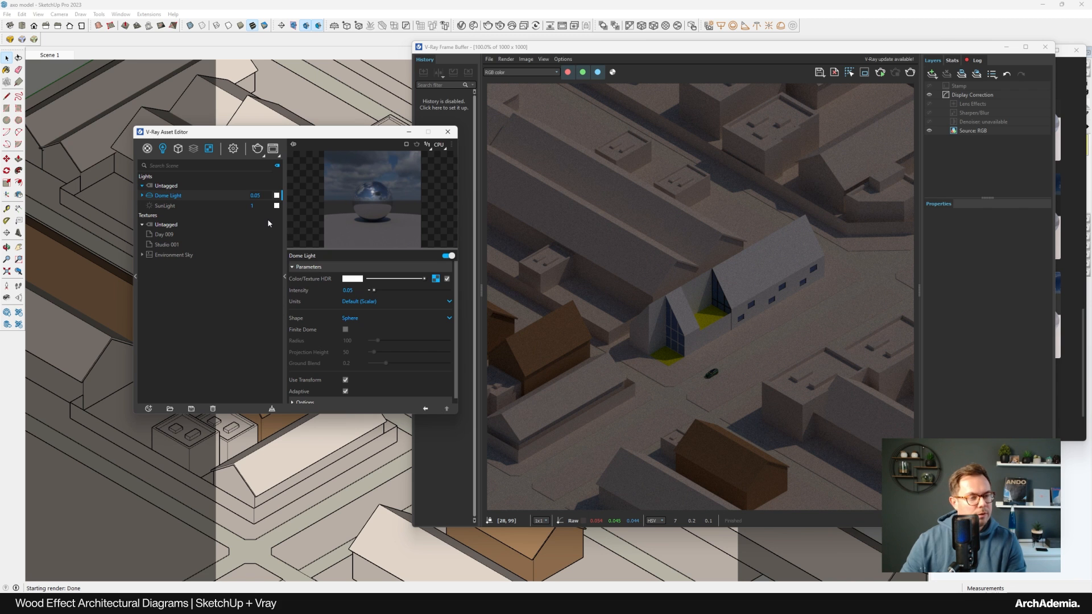
{"action": "left_click", "coordinate": [257, 148]}
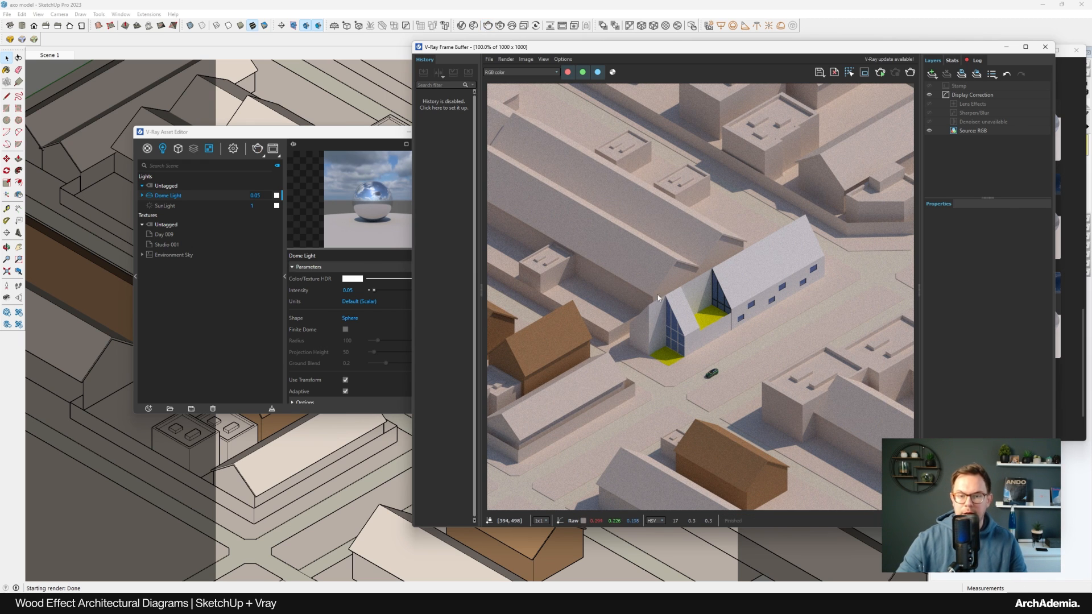
{"action": "left_click_drag", "start_coordinate": [914, 51], "coordinate": [839, 52]}
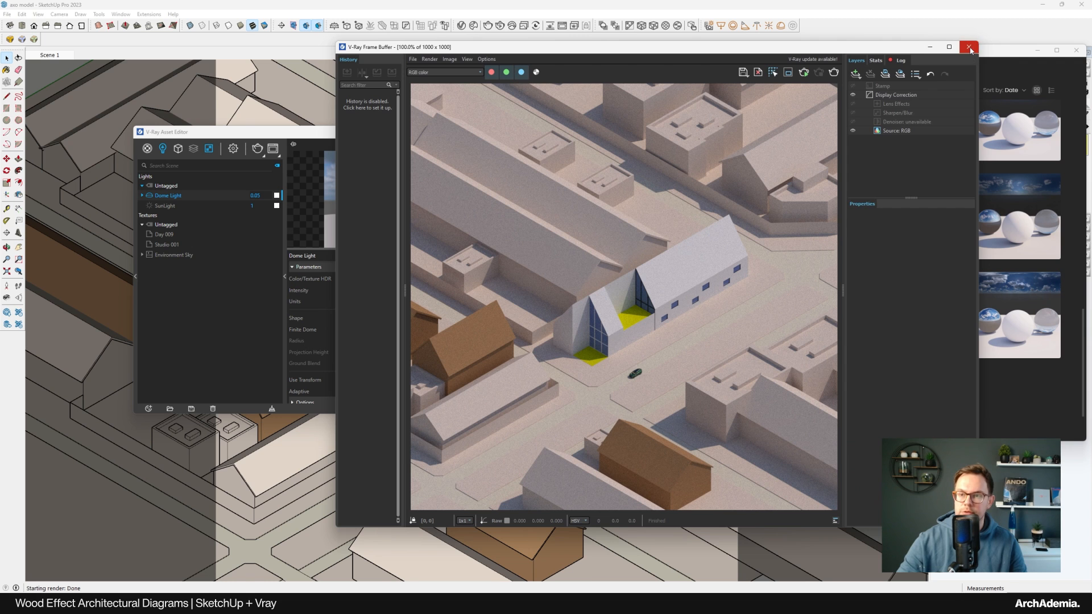
{"action": "left_click", "coordinate": [969, 46]}
Review the V-Ray camera exposure and render output settings
{"action": "left_click", "coordinate": [233, 149]}
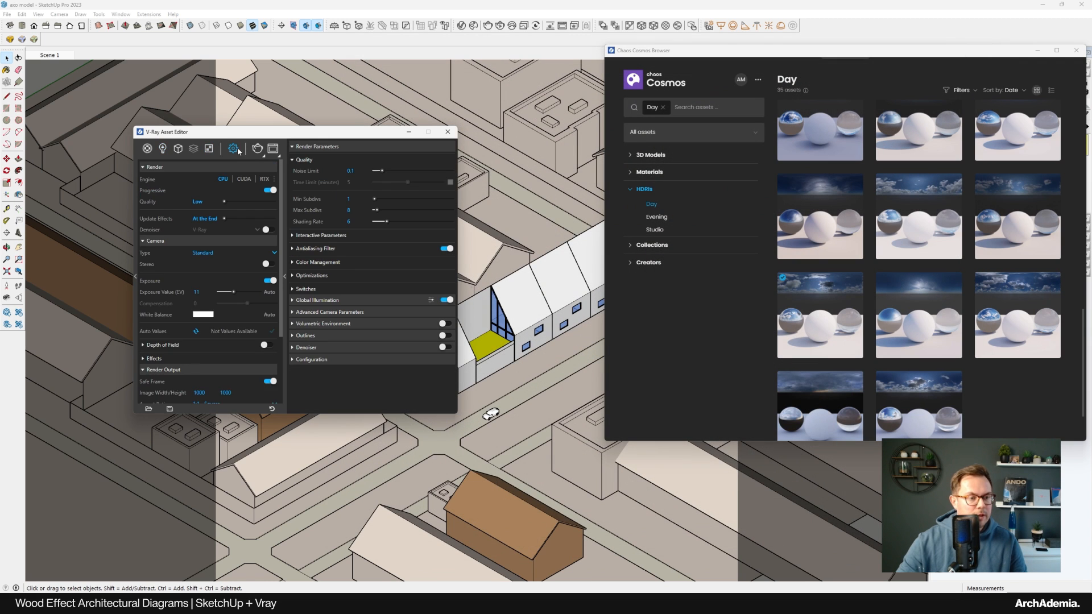
{"action": "scroll", "coordinate": [203, 297], "scroll_direction": "down", "scroll_amount": 5}
{"action": "scroll", "coordinate": [205, 301], "scroll_direction": "up", "scroll_amount": 2}
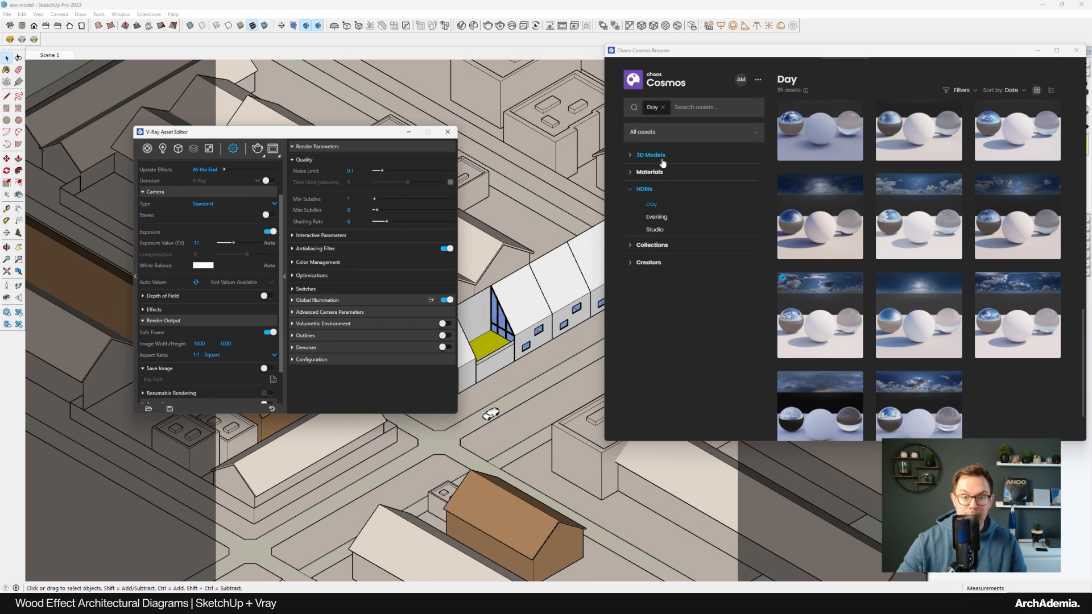
Browse the Diagrammatic materials in the Cosmos library and download Chipboard Model 10cm into the scene
{"action": "left_click", "coordinate": [649, 171]}
{"action": "left_click", "coordinate": [666, 289]}
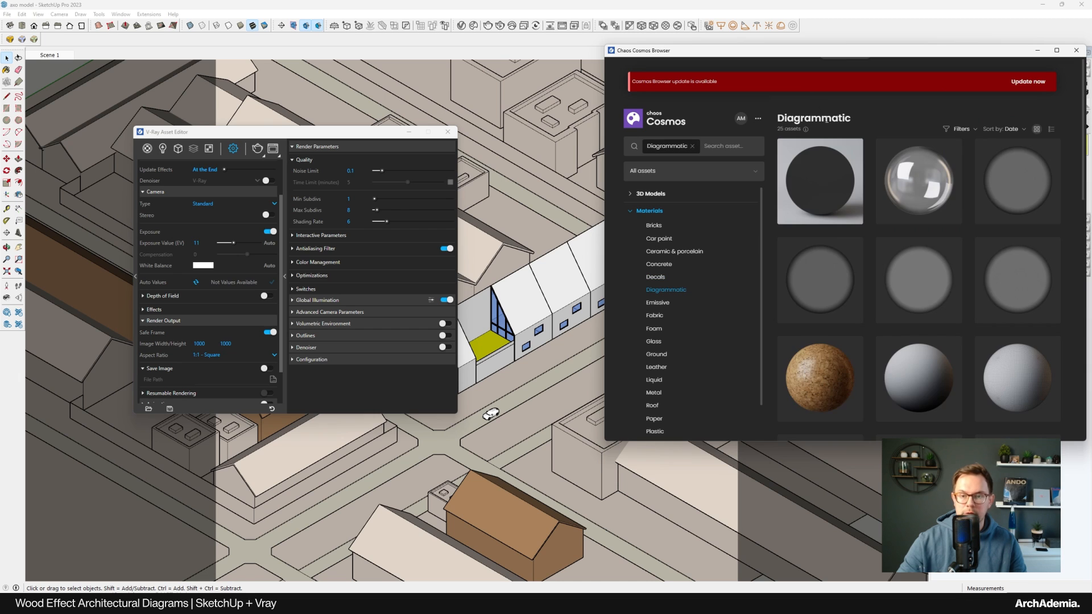
{"action": "left_click_drag", "start_coordinate": [798, 57], "coordinate": [747, 57]}
{"action": "scroll", "coordinate": [861, 214], "scroll_direction": "down", "scroll_amount": 4}
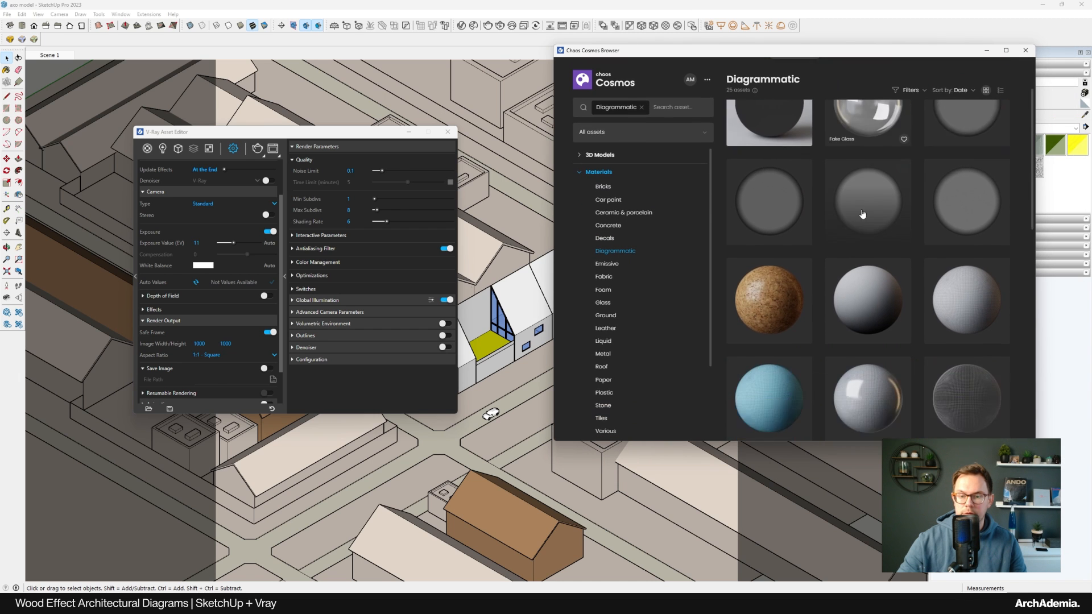
{"action": "scroll", "coordinate": [861, 213], "scroll_direction": "down", "scroll_amount": 6}
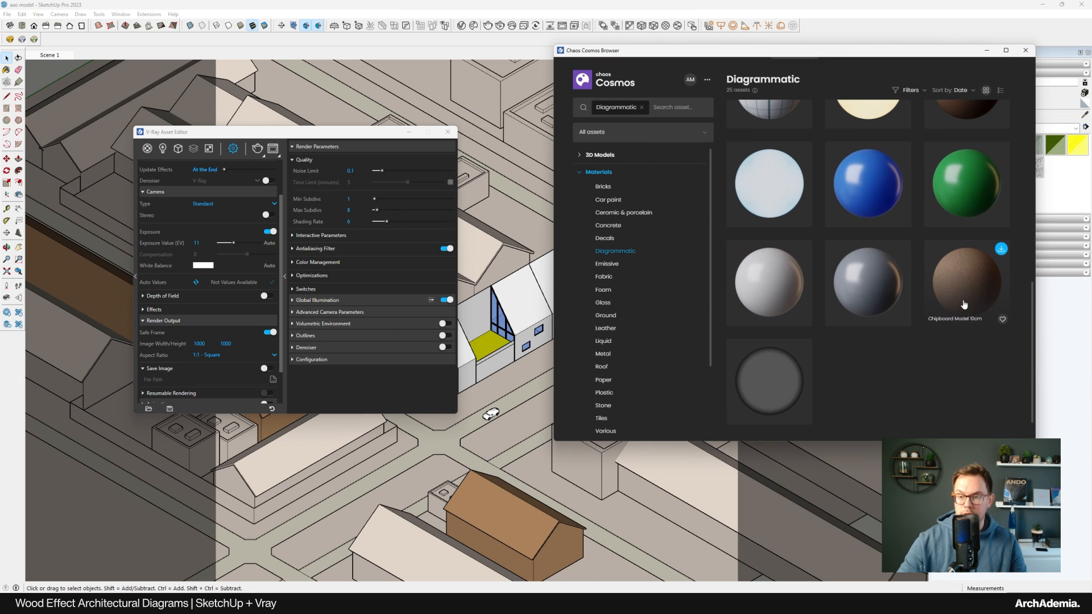
{"action": "scroll", "coordinate": [957, 288], "scroll_direction": "up", "scroll_amount": 8}
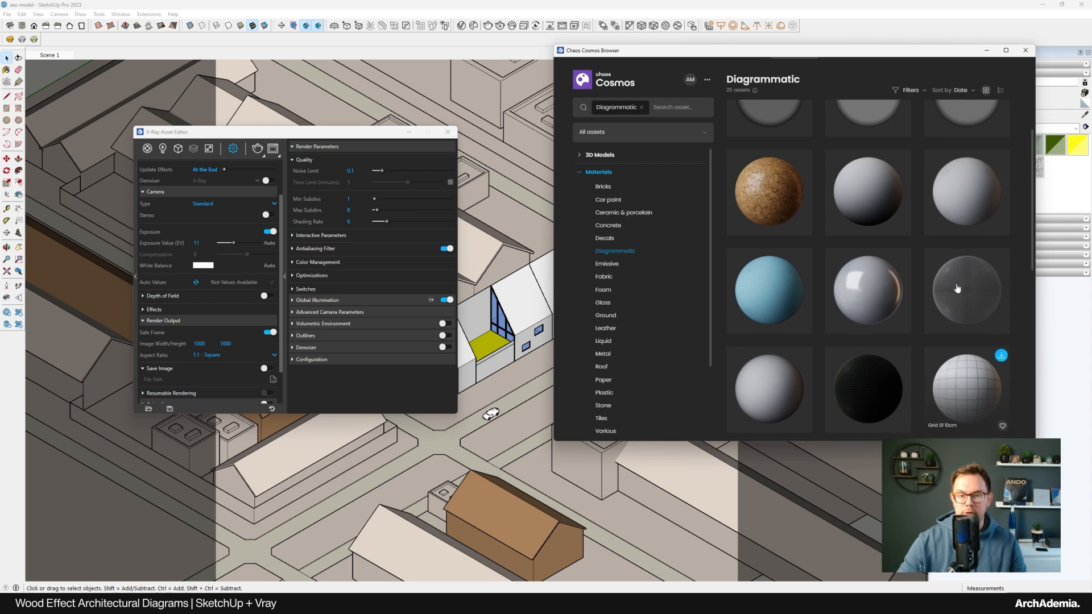
{"action": "scroll", "coordinate": [811, 269], "scroll_direction": "down", "scroll_amount": 9}
{"action": "mouse_move", "coordinate": [1001, 214]}
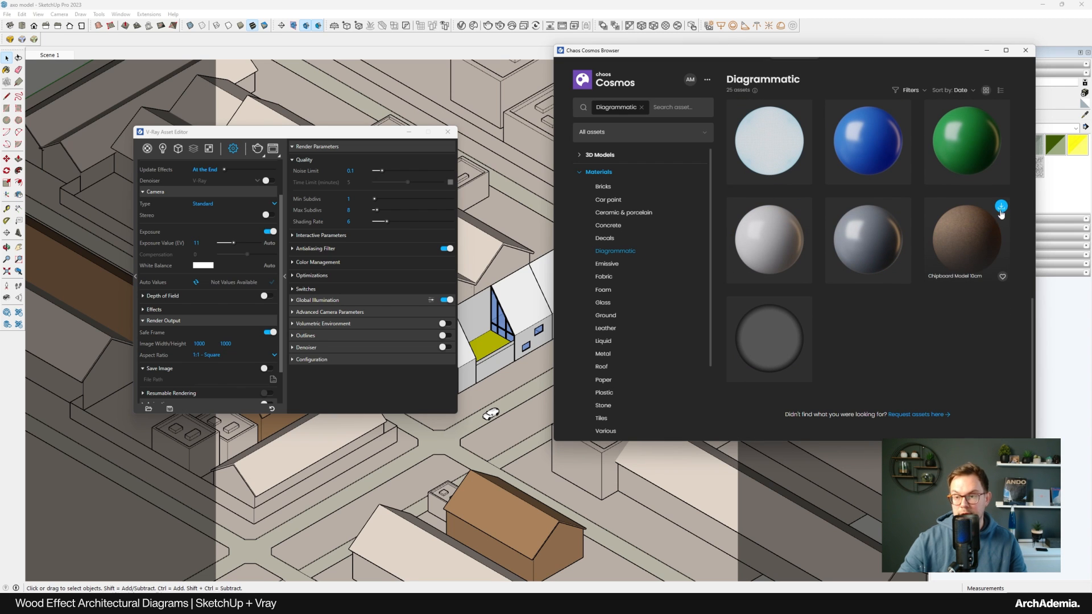
{"action": "left_click", "coordinate": [988, 207]}
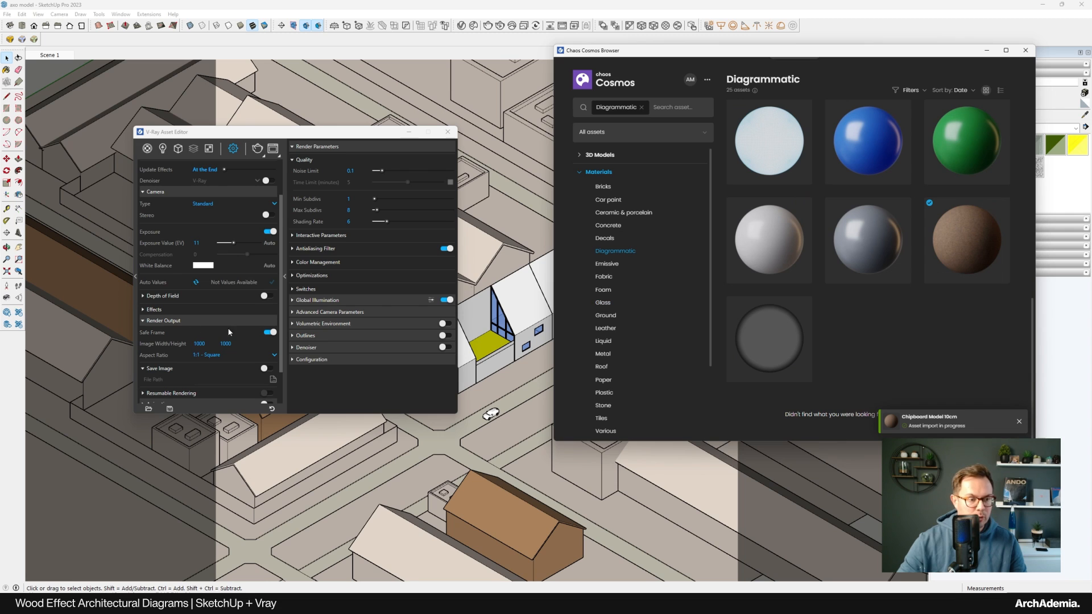
Enable Material Override with Chipboard Model 10cm as the override material, then render the scene and inspect it closely
{"action": "scroll", "coordinate": [183, 358], "scroll_direction": "down", "scroll_amount": 2}
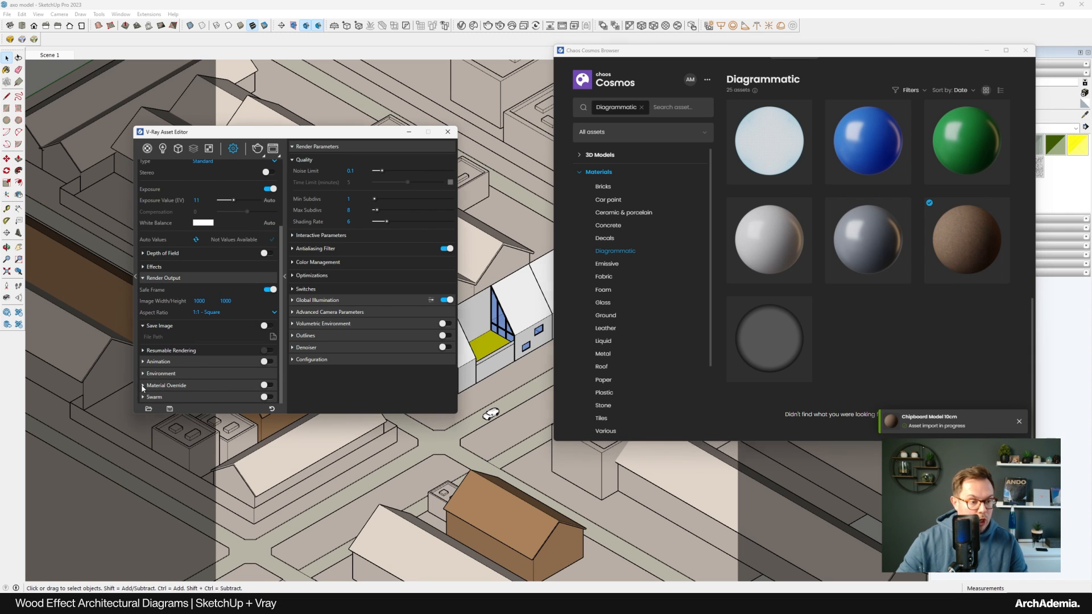
{"action": "left_click", "coordinate": [169, 385]}
{"action": "left_click", "coordinate": [266, 364]}
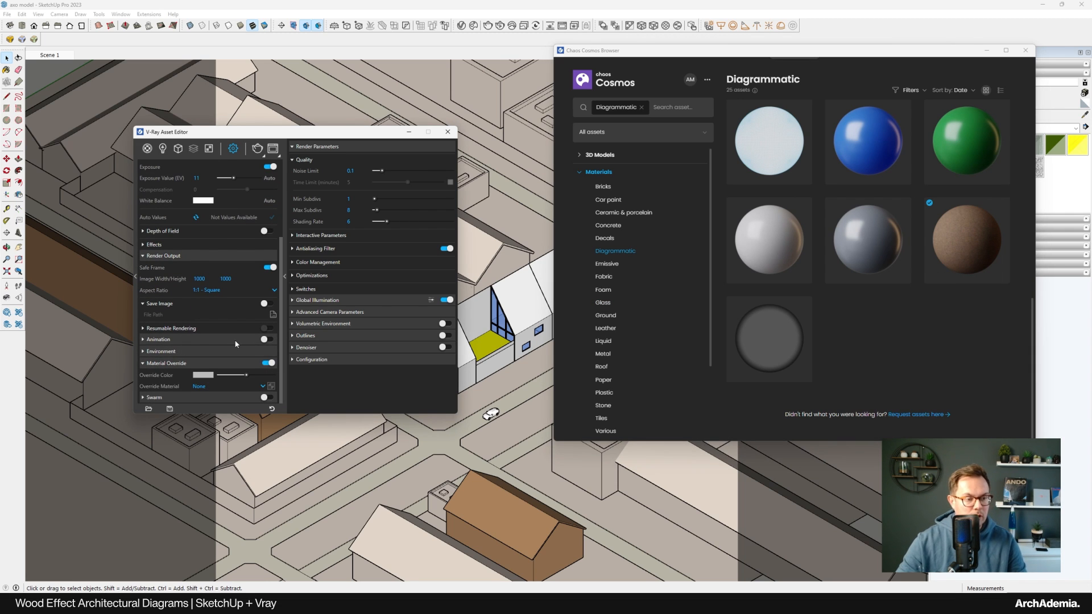
{"action": "left_click", "coordinate": [264, 386]}
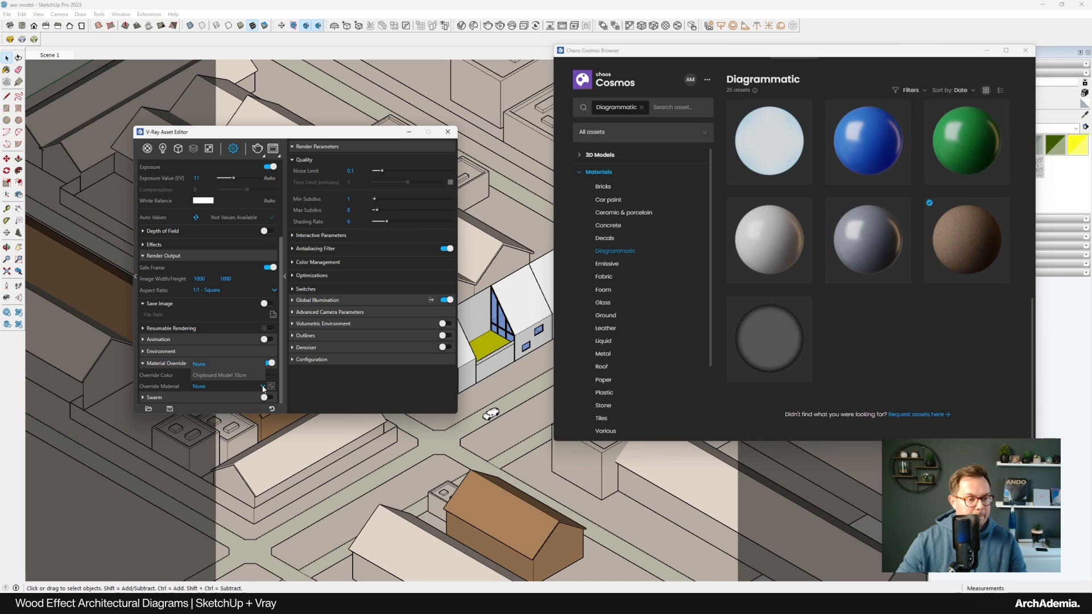
{"action": "left_click", "coordinate": [208, 377]}
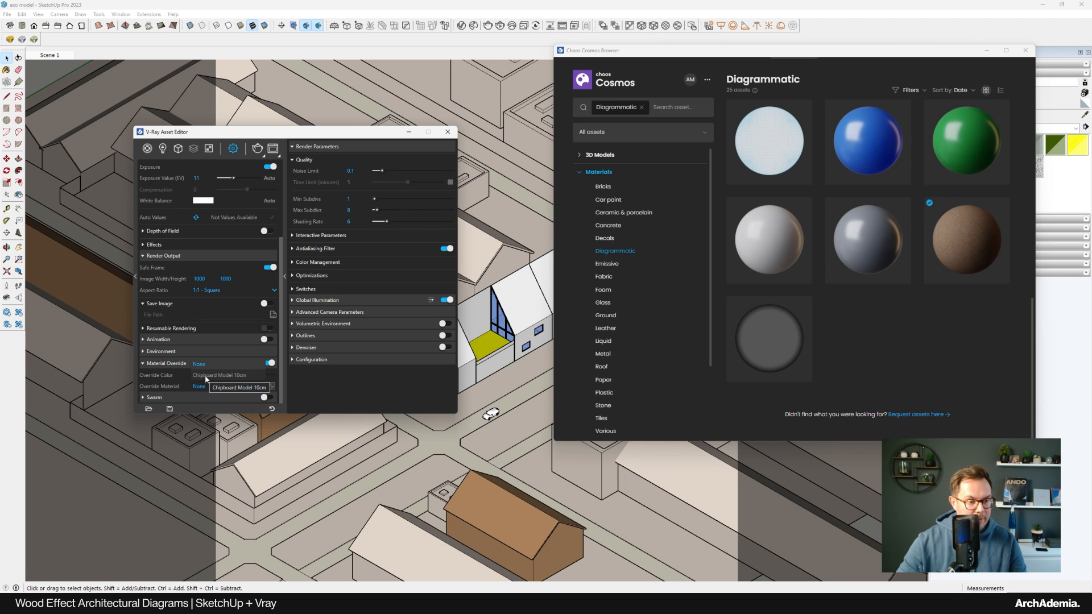
{"action": "left_click", "coordinate": [257, 150]}
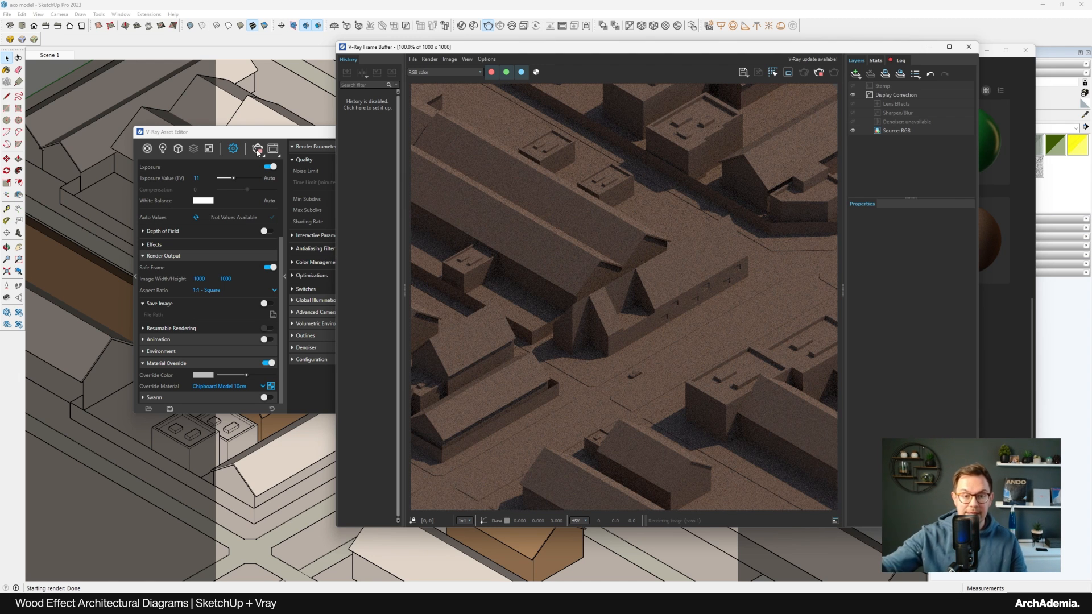
{"action": "scroll", "coordinate": [524, 386], "scroll_direction": "up", "scroll_amount": 2}
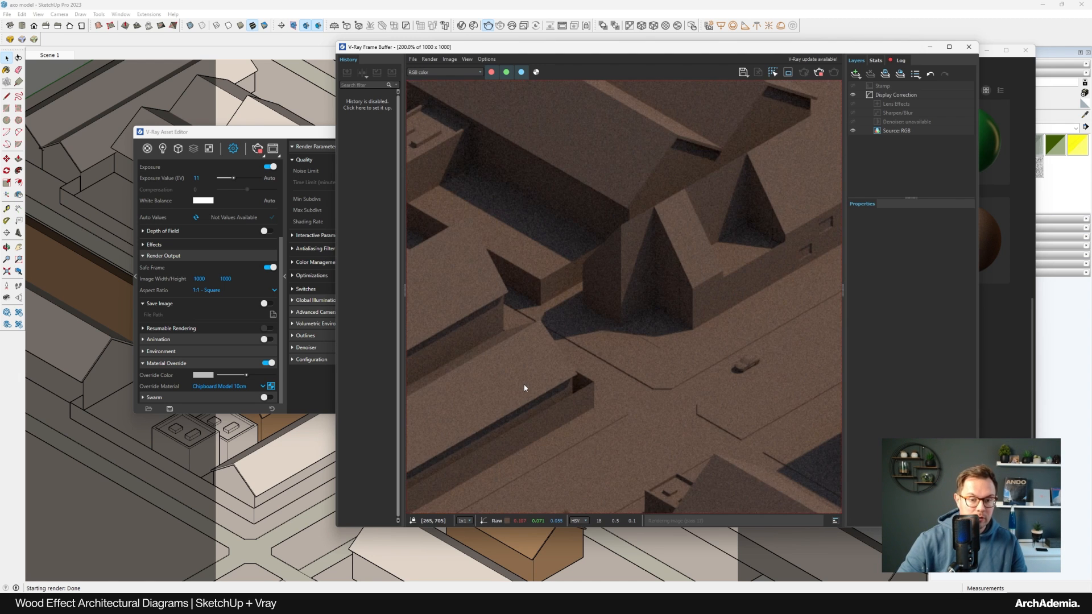
{"action": "scroll", "coordinate": [523, 386], "scroll_direction": "down", "scroll_amount": 2}
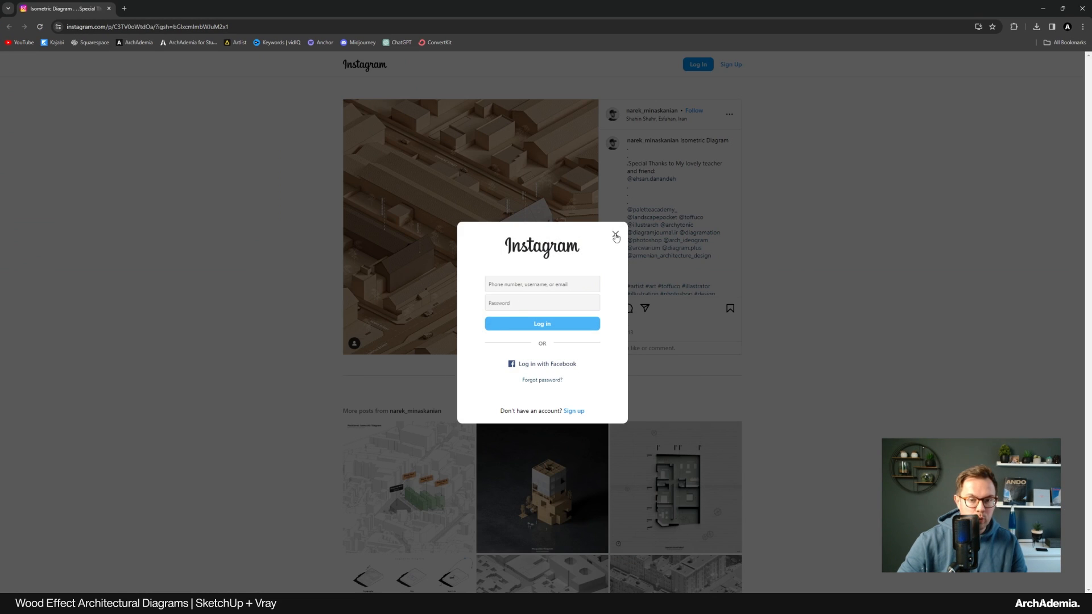
Check the reference isometric diagram on Instagram and compare it with the chipboard render in V-Ray
{"action": "left_click", "coordinate": [616, 235]}
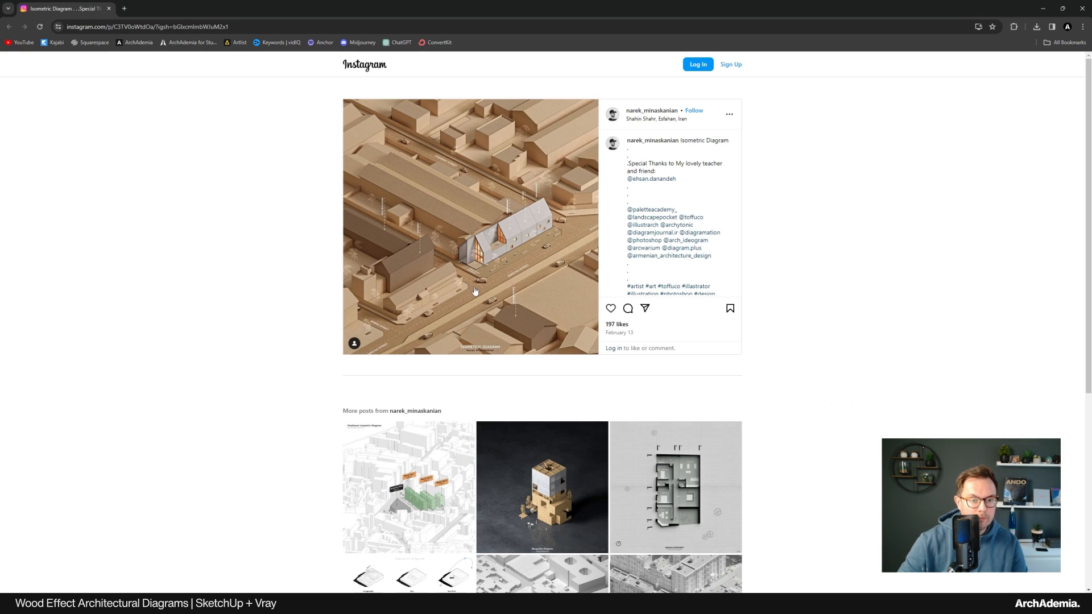
{"action": "left_click", "coordinate": [1042, 8]}
{"action": "scroll", "coordinate": [616, 289], "scroll_direction": "up", "scroll_amount": 2}
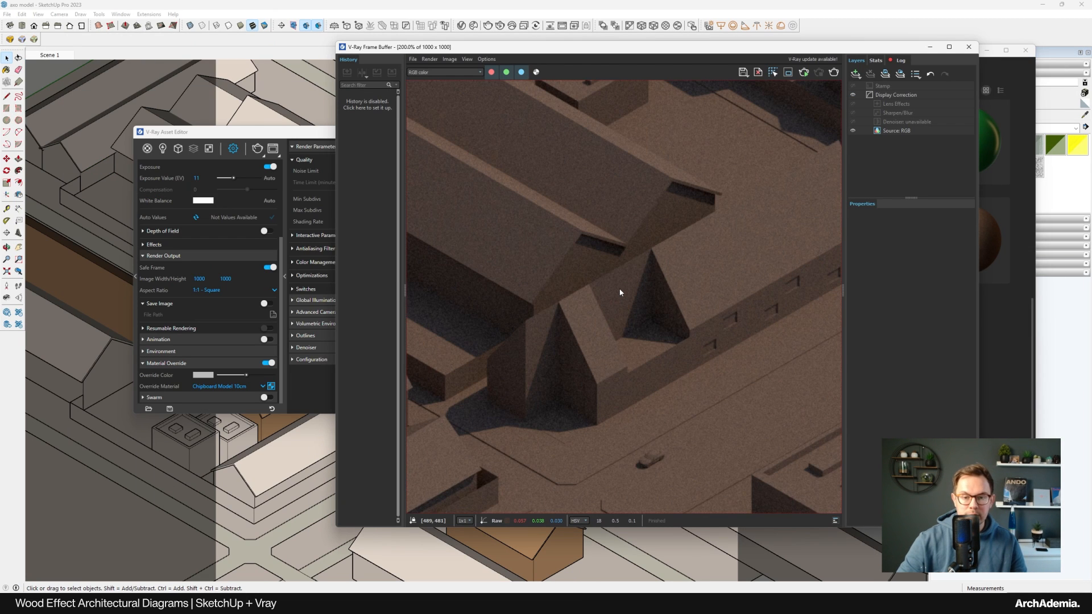
{"action": "scroll", "coordinate": [620, 292], "scroll_direction": "down", "scroll_amount": 2}
{"action": "left_click_drag", "start_coordinate": [828, 49], "coordinate": [738, 48]}
Download the Cork A01 12cm material from the Diagrammatic category of the Cosmos library
{"action": "left_click", "coordinate": [935, 321]}
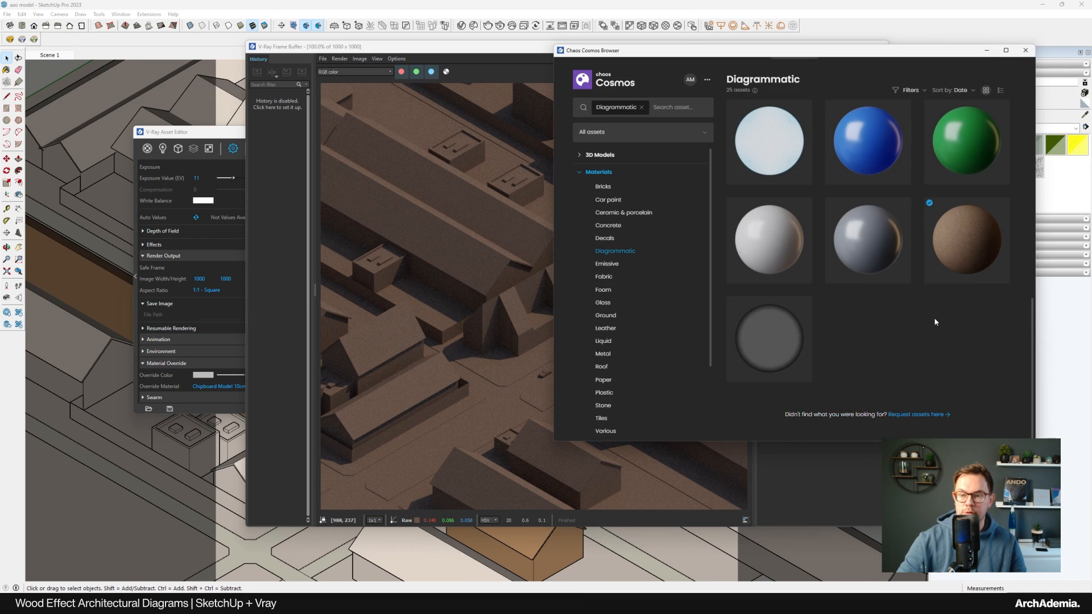
{"action": "scroll", "coordinate": [932, 318], "scroll_direction": "up", "scroll_amount": 10}
{"action": "scroll", "coordinate": [803, 311], "scroll_direction": "down", "scroll_amount": 1}
{"action": "scroll", "coordinate": [801, 296], "scroll_direction": "down", "scroll_amount": 2}
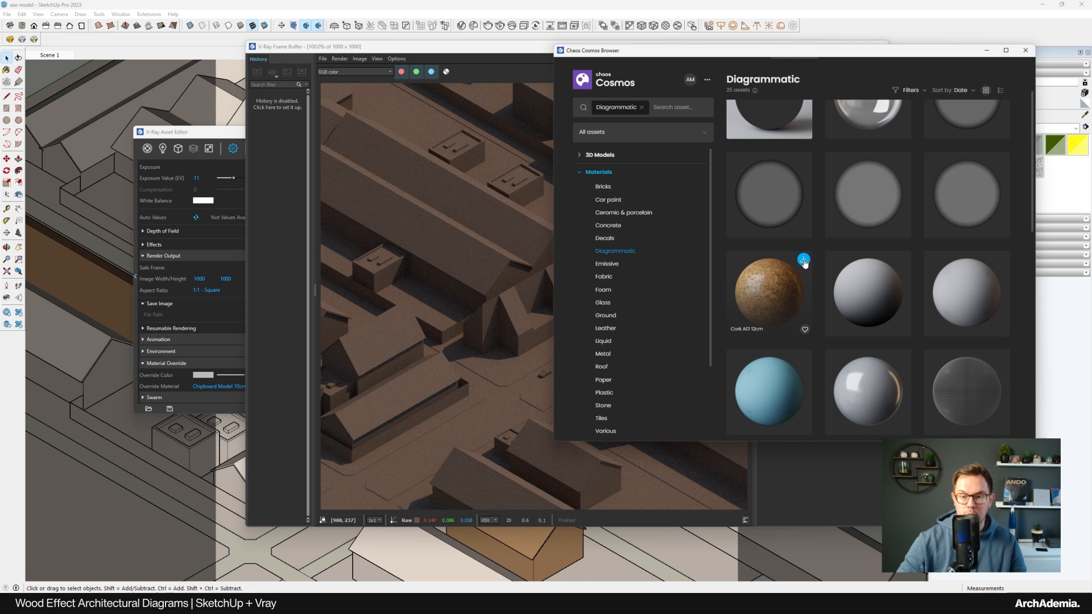
{"action": "left_click", "coordinate": [803, 260]}
{"action": "left_click_drag", "start_coordinate": [780, 50], "coordinate": [892, 38]}
{"action": "left_click_drag", "start_coordinate": [502, 50], "coordinate": [573, 50]}
Import the downloaded Cork A01 12cm material from Cosmos into the scene
{"action": "left_click", "coordinate": [235, 387]}
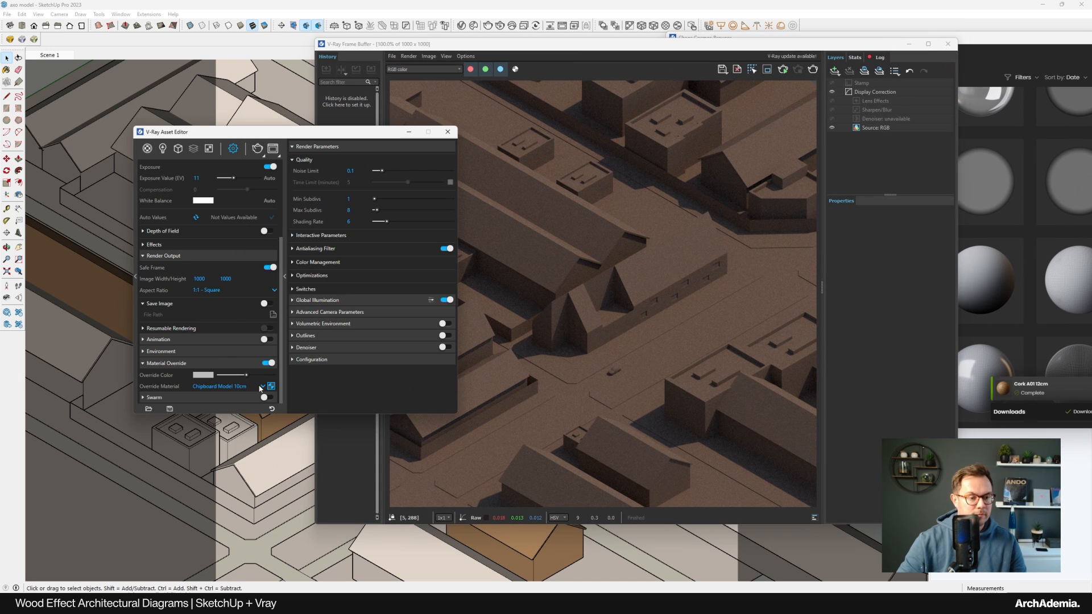
{"action": "left_click", "coordinate": [261, 386]}
{"action": "left_click", "coordinate": [961, 40]}
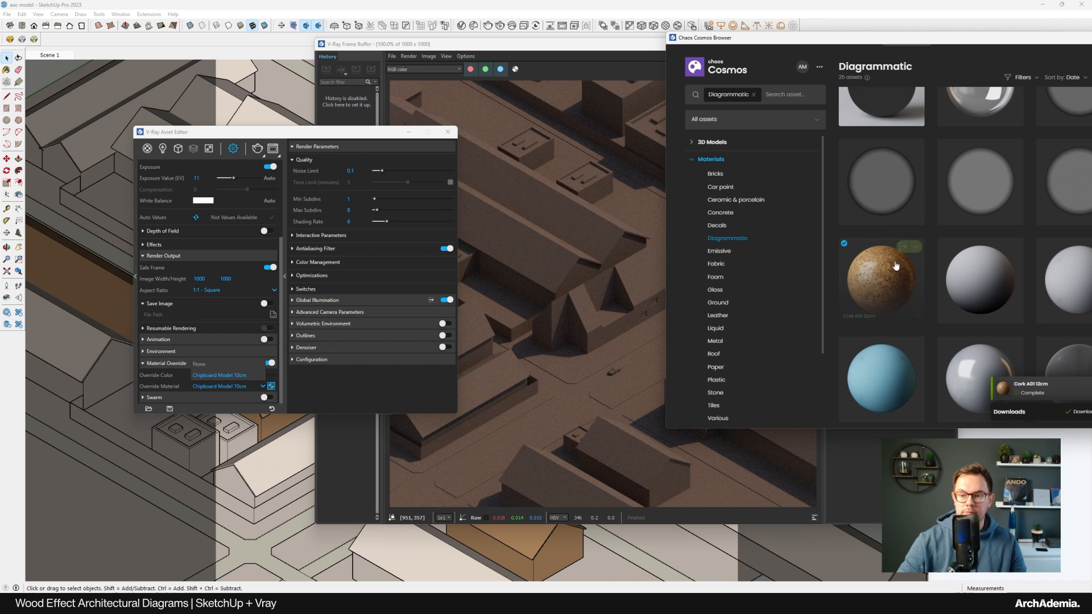
{"action": "left_click", "coordinate": [904, 246]}
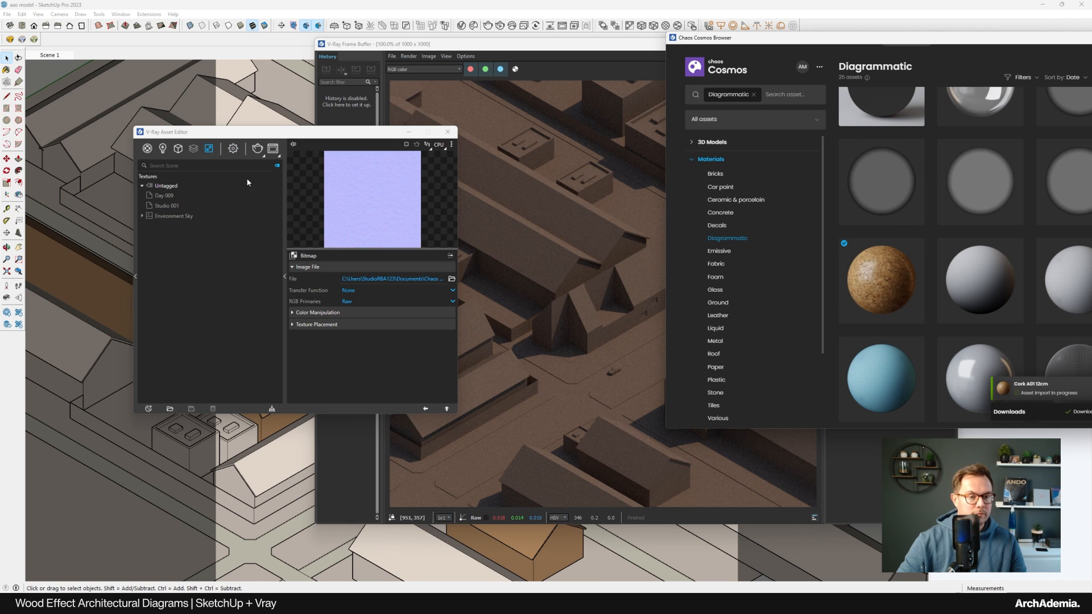
Set the override material to Cork A01 12cm, render the scene and inspect the cork finish
{"action": "left_click", "coordinate": [233, 149]}
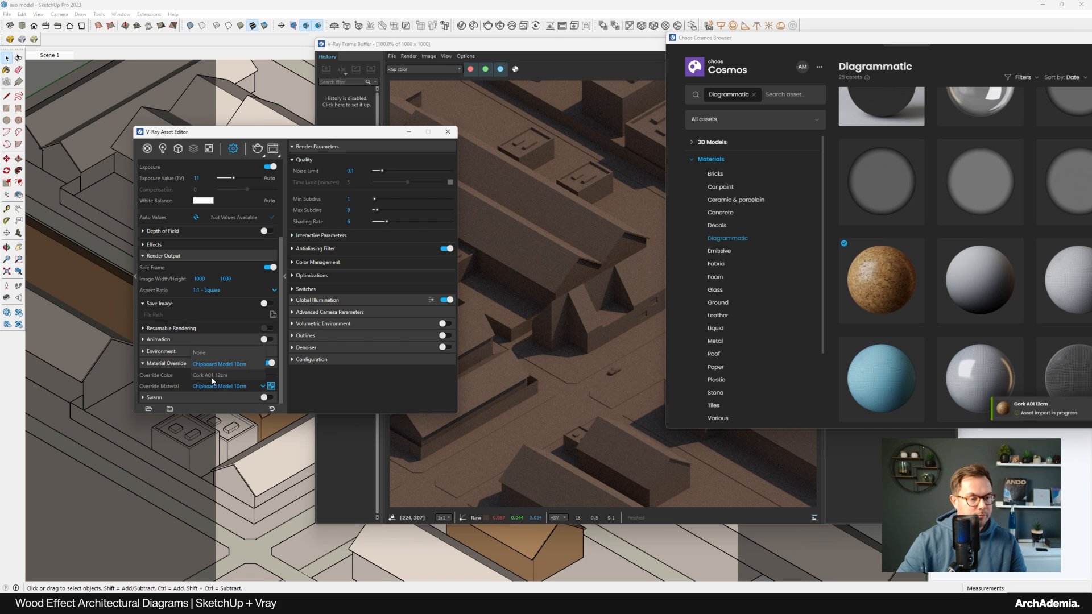
{"action": "left_click", "coordinate": [257, 149]}
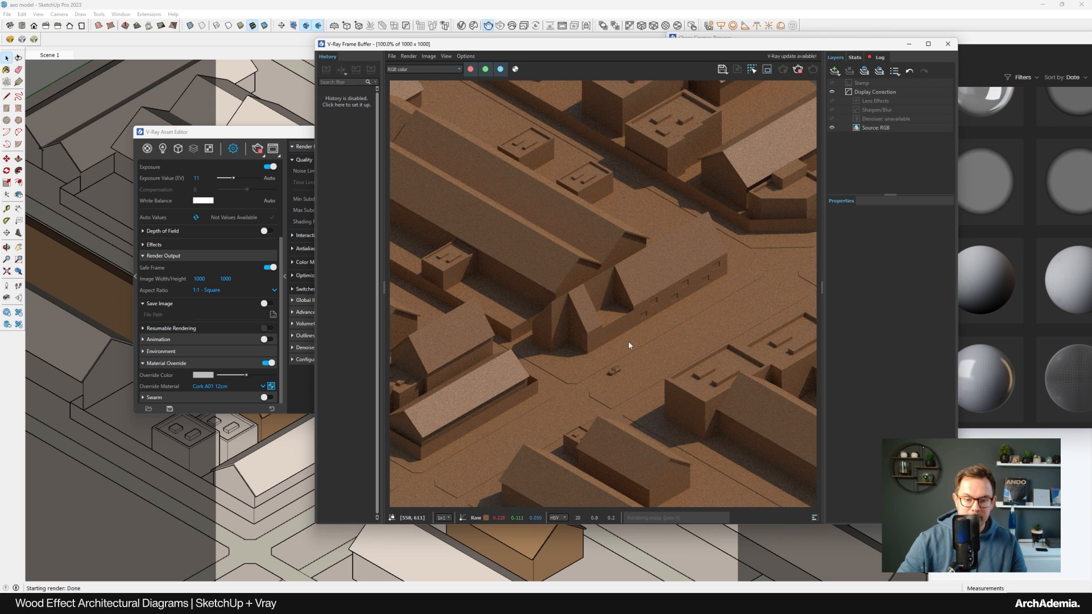
{"action": "scroll", "coordinate": [629, 346], "scroll_direction": "up", "scroll_amount": 1}
{"action": "scroll", "coordinate": [616, 324], "scroll_direction": "down", "scroll_amount": 1}
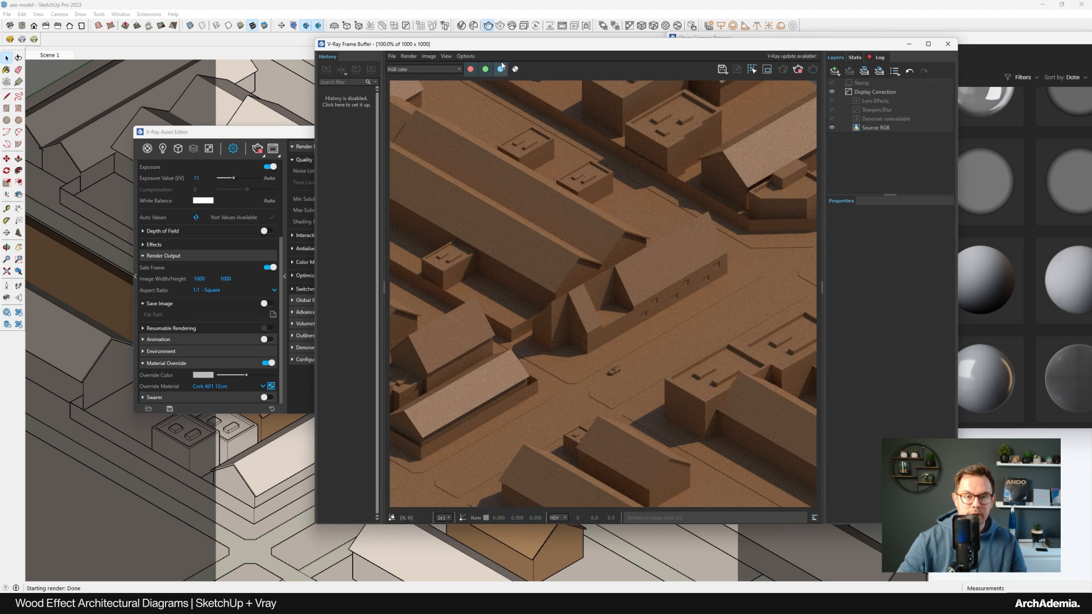
{"action": "left_click_drag", "start_coordinate": [498, 45], "coordinate": [417, 51]}
{"action": "scroll", "coordinate": [560, 327], "scroll_direction": "up", "scroll_amount": 1}
{"action": "scroll", "coordinate": [560, 327], "scroll_direction": "down", "scroll_amount": 1}
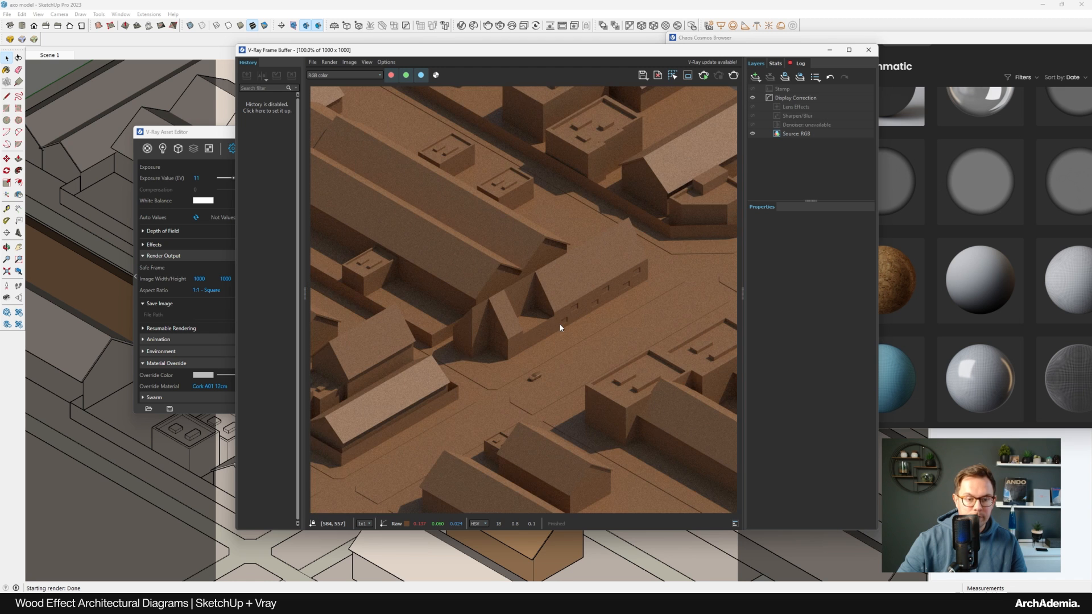
{"action": "scroll", "coordinate": [426, 373], "scroll_direction": "up", "scroll_amount": 2}
{"action": "scroll", "coordinate": [409, 376], "scroll_direction": "down", "scroll_amount": 2}
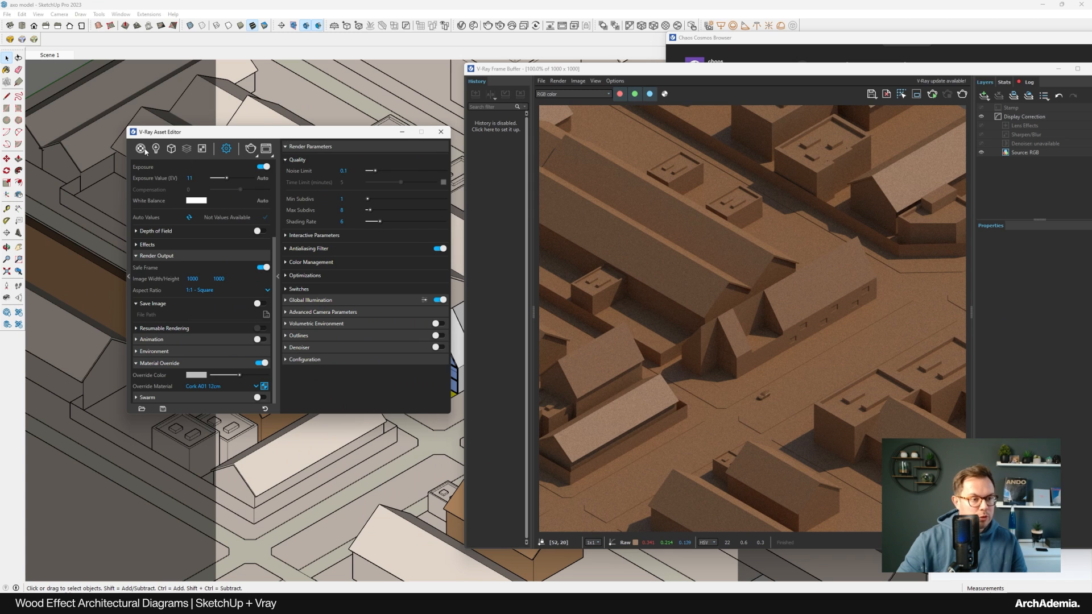
Lighten the diffuse bitmap of Cork A01 12cm by slightly raising its Color Offset, then render the scene again
{"action": "left_click", "coordinate": [140, 149]}
{"action": "scroll", "coordinate": [182, 289], "scroll_direction": "down", "scroll_amount": 3}
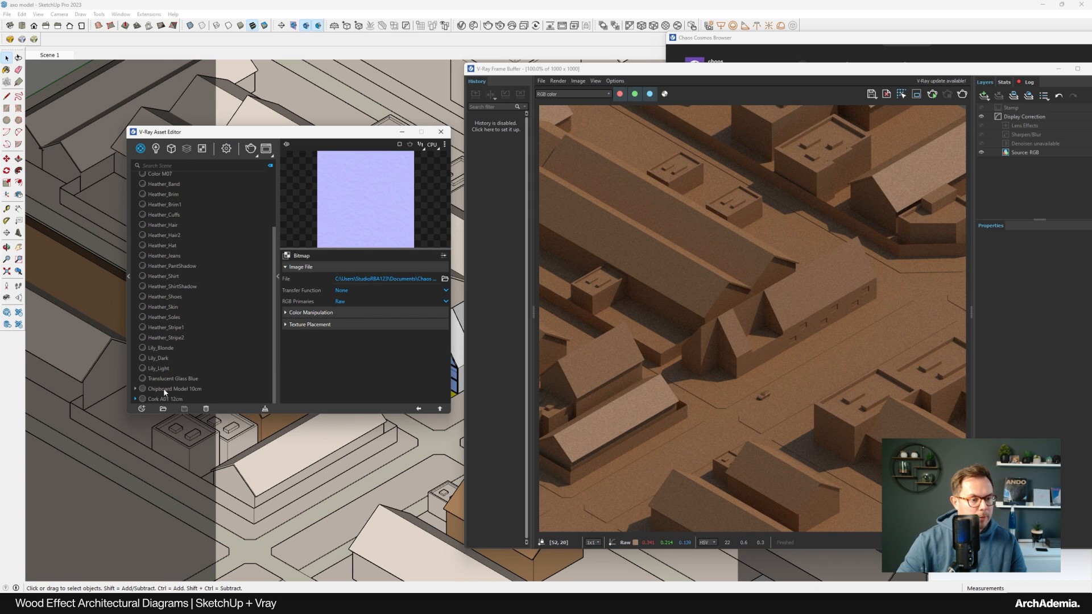
{"action": "left_click", "coordinate": [162, 388]}
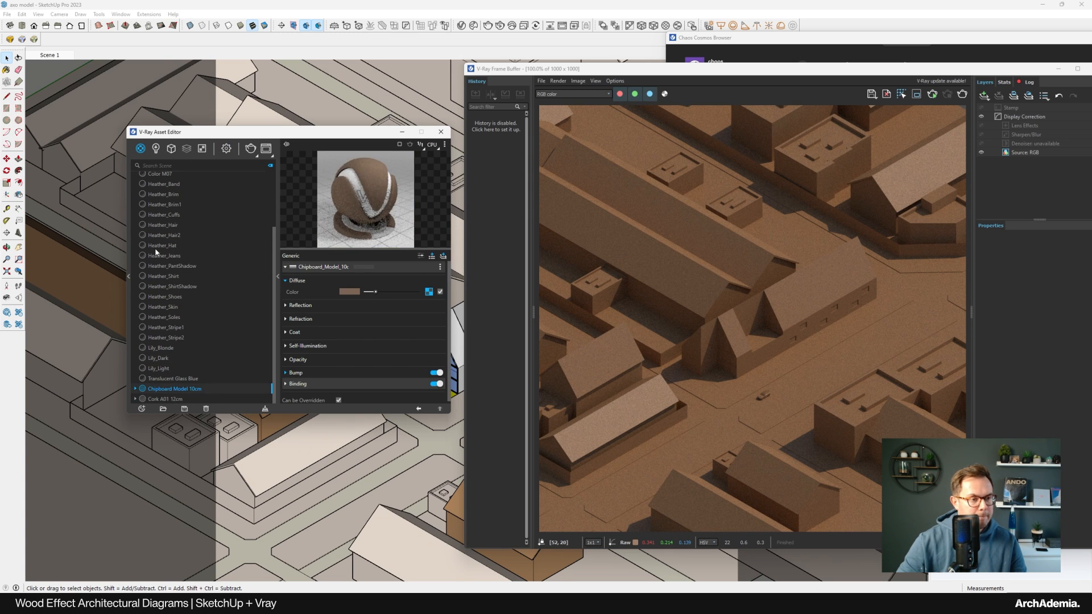
{"action": "left_click", "coordinate": [160, 400]}
{"action": "left_click", "coordinate": [428, 292]}
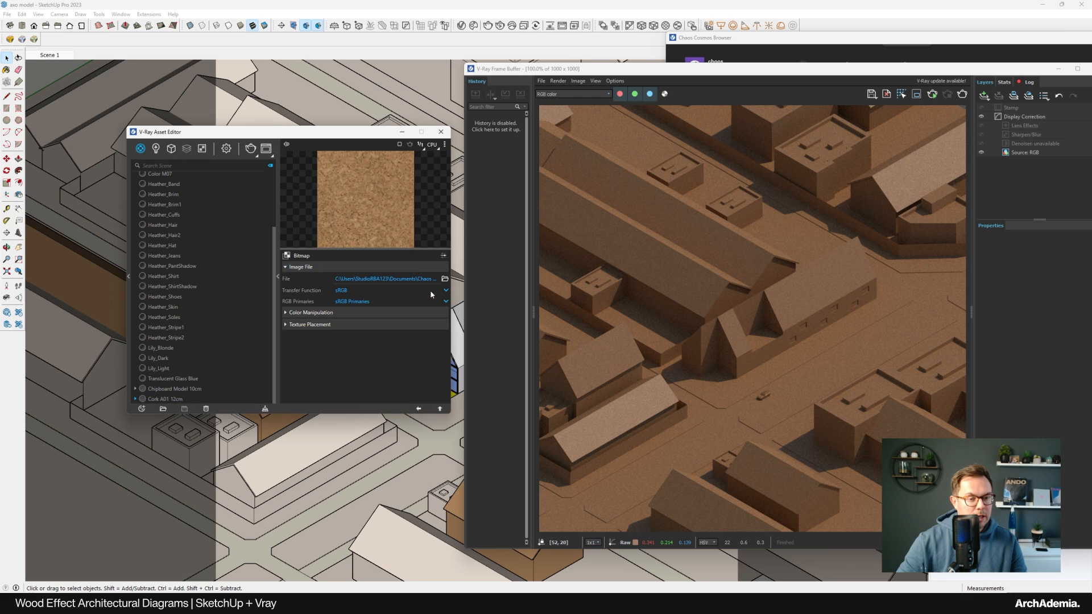
{"action": "left_click", "coordinate": [285, 313]}
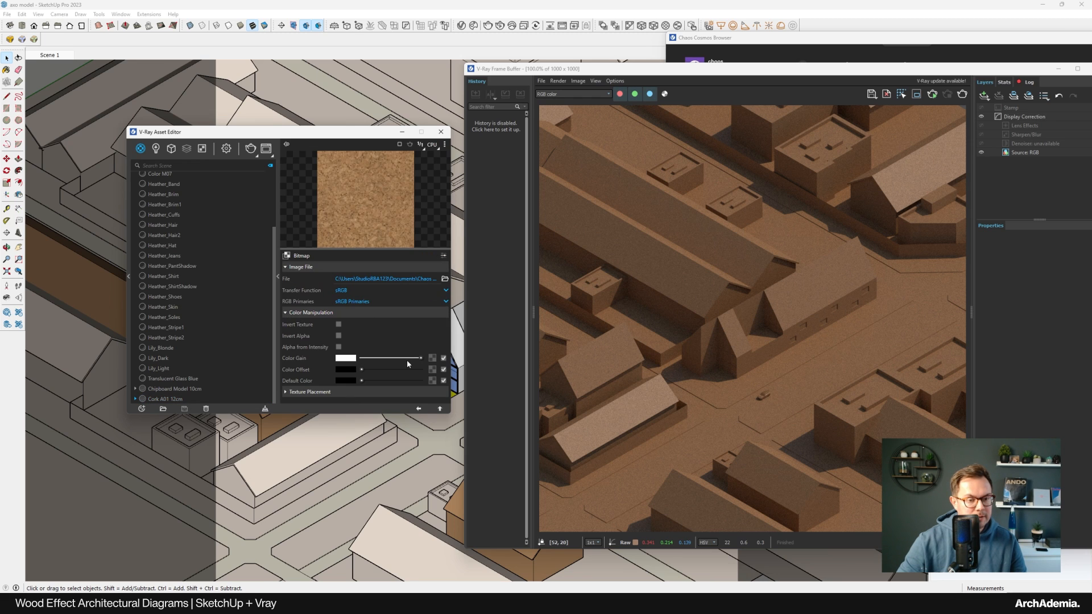
{"action": "left_click_drag", "start_coordinate": [421, 357], "coordinate": [362, 381]}
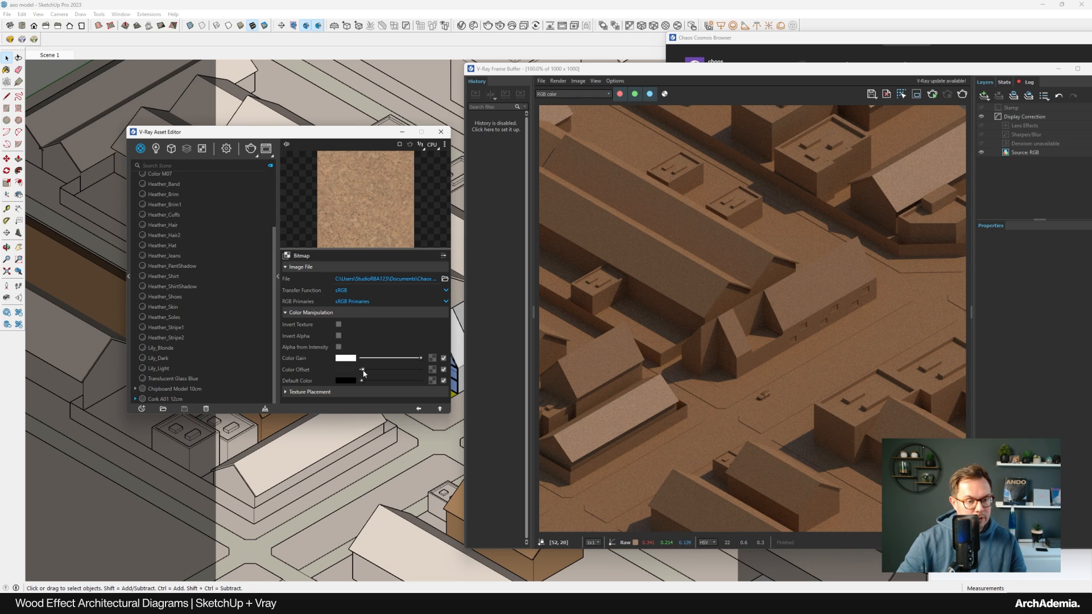
{"action": "left_click", "coordinate": [440, 131]}
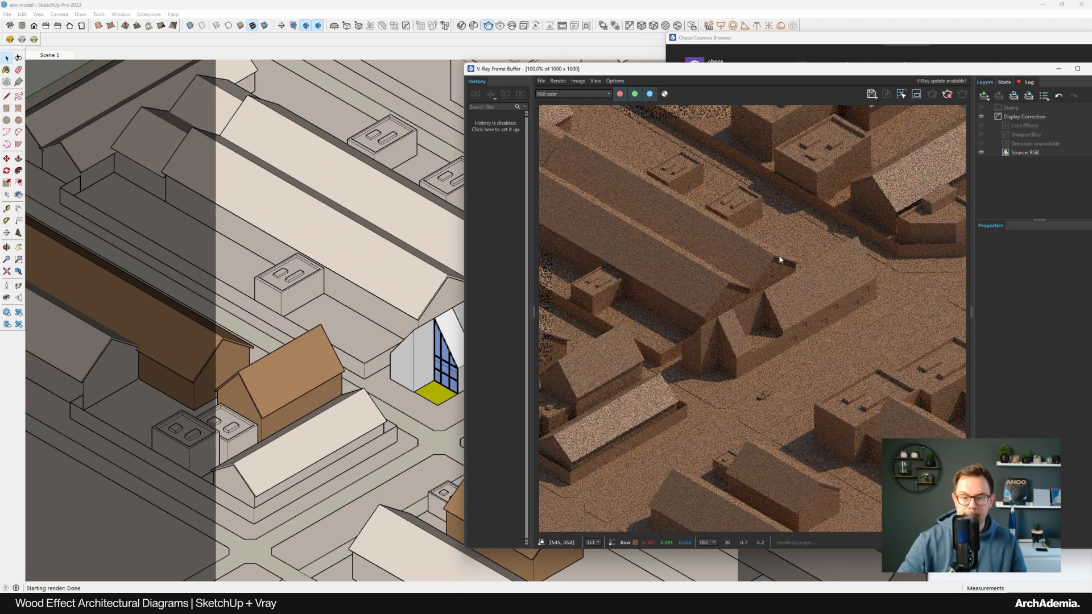
{"action": "left_click_drag", "start_coordinate": [753, 69], "coordinate": [621, 66]}
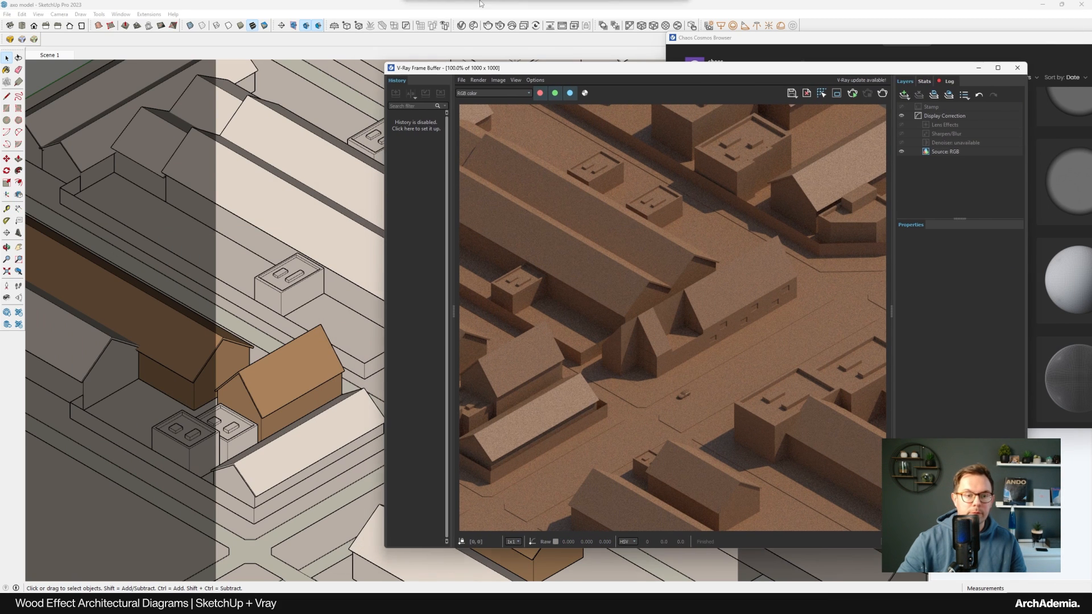
Open the Wood materials in the Cosmos library and download Maquette Wood C01 12cm into the scene
{"action": "left_click", "coordinate": [473, 25]}
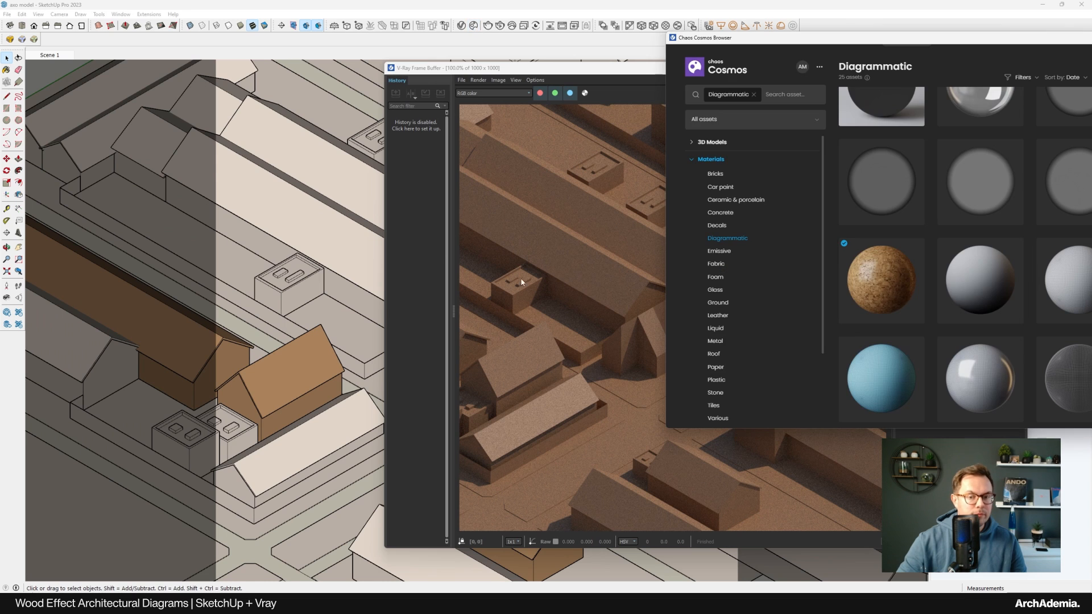
{"action": "left_click_drag", "start_coordinate": [750, 48], "coordinate": [479, 74]}
{"action": "scroll", "coordinate": [471, 341], "scroll_direction": "down", "scroll_amount": 3}
{"action": "left_click", "coordinate": [454, 378]}
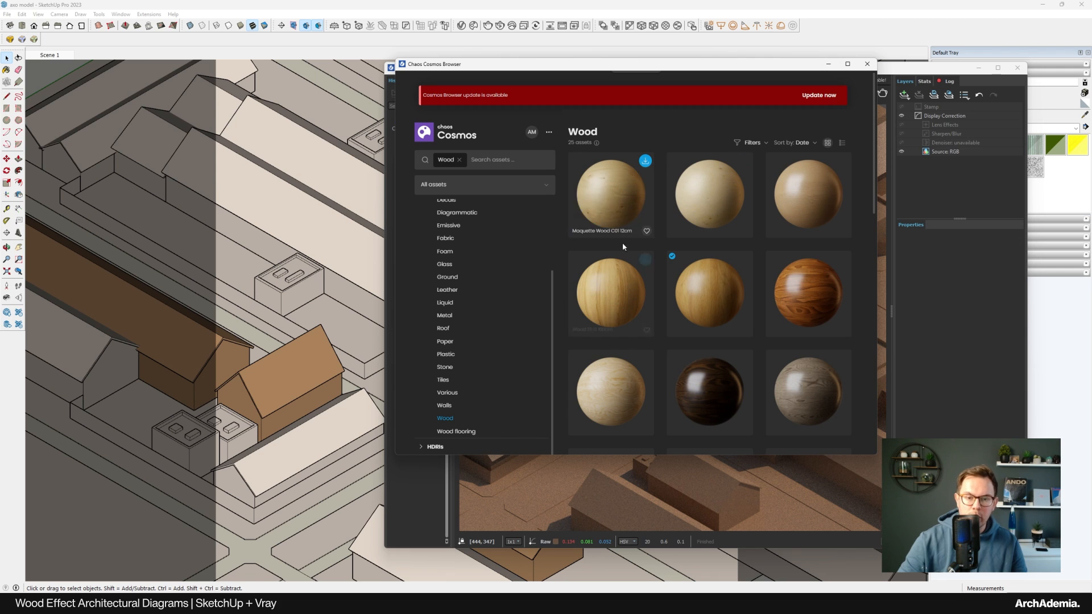
{"action": "left_click_drag", "start_coordinate": [577, 66], "coordinate": [287, 66]}
{"action": "left_click", "coordinate": [343, 165]}
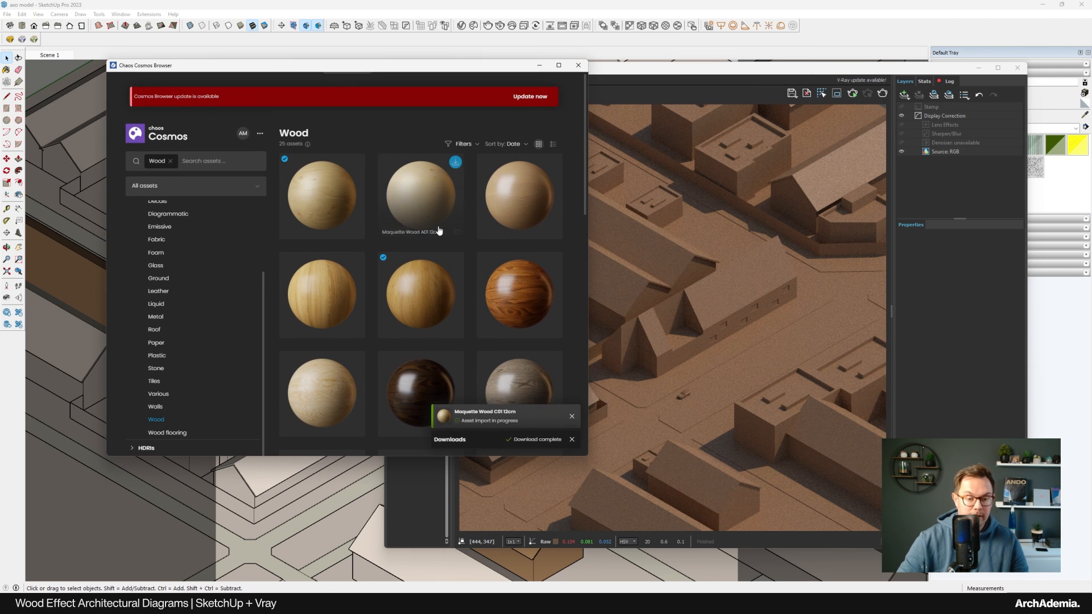
Close the Cosmos library and select Maquette Wood C01 12cm among the scene's V-Ray materials
{"action": "left_click", "coordinate": [577, 65]}
{"action": "left_click_drag", "start_coordinate": [478, 68], "coordinate": [526, 65]}
{"action": "left_click", "coordinate": [462, 26]}
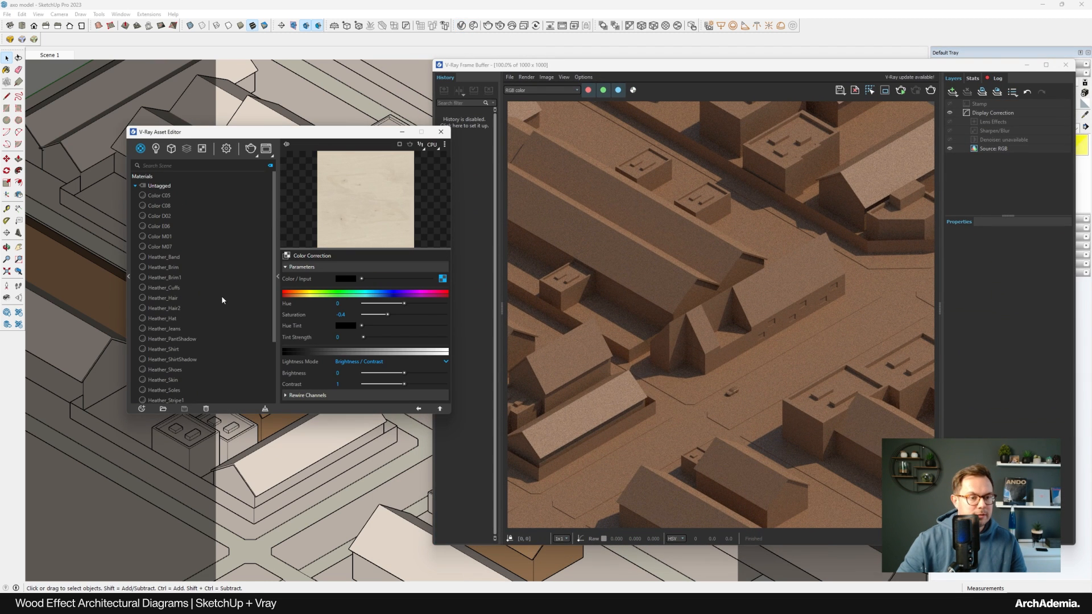
{"action": "scroll", "coordinate": [221, 296], "scroll_direction": "down", "scroll_amount": 5}
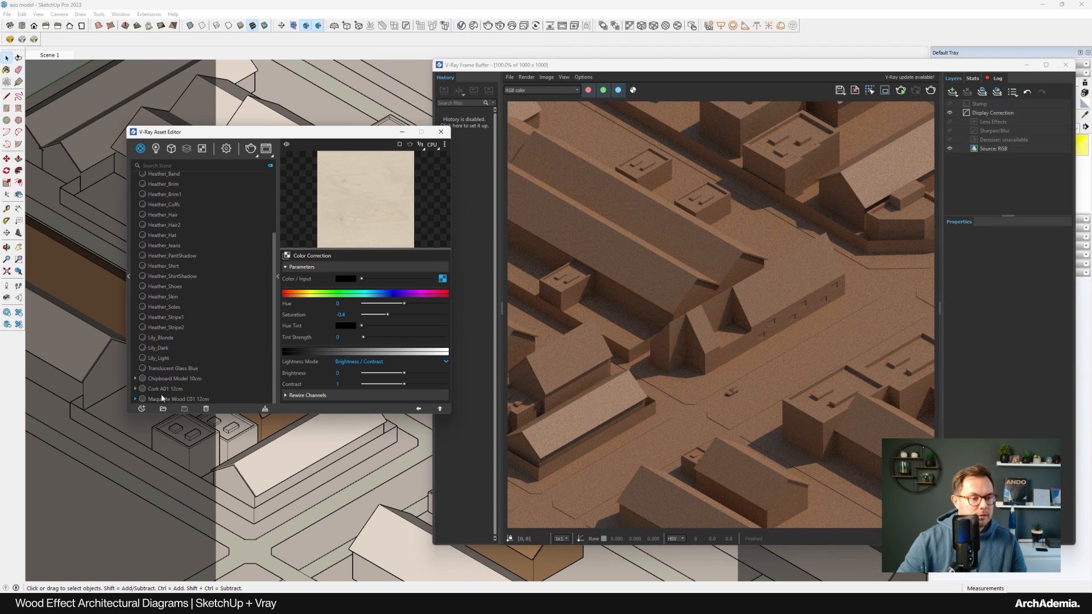
{"action": "left_click", "coordinate": [162, 399]}
{"action": "left_click_drag", "start_coordinate": [354, 136], "coordinate": [328, 121]}
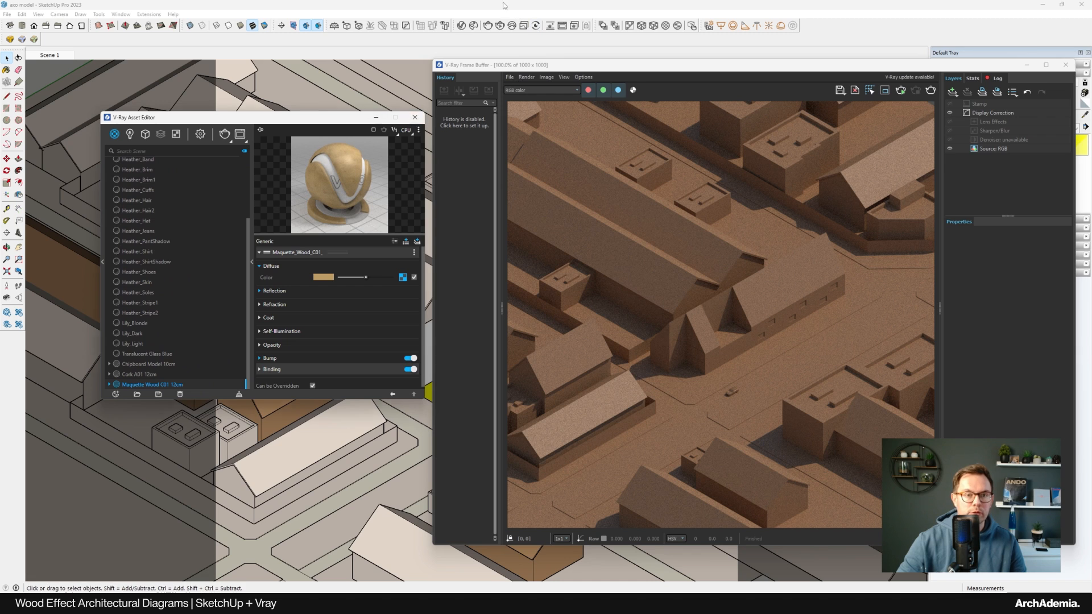
Set the override material to Maquette Wood C01 12cm, render the scene and inspect the wood finish
{"action": "left_click", "coordinate": [201, 134]}
{"action": "left_click", "coordinate": [184, 371]}
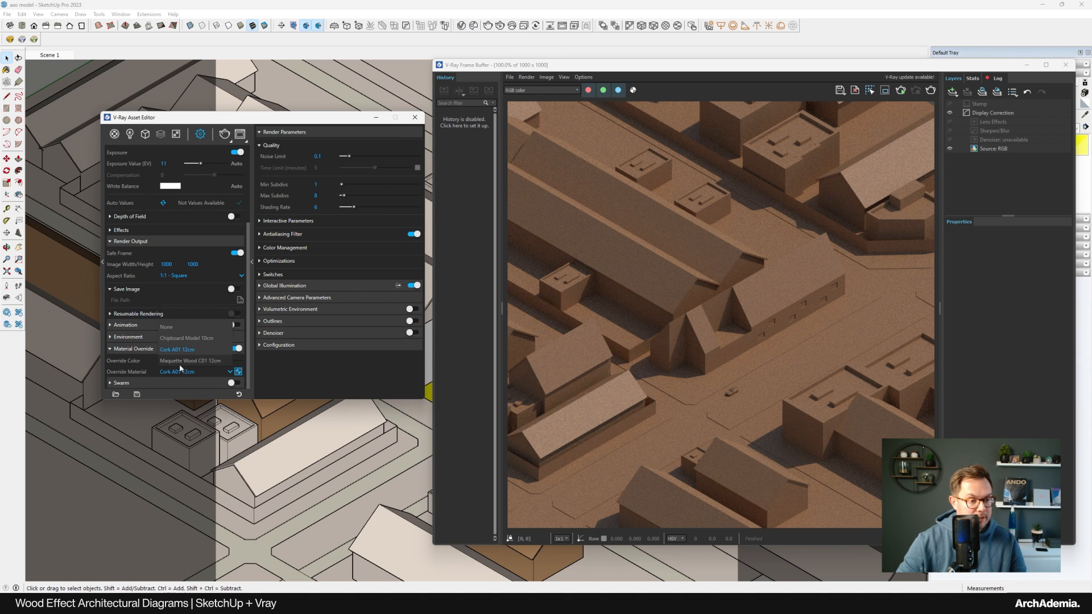
{"action": "left_click", "coordinate": [175, 362]}
{"action": "left_click", "coordinate": [225, 135]}
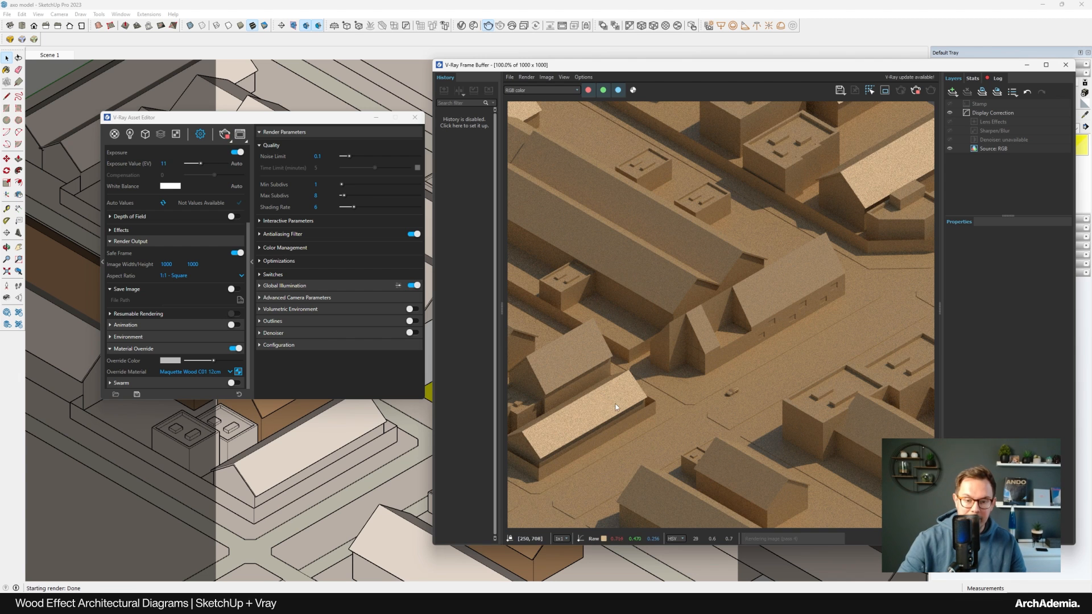
{"action": "scroll", "coordinate": [615, 404], "scroll_direction": "up", "scroll_amount": 1}
{"action": "scroll", "coordinate": [660, 353], "scroll_direction": "down", "scroll_amount": 1}
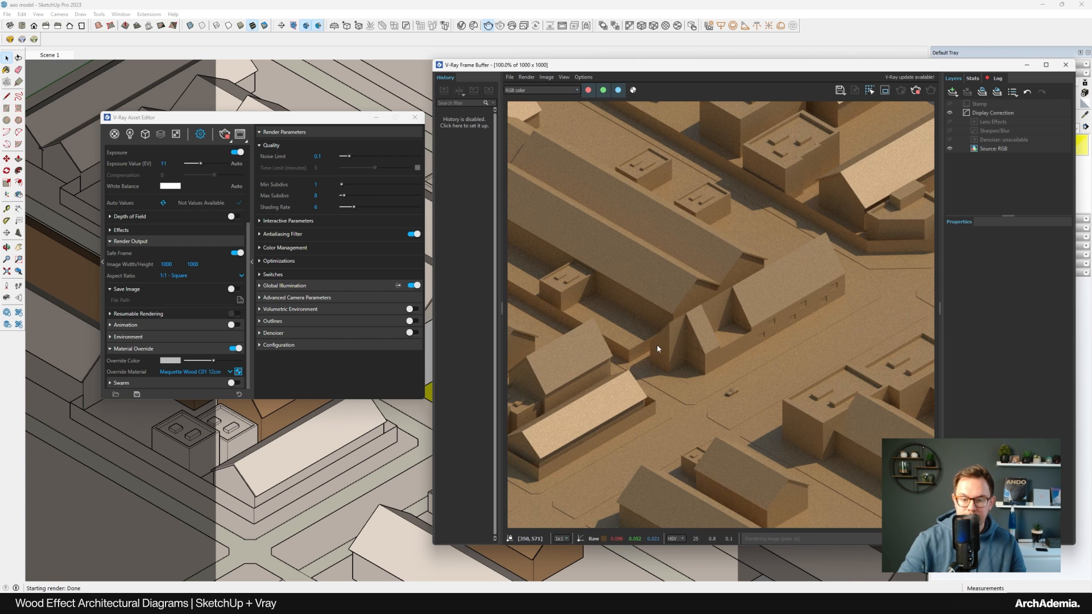
{"action": "scroll", "coordinate": [650, 281], "scroll_direction": "up", "scroll_amount": 1}
{"action": "scroll", "coordinate": [638, 294], "scroll_direction": "down", "scroll_amount": 1}
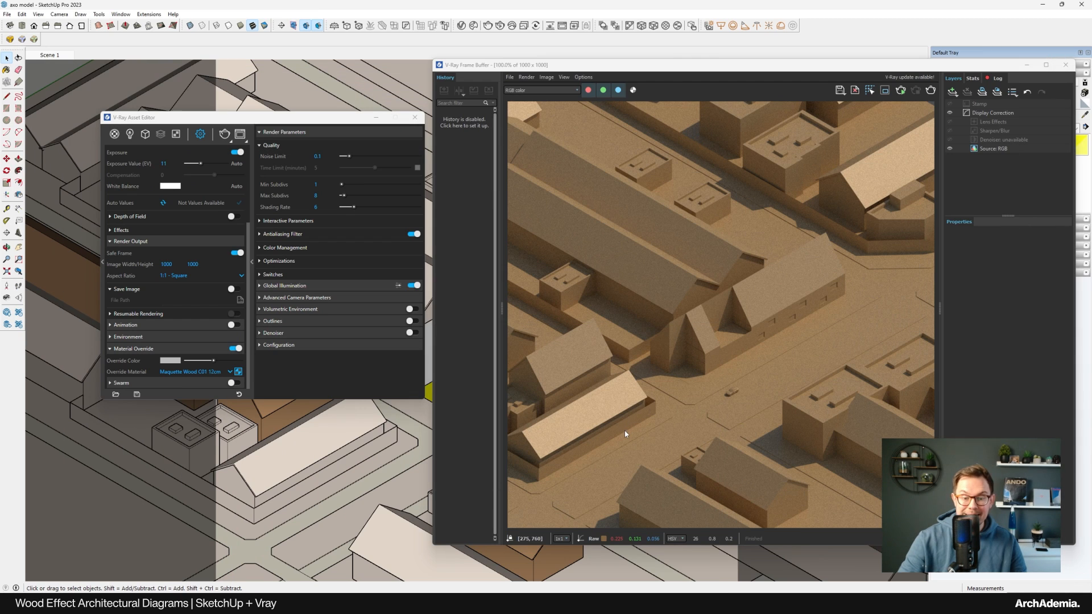
Rearrange the render windows, render the maquette wood scene once more, review the image and close it
{"action": "left_click_drag", "start_coordinate": [669, 66], "coordinate": [732, 65]}
{"action": "left_click_drag", "start_coordinate": [271, 119], "coordinate": [574, 121]}
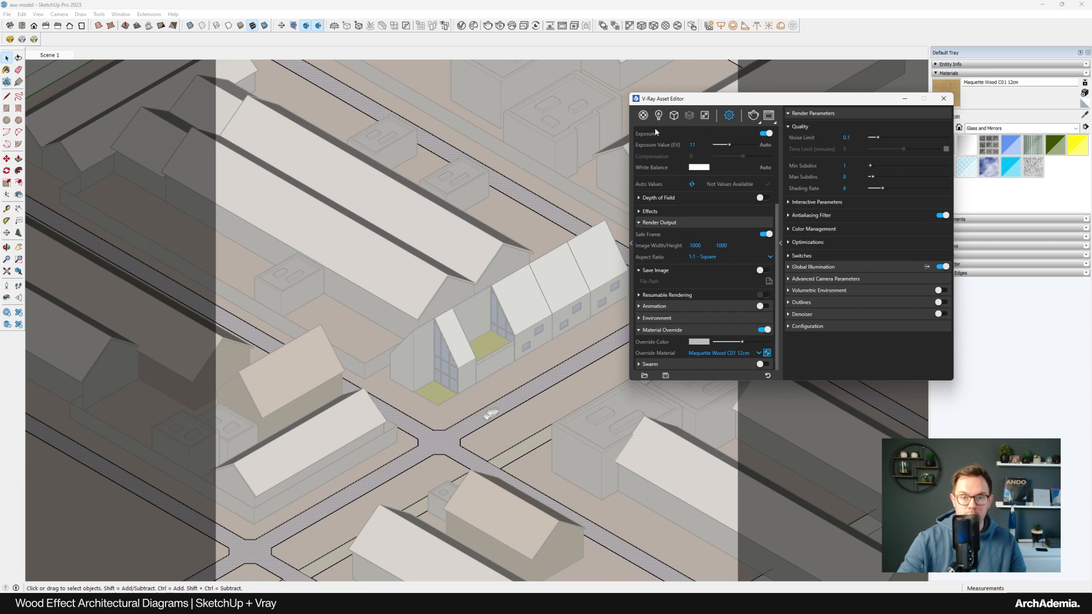
{"action": "left_click", "coordinate": [754, 116]}
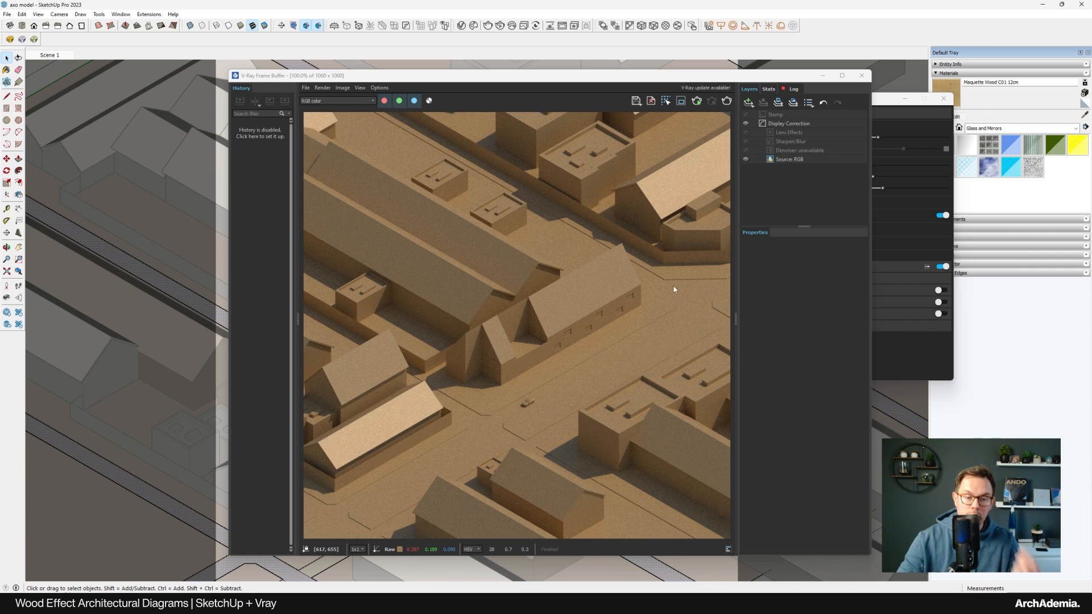
{"action": "left_click", "coordinate": [862, 76]}
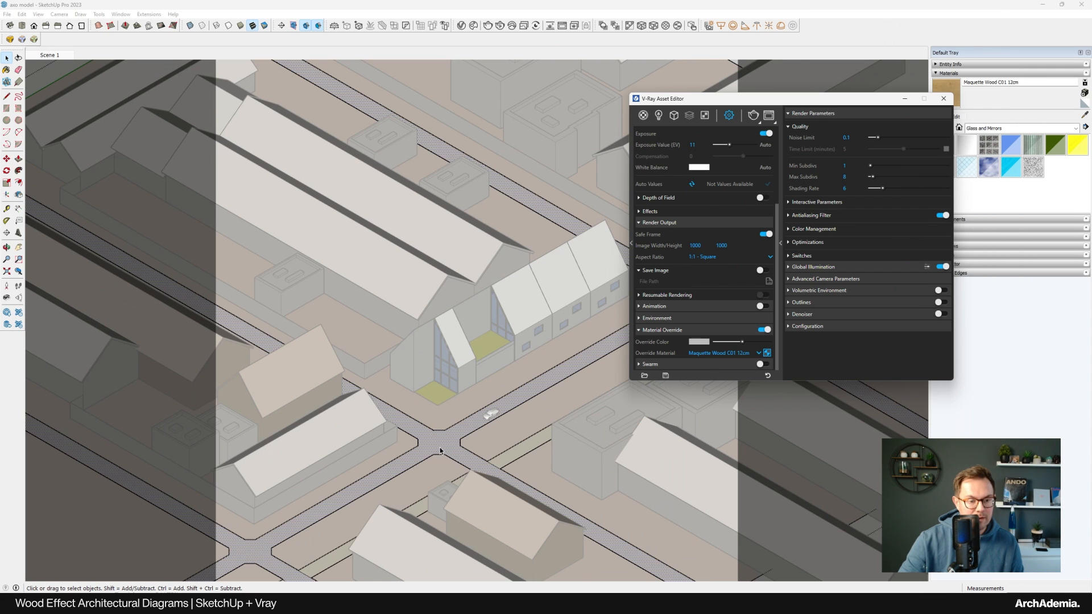
Pick Cork A01 12cm from the scene materials and paint the road surface of the model with it
{"action": "scroll", "coordinate": [443, 366], "scroll_direction": "up", "scroll_amount": 4}
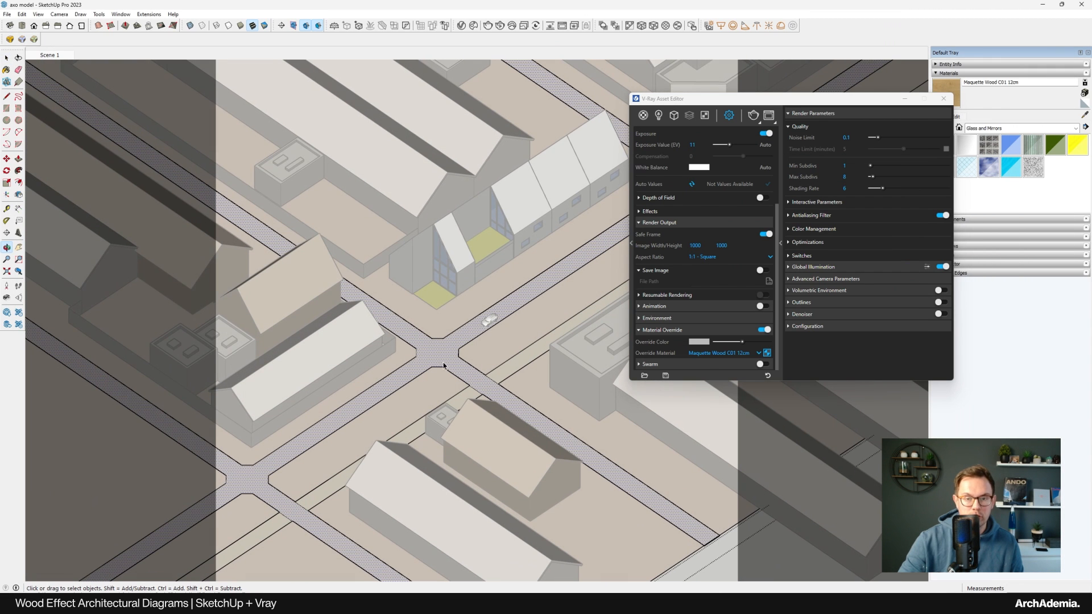
{"action": "key", "text": "space"}
{"action": "left_click", "coordinate": [643, 115]}
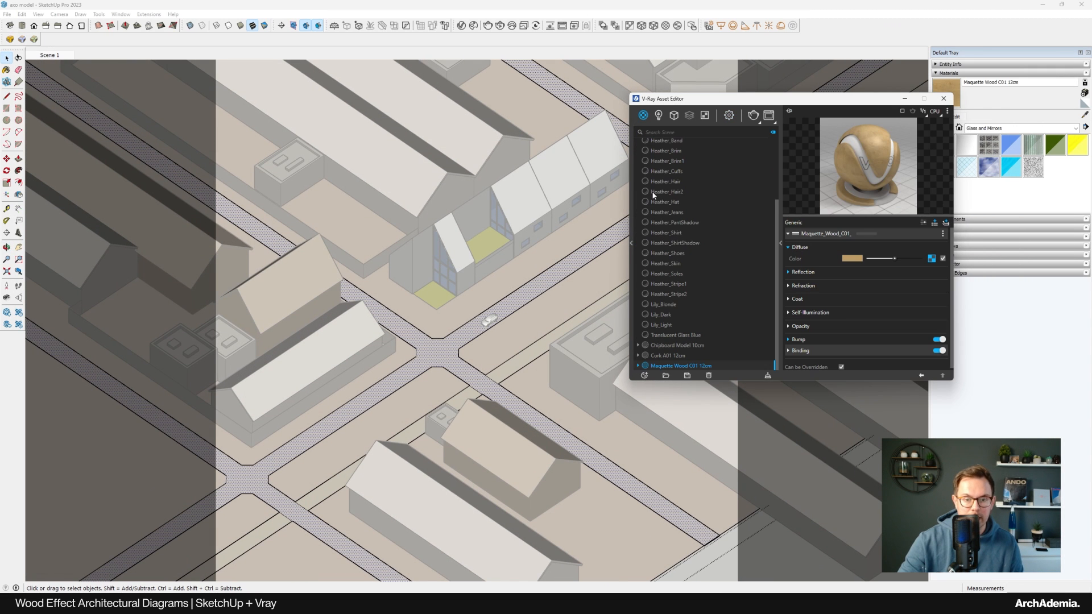
{"action": "left_click", "coordinate": [667, 356]}
{"action": "left_click_drag", "start_coordinate": [711, 98], "coordinate": [696, 249]}
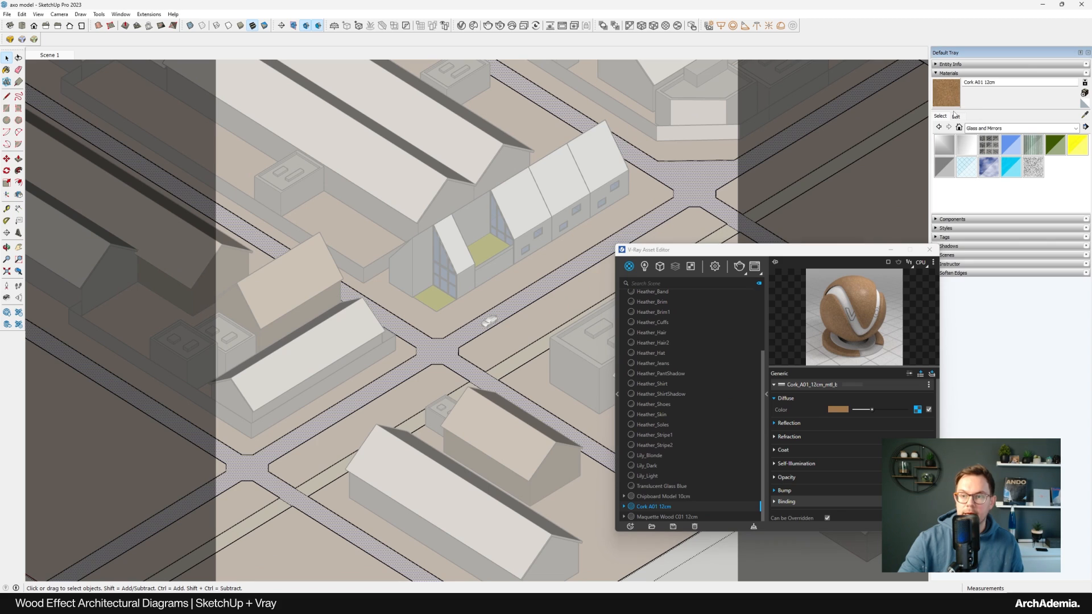
{"action": "left_click", "coordinate": [953, 93]}
{"action": "scroll", "coordinate": [437, 342], "scroll_direction": "up", "scroll_amount": 3}
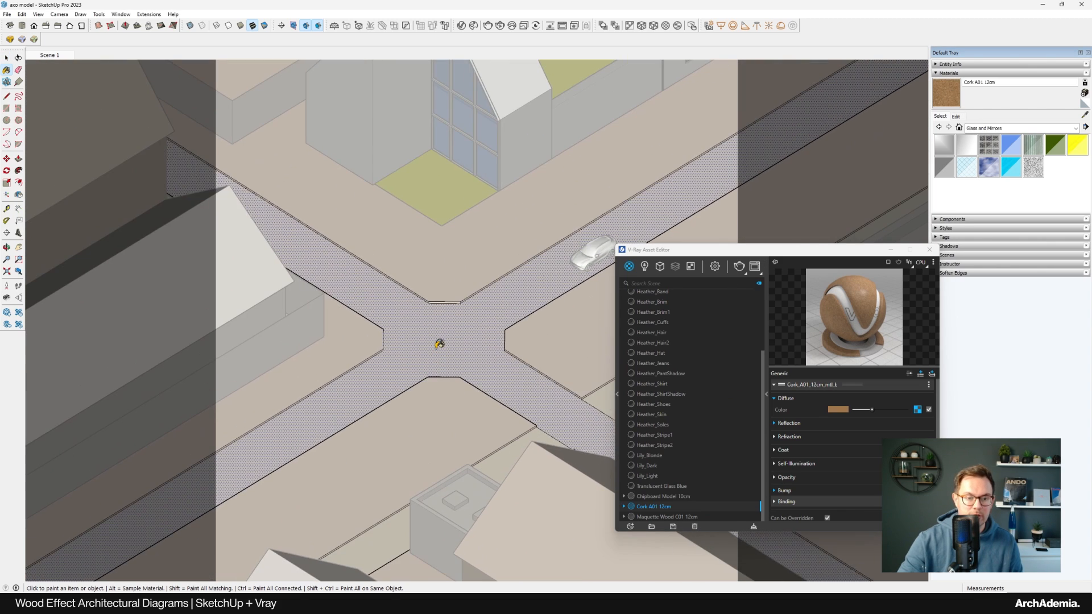
{"action": "left_click", "coordinate": [438, 341]}
{"action": "scroll", "coordinate": [435, 340], "scroll_direction": "down", "scroll_amount": 5}
{"action": "key", "text": "space"}
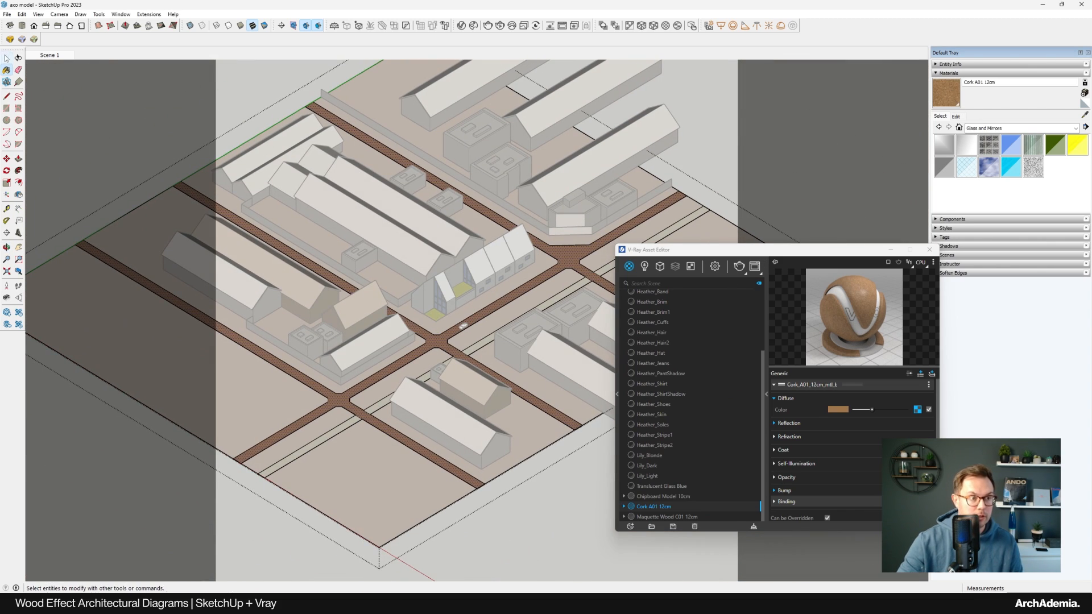
Enlarge the texture of Cork A01 12cm on the roads to 10000 mm by 10000 mm
{"action": "scroll", "coordinate": [438, 336], "scroll_direction": "up", "scroll_amount": 3}
{"action": "scroll", "coordinate": [437, 336], "scroll_direction": "up", "scroll_amount": 3}
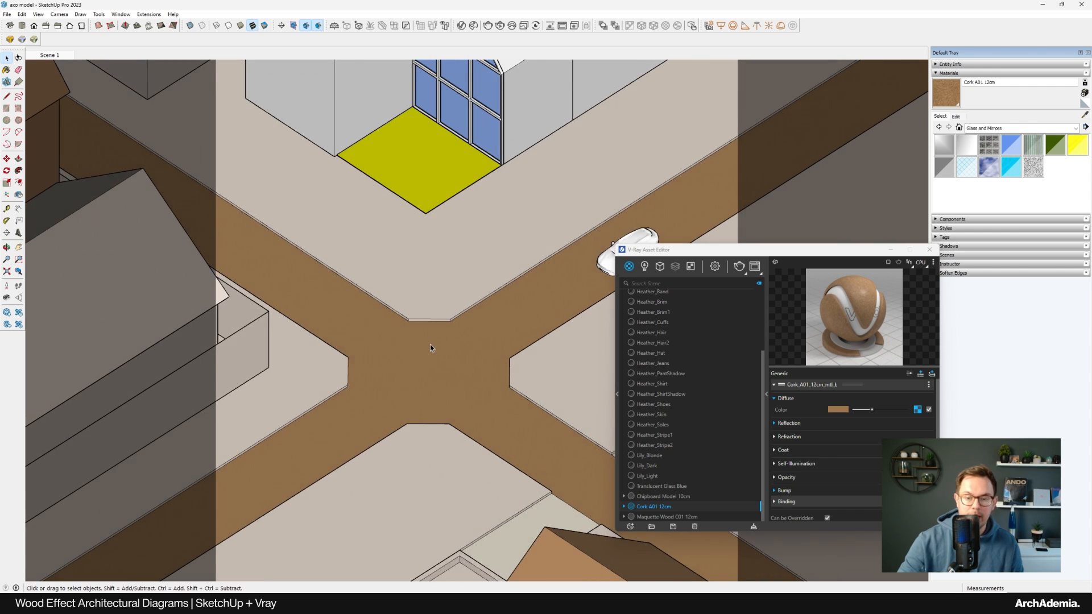
{"action": "scroll", "coordinate": [429, 343], "scroll_direction": "down", "scroll_amount": 2}
{"action": "scroll", "coordinate": [429, 331], "scroll_direction": "up", "scroll_amount": 2}
{"action": "scroll", "coordinate": [432, 370], "scroll_direction": "up", "scroll_amount": 6}
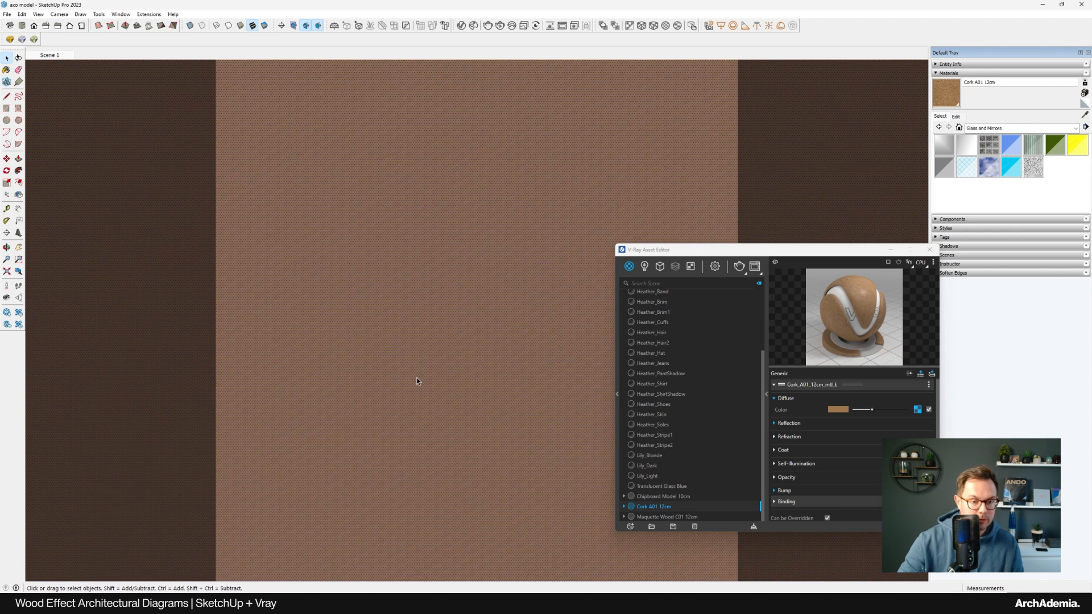
{"action": "left_click", "coordinate": [956, 117]}
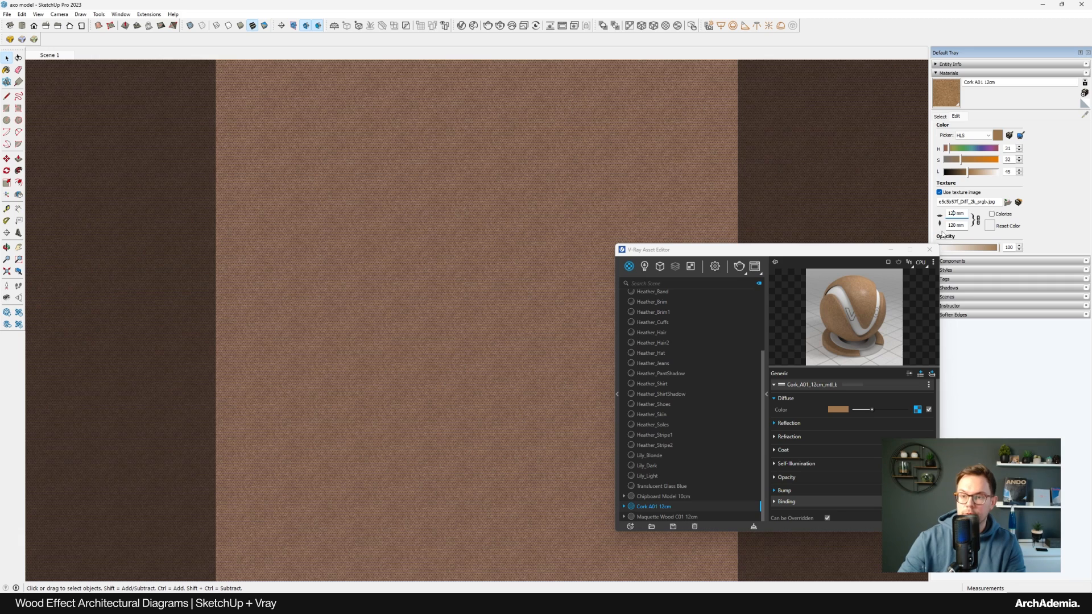
{"action": "scroll", "coordinate": [400, 344], "scroll_direction": "down", "scroll_amount": 3}
{"action": "scroll", "coordinate": [398, 337], "scroll_direction": "up", "scroll_amount": 3}
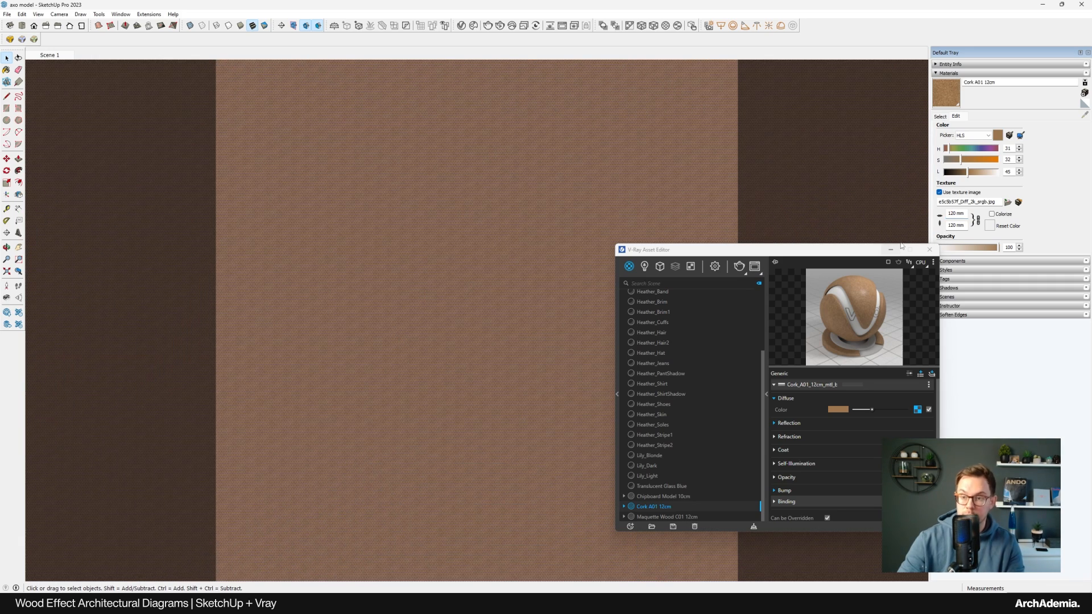
{"action": "type", "text": "0"}
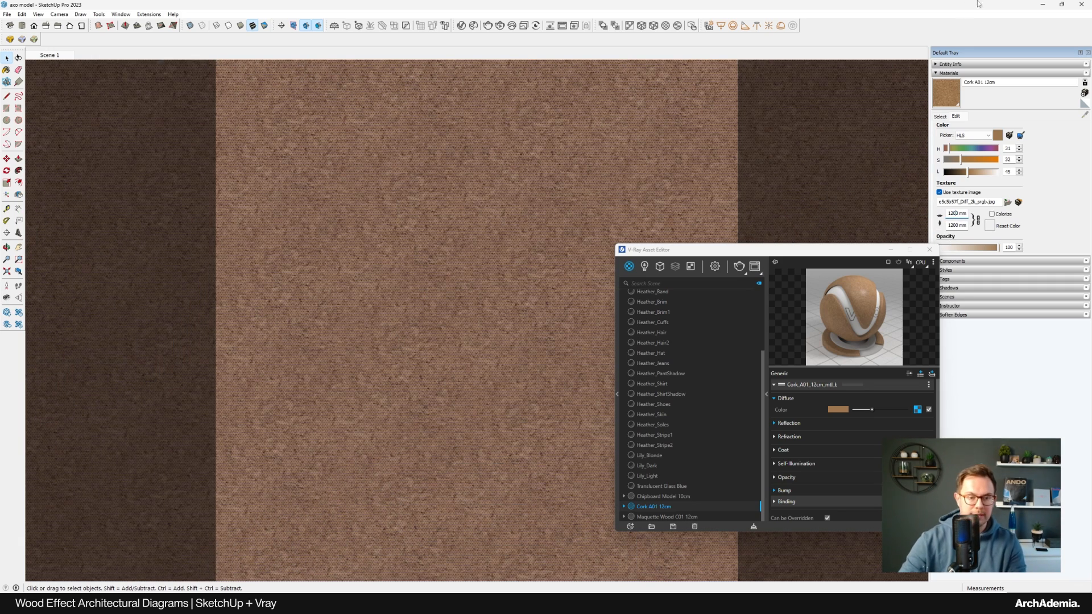
{"action": "scroll", "coordinate": [396, 334], "scroll_direction": "down", "scroll_amount": 5}
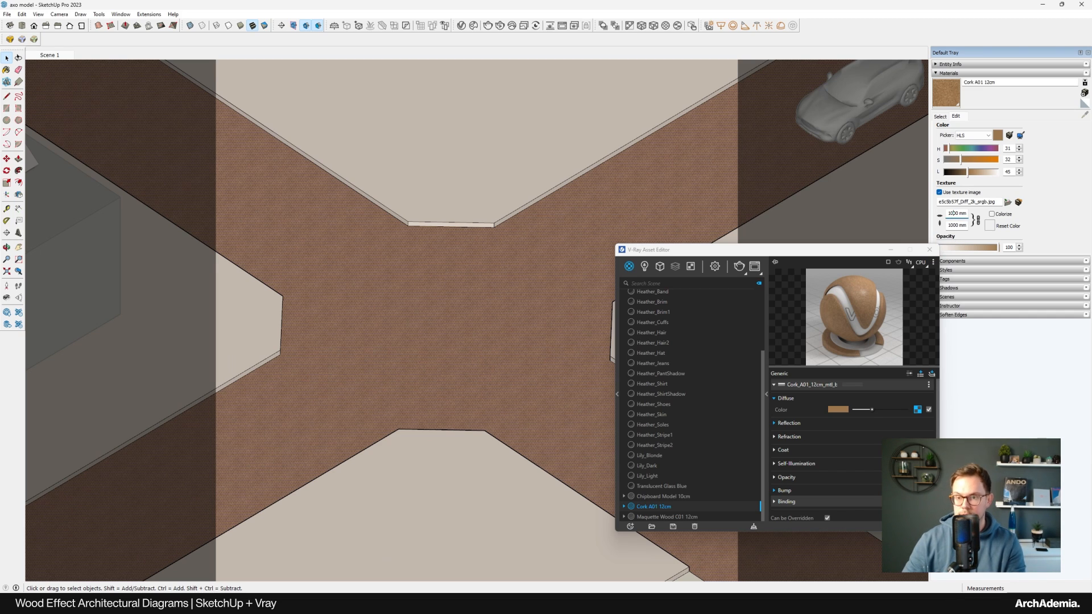
{"action": "type", "text": "0"}
{"action": "scroll", "coordinate": [400, 398], "scroll_direction": "down", "scroll_amount": 10}
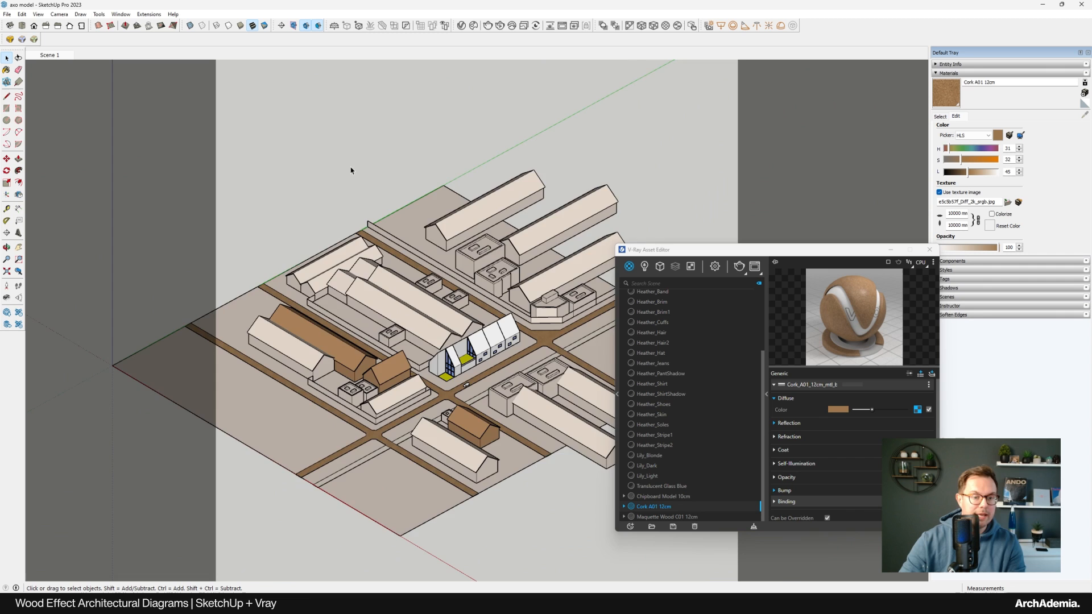
{"action": "scroll", "coordinate": [455, 370], "scroll_direction": "up", "scroll_amount": 10}
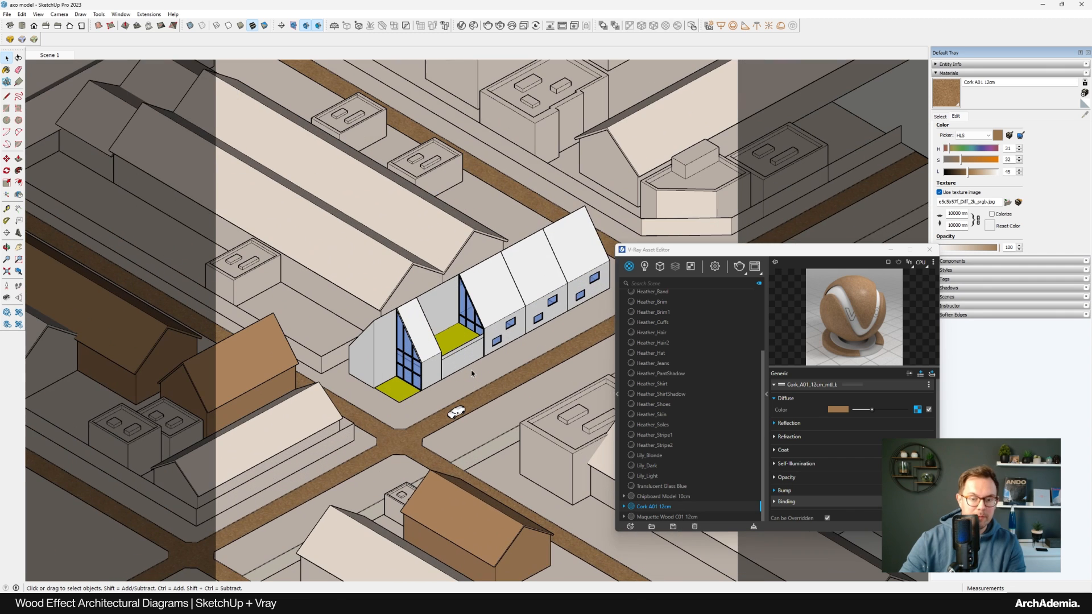
Exclude Cork A01 12cm from the material override by disabling its Can be Overridden option
{"action": "left_click_drag", "start_coordinate": [711, 250], "coordinate": [687, 178]}
{"action": "left_click", "coordinate": [695, 224]}
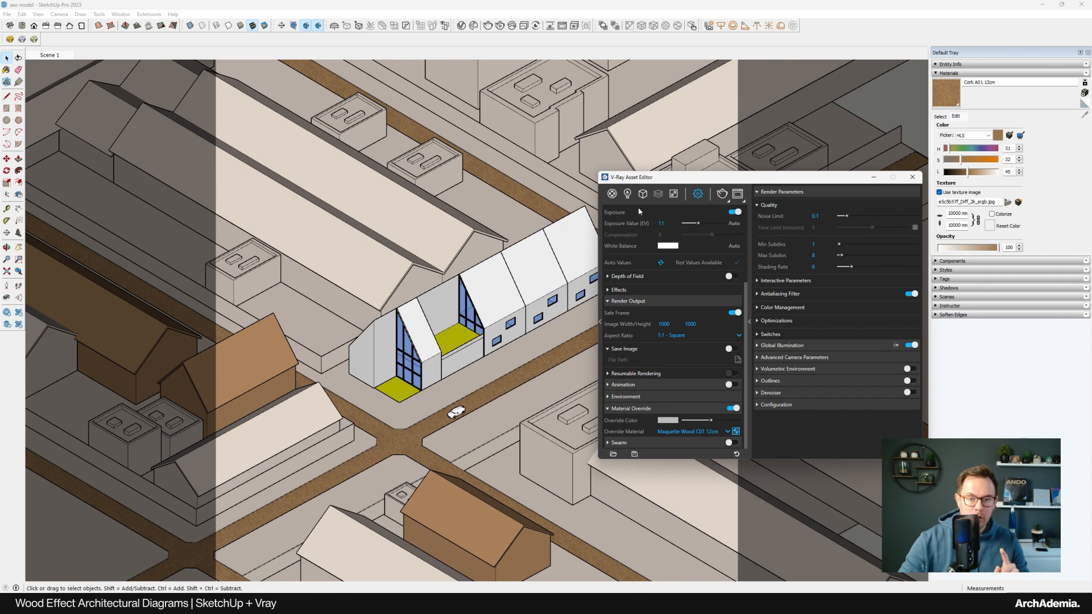
{"action": "left_click", "coordinate": [614, 195]}
{"action": "left_click_drag", "start_coordinate": [644, 179], "coordinate": [619, 113]}
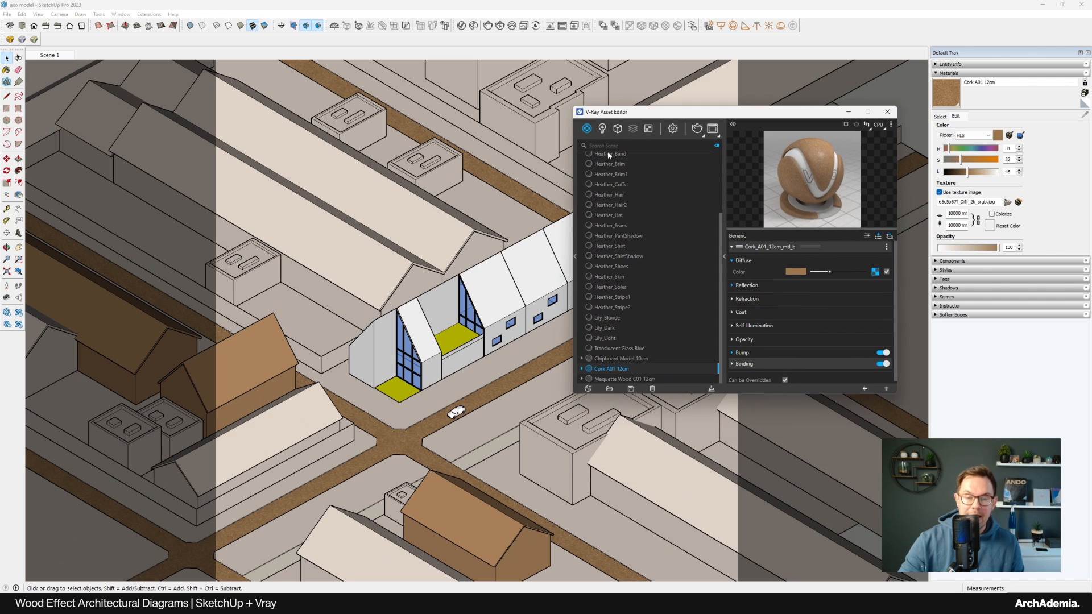
{"action": "scroll", "coordinate": [793, 341], "scroll_direction": "down", "scroll_amount": 1}
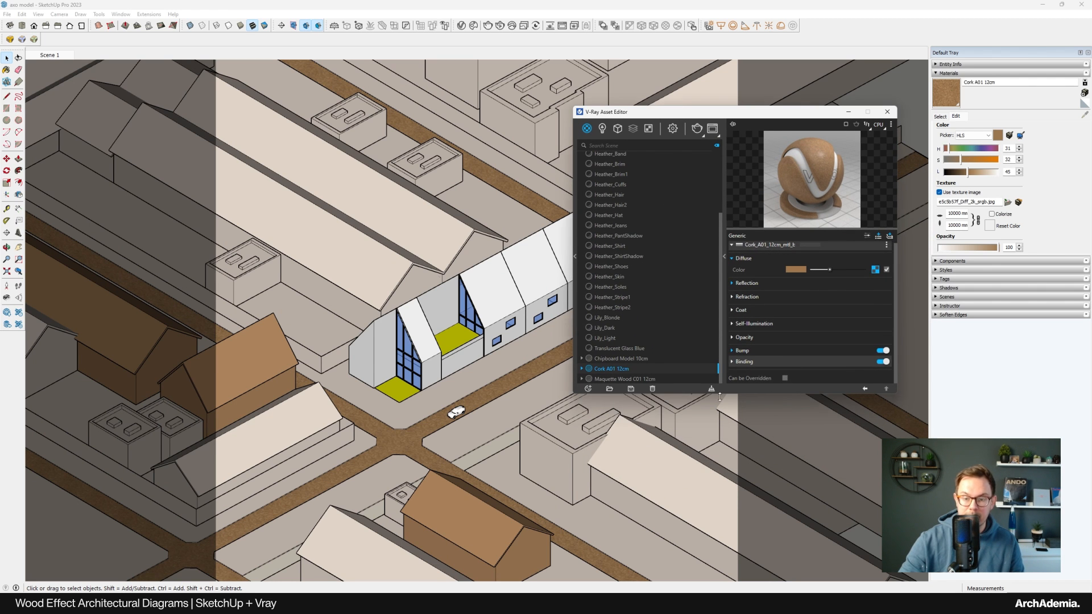
{"action": "middle_click_drag", "start_coordinate": [398, 443], "coordinate": [436, 356]}
{"action": "scroll", "coordinate": [437, 356], "scroll_direction": "up", "scroll_amount": 1}
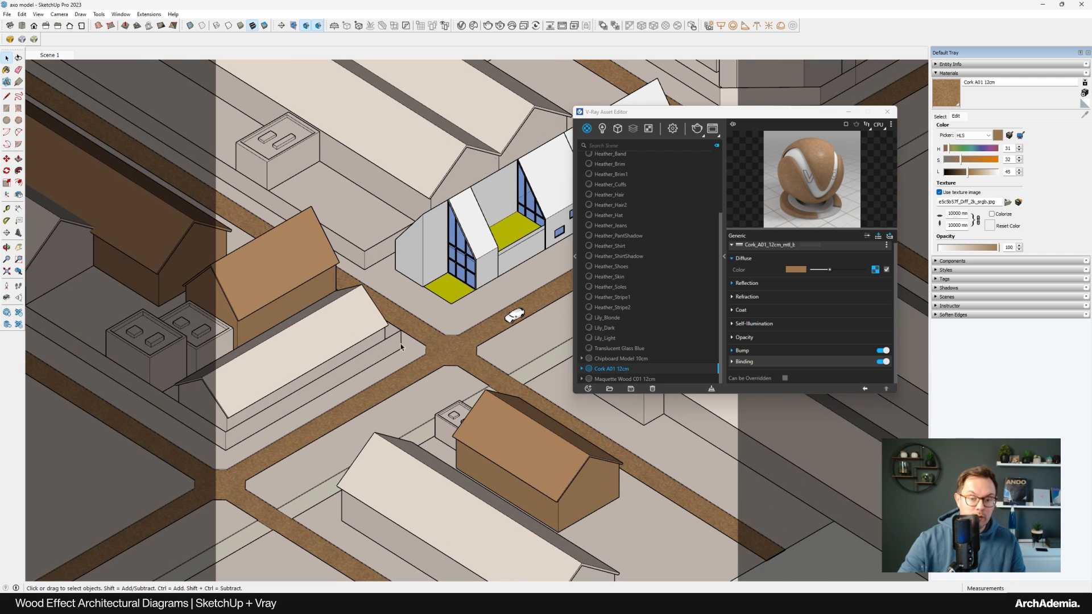
Restore the saved Scene 1 view and render the model with the cork roads
{"action": "left_click", "coordinate": [616, 359]}
{"action": "left_click", "coordinate": [409, 357]}
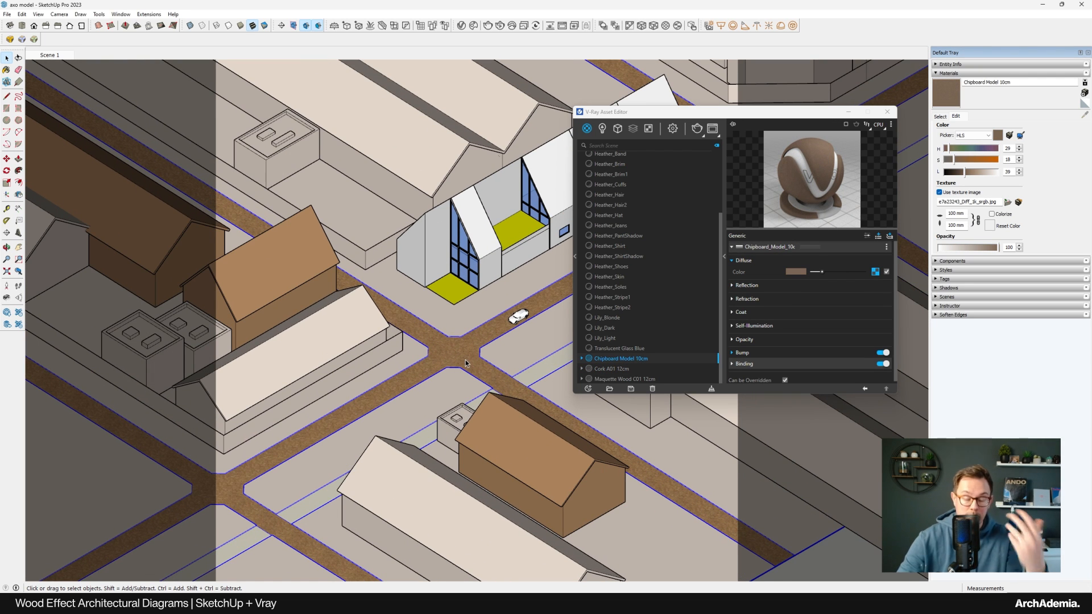
{"action": "middle_click_drag", "start_coordinate": [465, 359], "coordinate": [459, 362]}
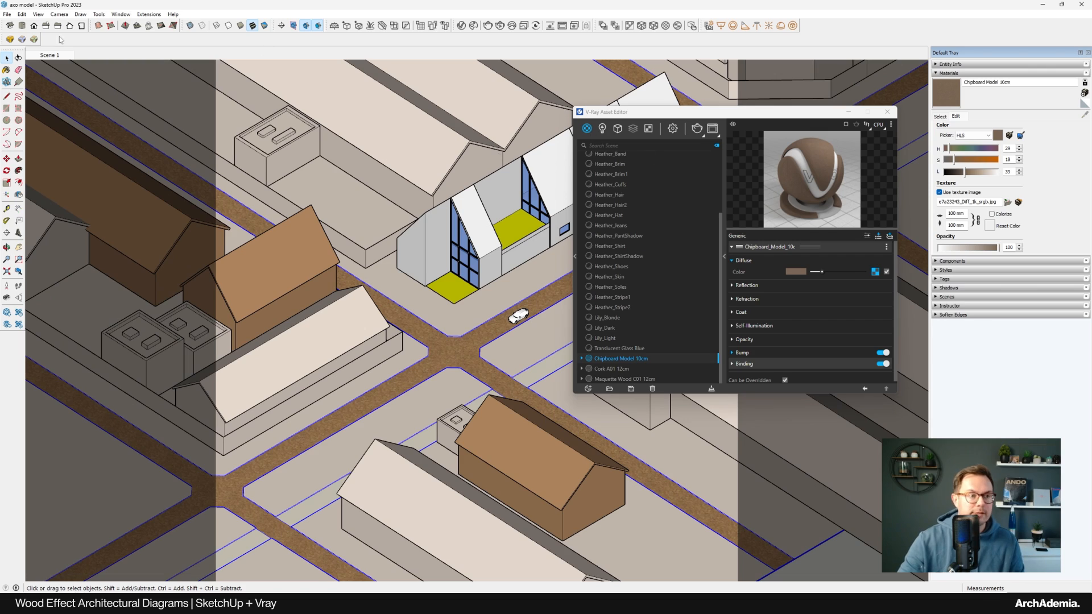
{"action": "left_click", "coordinate": [68, 54]}
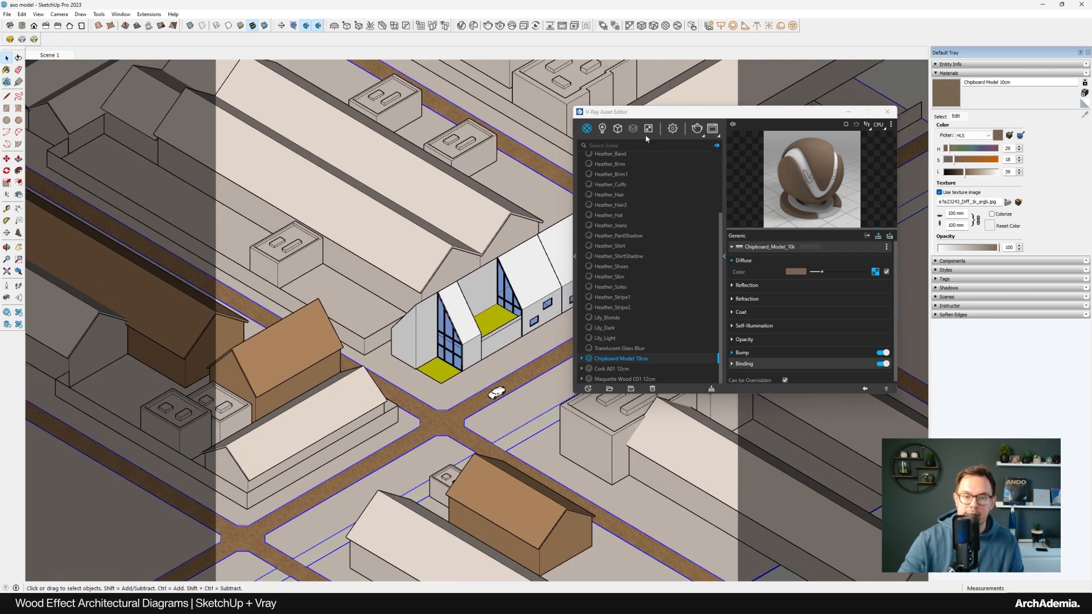
{"action": "left_click", "coordinate": [697, 131]}
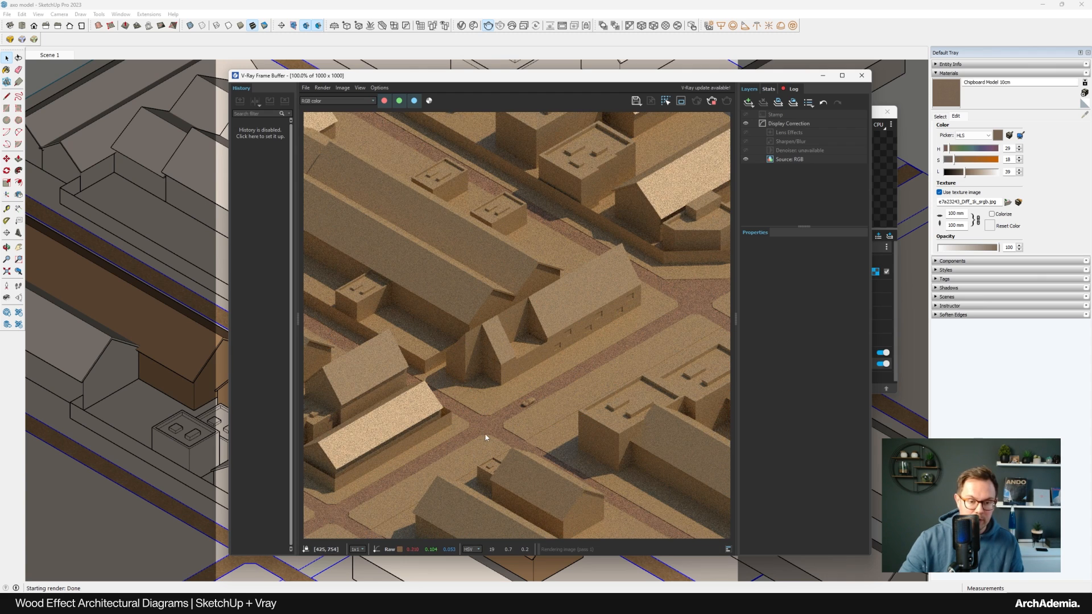
Inspect the cork road junction in the render up close and compare it with the Instagram isometric reference image
{"action": "scroll", "coordinate": [485, 437], "scroll_direction": "up", "scroll_amount": 4}
{"action": "scroll", "coordinate": [495, 424], "scroll_direction": "down", "scroll_amount": 2}
{"action": "scroll", "coordinate": [489, 424], "scroll_direction": "down", "scroll_amount": 2}
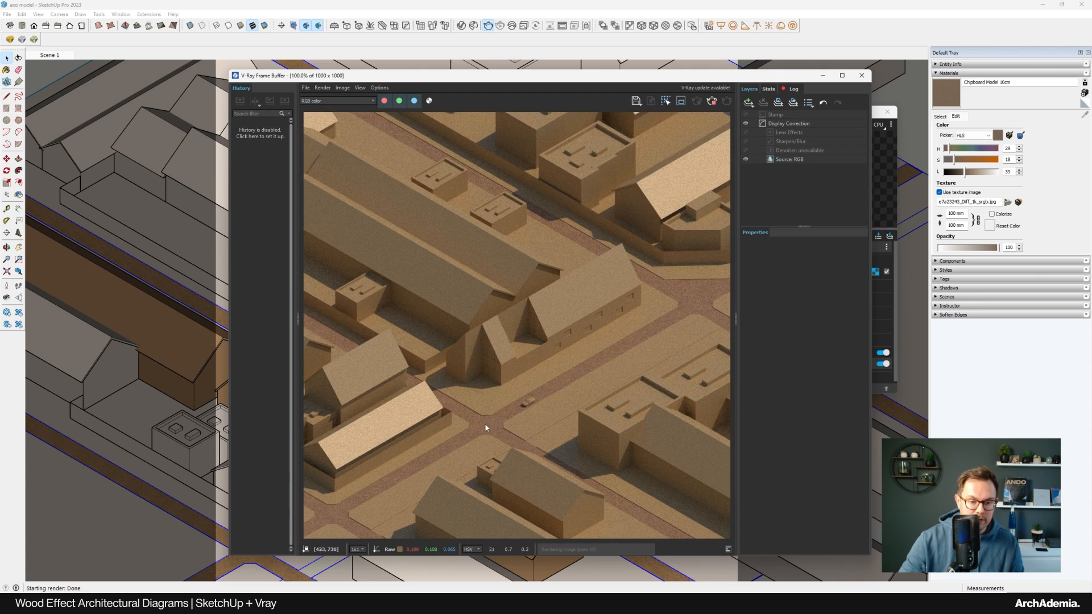
{"action": "scroll", "coordinate": [484, 423], "scroll_direction": "up", "scroll_amount": 2}
{"action": "scroll", "coordinate": [489, 425], "scroll_direction": "down", "scroll_amount": 2}
{"action": "scroll", "coordinate": [521, 414], "scroll_direction": "up", "scroll_amount": 1}
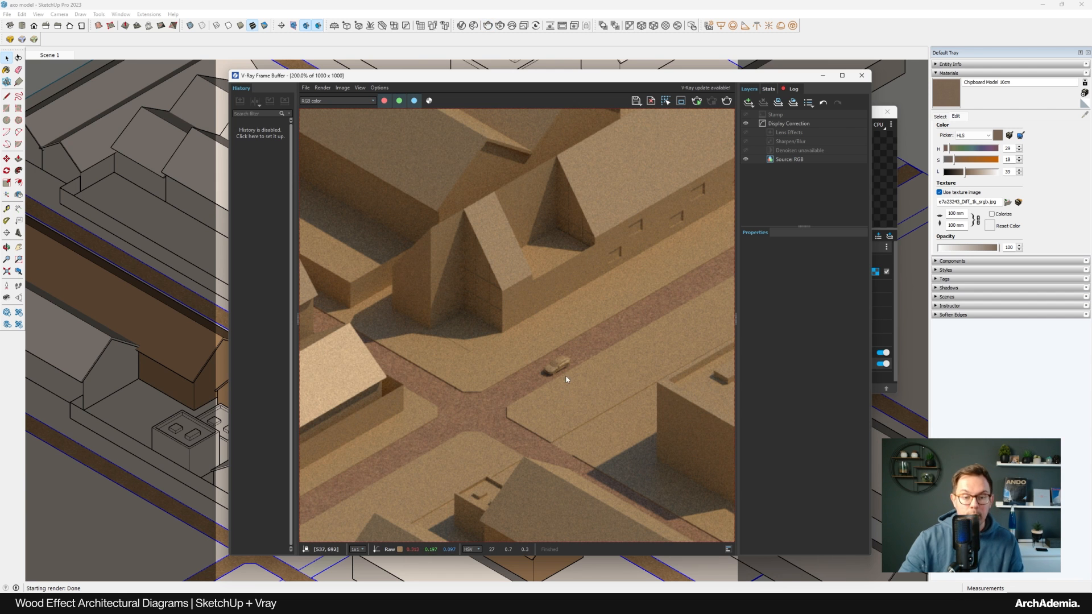
{"action": "scroll", "coordinate": [566, 377], "scroll_direction": "down", "scroll_amount": 1}
{"action": "left_click", "coordinate": [545, 603]}
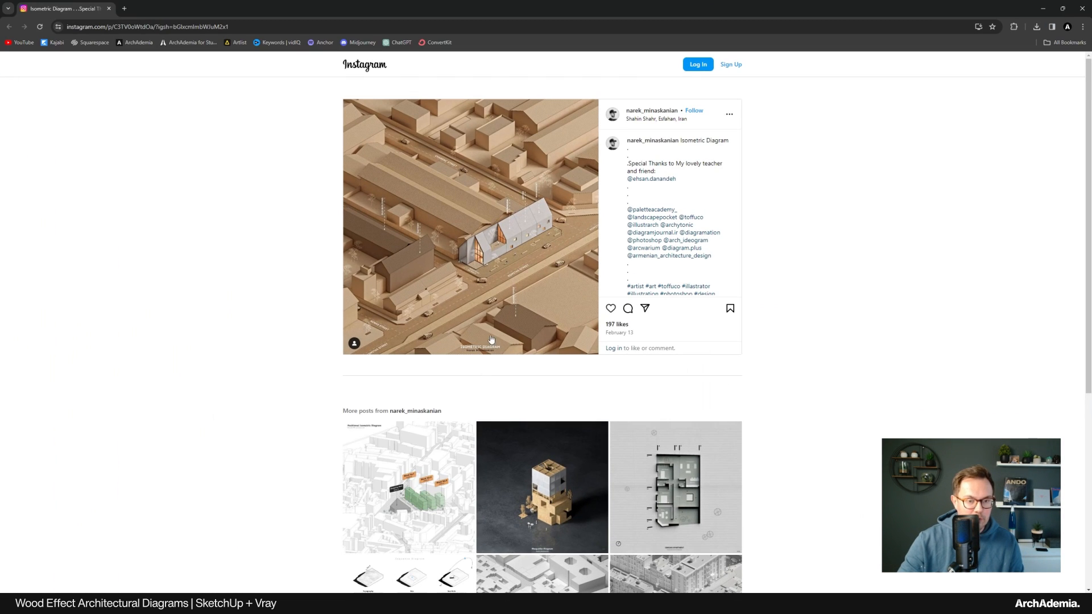
{"action": "left_click", "coordinate": [1042, 9]}
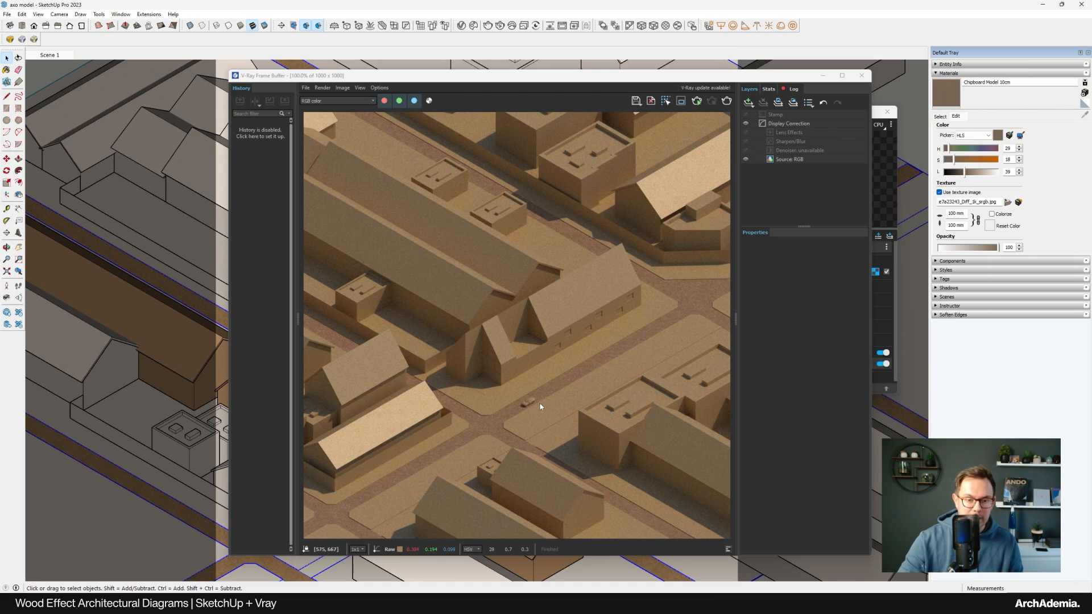
Put the render window away and select the Chipboard Model 10cm material in the V-Ray Asset Editor
{"action": "left_click_drag", "start_coordinate": [572, 78], "coordinate": [564, 75]}
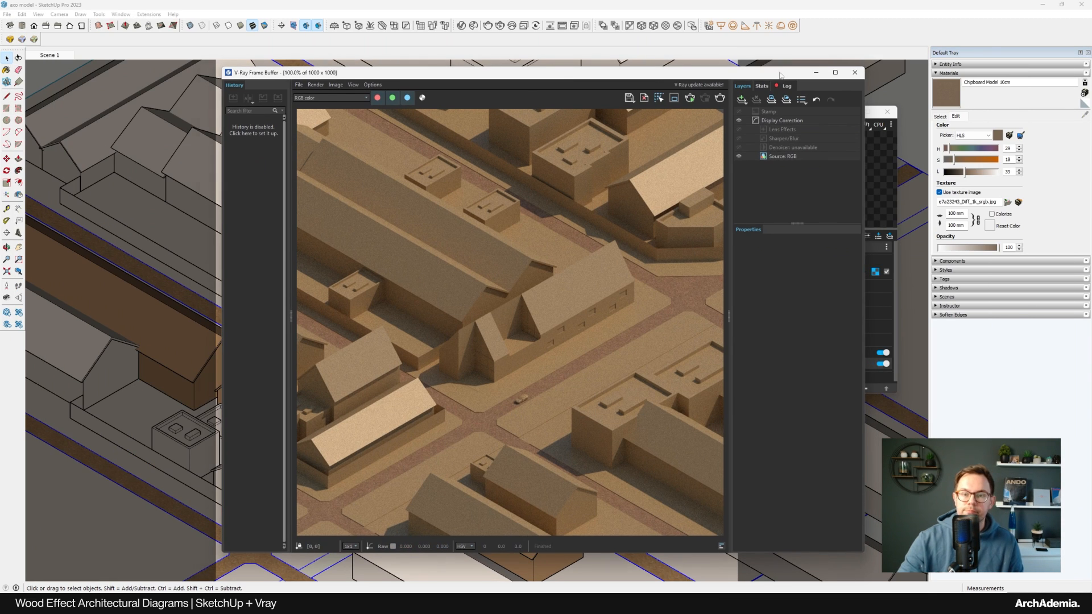
{"action": "left_click", "coordinate": [816, 72]}
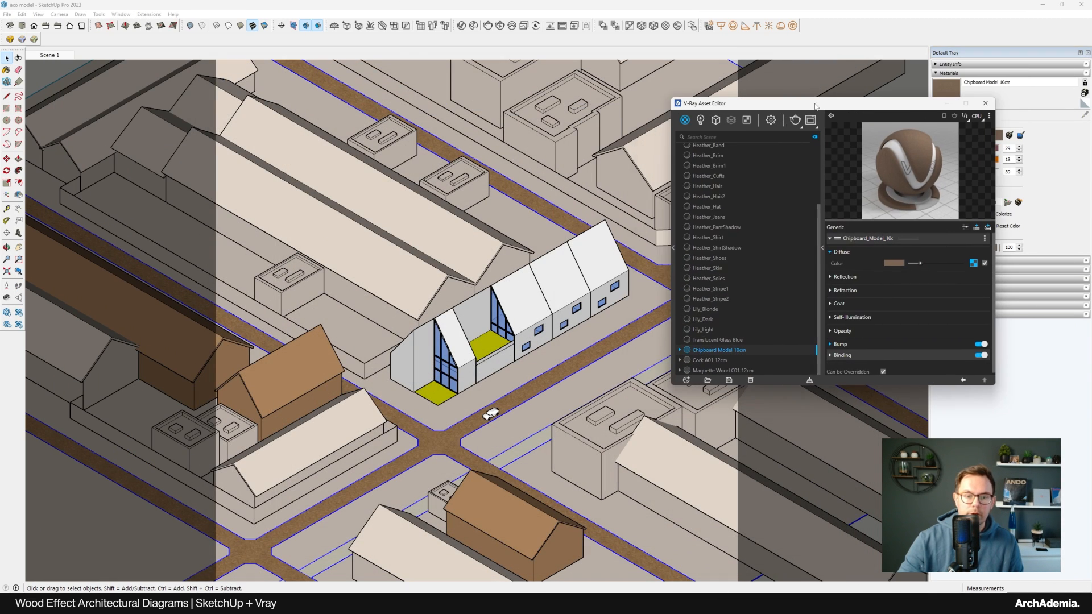
{"action": "middle_click_drag", "start_coordinate": [431, 438], "coordinate": [487, 373], "text": "shift"}
{"action": "left_click", "coordinate": [707, 348]}
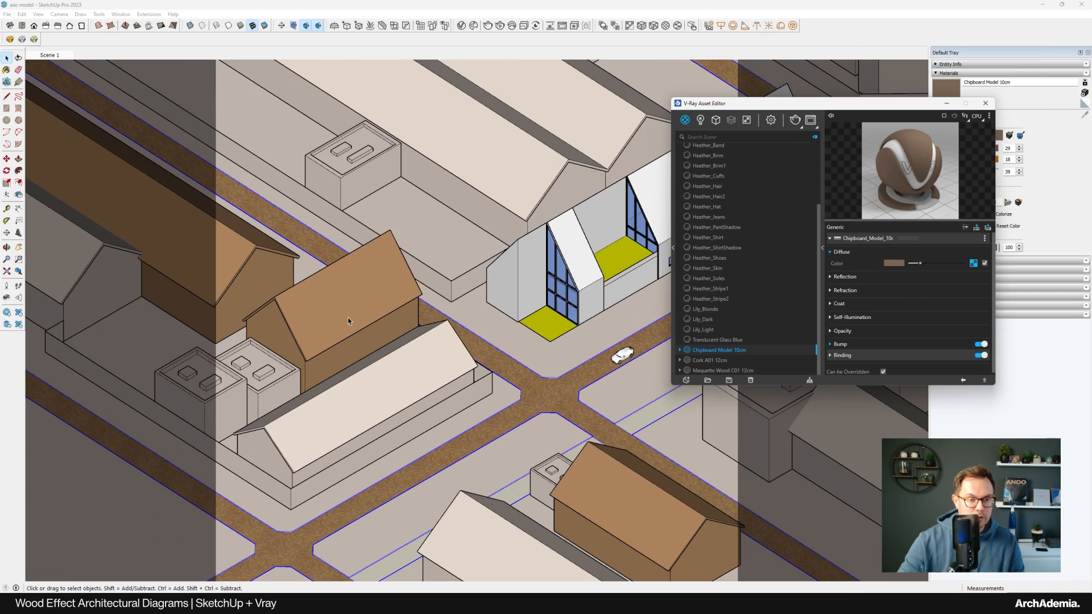
Select the three brown gabled buildings around the road junction and make them unique
{"action": "left_click", "coordinate": [331, 327]}
{"action": "middle_click_drag", "start_coordinate": [326, 329], "coordinate": [415, 346], "text": "shift"}
{"action": "left_click", "coordinate": [290, 285]}
{"action": "left_click", "coordinate": [356, 320]}
{"action": "left_click", "coordinate": [298, 283]}
{"action": "left_click", "coordinate": [398, 337]}
{"action": "scroll", "coordinate": [405, 342], "scroll_direction": "down", "scroll_amount": 1}
{"action": "left_click", "coordinate": [350, 316]}
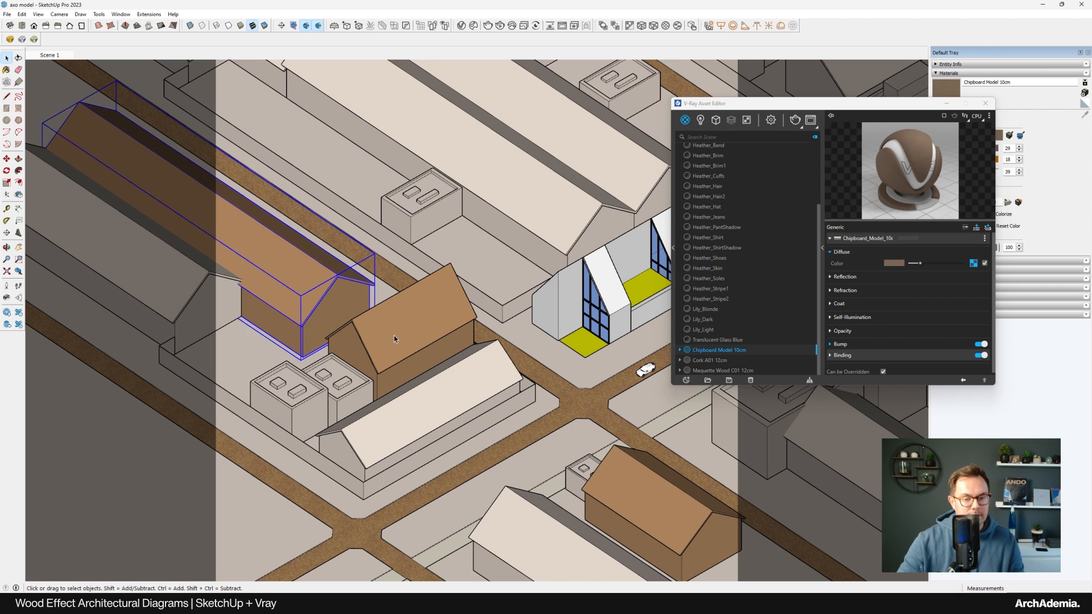
{"action": "left_click", "coordinate": [395, 338]}
{"action": "left_click", "coordinate": [357, 313]}
{"action": "left_click", "coordinate": [389, 336], "text": "shift"}
{"action": "left_click", "coordinate": [647, 504], "text": "shift"}
{"action": "right_click", "coordinate": [646, 504]}
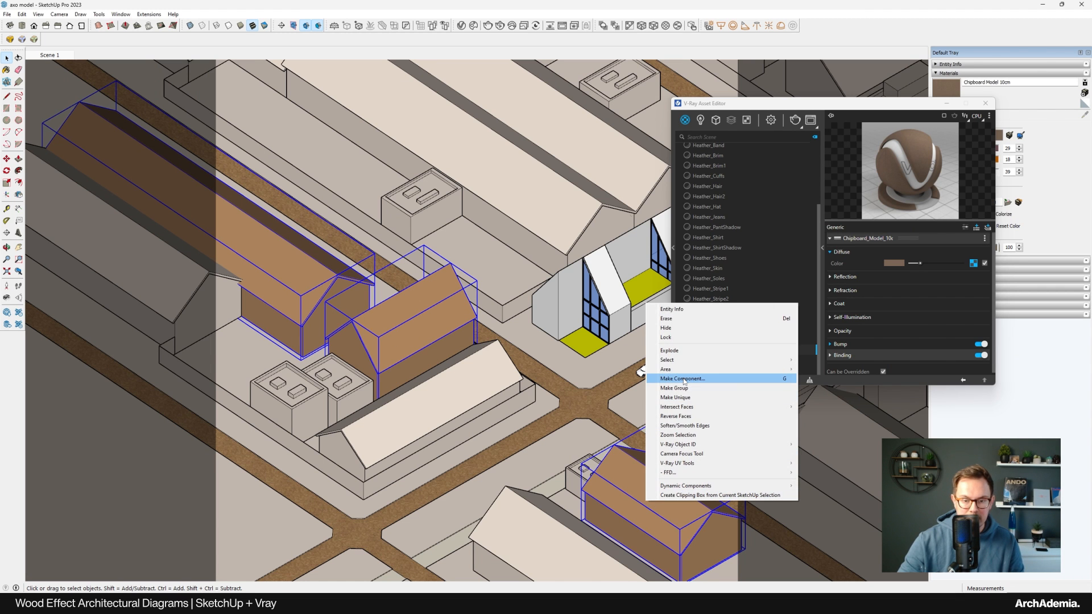
{"action": "left_click", "coordinate": [670, 397]}
Open the long brown building for editing and paint its roof and walls with Chipboard Model 10cm
{"action": "double_click", "coordinate": [312, 303]}
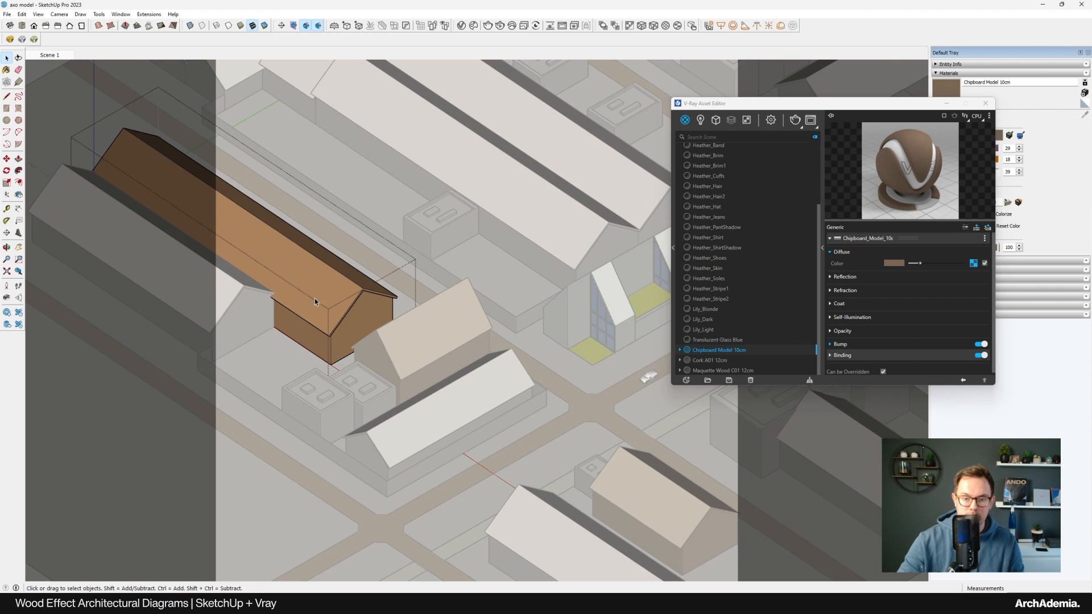
{"action": "triple_click", "coordinate": [365, 307]}
{"action": "scroll", "coordinate": [339, 323], "scroll_direction": "up", "scroll_amount": 2}
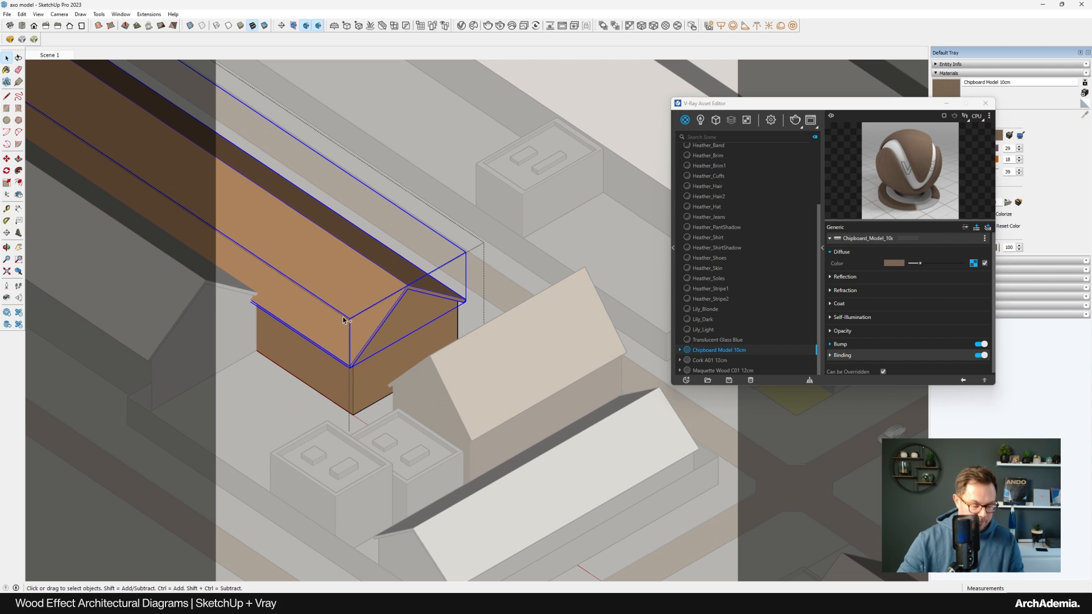
{"action": "right_click", "coordinate": [344, 320]}
{"action": "left_click", "coordinate": [398, 346]}
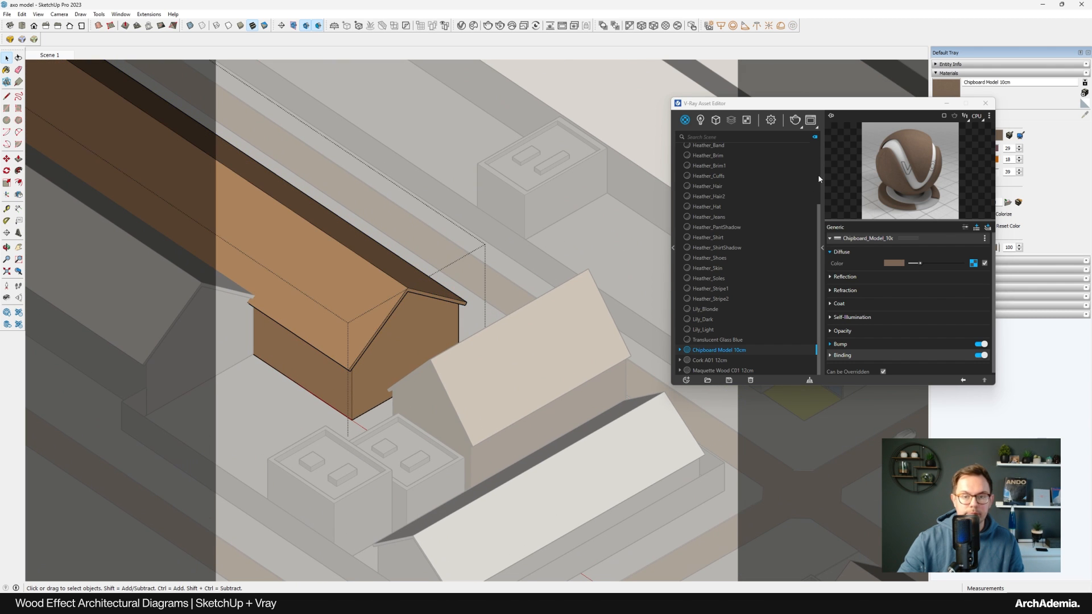
{"action": "left_click_drag", "start_coordinate": [810, 103], "coordinate": [702, 100]}
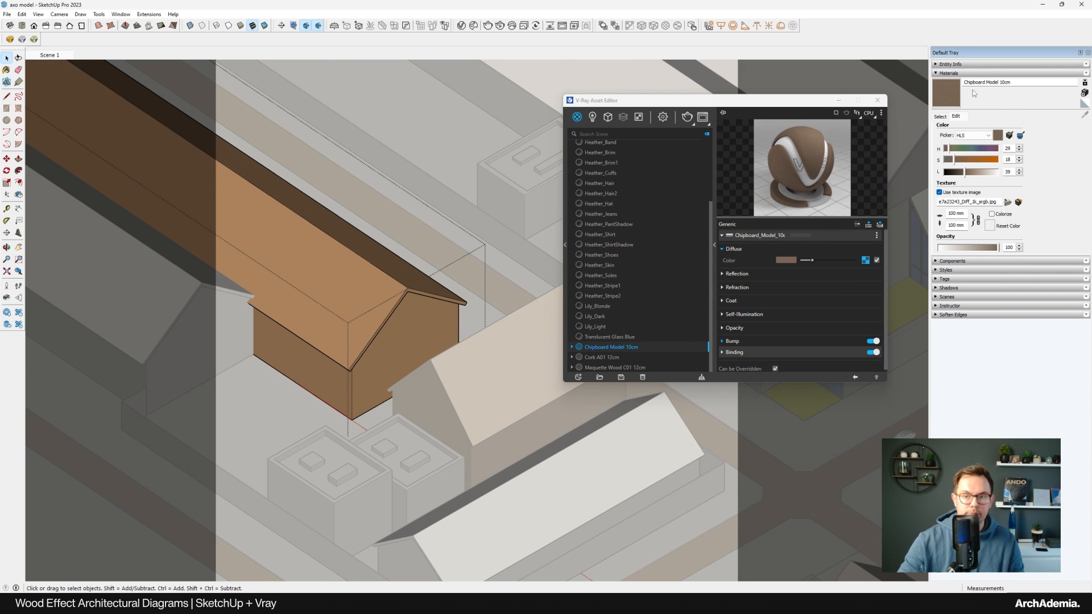
{"action": "left_click", "coordinate": [943, 93]}
{"action": "left_click", "coordinate": [405, 338]}
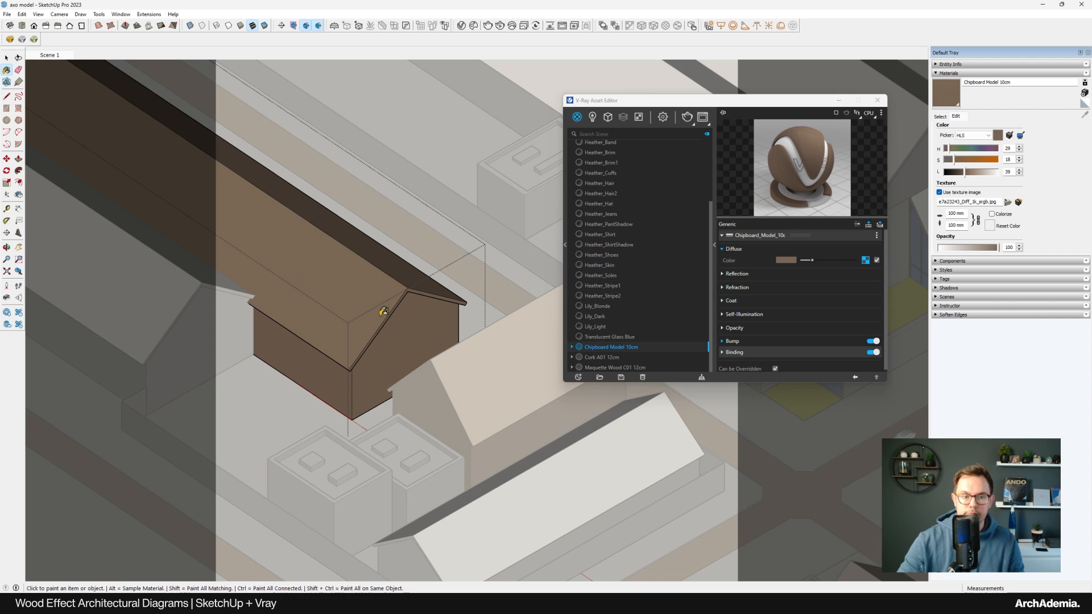
Enlarge the texture of Chipboard Model 10cm to 10000 mm by 10000 mm and close the long building's editing
{"action": "scroll", "coordinate": [383, 330], "scroll_direction": "up", "scroll_amount": 5}
{"action": "scroll", "coordinate": [382, 330], "scroll_direction": "up", "scroll_amount": 1}
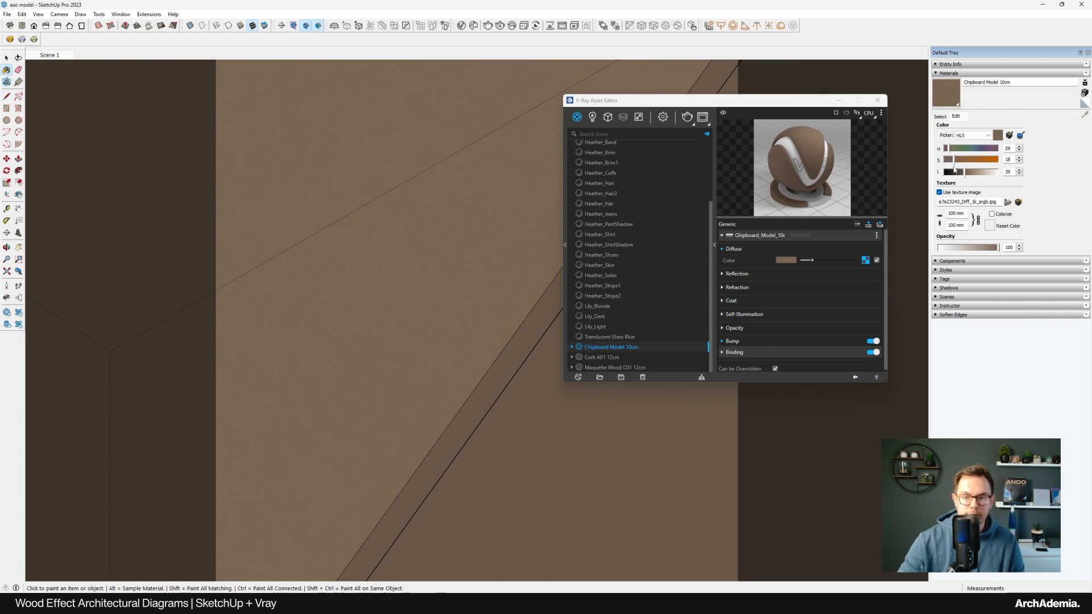
{"action": "left_click", "coordinate": [952, 215]}
{"action": "type", "text": "00"}
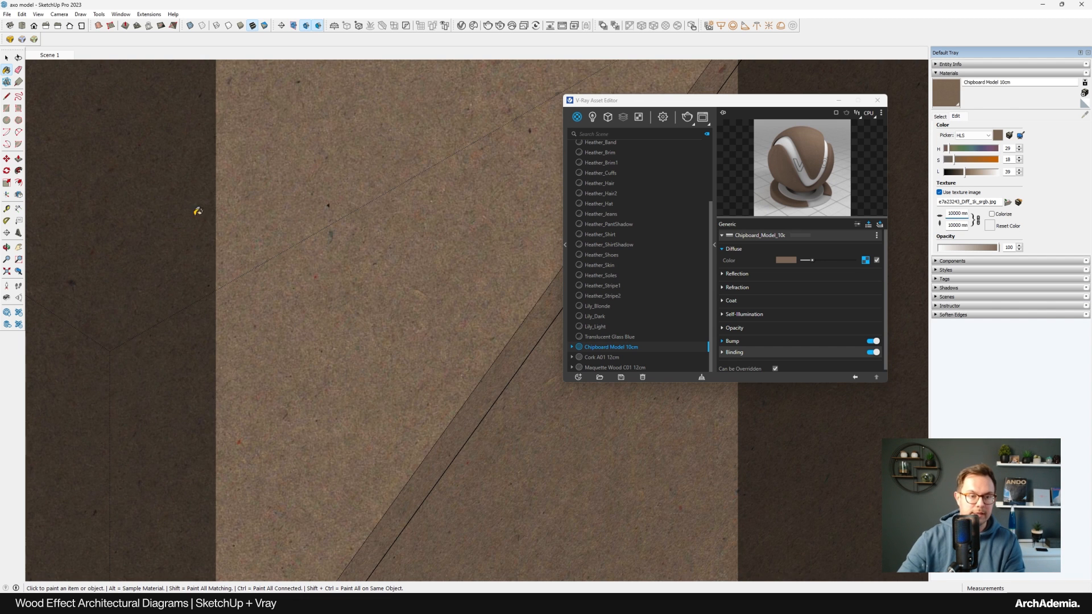
{"action": "scroll", "coordinate": [378, 282], "scroll_direction": "down", "scroll_amount": 10}
{"action": "key", "text": "space"}
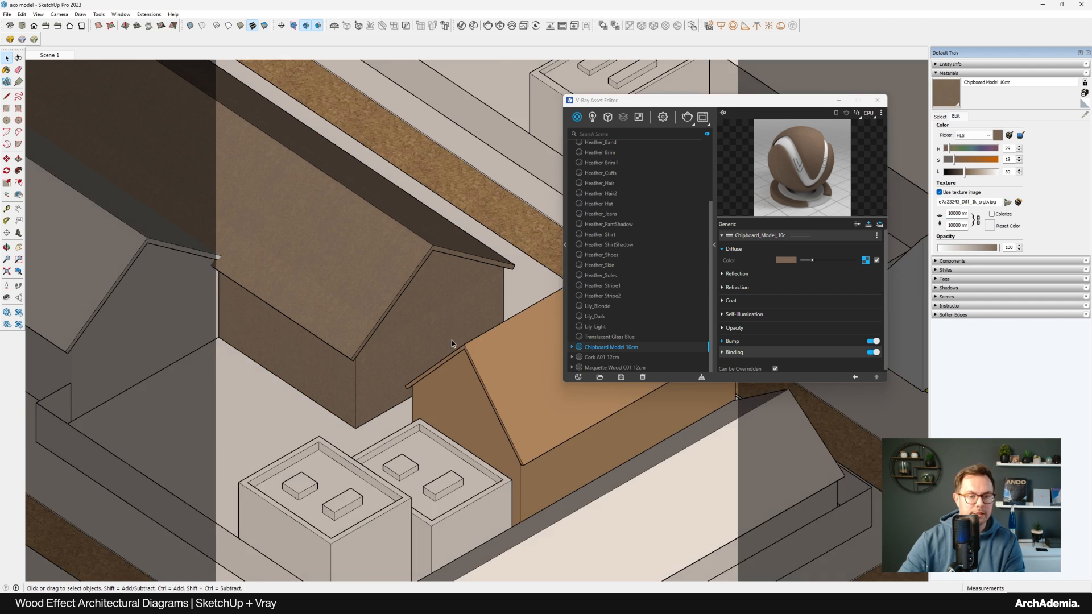
Open the neighbouring brown gabled building for editing, paint it with Chipboard Model 10cm and close it again
{"action": "scroll", "coordinate": [432, 341], "scroll_direction": "down", "scroll_amount": 1}
{"action": "double_click", "coordinate": [415, 342]}
{"action": "scroll", "coordinate": [412, 353], "scroll_direction": "up", "scroll_amount": 3}
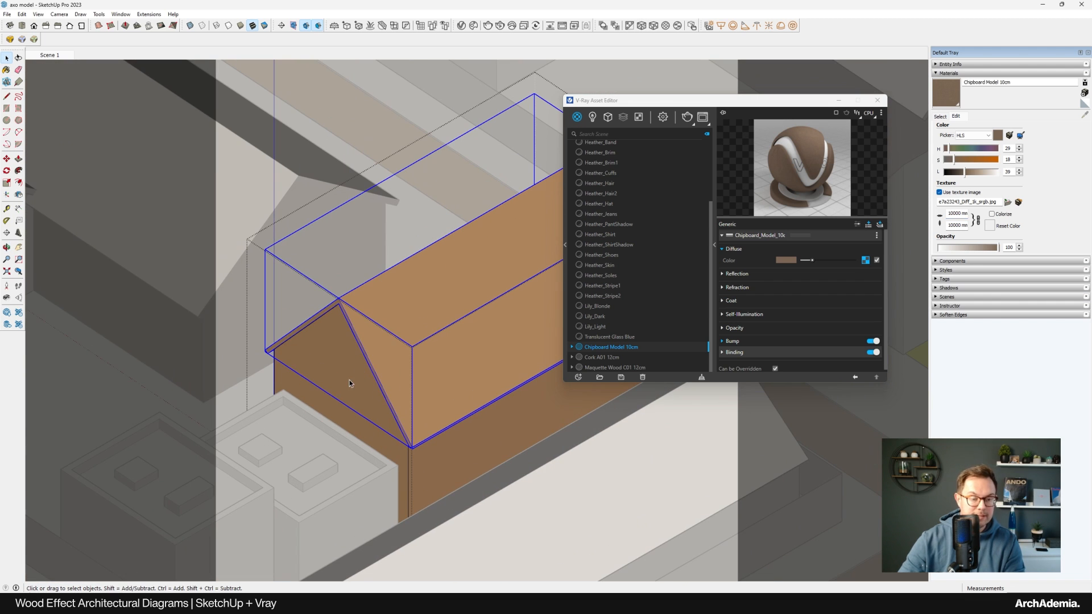
{"action": "right_click", "coordinate": [421, 364]}
{"action": "left_click", "coordinate": [432, 390]}
{"action": "scroll", "coordinate": [370, 330], "scroll_direction": "up", "scroll_amount": 1}
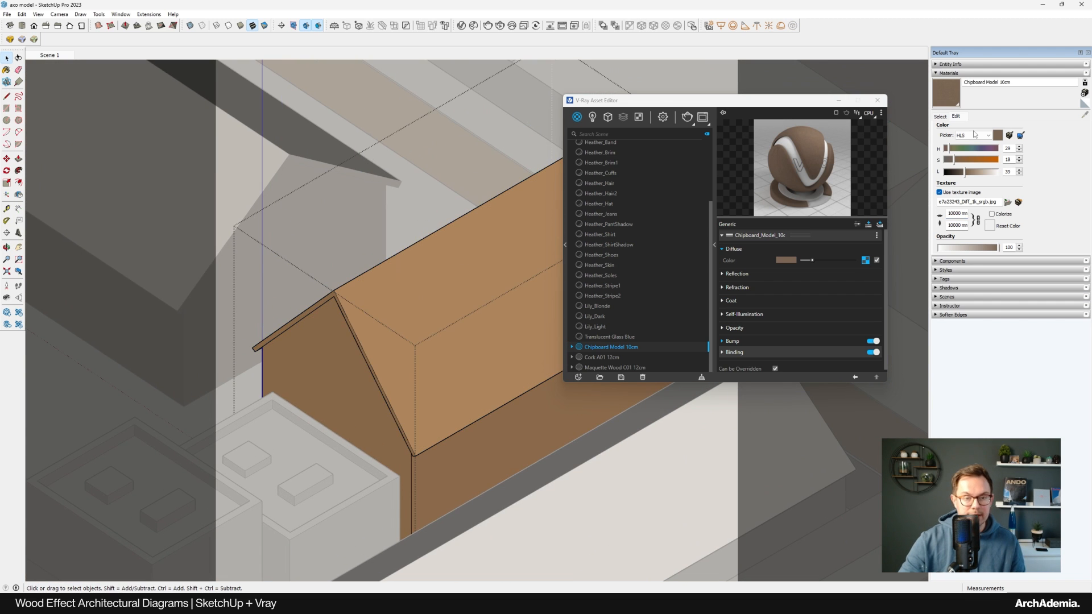
{"action": "left_click", "coordinate": [939, 89]}
{"action": "left_click", "coordinate": [401, 285]}
{"action": "left_click", "coordinate": [9, 60]}
{"action": "left_click", "coordinate": [284, 131]}
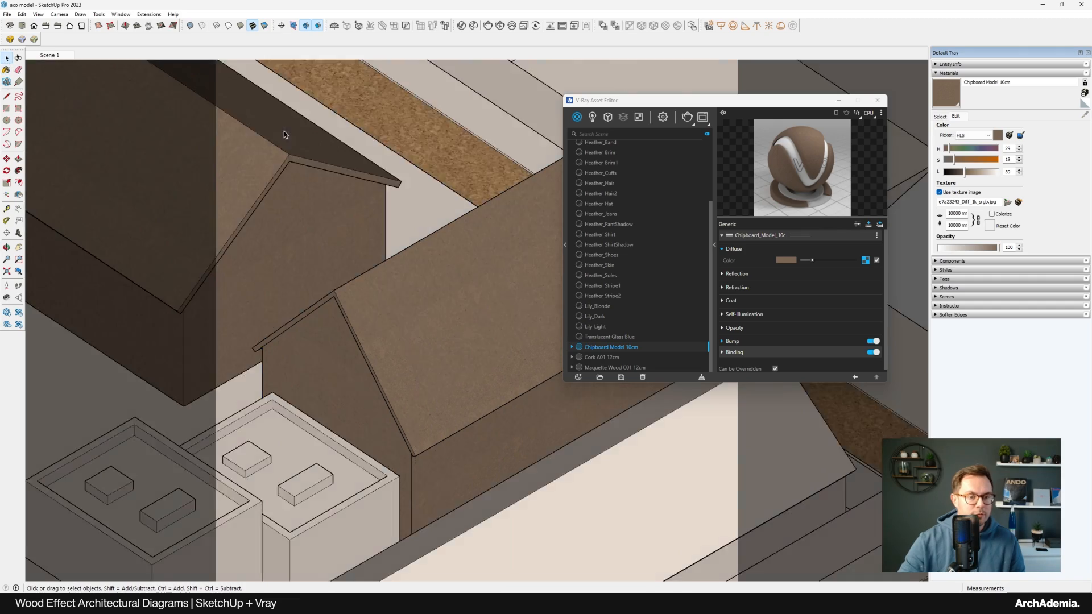
Paint the remaining brown gabled building across the road junction with Chipboard Model 10cm
{"action": "scroll", "coordinate": [284, 131], "scroll_direction": "down", "scroll_amount": 7}
{"action": "scroll", "coordinate": [559, 395], "scroll_direction": "up", "scroll_amount": 8}
{"action": "scroll", "coordinate": [516, 367], "scroll_direction": "down", "scroll_amount": 6}
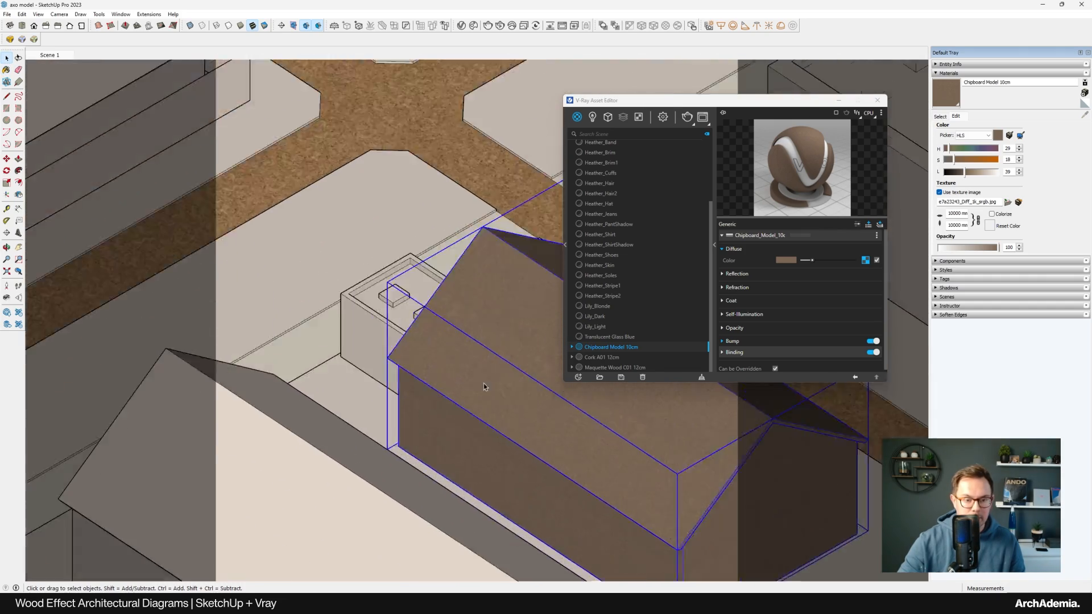
{"action": "scroll", "coordinate": [454, 348], "scroll_direction": "up", "scroll_amount": 3}
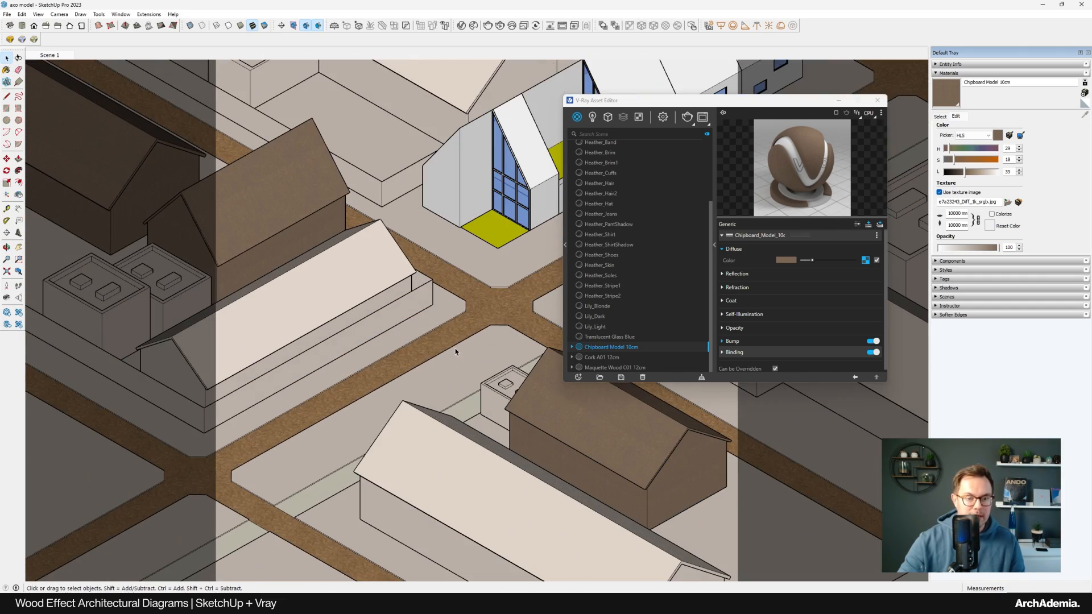
Exclude Chipboard Model 10cm from the material override by disabling its Can be Overridden option
{"action": "left_click", "coordinate": [876, 101]}
{"action": "scroll", "coordinate": [569, 209], "scroll_direction": "up", "scroll_amount": 2}
{"action": "left_click", "coordinate": [461, 25]}
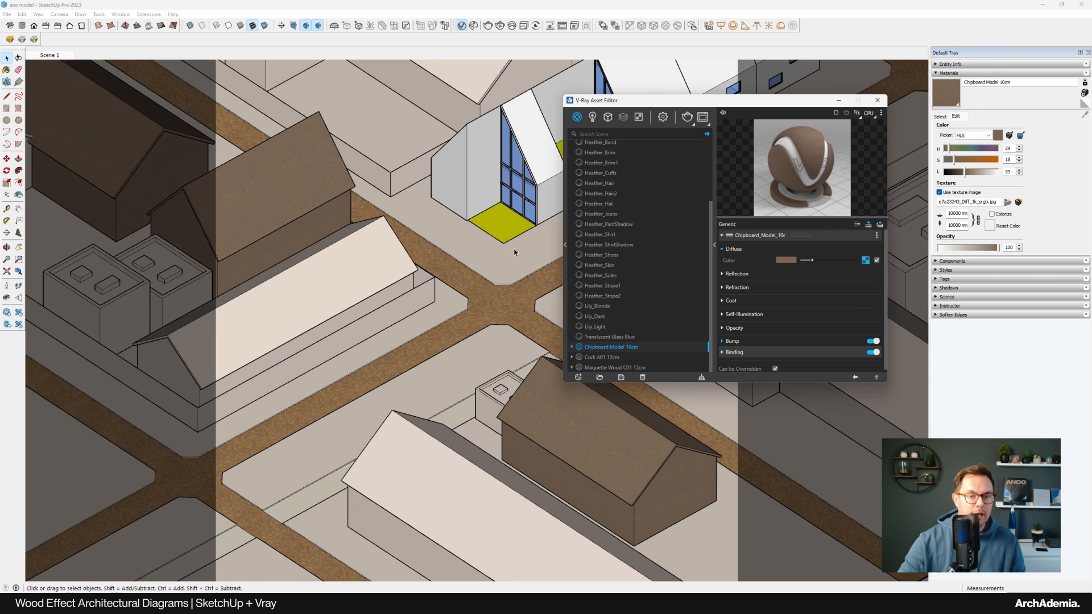
{"action": "scroll", "coordinate": [812, 321], "scroll_direction": "down", "scroll_amount": 1}
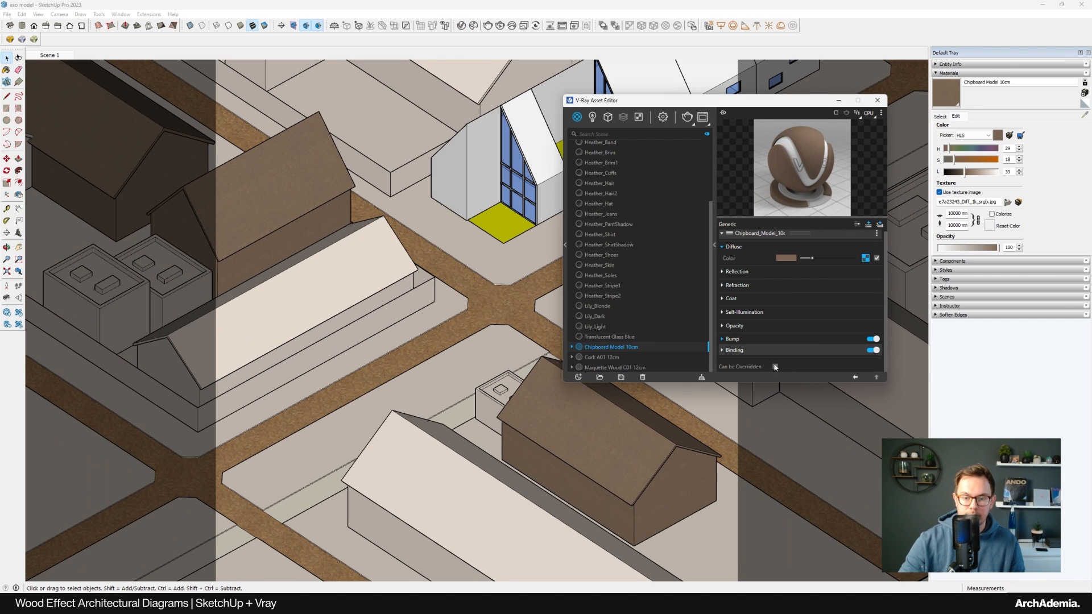
{"action": "left_click_drag", "start_coordinate": [619, 103], "coordinate": [809, 141]}
Compare the white main building with the one in the Instagram isometric reference image
{"action": "middle_click_drag", "start_coordinate": [627, 233], "coordinate": [484, 397], "text": "shift"}
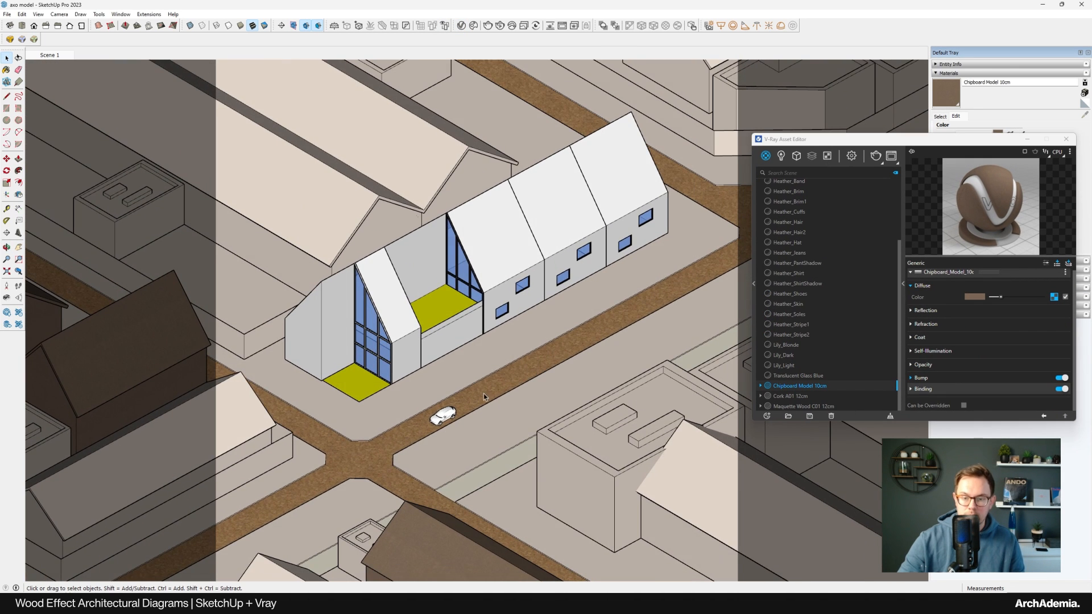
{"action": "scroll", "coordinate": [425, 423], "scroll_direction": "up", "scroll_amount": 2}
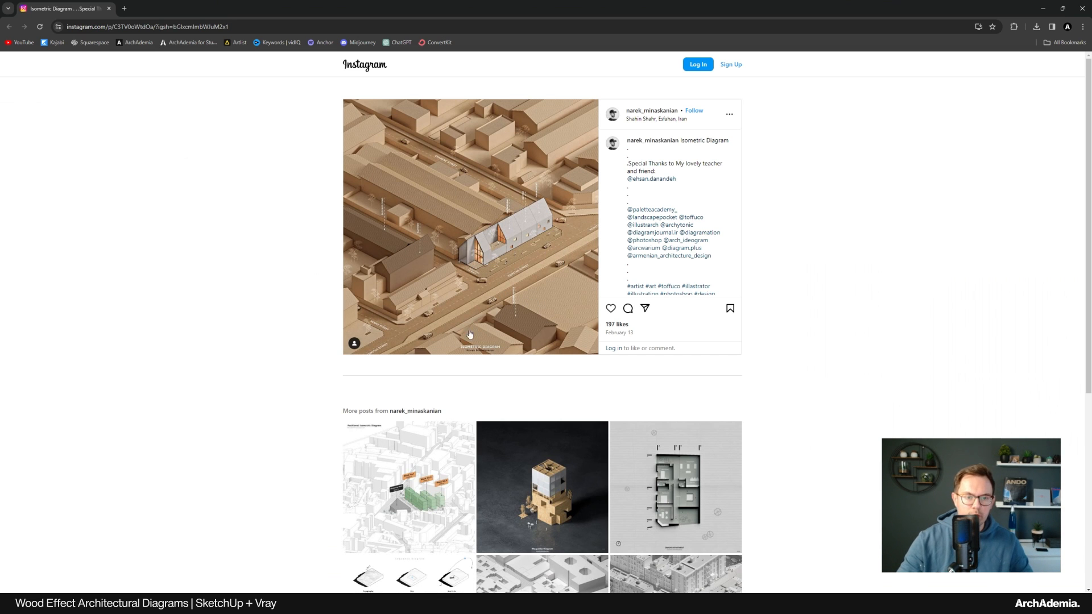
{"action": "left_click", "coordinate": [1041, 7]}
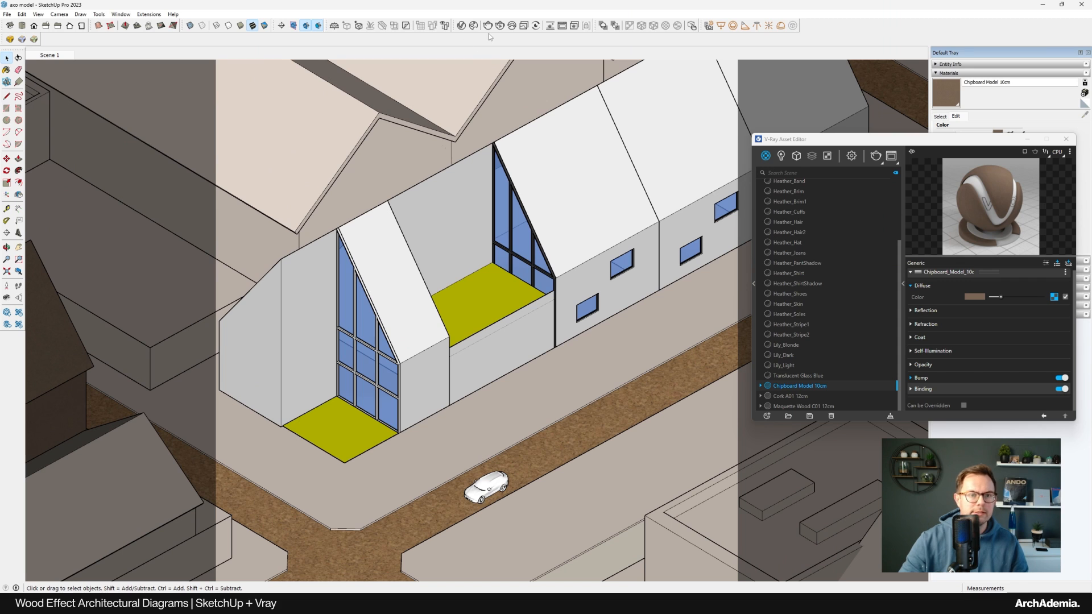
Browse the concrete materials in Chaos Cosmos and download Concrete Flooring H01 200cm
{"action": "left_click", "coordinate": [473, 25]}
{"action": "scroll", "coordinate": [174, 251], "scroll_direction": "up", "scroll_amount": 3}
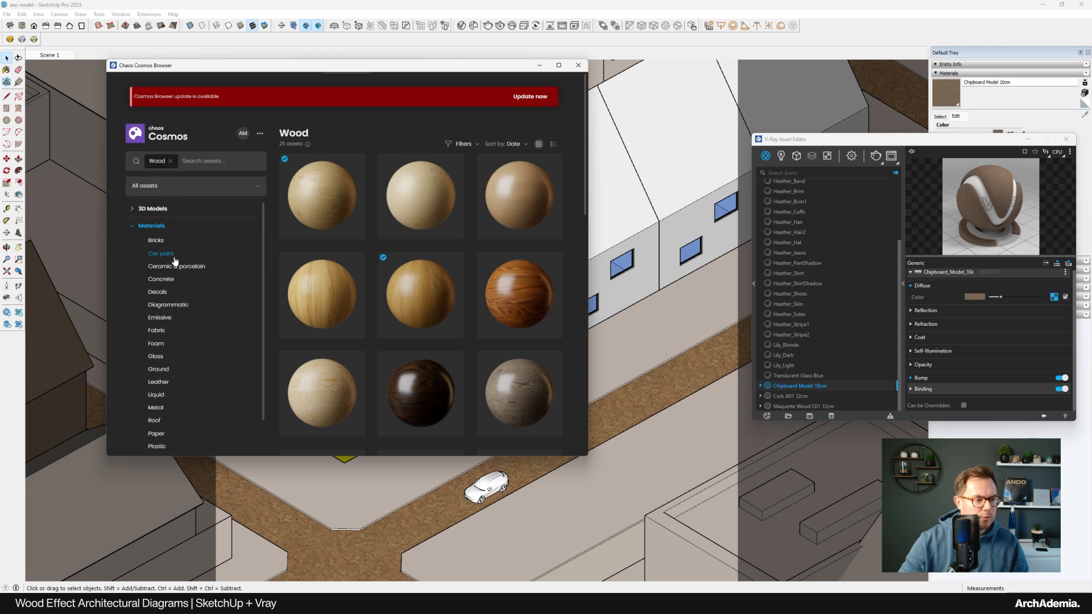
{"action": "left_click", "coordinate": [161, 279]}
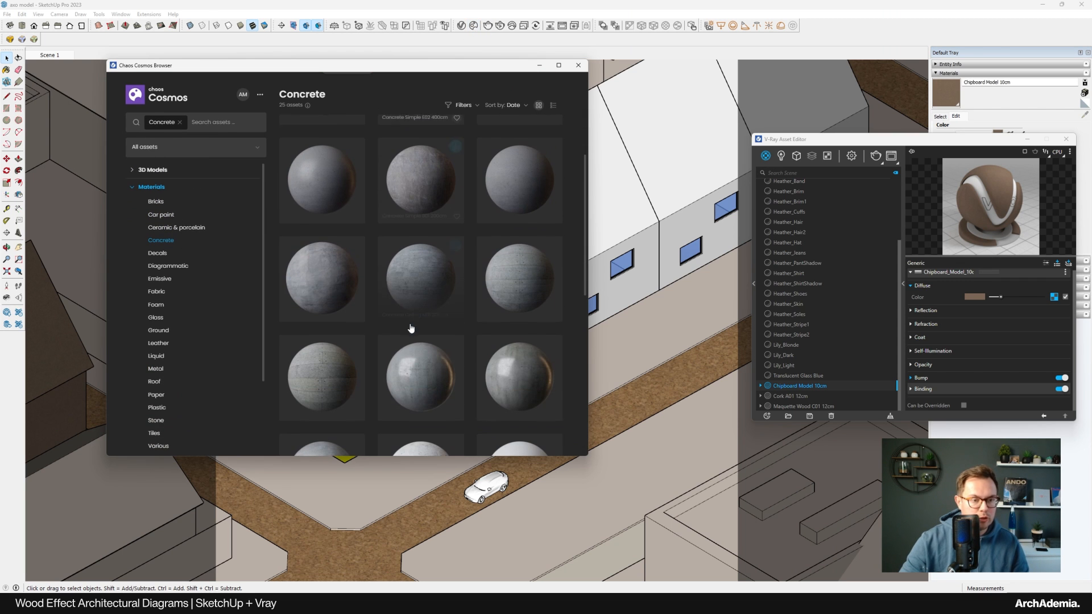
{"action": "scroll", "coordinate": [453, 271], "scroll_direction": "down", "scroll_amount": 3}
{"action": "scroll", "coordinate": [453, 290], "scroll_direction": "down", "scroll_amount": 3}
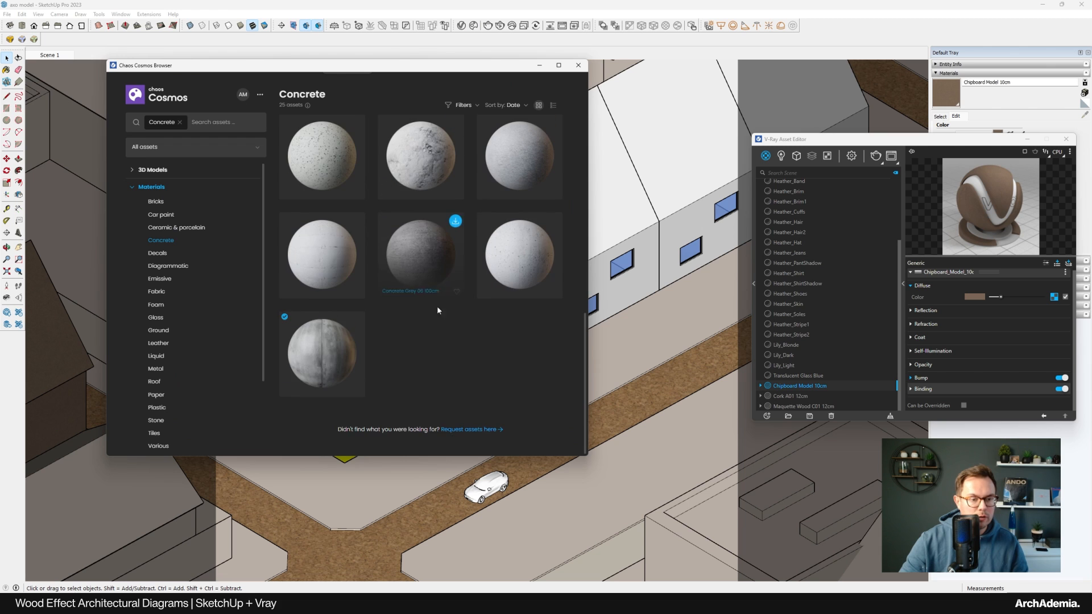
{"action": "scroll", "coordinate": [437, 308], "scroll_direction": "up", "scroll_amount": 5}
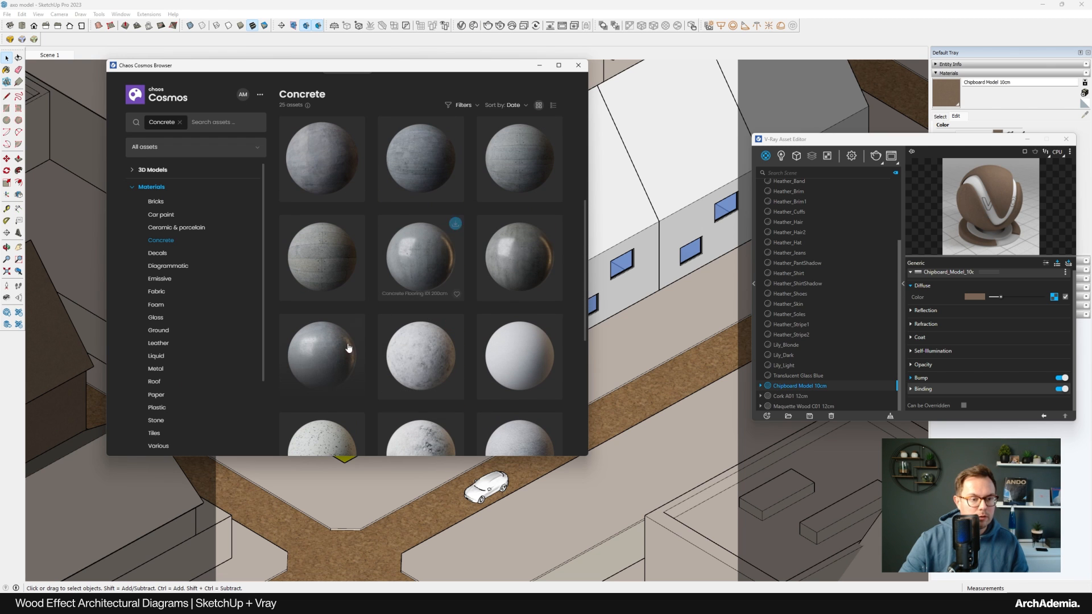
{"action": "left_click", "coordinate": [355, 326]}
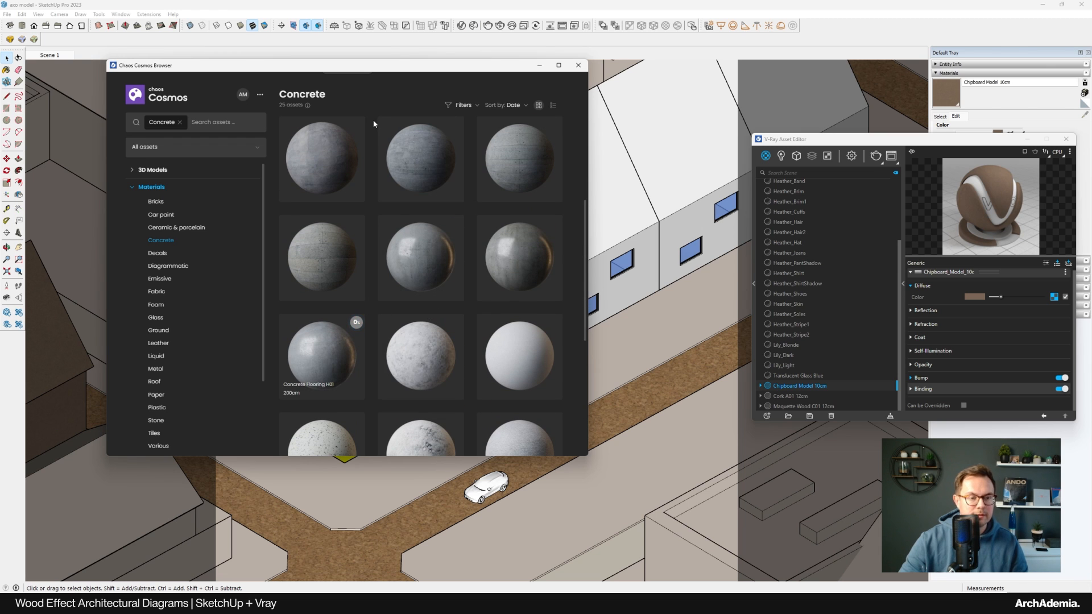
Open the white main building for editing and select its glazed gable end section
{"action": "left_click_drag", "start_coordinate": [296, 68], "coordinate": [775, 129]}
{"action": "left_click", "coordinate": [460, 308]}
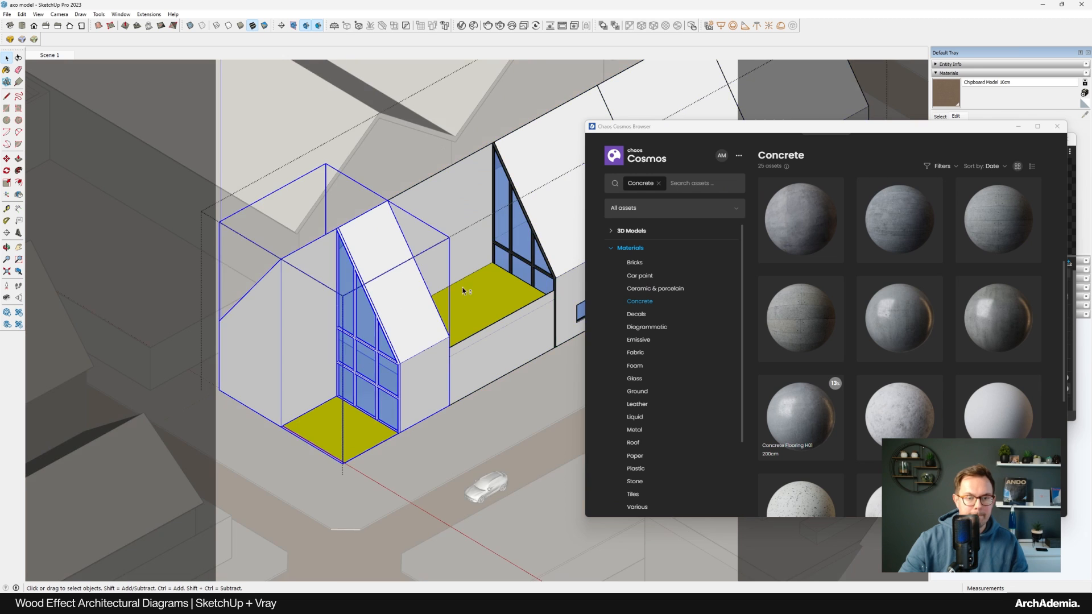
{"action": "scroll", "coordinate": [350, 368], "scroll_direction": "down", "scroll_amount": 3}
{"action": "scroll", "coordinate": [350, 367], "scroll_direction": "up", "scroll_amount": 1}
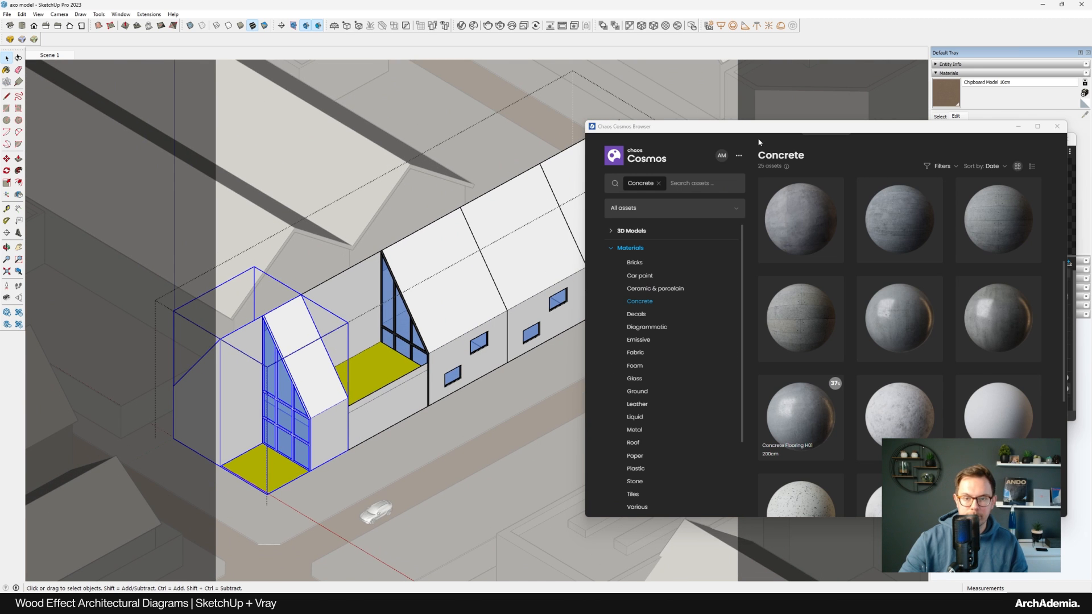
Import the downloaded Concrete Flooring H01 200cm material into the scene and close the Cosmos library
{"action": "left_click_drag", "start_coordinate": [670, 129], "coordinate": [419, 172]}
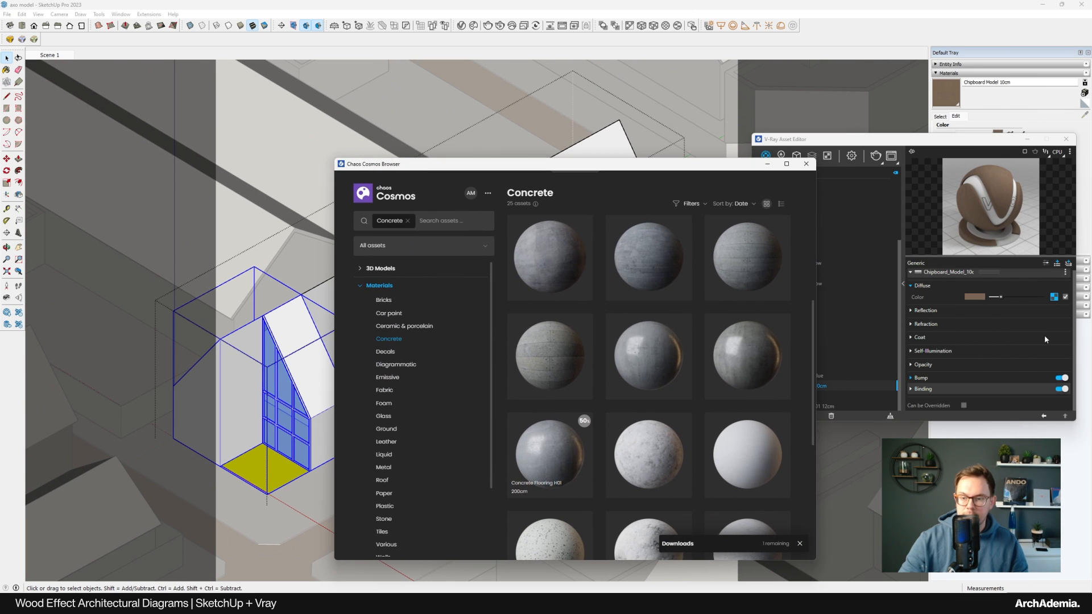
{"action": "left_click_drag", "start_coordinate": [928, 142], "coordinate": [932, 105]}
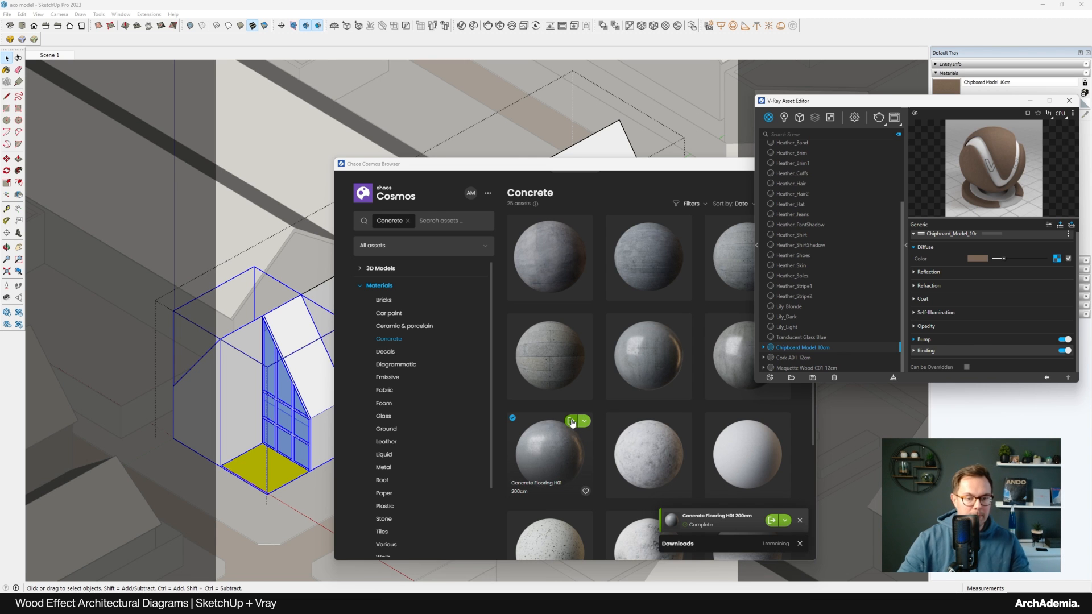
{"action": "left_click_drag", "start_coordinate": [708, 166], "coordinate": [605, 288]}
{"action": "left_click", "coordinate": [703, 287]}
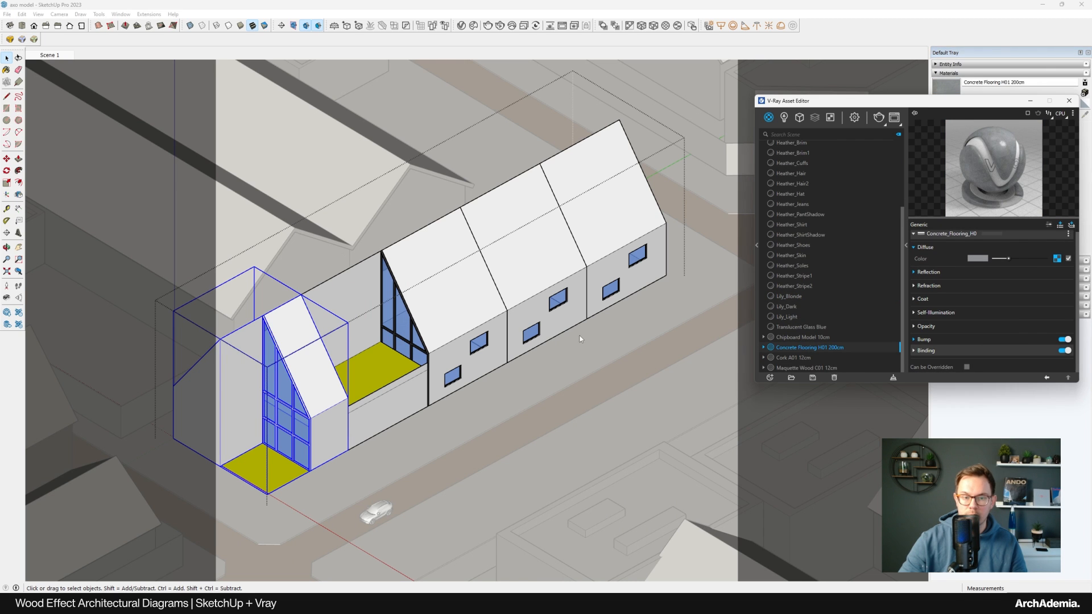
Paint all matching white walls and roofs of the main building with the Concrete Flooring H01 200cm material
{"action": "left_click", "coordinate": [523, 207]}
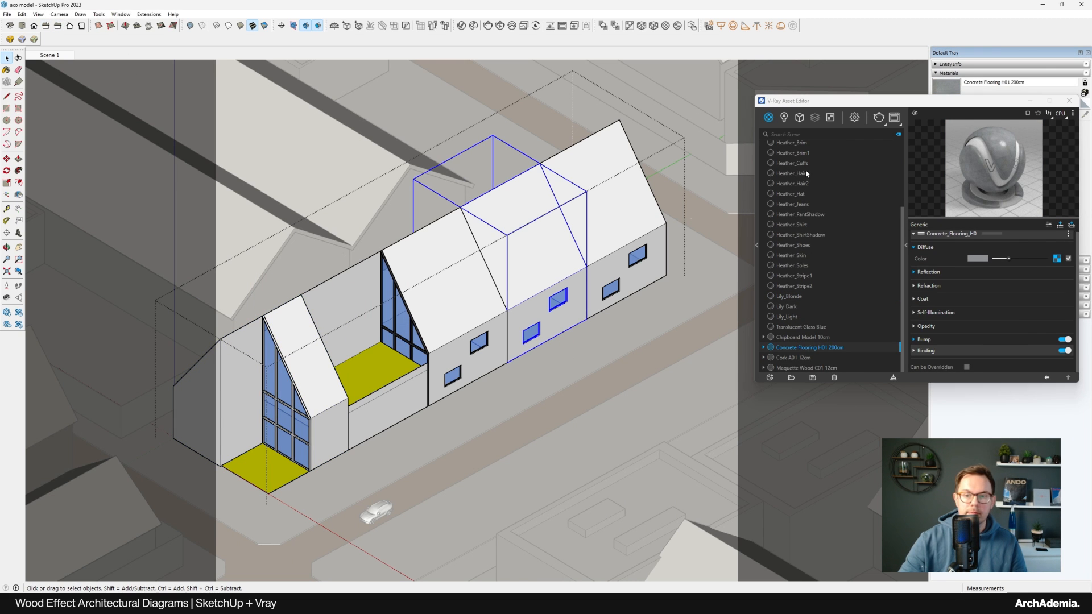
{"action": "left_click_drag", "start_coordinate": [838, 101], "coordinate": [751, 153]}
{"action": "left_click", "coordinate": [945, 94]}
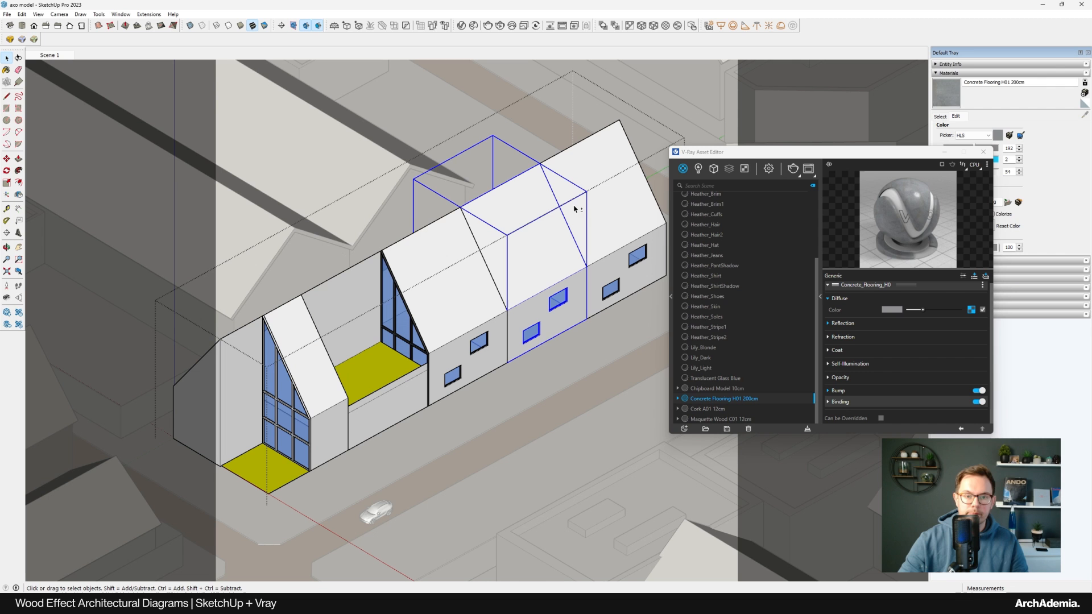
{"action": "left_click", "coordinate": [952, 102]}
{"action": "left_click", "coordinate": [615, 180], "text": "shift"}
{"action": "scroll", "coordinate": [491, 316], "scroll_direction": "up", "scroll_amount": 5}
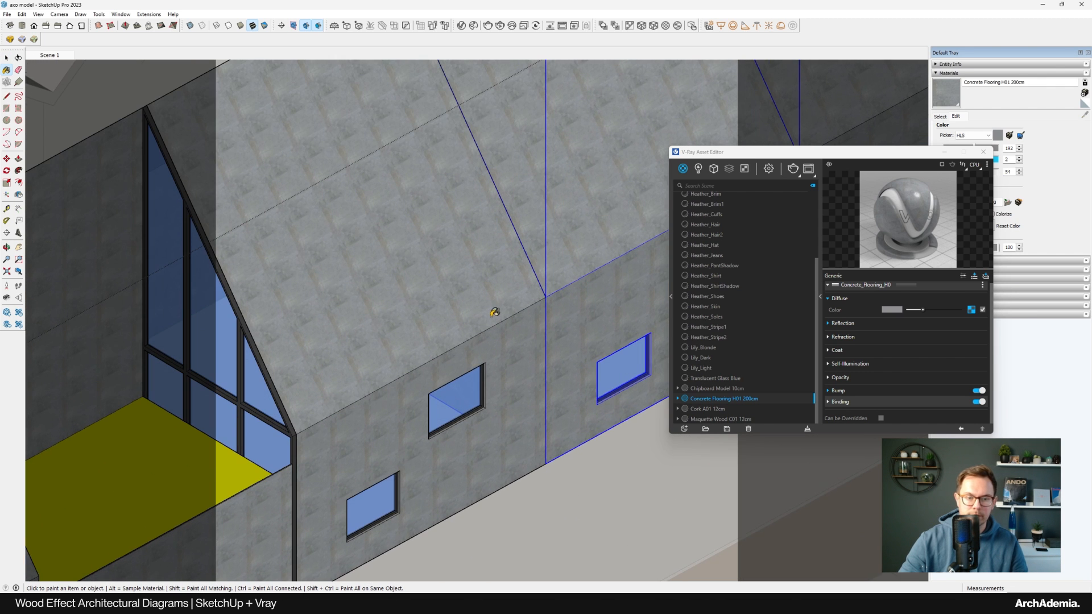
Set the concrete texture's width to 20000 mm, keeping its proportions
{"action": "left_click_drag", "start_coordinate": [921, 155], "coordinate": [807, 121]}
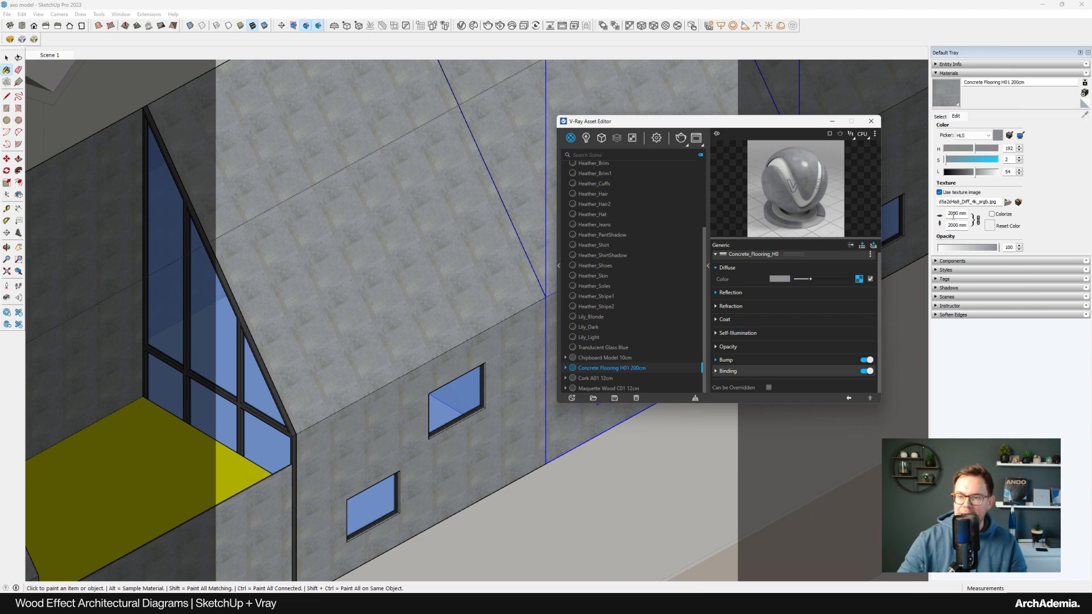
{"action": "left_click", "coordinate": [960, 215]}
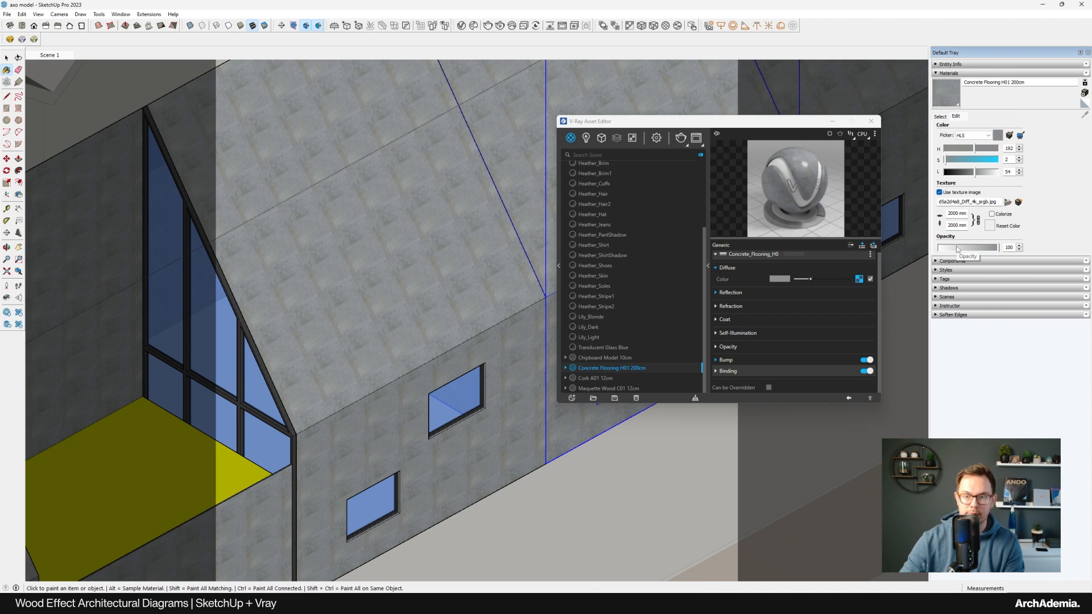
{"action": "left_click", "coordinate": [950, 213]}
{"action": "type", "text": "0"}
{"action": "key", "text": "Return"}
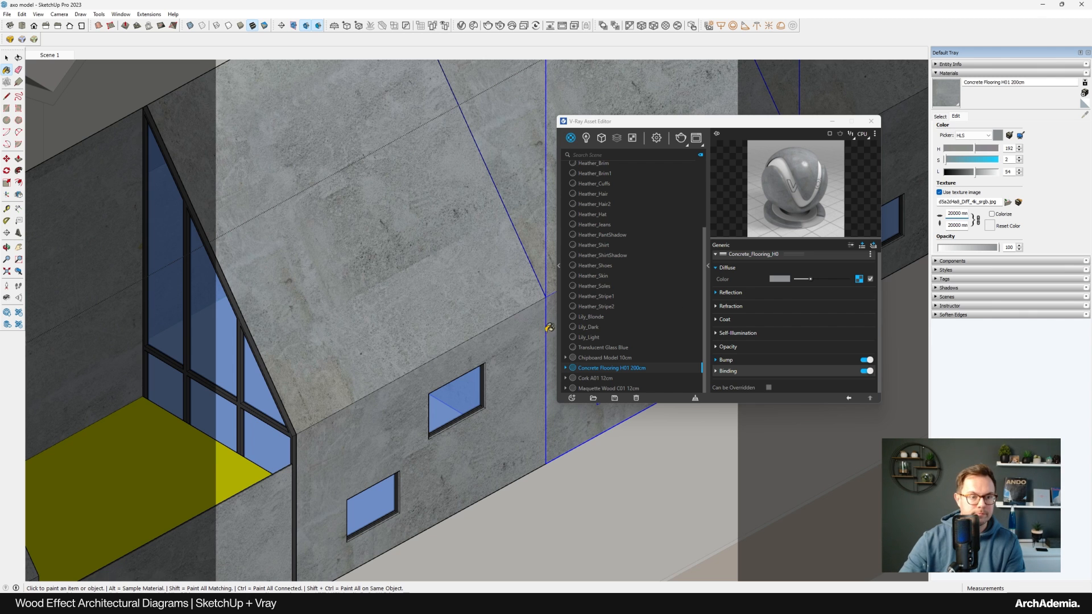
Brighten the concrete's diffuse bitmap by raising its Color Offset to light grey, and close the V-Ray Asset Editor
{"action": "scroll", "coordinate": [549, 328], "scroll_direction": "down", "scroll_amount": 10}
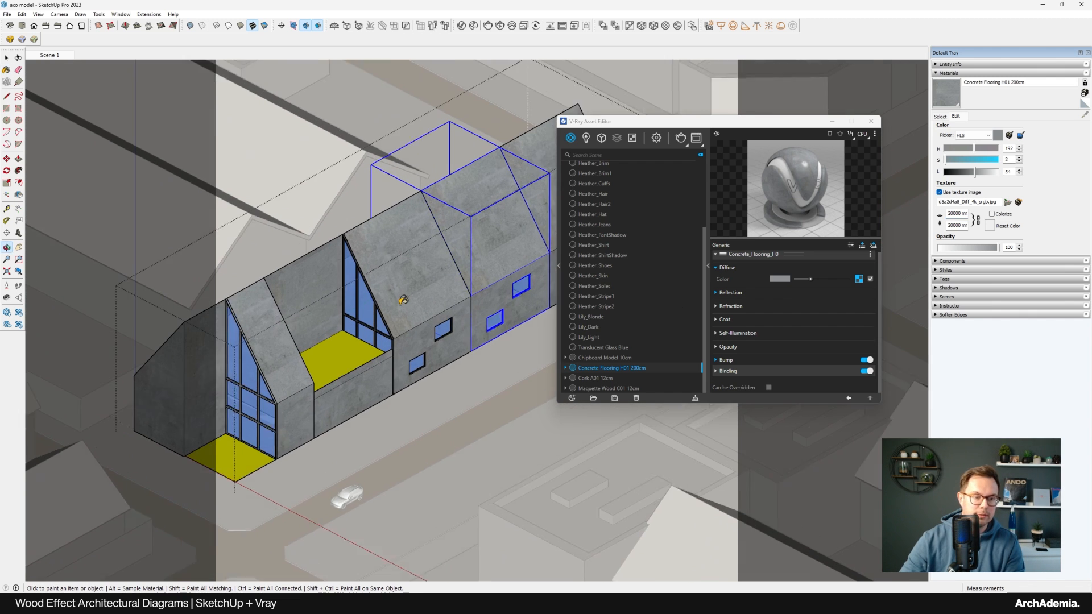
{"action": "scroll", "coordinate": [403, 299], "scroll_direction": "up", "scroll_amount": 1}
{"action": "left_click", "coordinate": [859, 279]}
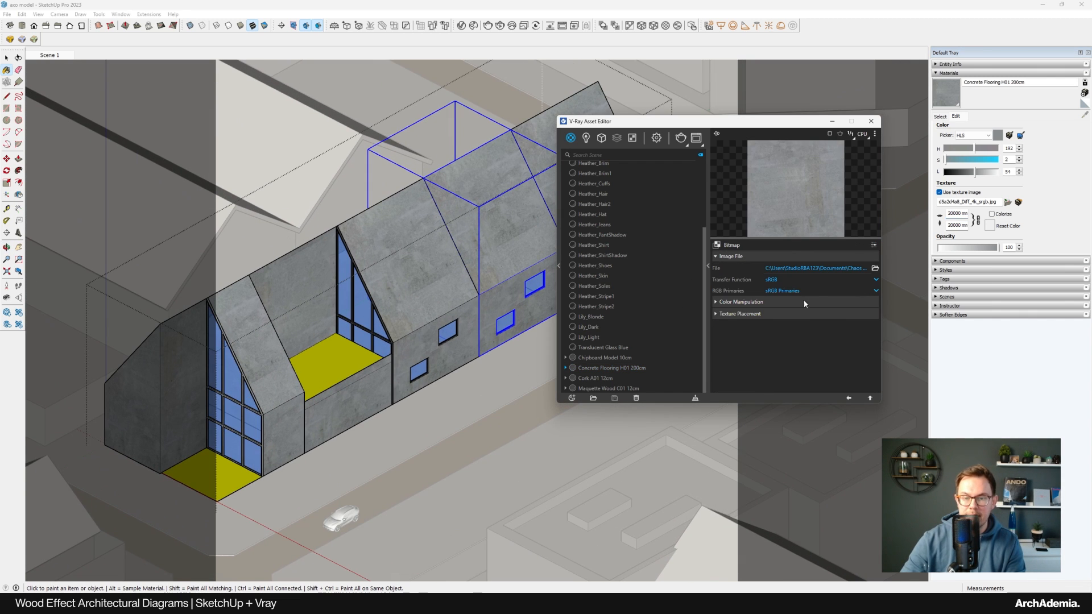
{"action": "left_click", "coordinate": [717, 303]}
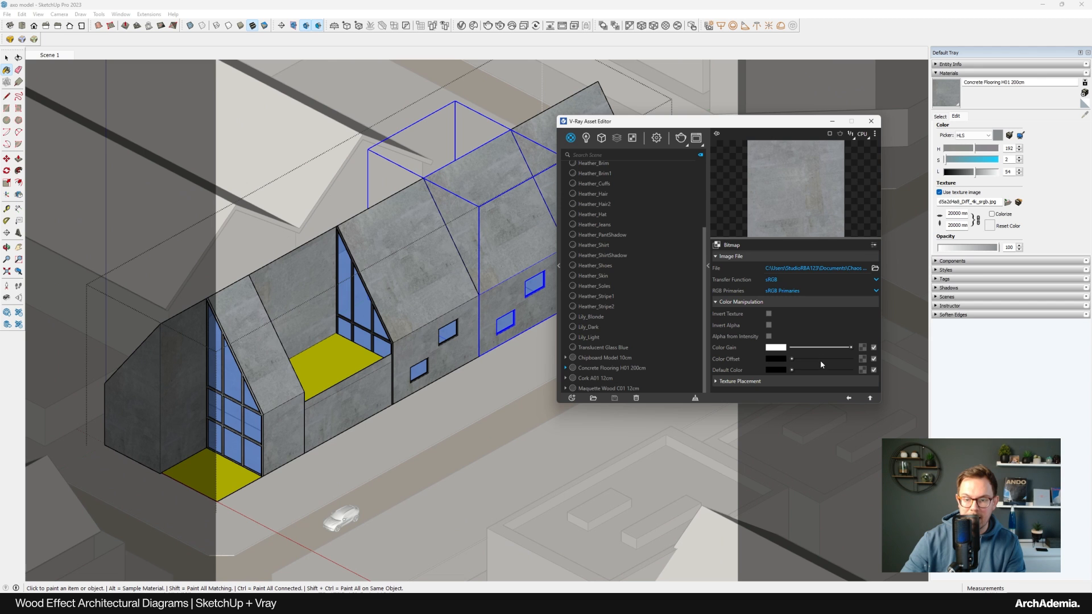
{"action": "left_click", "coordinate": [820, 359]}
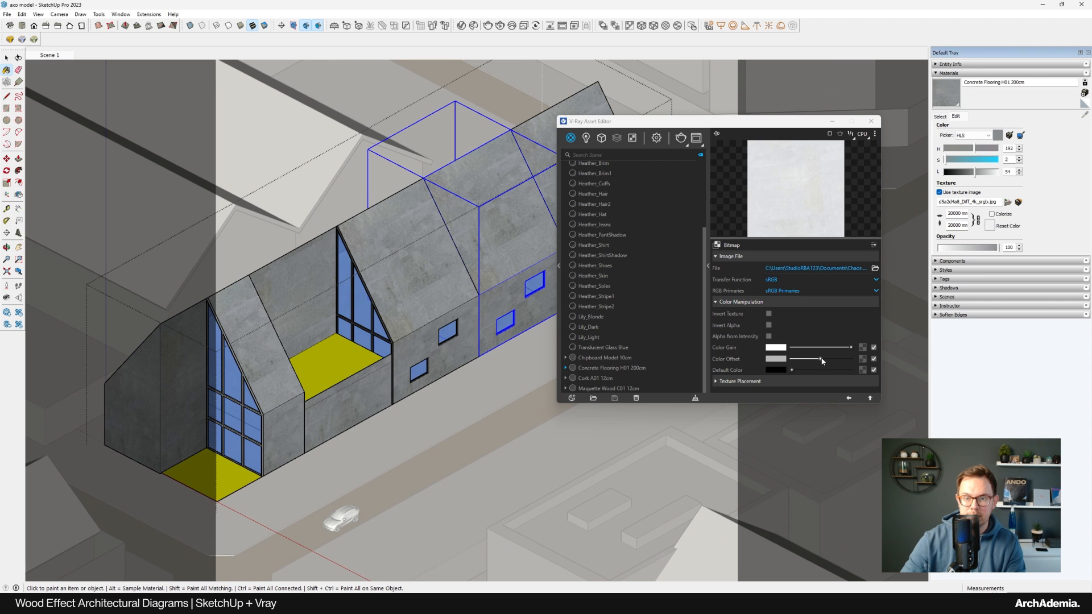
{"action": "left_click", "coordinate": [871, 121]}
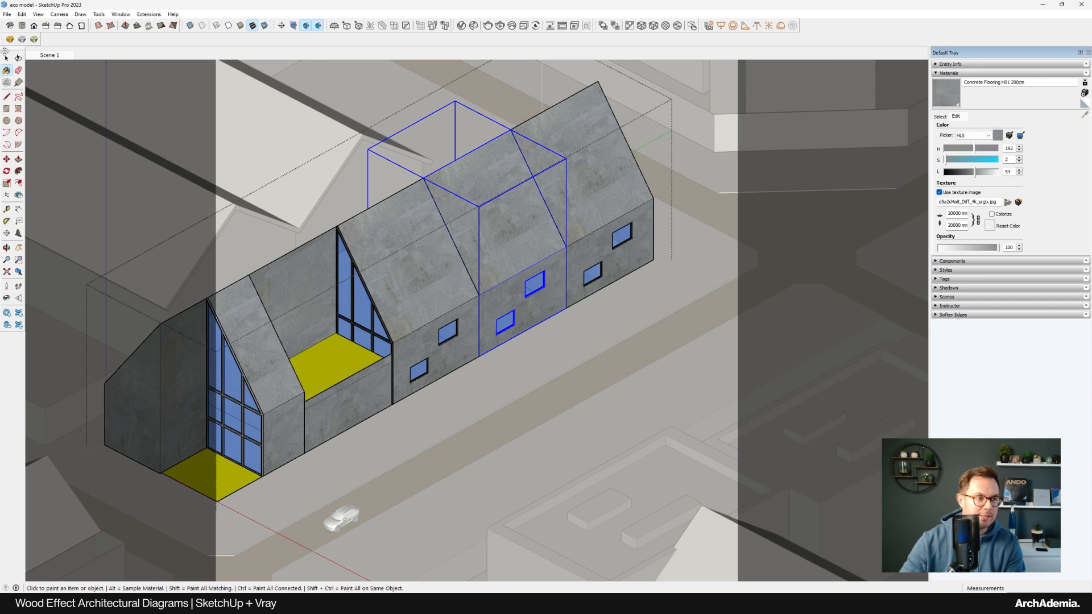
Leave the building's editing context, render the Scene 1 view with V-Ray and inspect the concrete building up close
{"action": "key", "text": "space"}
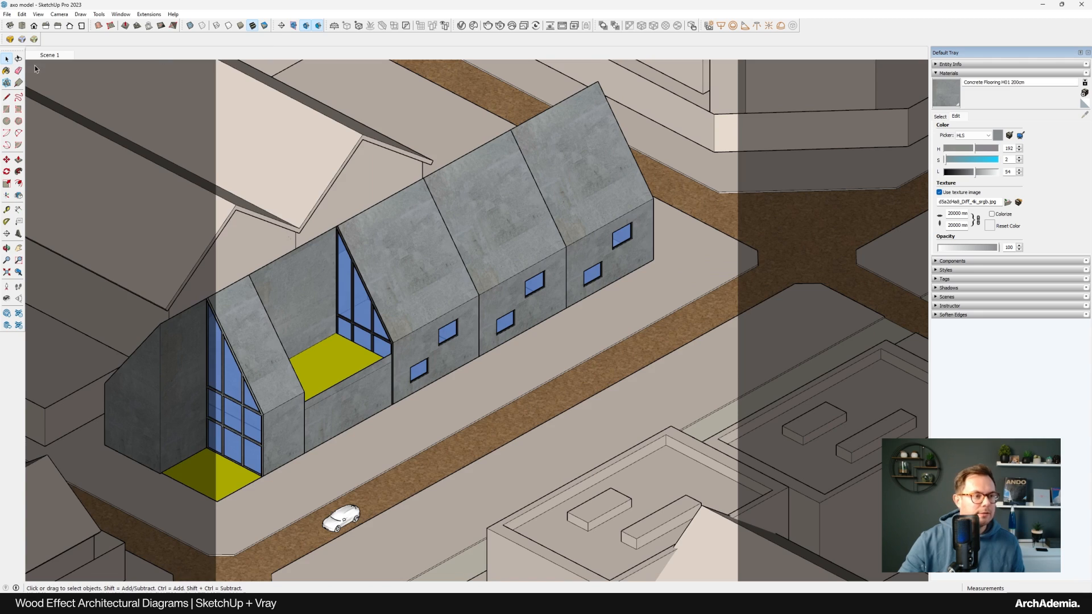
{"action": "left_click", "coordinate": [48, 55]}
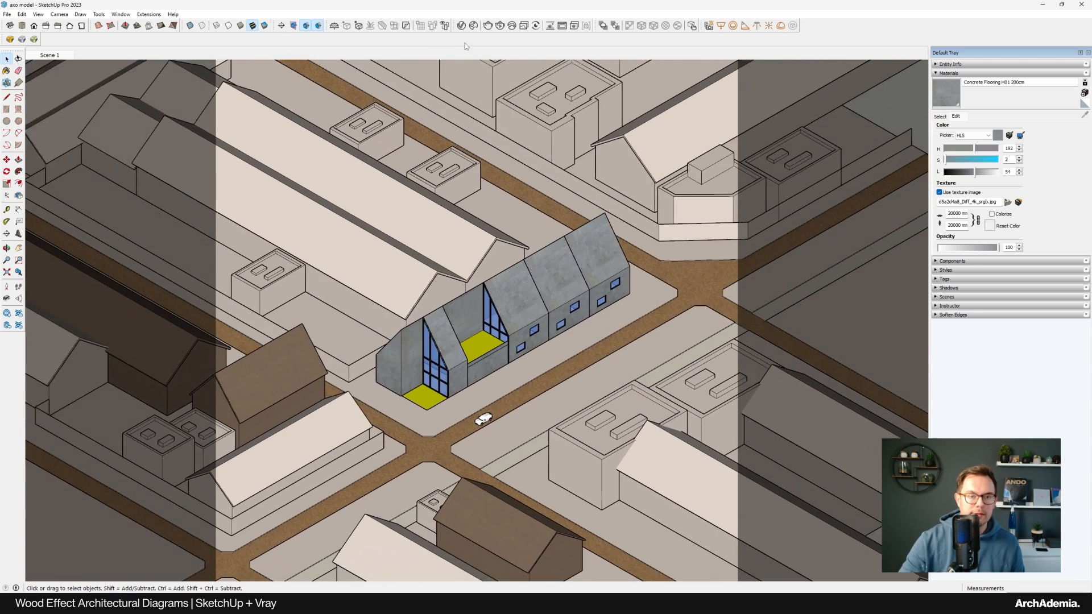
{"action": "left_click", "coordinate": [461, 26]}
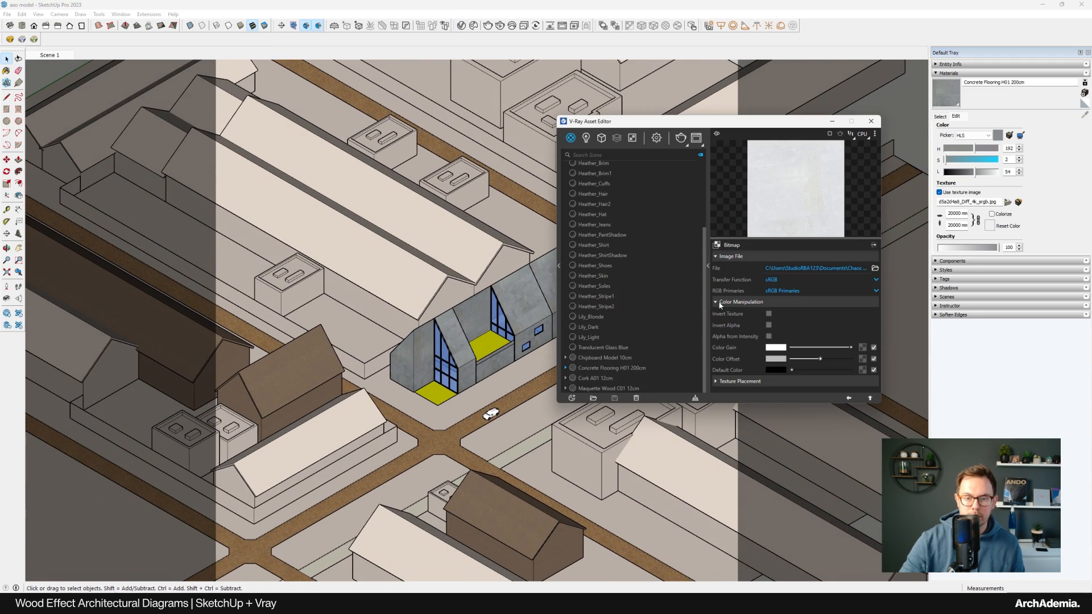
{"action": "left_click", "coordinate": [596, 366]}
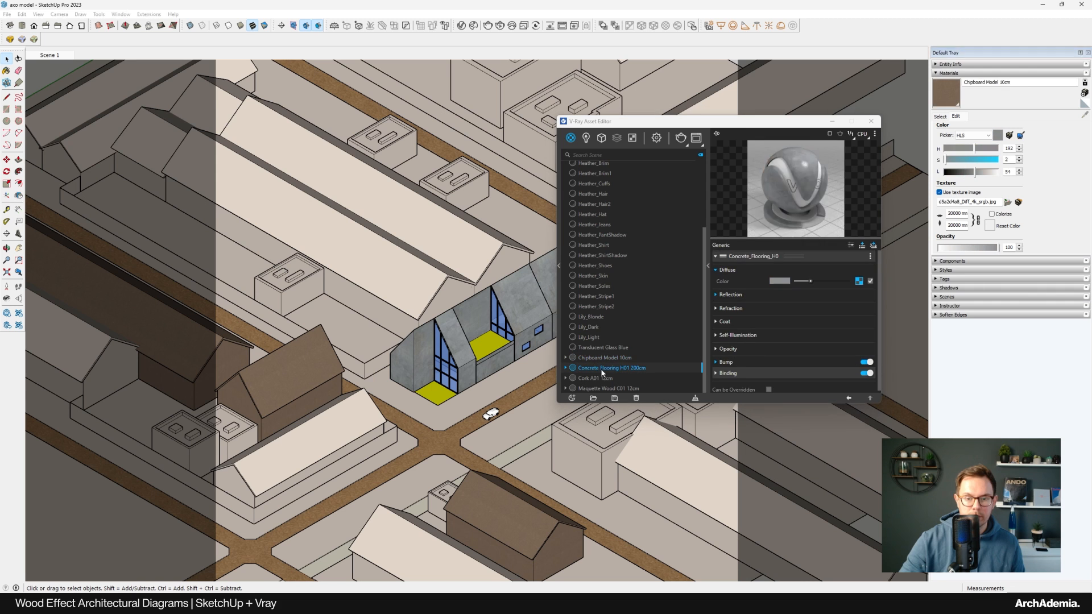
{"action": "left_click", "coordinate": [680, 139]}
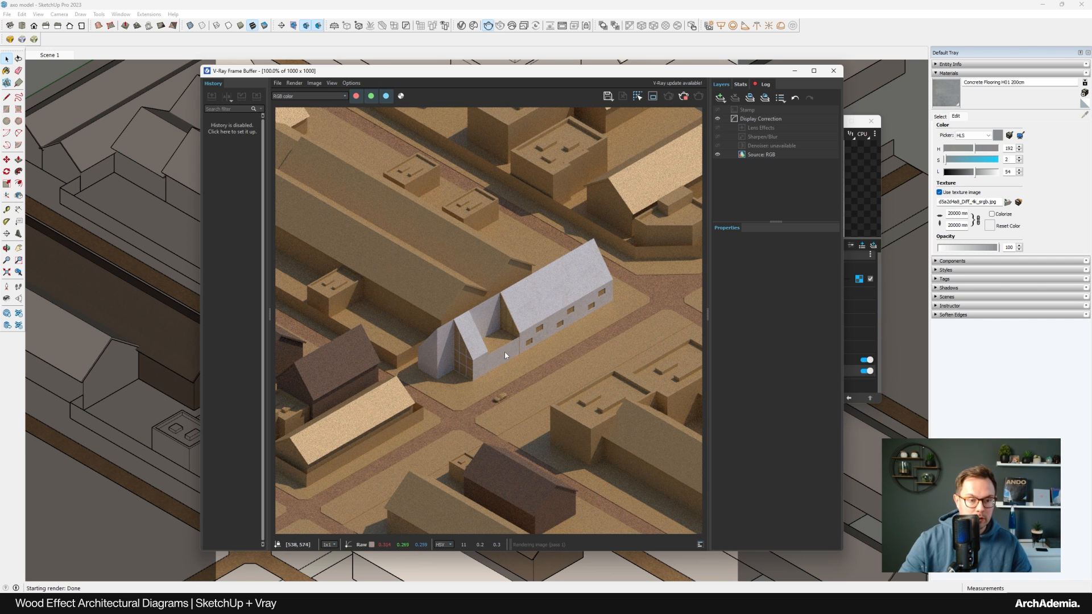
{"action": "scroll", "coordinate": [516, 360], "scroll_direction": "up", "scroll_amount": 3}
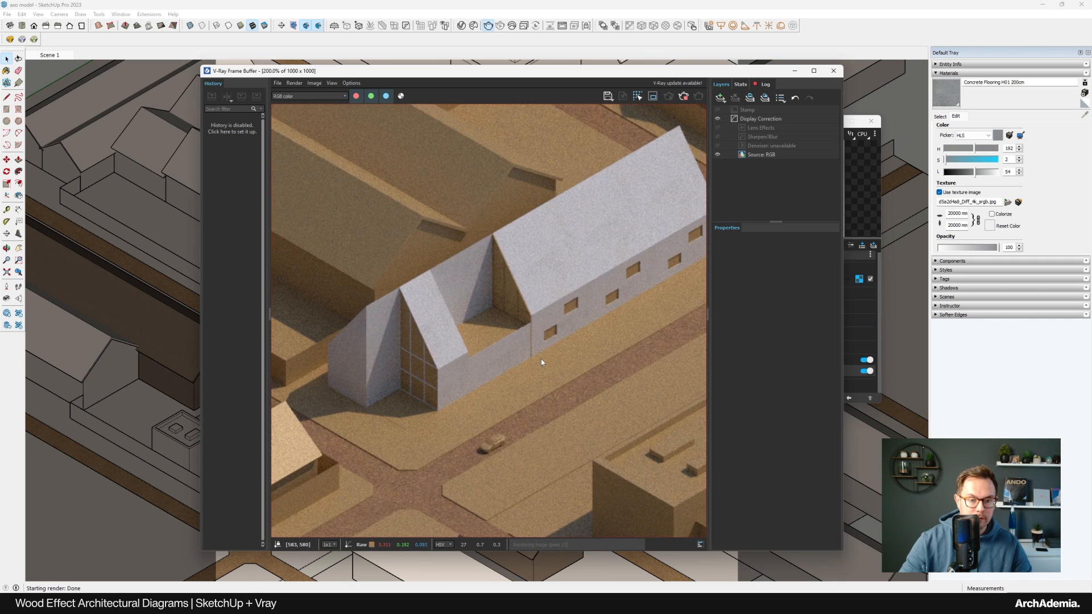
{"action": "scroll", "coordinate": [542, 362], "scroll_direction": "down", "scroll_amount": 3}
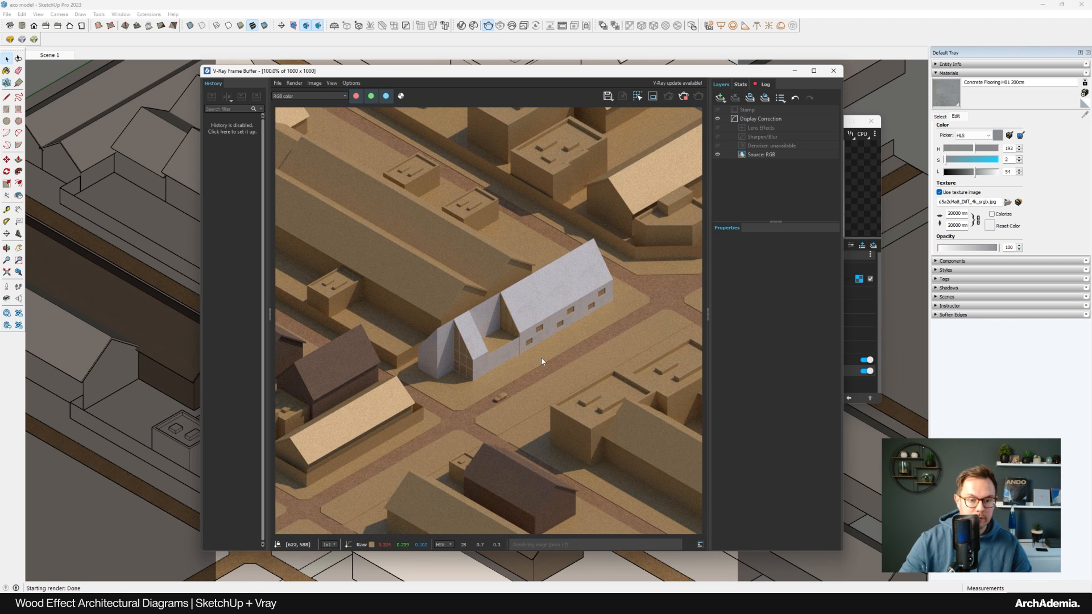
{"action": "left_click", "coordinate": [833, 73]}
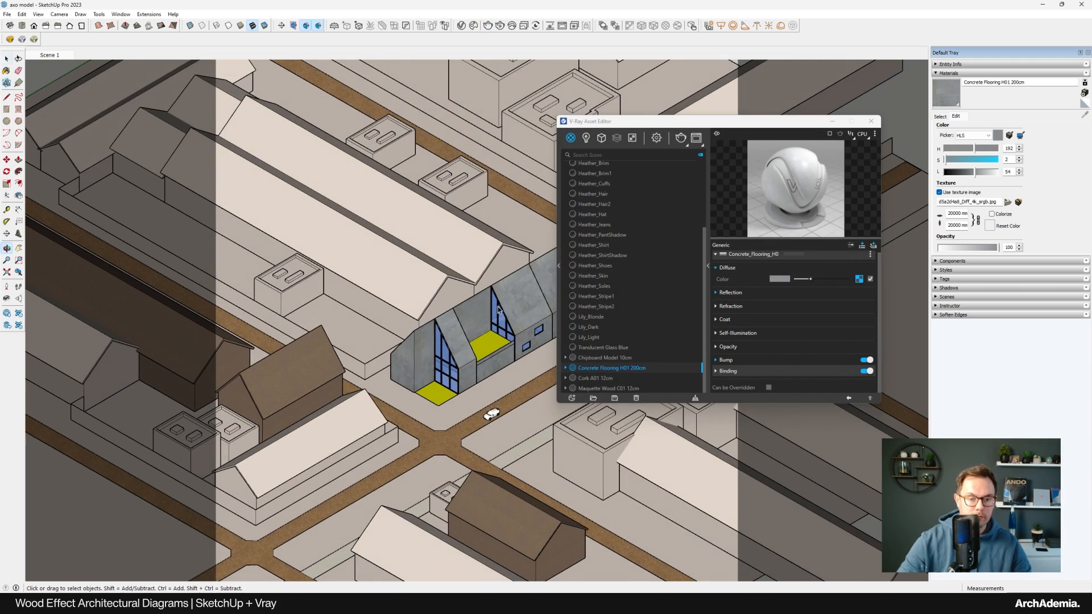
Sample the dark Color M07 material from the courtyard window frame and make it editable in V-Ray
{"action": "scroll", "coordinate": [468, 271], "scroll_direction": "up", "scroll_amount": 5}
{"action": "scroll", "coordinate": [468, 271], "scroll_direction": "down", "scroll_amount": 2}
{"action": "mouse_move", "coordinate": [358, 395]}
{"action": "middle_mouse_down", "text": "shift"}
{"action": "mouse_move", "coordinate": [421, 297]}
{"action": "mouse_move", "coordinate": [456, 278]}
{"action": "middle_mouse_up", "text": "shift"}
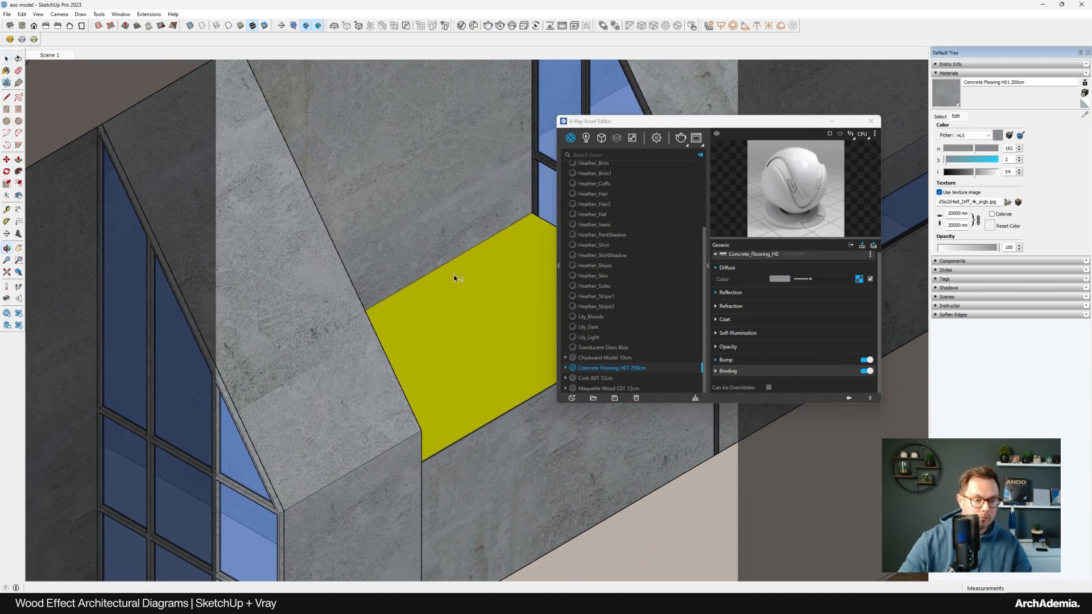
{"action": "left_click_drag", "start_coordinate": [618, 121], "coordinate": [711, 133]}
{"action": "scroll", "coordinate": [410, 333], "scroll_direction": "down", "scroll_amount": 3}
{"action": "scroll", "coordinate": [379, 434], "scroll_direction": "up", "scroll_amount": 1}
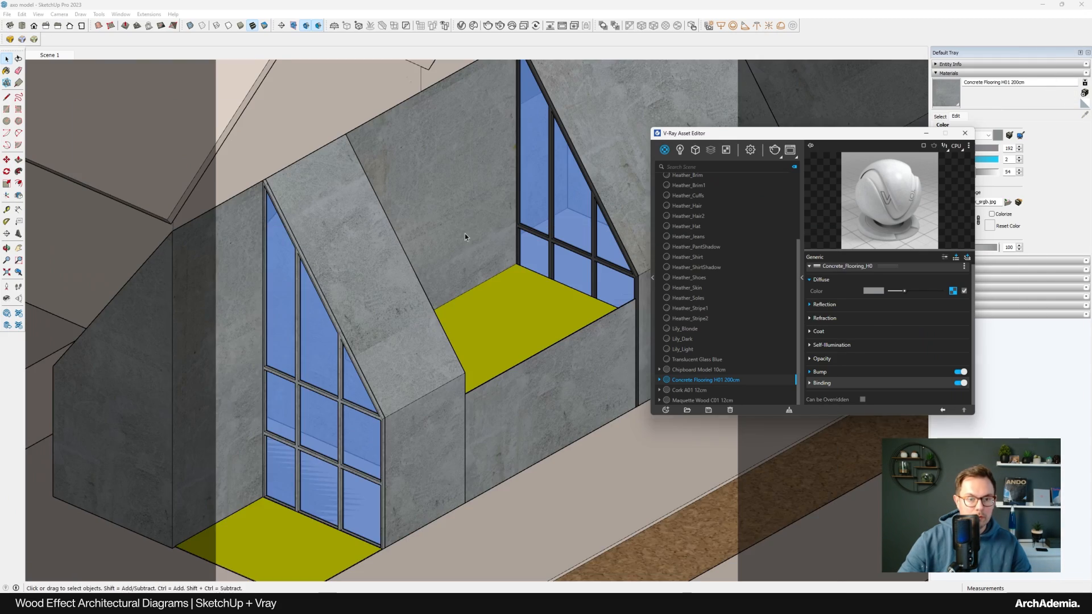
{"action": "scroll", "coordinate": [463, 237], "scroll_direction": "up", "scroll_amount": 3}
{"action": "scroll", "coordinate": [533, 269], "scroll_direction": "down", "scroll_amount": 2}
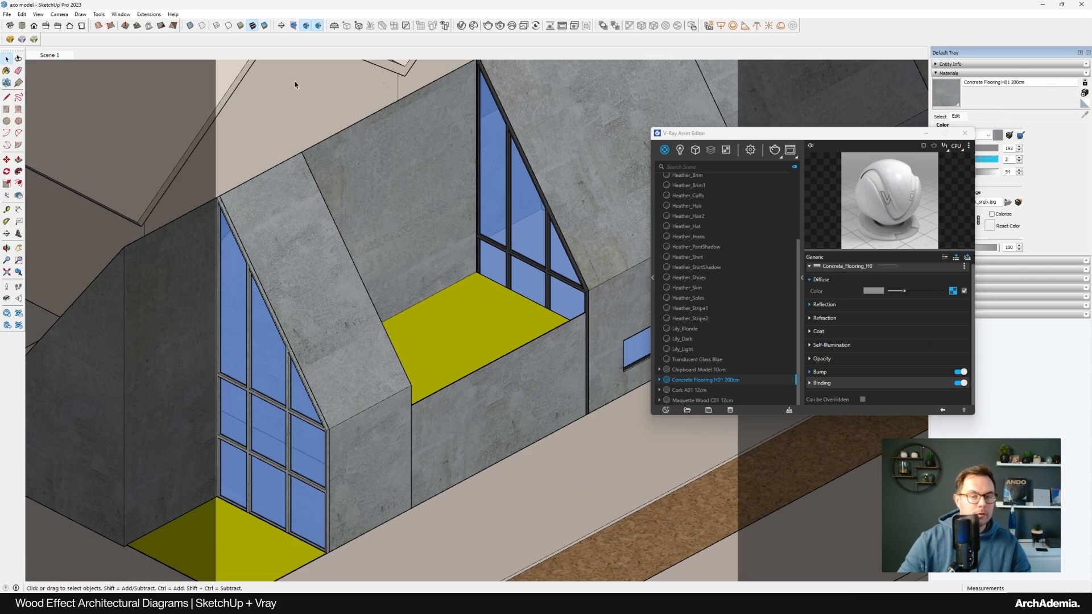
{"action": "left_click", "coordinate": [939, 116]}
{"action": "left_click", "coordinate": [1084, 114]}
{"action": "scroll", "coordinate": [591, 257], "scroll_direction": "up", "scroll_amount": 5}
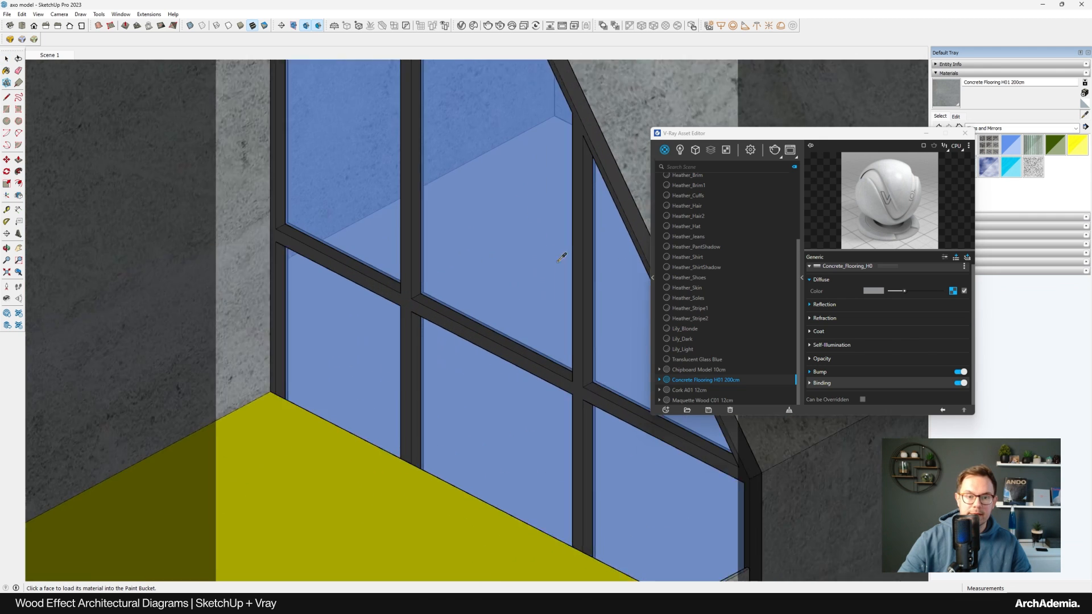
{"action": "left_click", "coordinate": [591, 258]}
{"action": "scroll", "coordinate": [591, 258], "scroll_direction": "down", "scroll_amount": 6}
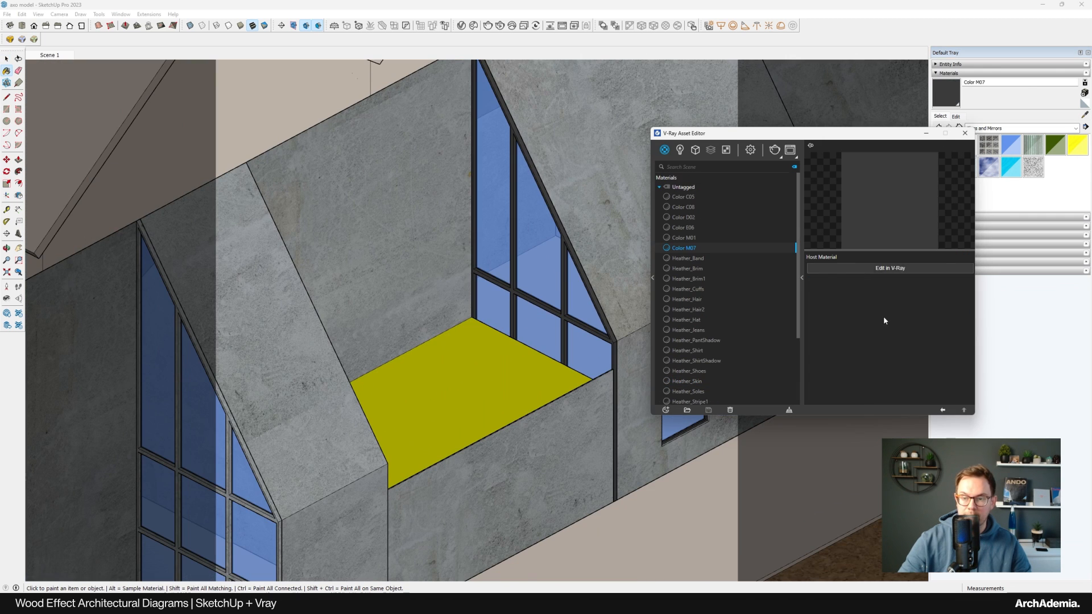
{"action": "scroll", "coordinate": [864, 364], "scroll_direction": "down", "scroll_amount": 1}
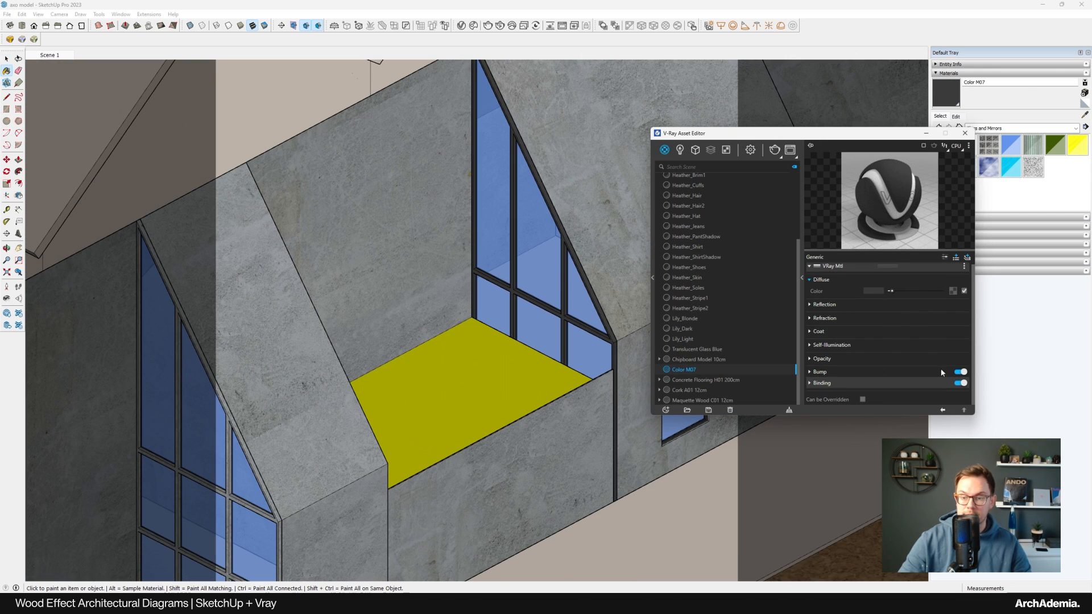
Make the Color M07 frame material metallic with Metalness 1 and Reflection Glossiness 0.5
{"action": "left_click", "coordinate": [819, 304]}
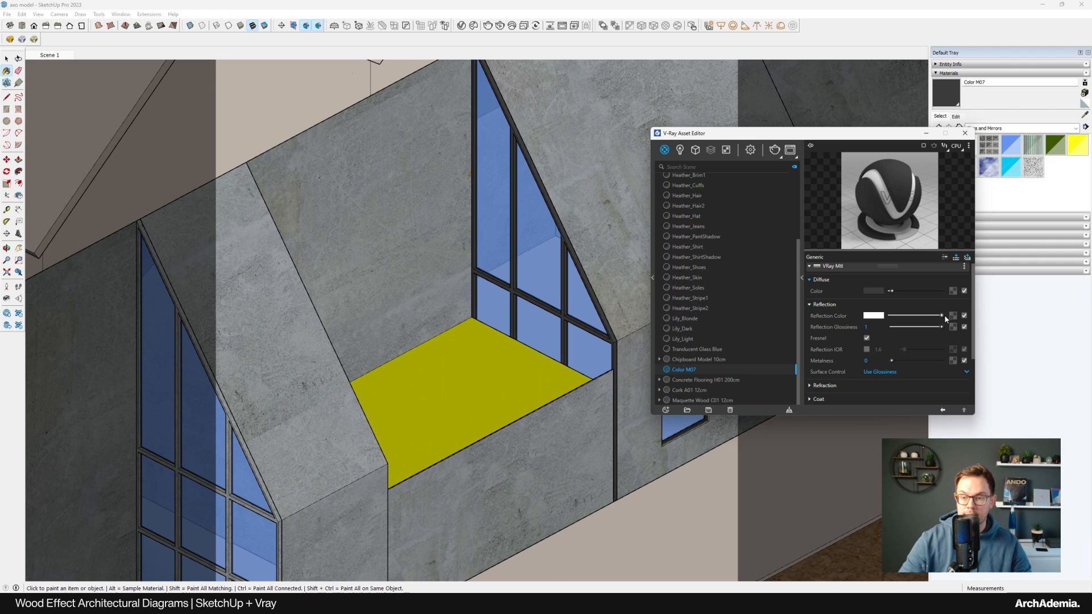
{"action": "left_click_drag", "start_coordinate": [894, 361], "coordinate": [954, 364]}
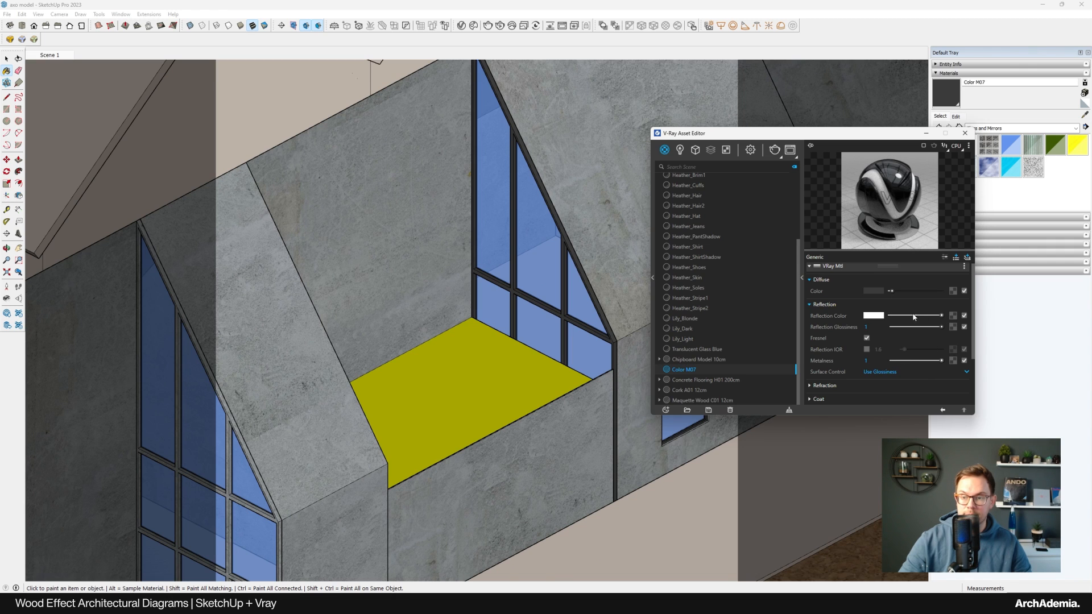
{"action": "type", "text": "0.5"}
{"action": "key", "text": "Return"}
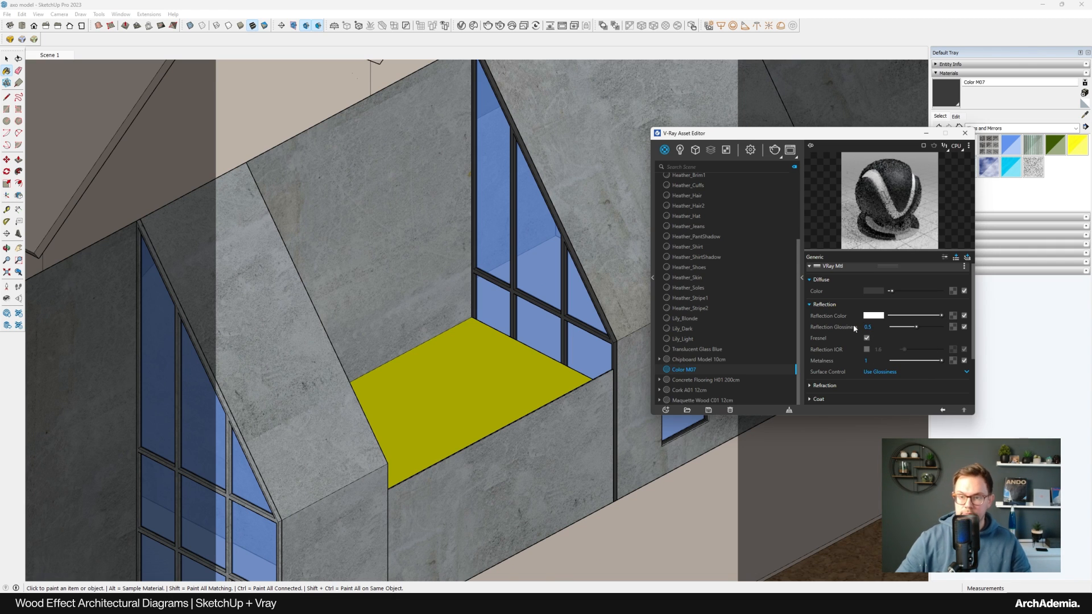
{"action": "key", "text": "space"}
Open the front gable glazing for editing and paint all its matching frame members with Color M07
{"action": "middle_click_drag", "start_coordinate": [240, 372], "coordinate": [436, 262], "text": "shift"}
{"action": "scroll", "coordinate": [425, 290], "scroll_direction": "up", "scroll_amount": 2}
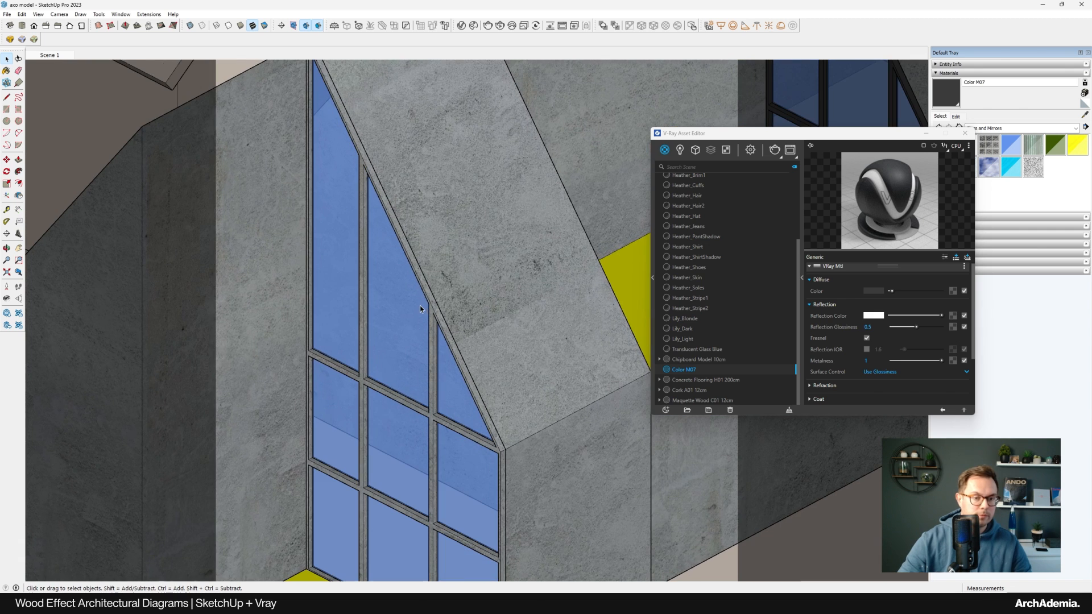
{"action": "left_click", "coordinate": [425, 289]}
{"action": "scroll", "coordinate": [424, 289], "scroll_direction": "up", "scroll_amount": 2}
{"action": "double_click", "coordinate": [421, 282]}
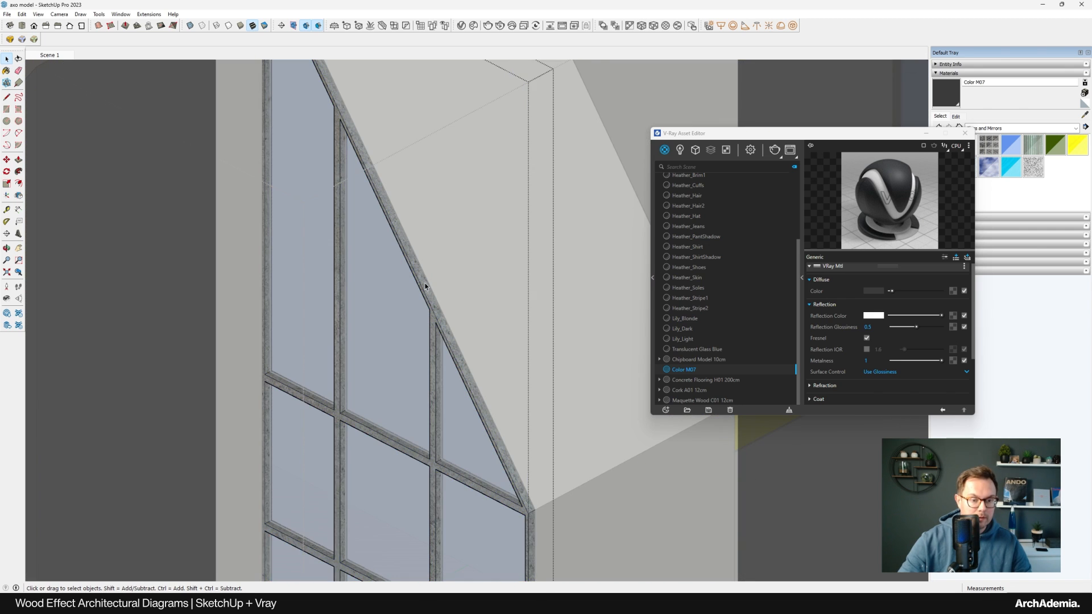
{"action": "left_click", "coordinate": [425, 286]}
{"action": "scroll", "coordinate": [425, 287], "scroll_direction": "up", "scroll_amount": 1}
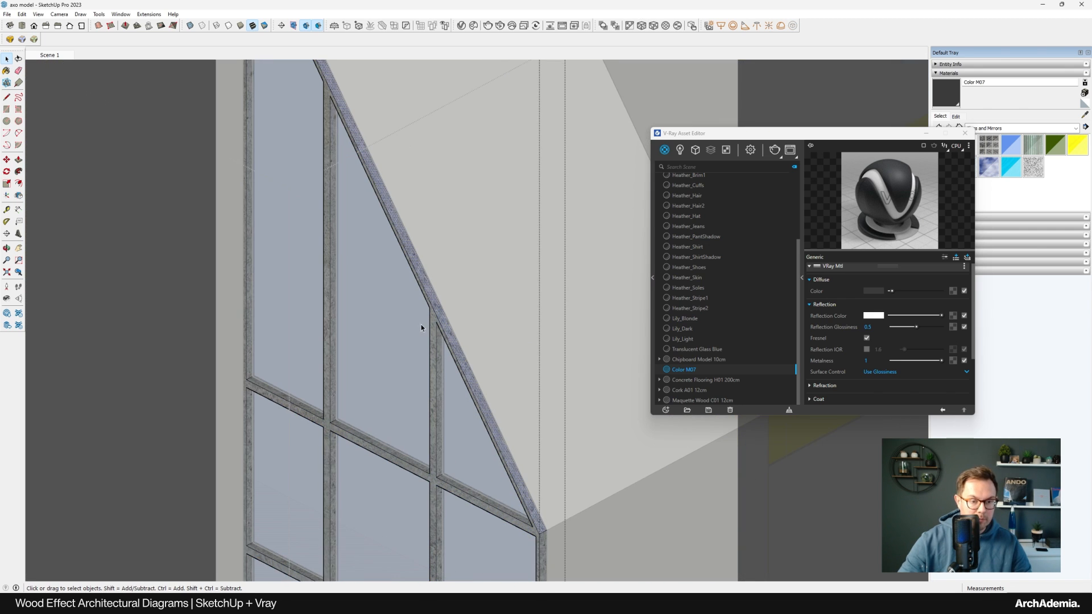
{"action": "left_click", "coordinate": [942, 98]}
{"action": "left_click", "coordinate": [442, 327]}
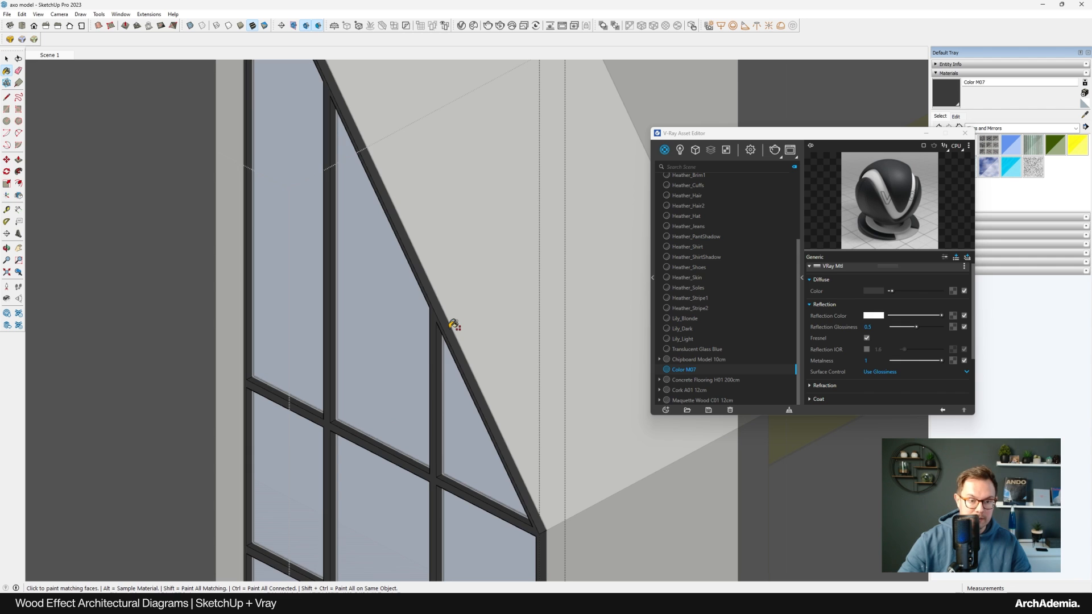
{"action": "key", "text": "space"}
Import the clear Glass material from the Glass category of the Chaos Cosmos library
{"action": "scroll", "coordinate": [459, 294], "scroll_direction": "down", "scroll_amount": 2}
{"action": "scroll", "coordinate": [459, 294], "scroll_direction": "down", "scroll_amount": 3}
{"action": "left_click", "coordinate": [474, 26]}
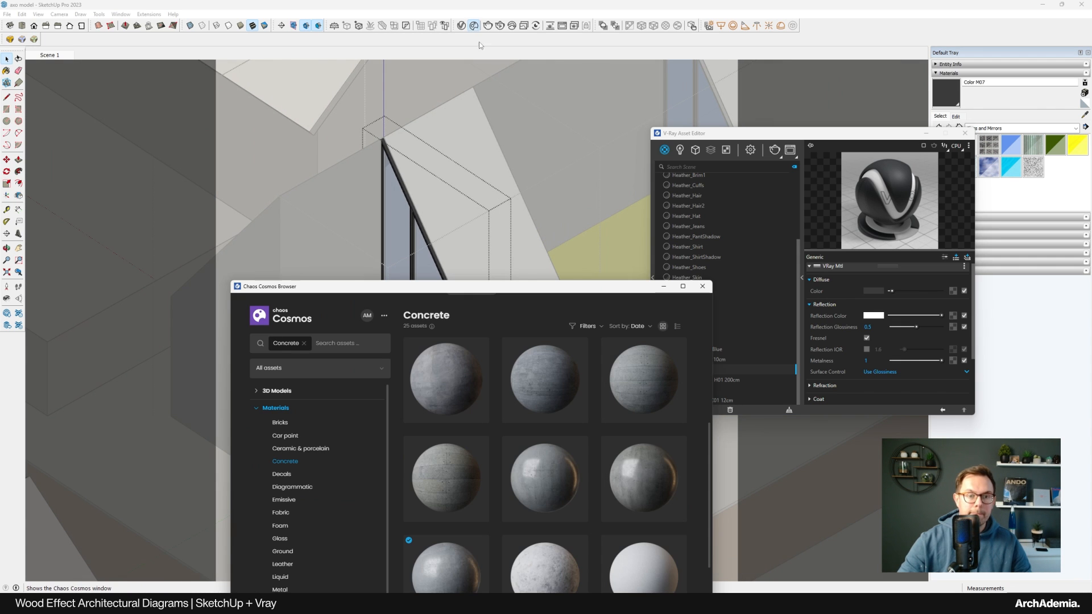
{"action": "left_click_drag", "start_coordinate": [324, 290], "coordinate": [333, 111]}
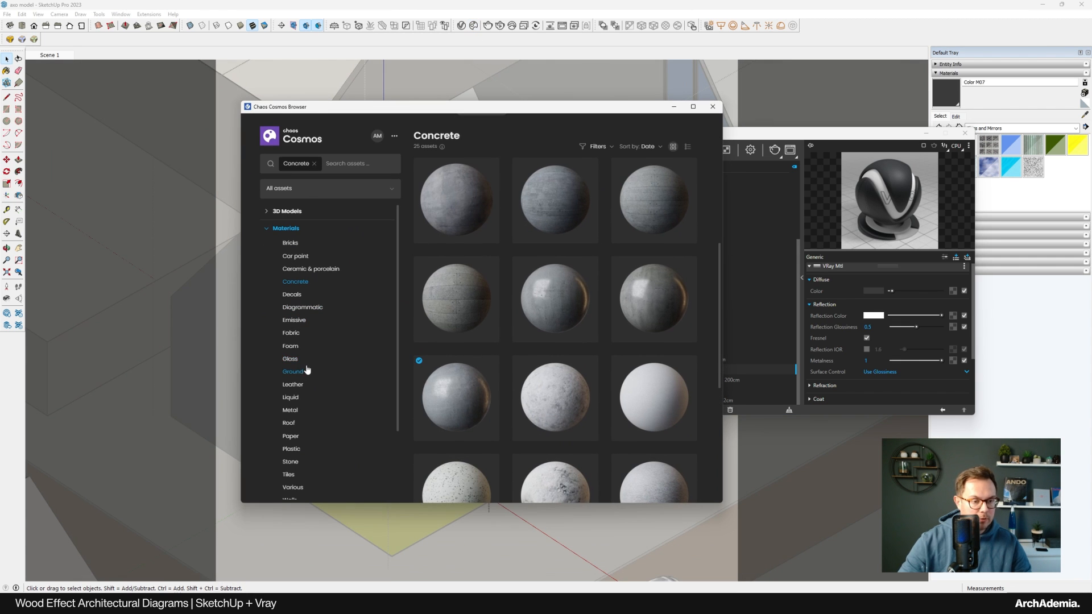
{"action": "left_click", "coordinate": [291, 359]}
{"action": "scroll", "coordinate": [468, 284], "scroll_direction": "down", "scroll_amount": 2}
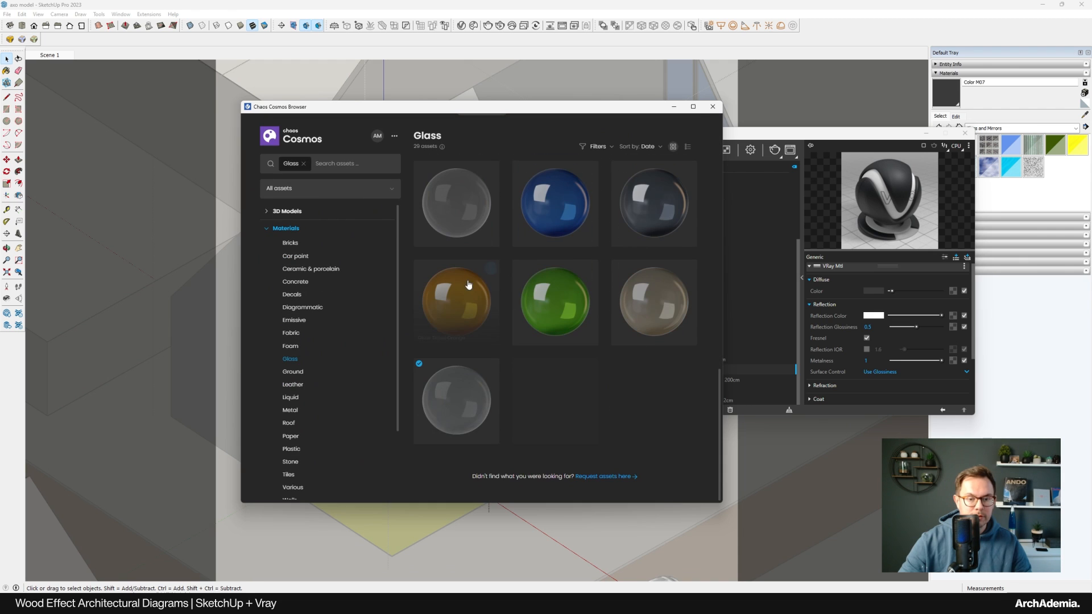
{"action": "left_click", "coordinate": [491, 367]}
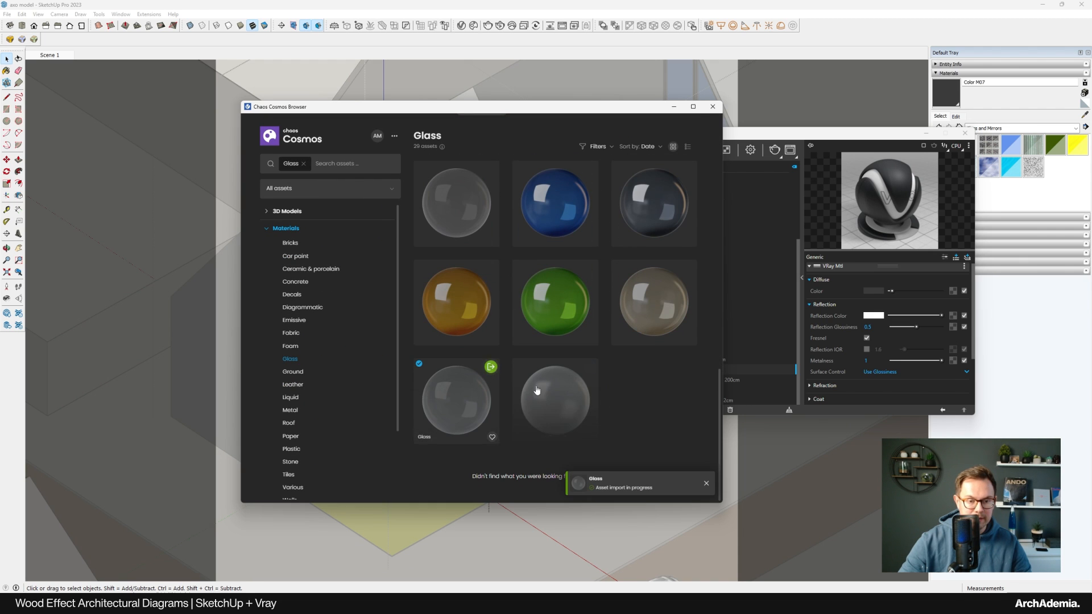
{"action": "left_click", "coordinate": [712, 107]}
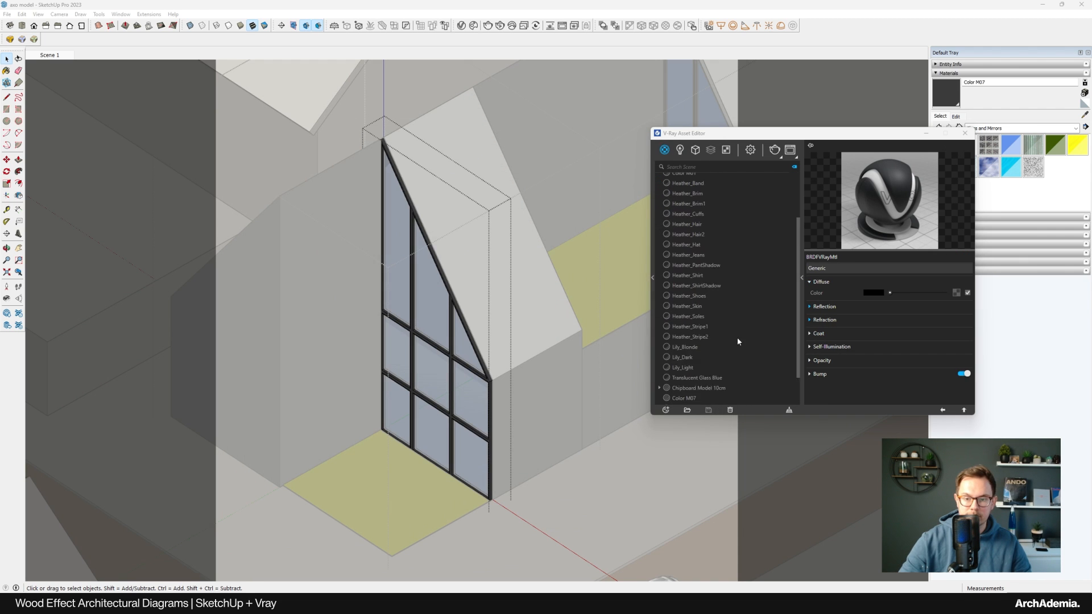
Select the imported Glass material in V-Ray and turn off Can be Overridden
{"action": "scroll", "coordinate": [737, 341], "scroll_direction": "down", "scroll_amount": 1}
{"action": "left_click", "coordinate": [712, 319]}
{"action": "left_click", "coordinate": [678, 391]}
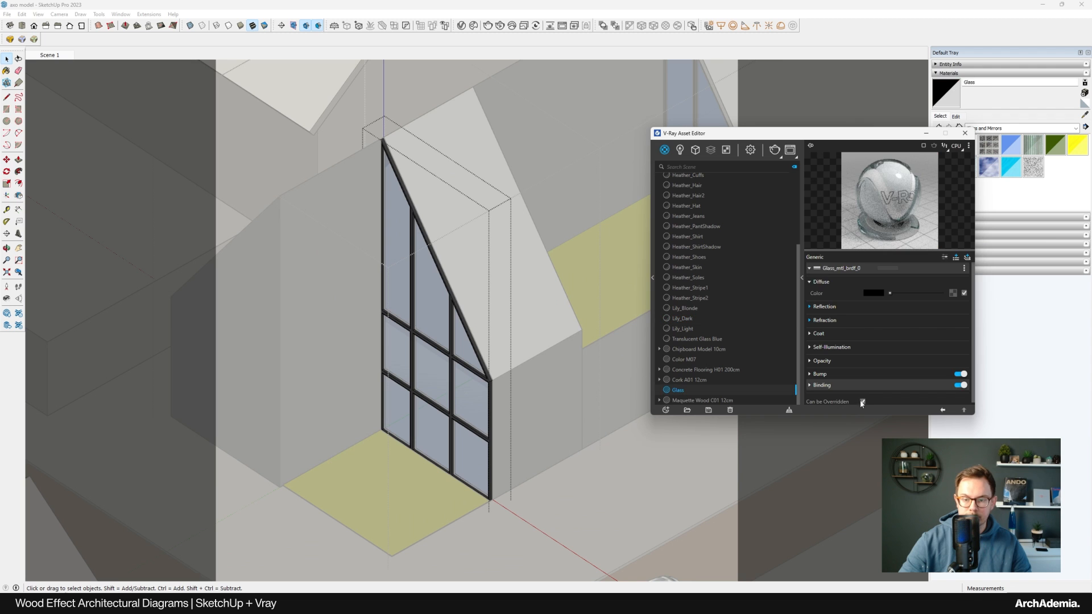
Select the front gable's glass panes and hide the rest of the model during component editing
{"action": "scroll", "coordinate": [435, 315], "scroll_direction": "up", "scroll_amount": 3}
{"action": "left_click", "coordinate": [425, 278]}
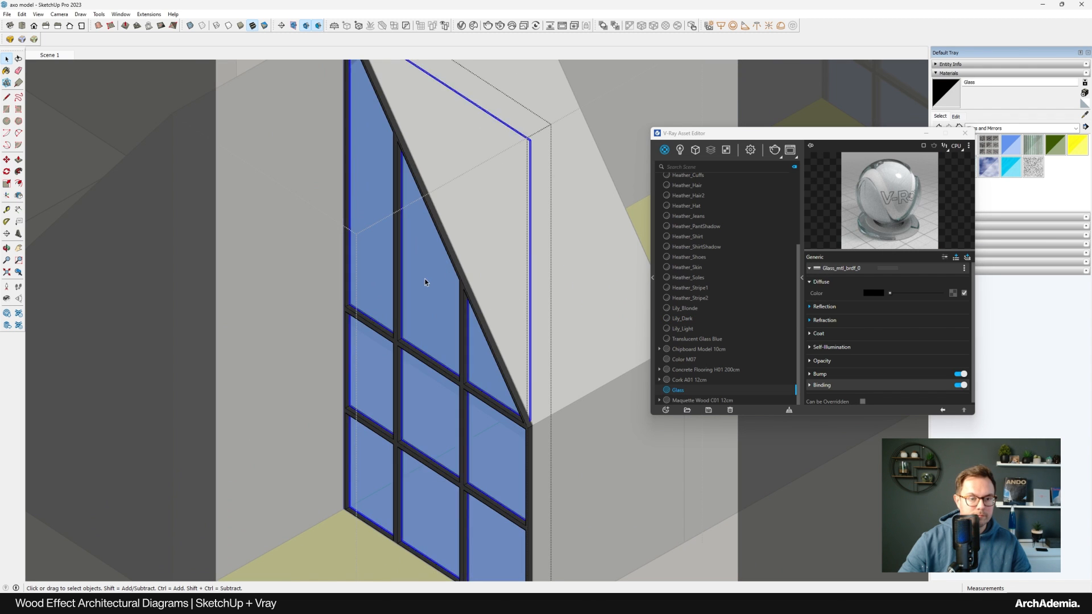
{"action": "left_click", "coordinate": [39, 14]}
{"action": "mouse_move", "coordinate": [74, 159]}
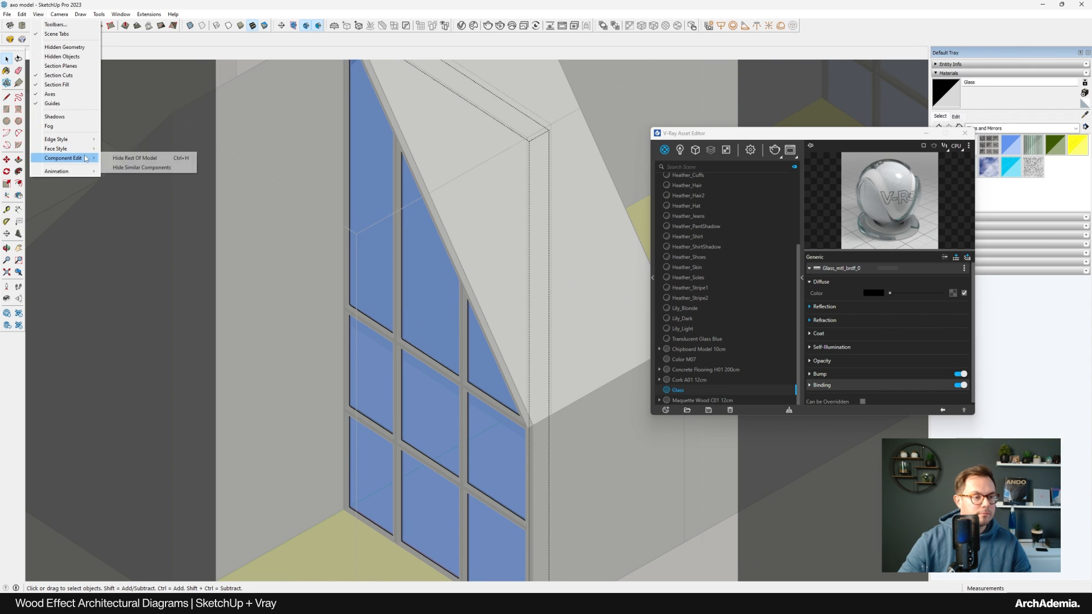
{"action": "left_click", "coordinate": [171, 158]}
{"action": "scroll", "coordinate": [411, 301], "scroll_direction": "up", "scroll_amount": 3}
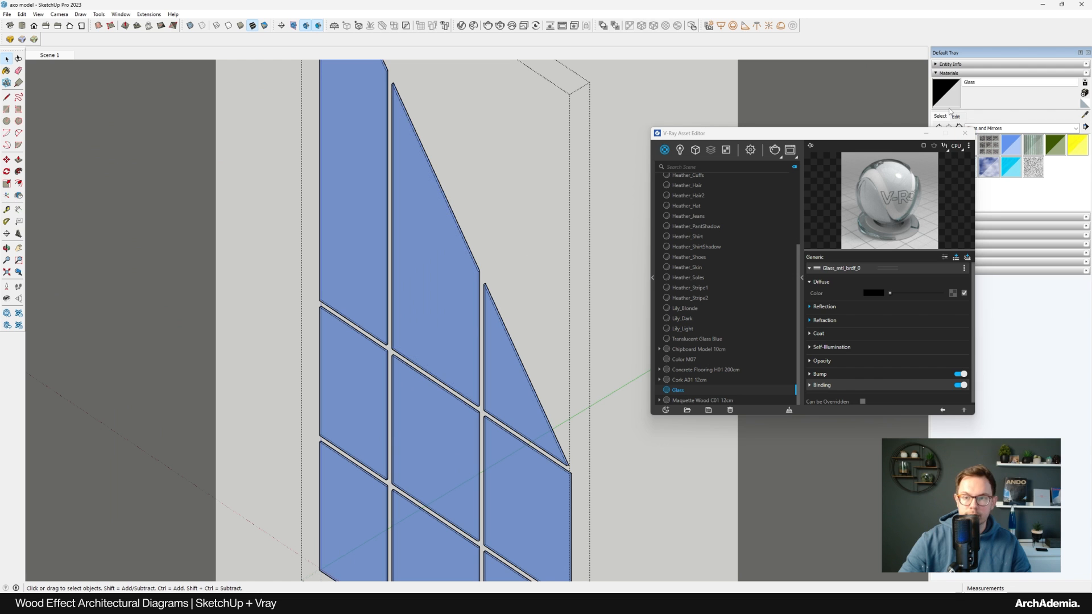
Paint all the matching front gable panes with Glass and return to the main building's editing level
{"action": "key", "text": "b"}
{"action": "left_click", "coordinate": [501, 369], "text": "shift"}
{"action": "left_click", "coordinate": [7, 59]}
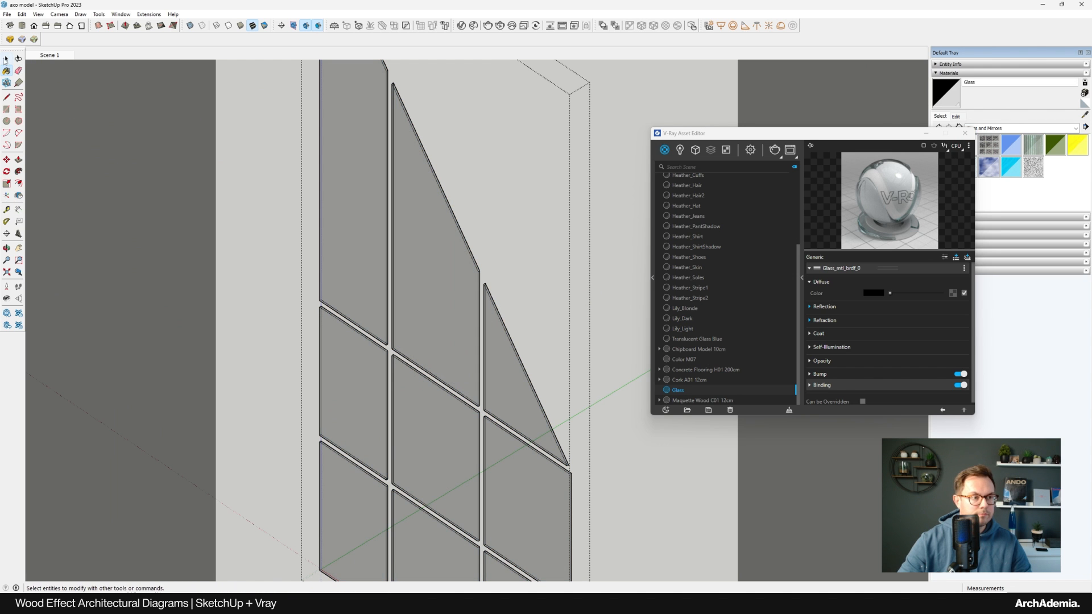
{"action": "left_click", "coordinate": [287, 337]}
{"action": "scroll", "coordinate": [288, 337], "scroll_direction": "down", "scroll_amount": 1}
{"action": "scroll", "coordinate": [288, 337], "scroll_direction": "down", "scroll_amount": 5}
{"action": "left_click", "coordinate": [370, 311]}
{"action": "left_click", "coordinate": [423, 284]}
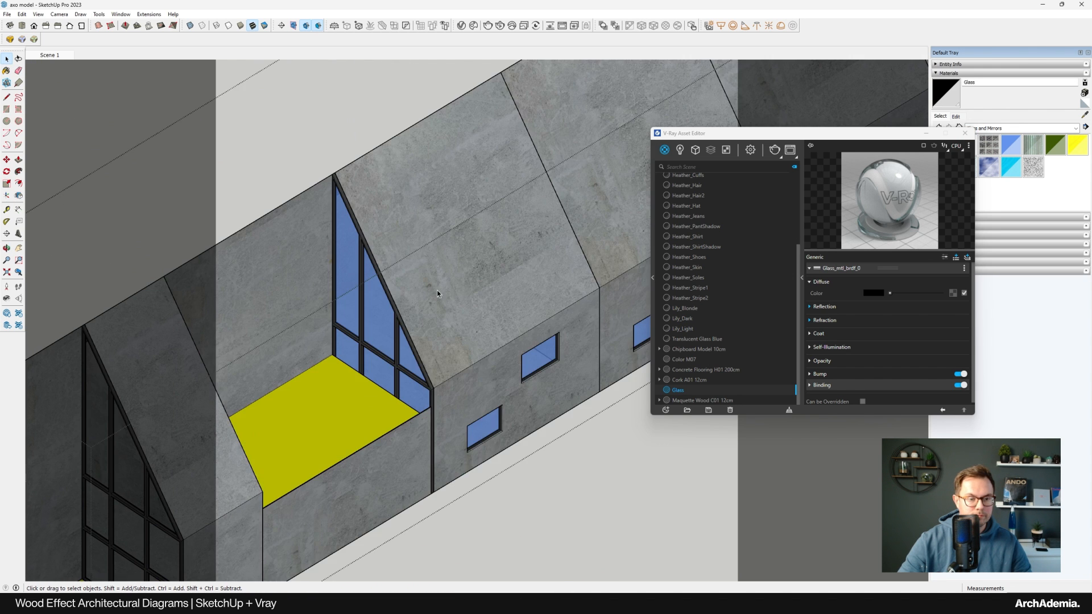
{"action": "scroll", "coordinate": [381, 336], "scroll_direction": "up", "scroll_amount": 2}
{"action": "scroll", "coordinate": [378, 330], "scroll_direction": "down", "scroll_amount": 4}
{"action": "scroll", "coordinate": [396, 323], "scroll_direction": "up", "scroll_amount": 3}
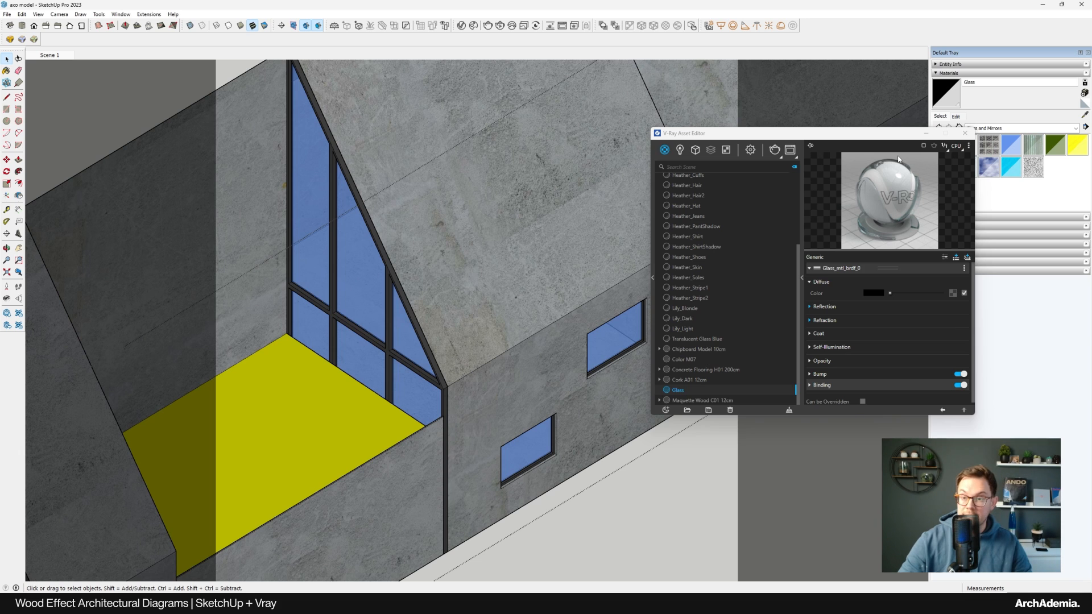
Sample the courtyard glazing's Translucent Glass Blue material and select all objects in the scene that use it
{"action": "left_click_drag", "start_coordinate": [863, 135], "coordinate": [816, 136]}
{"action": "left_click", "coordinate": [1086, 114]}
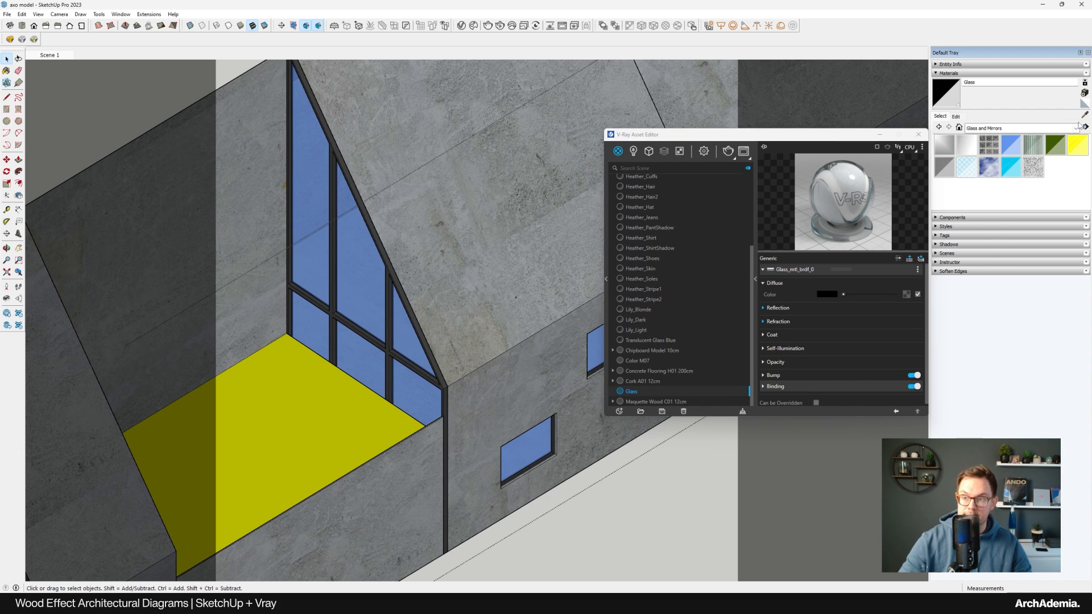
{"action": "left_click", "coordinate": [357, 277]}
{"action": "left_click", "coordinate": [663, 341]}
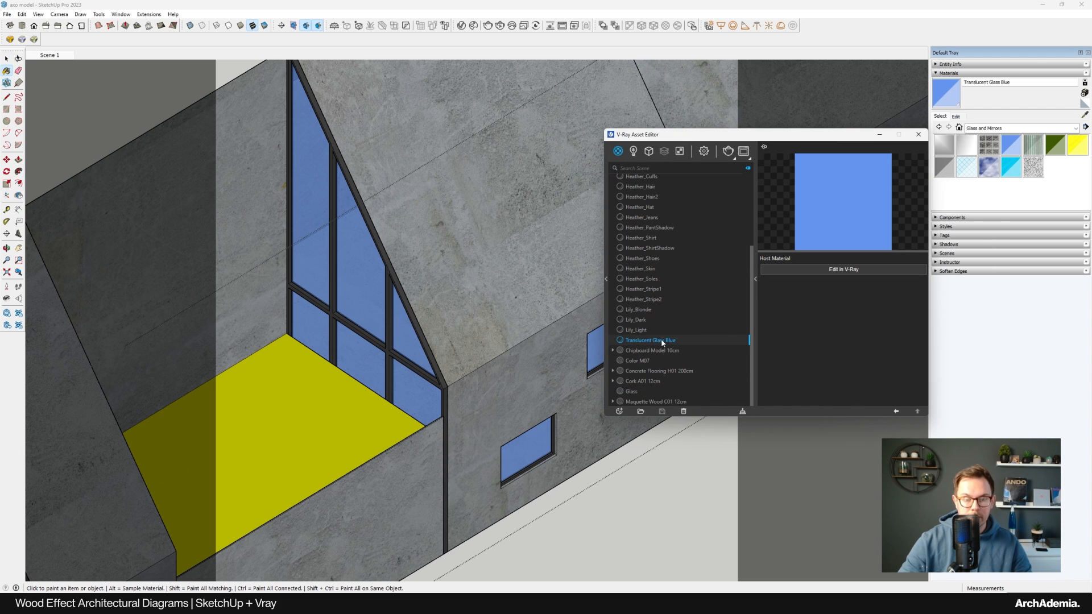
{"action": "right_click", "coordinate": [662, 343]}
{"action": "left_click", "coordinate": [680, 280]}
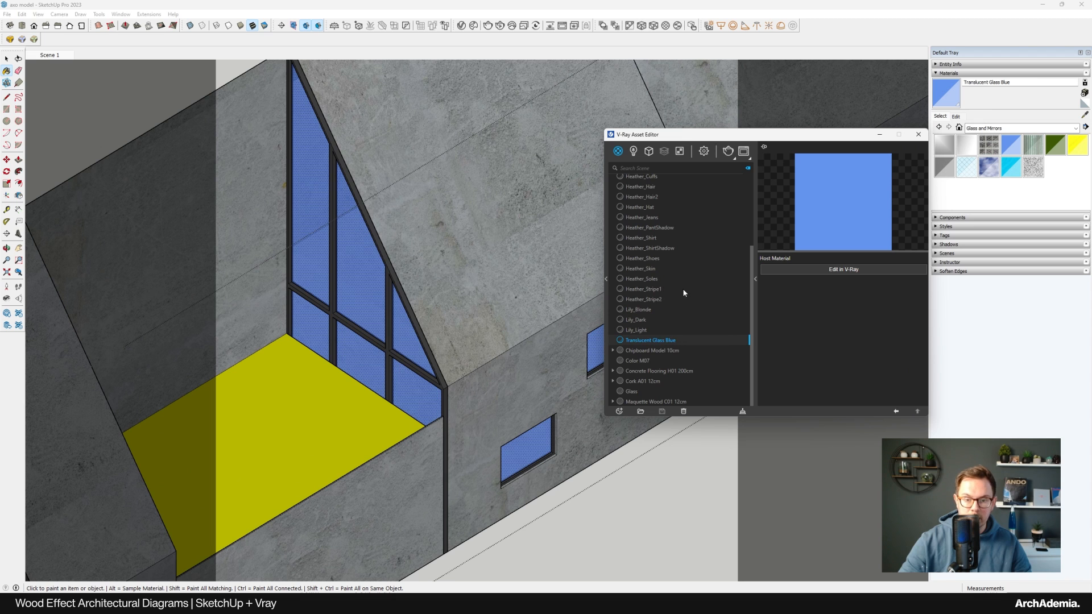
Apply the Glass material to the selected panes and leave the building's editing context
{"action": "left_click", "coordinate": [632, 392]}
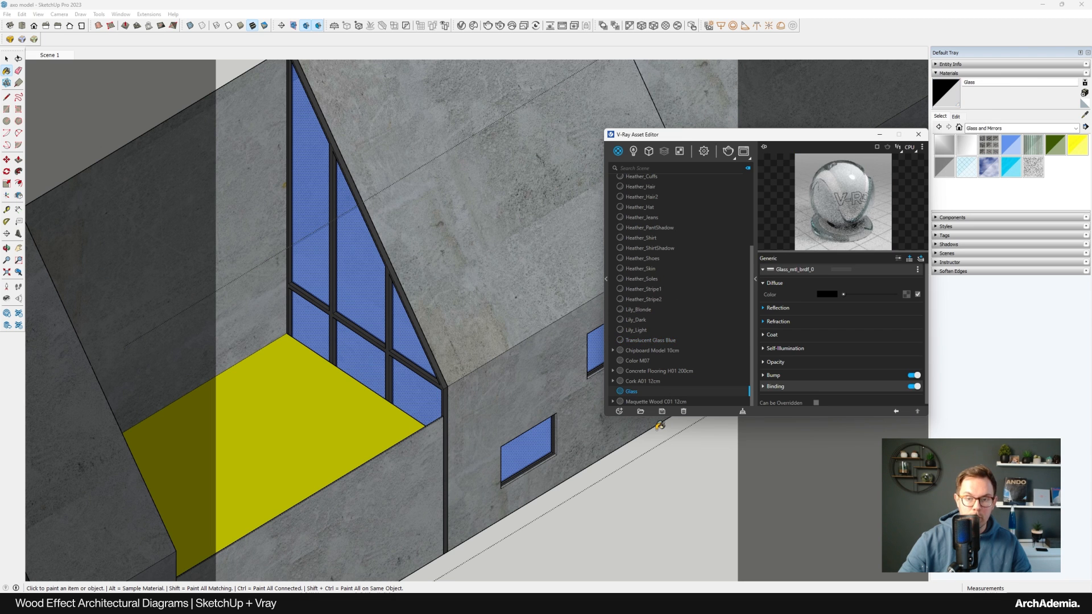
{"action": "right_click", "coordinate": [629, 397]}
{"action": "left_click", "coordinate": [648, 301]}
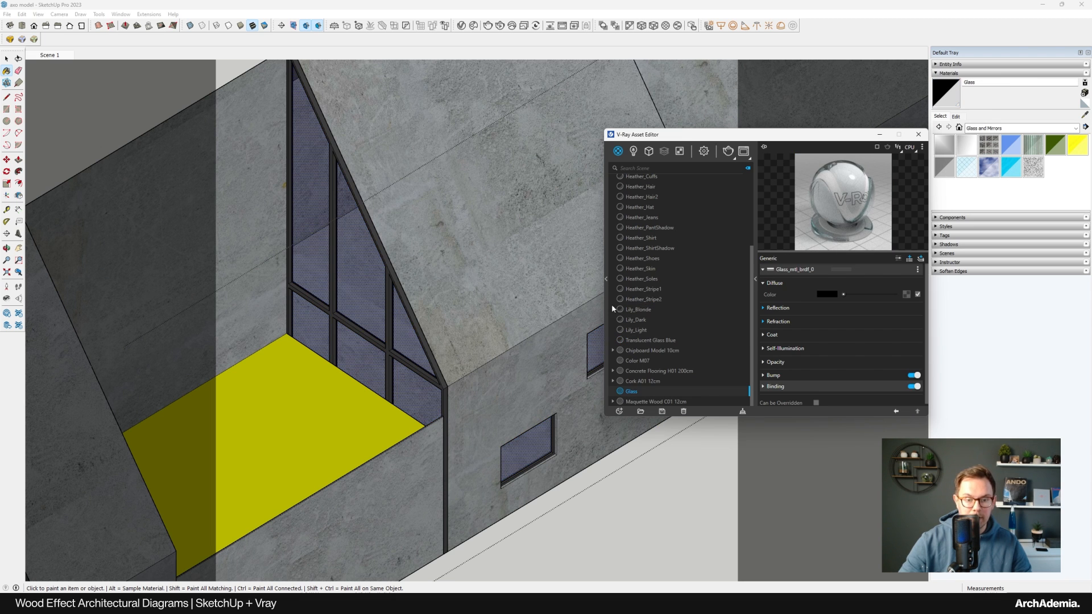
{"action": "left_click", "coordinate": [5, 58]}
{"action": "left_click", "coordinate": [5, 59]}
{"action": "scroll", "coordinate": [367, 372], "scroll_direction": "down", "scroll_amount": 4}
{"action": "key", "text": "Escape"}
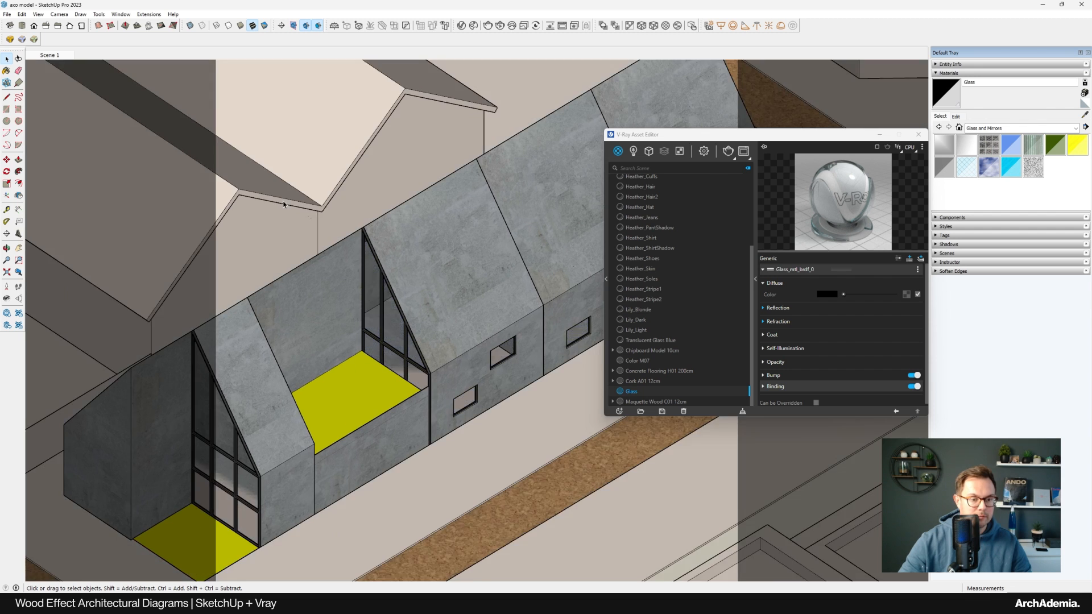
Switch to the browser to check the reference isometric diagram on Instagram, and return to SketchUp
{"action": "middle_click_drag", "start_coordinate": [320, 449], "coordinate": [405, 413], "text": "shift"}
{"action": "left_click", "coordinate": [427, 575]}
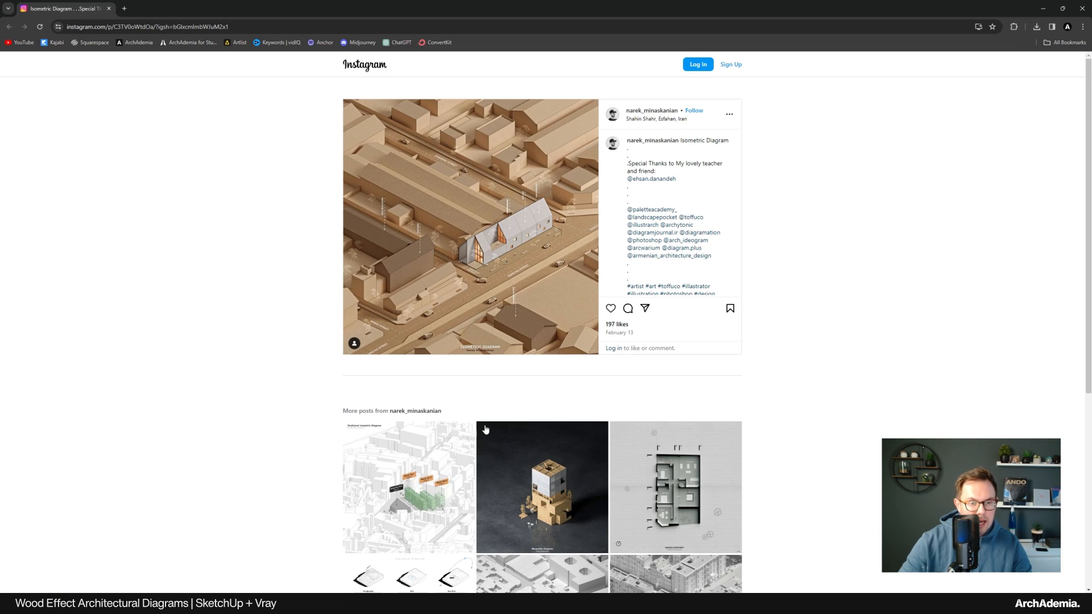
{"action": "left_click", "coordinate": [1042, 9]}
Open the yellow floor slab in front of the main building's gable glazing for editing
{"action": "scroll", "coordinate": [348, 367], "scroll_direction": "up", "scroll_amount": 2}
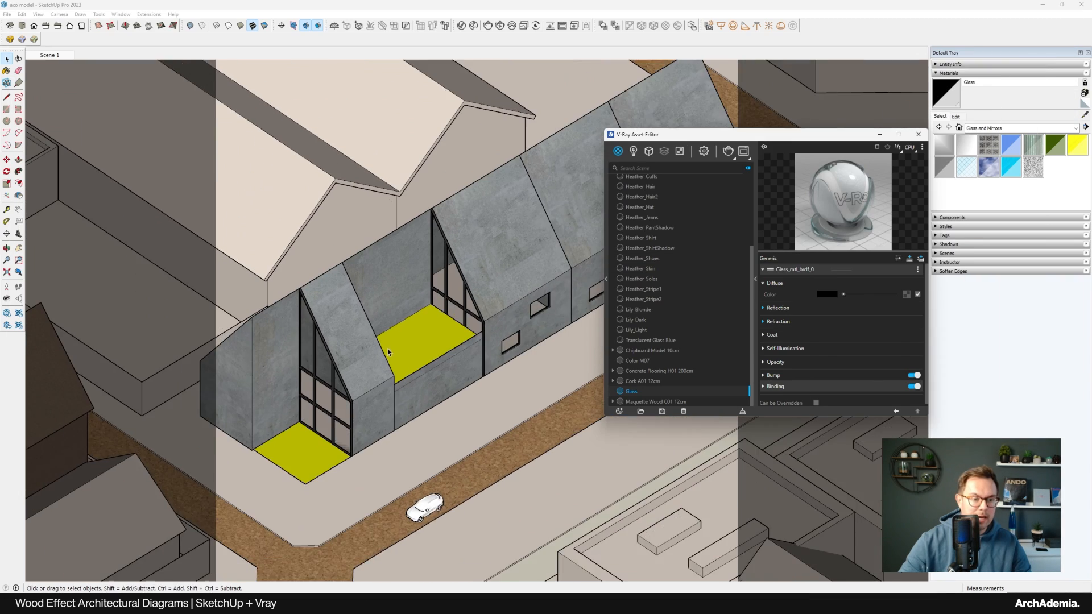
{"action": "middle_click_drag", "start_coordinate": [348, 367], "coordinate": [408, 346]}
{"action": "left_click", "coordinate": [469, 329]}
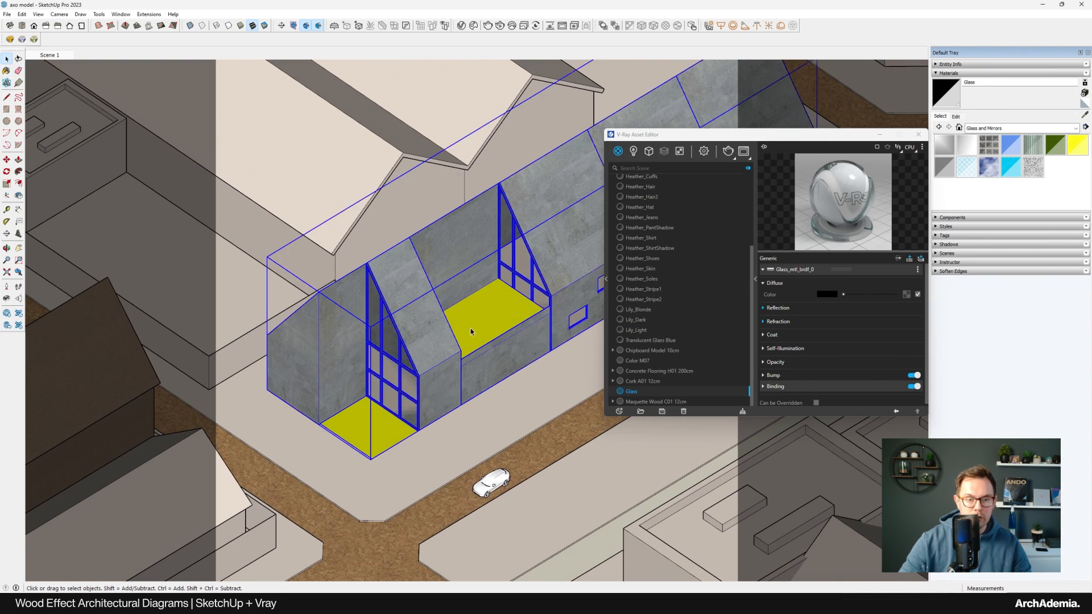
{"action": "scroll", "coordinate": [319, 484], "scroll_direction": "up", "scroll_amount": 6}
{"action": "scroll", "coordinate": [389, 430], "scroll_direction": "up", "scroll_amount": 3}
{"action": "double_click", "coordinate": [373, 428]}
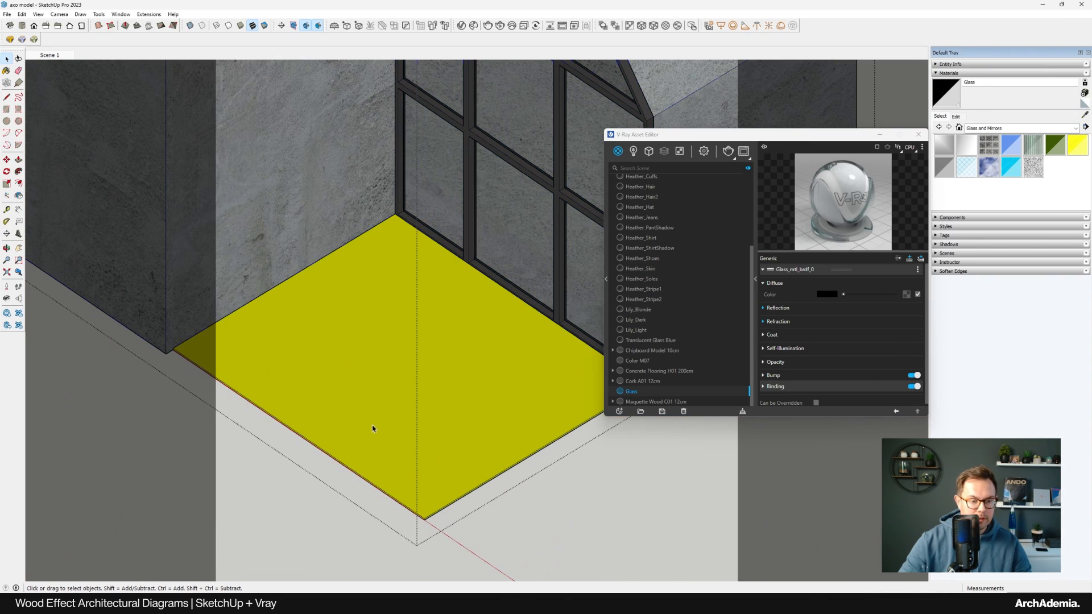
{"action": "left_click", "coordinate": [373, 429]}
{"action": "double_click", "coordinate": [396, 473]}
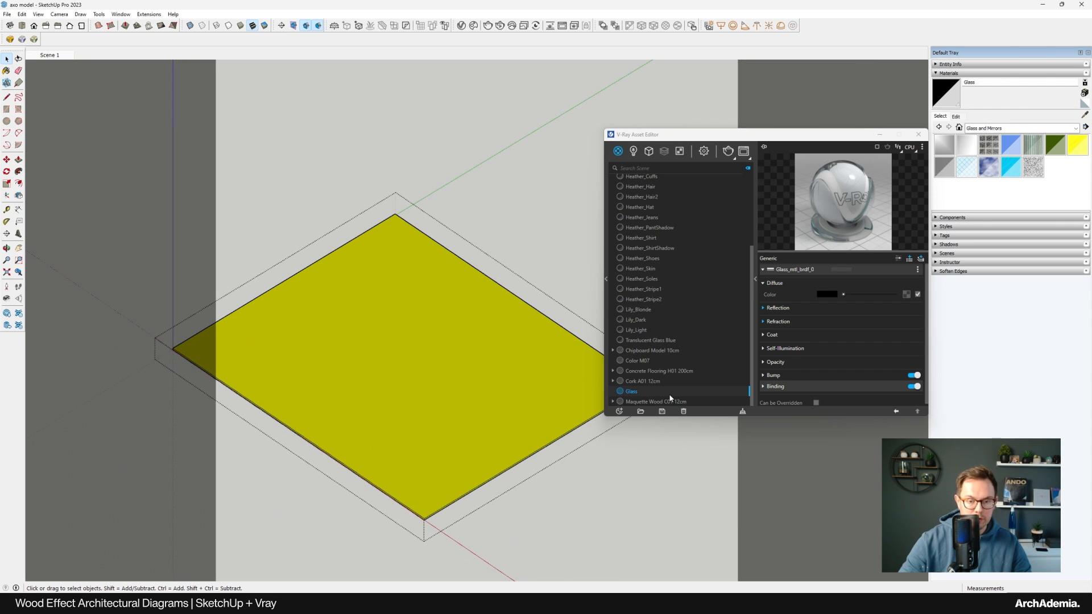
Paint the front floor slab with Maquette Wood C01 12cm and open that material's texture settings
{"action": "left_click", "coordinate": [664, 401]}
{"action": "left_click", "coordinate": [942, 102]}
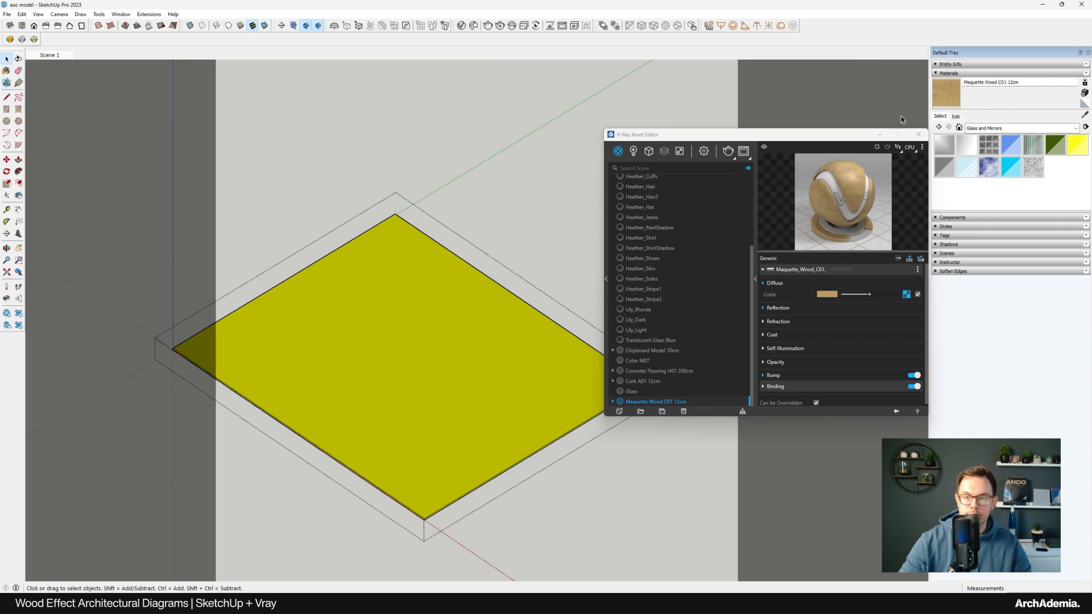
{"action": "left_click", "coordinate": [945, 95]}
{"action": "left_click", "coordinate": [535, 342], "text": "shift"}
{"action": "left_click", "coordinate": [957, 116]}
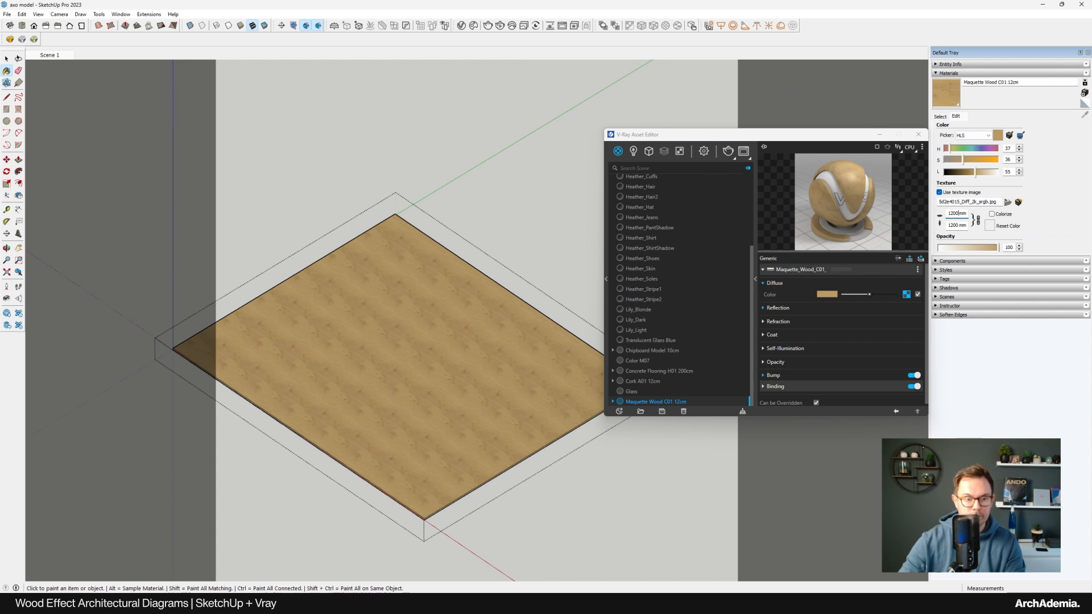
Leave the front floor slab and open the building part with the yellow courtyard floor for editing
{"action": "left_click", "coordinate": [7, 59]}
{"action": "left_click", "coordinate": [42, 77]}
{"action": "scroll", "coordinate": [329, 426], "scroll_direction": "down", "scroll_amount": 4}
{"action": "middle_click_drag", "start_coordinate": [438, 310], "coordinate": [256, 441], "text": "shift"}
{"action": "left_click", "coordinate": [468, 312]}
{"action": "scroll", "coordinate": [465, 298], "scroll_direction": "up", "scroll_amount": 2}
{"action": "double_click", "coordinate": [471, 286]}
{"action": "left_click", "coordinate": [471, 285]}
{"action": "middle_click_drag", "start_coordinate": [486, 279], "coordinate": [473, 319], "text": "shift"}
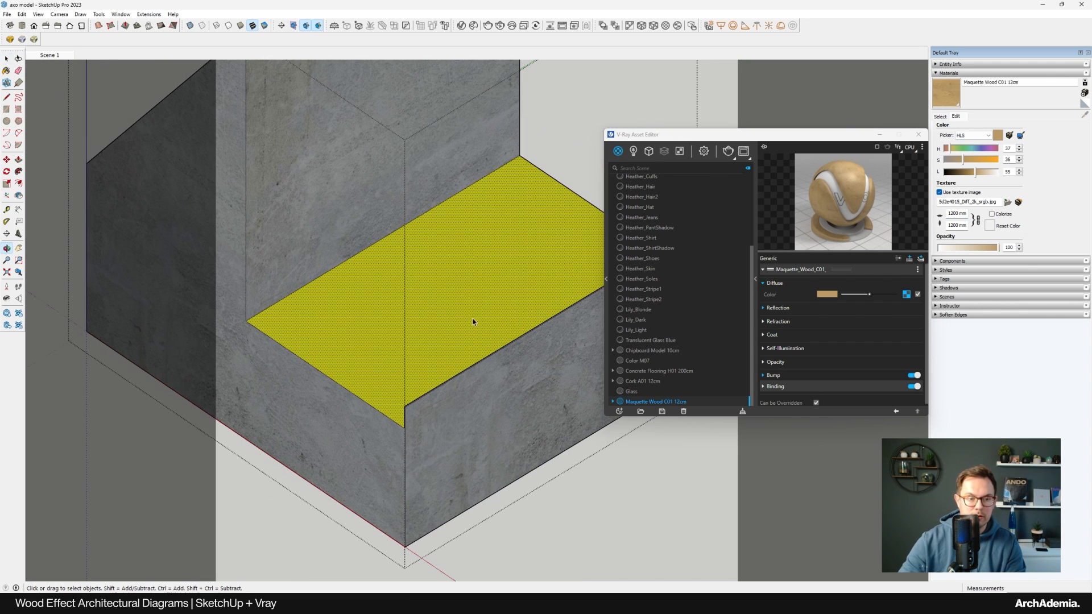
Paint the courtyard floor with Maquette Wood C01 12cm and leave that part's editing context
{"action": "left_click", "coordinate": [935, 99]}
{"action": "left_click", "coordinate": [519, 246]}
{"action": "left_click", "coordinate": [6, 59]}
{"action": "scroll", "coordinate": [493, 275], "scroll_direction": "down", "scroll_amount": 6}
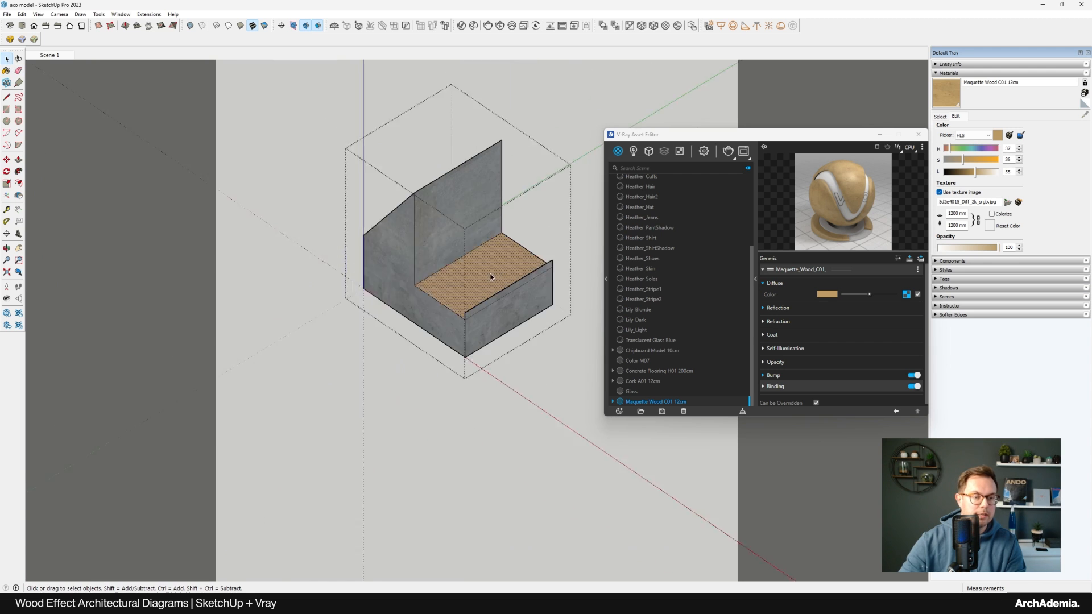
{"action": "left_click", "coordinate": [496, 227]}
{"action": "middle_click_drag", "start_coordinate": [497, 222], "coordinate": [432, 262], "text": "shift"}
Try a texture size of 12000 mm for Maquette Wood C01 12cm on the building's floors
{"action": "scroll", "coordinate": [433, 267], "scroll_direction": "up", "scroll_amount": 4}
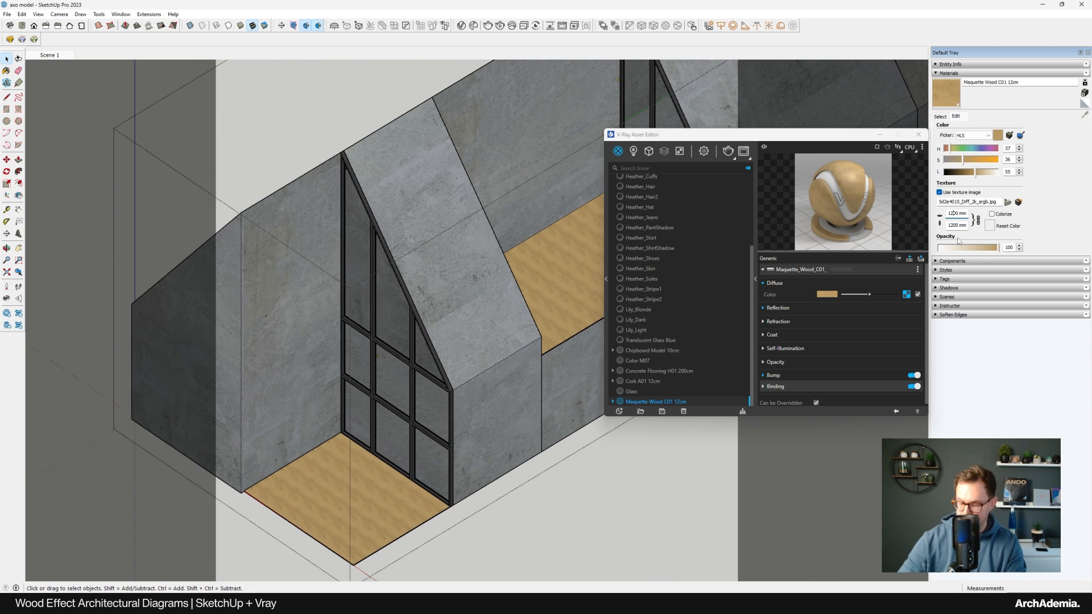
{"action": "type", "text": "0"}
{"action": "scroll", "coordinate": [538, 308], "scroll_direction": "down", "scroll_amount": 5}
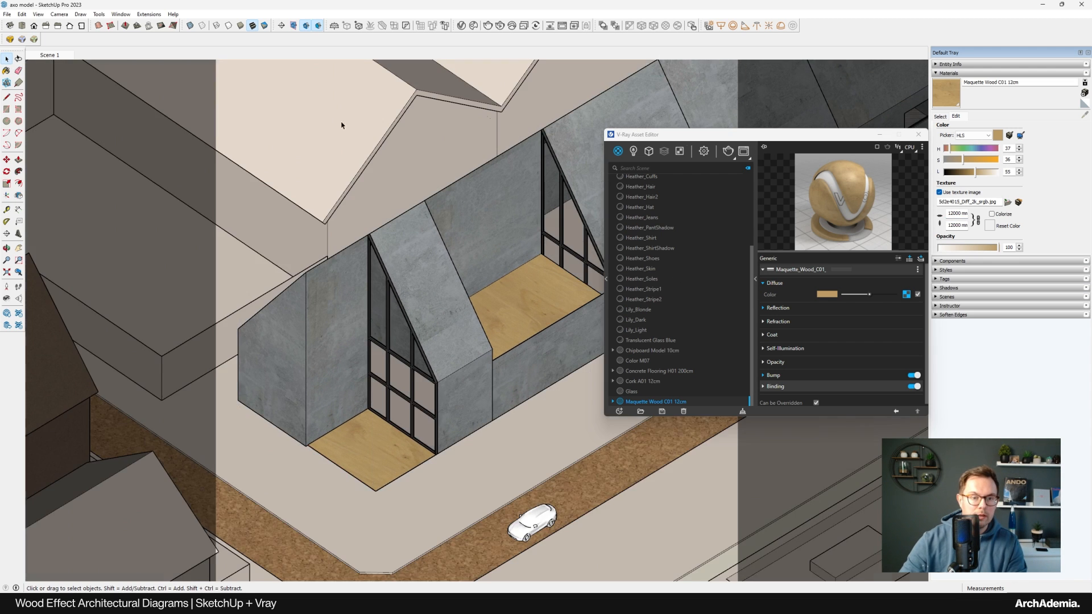
{"action": "scroll", "coordinate": [407, 421], "scroll_direction": "up", "scroll_amount": 5}
{"action": "middle_click_drag", "start_coordinate": [407, 421], "coordinate": [411, 424]}
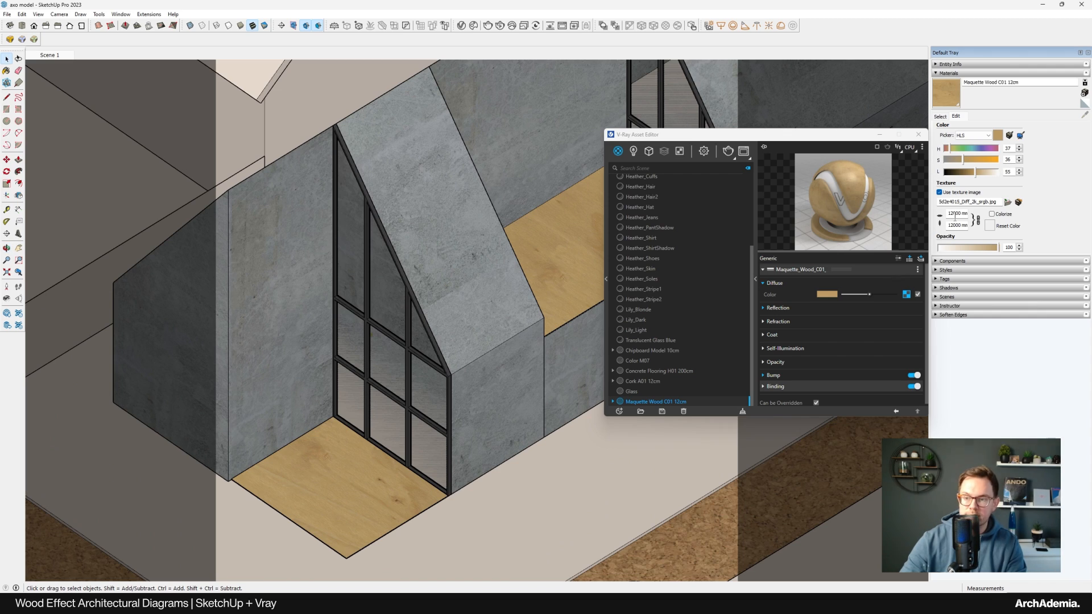
Set the Maquette Wood C01 12cm texture size to 6000 mm and restore the Scene 1 view
{"action": "key", "text": "BackSpace"}
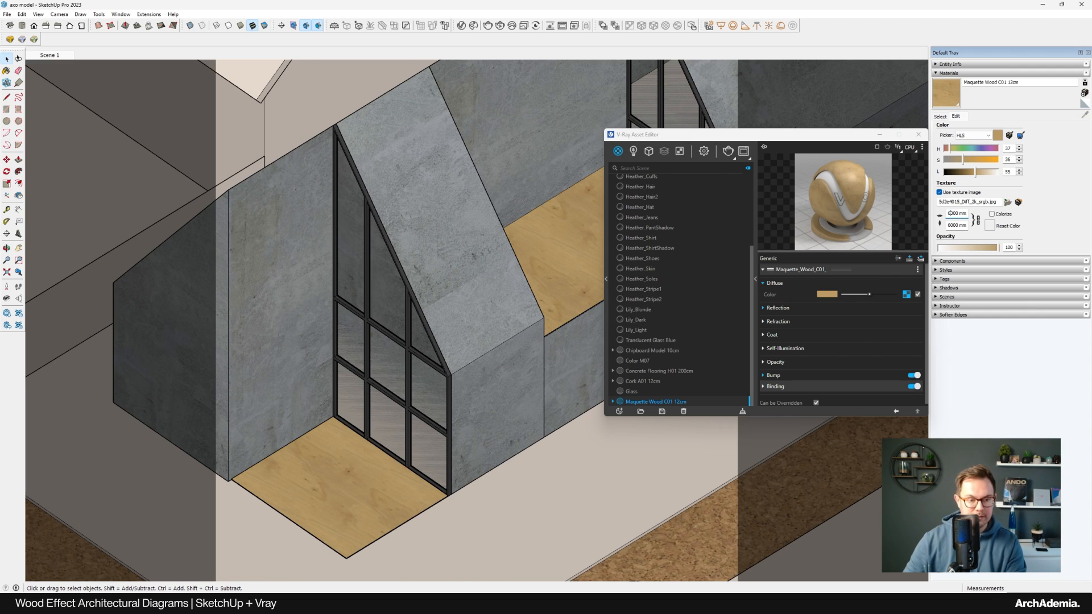
{"action": "scroll", "coordinate": [401, 286], "scroll_direction": "down", "scroll_amount": 10}
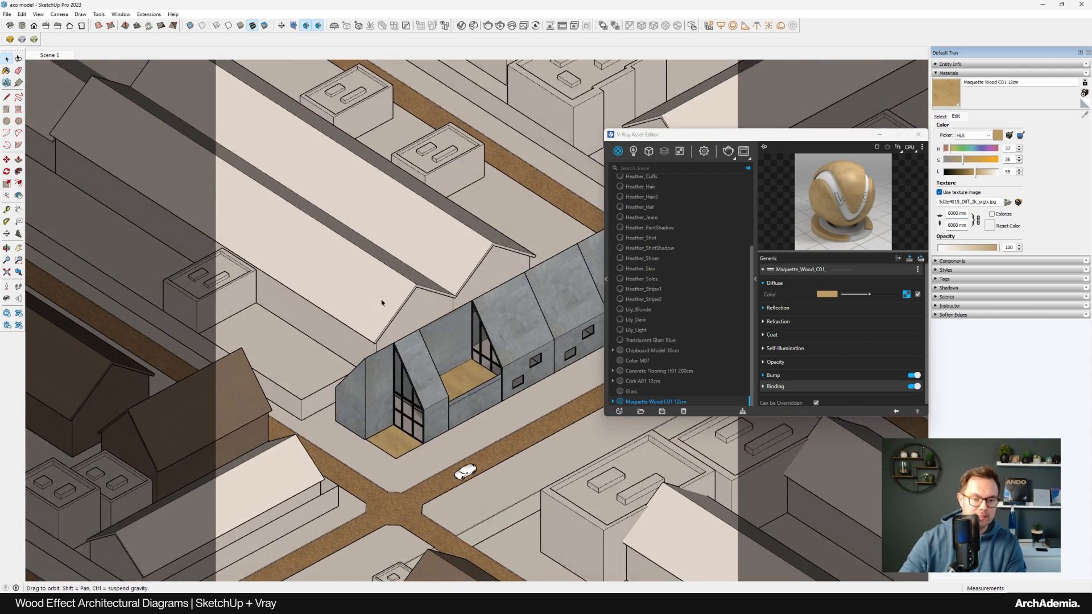
{"action": "scroll", "coordinate": [421, 393], "scroll_direction": "down", "scroll_amount": 3}
{"action": "scroll", "coordinate": [401, 392], "scroll_direction": "up", "scroll_amount": 7}
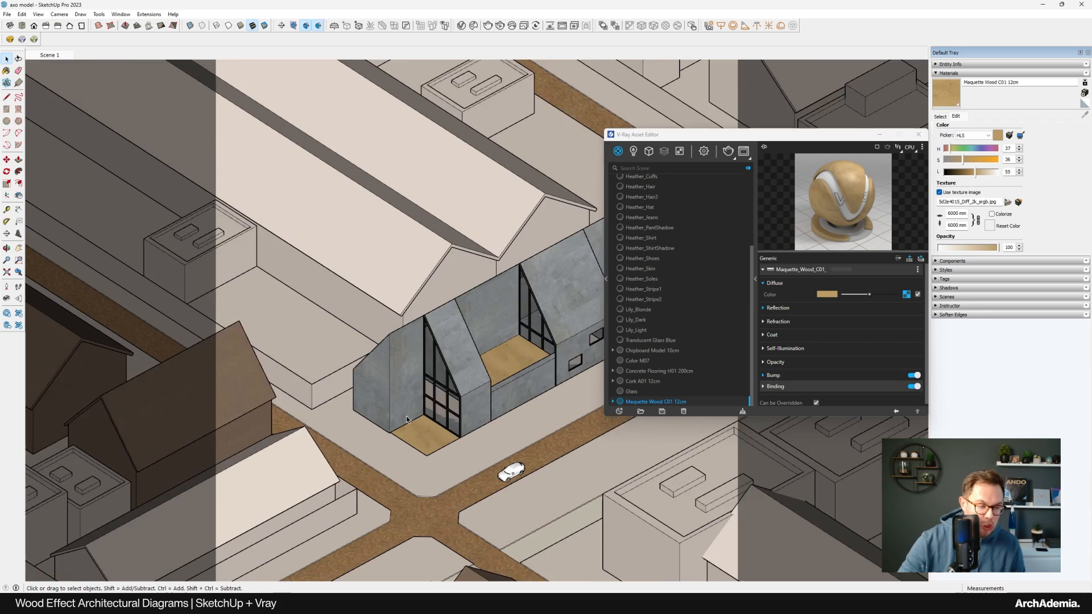
{"action": "scroll", "coordinate": [403, 398], "scroll_direction": "down", "scroll_amount": 3}
{"action": "middle_click_drag", "start_coordinate": [405, 401], "coordinate": [442, 401], "text": "shift"}
{"action": "left_click_drag", "start_coordinate": [442, 401], "coordinate": [450, 400], "text": "shift"}
{"action": "left_click", "coordinate": [55, 55]}
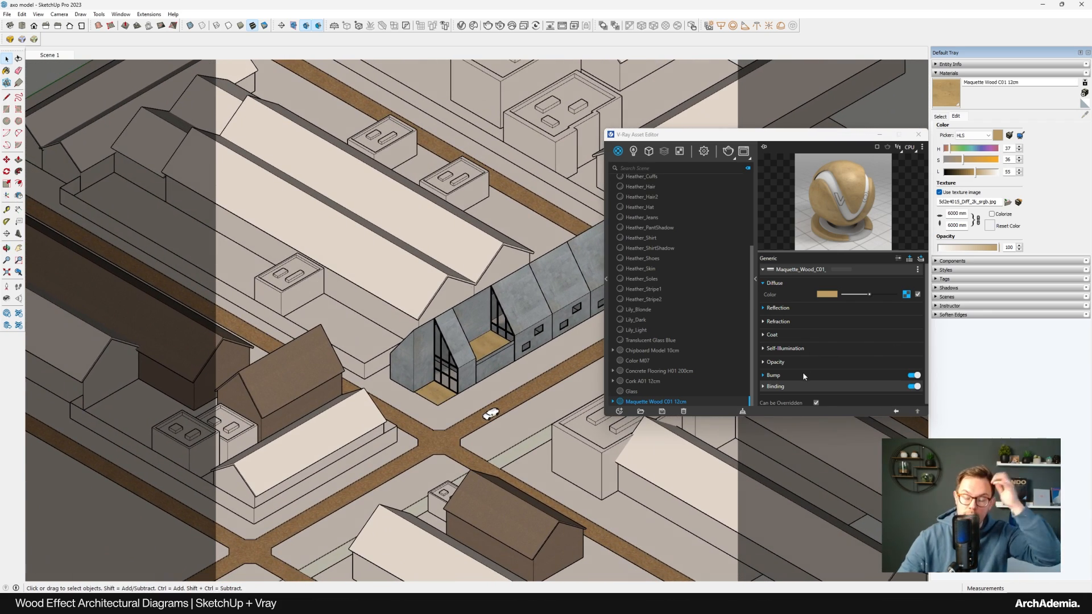
{"action": "scroll", "coordinate": [813, 392], "scroll_direction": "down", "scroll_amount": 1}
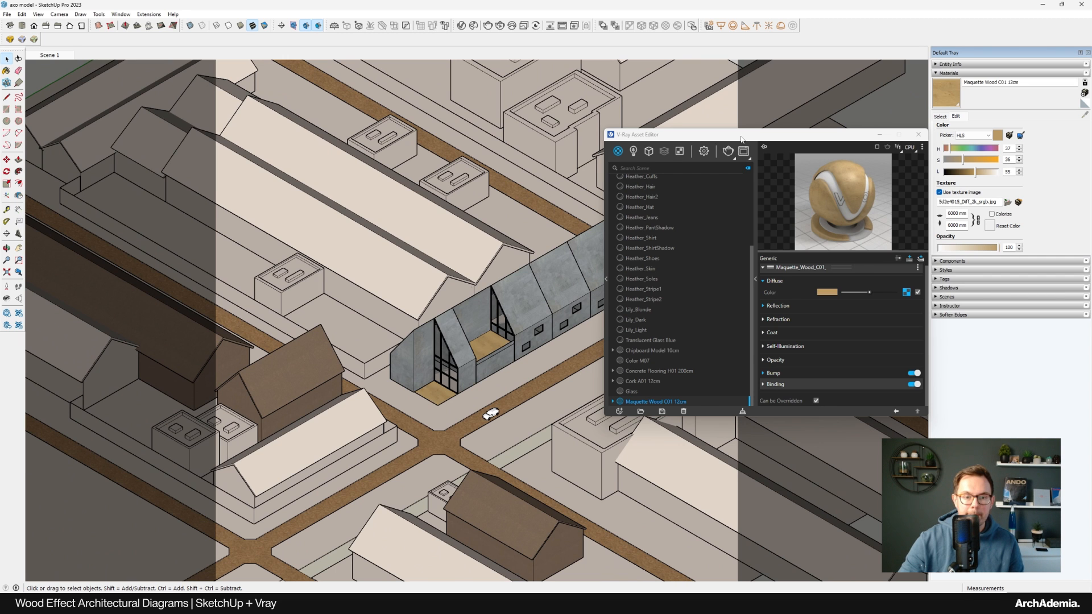
Render the Scene 1 view with V-Ray and examine the concrete building, its wood floors and the surrounding ground and roofs up close
{"action": "left_click_drag", "start_coordinate": [741, 137], "coordinate": [652, 128]}
{"action": "left_click", "coordinate": [639, 141]}
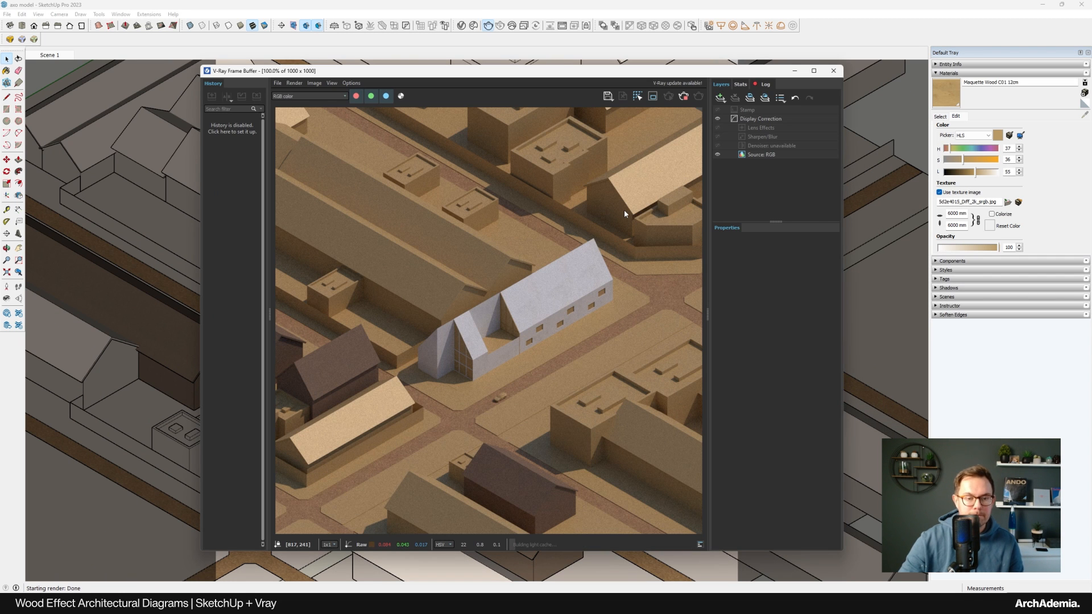
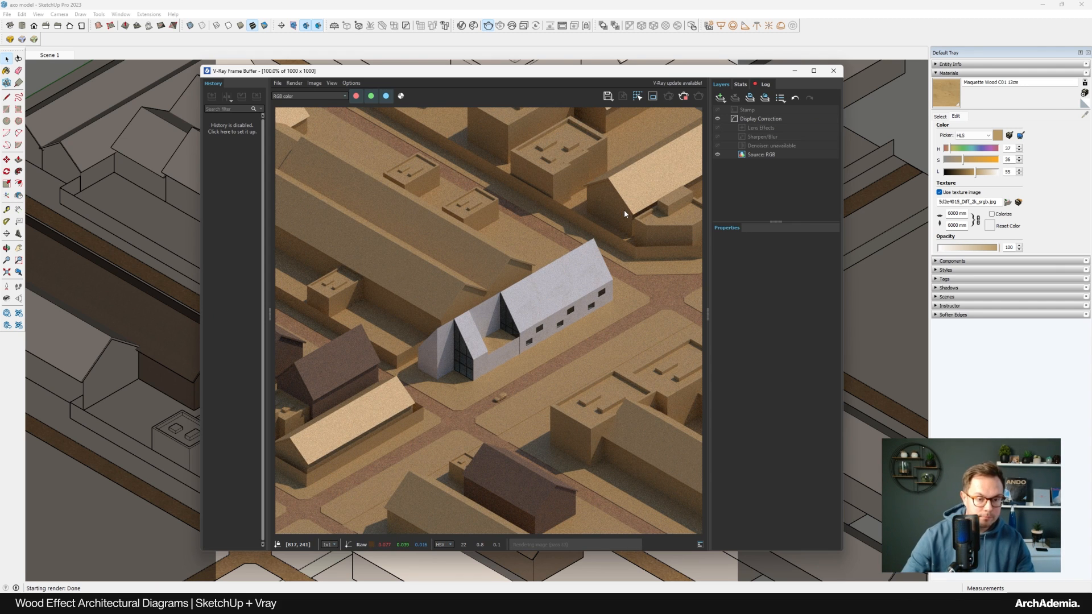
{"action": "scroll", "coordinate": [523, 310], "scroll_direction": "up", "scroll_amount": 1}
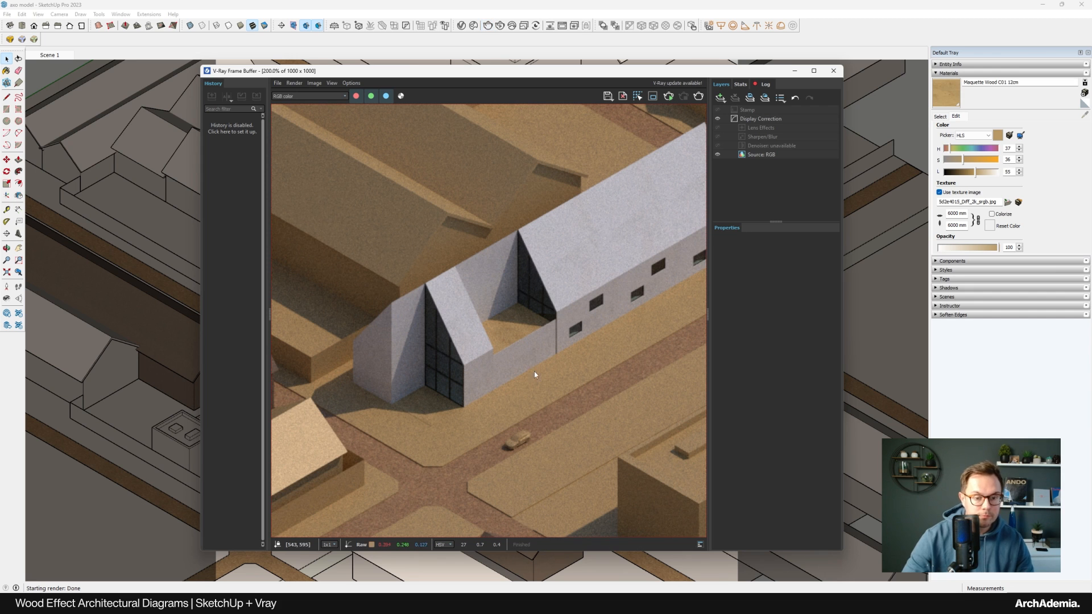
{"action": "scroll", "coordinate": [509, 374], "scroll_direction": "down", "scroll_amount": 1}
{"action": "scroll", "coordinate": [430, 302], "scroll_direction": "up", "scroll_amount": 1}
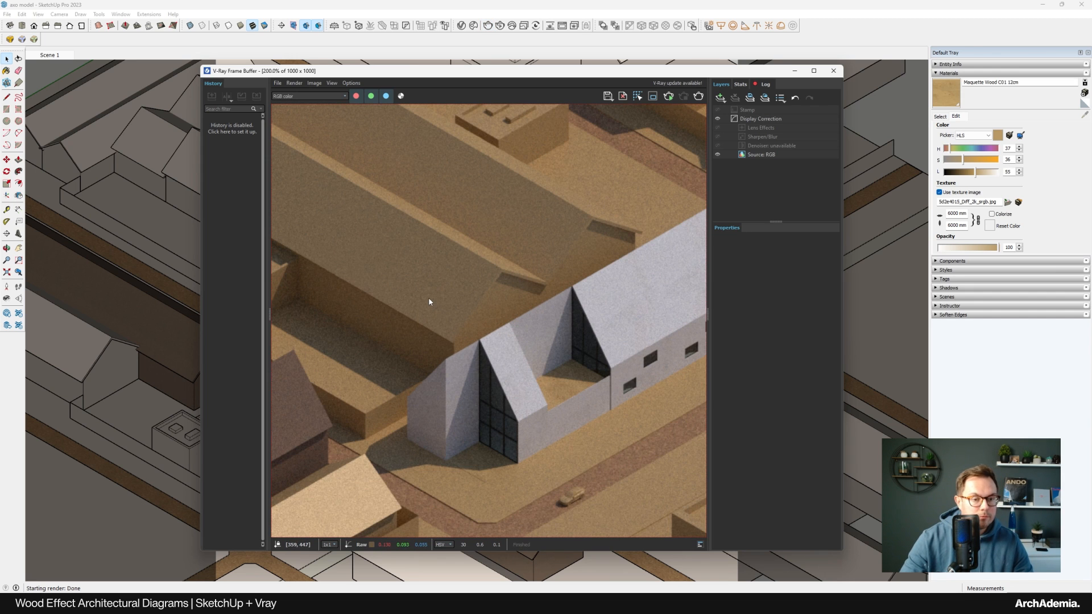
{"action": "scroll", "coordinate": [441, 305], "scroll_direction": "down", "scroll_amount": 1}
{"action": "scroll", "coordinate": [490, 307], "scroll_direction": "up", "scroll_amount": 2}
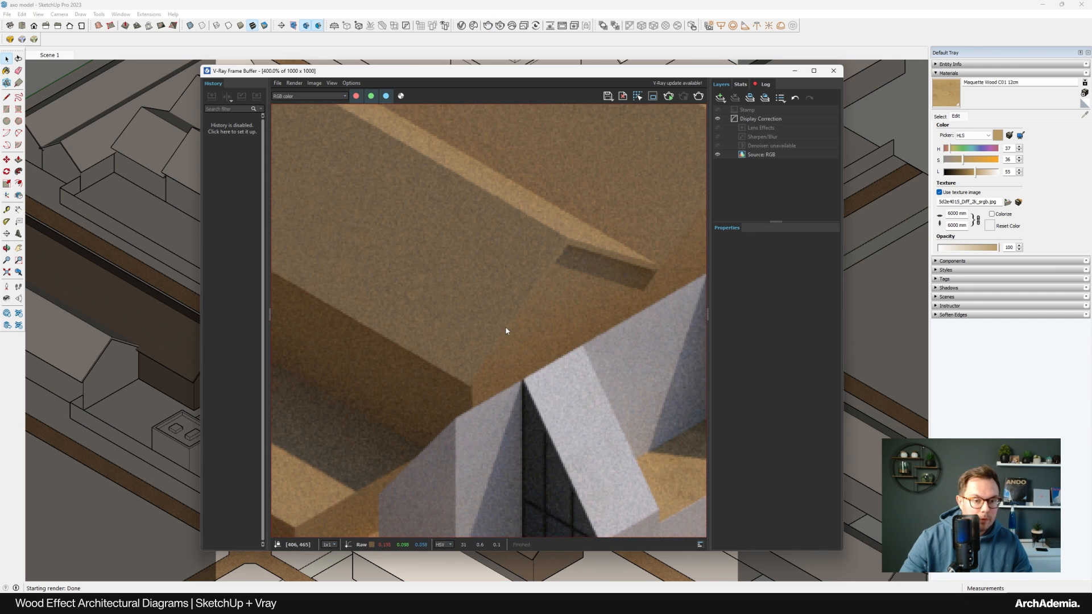
{"action": "scroll", "coordinate": [505, 327], "scroll_direction": "down", "scroll_amount": 2}
{"action": "scroll", "coordinate": [419, 275], "scroll_direction": "up", "scroll_amount": 1}
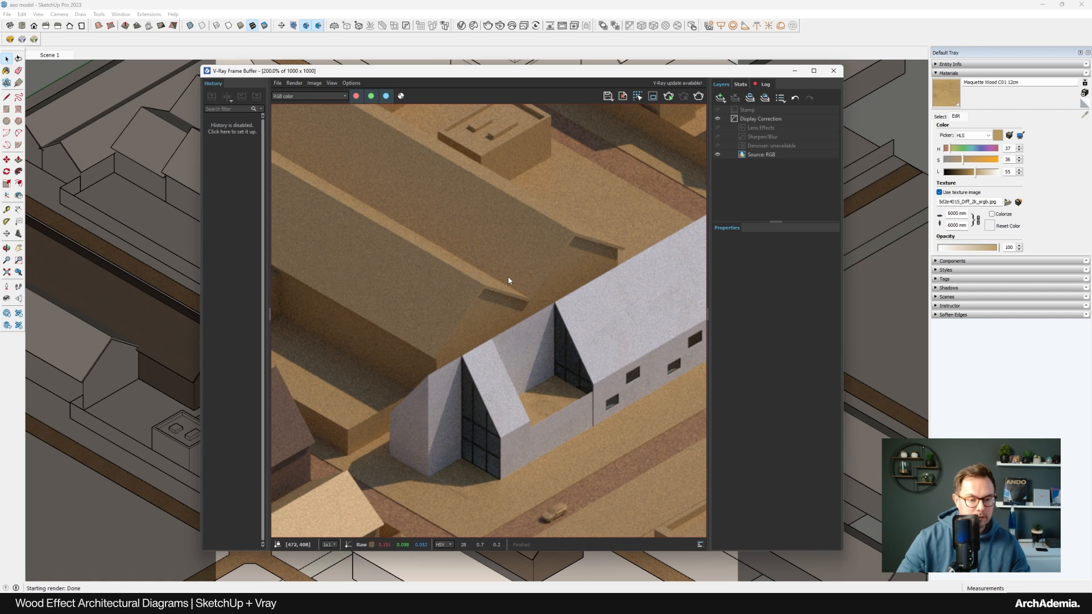
{"action": "middle_click_drag", "start_coordinate": [482, 463], "coordinate": [496, 407]}
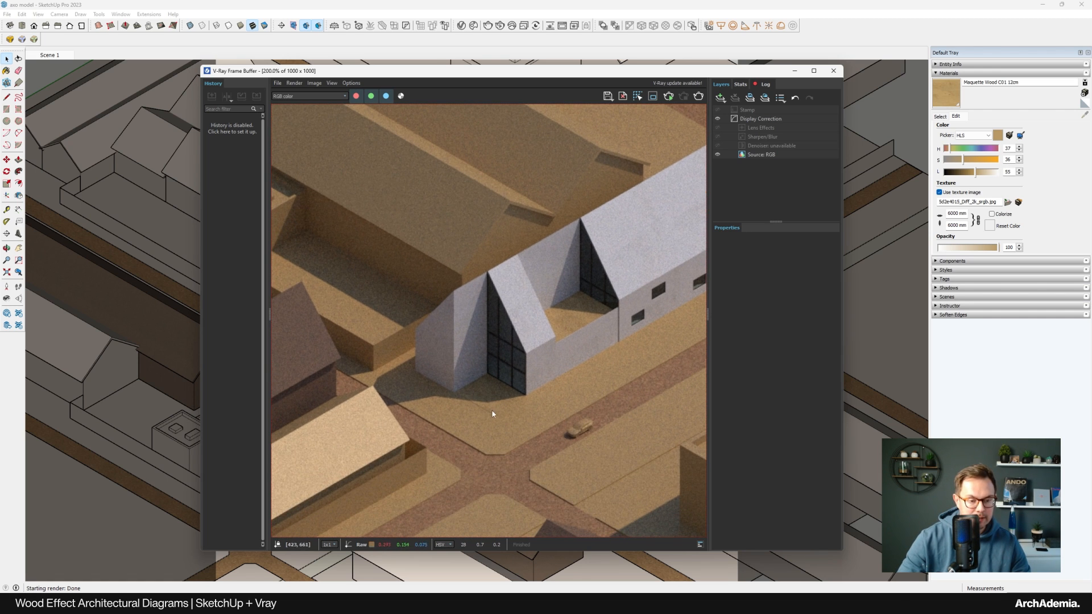
{"action": "scroll", "coordinate": [504, 431], "scroll_direction": "down", "scroll_amount": 1}
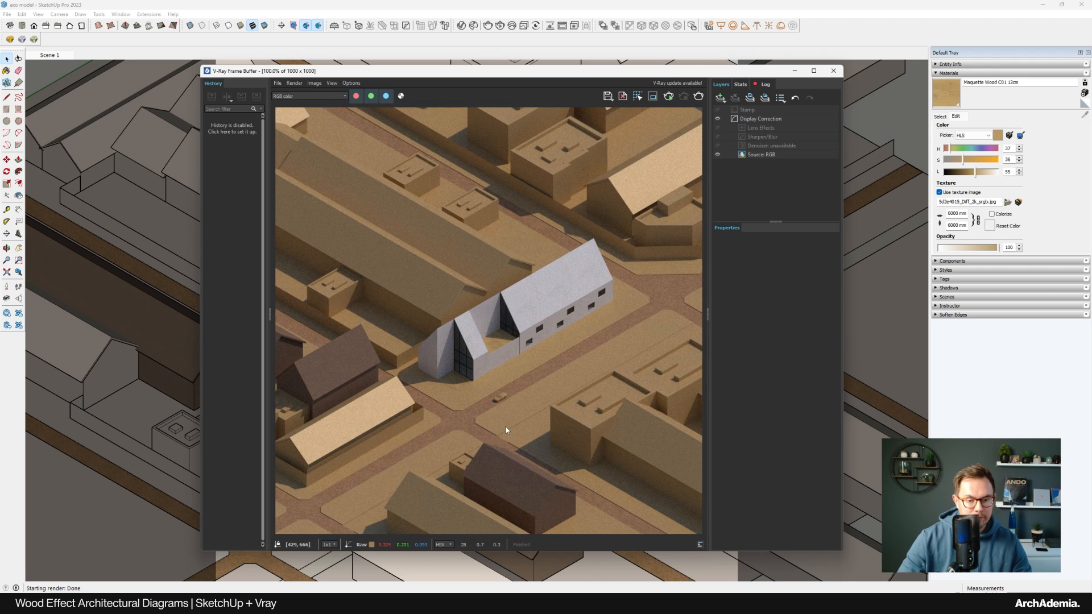
{"action": "scroll", "coordinate": [490, 429], "scroll_direction": "up", "scroll_amount": 1}
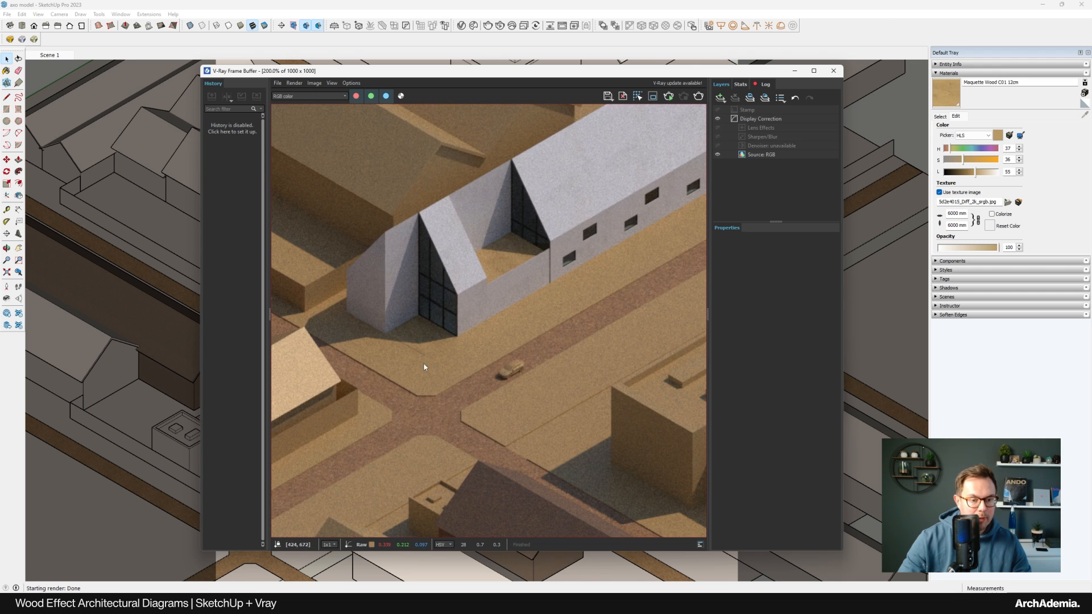
{"action": "scroll", "coordinate": [429, 368], "scroll_direction": "down", "scroll_amount": 2}
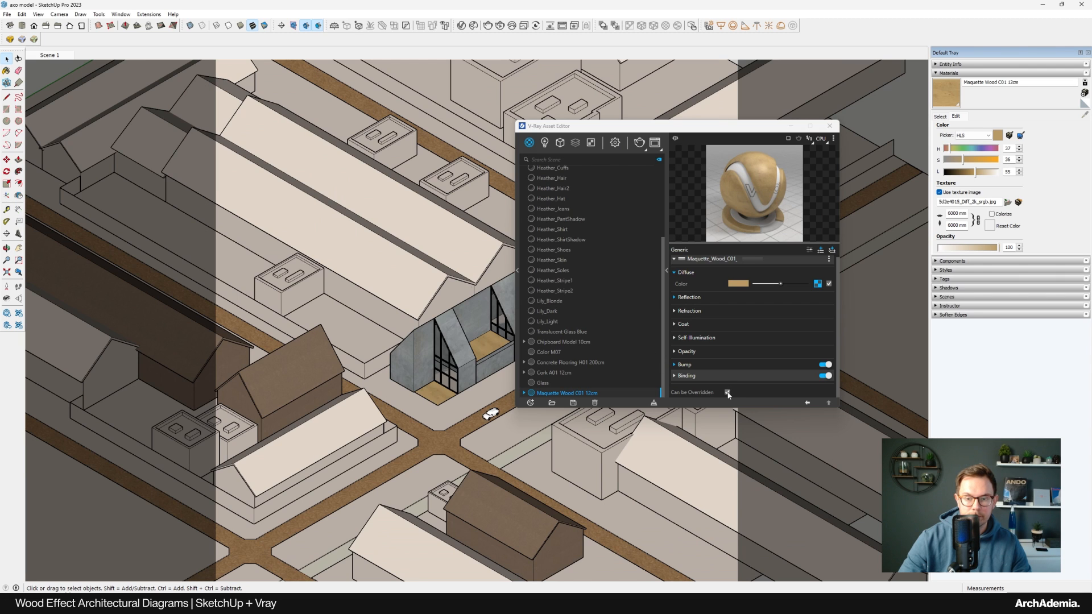
Turn off Can be Overridden for Maquette Wood C01 12cm and show its texture settings
{"action": "left_click", "coordinate": [940, 117]}
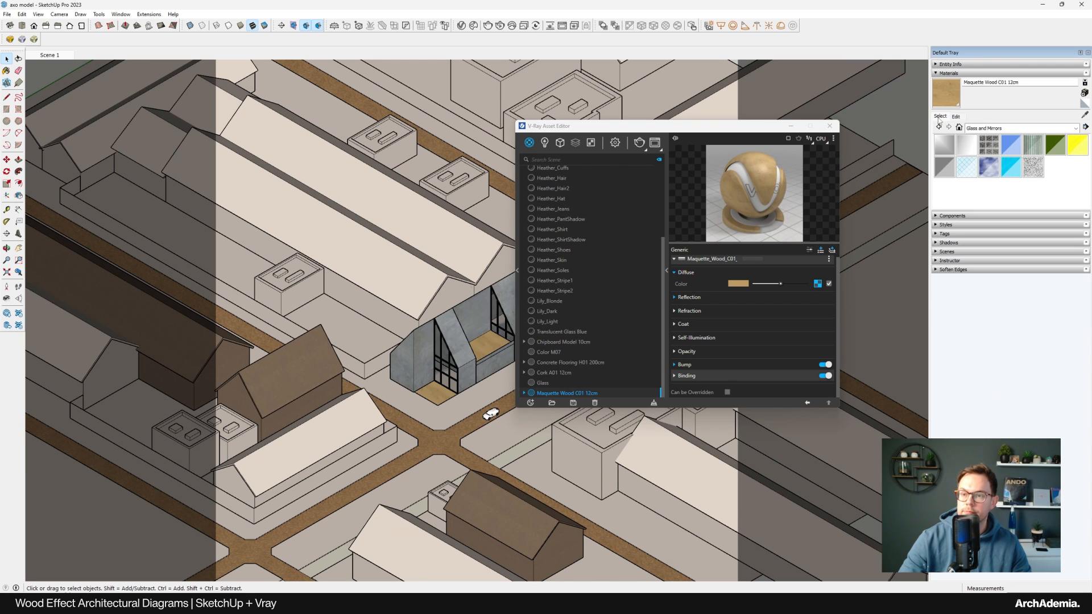
{"action": "left_click", "coordinate": [956, 117]}
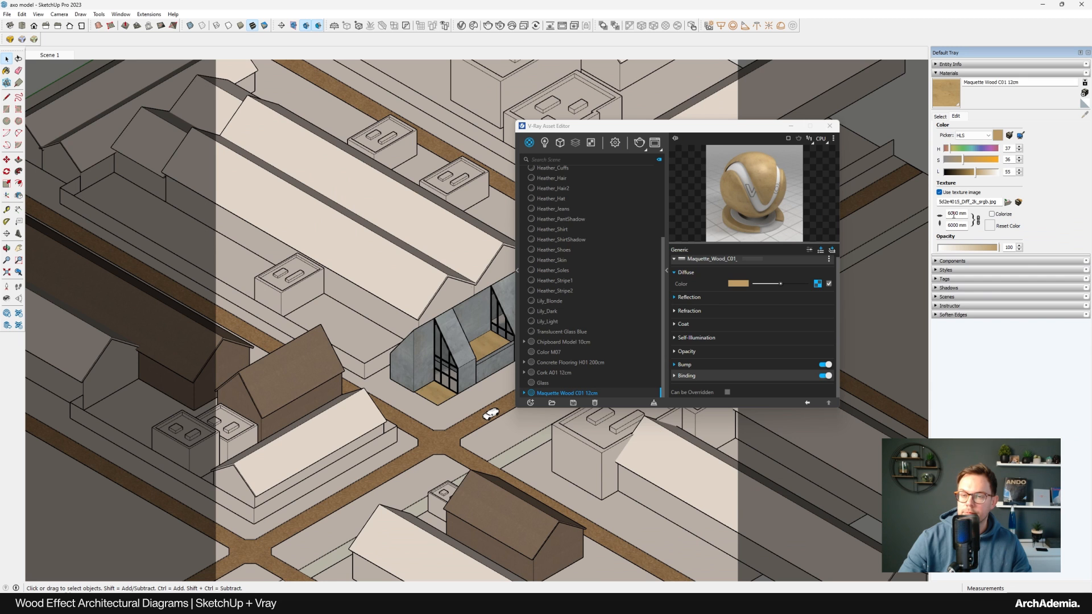
{"action": "left_click_drag", "start_coordinate": [610, 132], "coordinate": [651, 121]}
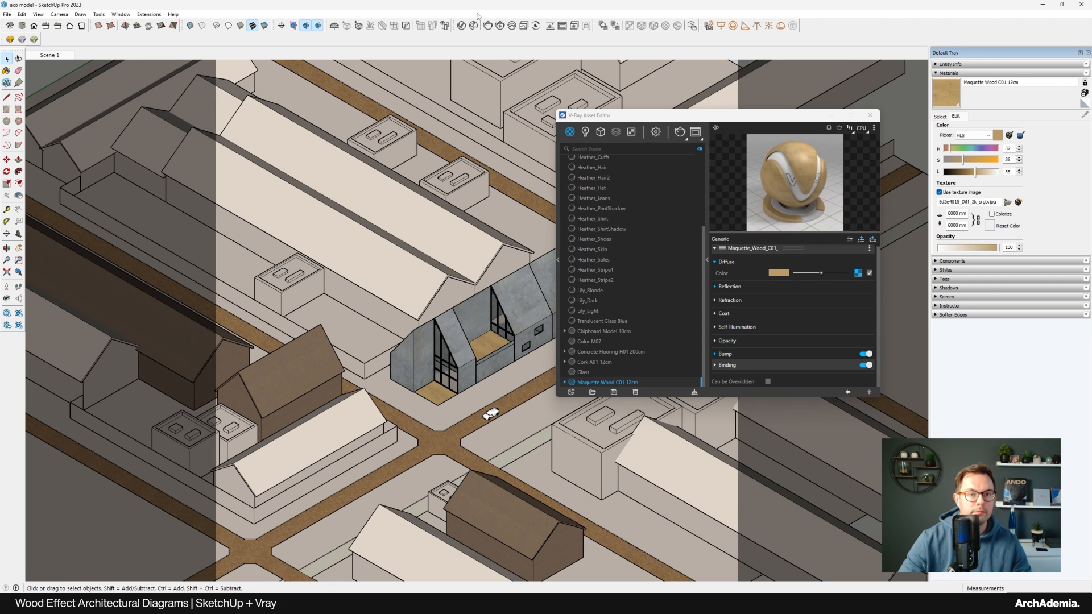
Select the entire model and apply V-Ray's world tri-planar projection to all its geometry
{"action": "left_click", "coordinate": [402, 244]}
{"action": "scroll", "coordinate": [408, 254], "scroll_direction": "down", "scroll_amount": 6}
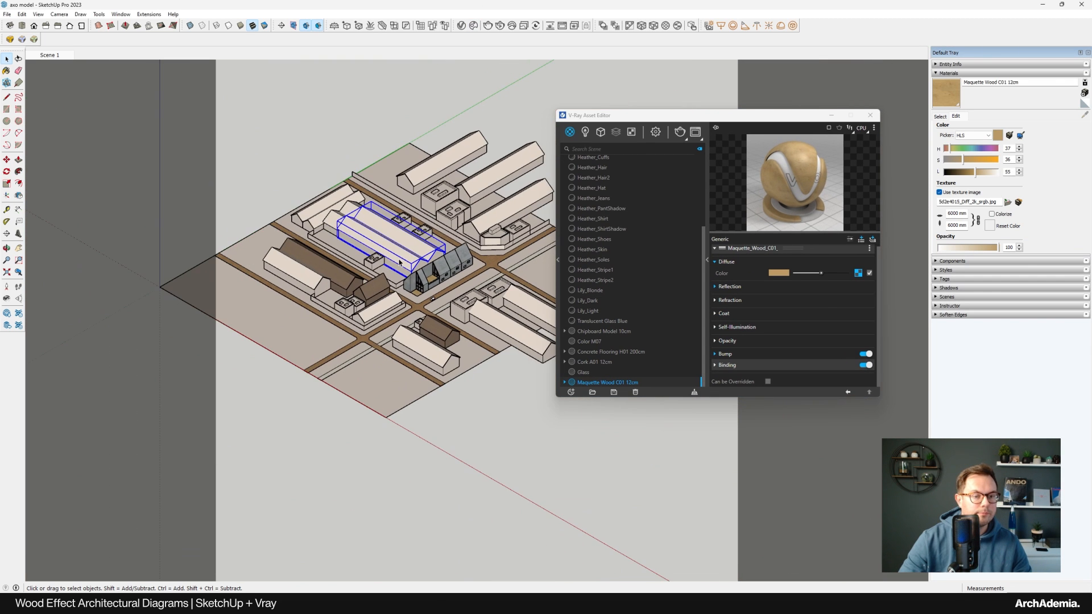
{"action": "left_click", "coordinate": [342, 278]}
{"action": "middle_click_drag", "start_coordinate": [346, 370], "coordinate": [393, 352]}
{"action": "scroll", "coordinate": [356, 379], "scroll_direction": "up", "scroll_amount": 2}
{"action": "triple_click", "coordinate": [365, 397]}
{"action": "key", "text": "ctrl+a"}
{"action": "scroll", "coordinate": [449, 216], "scroll_direction": "up", "scroll_amount": 2}
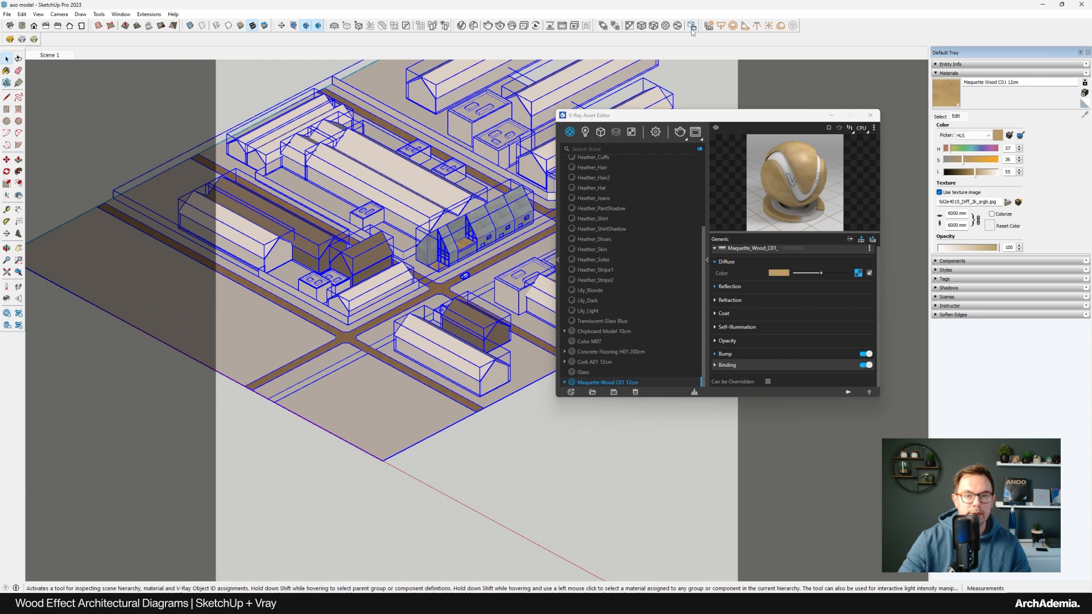
{"action": "left_click", "coordinate": [641, 26]}
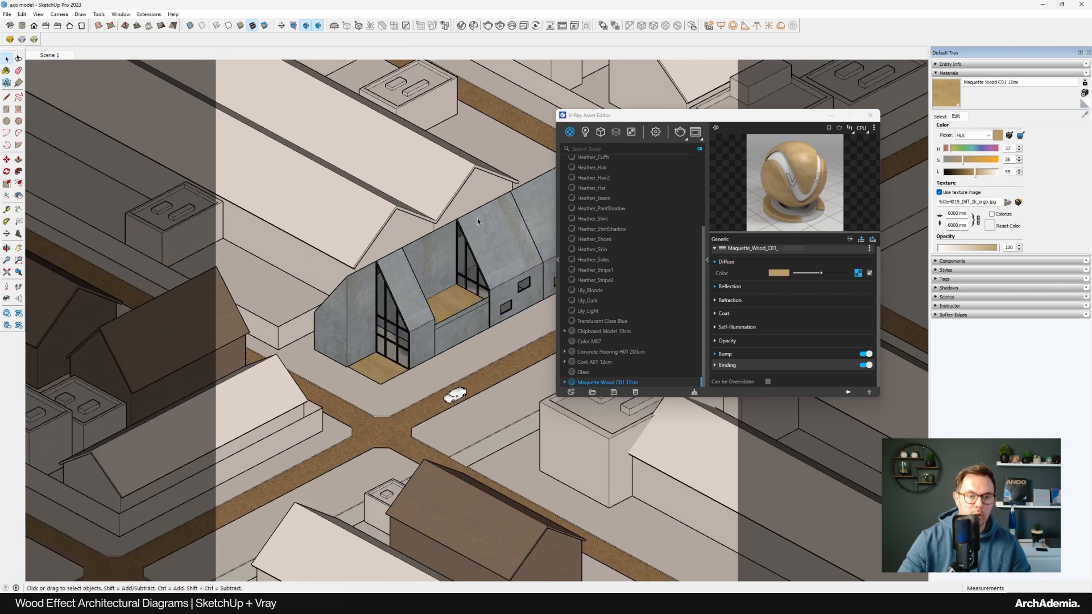
Render the Scene 1 view with V-Ray, inspect the wood surfaces up close and close the frame buffer
{"action": "scroll", "coordinate": [477, 218], "scroll_direction": "up", "scroll_amount": 3}
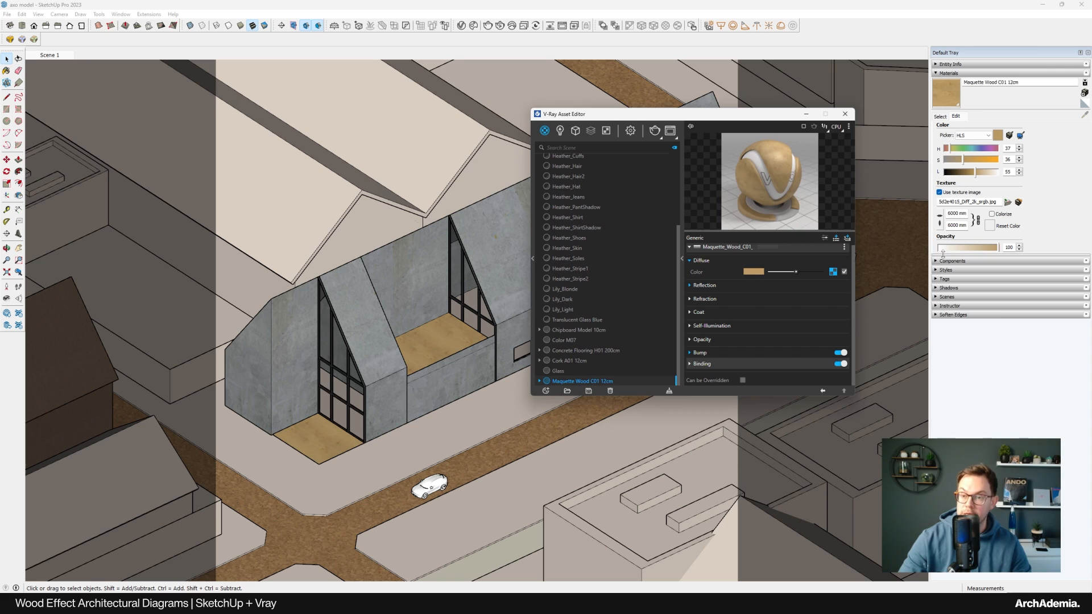
{"action": "left_click", "coordinate": [48, 56]}
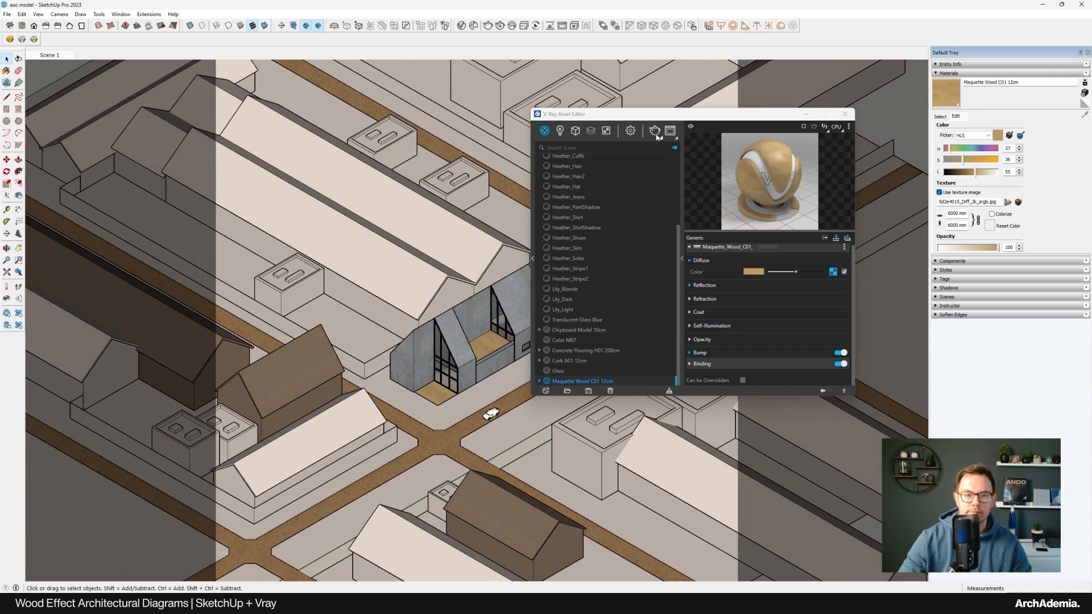
{"action": "left_click", "coordinate": [658, 134]}
{"action": "left_click", "coordinate": [653, 133]}
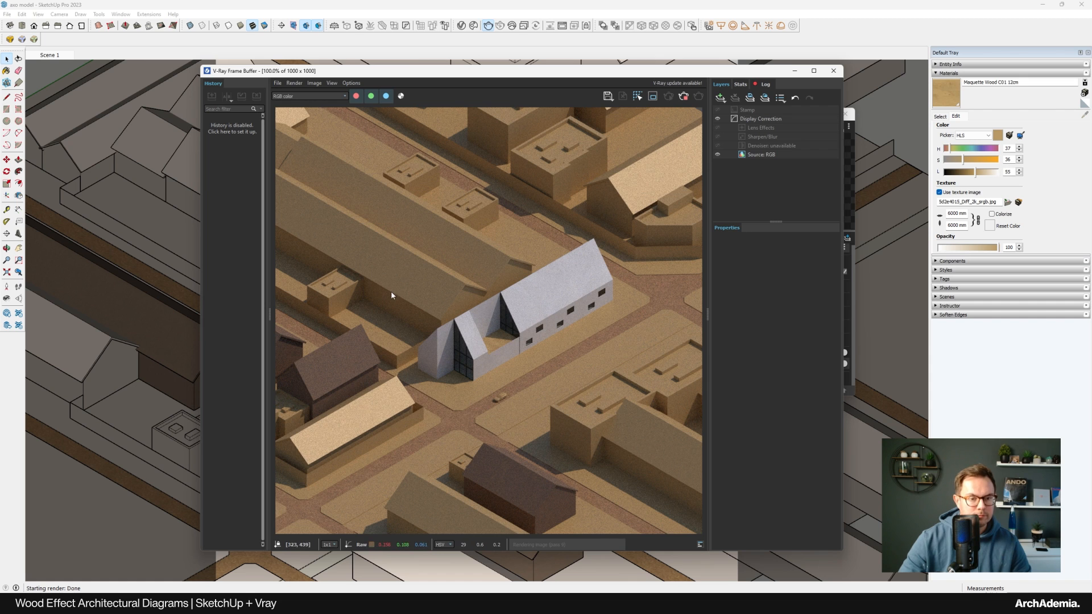
{"action": "scroll", "coordinate": [362, 270], "scroll_direction": "up", "scroll_amount": 2}
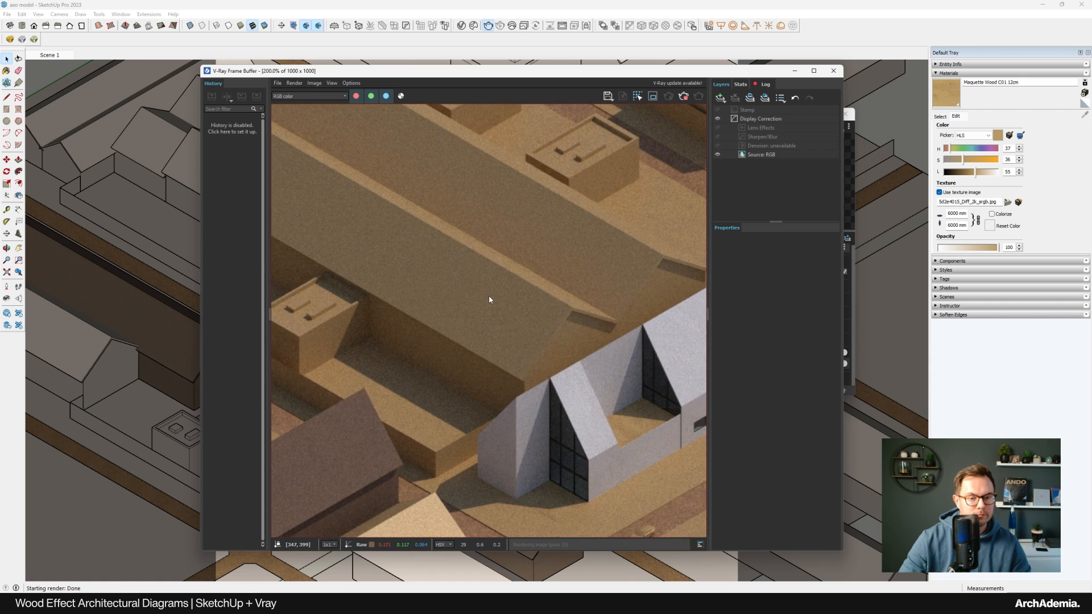
{"action": "scroll", "coordinate": [489, 296], "scroll_direction": "down", "scroll_amount": 2}
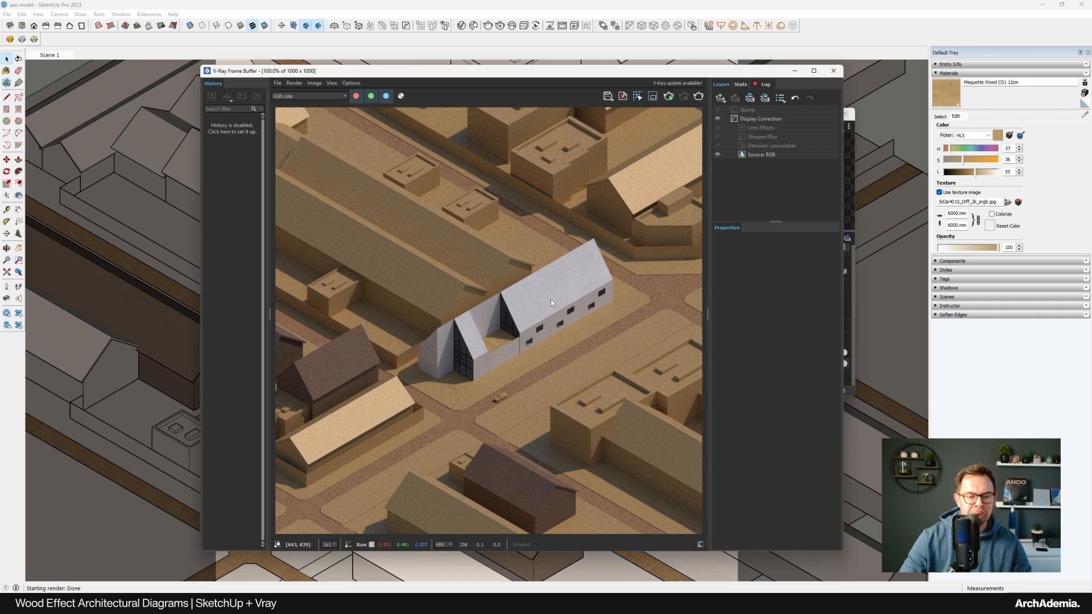
{"action": "left_click_drag", "start_coordinate": [704, 71], "coordinate": [717, 64]}
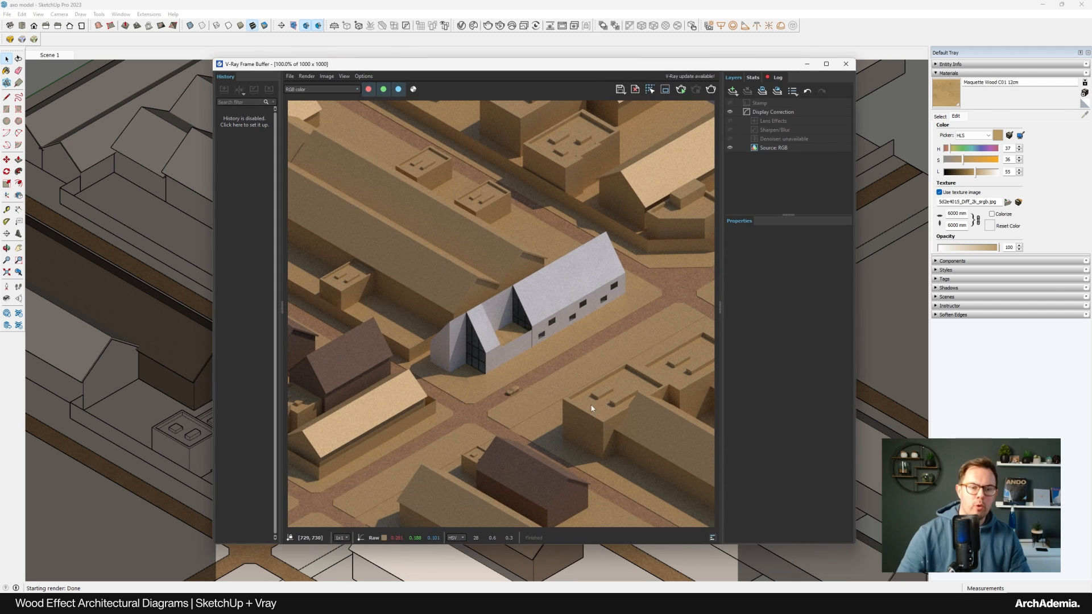
{"action": "left_click", "coordinate": [846, 64]}
Paint the long twin-gabled building behind the concrete house with Maquette Wood C01 12cm
{"action": "double_click", "coordinate": [349, 259]}
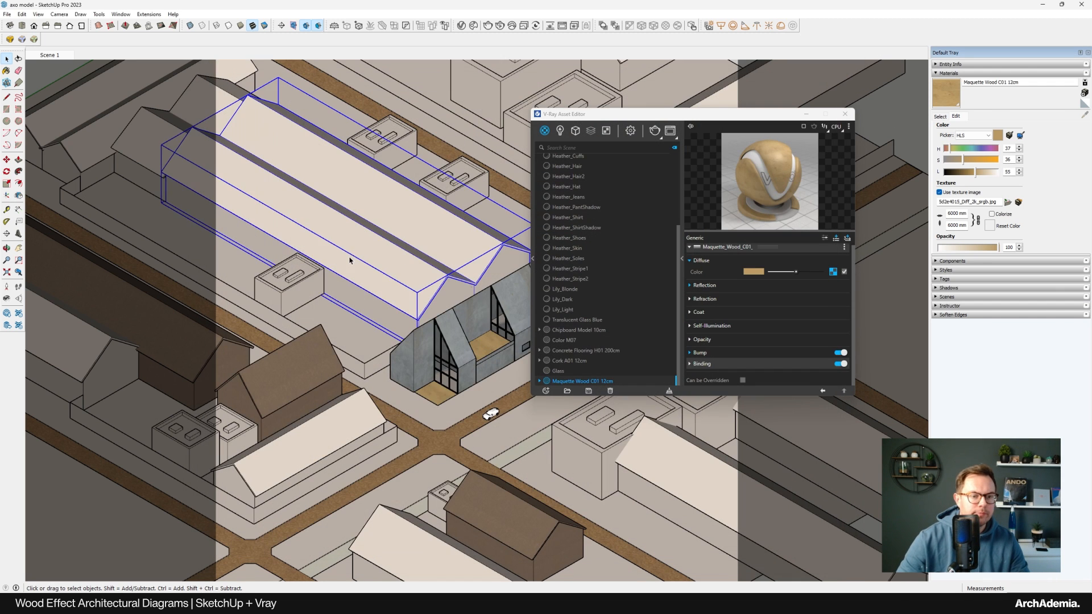
{"action": "left_click", "coordinate": [355, 257]}
{"action": "scroll", "coordinate": [375, 269], "scroll_direction": "up", "scroll_amount": 1}
{"action": "scroll", "coordinate": [379, 275], "scroll_direction": "up", "scroll_amount": 2}
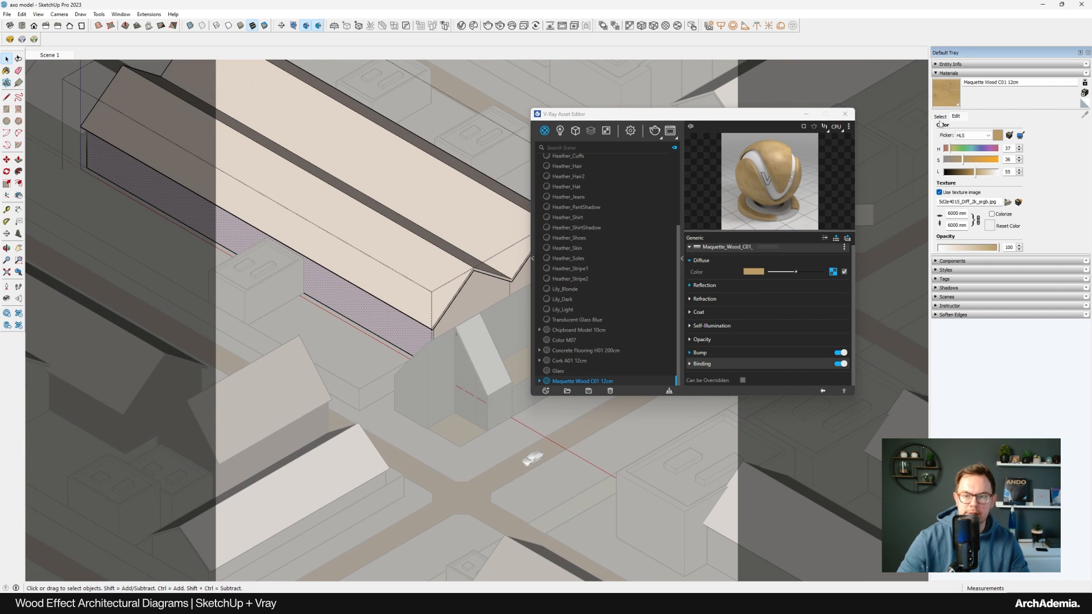
{"action": "key", "text": "b"}
{"action": "scroll", "coordinate": [434, 268], "scroll_direction": "up", "scroll_amount": 1}
{"action": "left_click", "coordinate": [485, 303]}
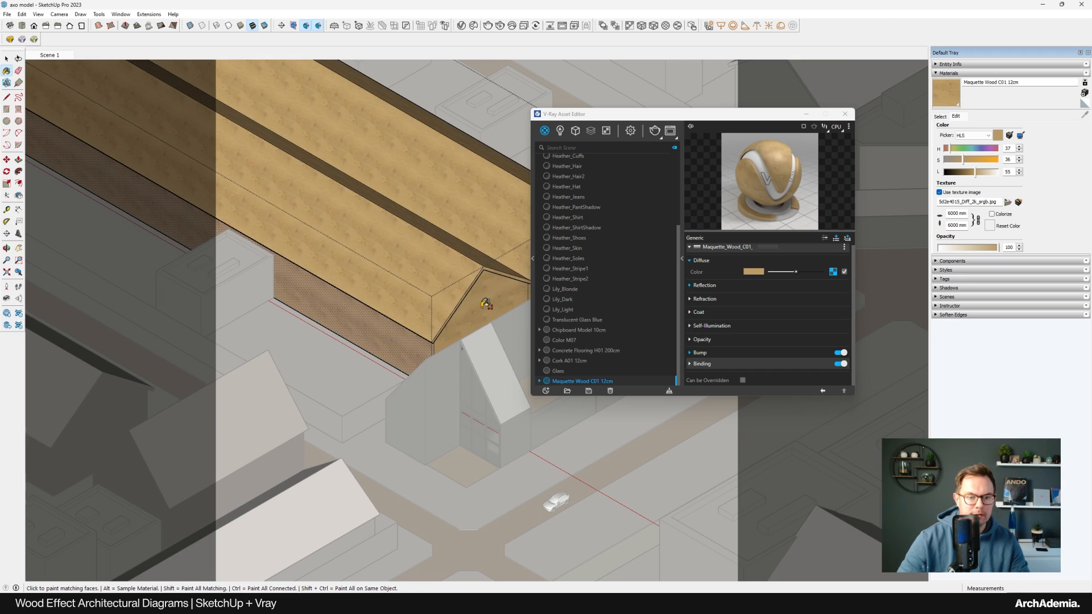
{"action": "left_click", "coordinate": [6, 59]}
{"action": "middle_click_drag", "start_coordinate": [429, 188], "coordinate": [431, 203], "text": "shift"}
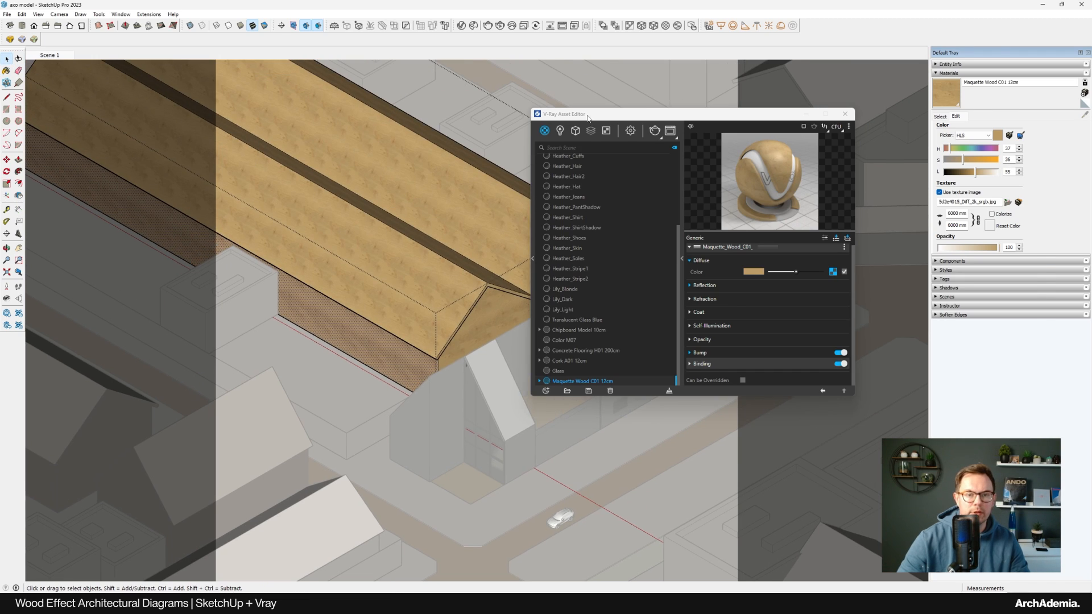
{"action": "left_click_drag", "start_coordinate": [603, 113], "coordinate": [781, 126]}
{"action": "left_click", "coordinate": [677, 93]}
Select everything inside the group of the gabled building behind the polygonal corner block and explode it
{"action": "scroll", "coordinate": [508, 314], "scroll_direction": "down", "scroll_amount": 2}
{"action": "scroll", "coordinate": [508, 316], "scroll_direction": "down", "scroll_amount": 1}
{"action": "middle_click_drag", "start_coordinate": [465, 288], "coordinate": [368, 295], "text": "shift"}
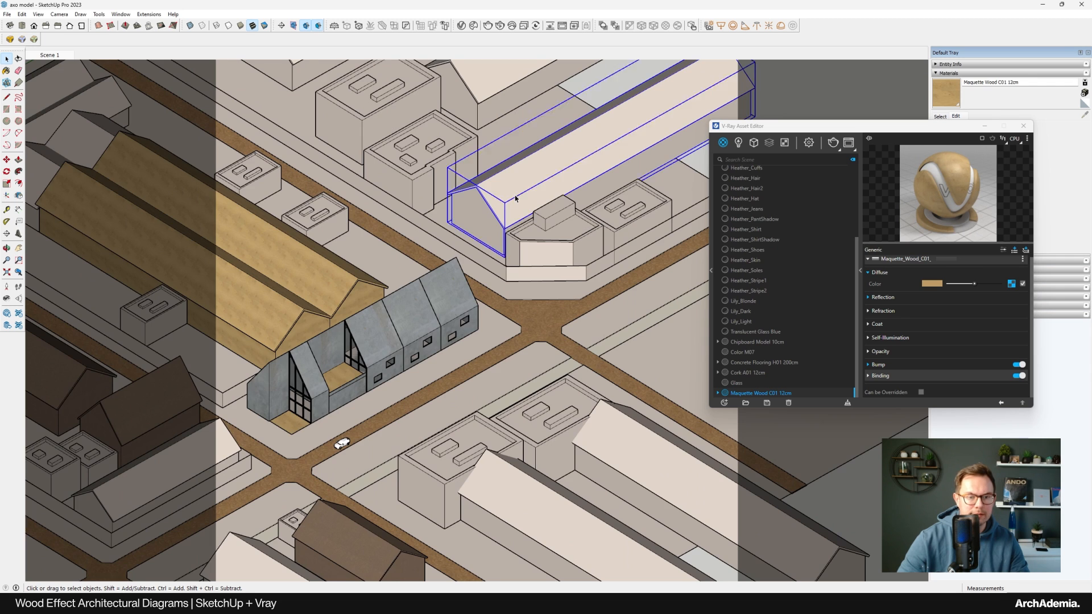
{"action": "double_click", "coordinate": [513, 199]}
{"action": "key", "text": "b"}
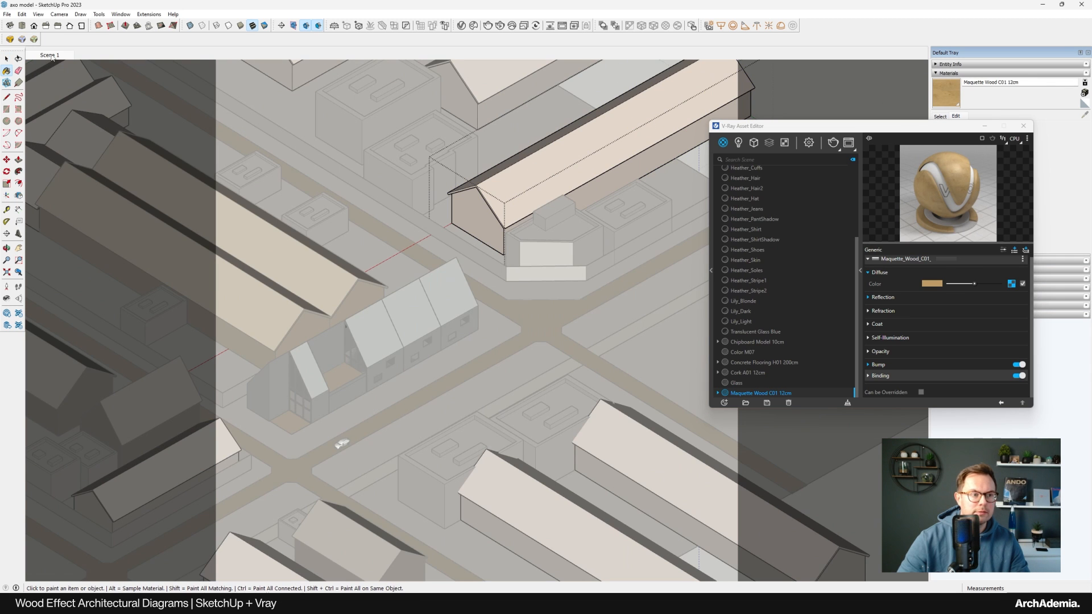
{"action": "key", "text": "space"}
{"action": "key", "text": "ctrl+a"}
{"action": "right_click", "coordinate": [558, 182]}
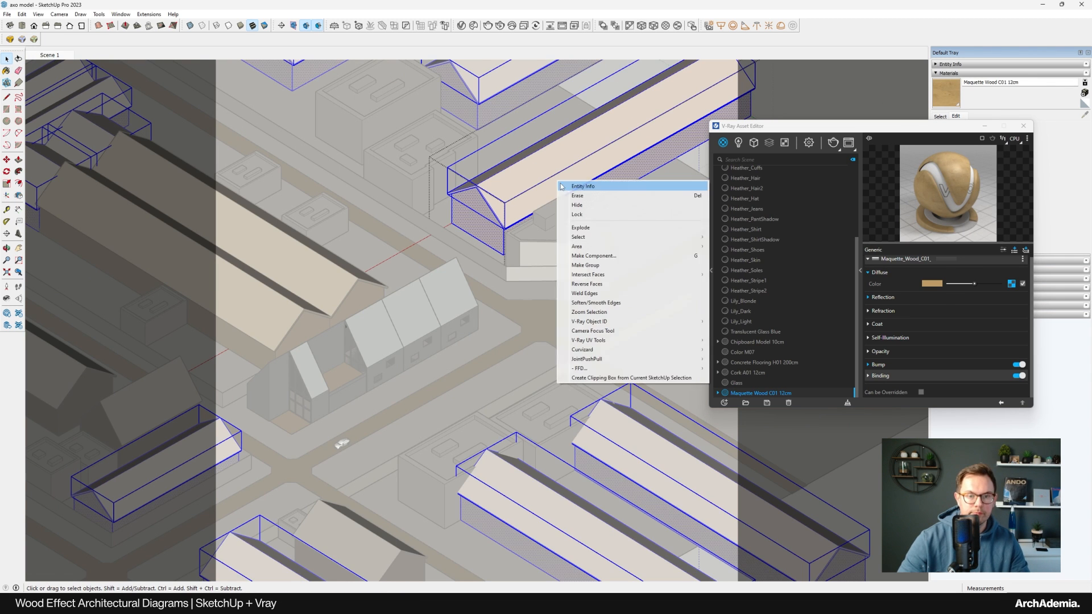
{"action": "left_click", "coordinate": [577, 228]}
Paint all matching faces of the exploded gabled buildings with Maquette Wood C01 12cm
{"action": "left_click", "coordinate": [582, 108]}
{"action": "key", "text": "b"}
{"action": "left_click", "coordinate": [619, 162], "text": "shift"}
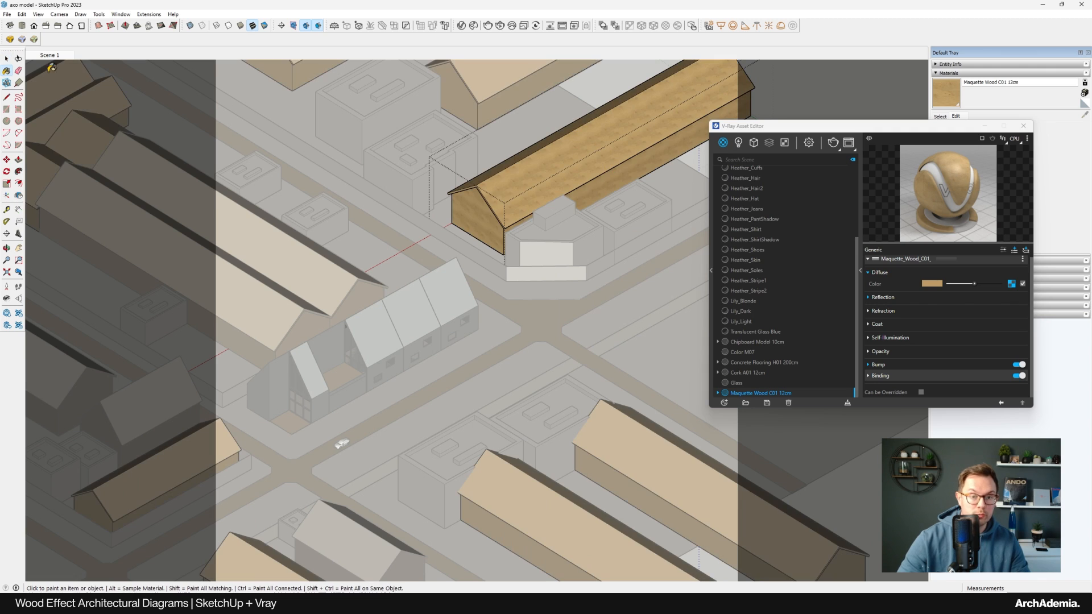
{"action": "left_click", "coordinate": [7, 59]}
{"action": "left_click", "coordinate": [327, 121]}
Paint all matching faces of the notched flat-roofed block with three rooftop boxes in Maquette Wood C01 12cm
{"action": "scroll", "coordinate": [520, 284], "scroll_direction": "down", "scroll_amount": 3}
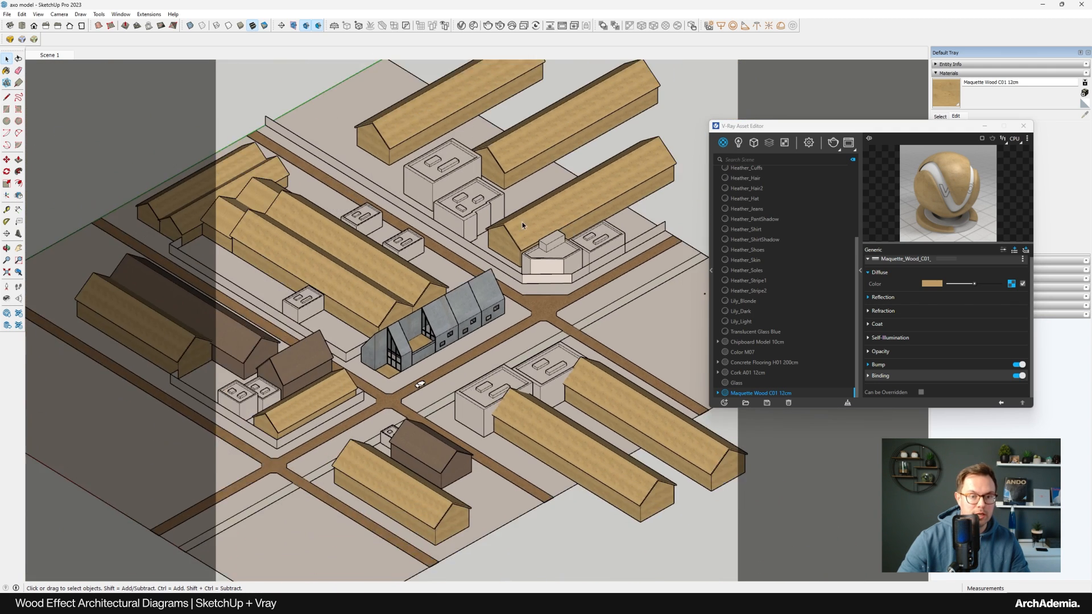
{"action": "scroll", "coordinate": [475, 233], "scroll_direction": "up", "scroll_amount": 9}
{"action": "double_click", "coordinate": [559, 244]}
{"action": "left_click", "coordinate": [951, 98]}
{"action": "left_click", "coordinate": [287, 100], "text": "shift"}
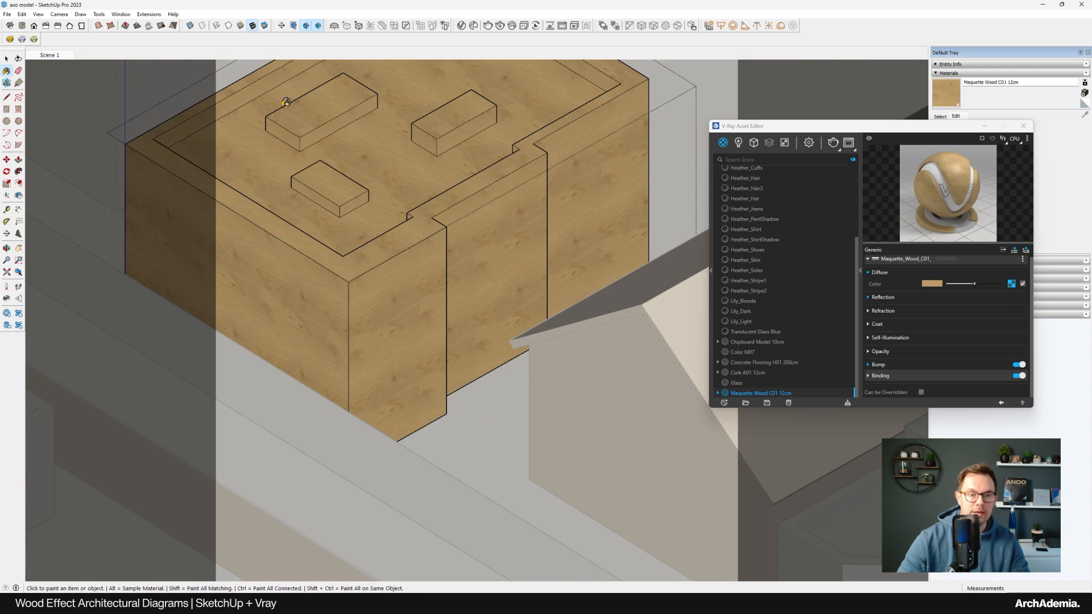
{"action": "left_click", "coordinate": [7, 59]}
{"action": "scroll", "coordinate": [616, 323], "scroll_direction": "down", "scroll_amount": 3}
{"action": "left_click", "coordinate": [616, 324]}
Apply Maquette Wood C01 12cm to all matching faces of the rectangular flat-roofed block with two rooftop boxes
{"action": "middle_click_drag", "start_coordinate": [433, 238], "coordinate": [603, 376], "text": "shift"}
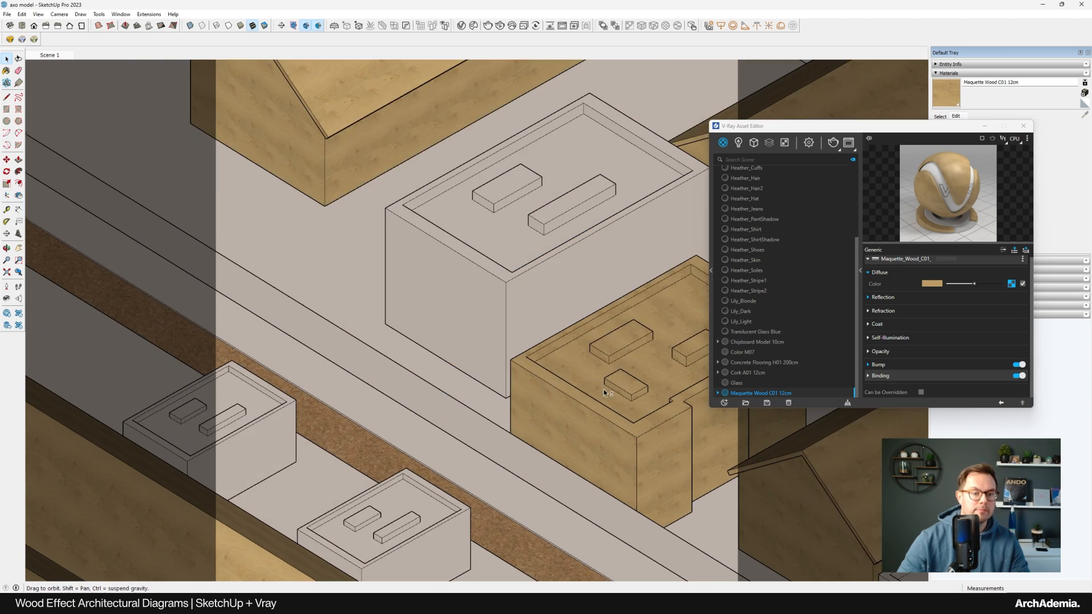
{"action": "double_click", "coordinate": [614, 279]}
{"action": "left_click", "coordinate": [950, 97]}
{"action": "left_click", "coordinate": [452, 203], "text": "shift"}
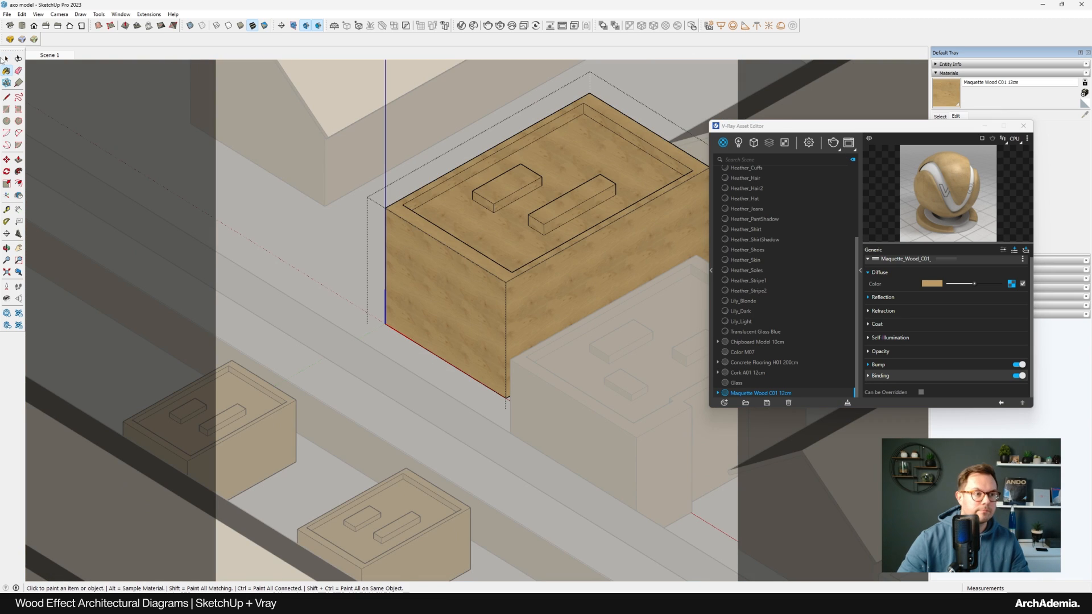
{"action": "key", "text": "space"}
{"action": "left_click", "coordinate": [361, 125]}
Paint the upper volume of the polygonal corner building at the road junction with Maquette Wood C01 12cm
{"action": "scroll", "coordinate": [443, 199], "scroll_direction": "down", "scroll_amount": 7}
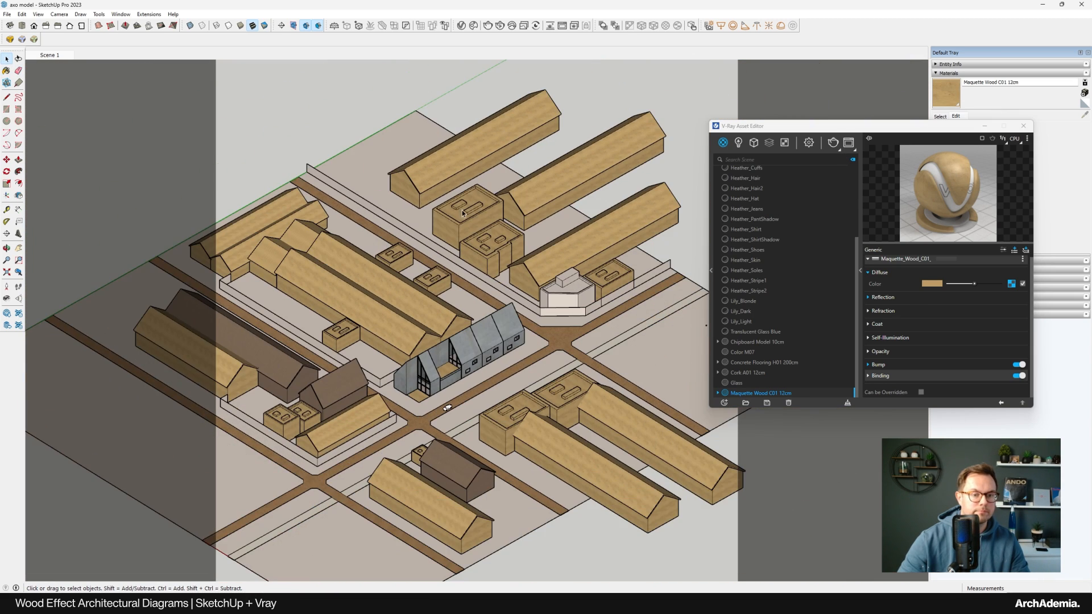
{"action": "middle_click_drag", "start_coordinate": [475, 428], "coordinate": [493, 386], "text": "shift"}
{"action": "scroll", "coordinate": [493, 387], "scroll_direction": "up", "scroll_amount": 1}
{"action": "scroll", "coordinate": [583, 220], "scroll_direction": "up", "scroll_amount": 6}
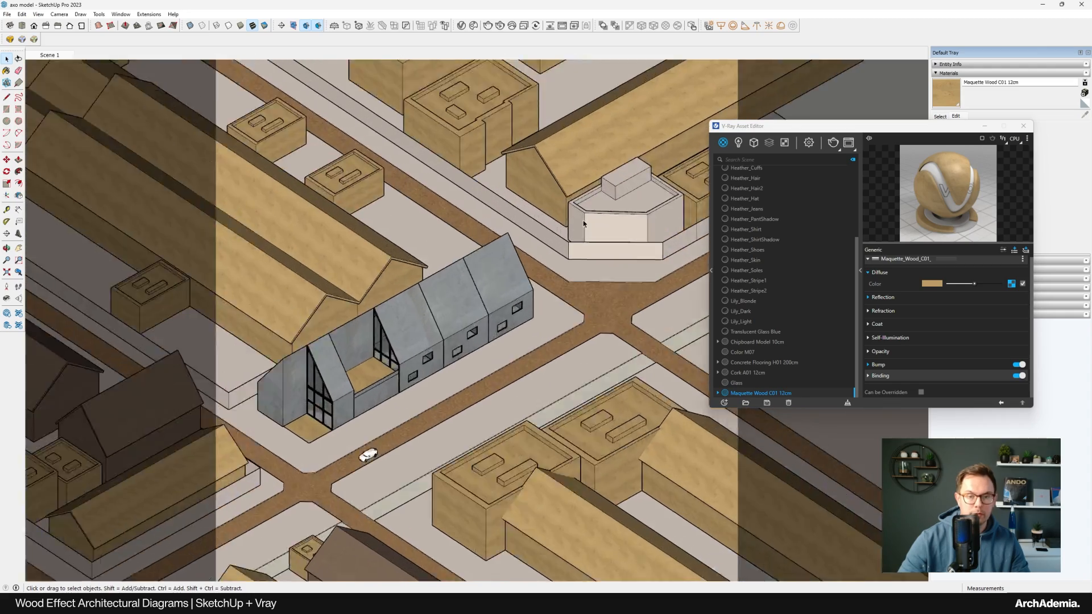
{"action": "double_click", "coordinate": [607, 213]}
{"action": "left_click", "coordinate": [951, 99]}
{"action": "left_click", "coordinate": [593, 180], "text": "shift"}
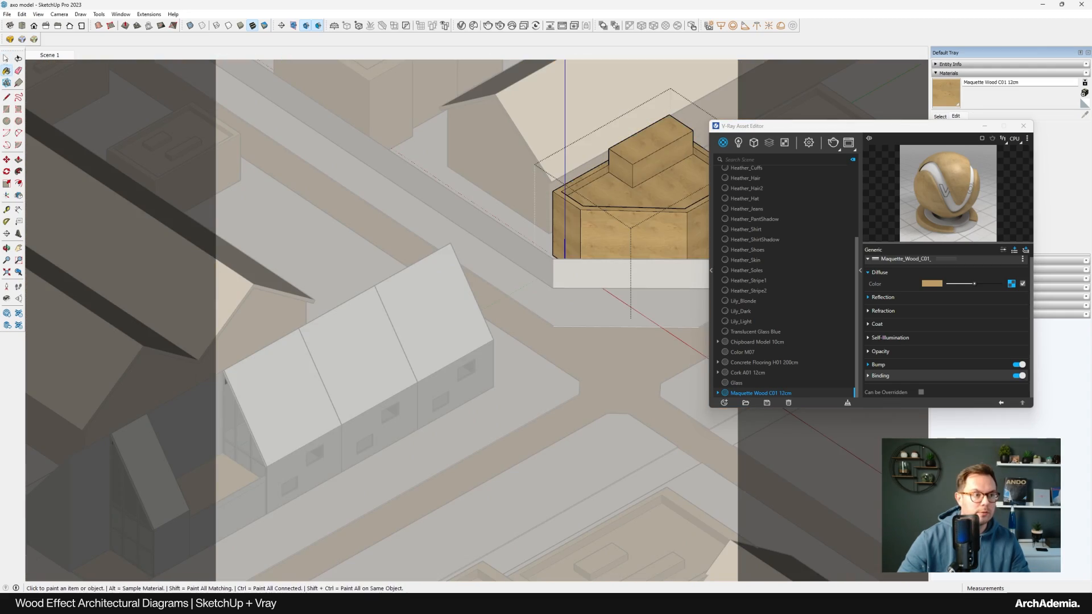
{"action": "key", "text": "space"}
{"action": "left_click", "coordinate": [424, 158]}
Return to the Scene 1 view, render it with V-Ray to check the wood buildings and close the frame buffer
{"action": "scroll", "coordinate": [424, 159], "scroll_direction": "down", "scroll_amount": 6}
{"action": "middle_click_drag", "start_coordinate": [424, 158], "coordinate": [568, 272], "text": "shift"}
{"action": "scroll", "coordinate": [353, 208], "scroll_direction": "up", "scroll_amount": 5}
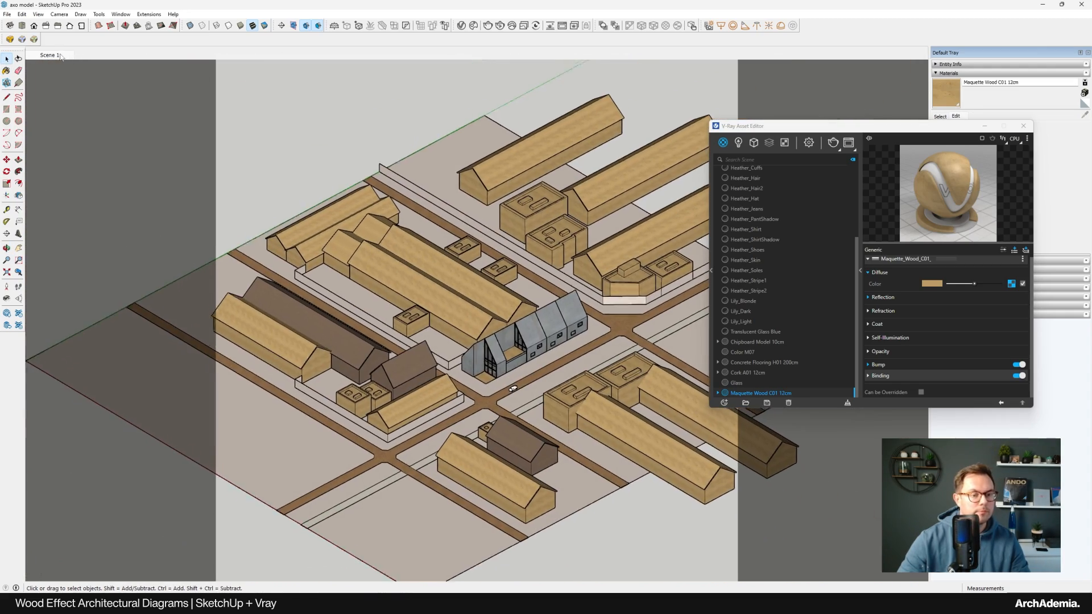
{"action": "scroll", "coordinate": [353, 207], "scroll_direction": "up", "scroll_amount": 2}
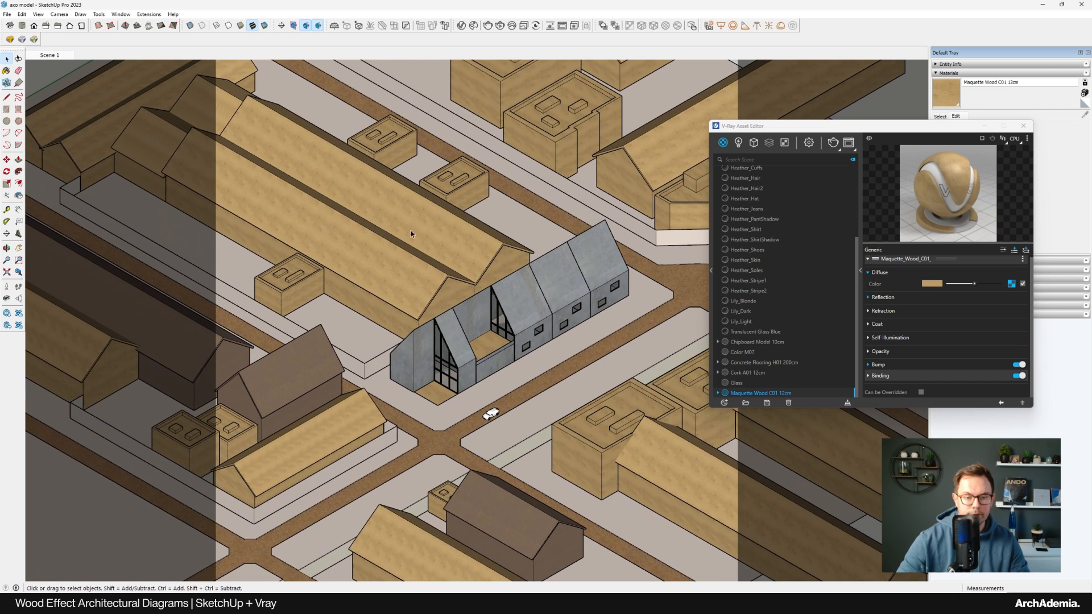
{"action": "left_click", "coordinate": [832, 143]}
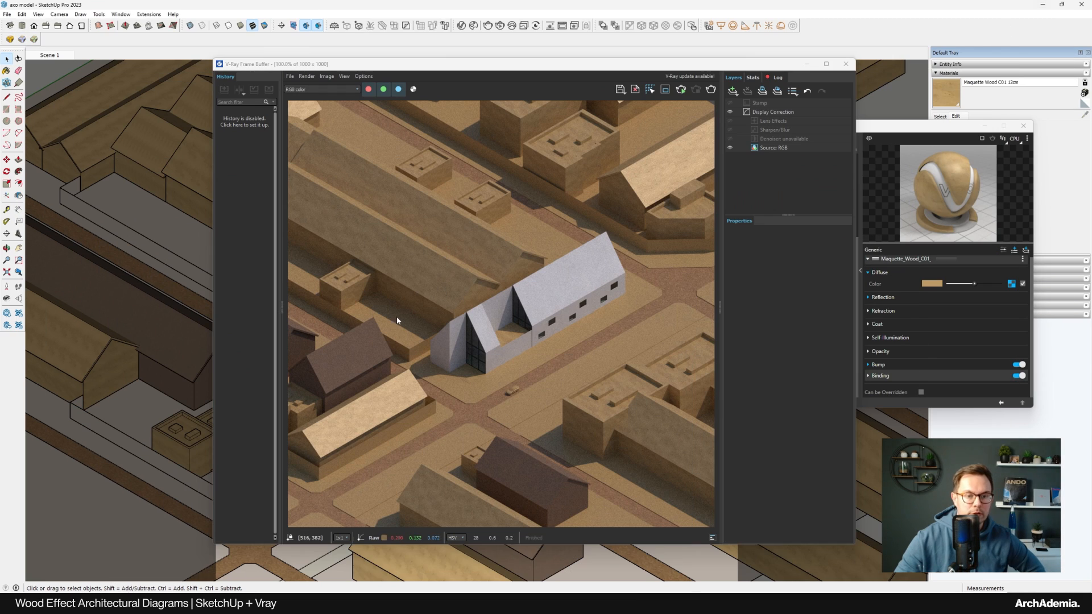
{"action": "left_click_drag", "start_coordinate": [512, 64], "coordinate": [479, 48]}
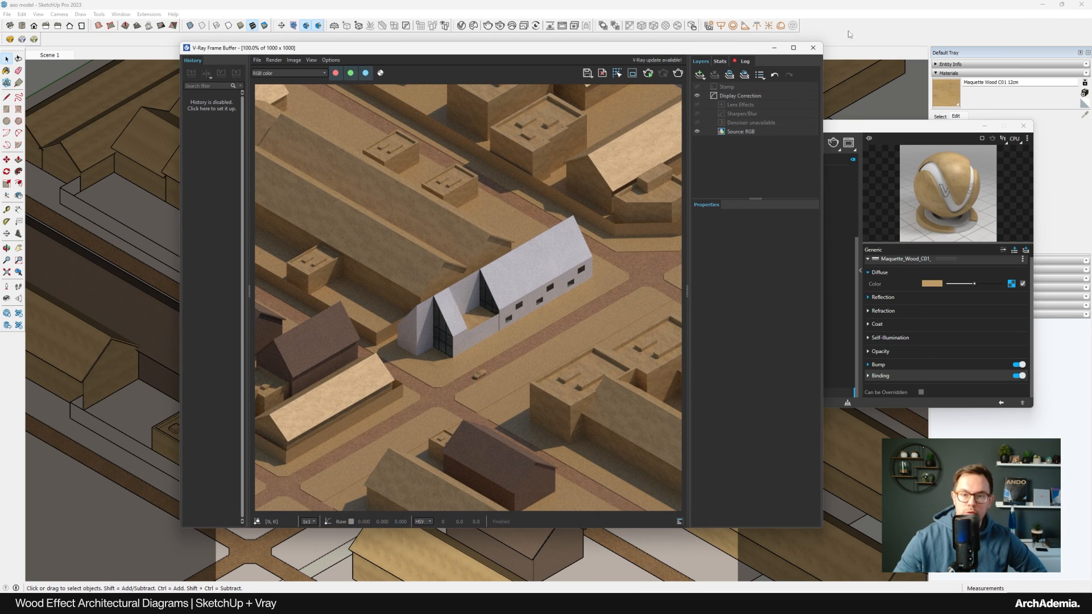
{"action": "left_click", "coordinate": [813, 50]}
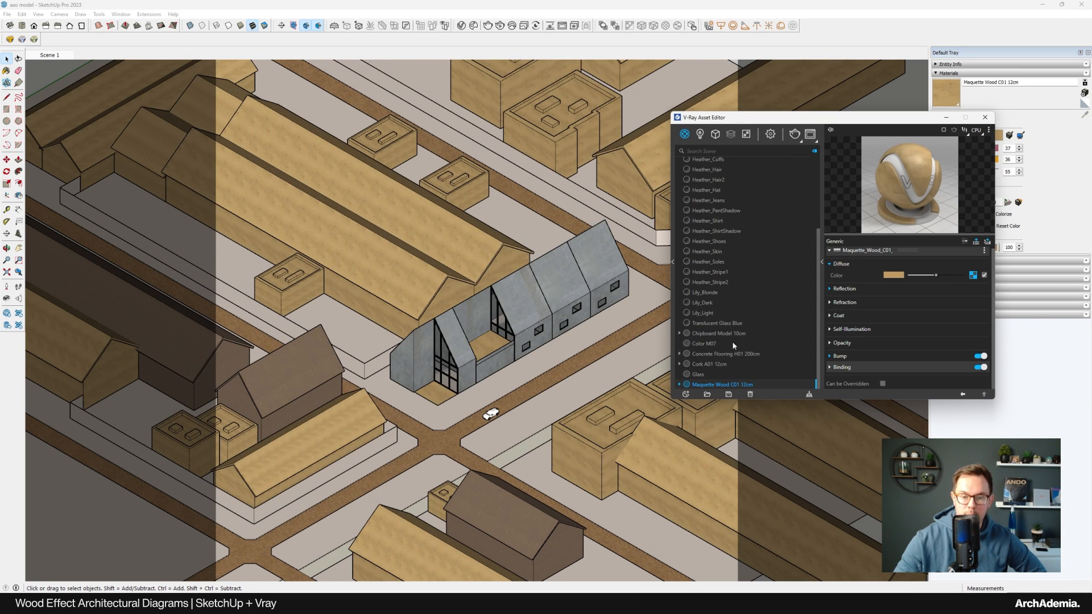
Create an Outline Override material in V-Ray with Maquette Wood C01 12cm as its base
{"action": "left_click", "coordinate": [684, 395]}
{"action": "mouse_move", "coordinate": [707, 385]}
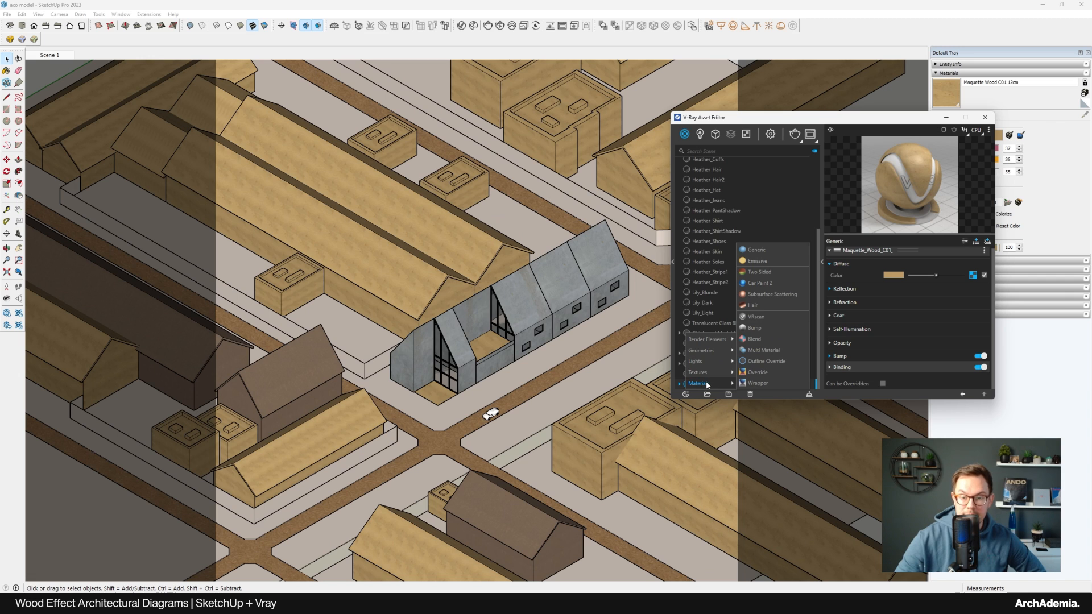
{"action": "left_click", "coordinate": [766, 363]}
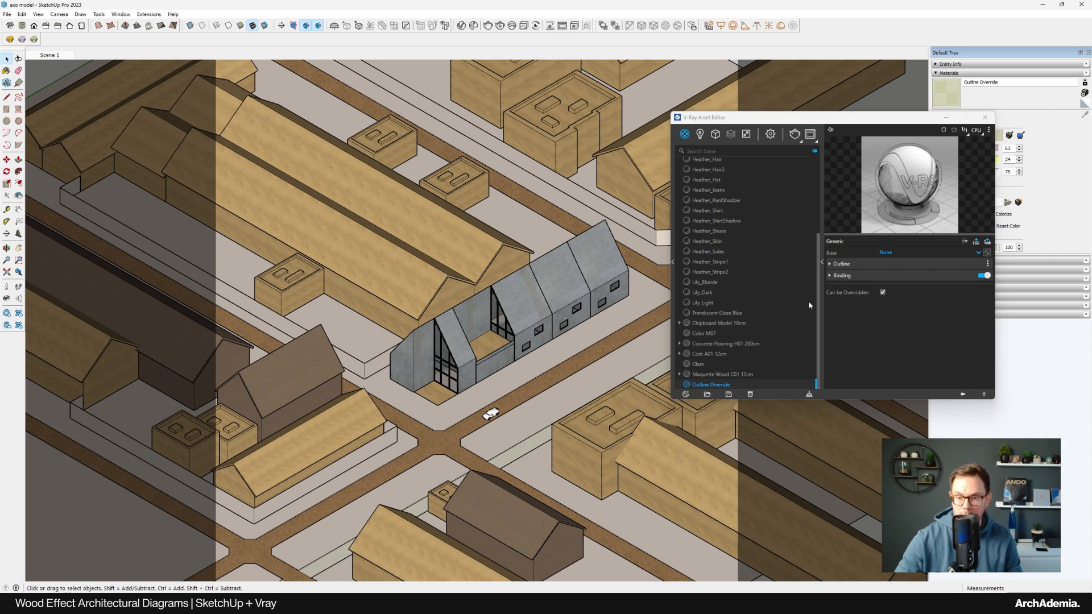
{"action": "left_click", "coordinate": [829, 265]}
{"action": "left_click", "coordinate": [830, 265]}
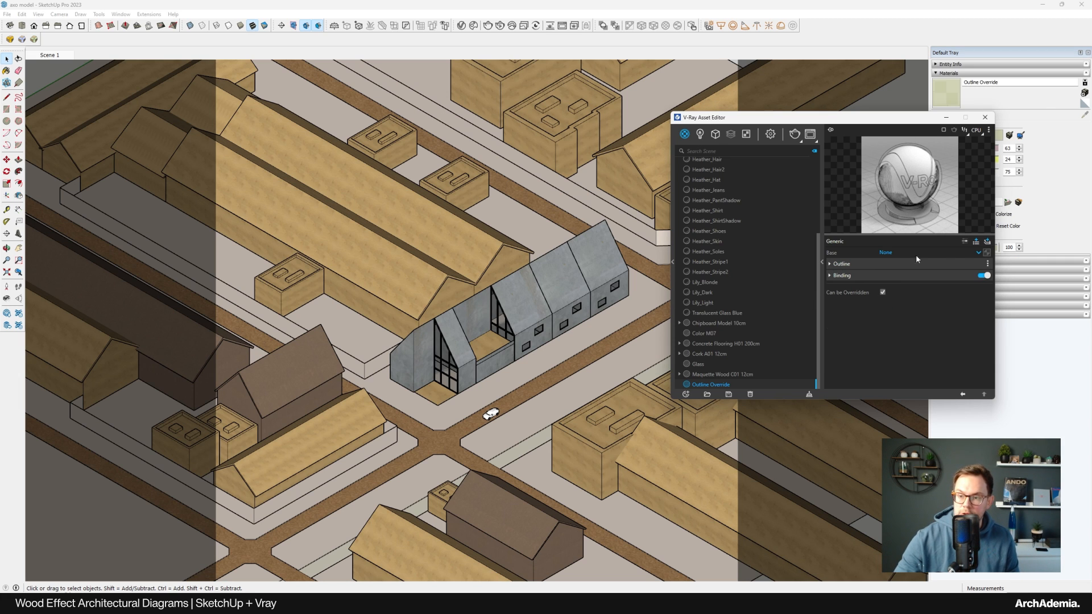
{"action": "left_click", "coordinate": [977, 253]}
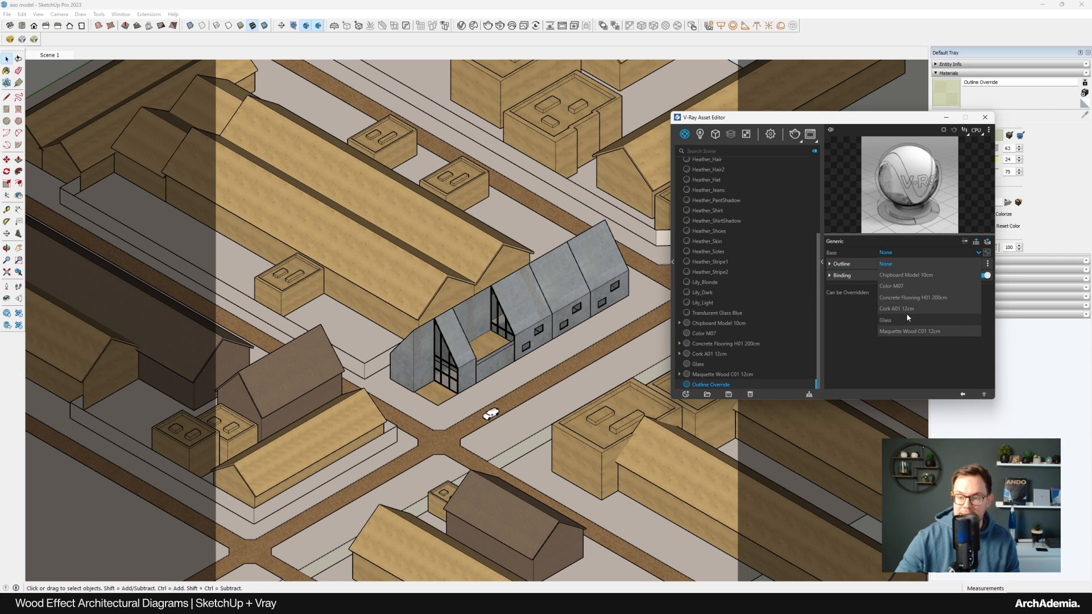
{"action": "left_click", "coordinate": [892, 332]}
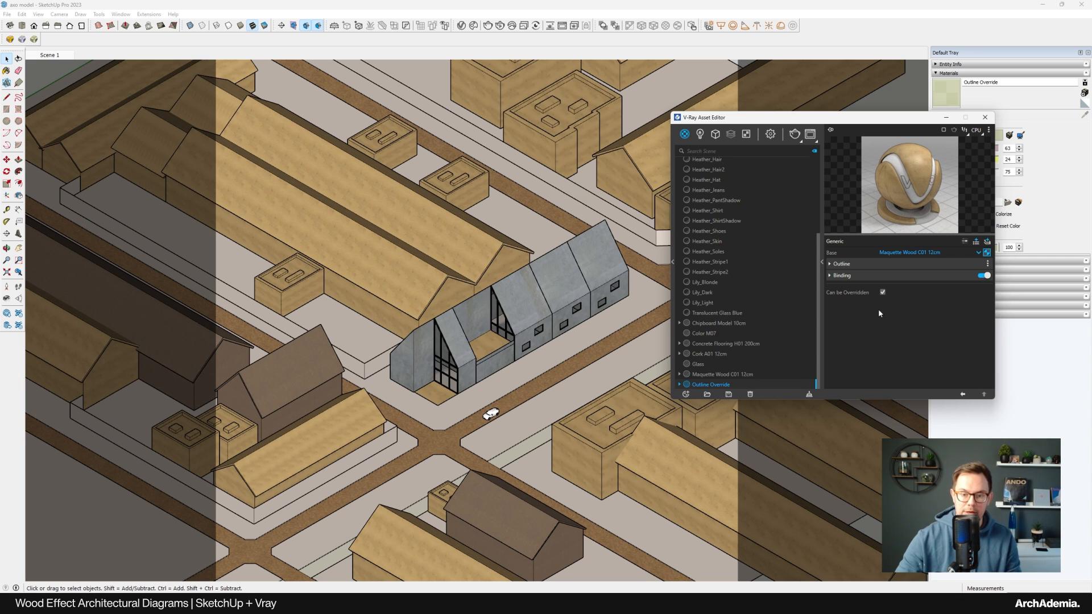
Enlarge the asset editor and rename the outline override material as "Main override material"
{"action": "left_click_drag", "start_coordinate": [703, 402], "coordinate": [704, 419]}
{"action": "right_click", "coordinate": [702, 403]}
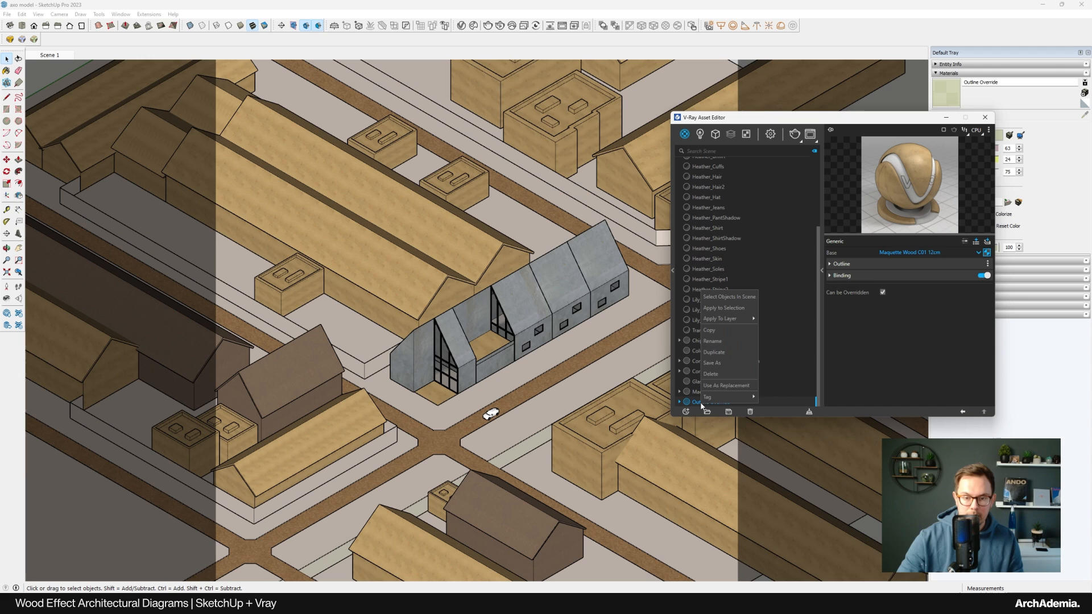
{"action": "left_click", "coordinate": [715, 343]}
{"action": "key", "text": "ctrl+a"}
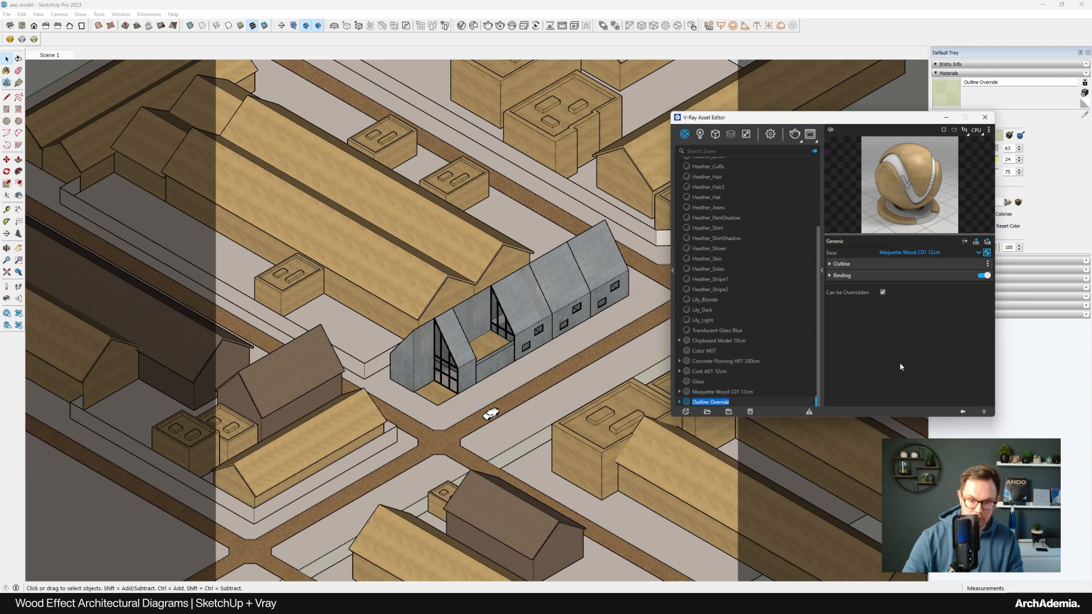
{"action": "type", "text": "Ma"}
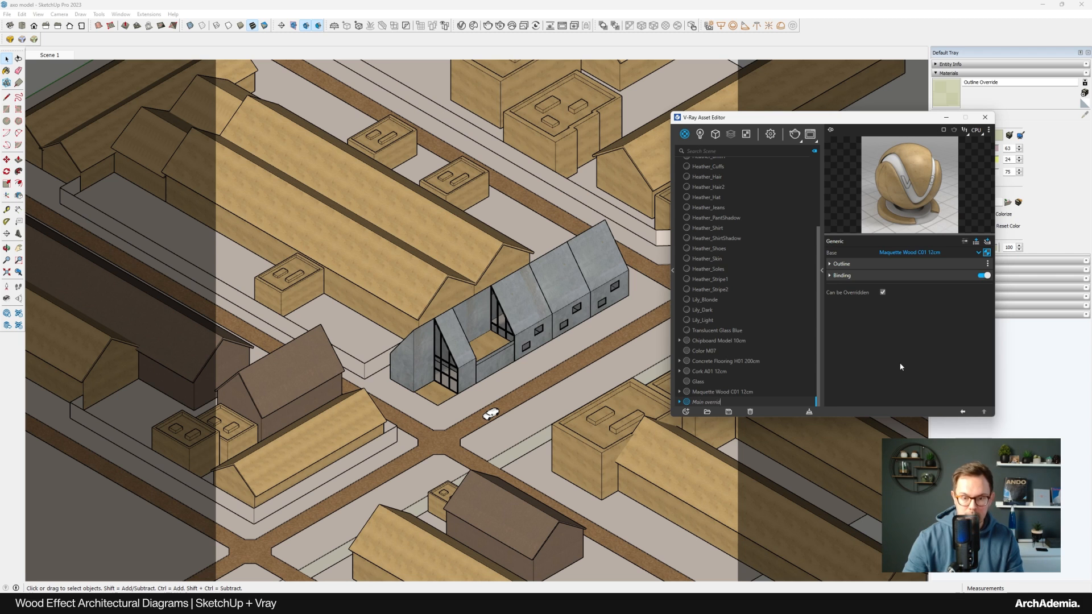
{"action": "type", "text": "in override material"}
{"action": "key", "text": "Return"}
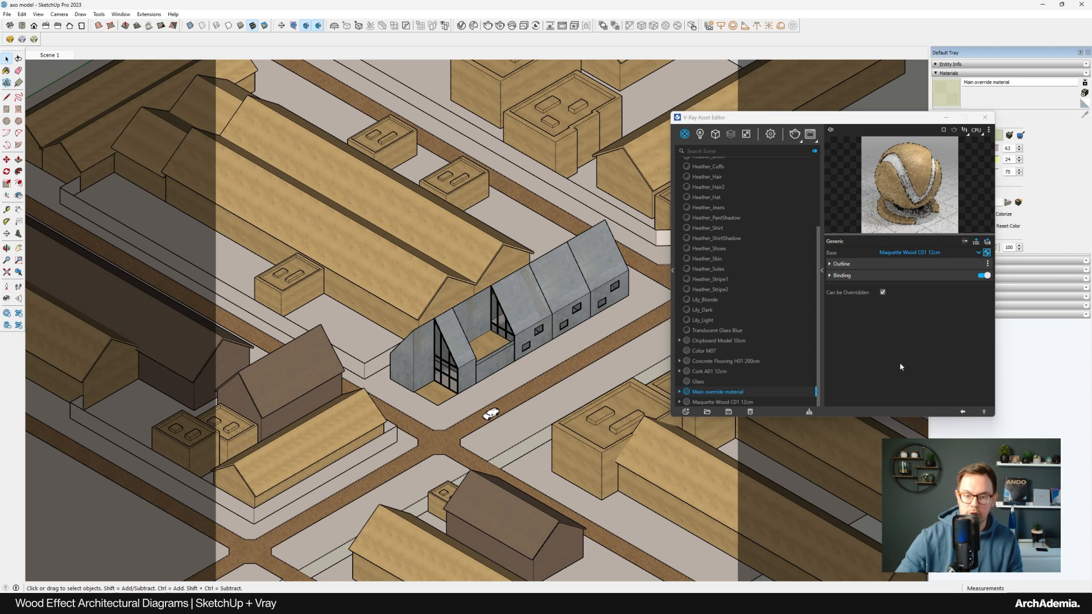
Set the render settings' override material to Main override material
{"action": "left_click", "coordinate": [770, 133]}
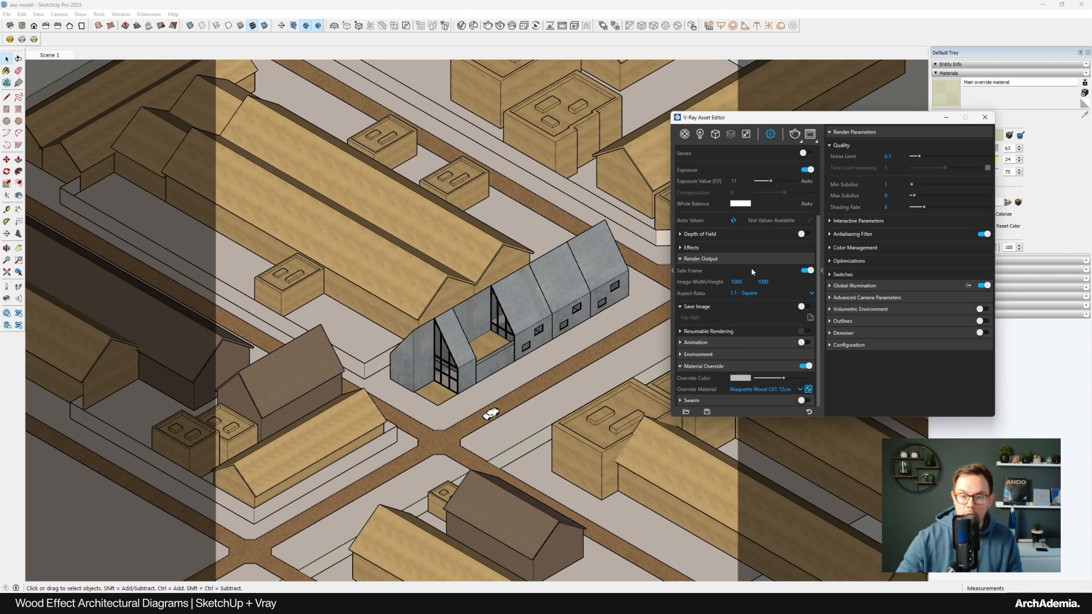
{"action": "left_click", "coordinate": [796, 389]}
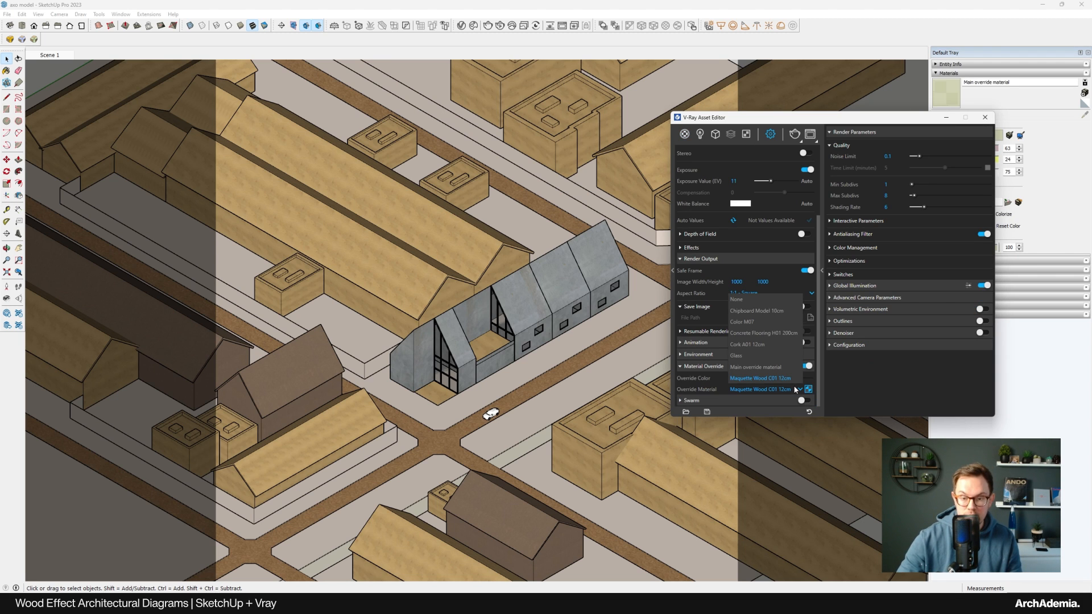
{"action": "left_click", "coordinate": [747, 367]}
Render the scene with V-Ray to check the wood override, stop the render and close the frame buffer
{"action": "left_click", "coordinate": [795, 135]}
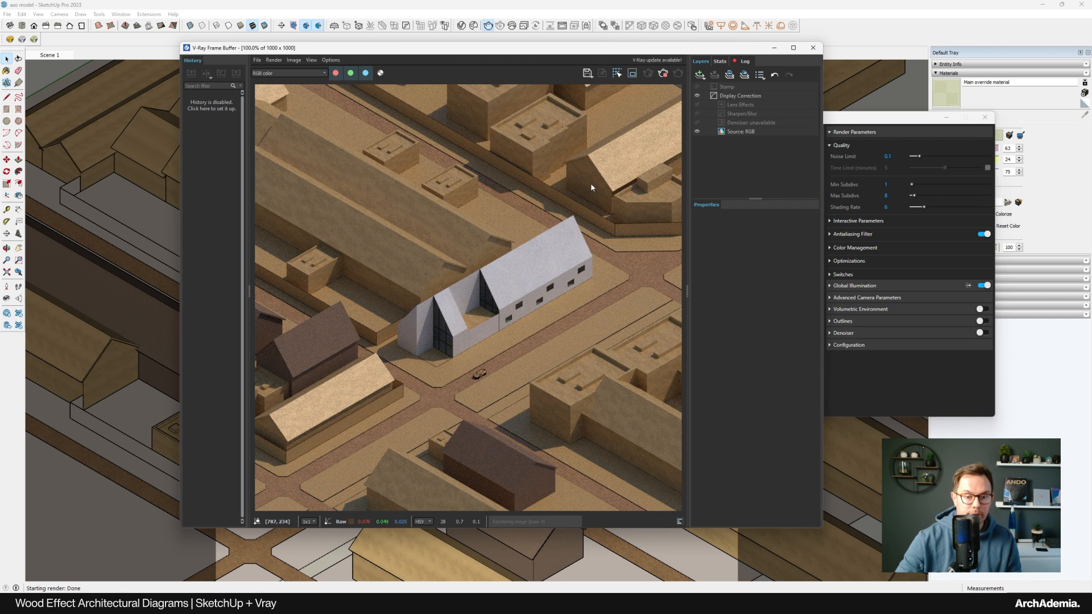
{"action": "left_click_drag", "start_coordinate": [751, 54], "coordinate": [739, 53]}
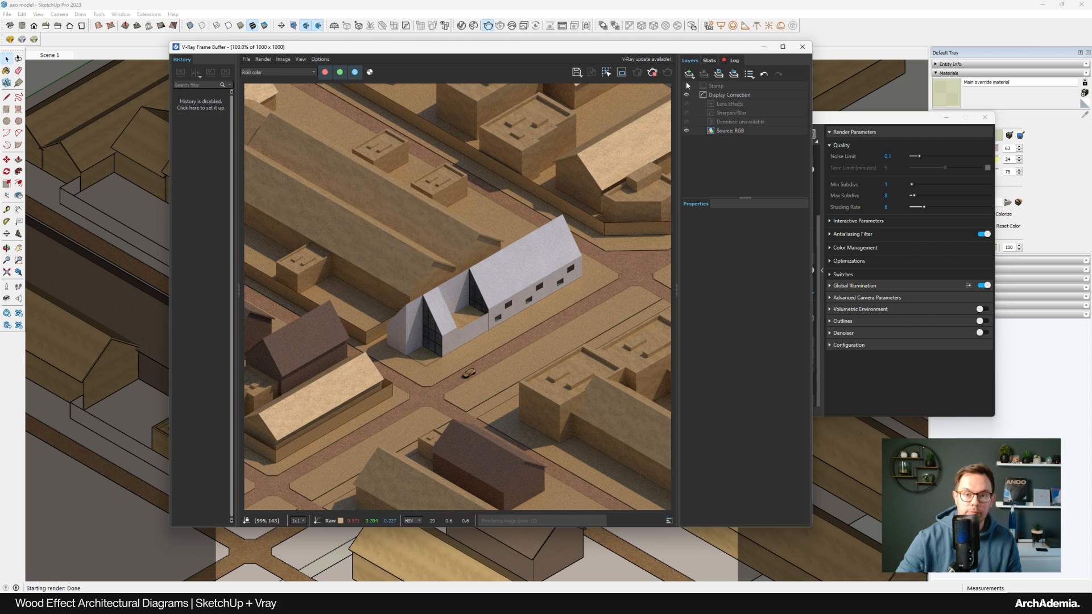
{"action": "left_click", "coordinate": [653, 74]}
{"action": "left_click", "coordinate": [802, 47]}
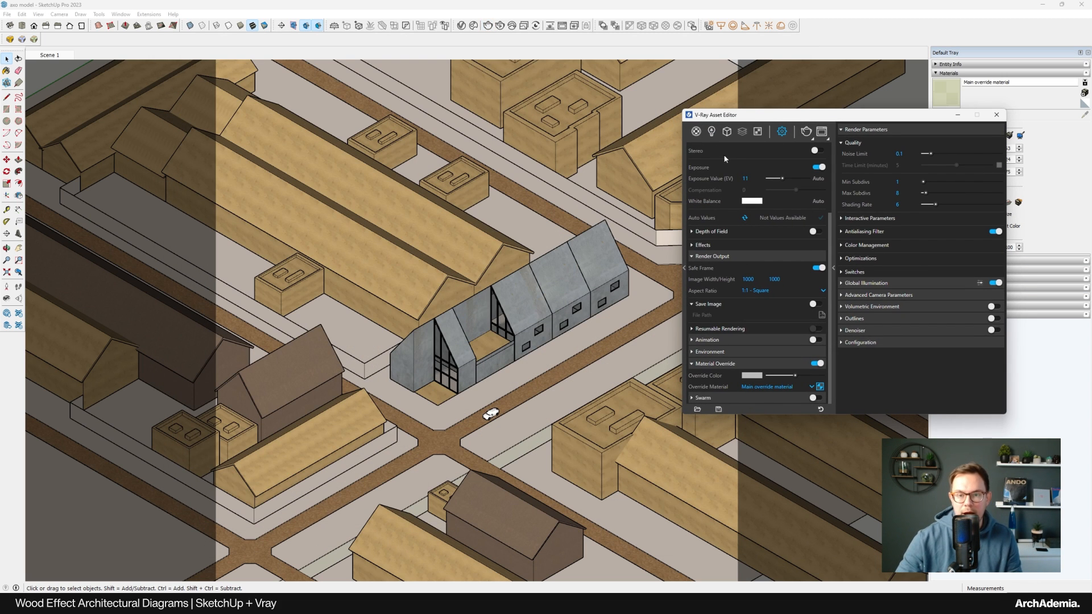
Create an Outline Override material named "Concrete Outline" with Concrete Flooring H01 200cm as its base
{"action": "left_click", "coordinate": [696, 132]}
{"action": "left_click", "coordinate": [698, 410]}
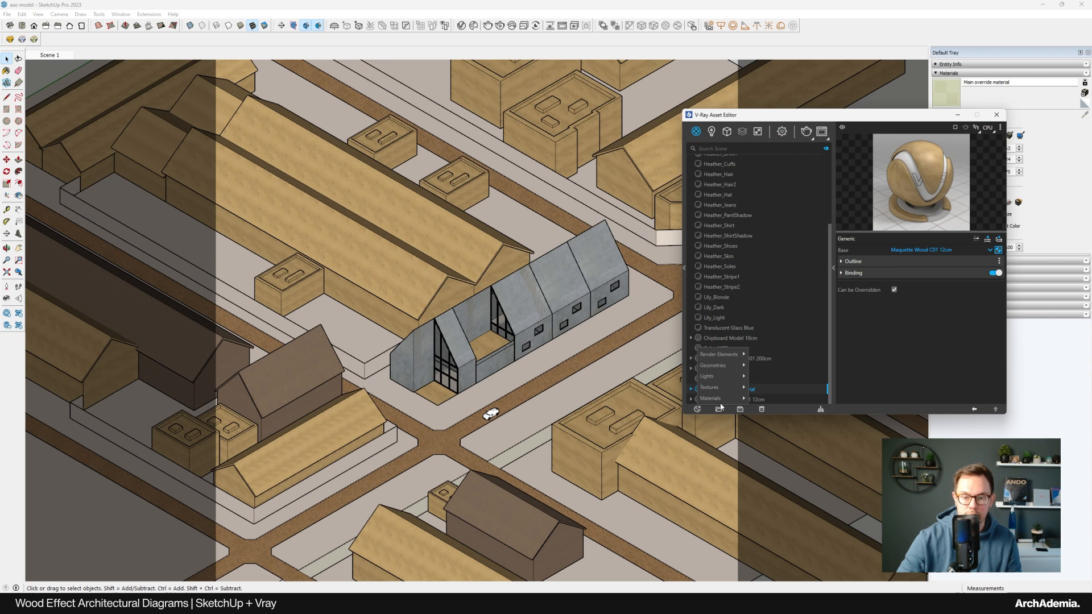
{"action": "mouse_move", "coordinate": [745, 398]}
{"action": "left_click", "coordinate": [765, 376]}
{"action": "right_click", "coordinate": [717, 400]}
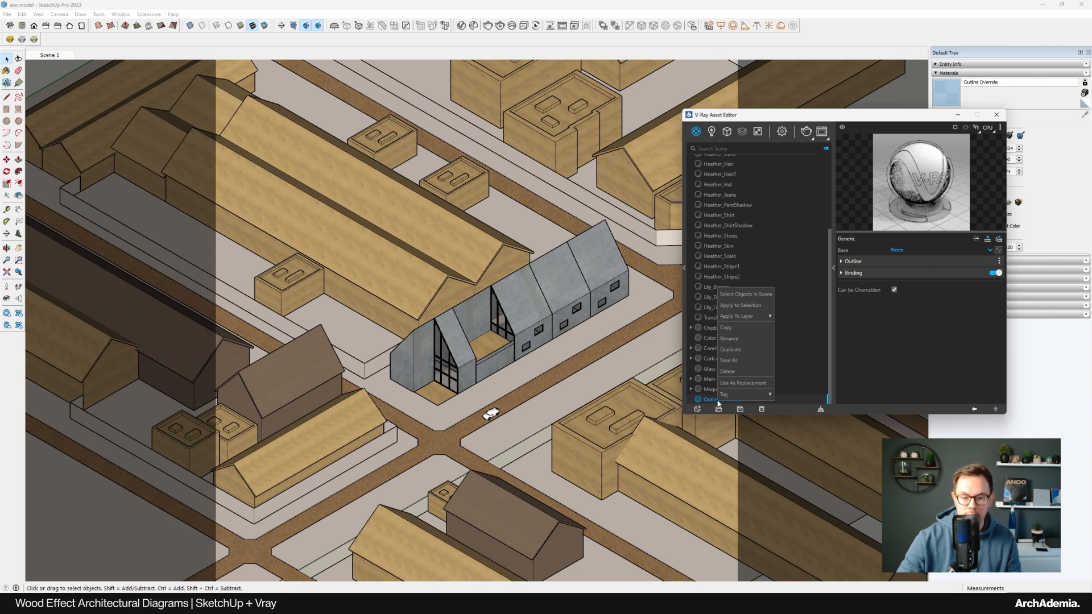
{"action": "left_click", "coordinate": [731, 340]}
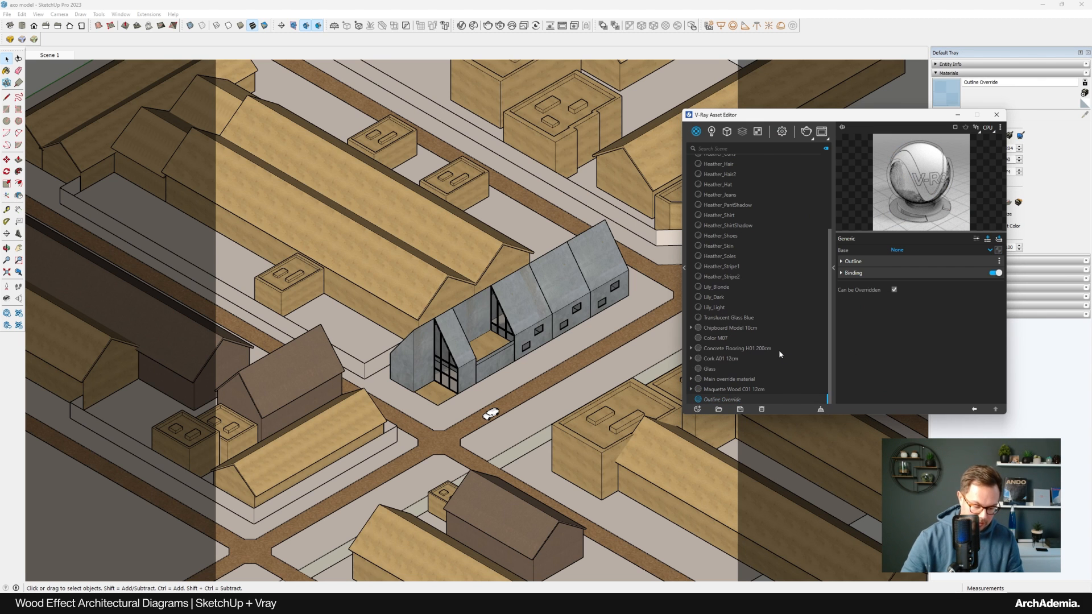
{"action": "type", "text": "Concrete O"}
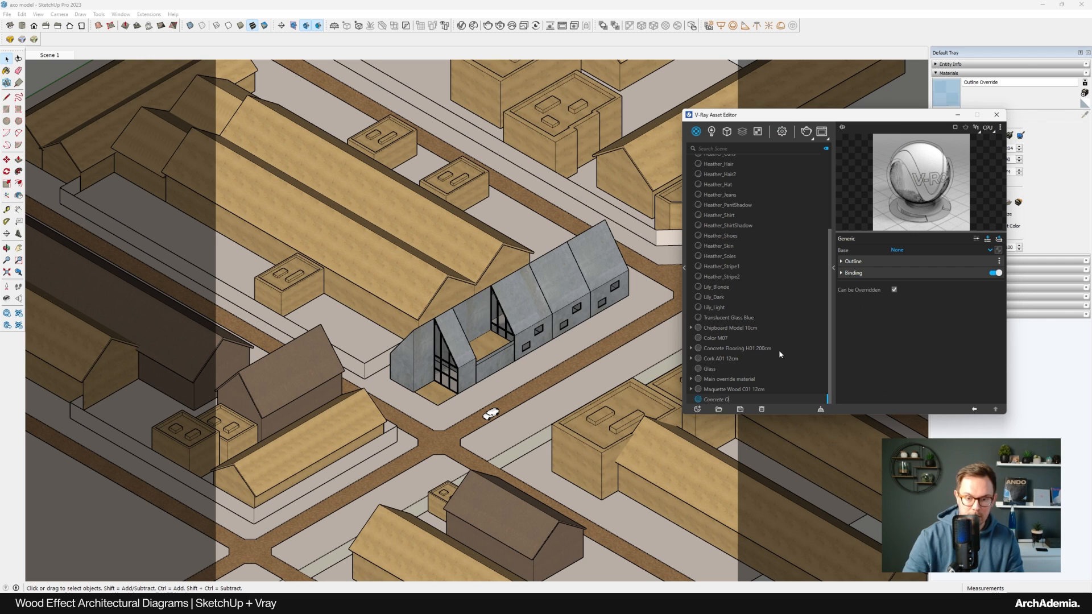
{"action": "type", "text": "utline"}
{"action": "key", "text": "Return"}
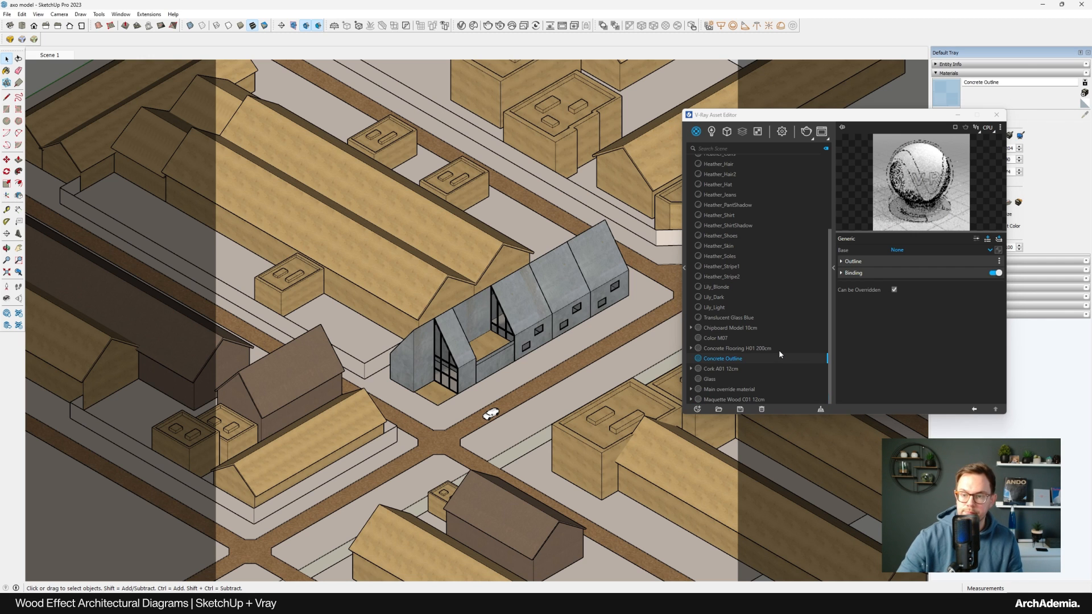
{"action": "left_click", "coordinate": [895, 261]}
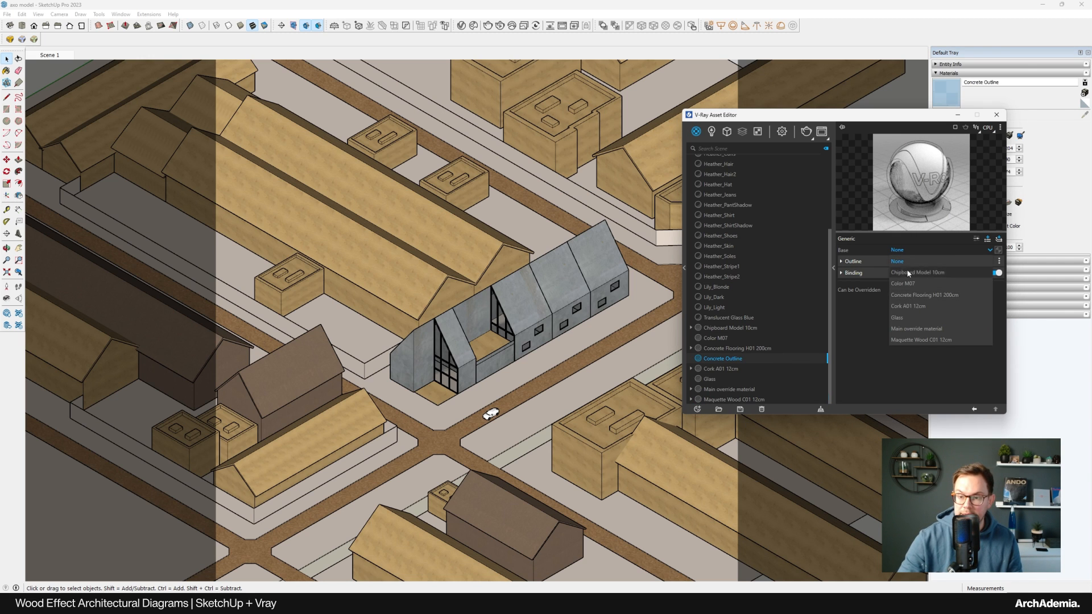
{"action": "left_click", "coordinate": [909, 295]}
Sample the main building's concrete, select all scene objects using Concrete Flooring H01 200cm and apply Concrete Outline to them
{"action": "scroll", "coordinate": [563, 304], "scroll_direction": "up", "scroll_amount": 2}
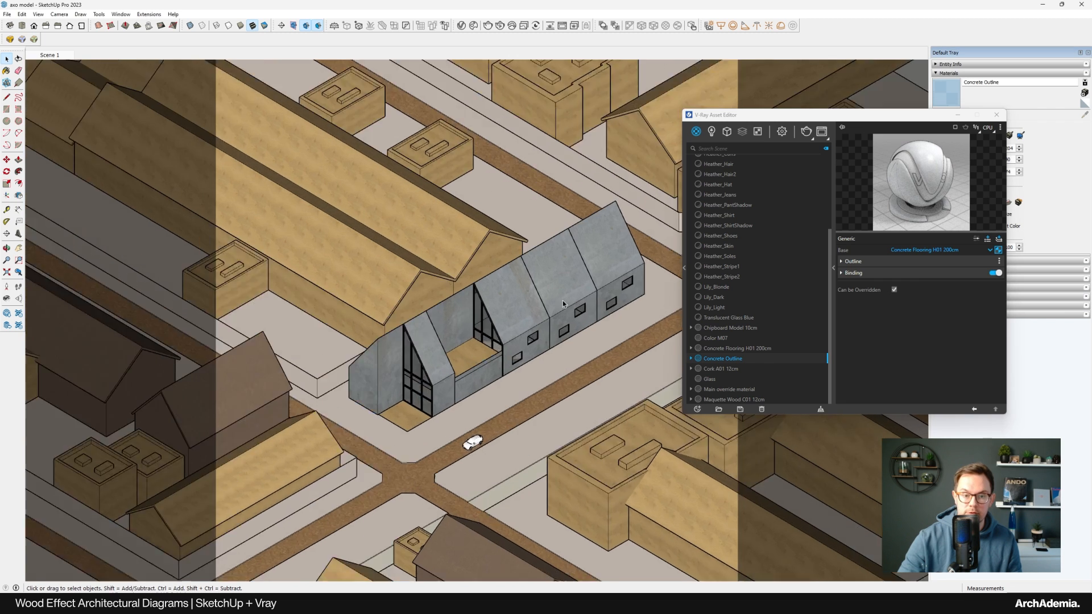
{"action": "scroll", "coordinate": [559, 307], "scroll_direction": "up", "scroll_amount": 3}
{"action": "middle_click_drag", "start_coordinate": [508, 314], "coordinate": [503, 309]}
{"action": "left_click_drag", "start_coordinate": [929, 116], "coordinate": [847, 115]}
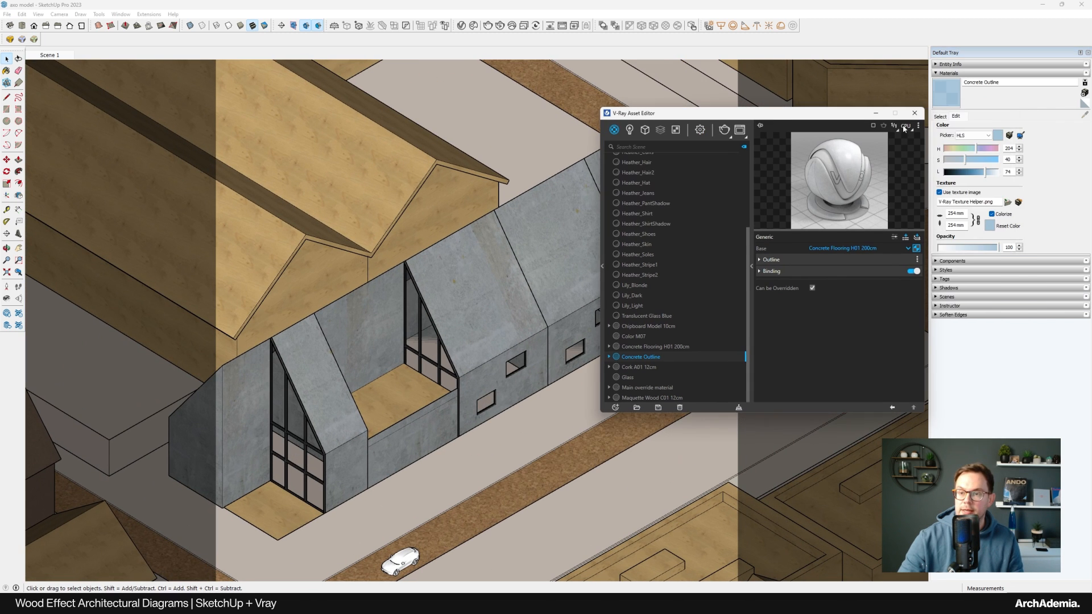
{"action": "left_click", "coordinate": [940, 116]}
{"action": "left_click", "coordinate": [1085, 114]}
{"action": "left_click", "coordinate": [591, 247]}
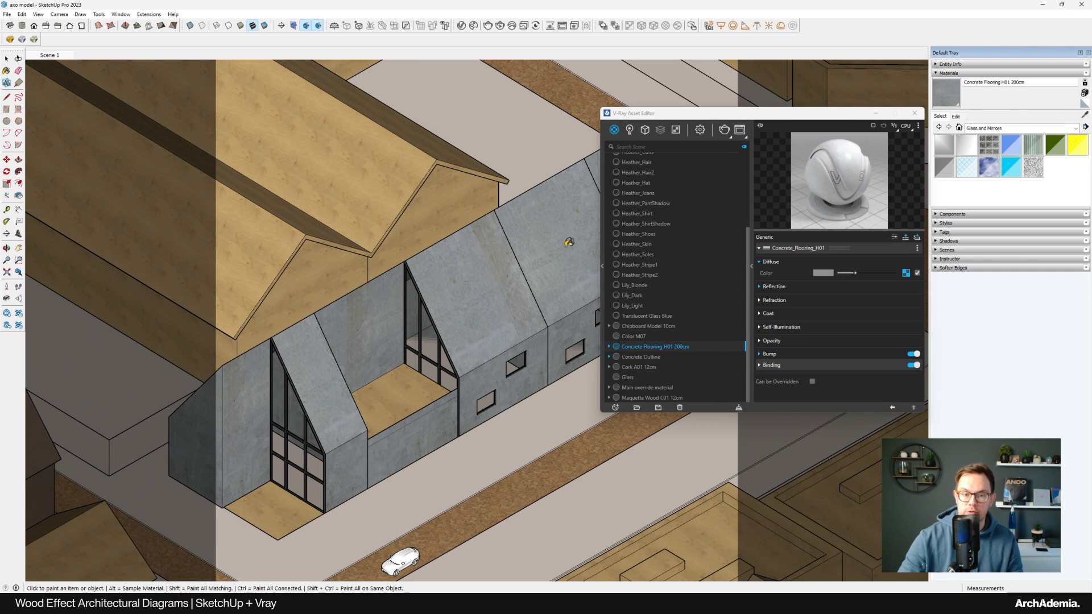
{"action": "right_click", "coordinate": [649, 348]}
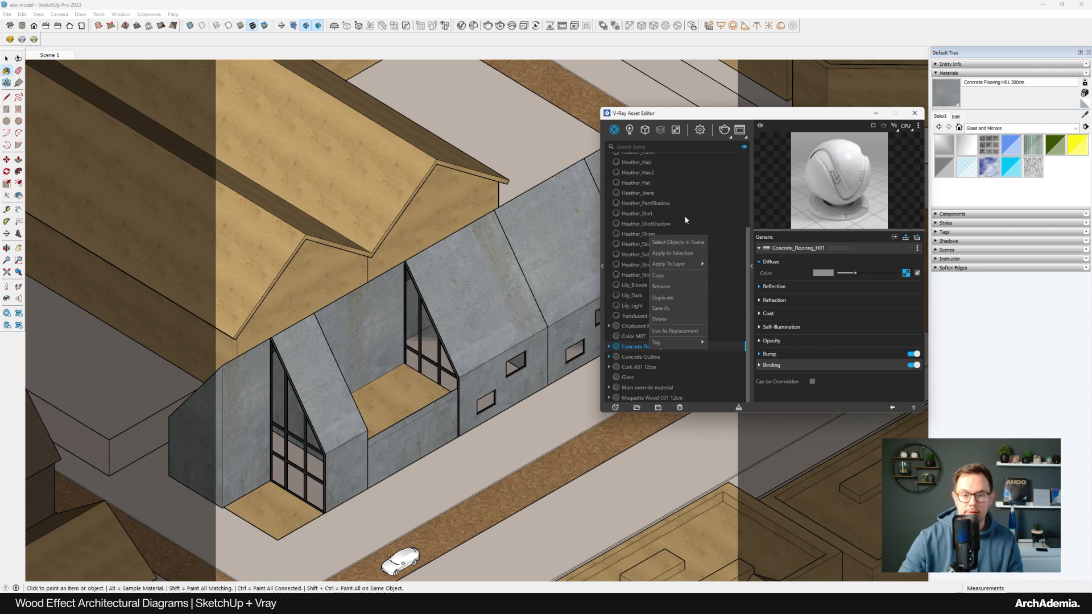
{"action": "left_click", "coordinate": [670, 249]}
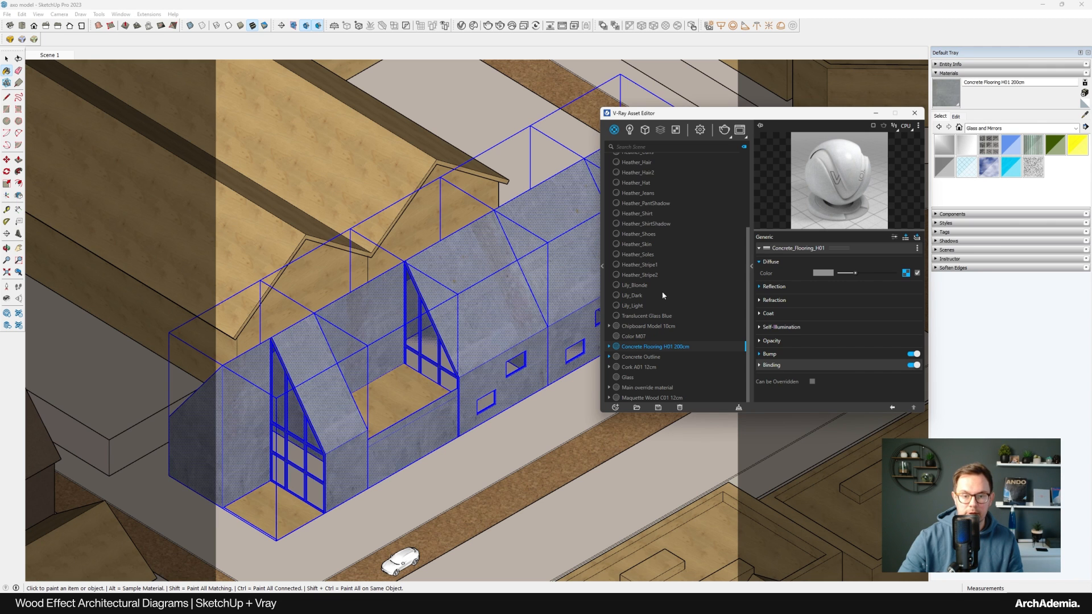
{"action": "left_click", "coordinate": [641, 357]}
{"action": "right_click", "coordinate": [640, 357]}
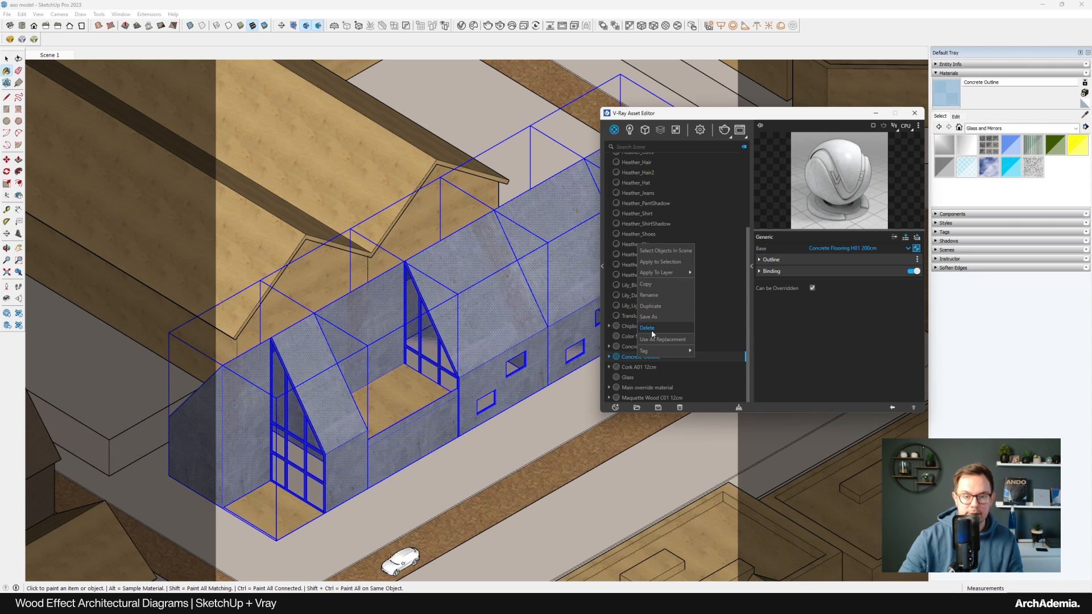
{"action": "left_click", "coordinate": [655, 261]}
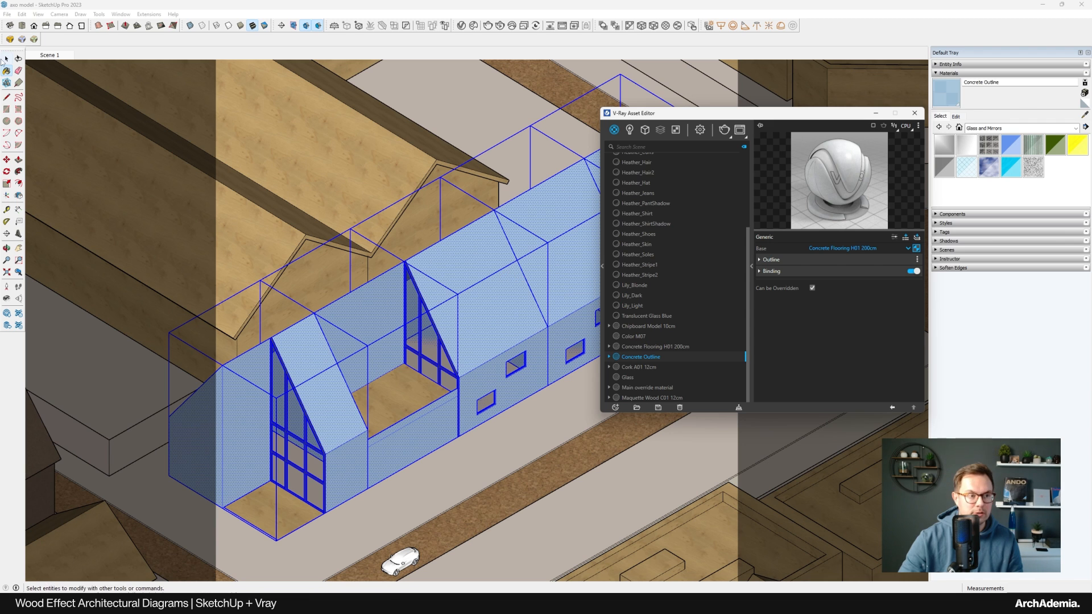
Replace Maquette Wood C01 12cm with Main override material on all objects using it, and disable Can be Overridden for the new material
{"action": "left_click", "coordinate": [6, 58]}
{"action": "left_click", "coordinate": [303, 144]}
{"action": "mouse_move", "coordinate": [333, 182]}
{"action": "middle_mouse_down", "text": "shift"}
{"action": "mouse_move", "coordinate": [450, 233]}
{"action": "mouse_move", "coordinate": [509, 240]}
{"action": "middle_mouse_up", "text": "shift"}
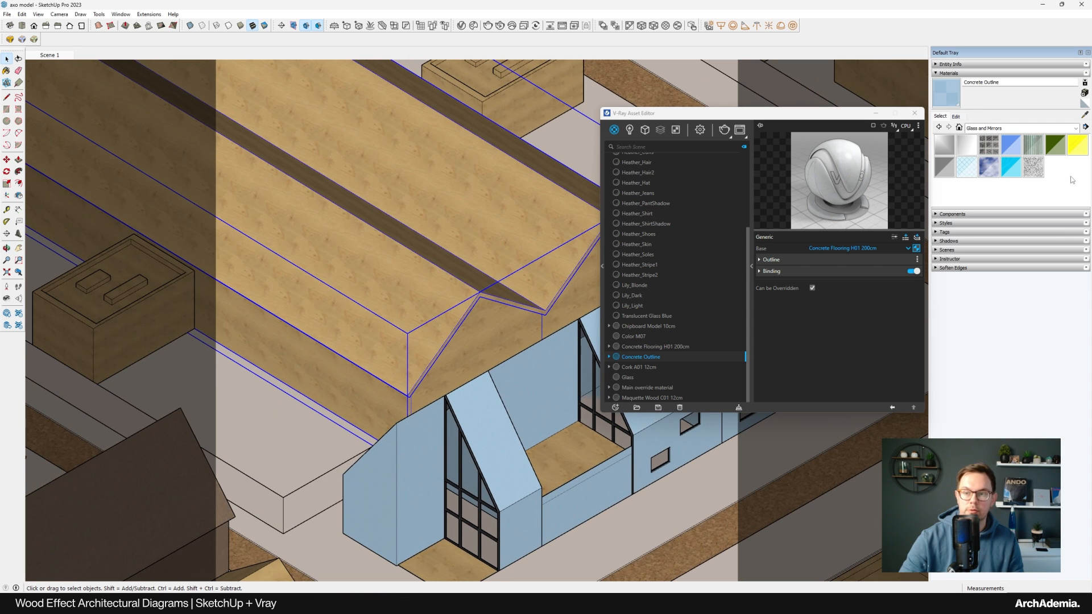
{"action": "left_click", "coordinate": [1084, 116]}
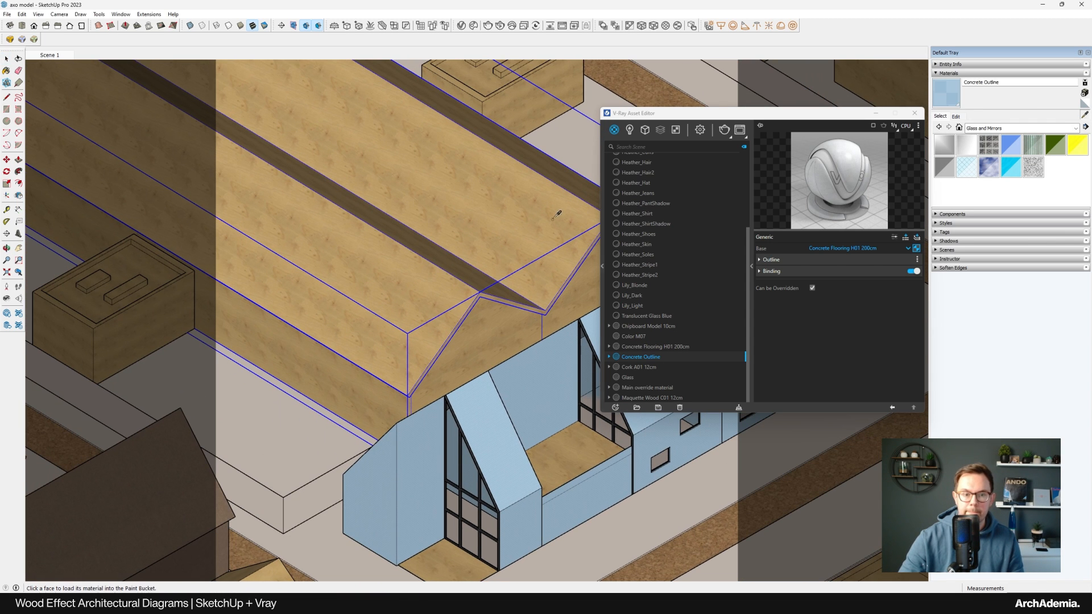
{"action": "left_click", "coordinate": [541, 208]}
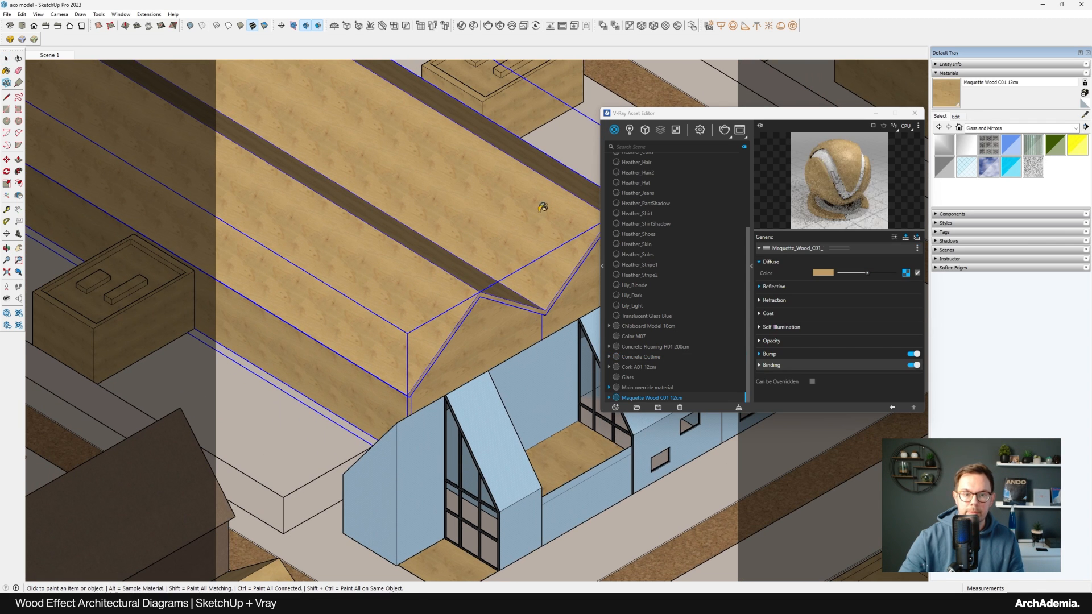
{"action": "right_click", "coordinate": [631, 399]}
{"action": "left_click", "coordinate": [653, 301]}
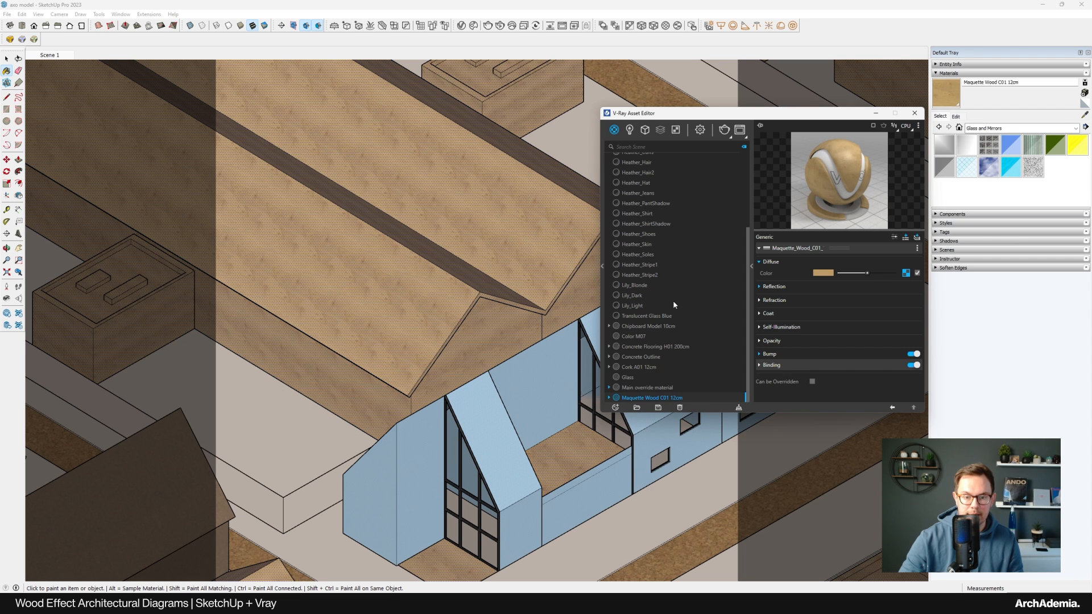
{"action": "left_click", "coordinate": [645, 387]}
{"action": "right_click", "coordinate": [645, 390]}
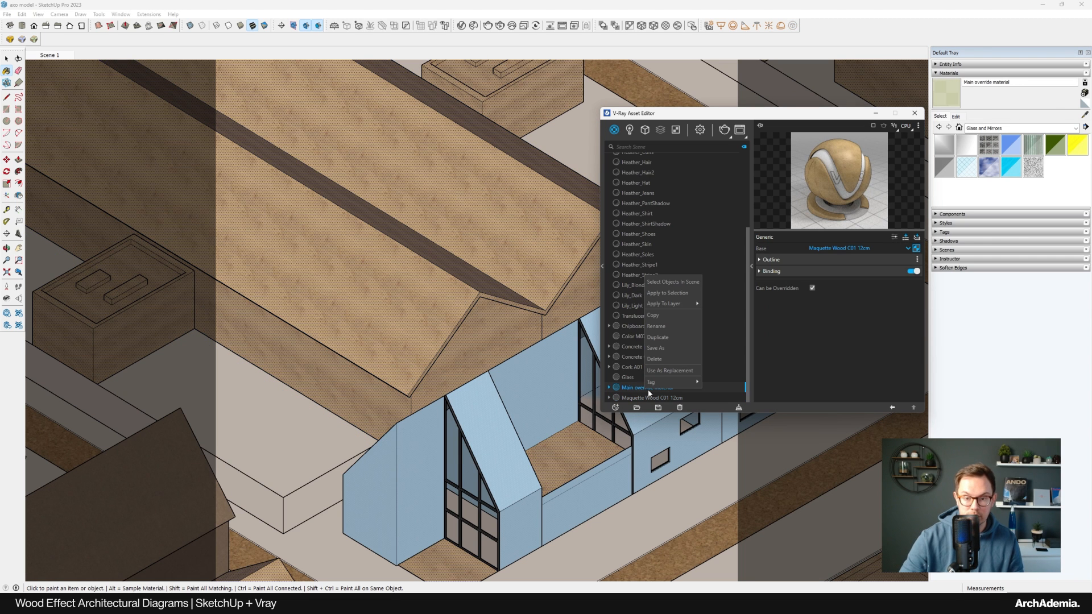
{"action": "mouse_move", "coordinate": [652, 386]}
{"action": "left_click", "coordinate": [661, 292]}
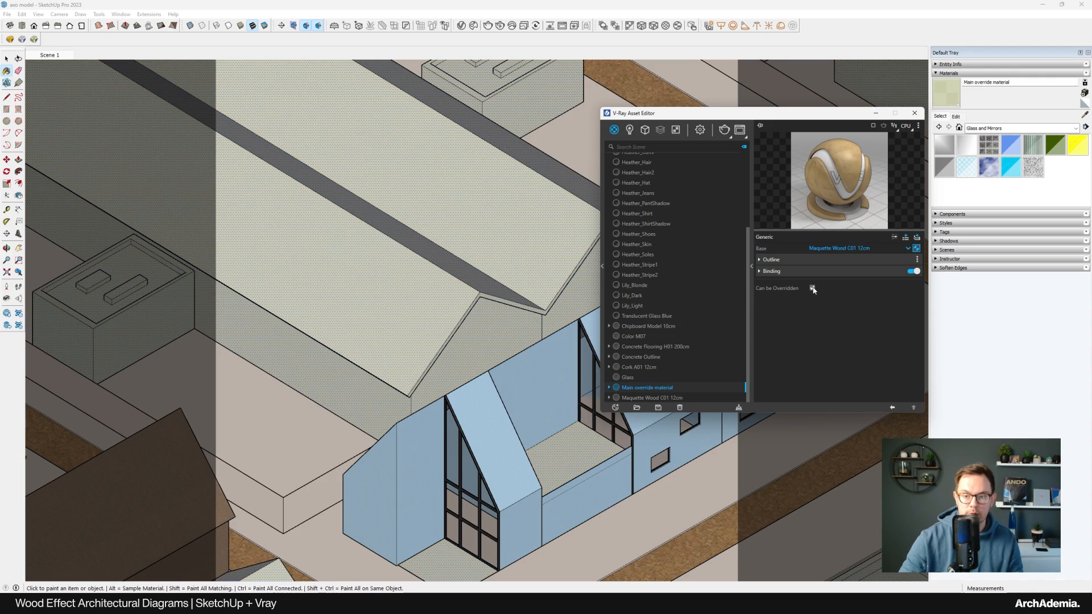
Select the brown chipboard gabled building behind the two small flat-roofed blocks
{"action": "scroll", "coordinate": [544, 298], "scroll_direction": "down", "scroll_amount": 5}
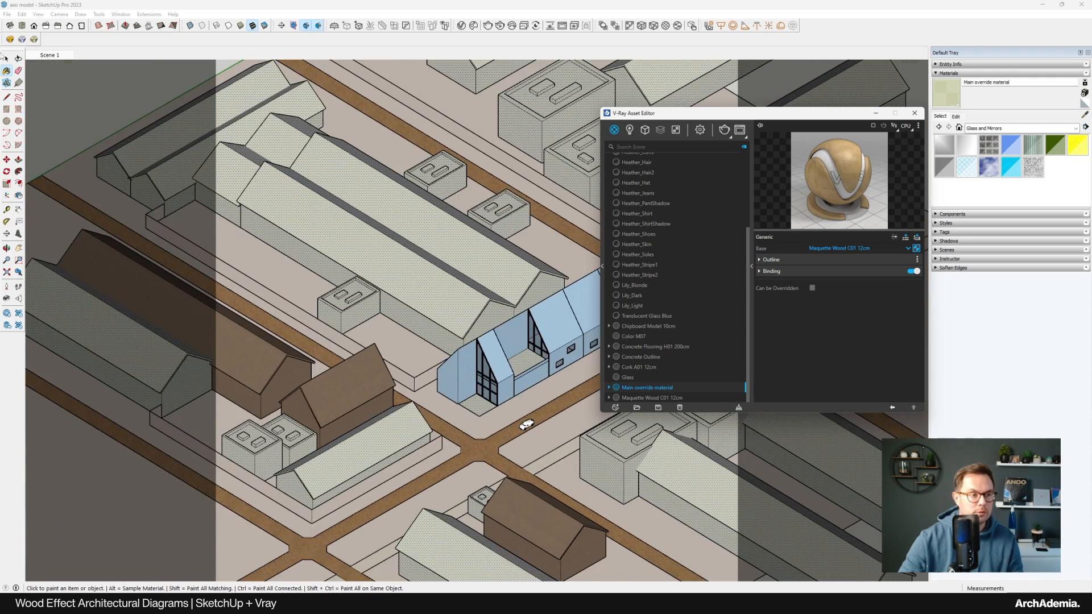
{"action": "left_click", "coordinate": [6, 59]}
{"action": "middle_click_drag", "start_coordinate": [337, 406], "coordinate": [462, 353], "text": "shift"}
{"action": "scroll", "coordinate": [461, 353], "scroll_direction": "up", "scroll_amount": 5}
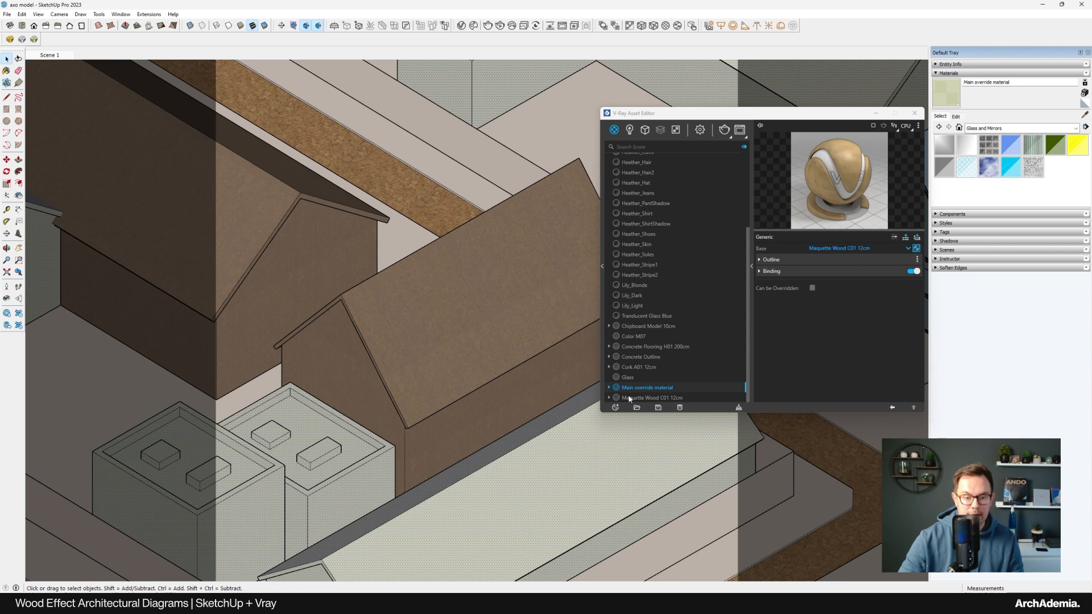
{"action": "left_click", "coordinate": [567, 358]}
Create an Outline Override material named "Chipboard Outline" with Chipboard Model 10cm as its base
{"action": "left_click", "coordinate": [617, 407]}
{"action": "mouse_move", "coordinate": [634, 398]}
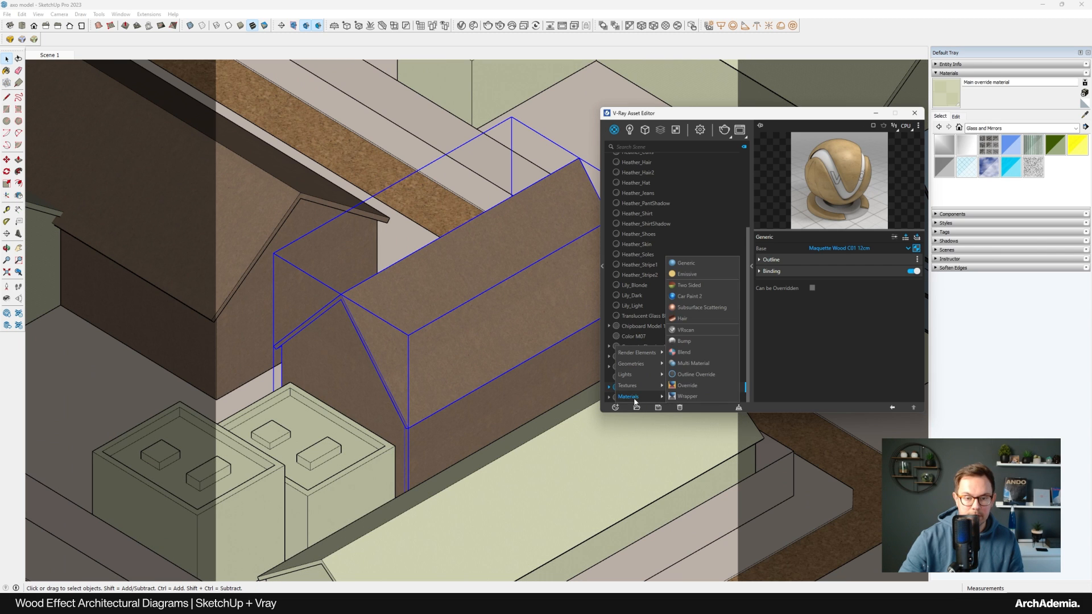
{"action": "left_click", "coordinate": [688, 374]}
{"action": "right_click", "coordinate": [634, 397]}
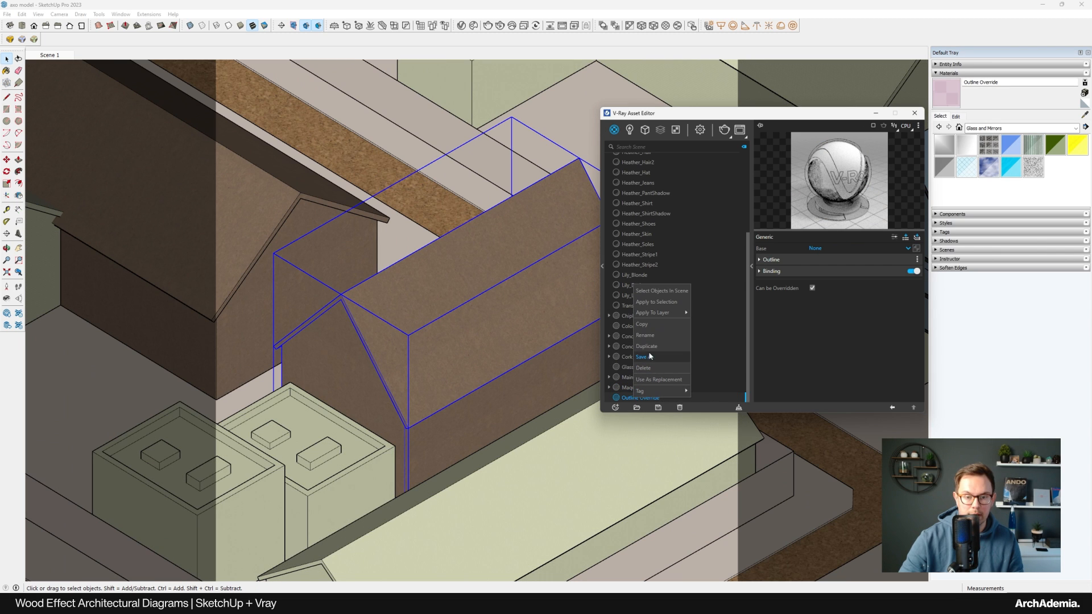
{"action": "left_click", "coordinate": [643, 346]}
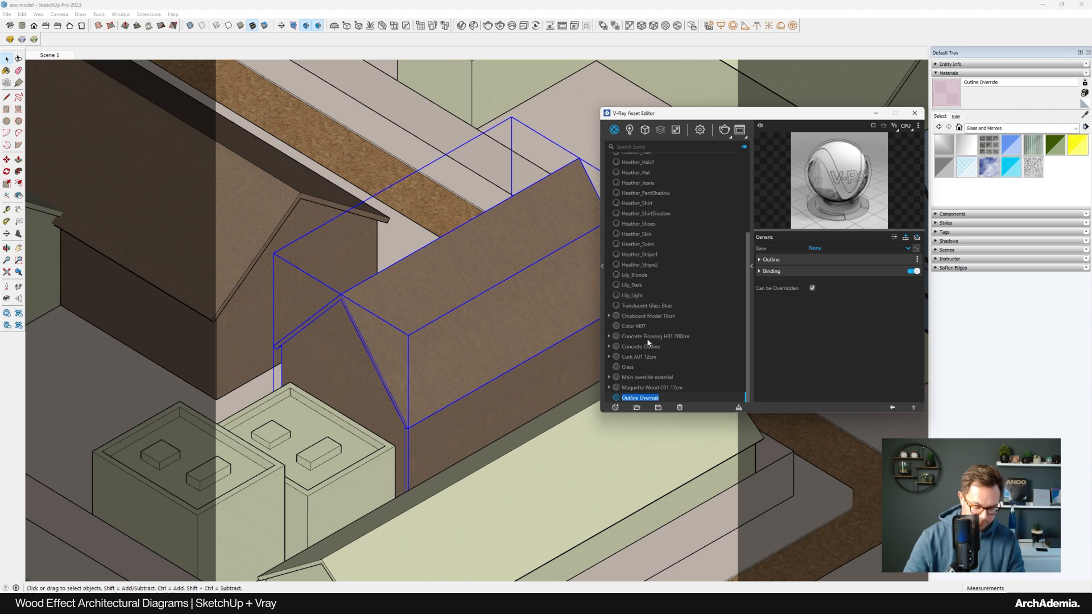
{"action": "type", "text": "chipb"}
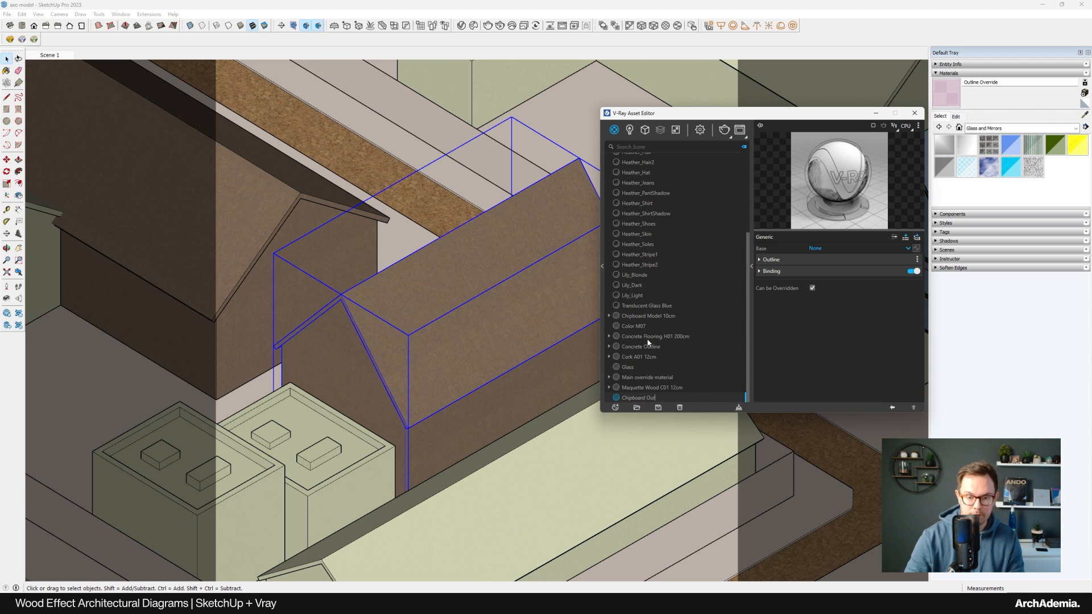
{"action": "type", "text": "line"}
{"action": "key", "text": "Return"}
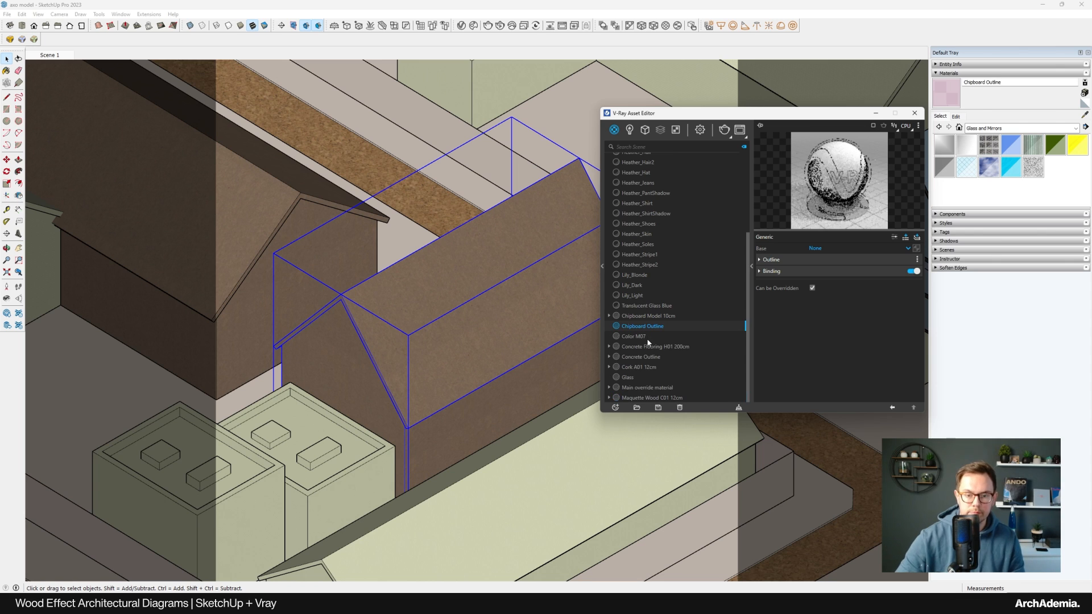
{"action": "left_click", "coordinate": [814, 260]}
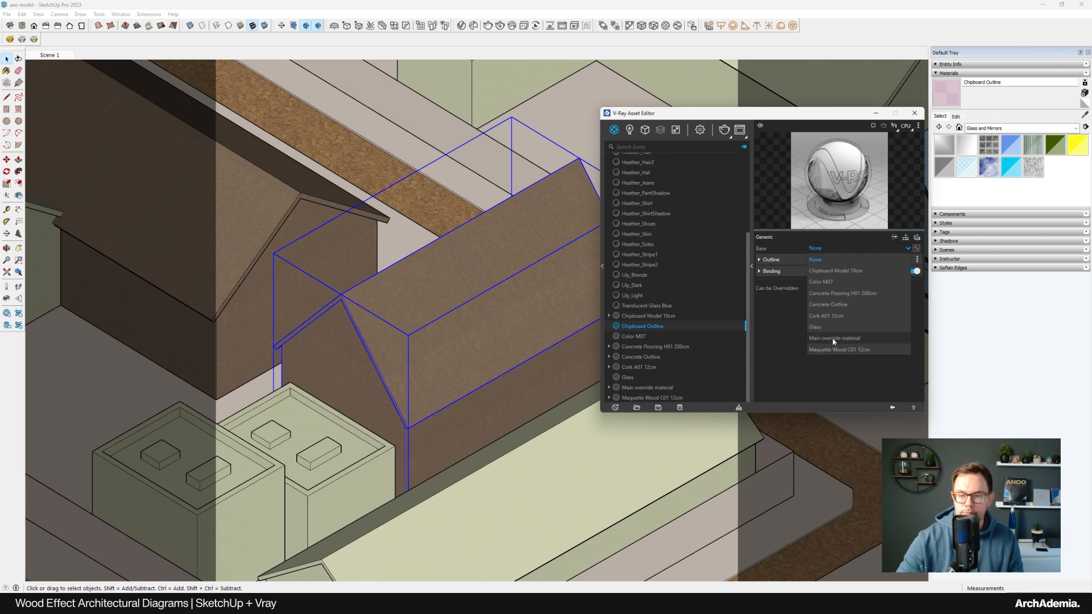
{"action": "left_click", "coordinate": [823, 269]}
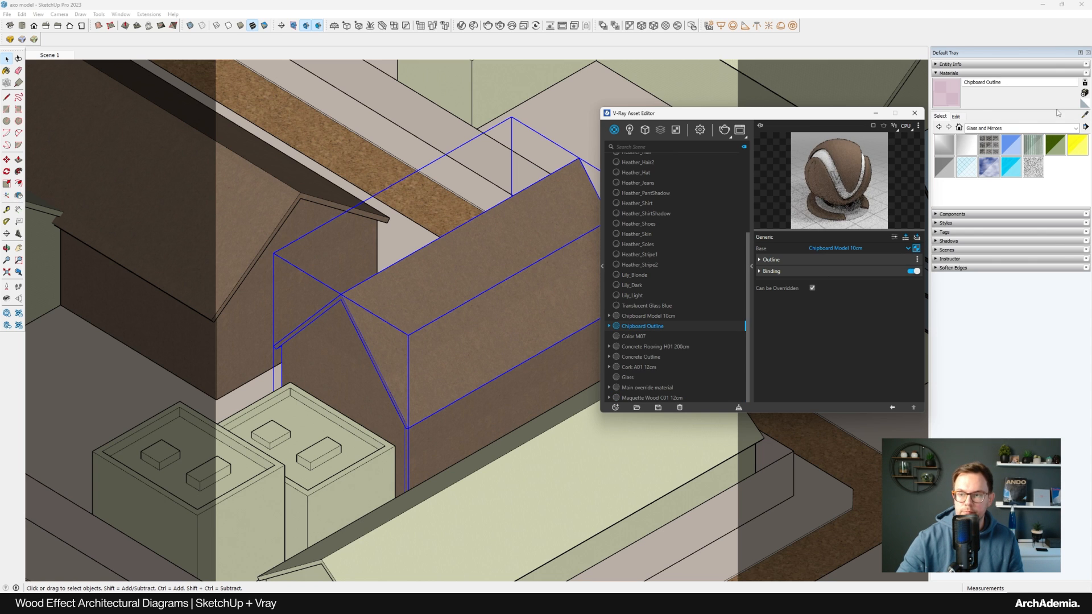
Sample the chipboard building, select all scene objects using Chipboard Model 10cm and apply Chipboard Outline to them
{"action": "left_click", "coordinate": [1084, 115]}
{"action": "left_click", "coordinate": [527, 232]}
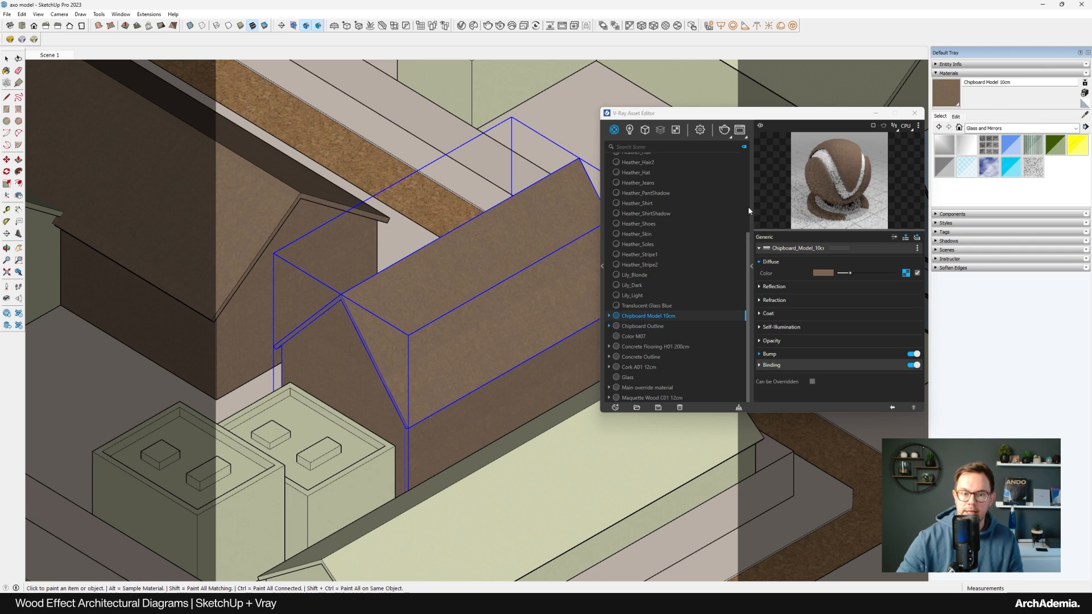
{"action": "right_click", "coordinate": [639, 316]}
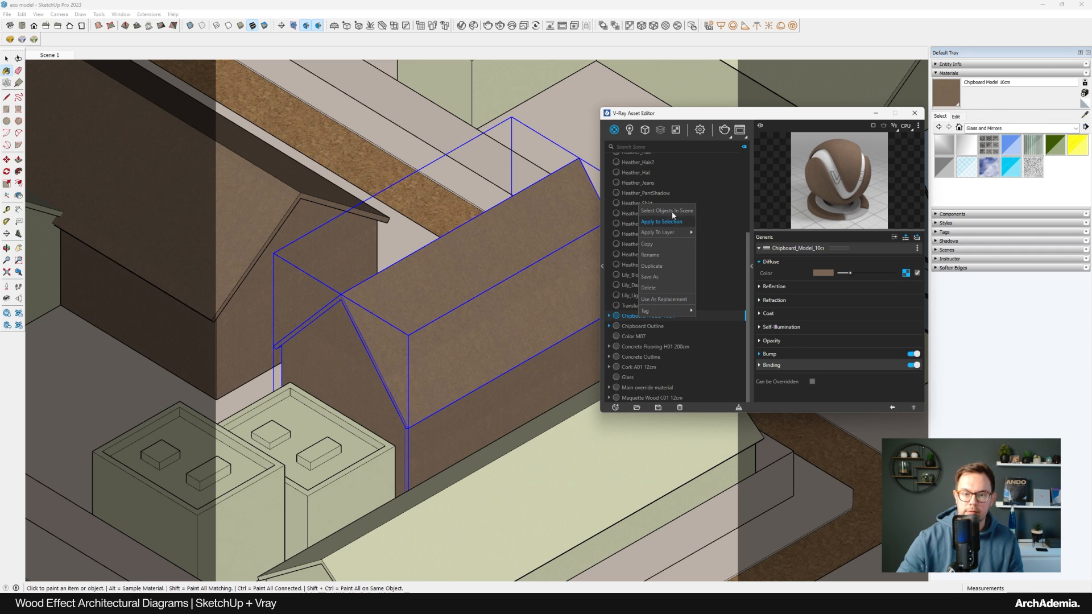
{"action": "left_click", "coordinate": [657, 211]}
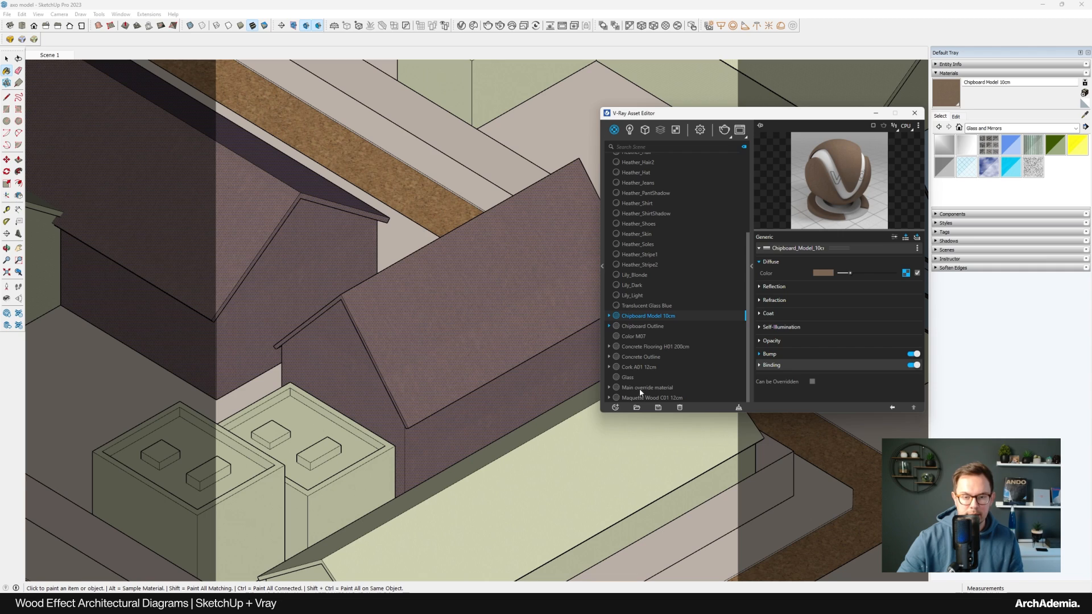
{"action": "right_click", "coordinate": [634, 327]}
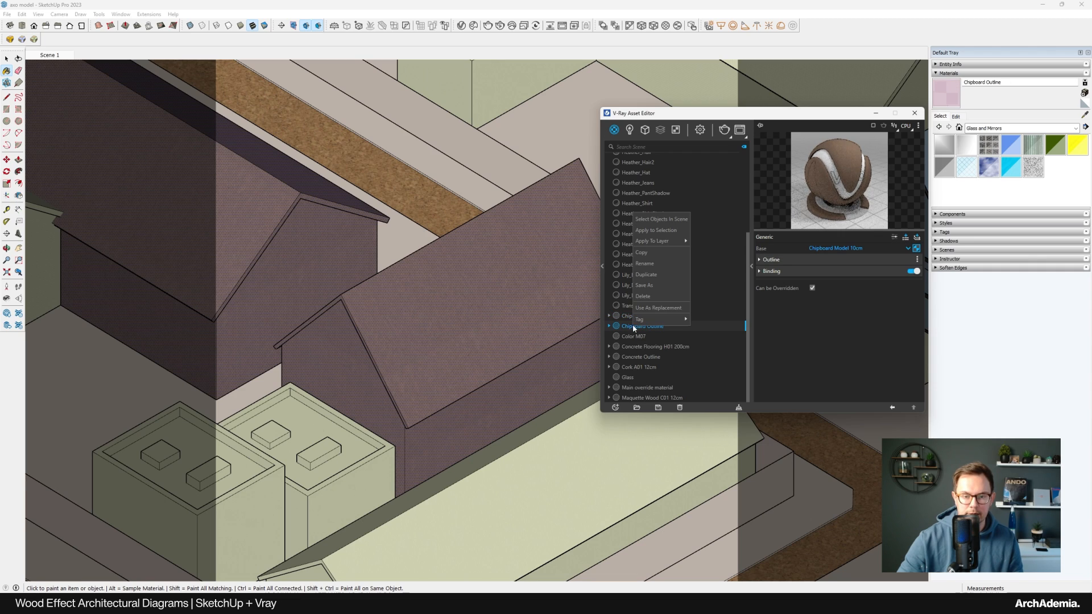
{"action": "left_click", "coordinate": [654, 231]}
Restore the Scene 1 camera view, render it with V-Ray and inspect the outlines before closing the frame buffer
{"action": "left_click", "coordinate": [7, 59]}
{"action": "scroll", "coordinate": [332, 374], "scroll_direction": "down", "scroll_amount": 8}
{"action": "scroll", "coordinate": [333, 374], "scroll_direction": "up", "scroll_amount": 10}
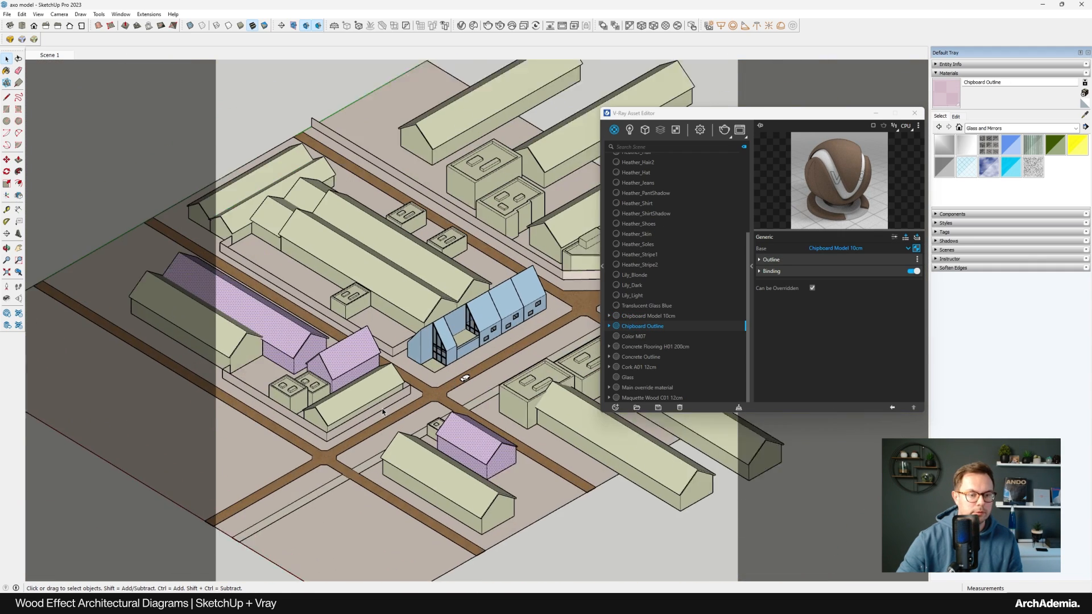
{"action": "scroll", "coordinate": [364, 336], "scroll_direction": "up", "scroll_amount": 3}
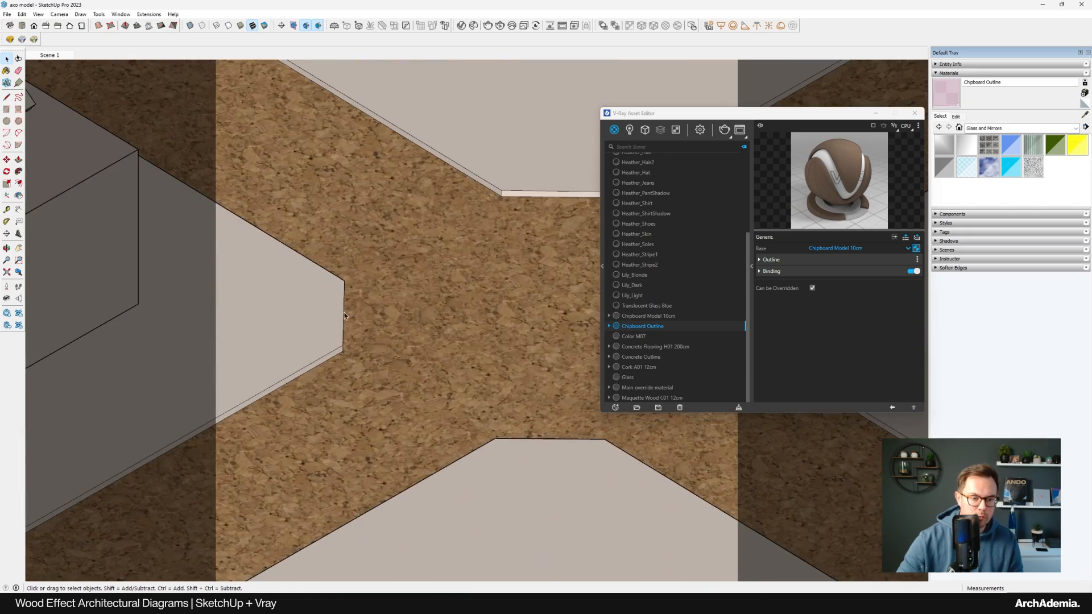
{"action": "scroll", "coordinate": [450, 420], "scroll_direction": "down", "scroll_amount": 10}
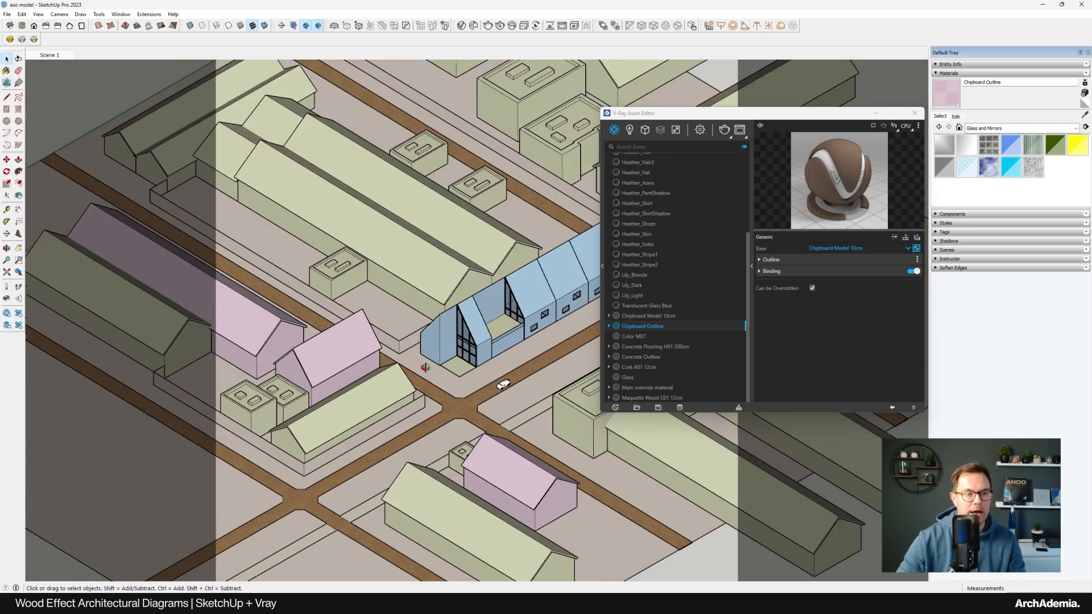
{"action": "middle_click_drag", "start_coordinate": [425, 368], "coordinate": [419, 367]}
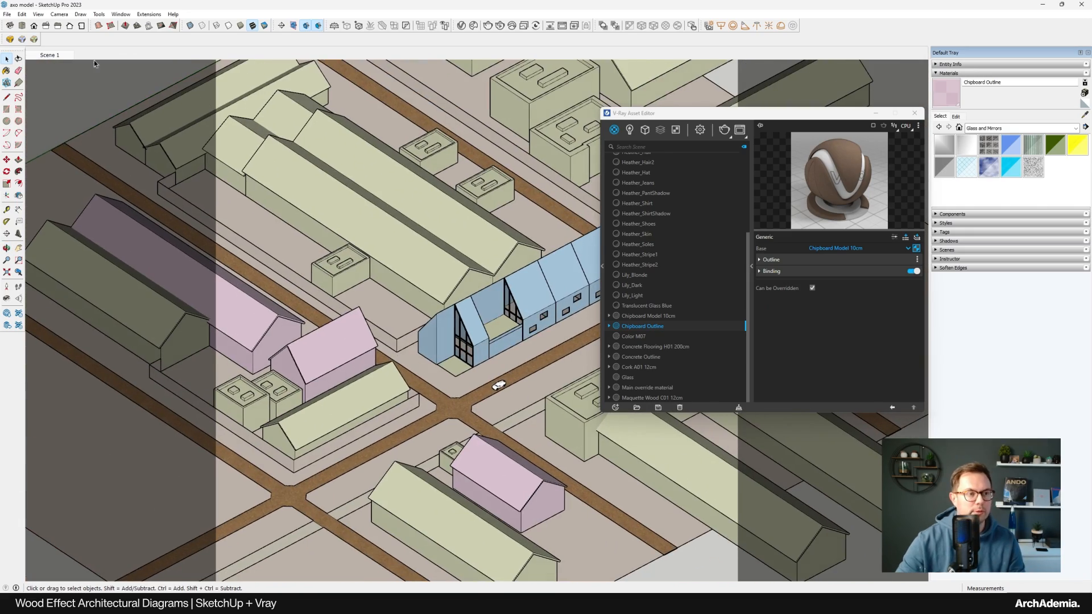
{"action": "left_click", "coordinate": [50, 55]}
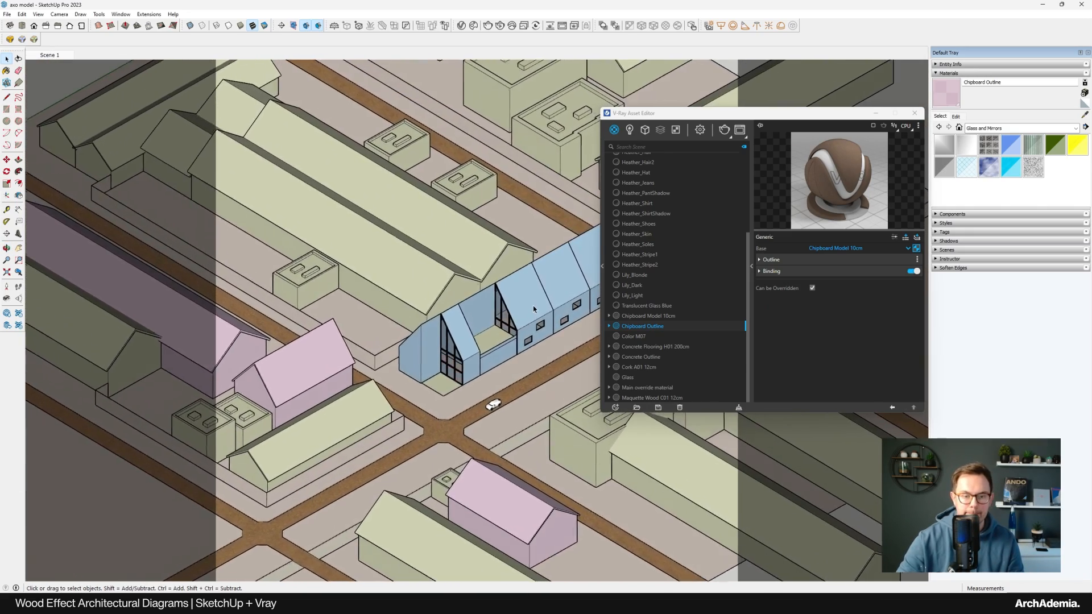
{"action": "left_click", "coordinate": [488, 25]}
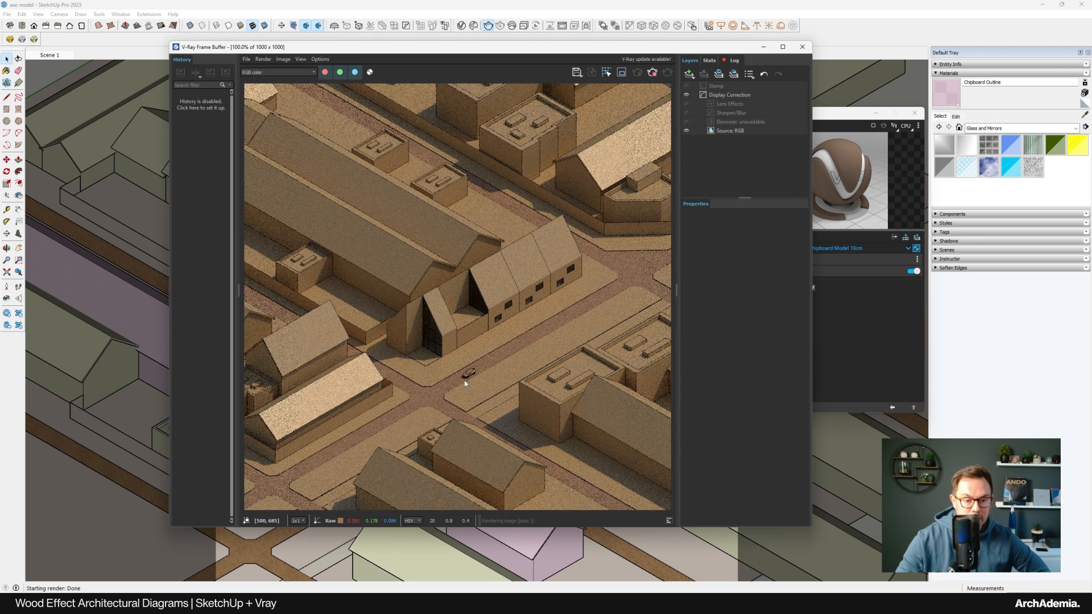
{"action": "scroll", "coordinate": [464, 384], "scroll_direction": "up", "scroll_amount": 2}
{"action": "scroll", "coordinate": [460, 364], "scroll_direction": "down", "scroll_amount": 2}
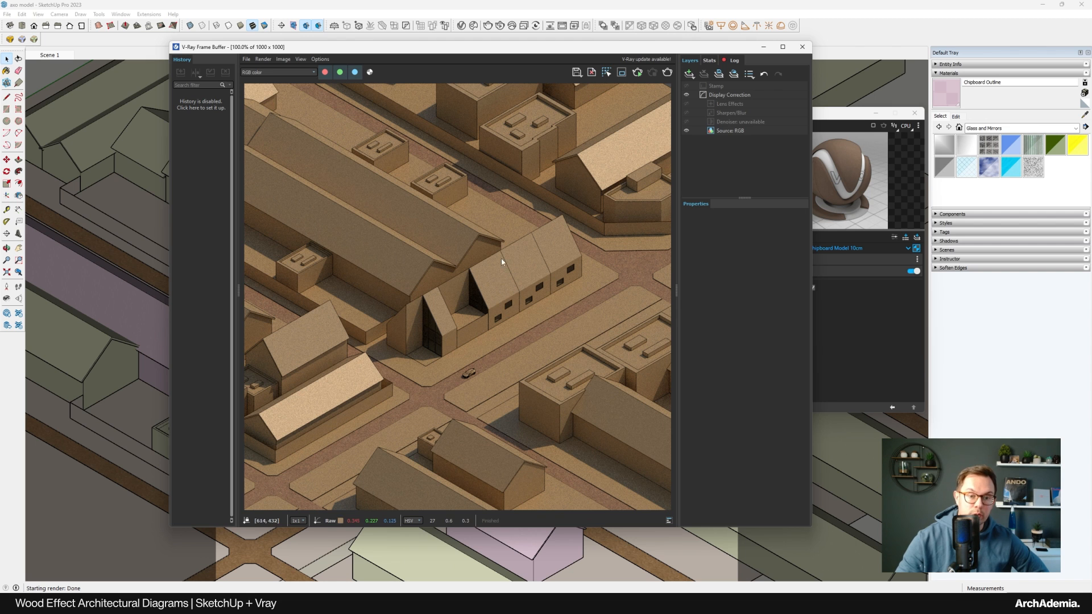
{"action": "left_click", "coordinate": [802, 46]}
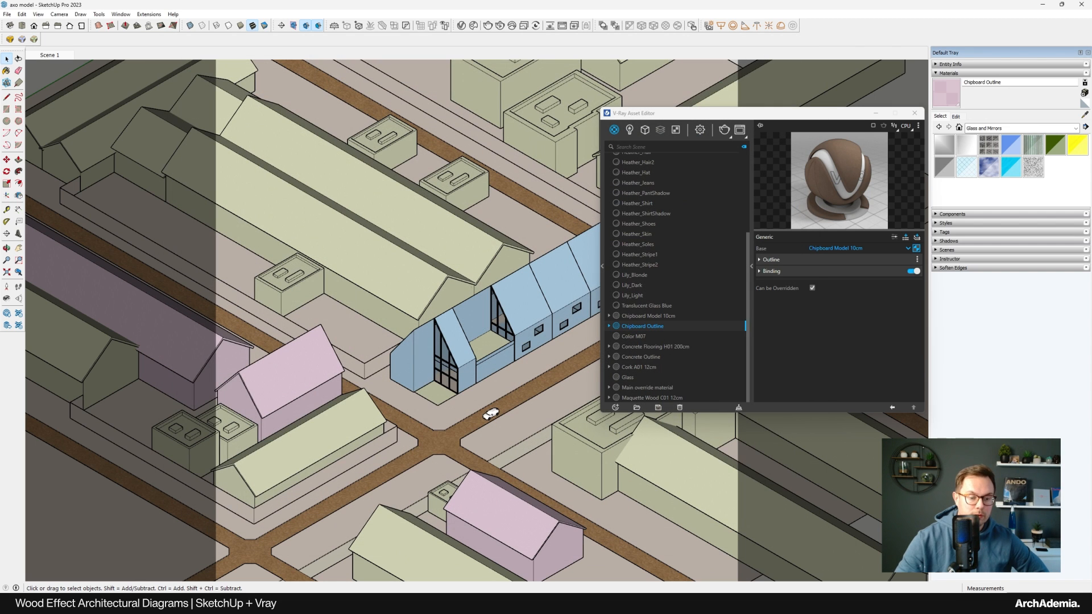
Open the long twin-gabled building behind the blue building and draw a test line about 94500 mm long along its front roof slope
{"action": "left_click", "coordinate": [454, 273]}
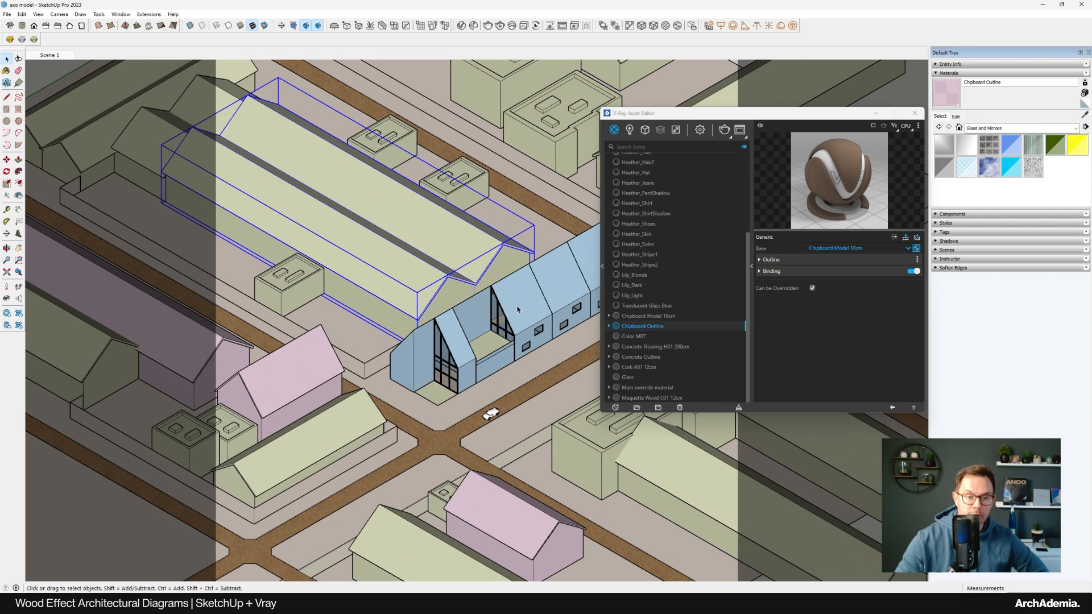
{"action": "double_click", "coordinate": [359, 259]}
{"action": "left_click", "coordinate": [359, 259]}
{"action": "scroll", "coordinate": [357, 259], "scroll_direction": "up", "scroll_amount": 1}
{"action": "scroll", "coordinate": [550, 326], "scroll_direction": "down", "scroll_amount": 3}
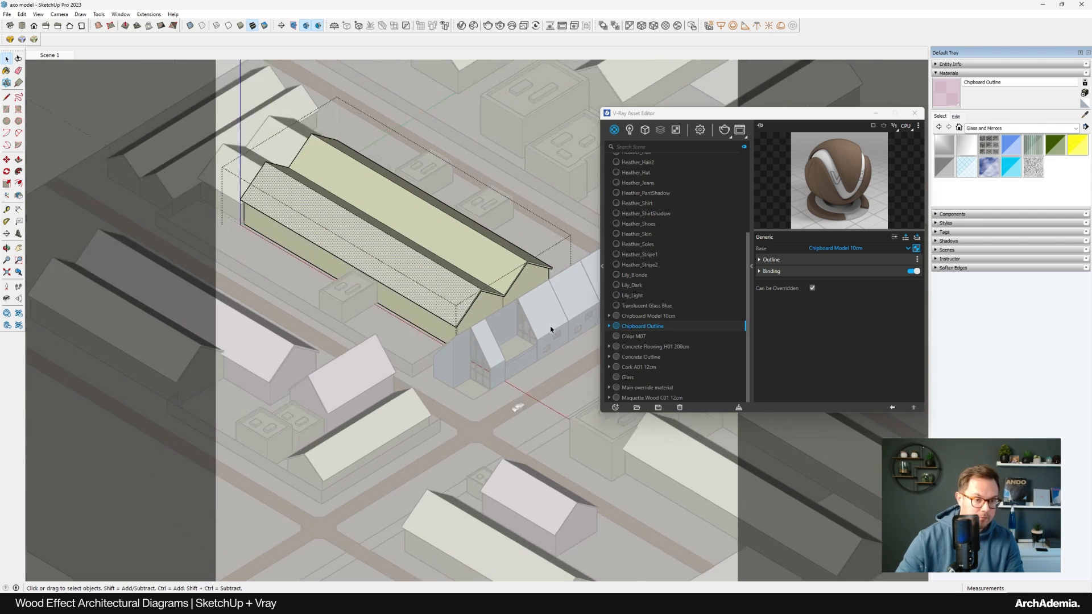
{"action": "scroll", "coordinate": [330, 198], "scroll_direction": "up", "scroll_amount": 3}
{"action": "key", "text": "l"}
{"action": "scroll", "coordinate": [540, 341], "scroll_direction": "up", "scroll_amount": 2}
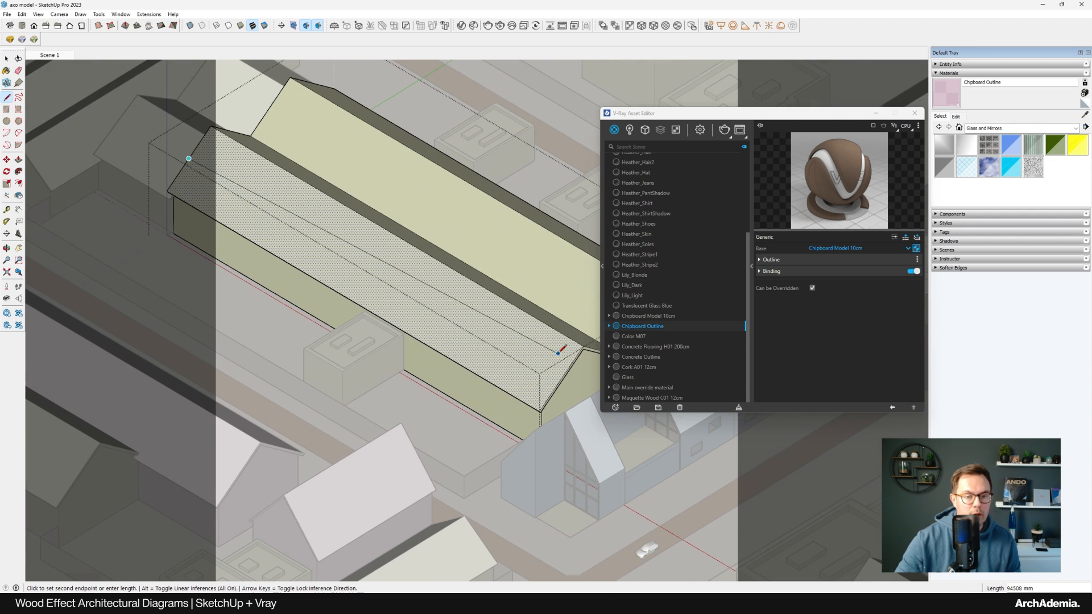
{"action": "key", "text": "space"}
{"action": "scroll", "coordinate": [141, 167], "scroll_direction": "down", "scroll_amount": 2}
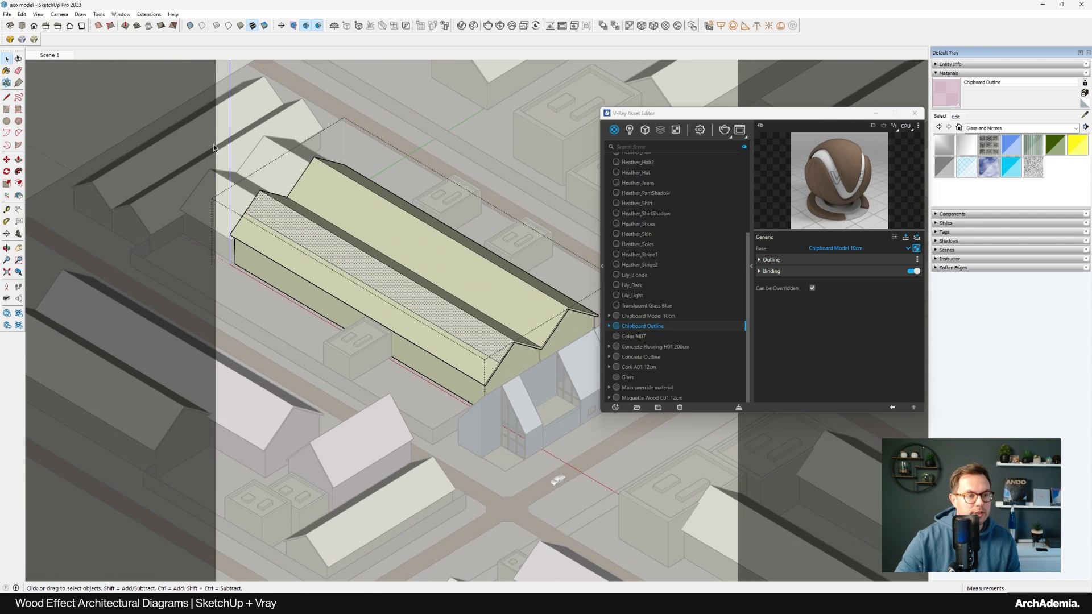
{"action": "left_click", "coordinate": [136, 159]}
{"action": "middle_click_drag", "start_coordinate": [467, 353], "coordinate": [446, 331], "text": "shift"}
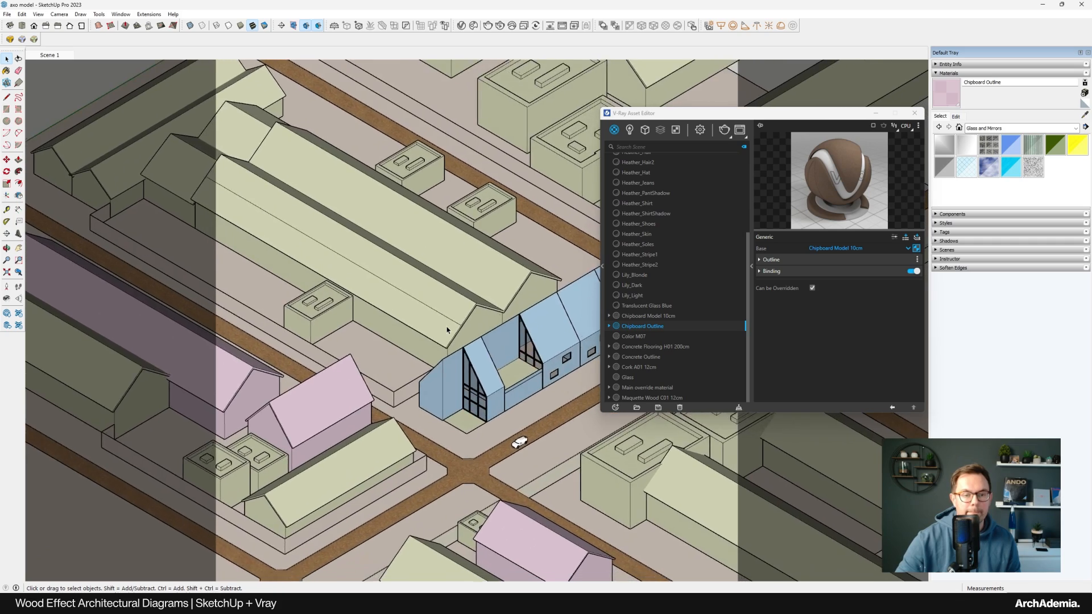
Render the scene again, examine the roof with the test line and compare it with the reference isometric diagram in the browser
{"action": "left_click", "coordinate": [724, 131]}
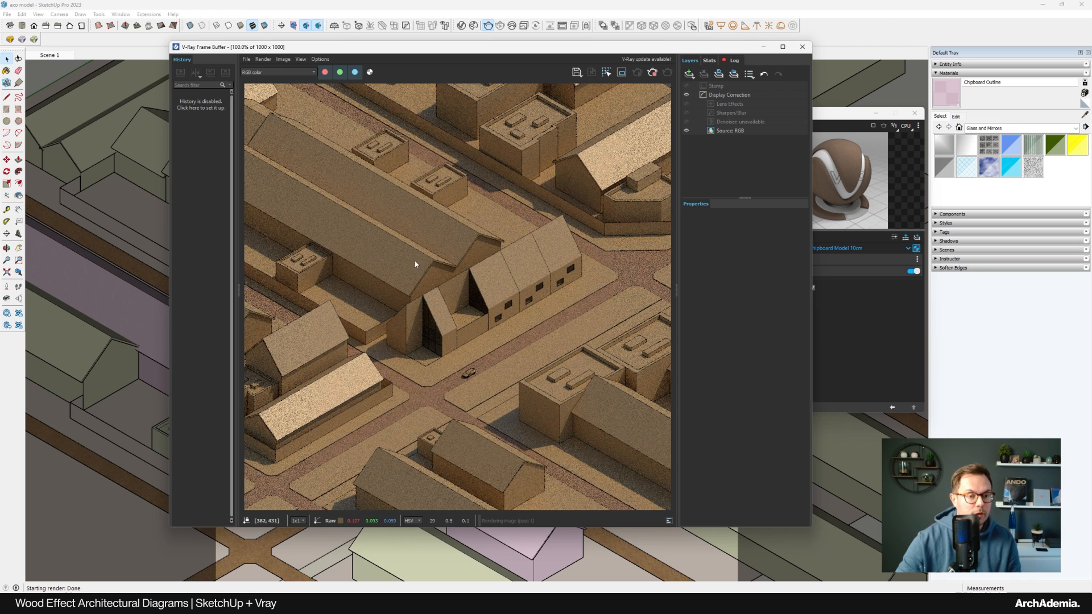
{"action": "scroll", "coordinate": [392, 269], "scroll_direction": "up", "scroll_amount": 2}
{"action": "scroll", "coordinate": [394, 270], "scroll_direction": "down", "scroll_amount": 3}
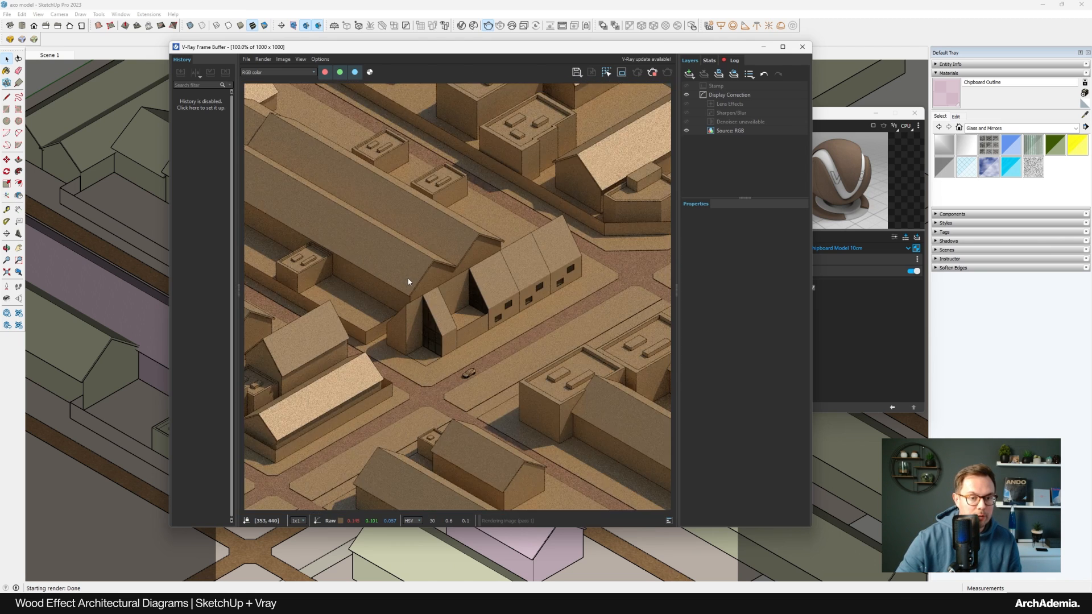
{"action": "scroll", "coordinate": [668, 102], "scroll_direction": "up", "scroll_amount": 1}
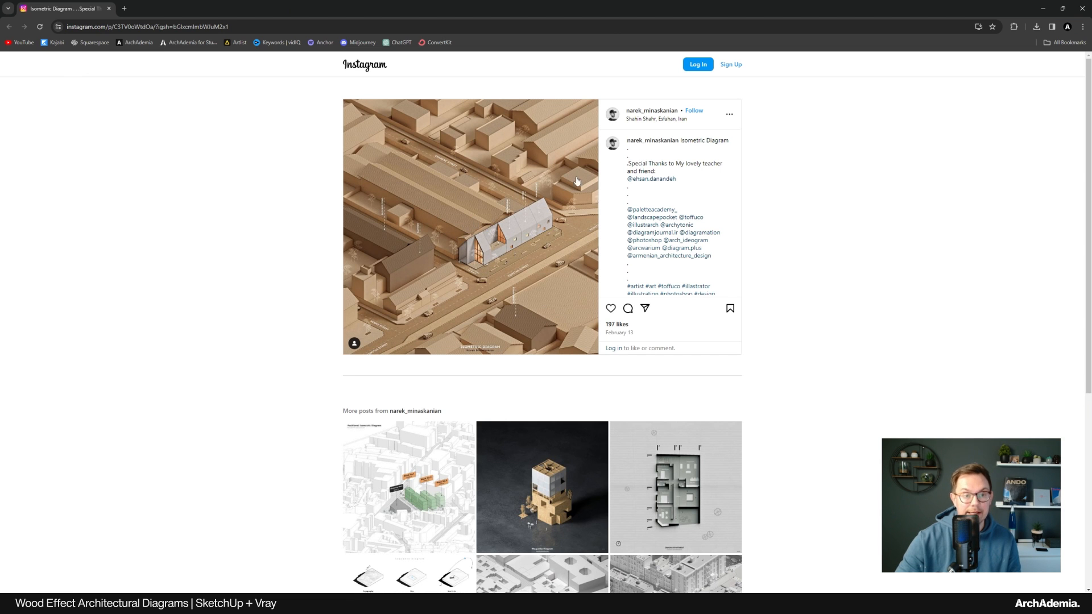
{"action": "left_click", "coordinate": [1042, 8]}
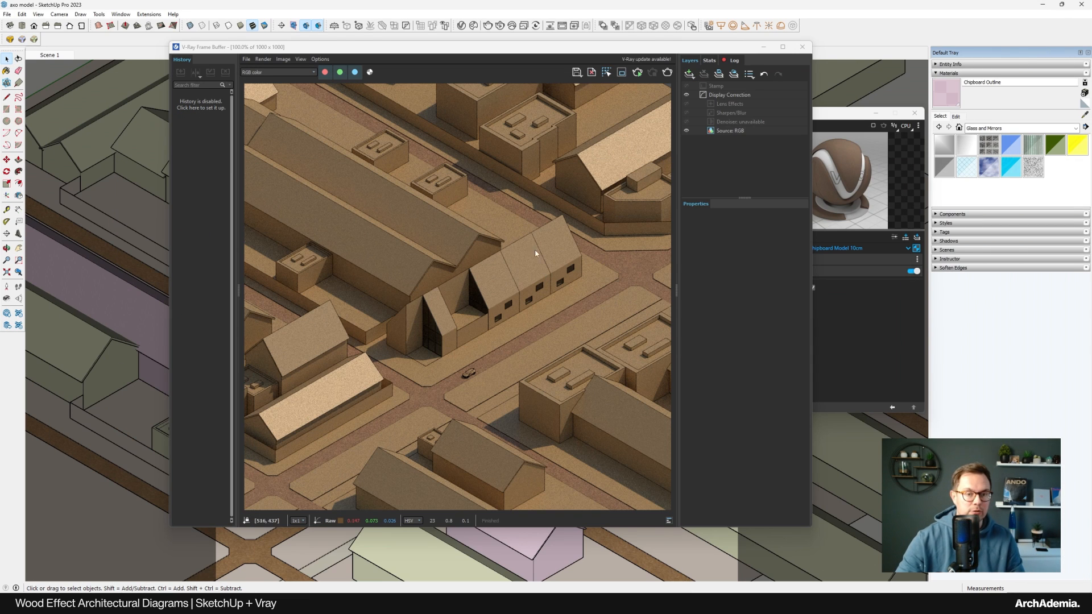
{"action": "left_click", "coordinate": [801, 48]}
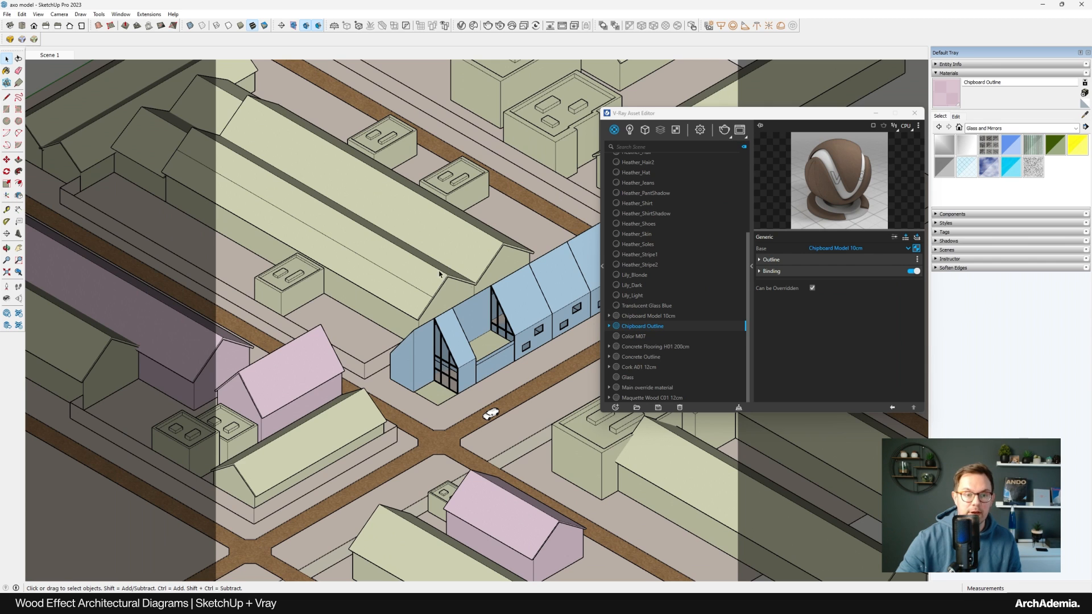
Open the long twin-gabled building for editing in perspective projection, with the V-Ray Asset Editor closed
{"action": "scroll", "coordinate": [439, 274], "scroll_direction": "up", "scroll_amount": 10}
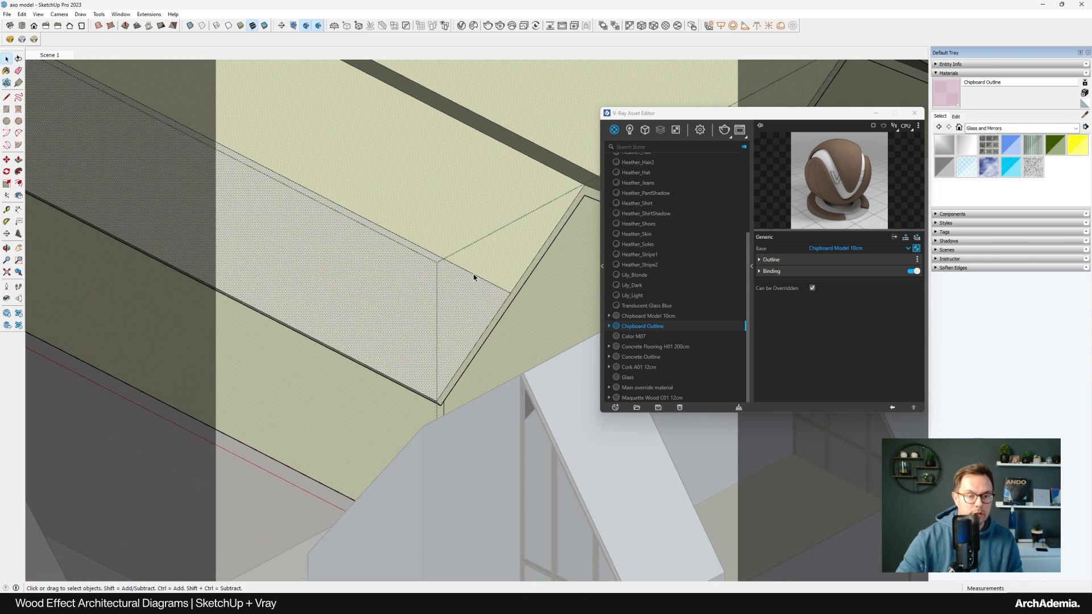
{"action": "left_click", "coordinate": [474, 277]}
{"action": "left_click", "coordinate": [915, 113]}
{"action": "scroll", "coordinate": [426, 336], "scroll_direction": "up", "scroll_amount": 3}
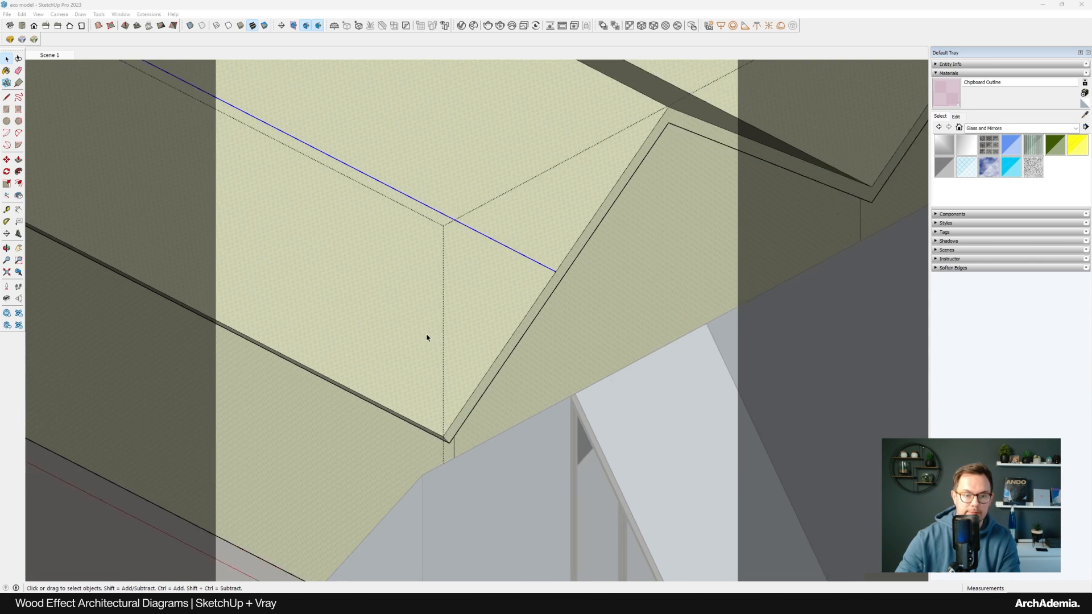
{"action": "left_click", "coordinate": [497, 285]}
{"action": "middle_click_drag", "start_coordinate": [492, 283], "coordinate": [597, 256]}
{"action": "left_click", "coordinate": [62, 15]}
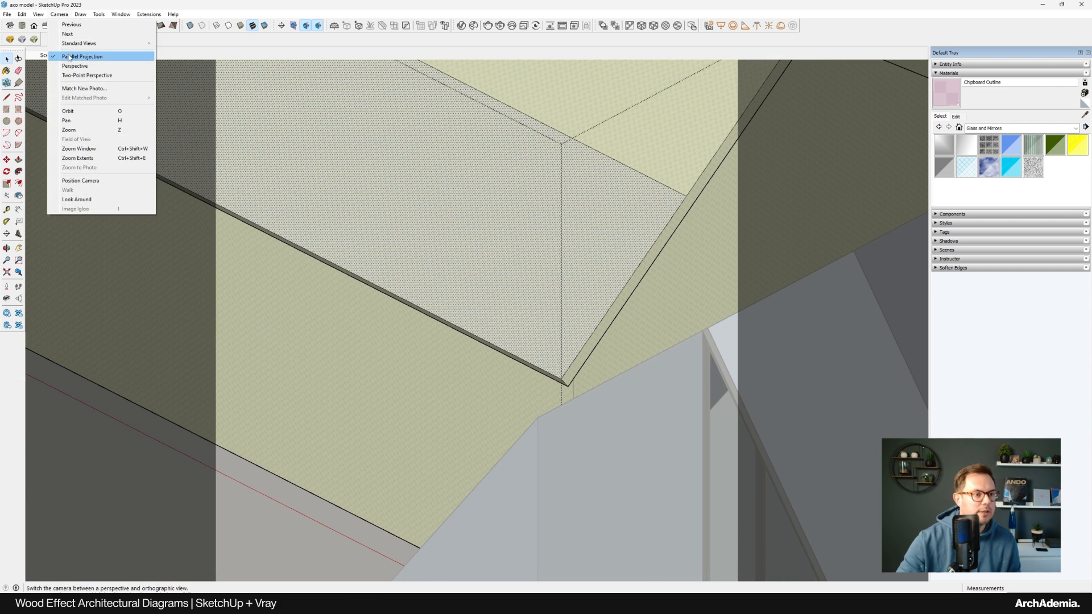
{"action": "left_click", "coordinate": [73, 66]}
Hide the rest of the model while editing the building and remove the test line from the roof slope
{"action": "scroll", "coordinate": [500, 343], "scroll_direction": "down", "scroll_amount": 2}
{"action": "left_click", "coordinate": [39, 15]}
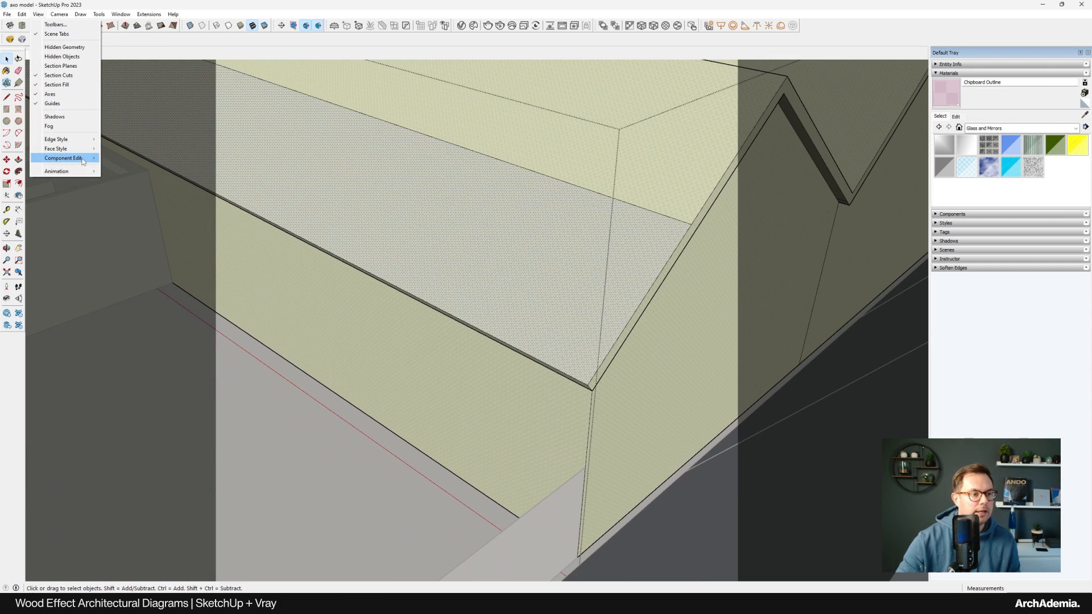
{"action": "left_click", "coordinate": [121, 159]}
{"action": "key", "text": "e"}
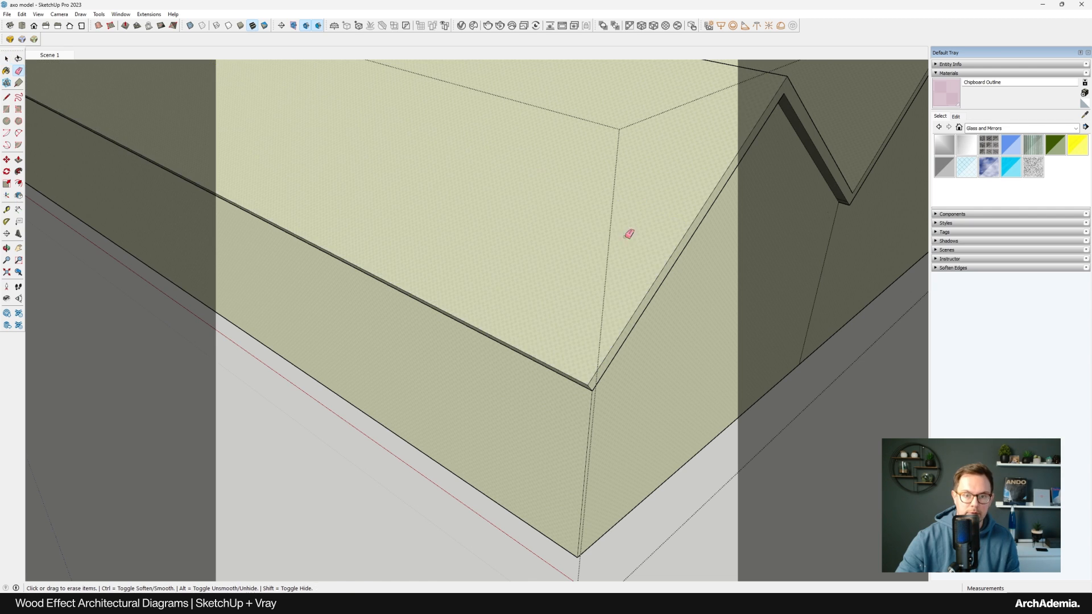
Draw a line about 97000 mm long across the front roof slope, close to and parallel with its eave
{"action": "middle_click_drag", "start_coordinate": [625, 237], "coordinate": [528, 165]}
{"action": "scroll", "coordinate": [505, 331], "scroll_direction": "up", "scroll_amount": 6}
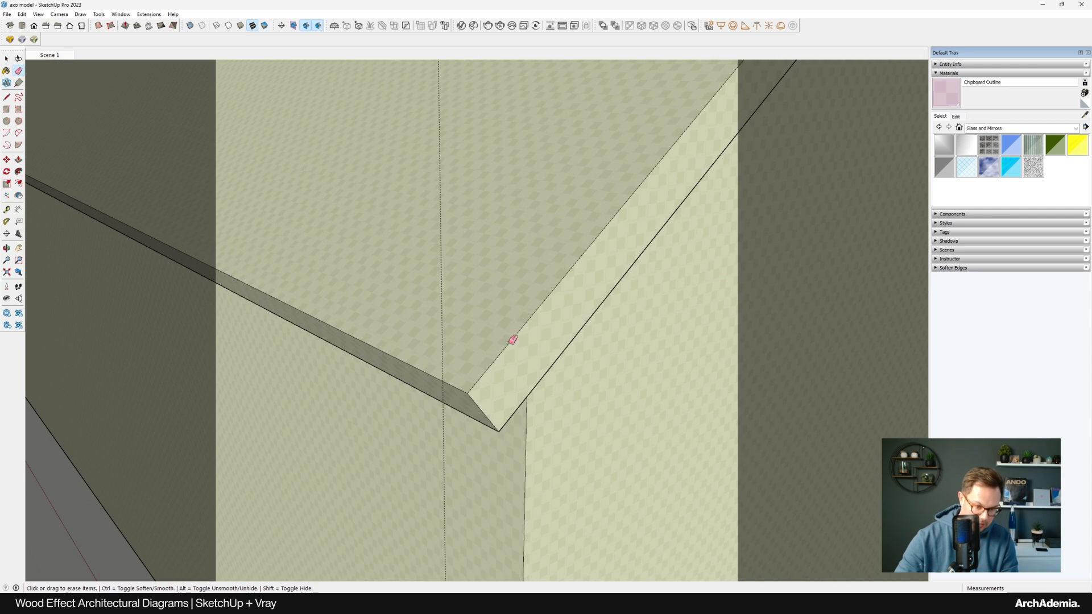
{"action": "key", "text": "l"}
{"action": "left_click", "coordinate": [502, 352]}
{"action": "scroll", "coordinate": [761, 398], "scroll_direction": "down", "scroll_amount": 7}
{"action": "scroll", "coordinate": [254, 225], "scroll_direction": "up", "scroll_amount": 3}
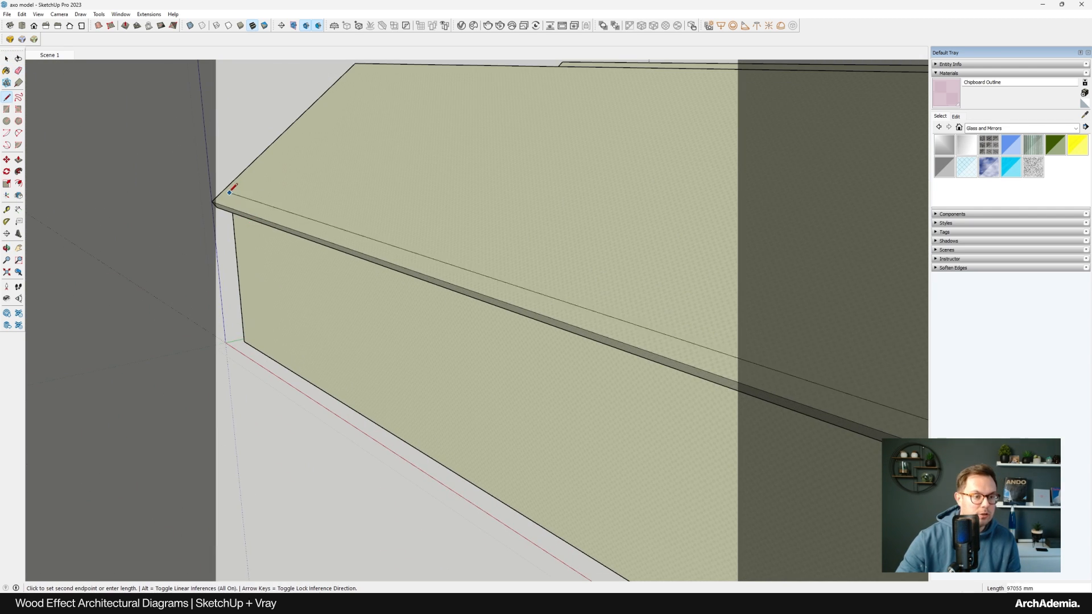
{"action": "left_click", "coordinate": [218, 196]}
Make a group from the narrow roof strip between the new line and the eave, including its bounding edges
{"action": "scroll", "coordinate": [220, 194], "scroll_direction": "down", "scroll_amount": 3}
{"action": "middle_click_drag", "start_coordinate": [499, 305], "coordinate": [222, 228], "text": "shift"}
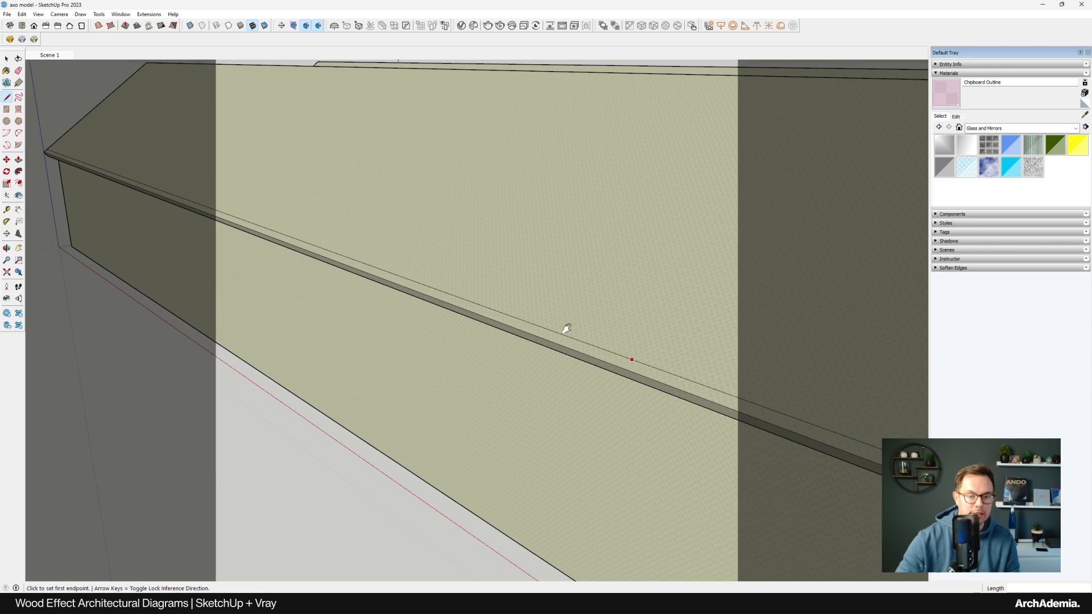
{"action": "middle_click_drag", "start_coordinate": [566, 328], "coordinate": [398, 255], "text": "shift"}
{"action": "scroll", "coordinate": [394, 253], "scroll_direction": "up", "scroll_amount": 2}
{"action": "middle_click_drag", "start_coordinate": [395, 253], "coordinate": [366, 250], "text": "shift"}
{"action": "scroll", "coordinate": [449, 297], "scroll_direction": "up", "scroll_amount": 3}
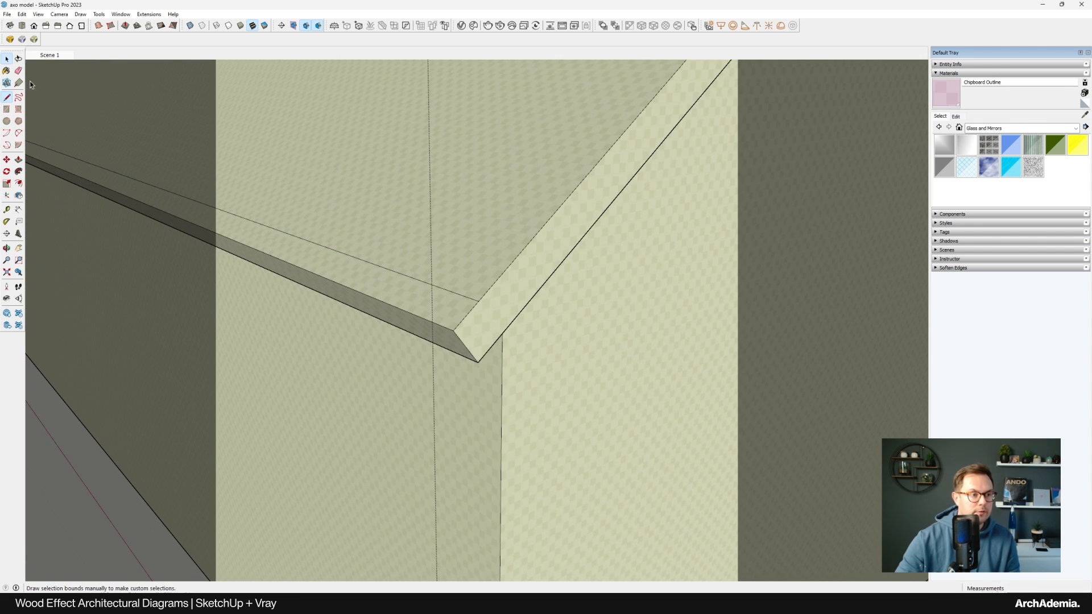
{"action": "right_click", "coordinate": [424, 302]}
{"action": "left_click", "coordinate": [399, 297]}
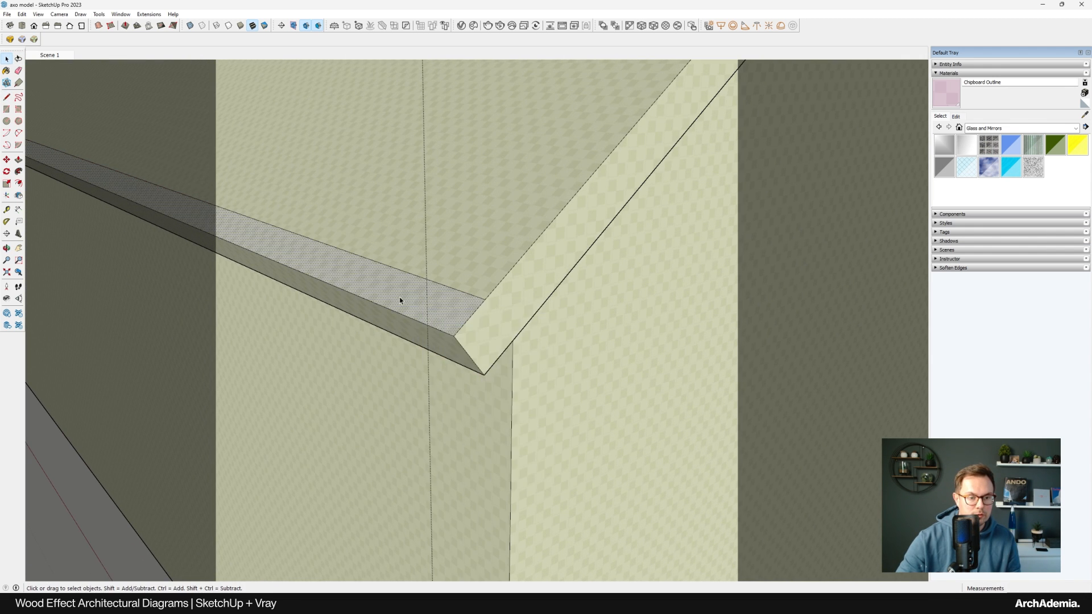
{"action": "right_click", "coordinate": [399, 297]}
{"action": "left_click", "coordinate": [414, 297]}
{"action": "right_click", "coordinate": [416, 297]}
{"action": "left_click", "coordinate": [408, 274]}
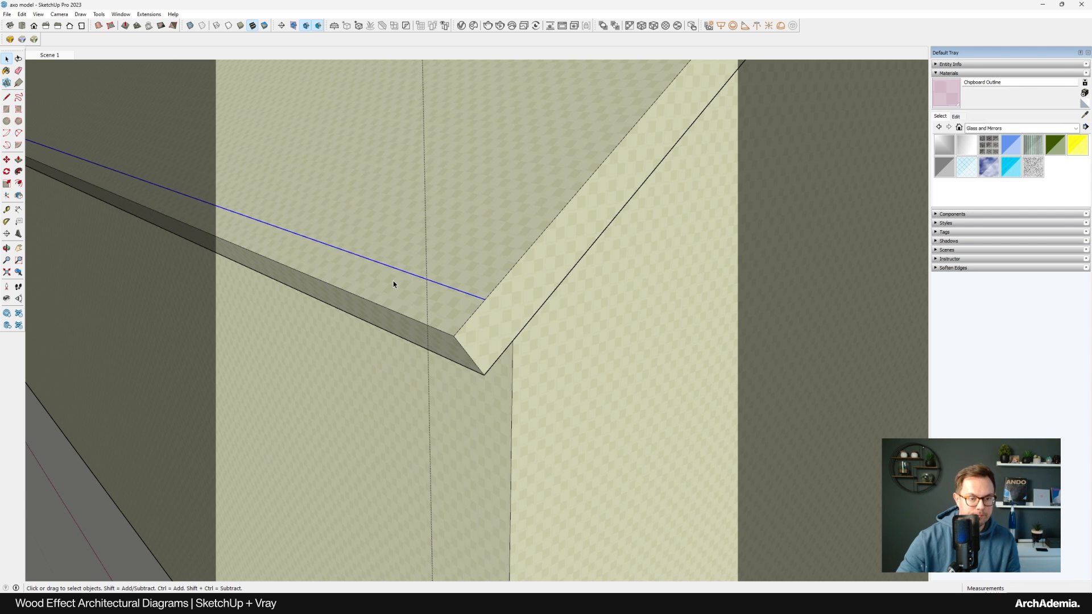
{"action": "double_click", "coordinate": [394, 282]}
{"action": "right_click", "coordinate": [393, 280]}
{"action": "left_click", "coordinate": [414, 358]}
{"action": "scroll", "coordinate": [449, 302], "scroll_direction": "up", "scroll_amount": 3}
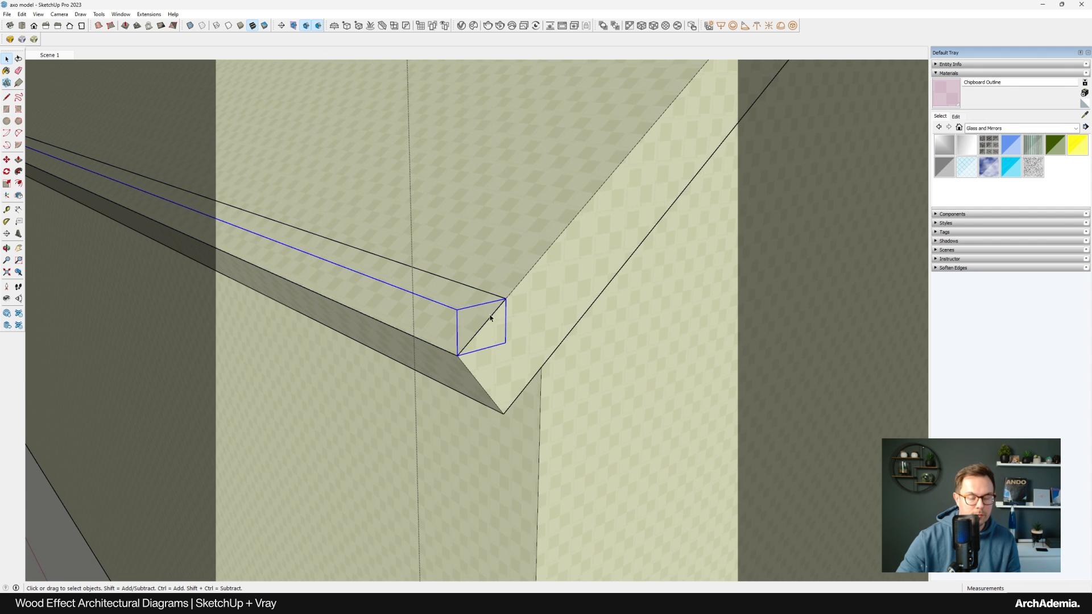
Delete the large roof face above the grouped eave strip
{"action": "scroll", "coordinate": [476, 309], "scroll_direction": "up", "scroll_amount": 1}
{"action": "middle_click_drag", "start_coordinate": [476, 307], "coordinate": [492, 290]}
{"action": "left_click", "coordinate": [499, 274]}
{"action": "key", "text": "Delete"}
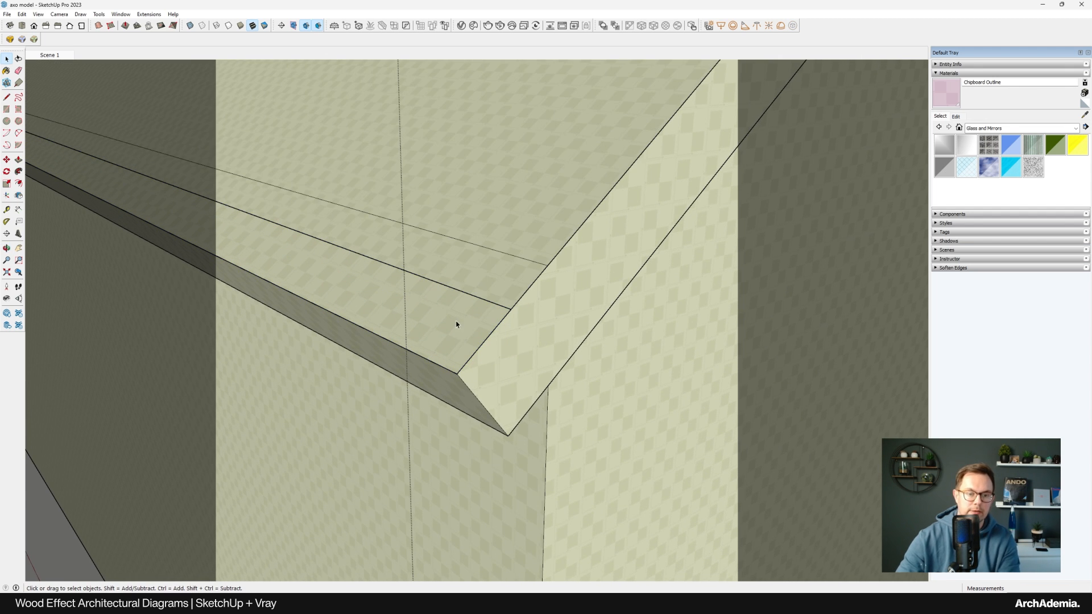
Make the grouped eave strip into a component
{"action": "right_click", "coordinate": [435, 318]}
{"action": "left_click", "coordinate": [472, 385]}
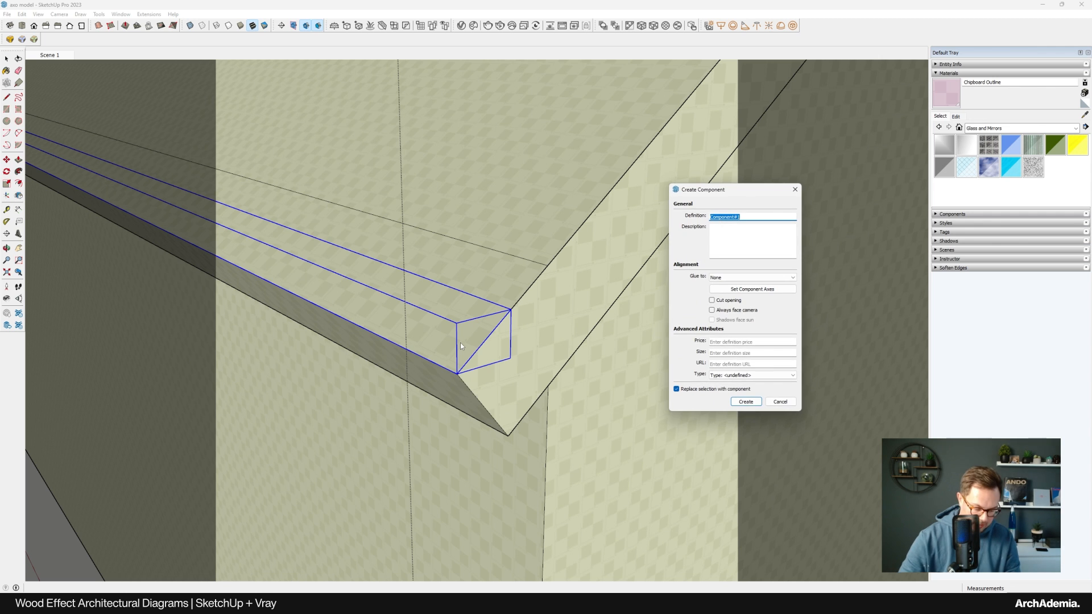
{"action": "key", "text": "Return"}
Copy the eave strip component up the front slope by one strip width and array it as 40 copies
{"action": "key", "text": "m"}
{"action": "key", "text": "ctrl"}
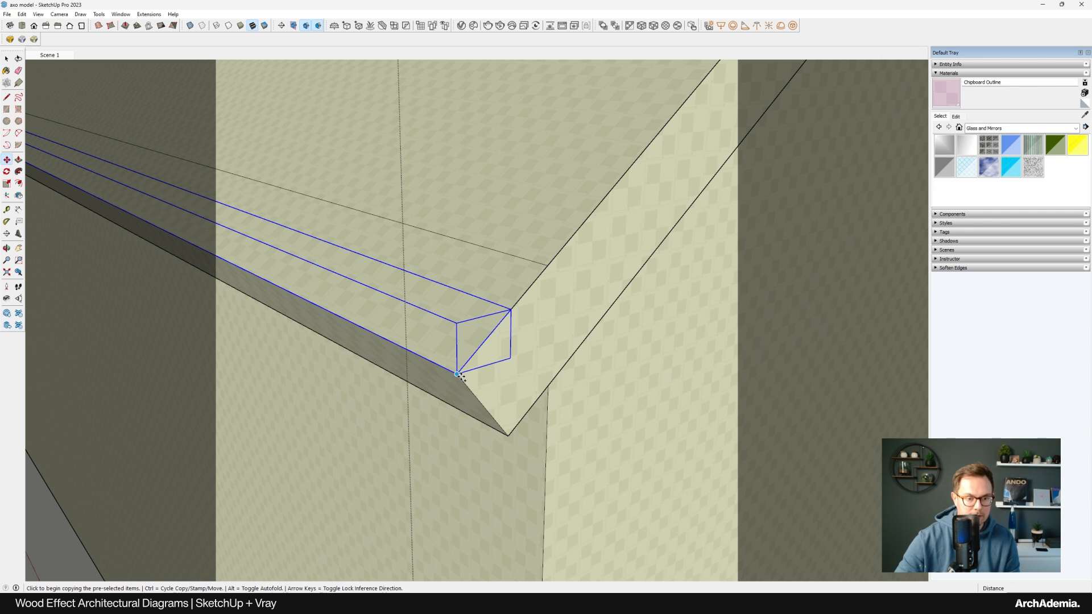
{"action": "left_click", "coordinate": [457, 373]}
{"action": "left_click", "coordinate": [515, 317]}
{"action": "scroll", "coordinate": [555, 378], "scroll_direction": "down", "scroll_amount": 5}
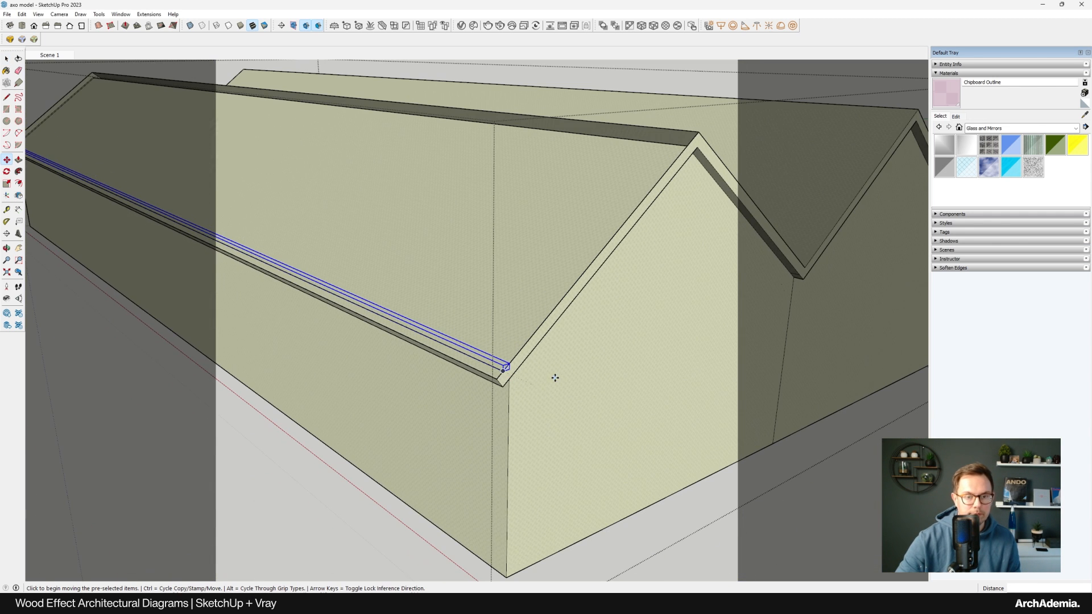
{"action": "type", "text": "20x"}
{"action": "key", "text": "Return"}
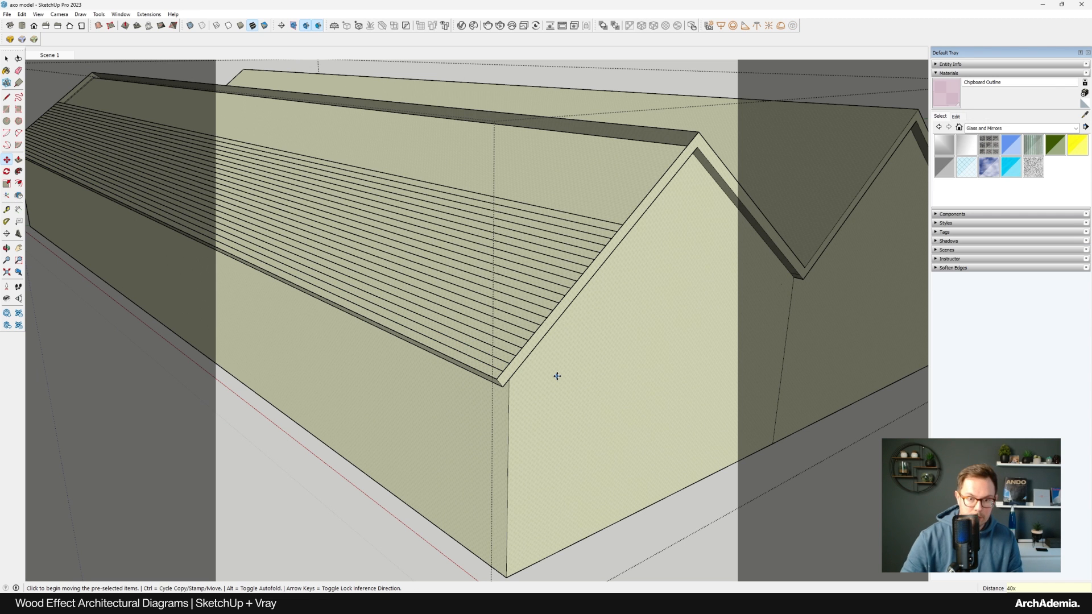
{"action": "key", "text": "Return"}
Delete the surplus strip copies that extend past the ridge of the front roof slope
{"action": "left_click", "coordinate": [7, 59]}
{"action": "middle_click_drag", "start_coordinate": [614, 198], "coordinate": [545, 276], "text": "shift"}
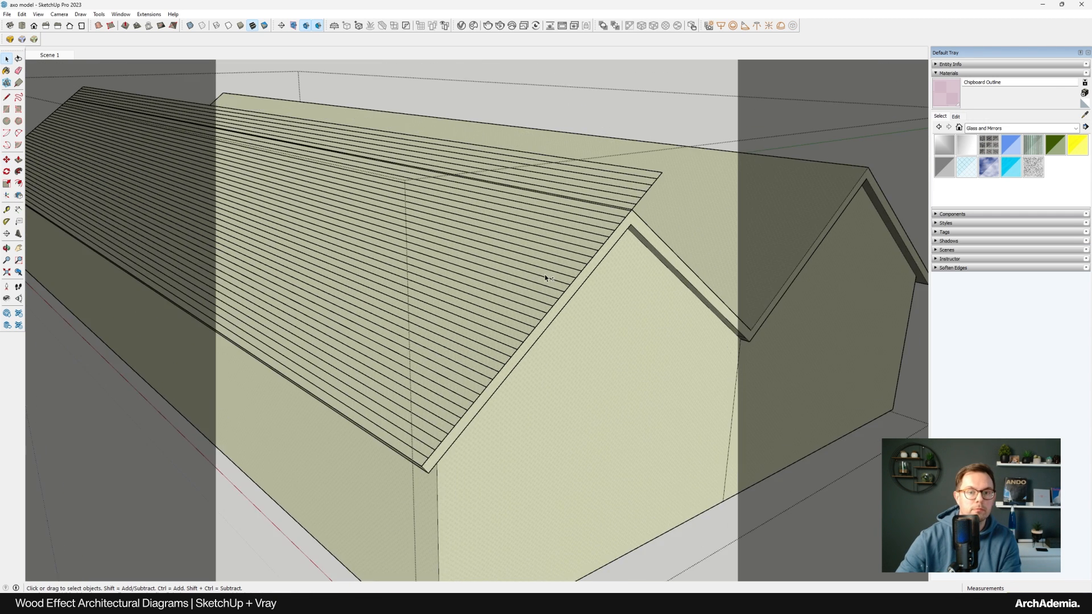
{"action": "scroll", "coordinate": [638, 214], "scroll_direction": "up", "scroll_amount": 4}
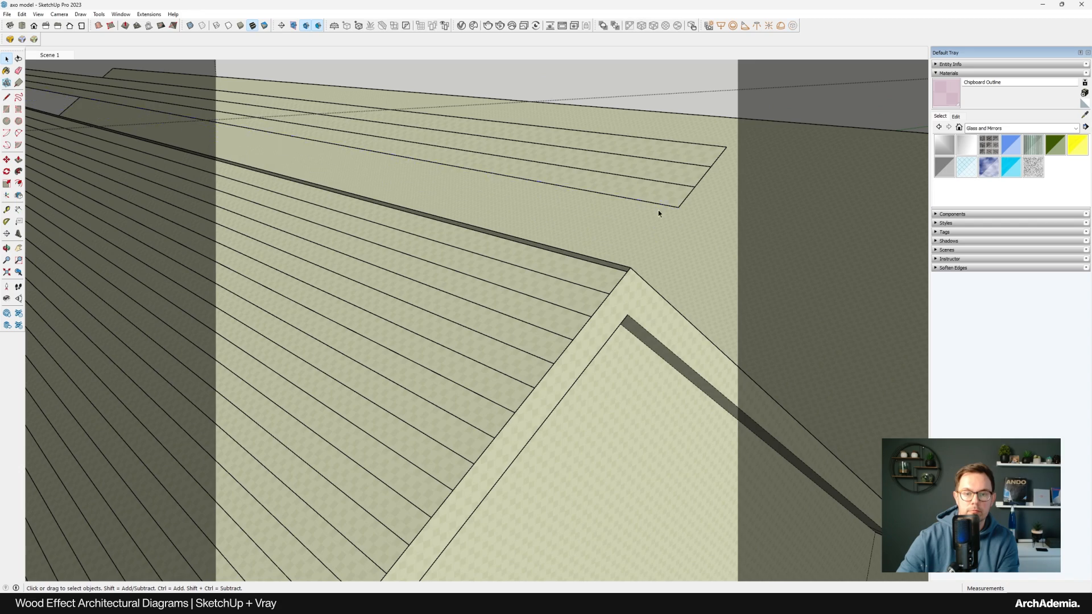
{"action": "left_click", "coordinate": [666, 196]}
{"action": "key", "text": "Delete"}
{"action": "left_click", "coordinate": [678, 175]}
{"action": "key", "text": "Delete"}
{"action": "left_click", "coordinate": [686, 154]}
{"action": "key", "text": "Delete"}
{"action": "scroll", "coordinate": [626, 289], "scroll_direction": "up", "scroll_amount": 4}
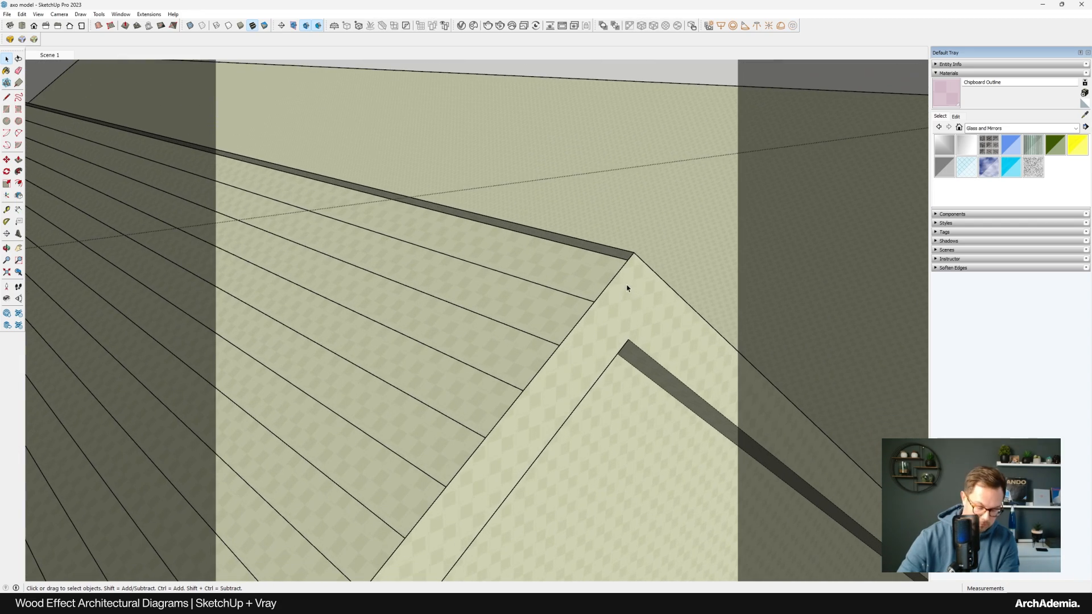
Trace a line about 98170 mm long along the ridge edge, end to end, to rebuild the missing faces
{"action": "key", "text": "t"}
{"action": "left_click", "coordinate": [632, 255]}
{"action": "scroll", "coordinate": [797, 346], "scroll_direction": "down", "scroll_amount": 8}
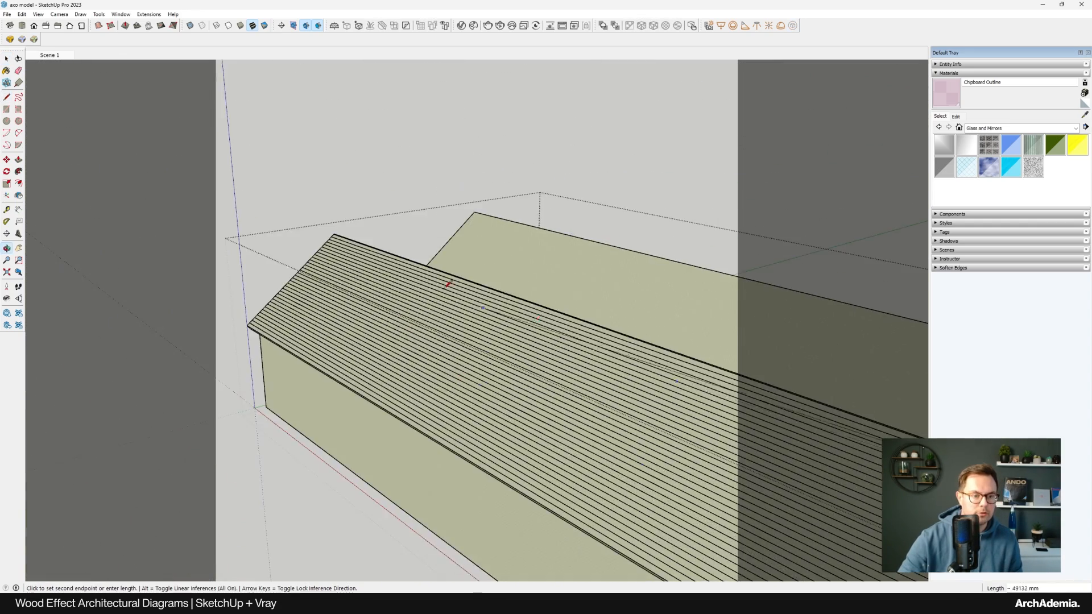
{"action": "scroll", "coordinate": [449, 284], "scroll_direction": "up", "scroll_amount": 8}
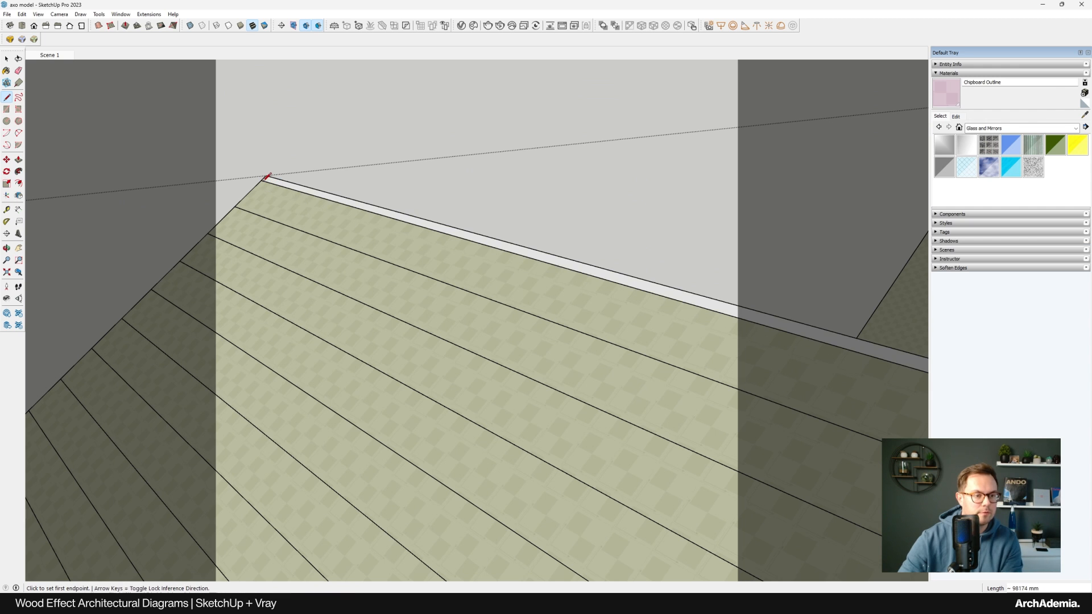
Hide the topmost roof strip and delete the large white slope face beneath it
{"action": "left_click", "coordinate": [6, 59]}
{"action": "right_click", "coordinate": [343, 228]}
{"action": "left_click", "coordinate": [361, 249]}
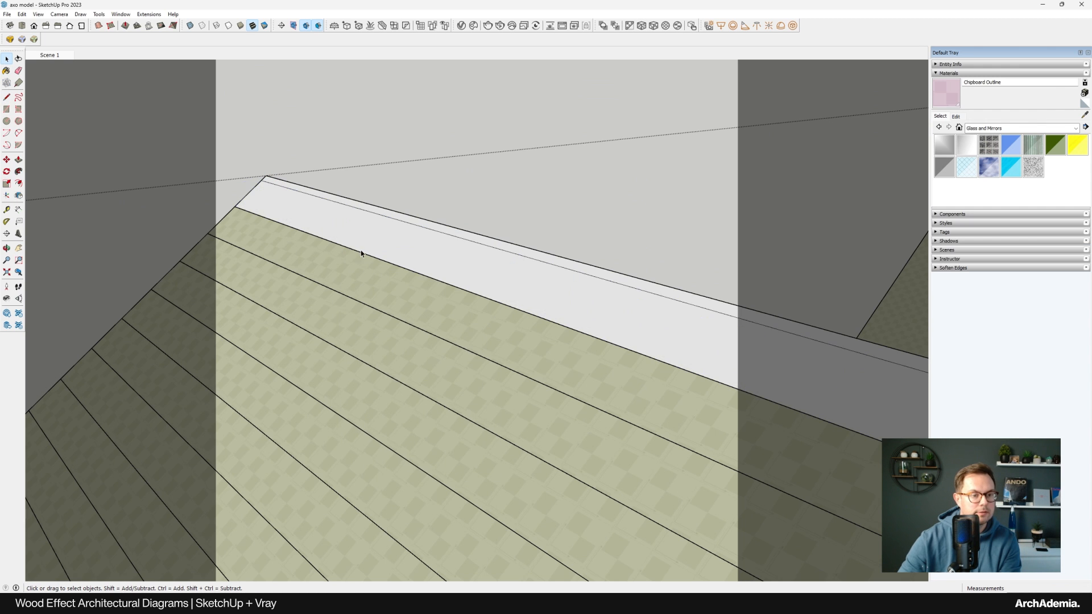
{"action": "left_click", "coordinate": [327, 217]}
{"action": "key", "text": "Delete"}
Paint the narrow ridge face with the Main override material sampled from the roof strips, and unhide the hidden strip
{"action": "left_click", "coordinate": [1084, 114]}
{"action": "scroll", "coordinate": [441, 293], "scroll_direction": "up", "scroll_amount": 1}
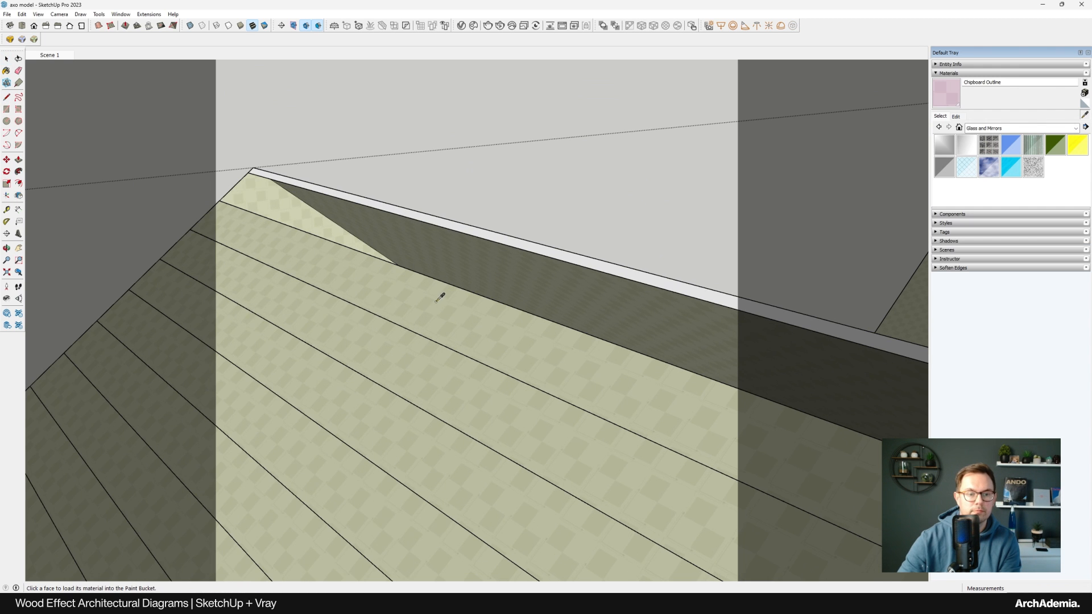
{"action": "left_click", "coordinate": [441, 292]}
{"action": "left_click", "coordinate": [396, 206]}
{"action": "left_click", "coordinate": [22, 14]}
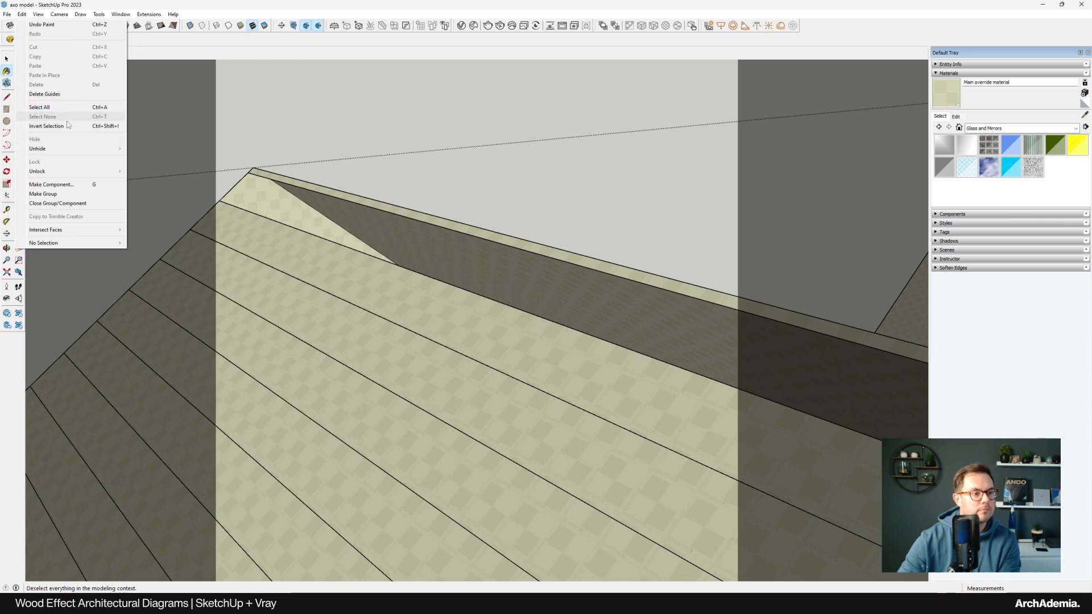
{"action": "mouse_move", "coordinate": [83, 149]}
{"action": "left_click", "coordinate": [145, 160]}
{"action": "left_click", "coordinate": [7, 58]}
Open a roof strip component near the eave, push/pull its face by 10 mm, and leave component editing
{"action": "scroll", "coordinate": [405, 248], "scroll_direction": "down", "scroll_amount": 5}
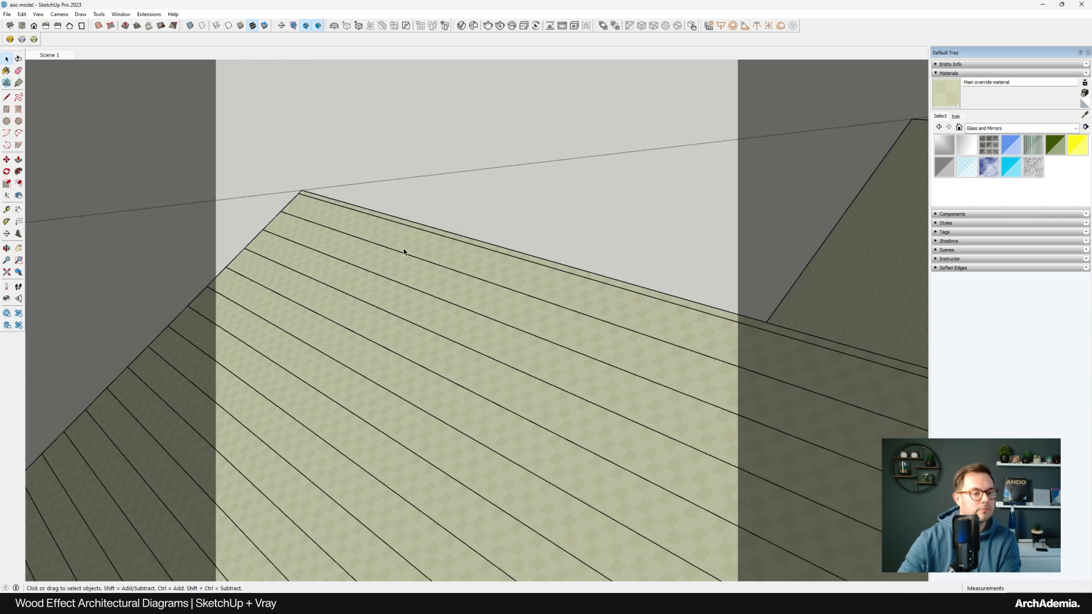
{"action": "middle_click_drag", "start_coordinate": [494, 275], "coordinate": [443, 176], "text": "shift"}
{"action": "scroll", "coordinate": [446, 180], "scroll_direction": "down", "scroll_amount": 5}
{"action": "middle_click_drag", "start_coordinate": [816, 458], "coordinate": [672, 378], "text": "shift"}
{"action": "scroll", "coordinate": [673, 378], "scroll_direction": "up", "scroll_amount": 4}
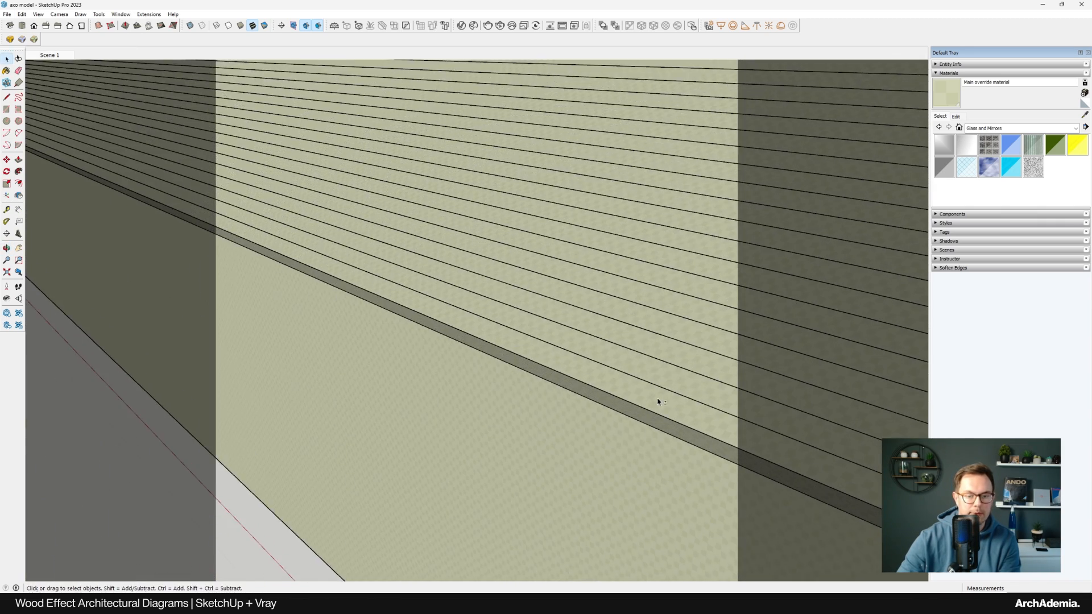
{"action": "key", "text": "p"}
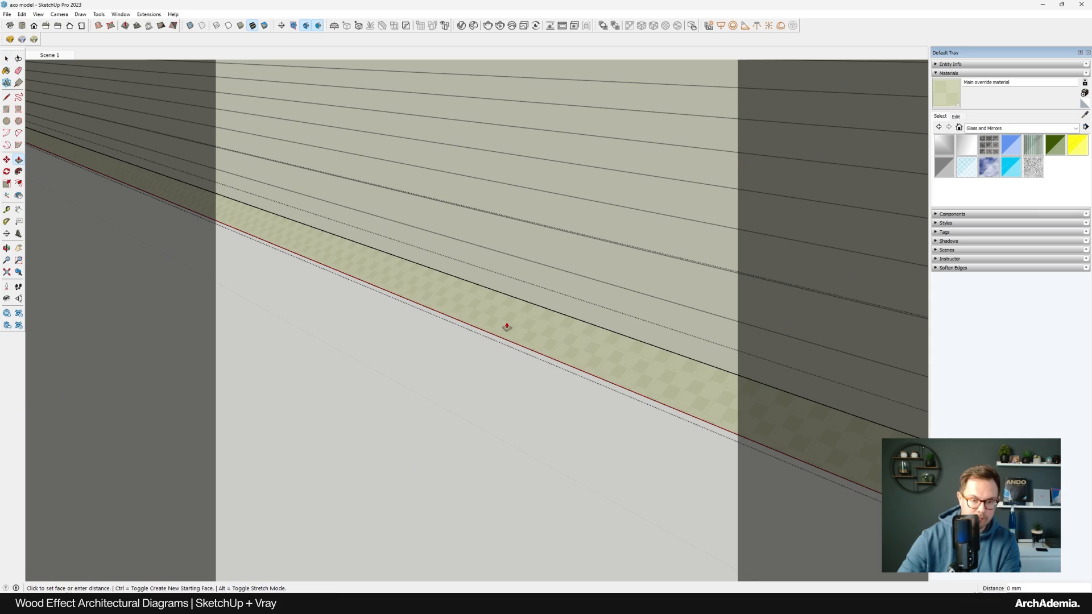
{"action": "left_click", "coordinate": [508, 325]}
{"action": "type", "text": "10"}
{"action": "key", "text": "Return"}
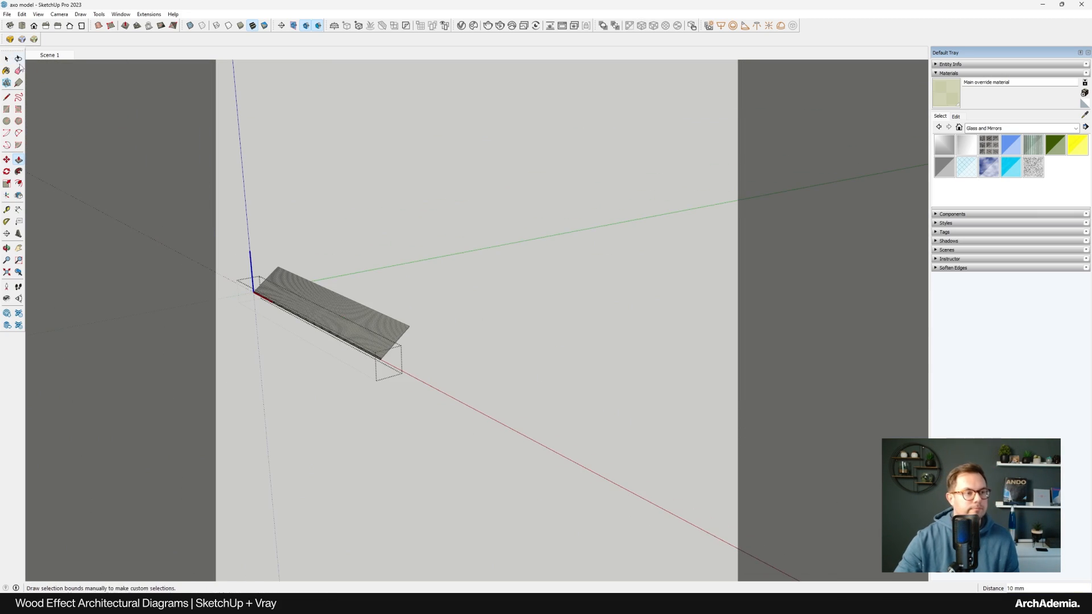
{"action": "left_click", "coordinate": [7, 58]}
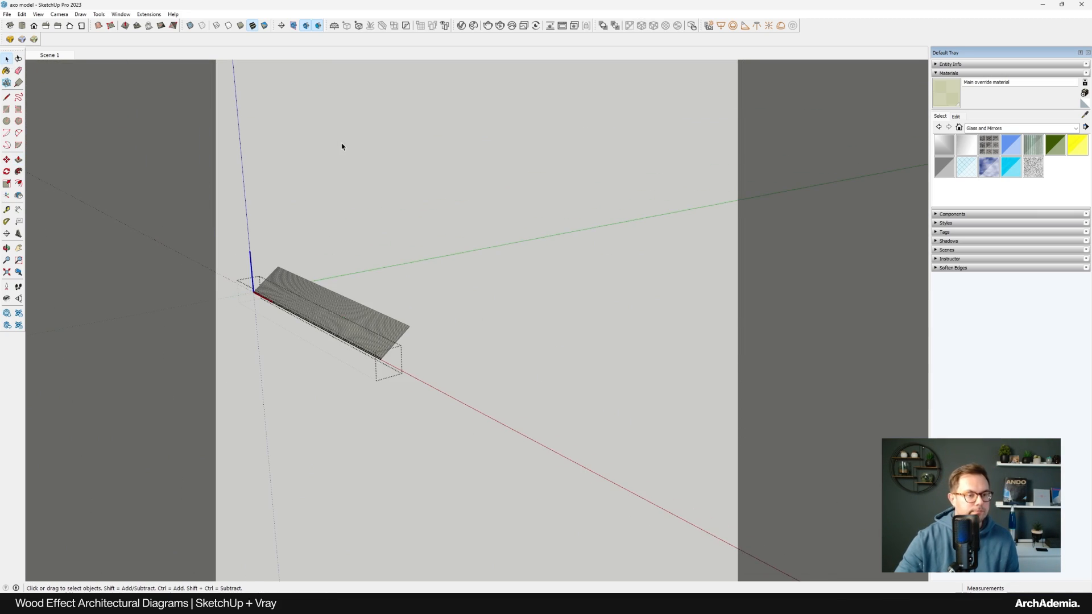
{"action": "left_click", "coordinate": [341, 146]}
Render the axonometric scene in V-Ray, examine the striped roof slope up close, and close the frame buffer
{"action": "scroll", "coordinate": [336, 364], "scroll_direction": "up", "scroll_amount": 6}
{"action": "scroll", "coordinate": [461, 245], "scroll_direction": "down", "scroll_amount": 10}
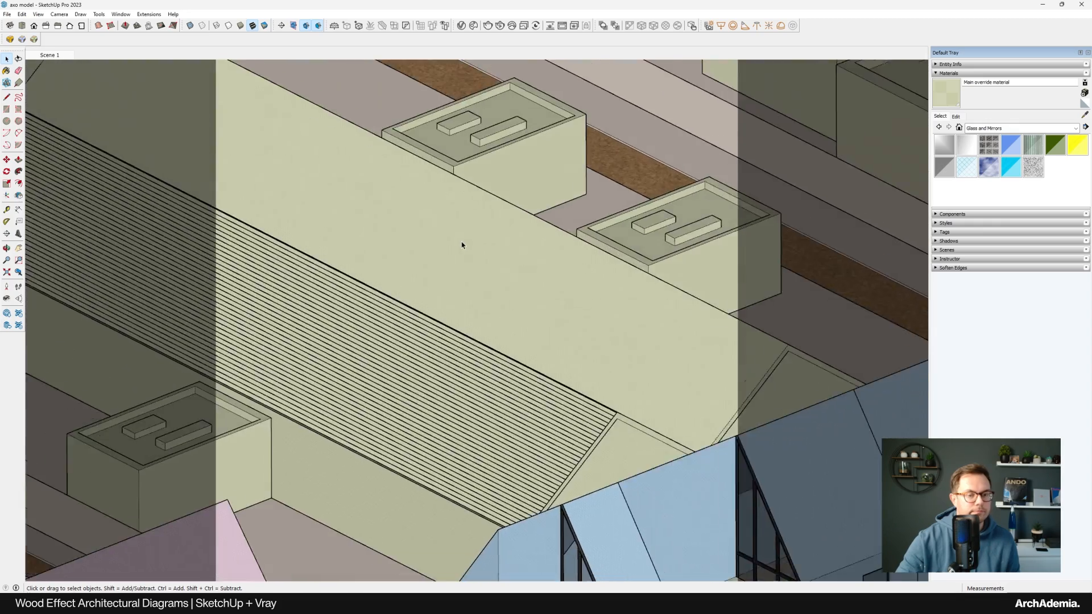
{"action": "scroll", "coordinate": [461, 245], "scroll_direction": "down", "scroll_amount": 1}
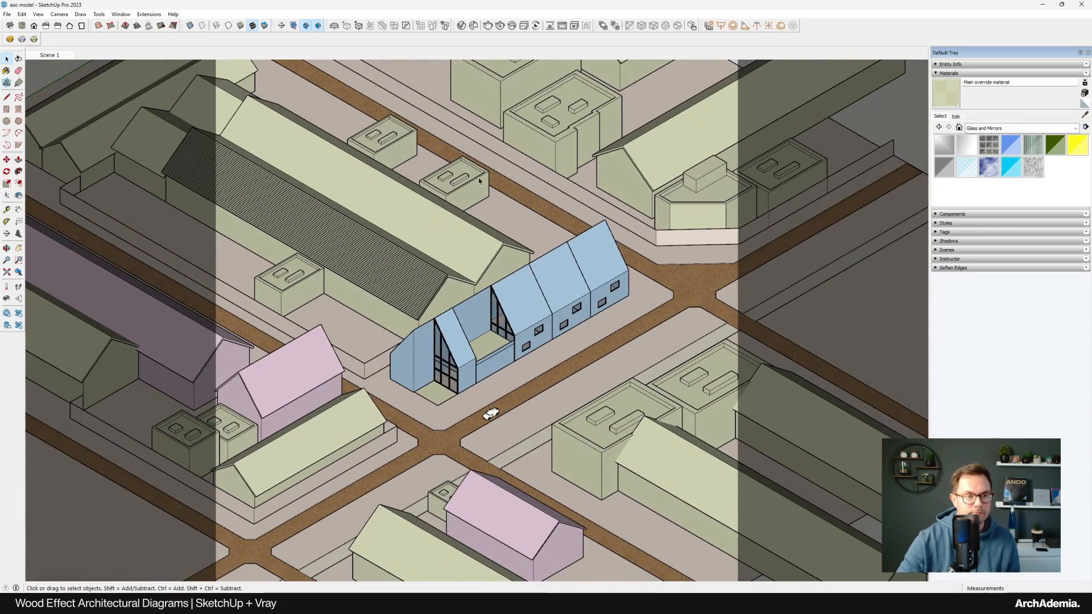
{"action": "left_click", "coordinate": [10, 38]}
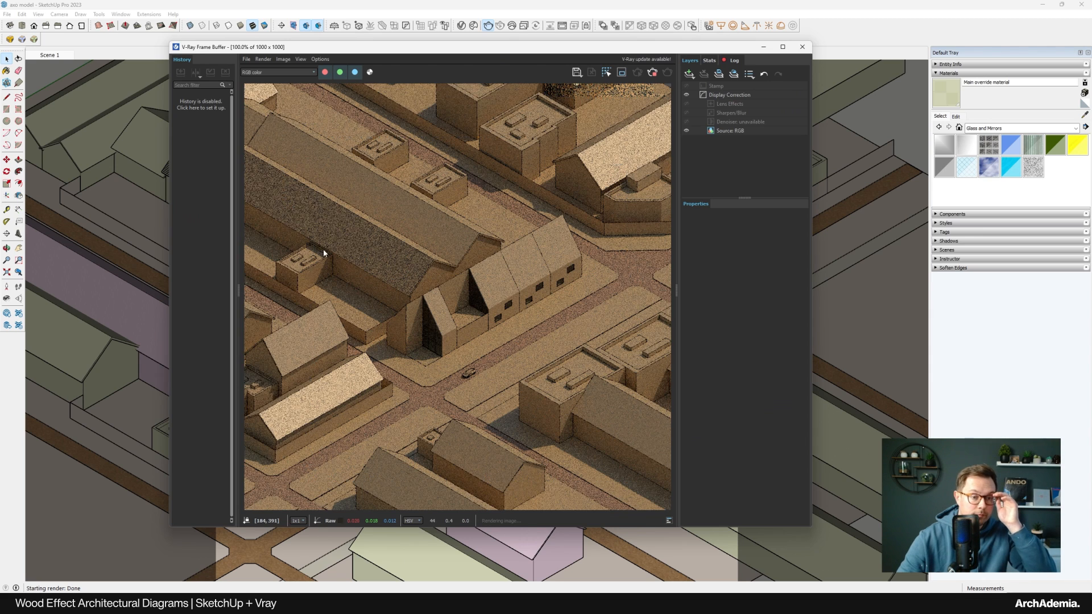
{"action": "scroll", "coordinate": [353, 247], "scroll_direction": "up", "scroll_amount": 1}
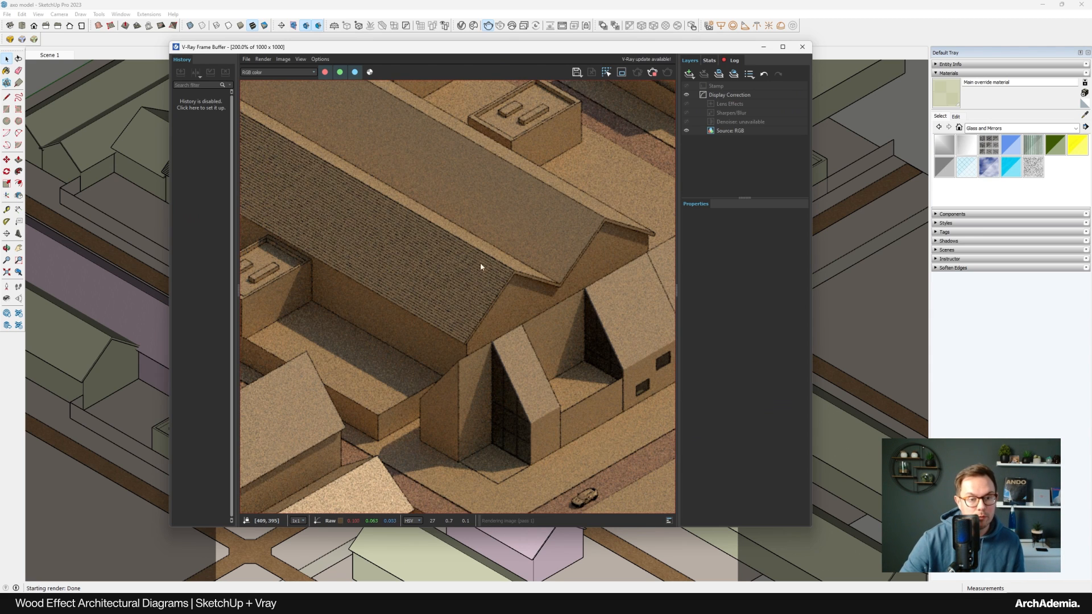
{"action": "scroll", "coordinate": [481, 264], "scroll_direction": "down", "scroll_amount": 1}
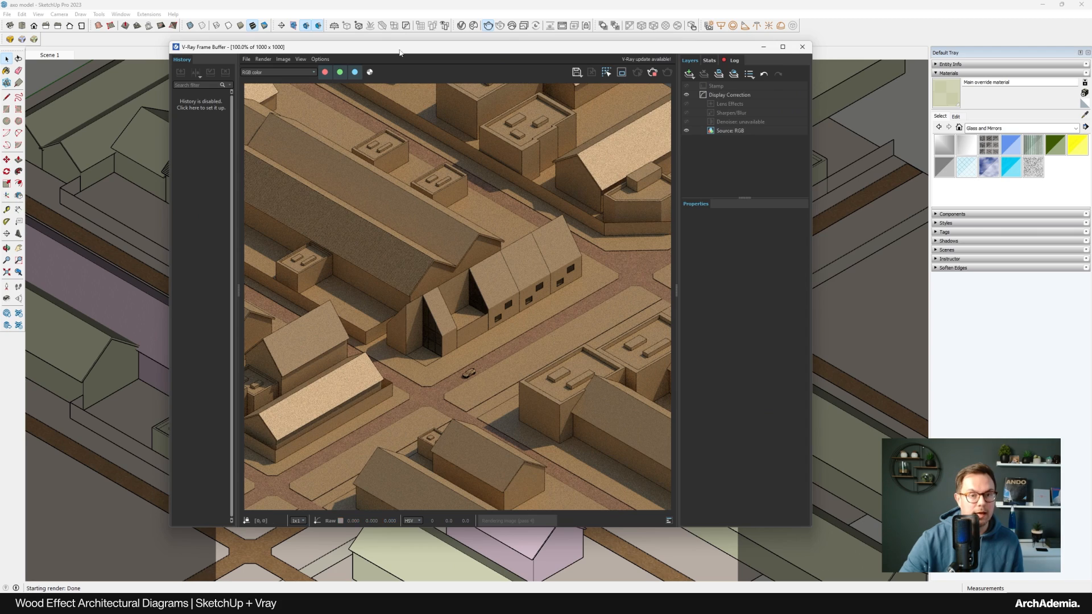
{"action": "left_click_drag", "start_coordinate": [400, 50], "coordinate": [436, 53]}
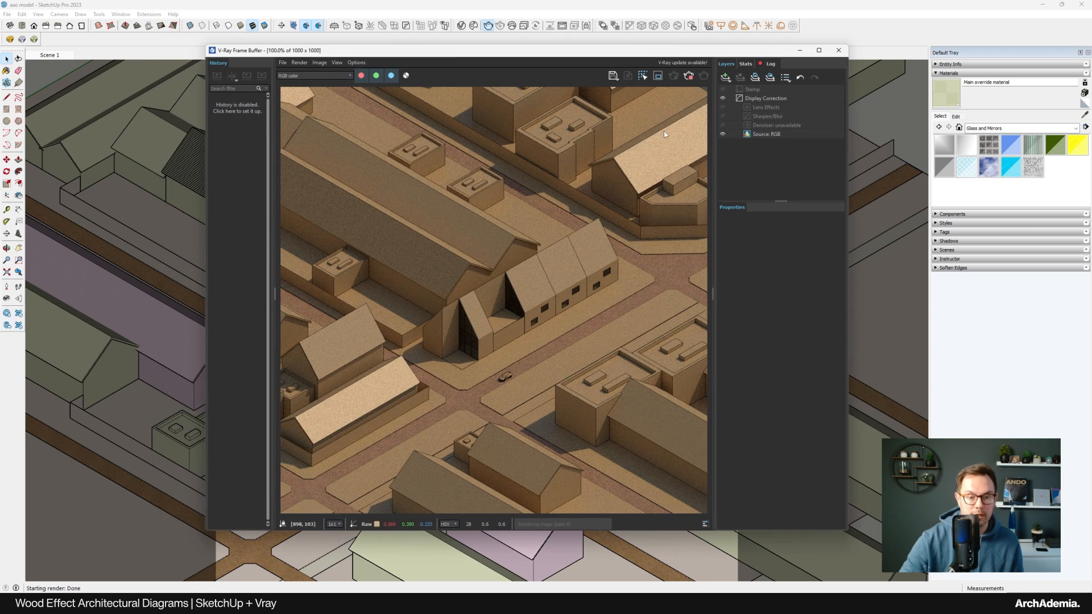
{"action": "left_click", "coordinate": [838, 50]}
Open the building for editing in perspective view and select all the strips on its front roof slope
{"action": "double_click", "coordinate": [375, 267]}
{"action": "scroll", "coordinate": [375, 267], "scroll_direction": "up", "scroll_amount": 5}
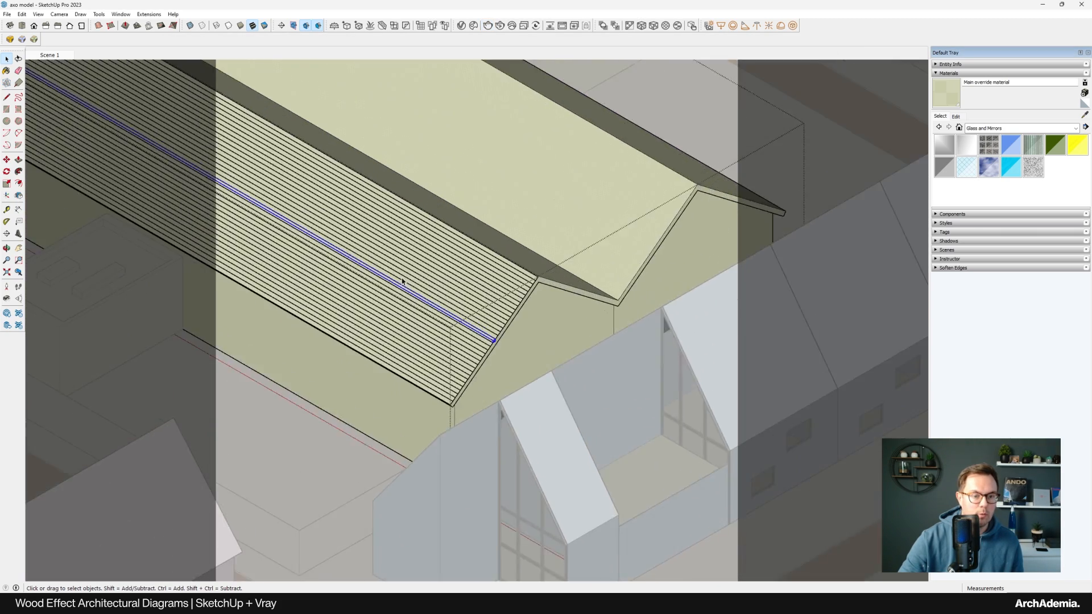
{"action": "left_click", "coordinate": [59, 15]}
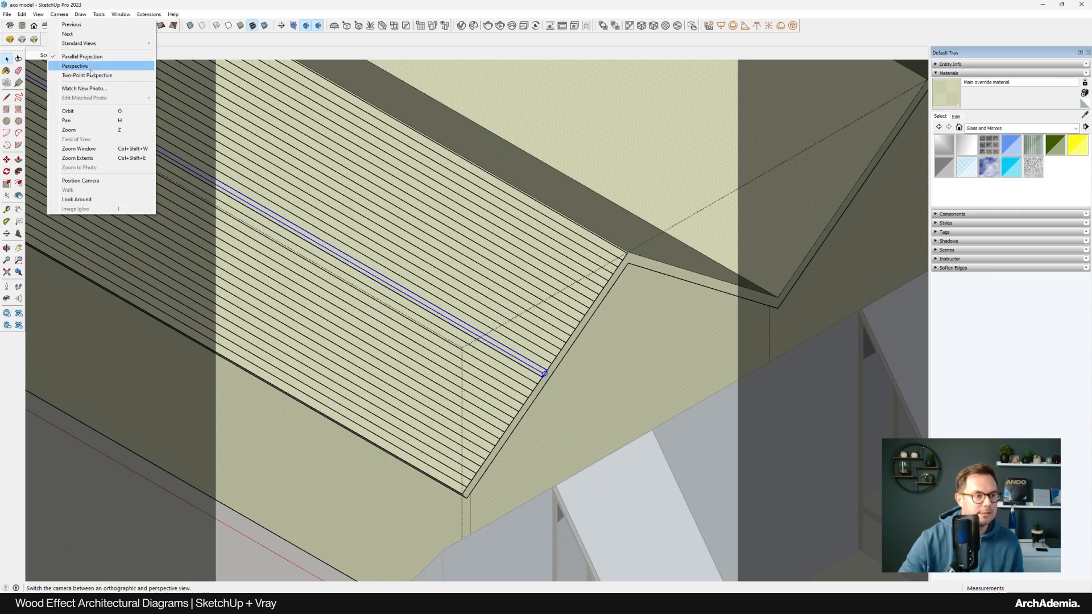
{"action": "left_click", "coordinate": [76, 66]}
{"action": "scroll", "coordinate": [493, 317], "scroll_direction": "down", "scroll_amount": 3}
{"action": "middle_click_drag", "start_coordinate": [614, 304], "coordinate": [519, 339]}
{"action": "scroll", "coordinate": [402, 402], "scroll_direction": "up", "scroll_amount": 3}
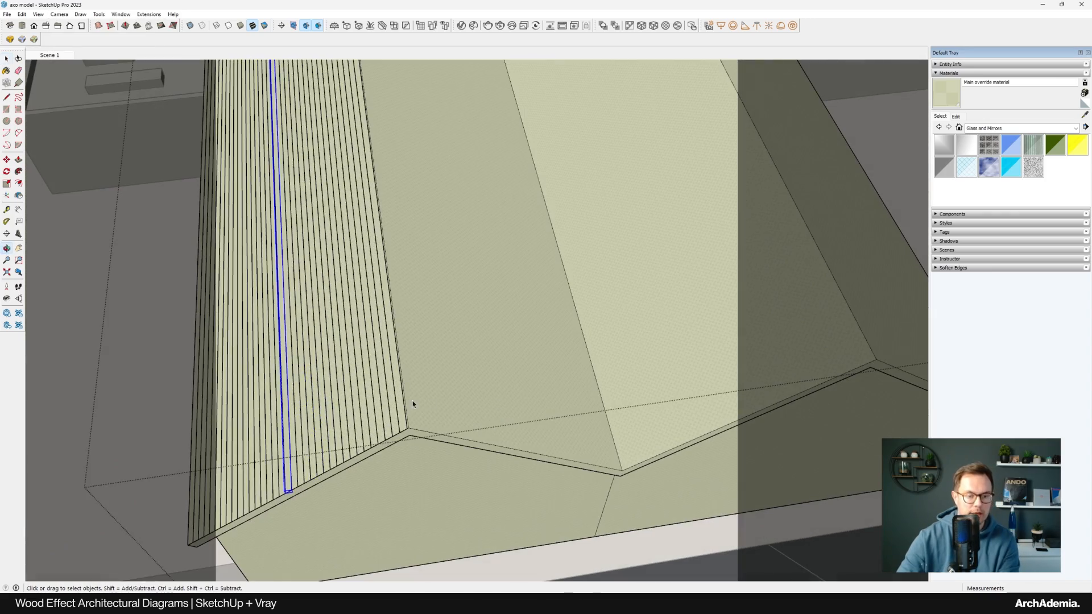
{"action": "scroll", "coordinate": [476, 419], "scroll_direction": "down", "scroll_amount": 8}
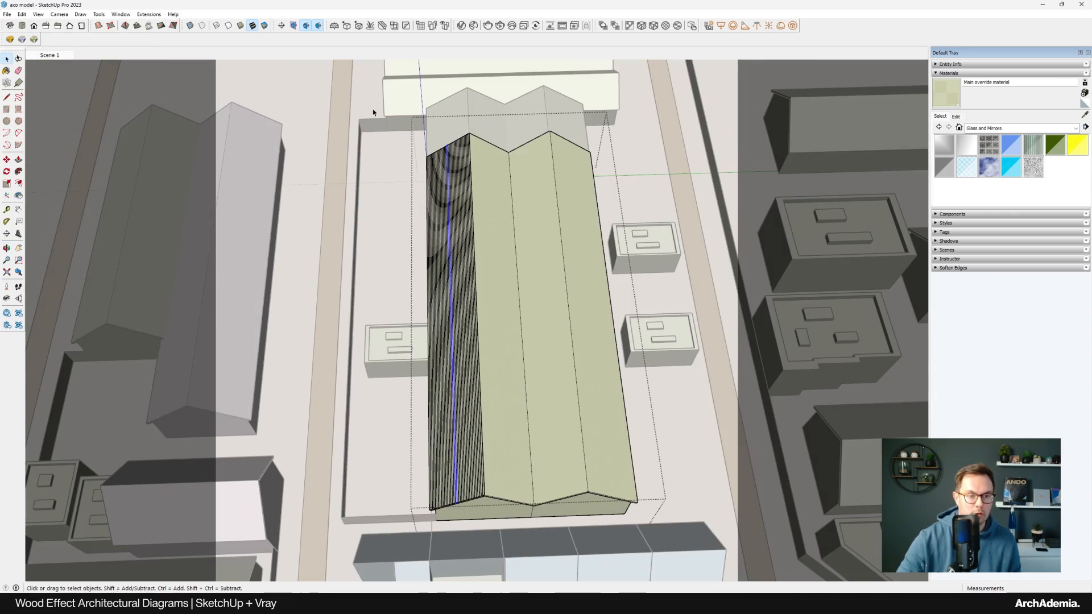
{"action": "left_click_drag", "start_coordinate": [373, 112], "coordinate": [493, 522]}
{"action": "scroll", "coordinate": [495, 521], "scroll_direction": "up", "scroll_amount": 3}
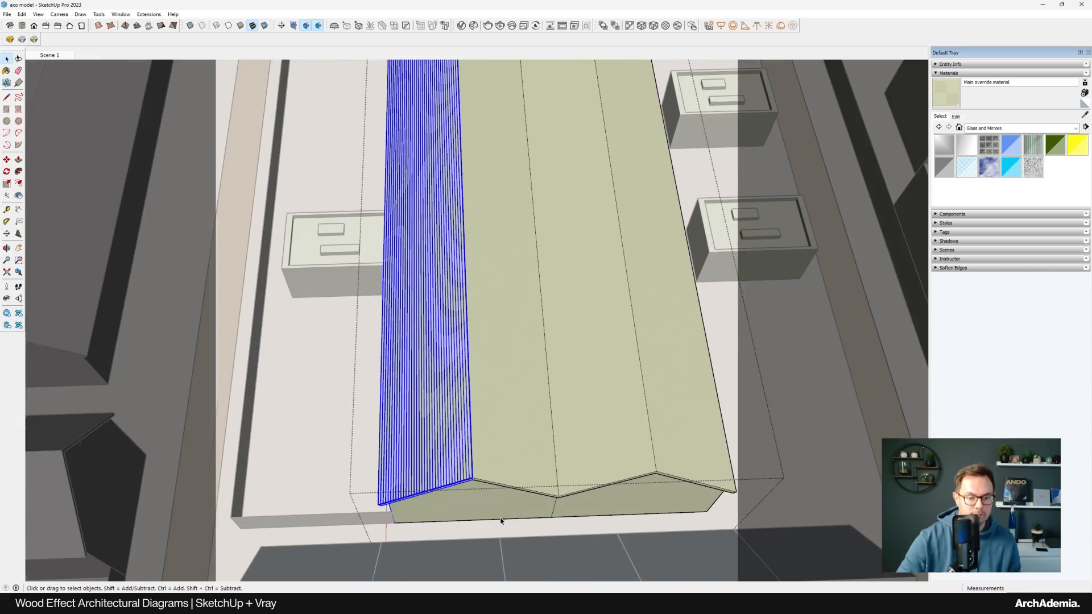
{"action": "scroll", "coordinate": [477, 494], "scroll_direction": "up", "scroll_amount": 5}
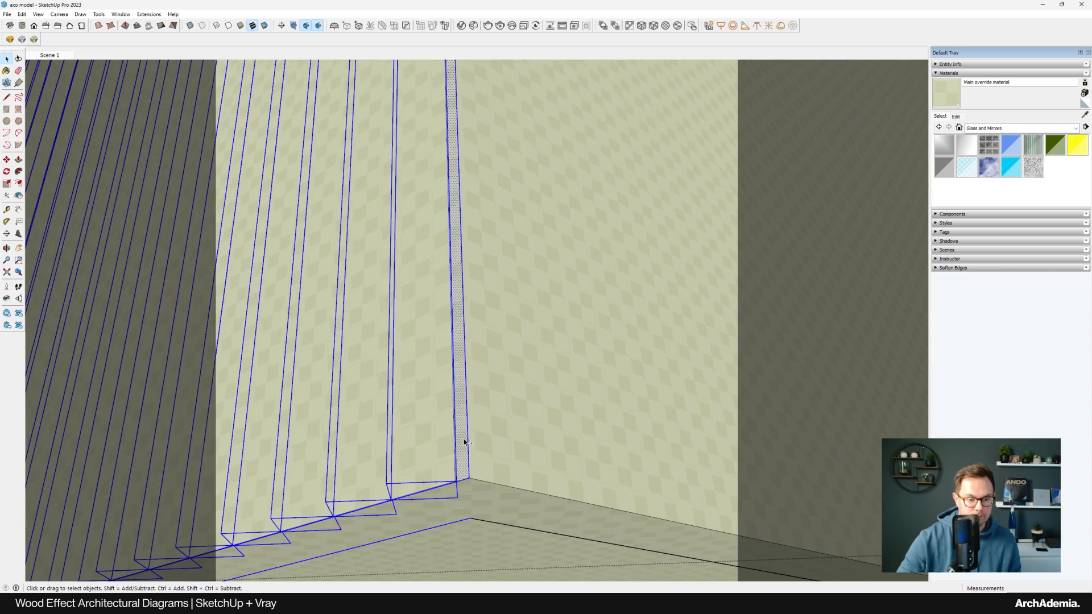
{"action": "scroll", "coordinate": [407, 420], "scroll_direction": "down", "scroll_amount": 6}
{"action": "middle_click_drag", "start_coordinate": [586, 284], "coordinate": [677, 381]}
{"action": "scroll", "coordinate": [445, 380], "scroll_direction": "up", "scroll_amount": 3}
{"action": "key", "text": "m"}
{"action": "key", "text": "ctrl"}
{"action": "left_click", "coordinate": [396, 458]}
{"action": "scroll", "coordinate": [396, 458], "scroll_direction": "down", "scroll_amount": 5}
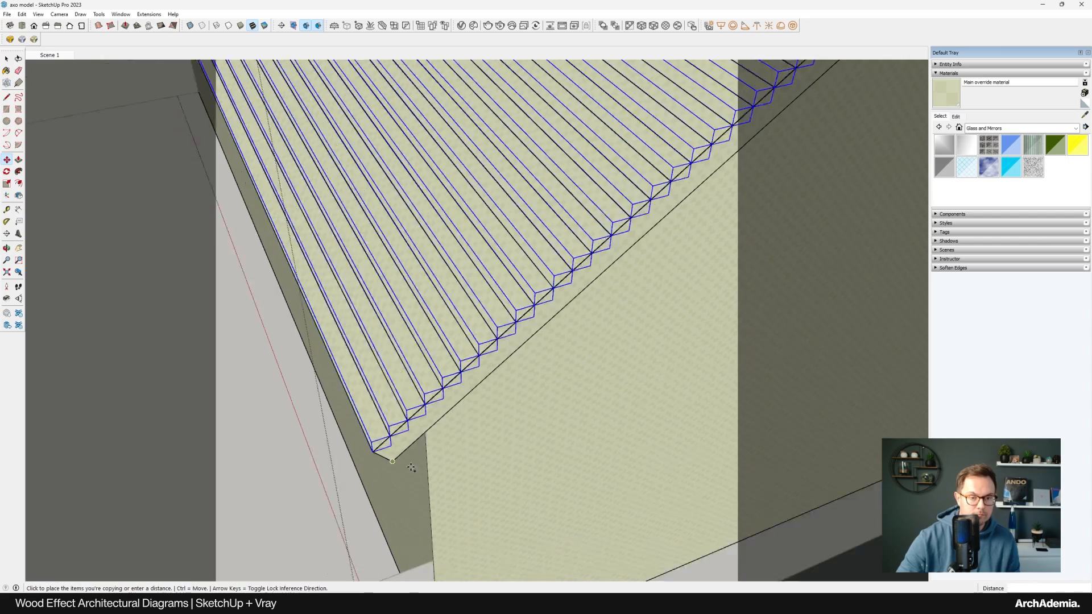
{"action": "scroll", "coordinate": [401, 341], "scroll_direction": "up", "scroll_amount": 3}
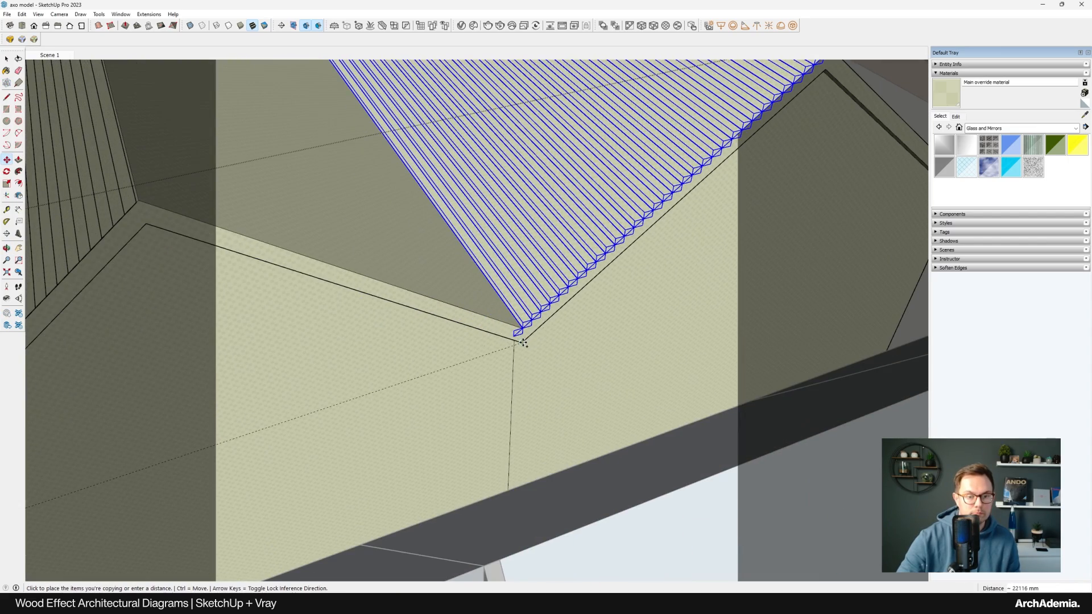
{"action": "scroll", "coordinate": [597, 332], "scroll_direction": "down", "scroll_amount": 3}
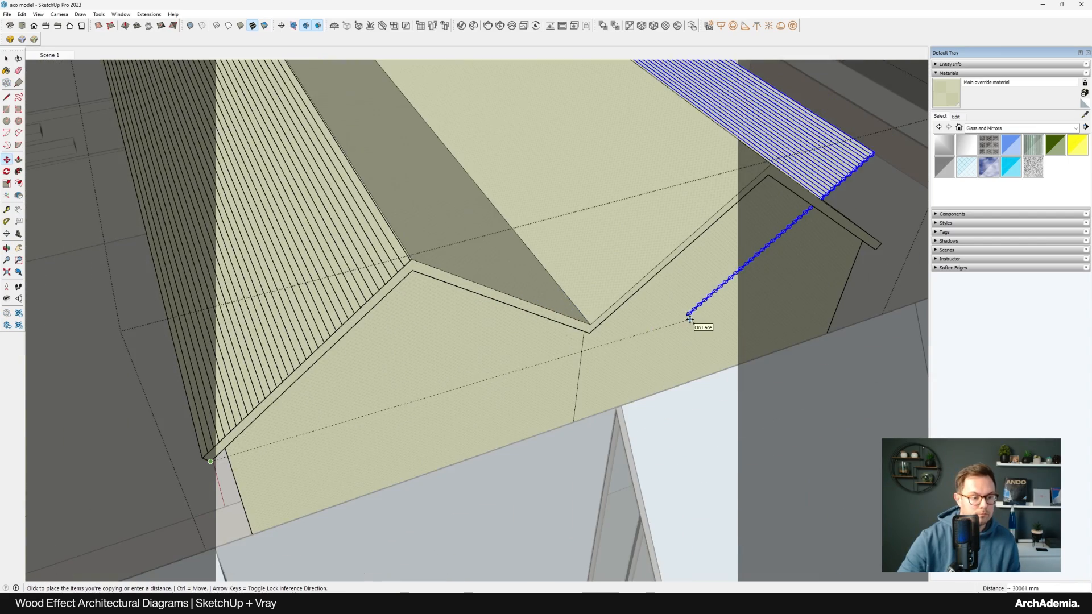
{"action": "scroll", "coordinate": [604, 313], "scroll_direction": "up", "scroll_amount": 4}
{"action": "left_click", "coordinate": [7, 59]}
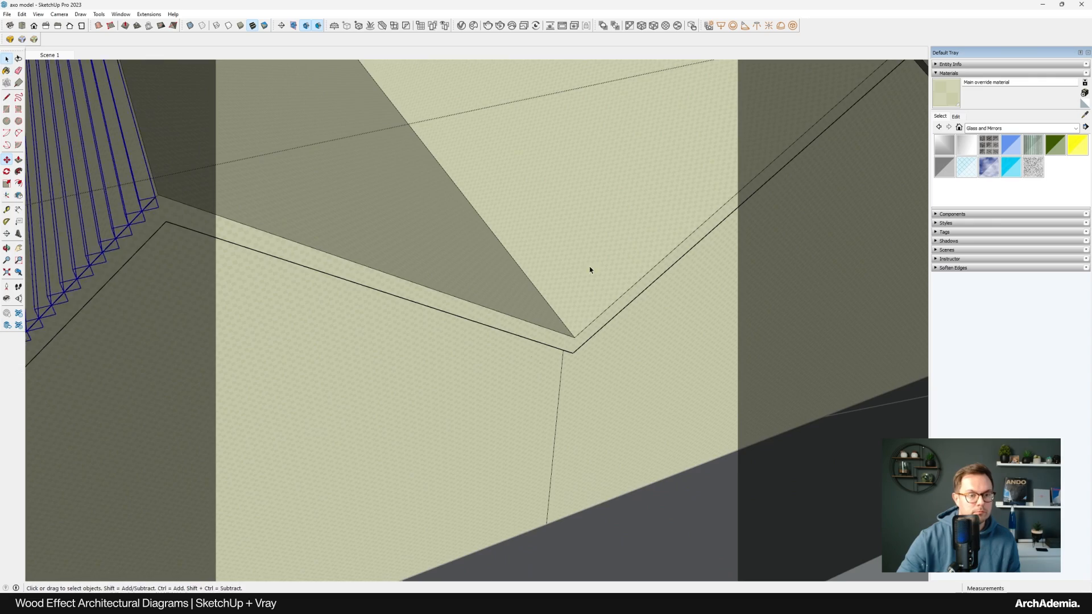
Copy the selected roof strips across to the matching slope of the second gable, placing them from eave corner to eave corner
{"action": "scroll", "coordinate": [591, 270], "scroll_direction": "down", "scroll_amount": 3}
{"action": "middle_click_drag", "start_coordinate": [362, 307], "coordinate": [654, 270]}
{"action": "scroll", "coordinate": [306, 418], "scroll_direction": "up", "scroll_amount": 1}
{"action": "scroll", "coordinate": [307, 418], "scroll_direction": "up", "scroll_amount": 5}
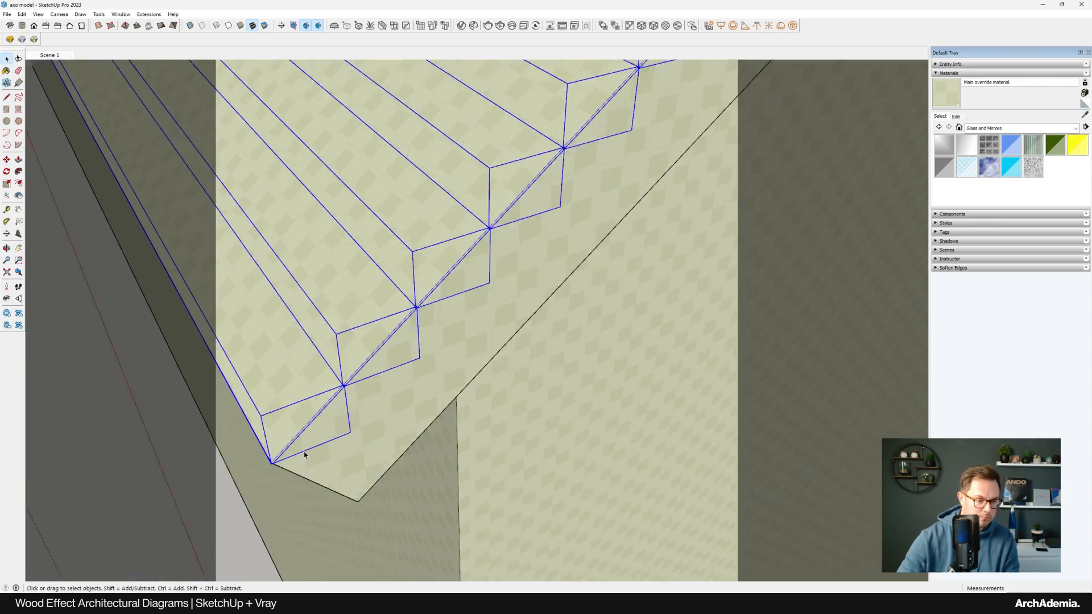
{"action": "key", "text": "m"}
{"action": "key", "text": "ctrl"}
{"action": "left_click", "coordinate": [225, 481]}
{"action": "scroll", "coordinate": [328, 455], "scroll_direction": "down", "scroll_amount": 6}
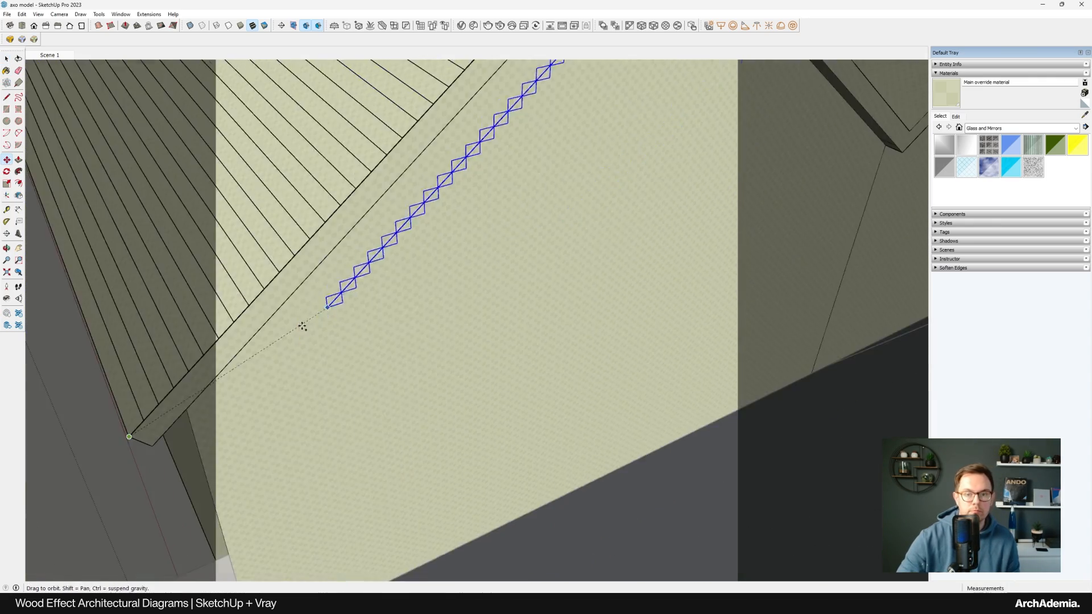
{"action": "scroll", "coordinate": [570, 309], "scroll_direction": "up", "scroll_amount": 8}
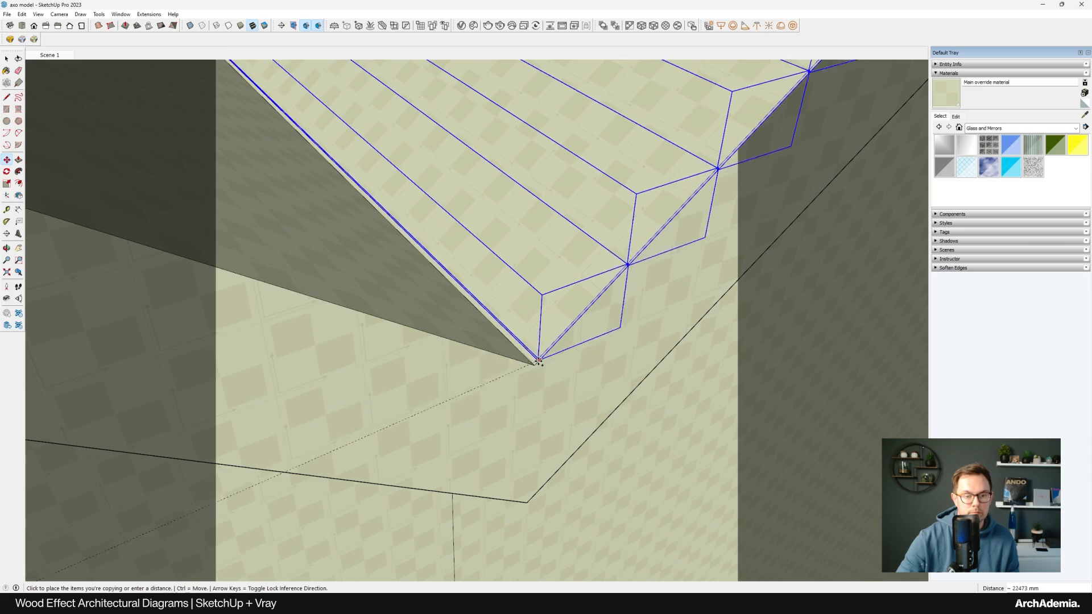
{"action": "left_click", "coordinate": [535, 365]}
{"action": "key", "text": "space"}
{"action": "scroll", "coordinate": [541, 307], "scroll_direction": "down", "scroll_amount": 4}
{"action": "scroll", "coordinate": [541, 307], "scroll_direction": "down", "scroll_amount": 8}
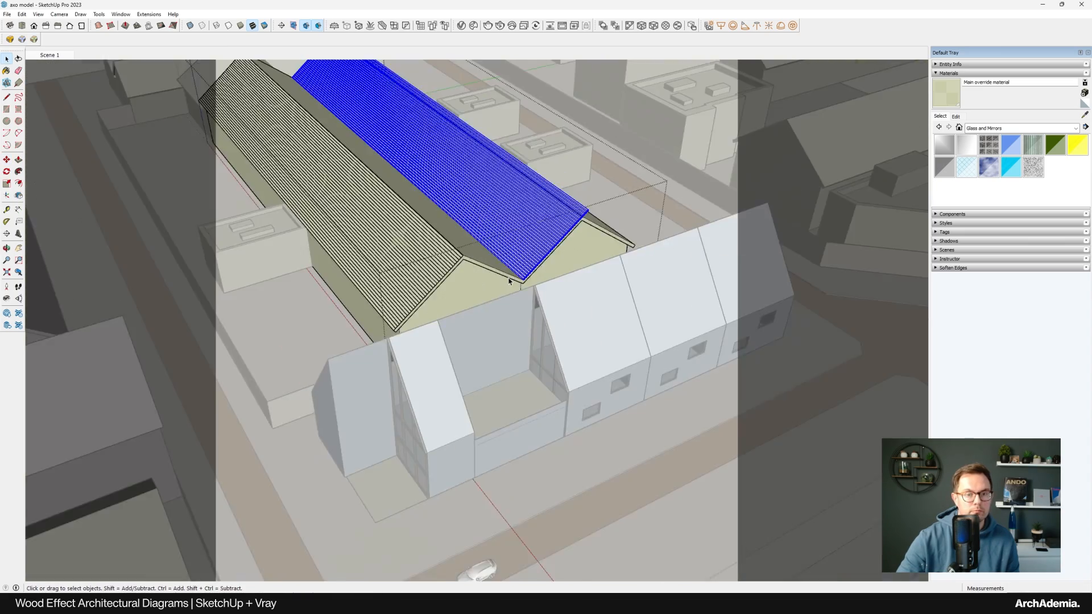
{"action": "middle_click_drag", "start_coordinate": [509, 280], "coordinate": [520, 263]}
{"action": "left_click", "coordinate": [687, 141]}
Open the copied strip nearest the second gable's ridge and align its component axes to the strip's end and long edges
{"action": "scroll", "coordinate": [596, 209], "scroll_direction": "up", "scroll_amount": 5}
{"action": "scroll", "coordinate": [596, 209], "scroll_direction": "down", "scroll_amount": 3}
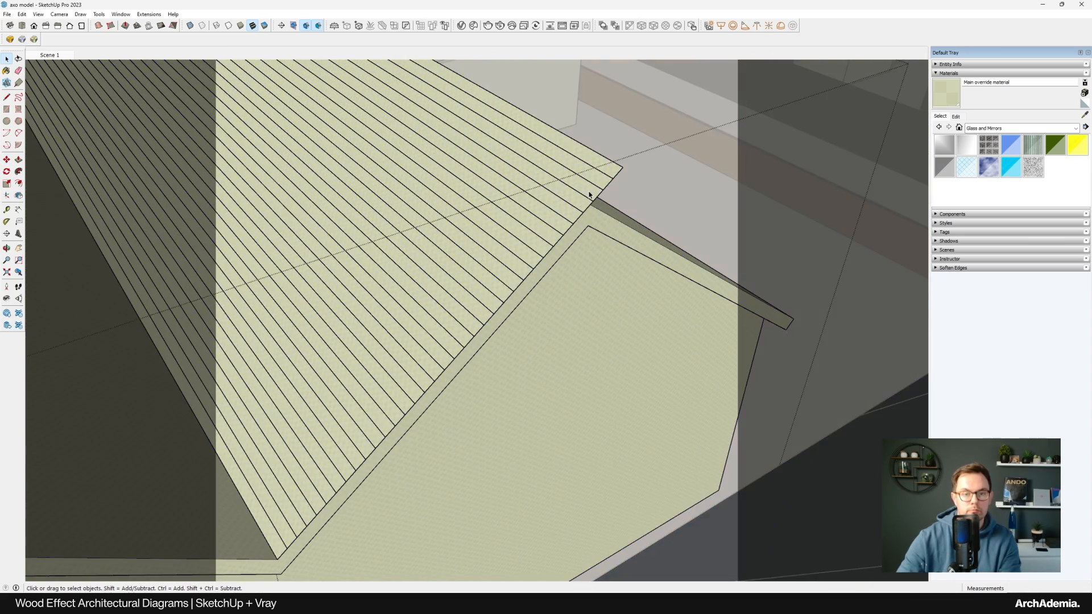
{"action": "middle_click_drag", "start_coordinate": [596, 210], "coordinate": [585, 255]}
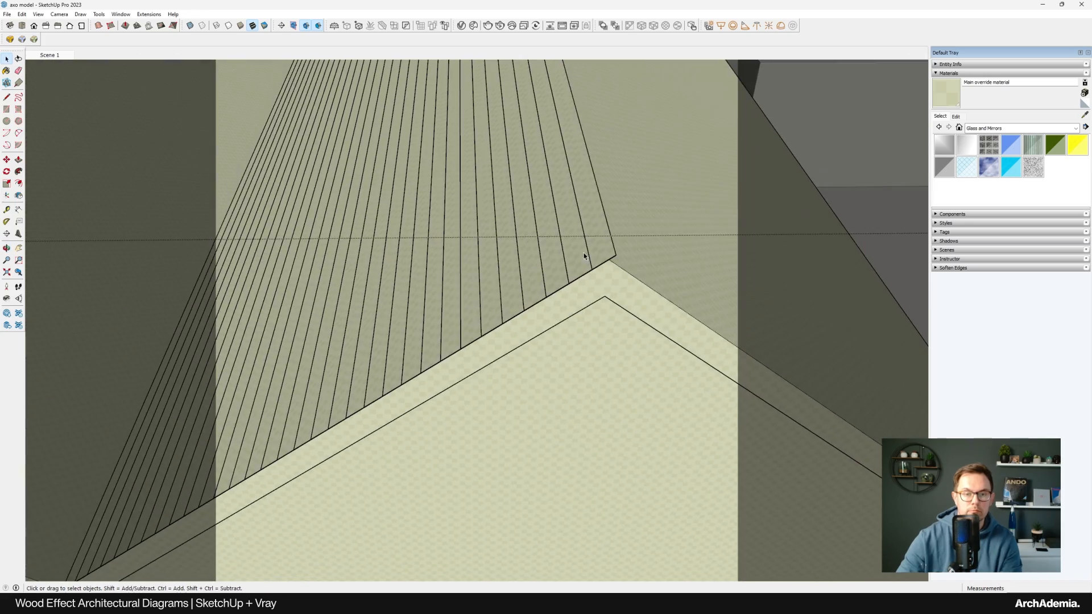
{"action": "left_click", "coordinate": [587, 254]}
{"action": "scroll", "coordinate": [546, 360], "scroll_direction": "down", "scroll_amount": 6}
{"action": "middle_click_drag", "start_coordinate": [533, 331], "coordinate": [555, 354]}
{"action": "scroll", "coordinate": [555, 353], "scroll_direction": "up", "scroll_amount": 10}
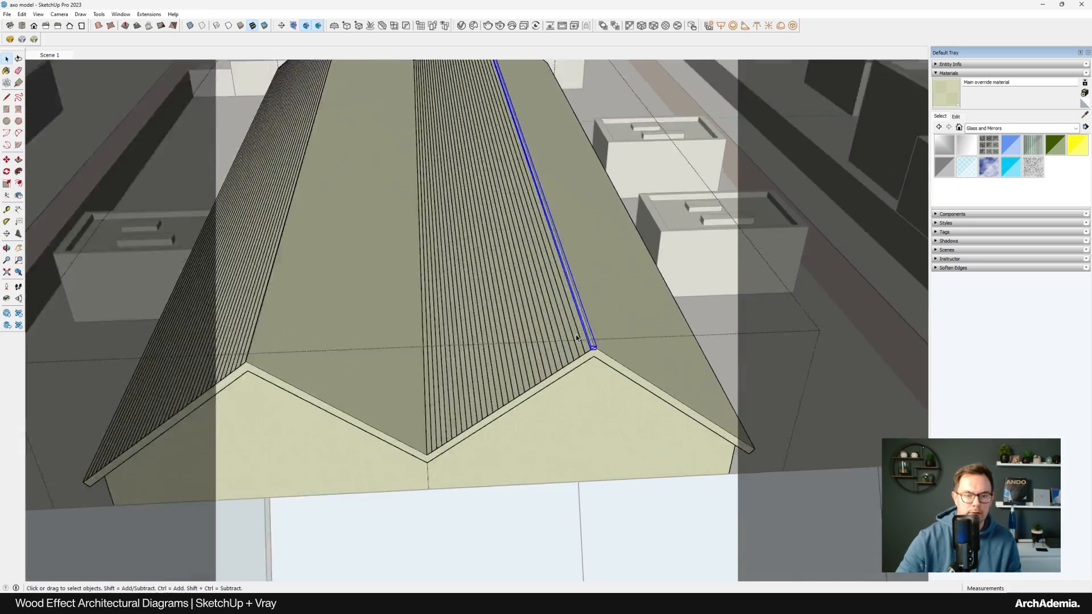
{"action": "scroll", "coordinate": [593, 325], "scroll_direction": "up", "scroll_amount": 3}
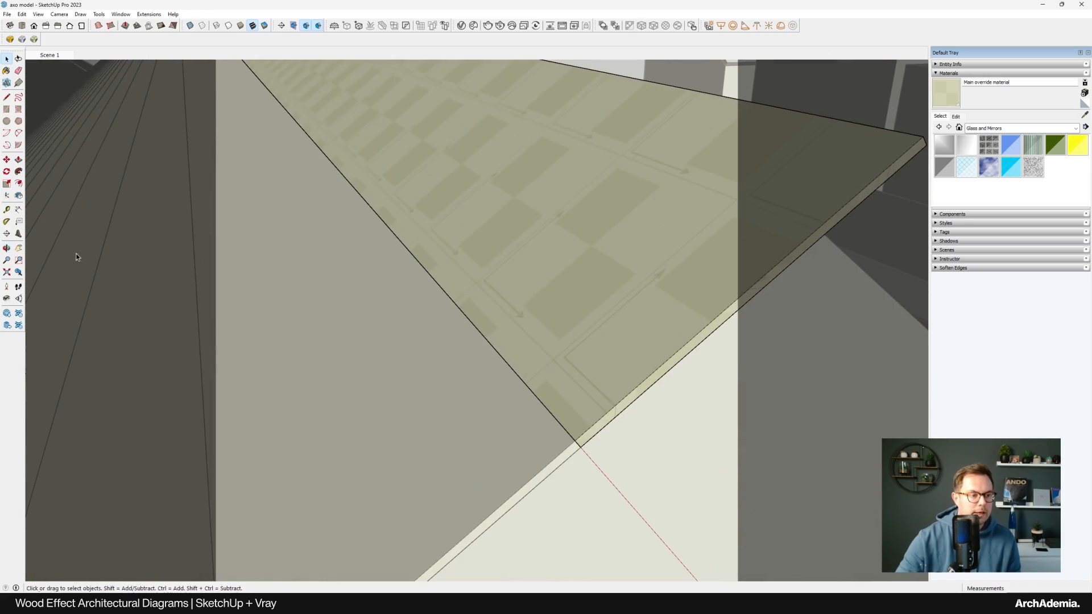
{"action": "left_click", "coordinate": [7, 195]}
{"action": "scroll", "coordinate": [579, 416], "scroll_direction": "up", "scroll_amount": 3}
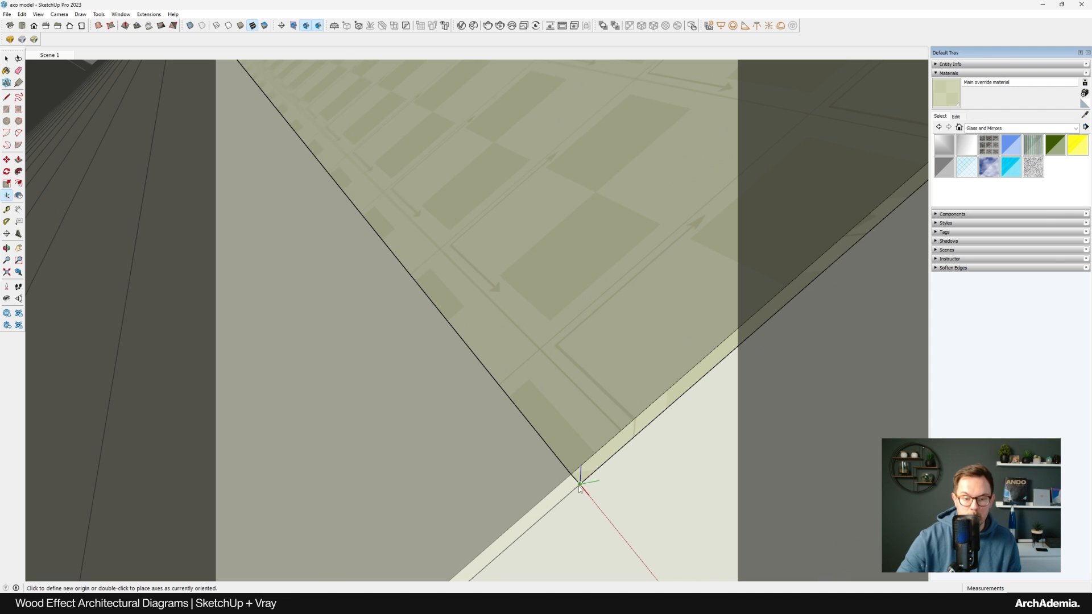
{"action": "left_click", "coordinate": [604, 461]}
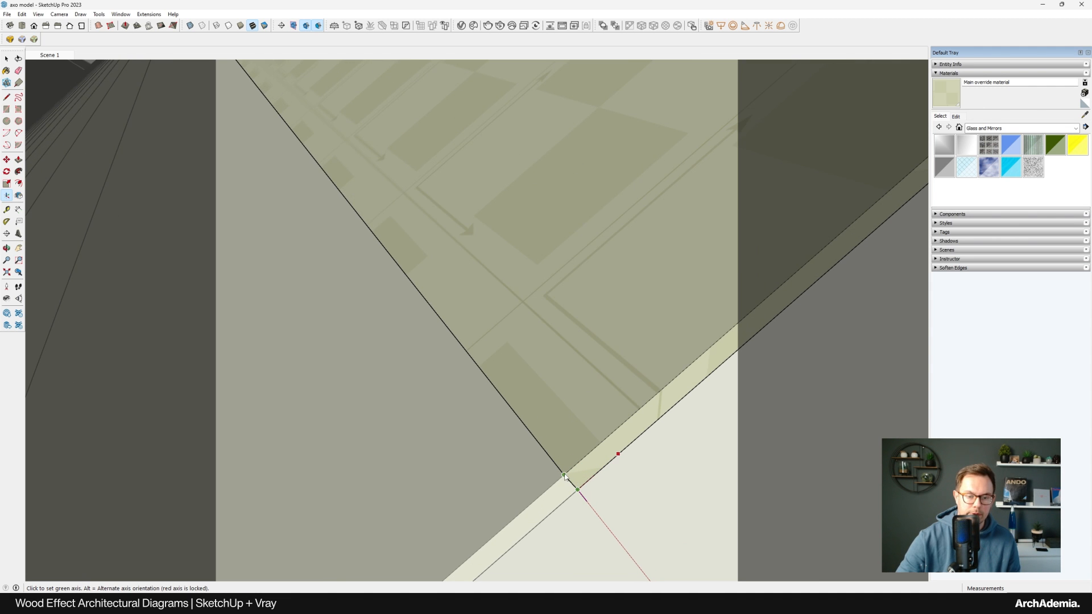
{"action": "left_click", "coordinate": [564, 477]}
{"action": "scroll", "coordinate": [521, 463], "scroll_direction": "down", "scroll_amount": 5}
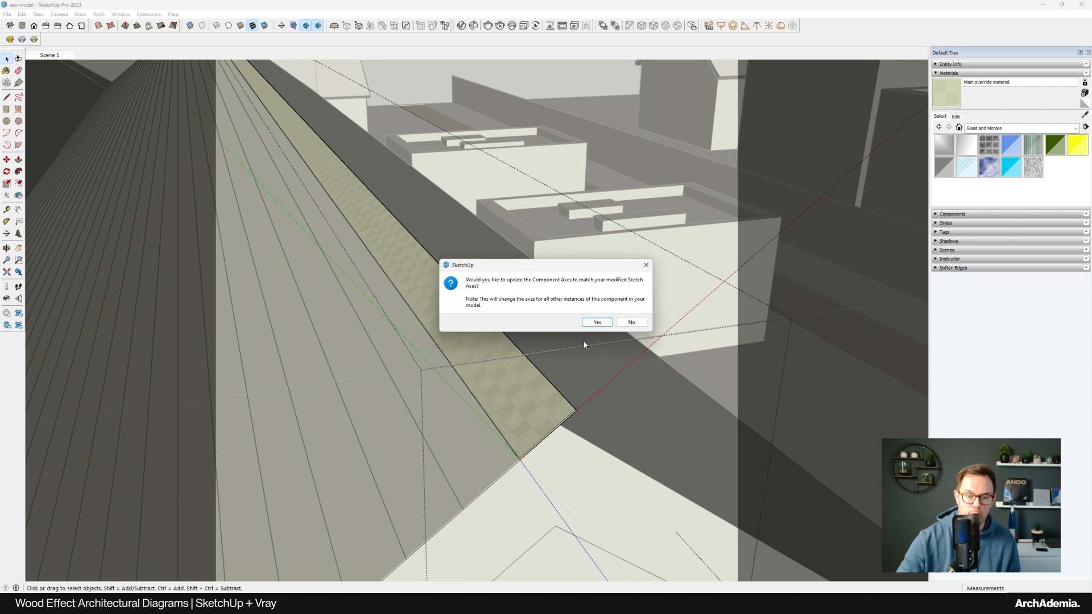
{"action": "left_click", "coordinate": [597, 322]}
Scale the ridge strip's width along the red axis to about 0.67 so it fits the roof edge, and deselect it
{"action": "scroll", "coordinate": [539, 376], "scroll_direction": "down", "scroll_amount": 5}
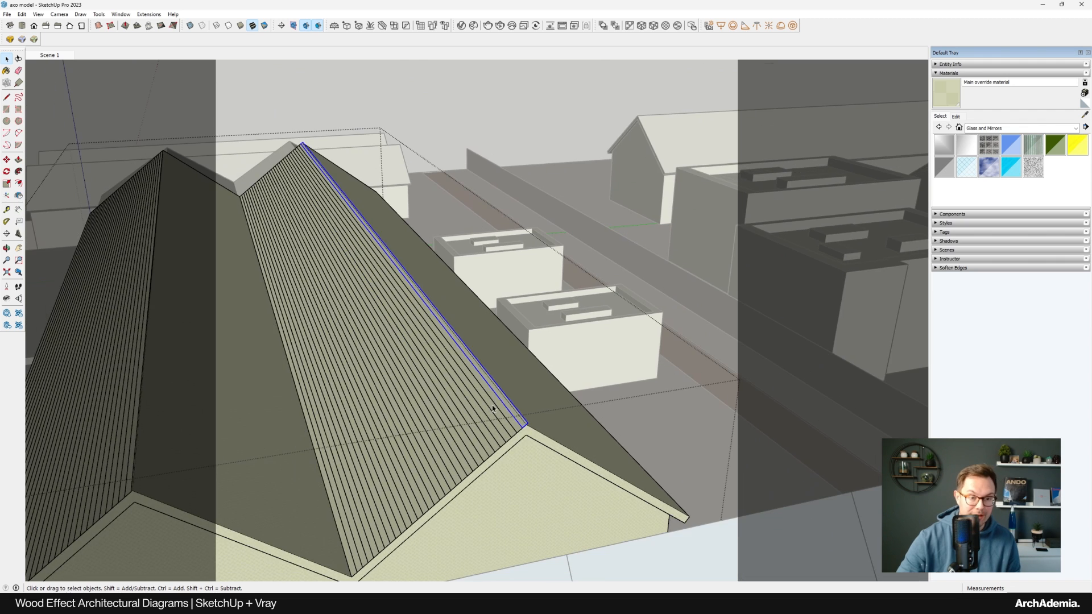
{"action": "key", "text": "s"}
{"action": "scroll", "coordinate": [347, 209], "scroll_direction": "up", "scroll_amount": 6}
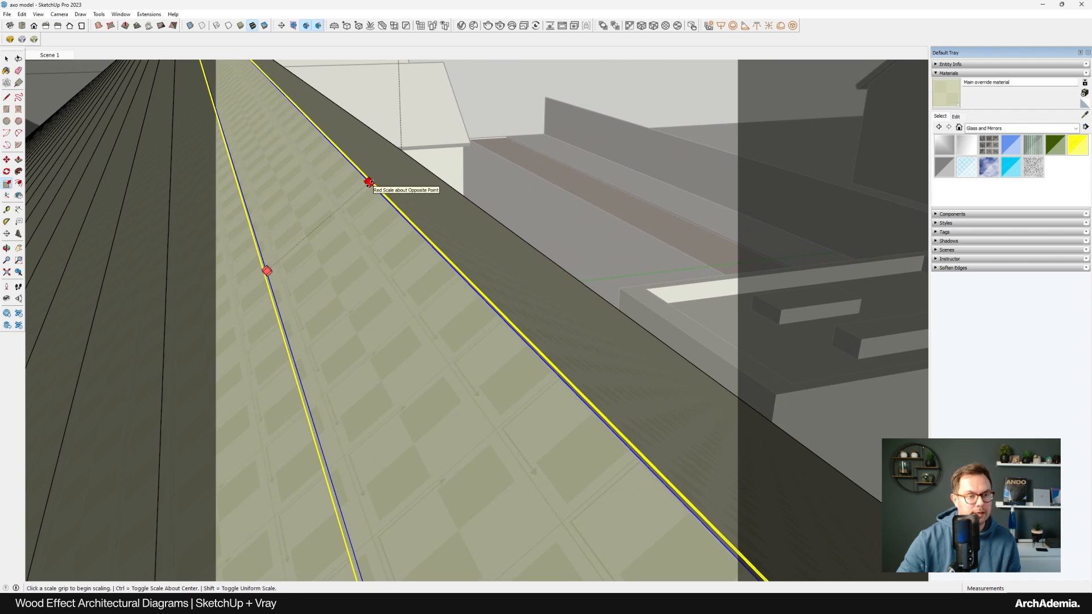
{"action": "left_click", "coordinate": [369, 182]}
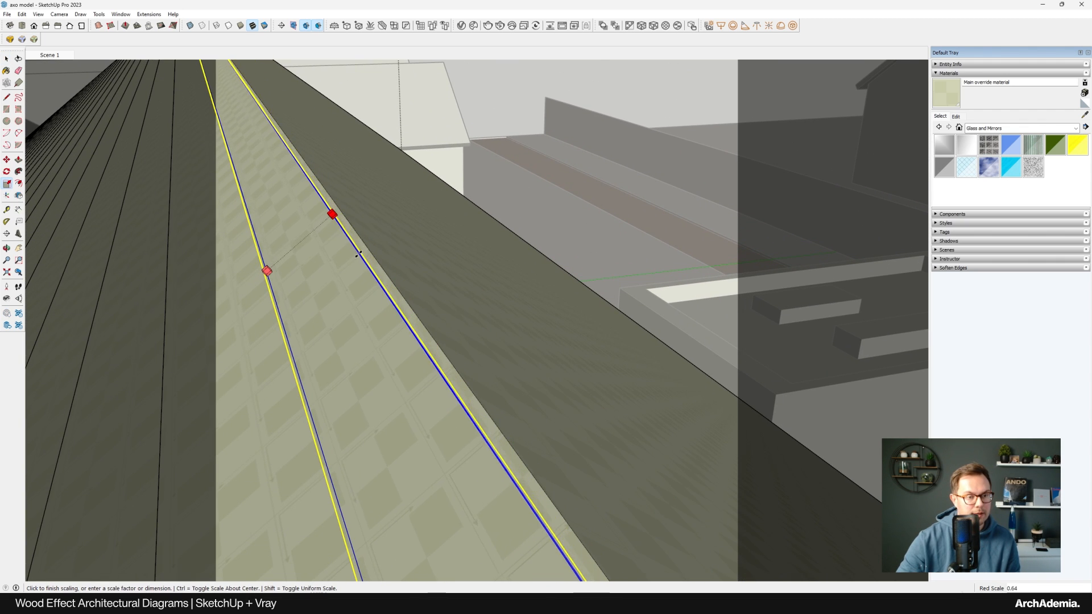
{"action": "left_click", "coordinate": [360, 244]}
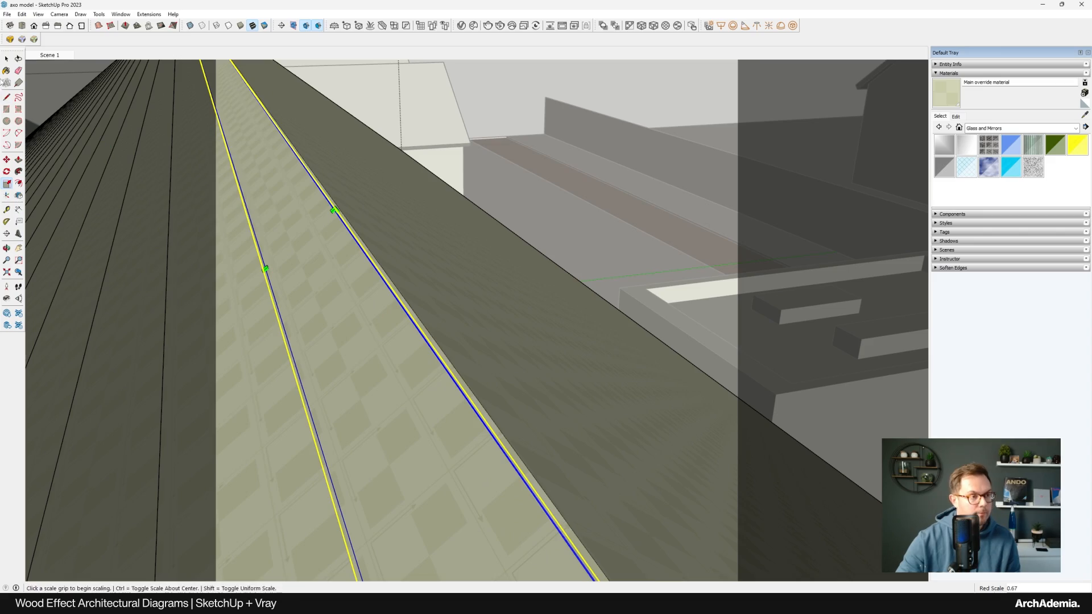
{"action": "left_click", "coordinate": [6, 60]}
{"action": "scroll", "coordinate": [495, 304], "scroll_direction": "down", "scroll_amount": 10}
{"action": "left_click", "coordinate": [402, 146]}
{"action": "middle_click_drag", "start_coordinate": [503, 372], "coordinate": [535, 397]}
Restore the Scene 1 view and open the V-Ray frame buffer beside the model
{"action": "left_click", "coordinate": [58, 56]}
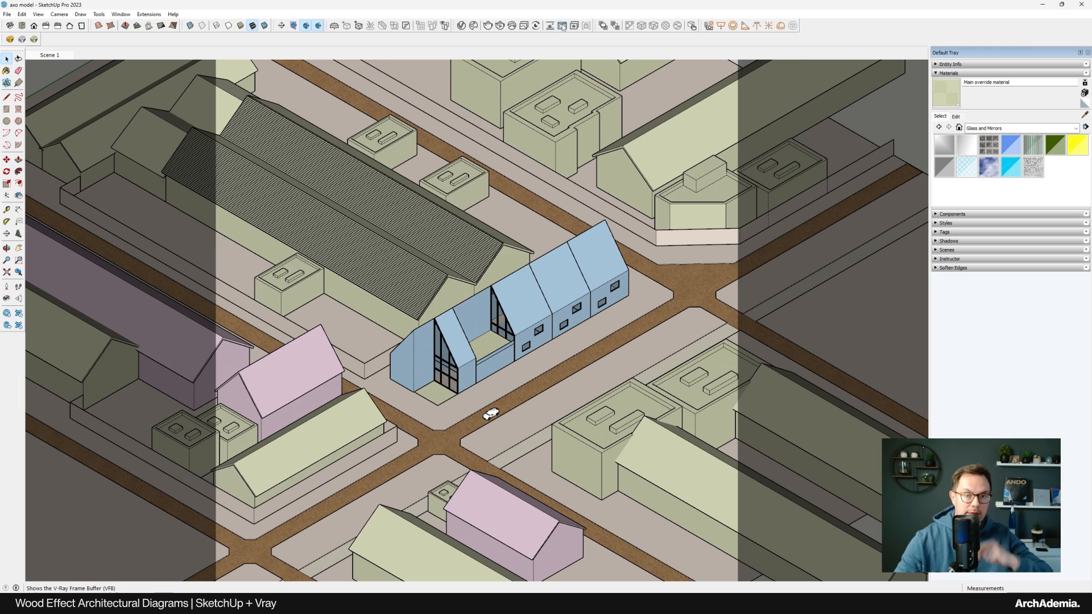
{"action": "left_click", "coordinate": [563, 26]}
{"action": "left_click_drag", "start_coordinate": [398, 53], "coordinate": [281, 55]}
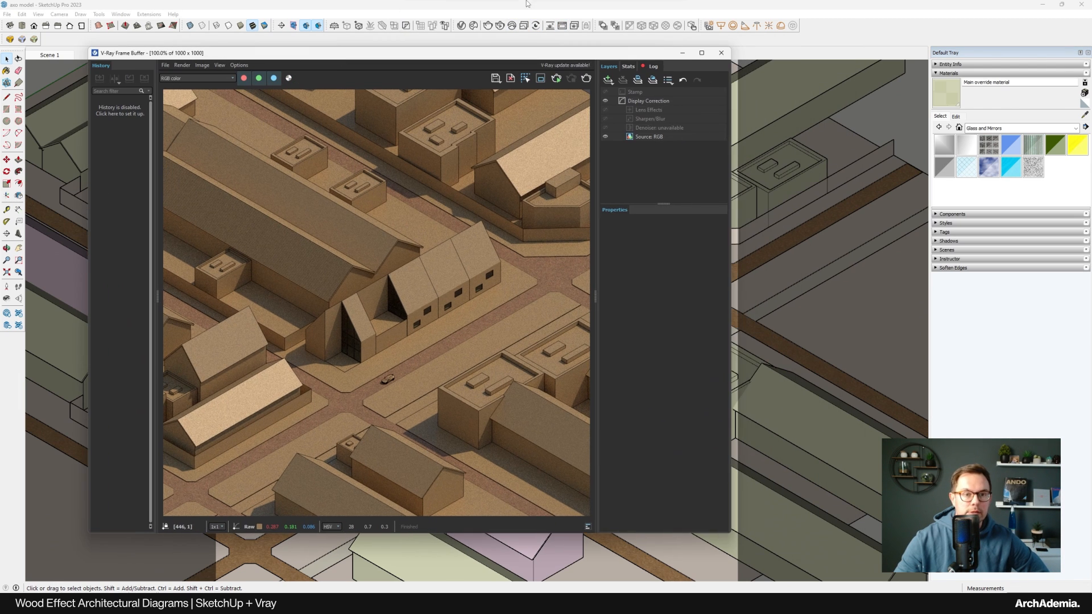
Disable Can be Overridden for the Concrete Outline and Chipboard Outline materials, and render the scene
{"action": "left_click", "coordinate": [461, 25]}
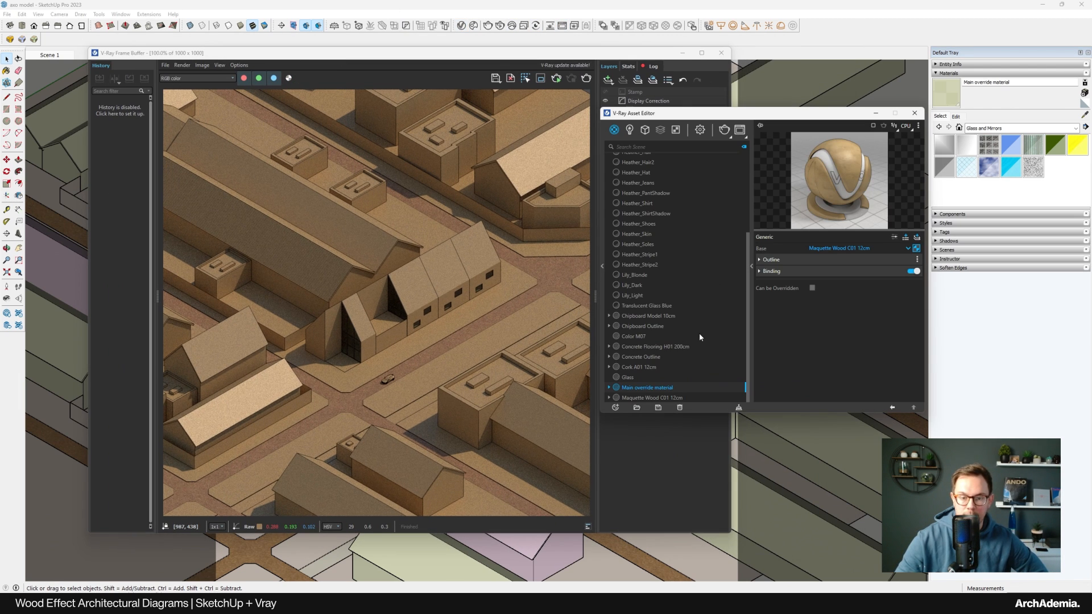
{"action": "left_click", "coordinate": [636, 398]}
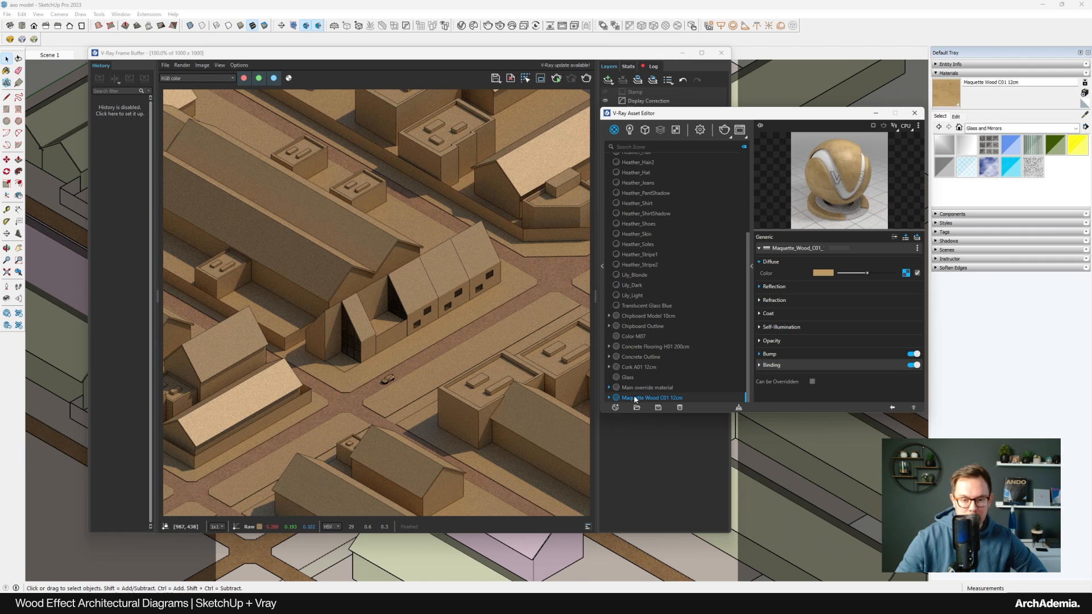
{"action": "left_click", "coordinate": [634, 356]}
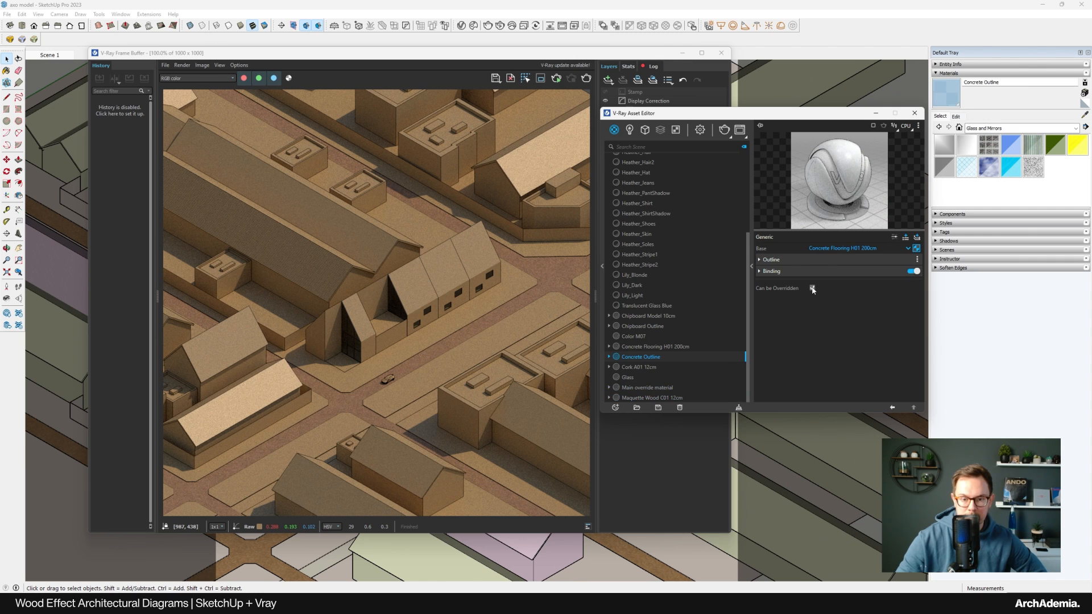
{"action": "left_click", "coordinate": [640, 327]}
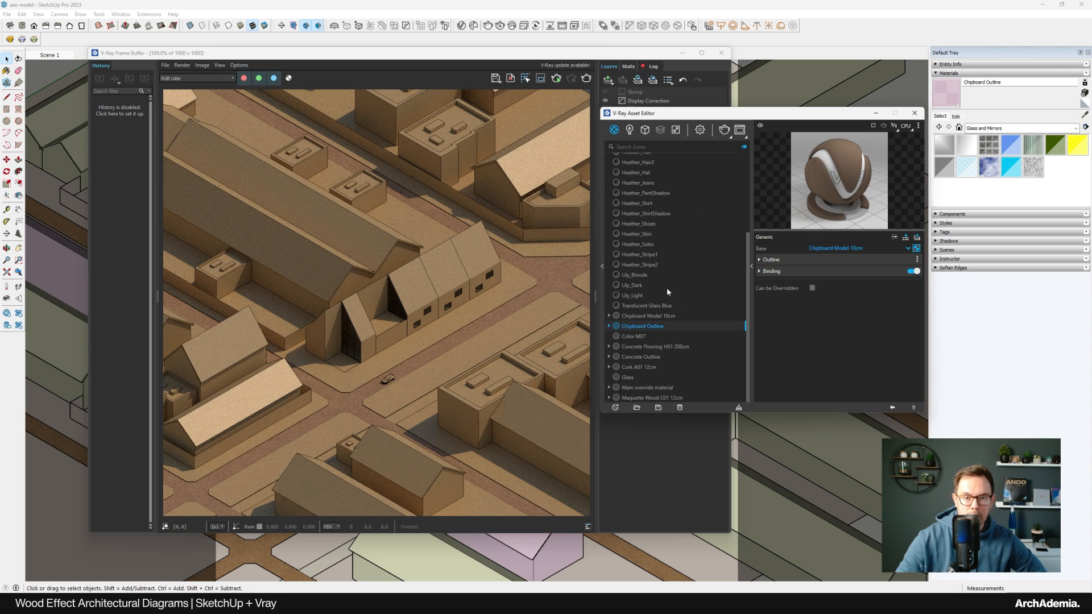
{"action": "left_click", "coordinate": [719, 130]}
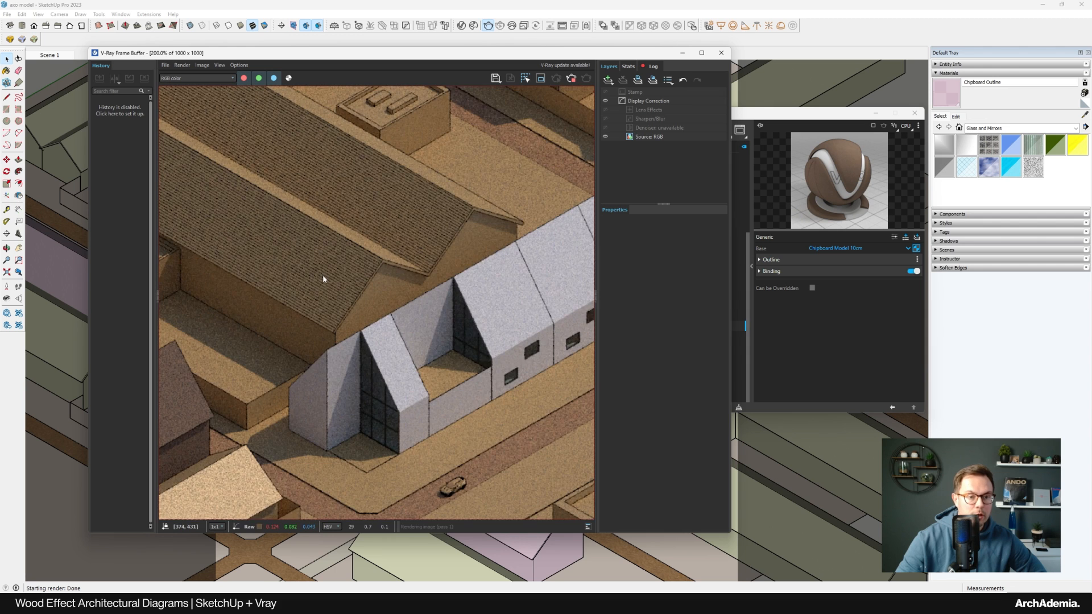
{"action": "left_click_drag", "start_coordinate": [761, 117], "coordinate": [793, 132]}
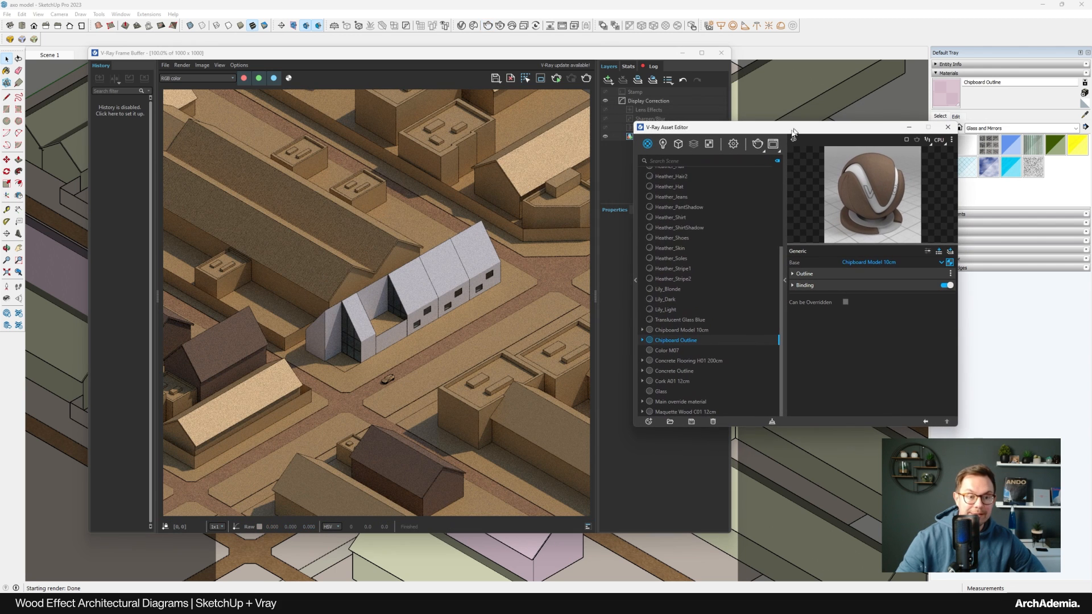
Set the outline opacity to 0.5 on Main override material and Chipboard Outline, and expand Concrete Outline's outline settings
{"action": "left_click", "coordinate": [677, 402]}
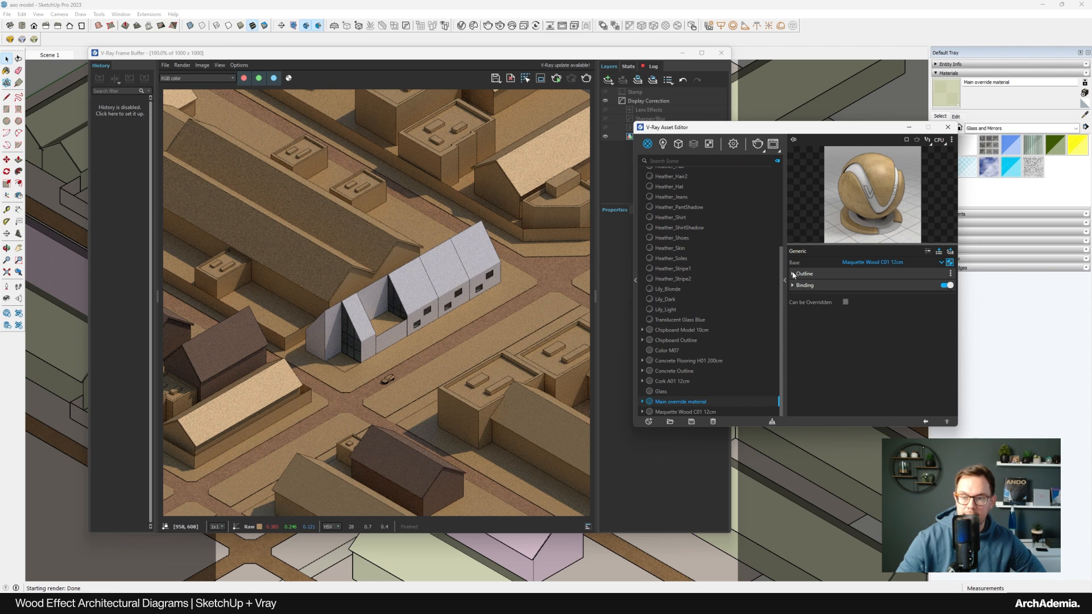
{"action": "left_click", "coordinate": [793, 274]}
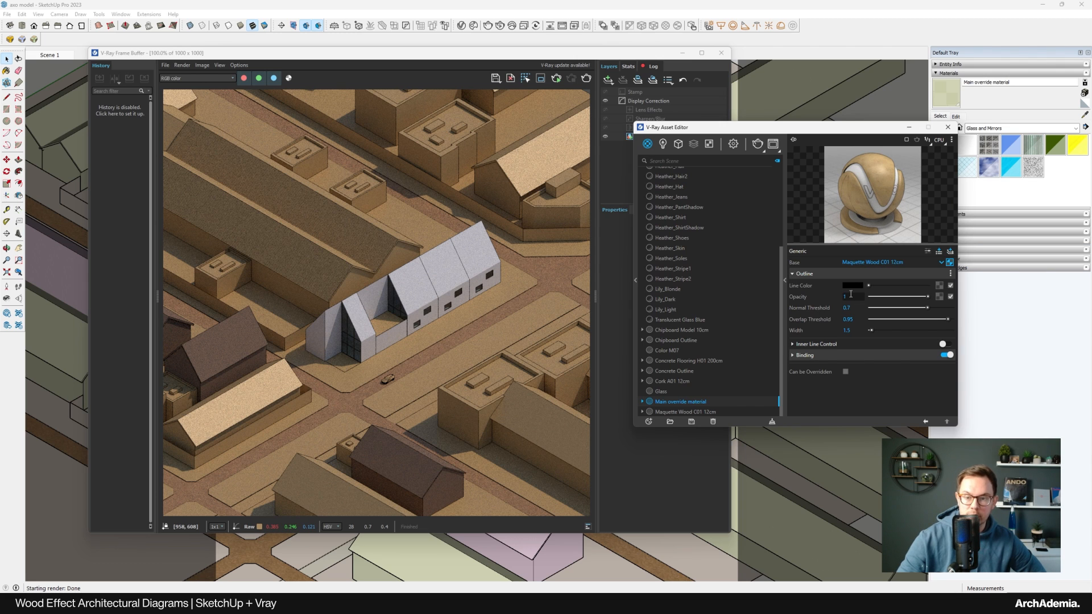
{"action": "key", "text": "Return"}
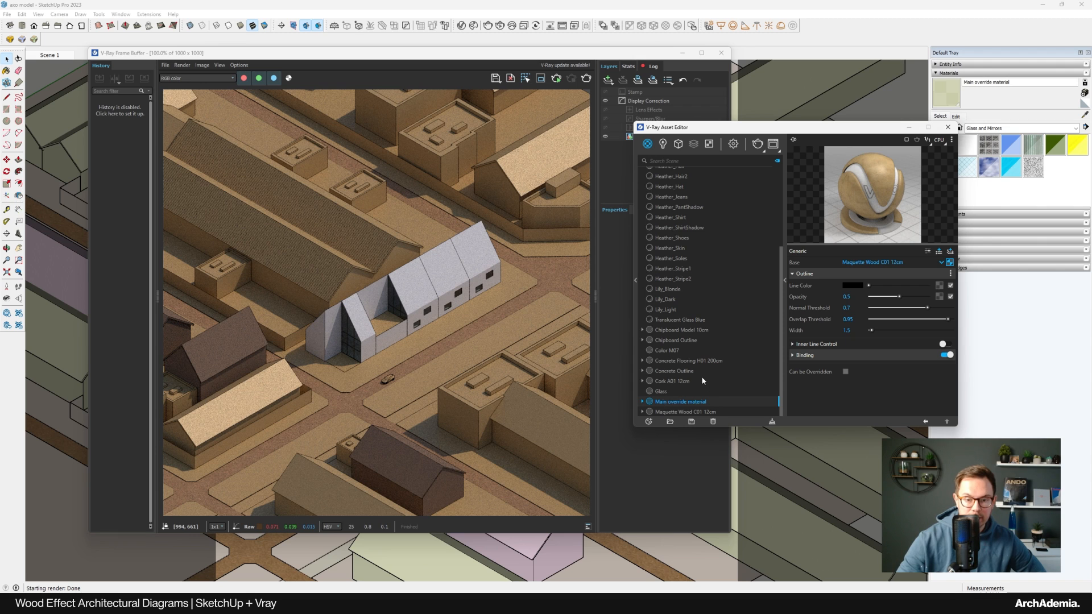
{"action": "left_click", "coordinate": [675, 340]}
{"action": "left_click", "coordinate": [793, 274]}
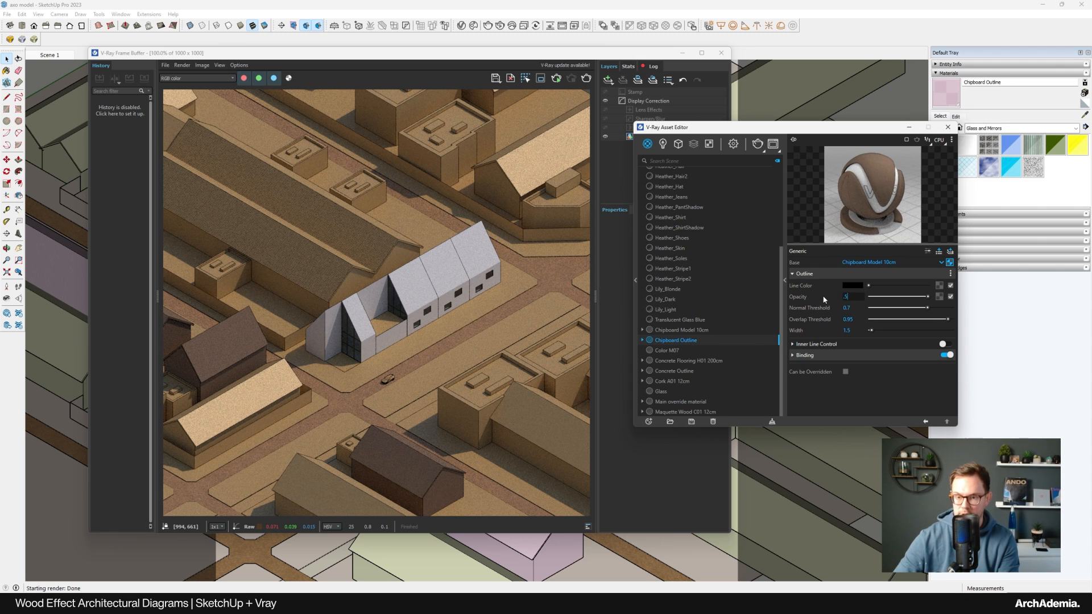
{"action": "left_click", "coordinate": [680, 372]}
{"action": "left_click", "coordinate": [793, 274]}
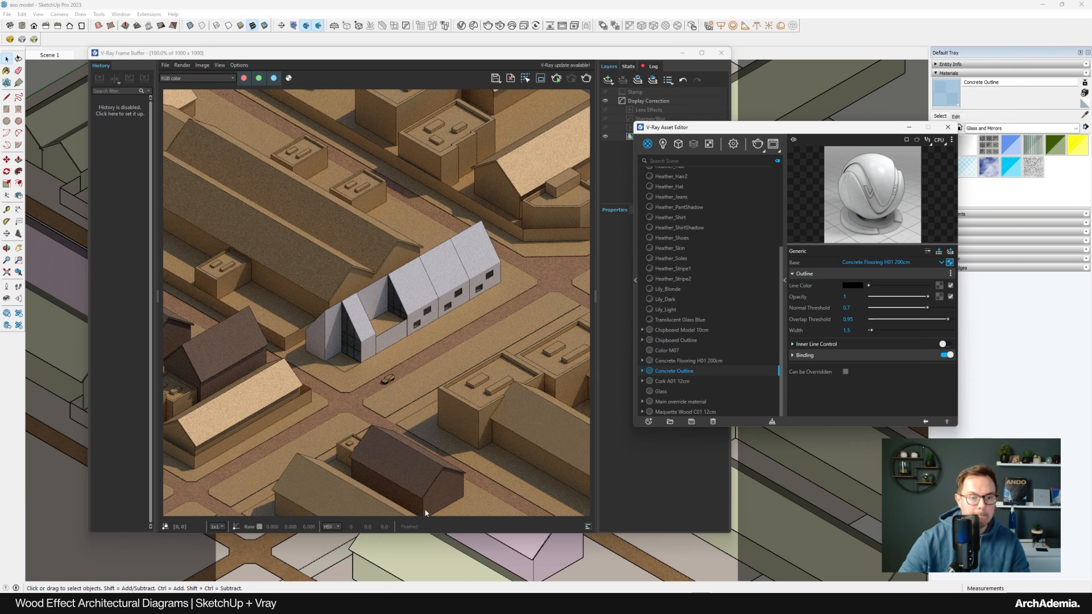
Render the scene again with the softened outlines and close the frame buffer
{"action": "left_click", "coordinate": [382, 261]}
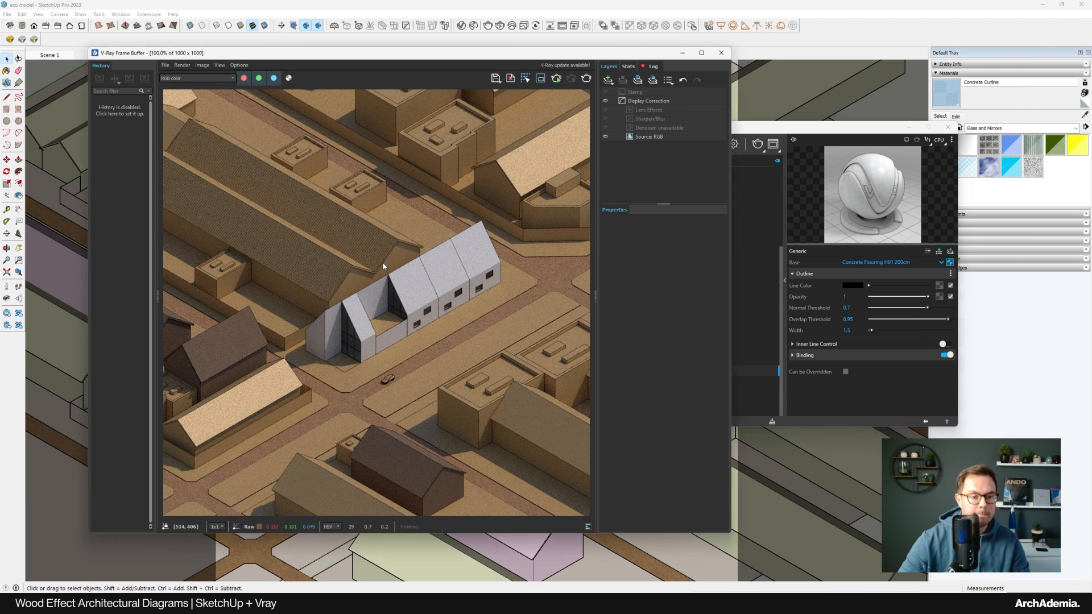
{"action": "left_click", "coordinate": [590, 68]}
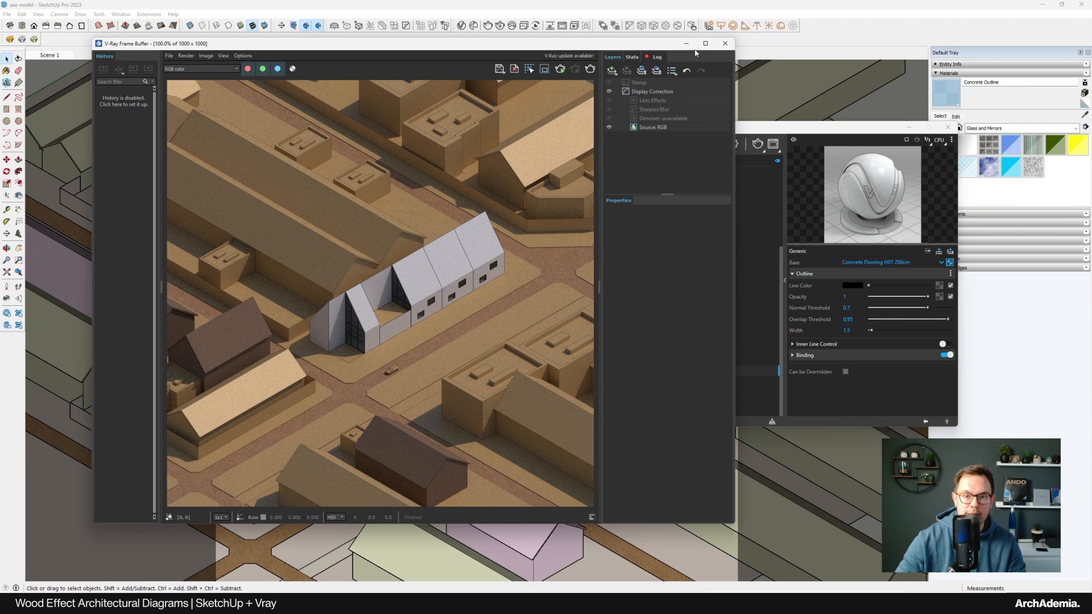
{"action": "left_click", "coordinate": [725, 43]}
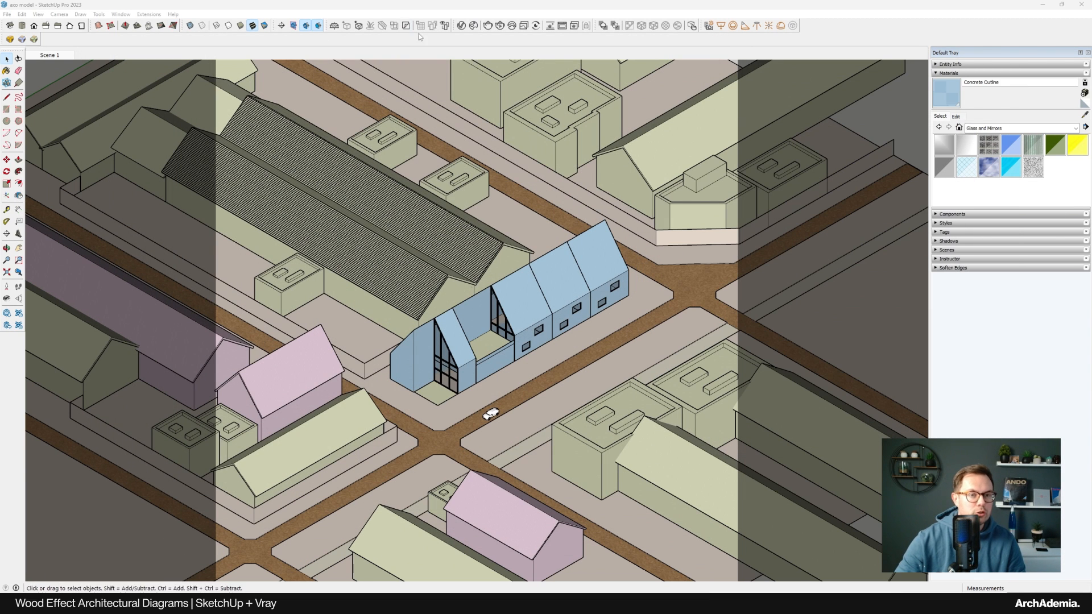
Browse the Vehicles category in Chaos Cosmos and download the SUV 014 and Car Hybrid 001 assets
{"action": "left_click", "coordinate": [473, 25]}
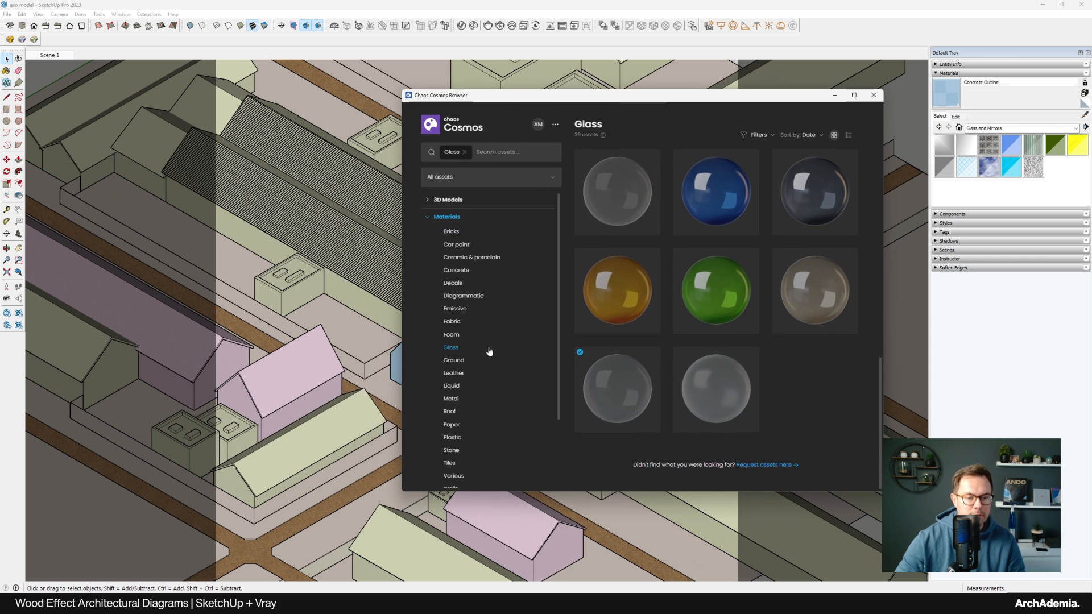
{"action": "left_click", "coordinate": [430, 200]}
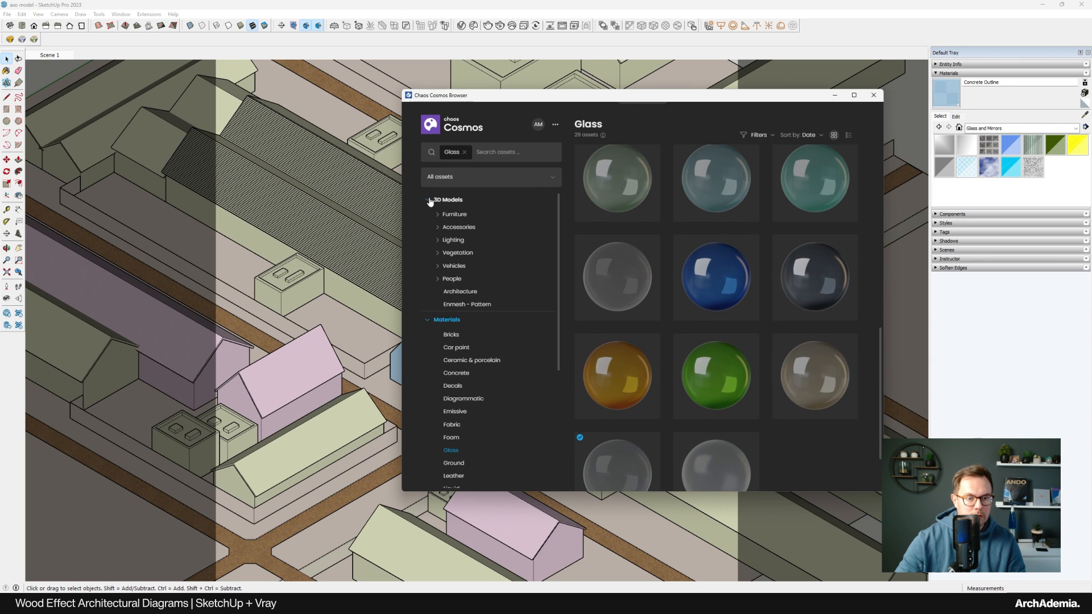
{"action": "scroll", "coordinate": [476, 266], "scroll_direction": "up", "scroll_amount": 3}
{"action": "left_click", "coordinate": [460, 271]}
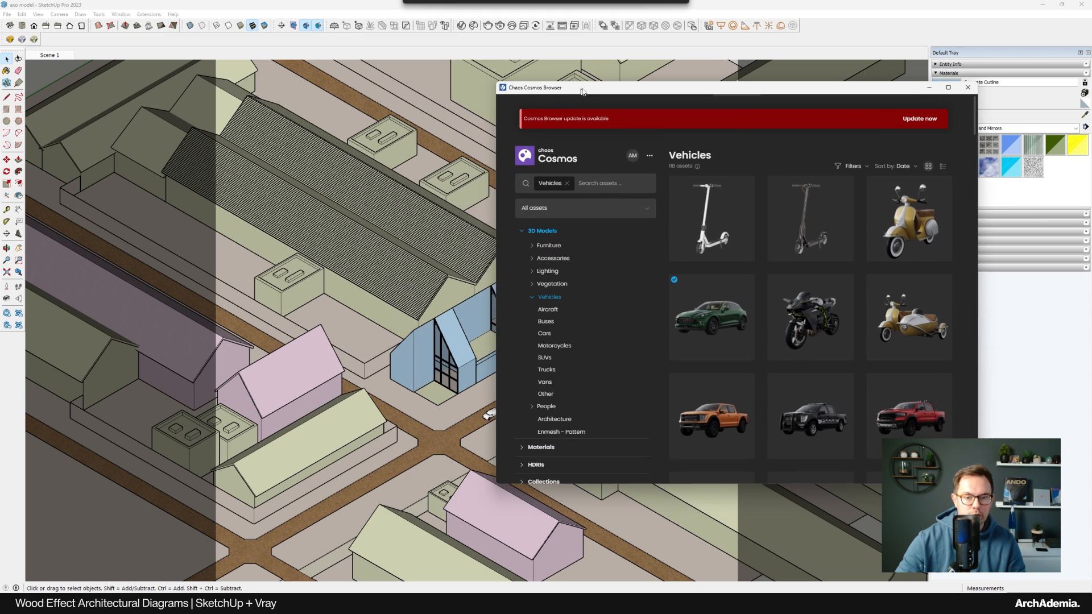
{"action": "scroll", "coordinate": [801, 328], "scroll_direction": "down", "scroll_amount": 2}
{"action": "scroll", "coordinate": [840, 320], "scroll_direction": "down", "scroll_amount": 2}
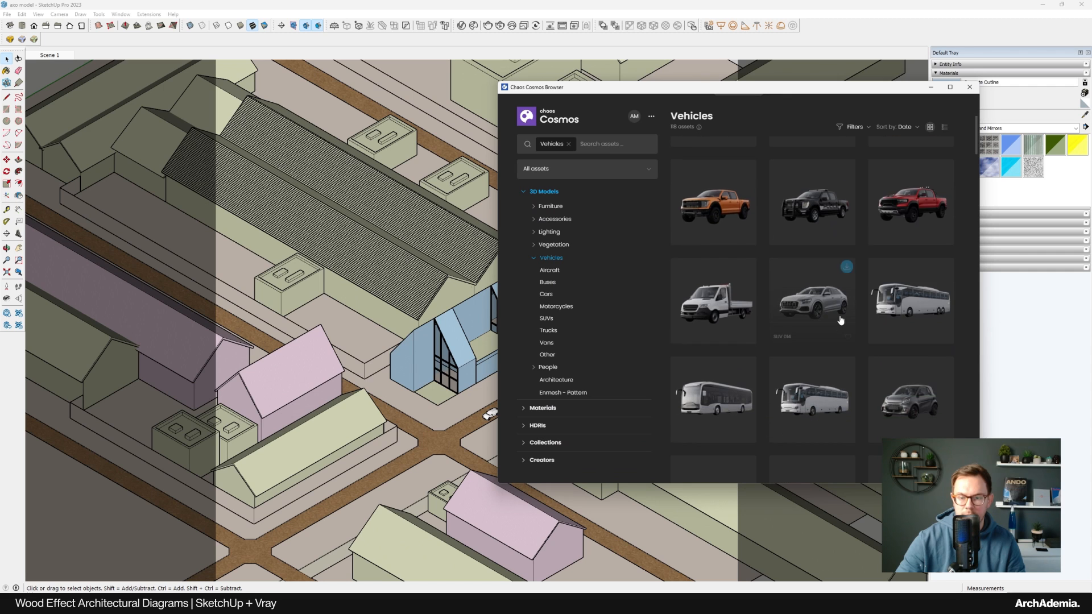
{"action": "left_click", "coordinate": [846, 267]}
{"action": "scroll", "coordinate": [884, 306], "scroll_direction": "down", "scroll_amount": 2}
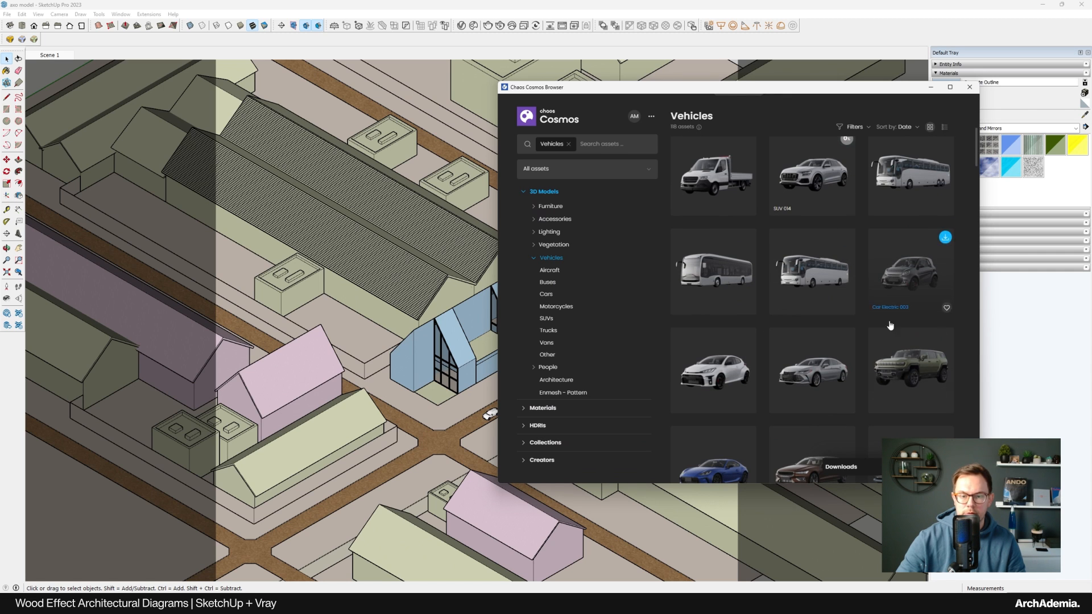
{"action": "scroll", "coordinate": [792, 298], "scroll_direction": "up", "scroll_amount": 1}
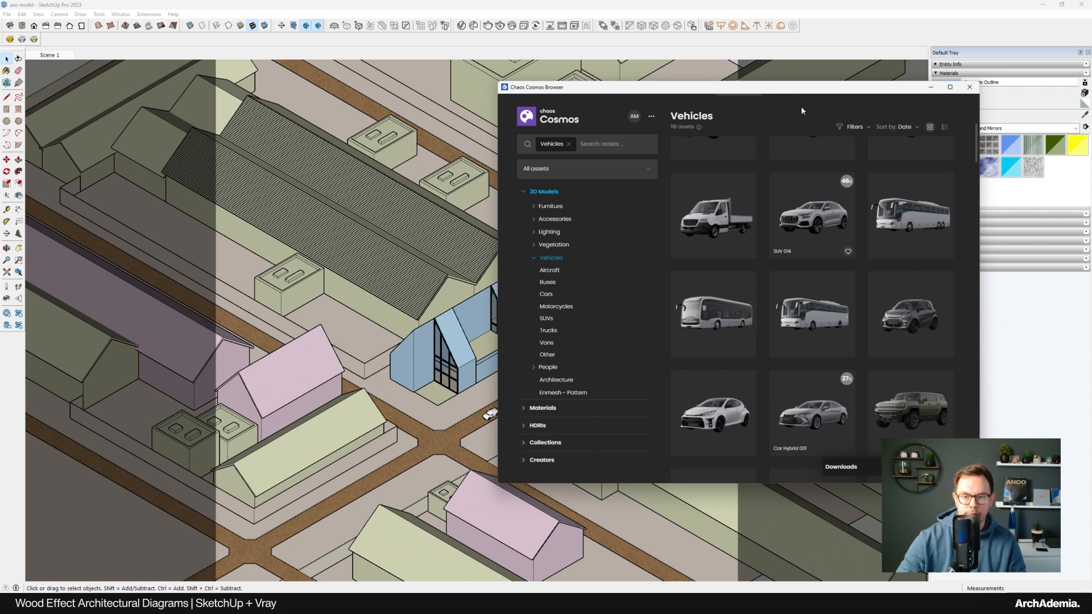
{"action": "left_click_drag", "start_coordinate": [804, 87], "coordinate": [850, 58]}
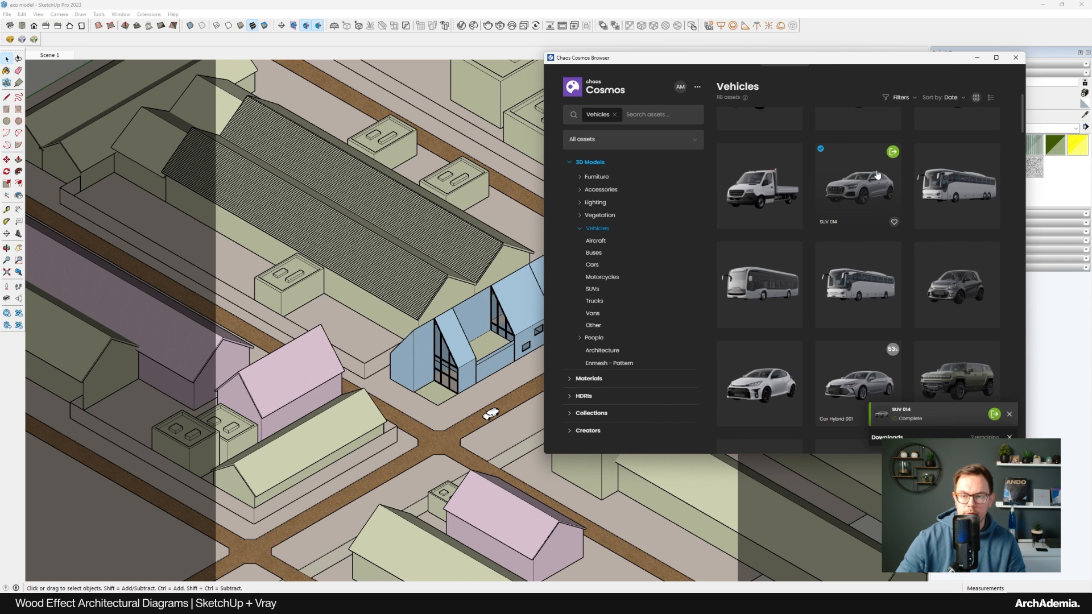
Import SUV 014 and place it on the road across the junction from the existing car
{"action": "left_click", "coordinate": [893, 153]}
{"action": "scroll", "coordinate": [420, 435], "scroll_direction": "up", "scroll_amount": 3}
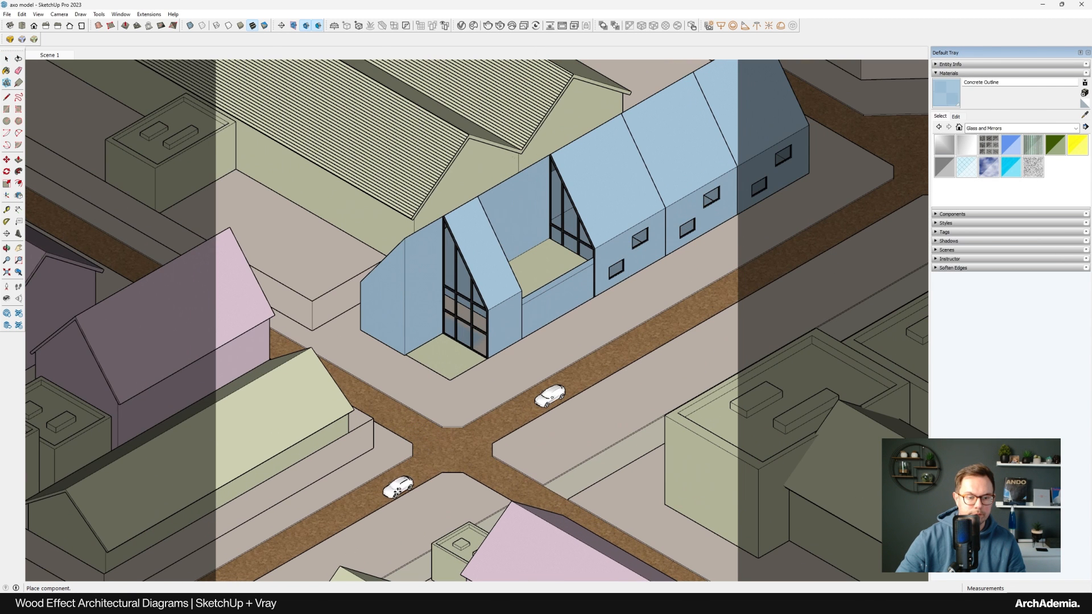
{"action": "left_click", "coordinate": [392, 490]}
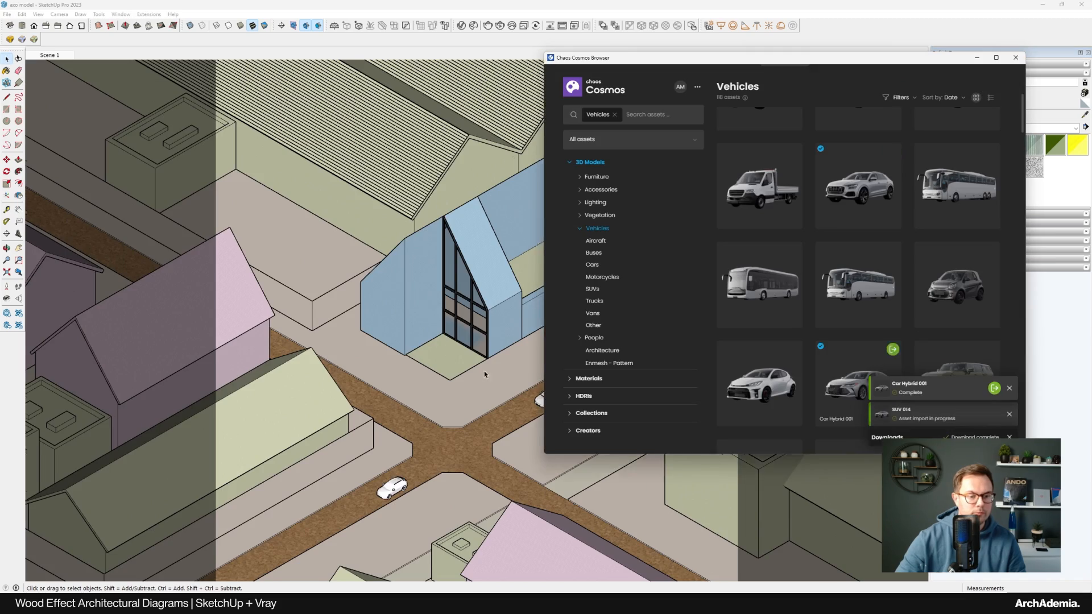
Import Car Hybrid 001 and place it in the road junction at the far end of the blue building
{"action": "scroll", "coordinate": [483, 373], "scroll_direction": "down", "scroll_amount": 2}
{"action": "scroll", "coordinate": [847, 361], "scroll_direction": "down", "scroll_amount": 1}
{"action": "scroll", "coordinate": [846, 360], "scroll_direction": "down", "scroll_amount": 1}
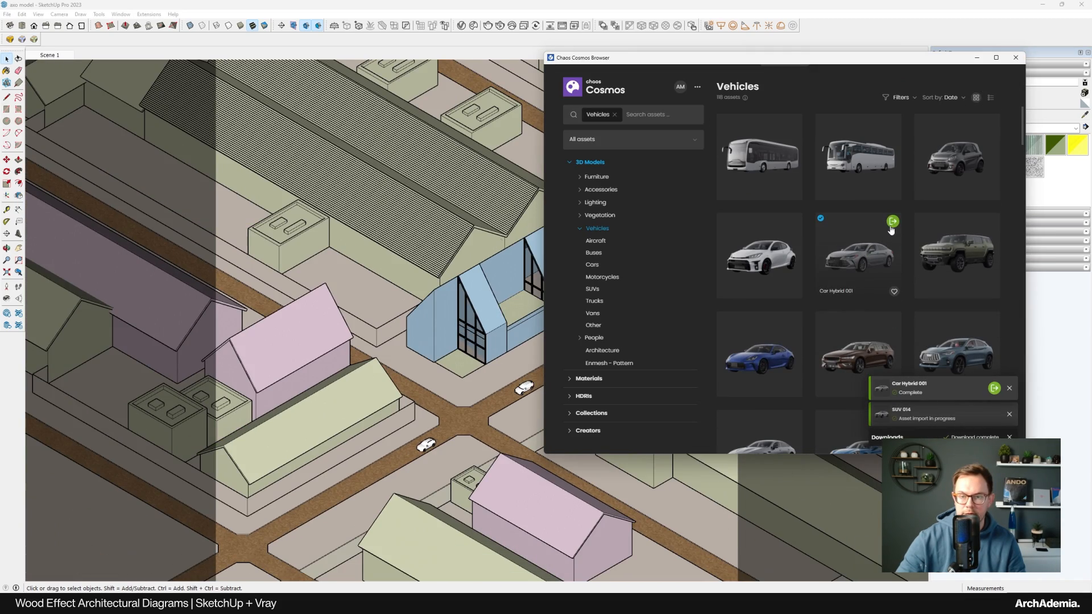
{"action": "left_click", "coordinate": [894, 222]}
{"action": "scroll", "coordinate": [296, 414], "scroll_direction": "down", "scroll_amount": 4}
{"action": "scroll", "coordinate": [545, 312], "scroll_direction": "up", "scroll_amount": 7}
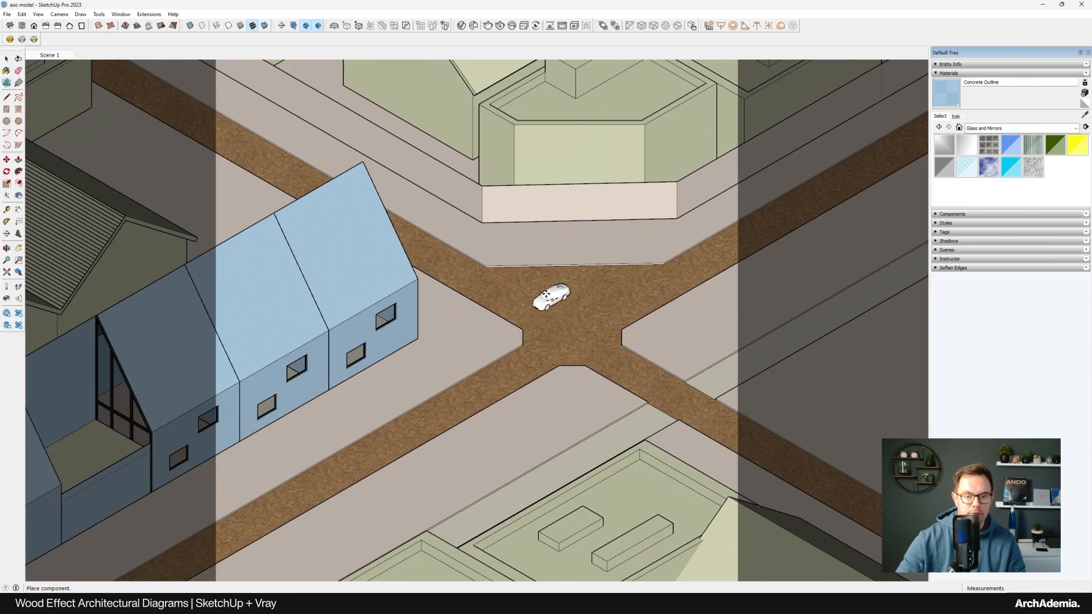
{"action": "left_click", "coordinate": [546, 291]}
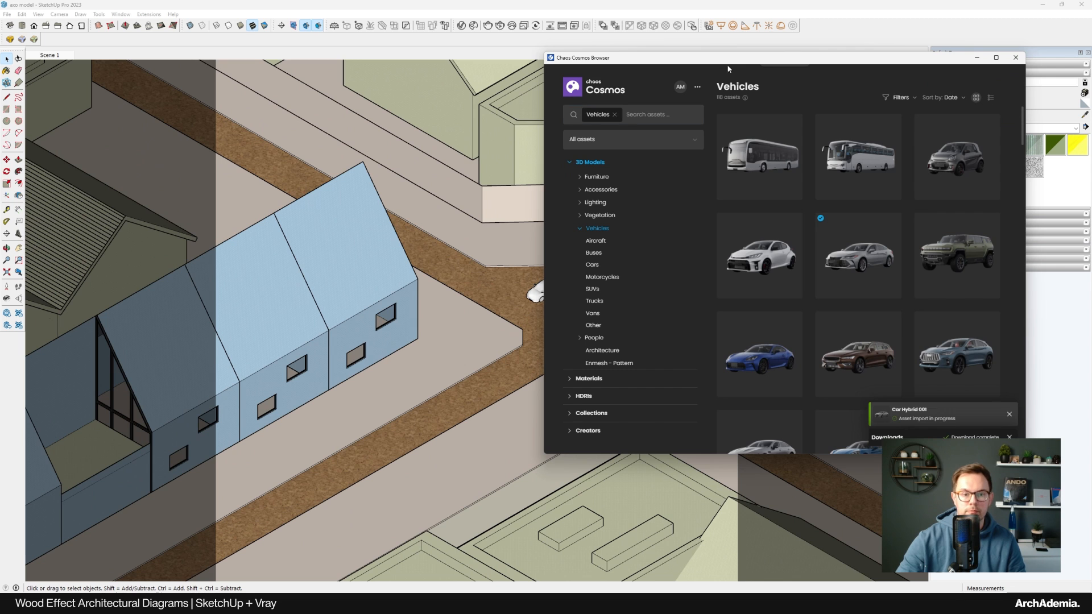
Download Tree 219 015 from the Cosmos Trees category and place it at the front of the blue building
{"action": "left_click_drag", "start_coordinate": [728, 69], "coordinate": [690, 99]}
{"action": "scroll", "coordinate": [452, 299], "scroll_direction": "down", "scroll_amount": 4}
{"action": "scroll", "coordinate": [377, 367], "scroll_direction": "up", "scroll_amount": 2}
{"action": "scroll", "coordinate": [590, 220], "scroll_direction": "up", "scroll_amount": 1}
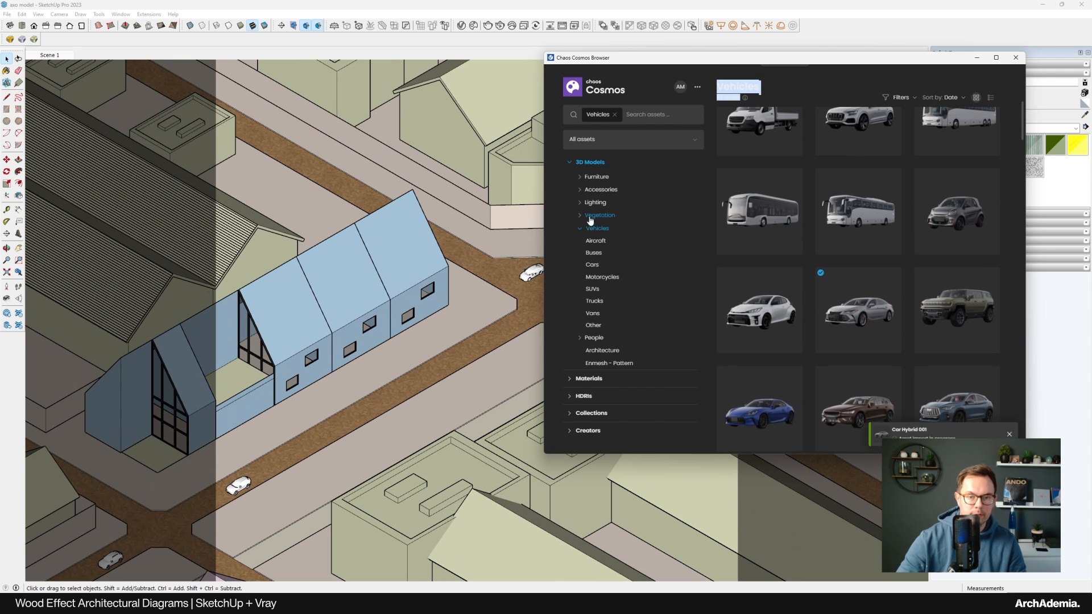
{"action": "left_click", "coordinate": [594, 215]}
{"action": "left_click", "coordinate": [594, 269]}
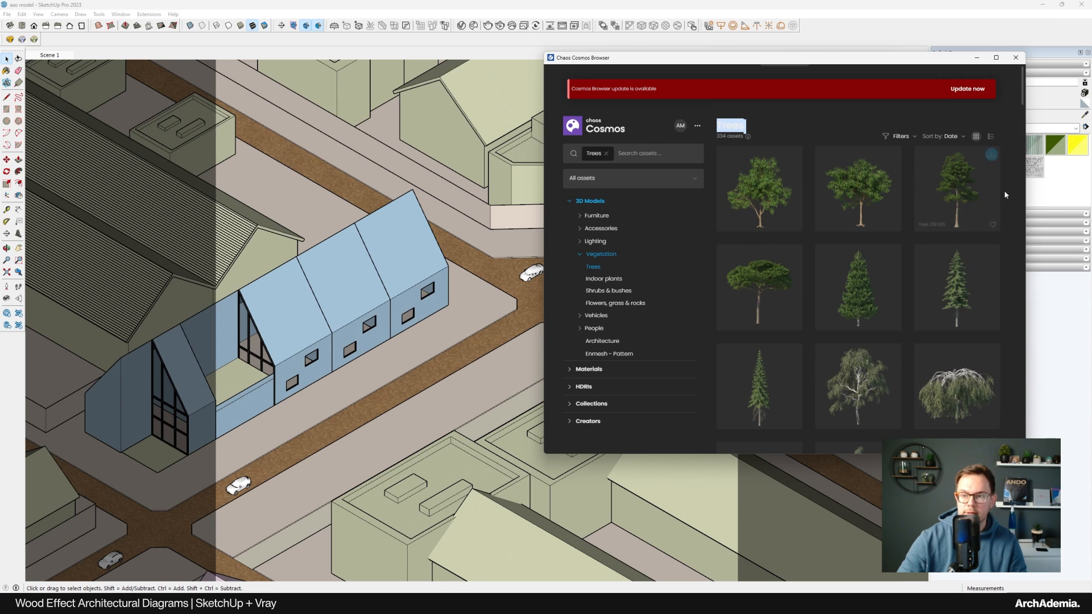
{"action": "left_click", "coordinate": [971, 194]}
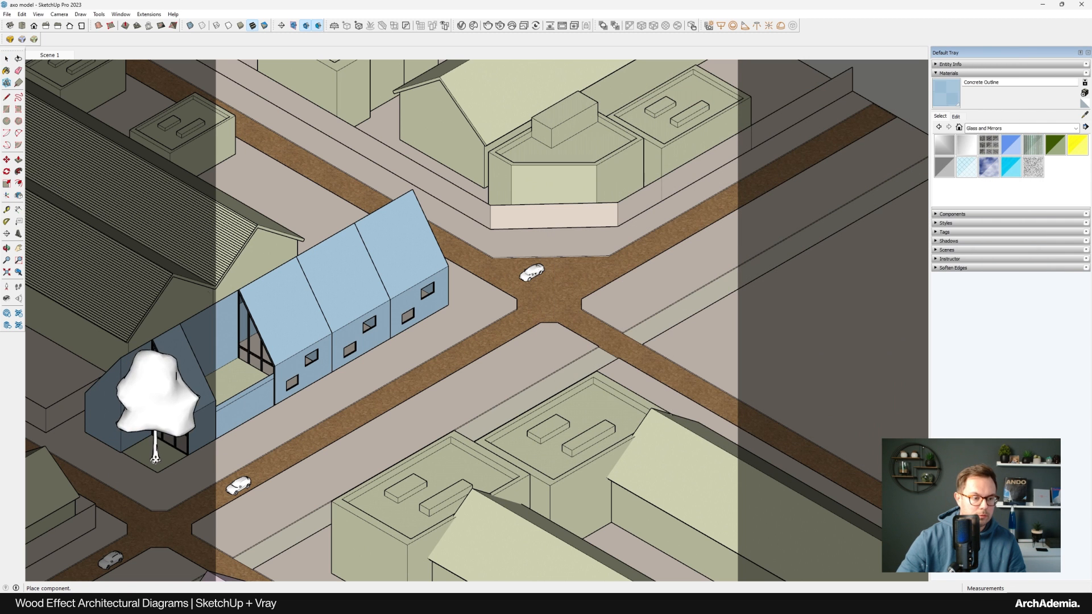
{"action": "left_click", "coordinate": [160, 458]}
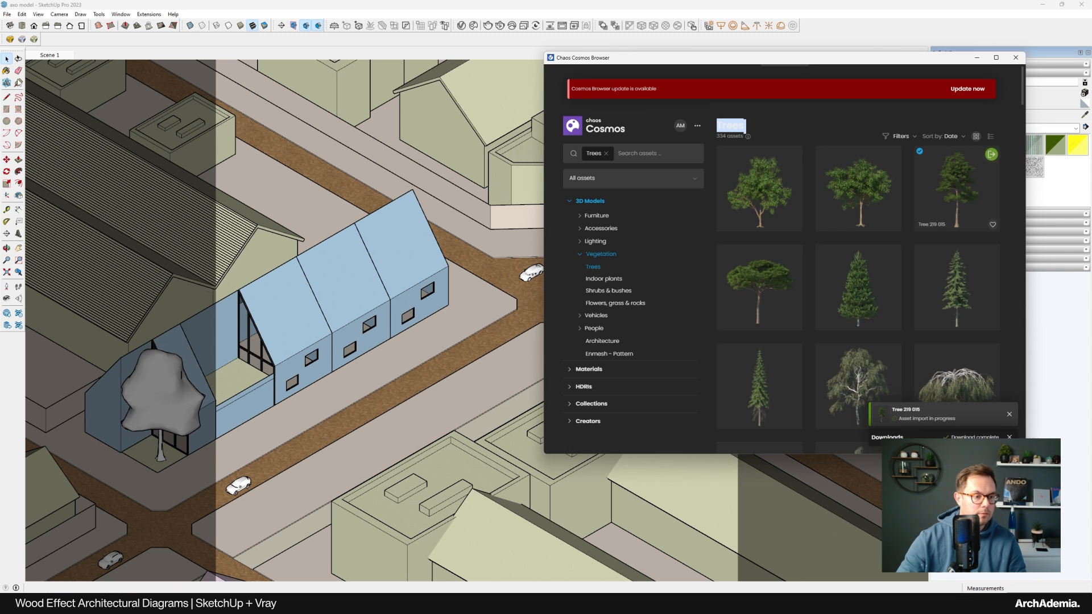
Close the Cosmos browser and scale the placed tree down uniformly
{"action": "middle_click_drag", "start_coordinate": [241, 434], "coordinate": [482, 346], "text": "shift"}
{"action": "scroll", "coordinate": [482, 345], "scroll_direction": "up", "scroll_amount": 2}
{"action": "left_click", "coordinate": [1015, 58]}
{"action": "left_click", "coordinate": [384, 304]}
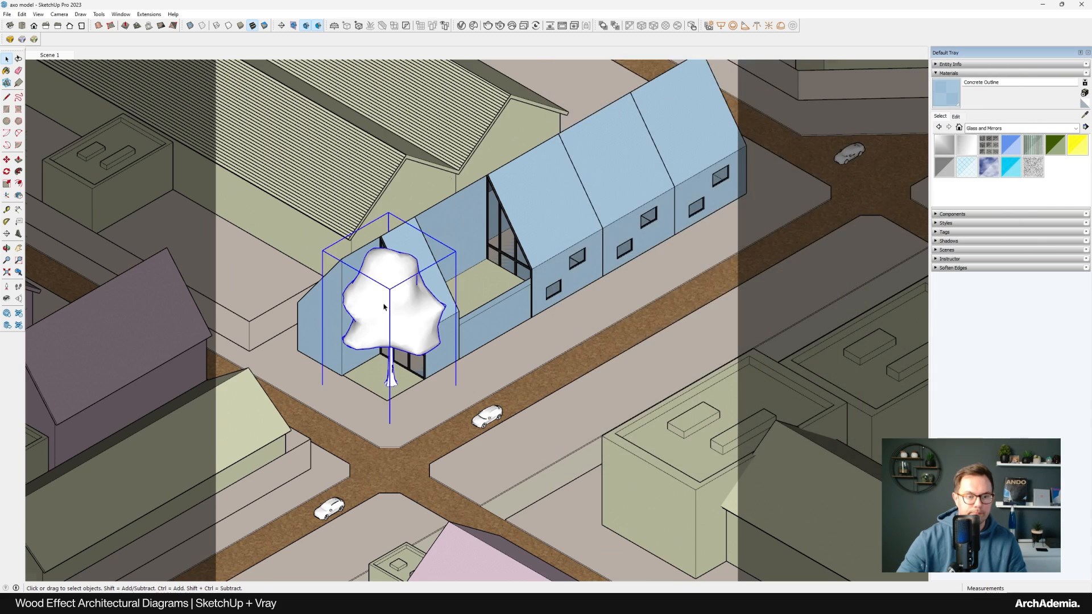
{"action": "scroll", "coordinate": [383, 307], "scroll_direction": "up", "scroll_amount": 3}
{"action": "key", "text": "s"}
{"action": "left_click_drag", "start_coordinate": [512, 215], "coordinate": [397, 329]}
Move the scaled tree onto the green forecourt before the blue building's glazed gable
{"action": "scroll", "coordinate": [327, 469], "scroll_direction": "up", "scroll_amount": 2}
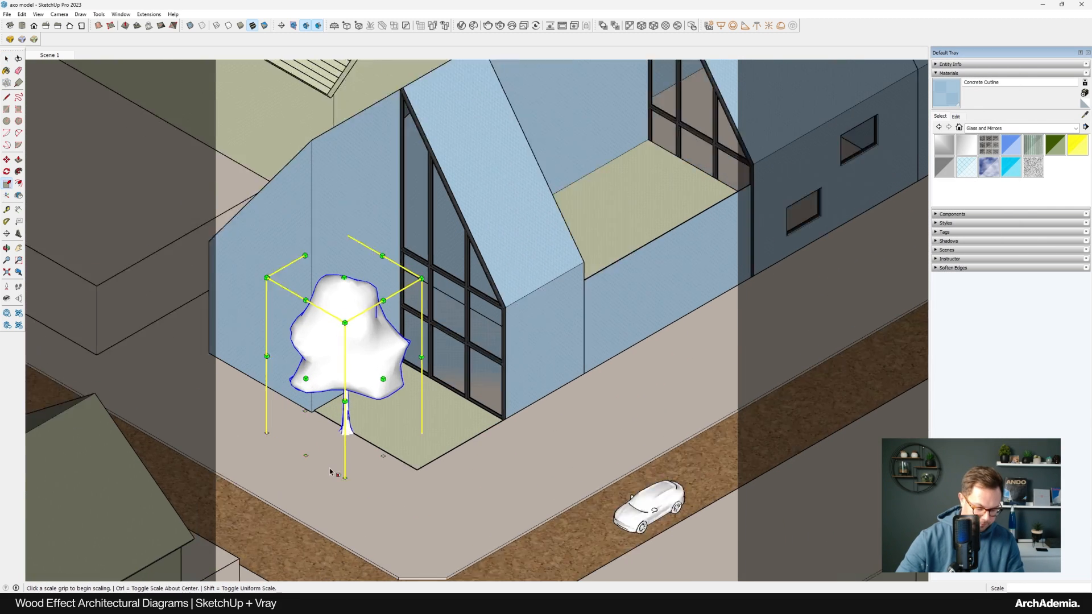
{"action": "scroll", "coordinate": [330, 472], "scroll_direction": "up", "scroll_amount": 1}
{"action": "key", "text": "m"}
{"action": "left_click_drag", "start_coordinate": [286, 479], "coordinate": [367, 494]}
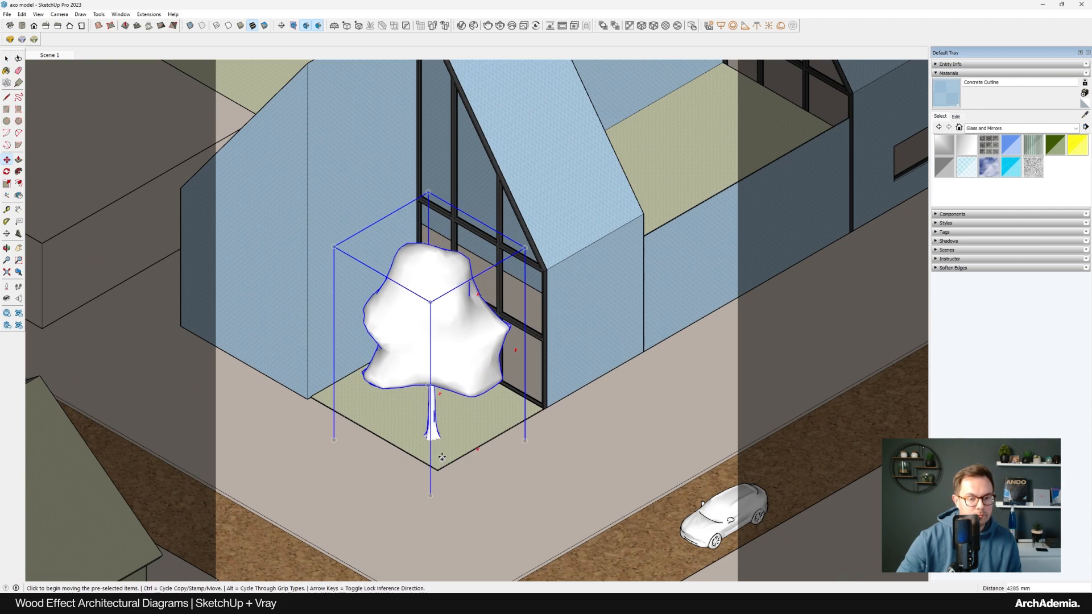
Copy the forecourt tree into the blue building's green courtyard
{"action": "key", "text": "ctrl"}
{"action": "left_click", "coordinate": [442, 457]}
{"action": "middle_click_drag", "start_coordinate": [717, 241], "coordinate": [558, 521], "text": "shift"}
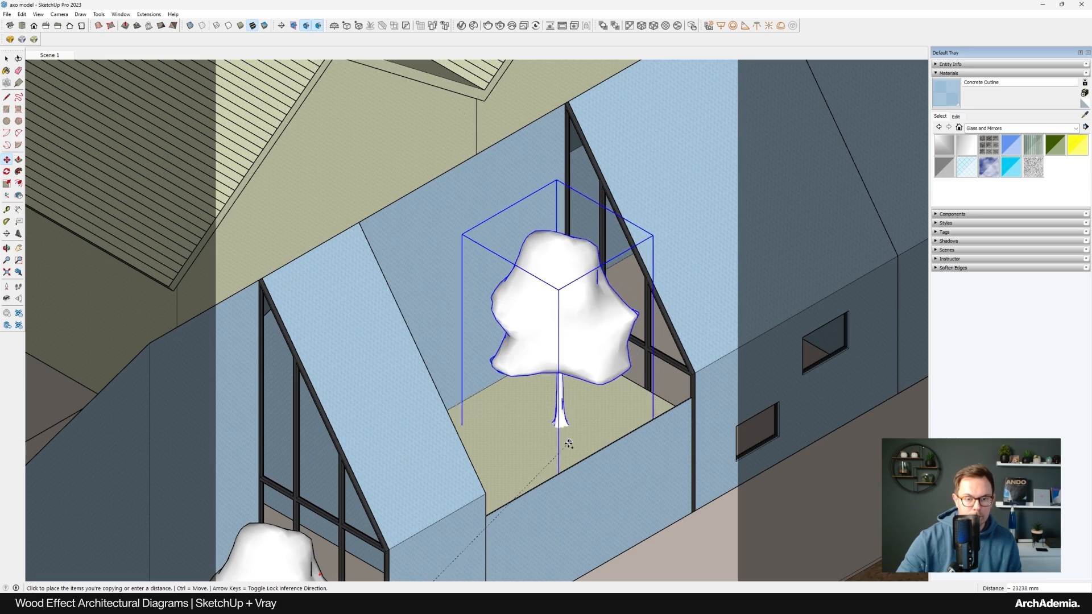
{"action": "left_click", "coordinate": [566, 445]}
Copy the courtyard tree into the walled yard between the striped-roof building and the blue building
{"action": "key", "text": "ctrl"}
{"action": "left_click", "coordinate": [592, 424]}
{"action": "scroll", "coordinate": [646, 410], "scroll_direction": "down", "scroll_amount": 5}
{"action": "middle_click_drag", "start_coordinate": [541, 430], "coordinate": [687, 441], "text": "shift"}
{"action": "left_click", "coordinate": [553, 433]}
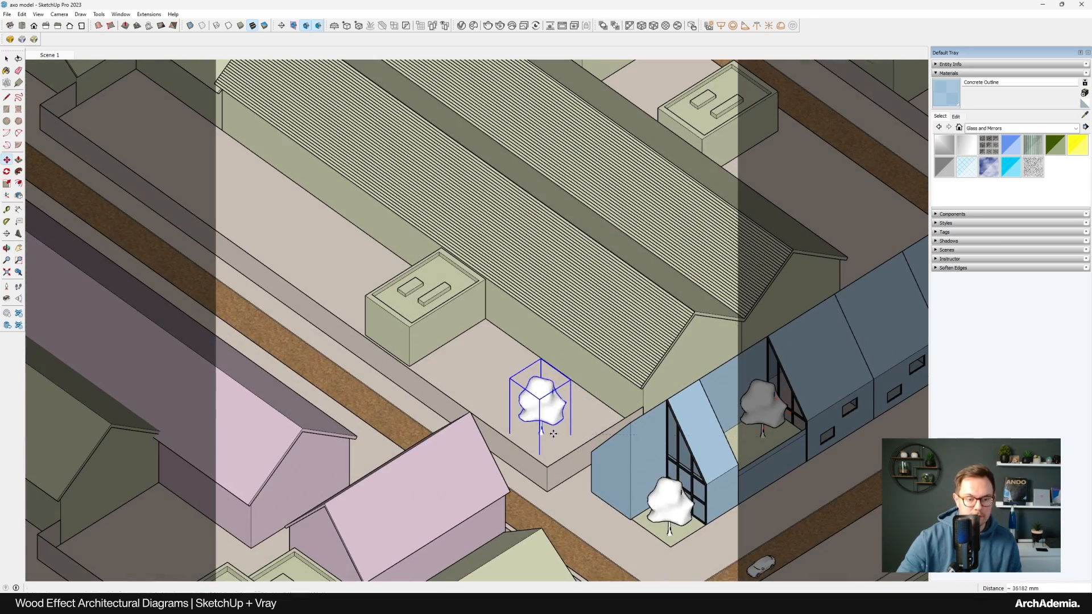
Copy the tree to two more spots along the striped-roof building's yard, beyond the small flat-roofed block
{"action": "scroll", "coordinate": [554, 434], "scroll_direction": "down", "scroll_amount": 2}
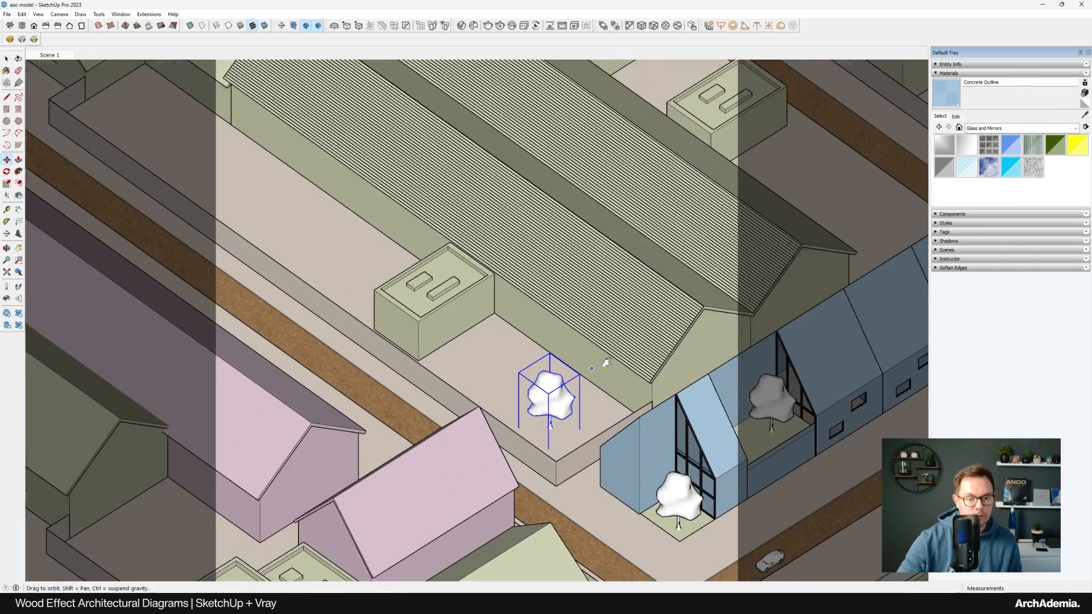
{"action": "middle_click_drag", "start_coordinate": [570, 426], "coordinate": [606, 438], "text": "shift"}
{"action": "key", "text": "ctrl"}
{"action": "left_click", "coordinate": [606, 438]}
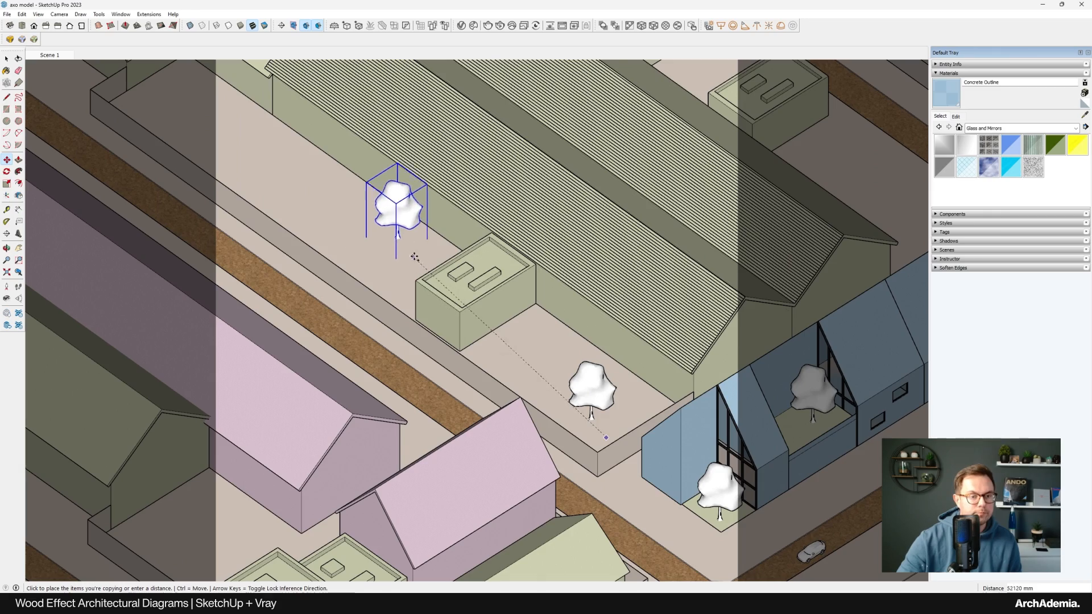
{"action": "scroll", "coordinate": [414, 257], "scroll_direction": "up", "scroll_amount": 3}
{"action": "left_click", "coordinate": [374, 259]}
{"action": "key", "text": "s"}
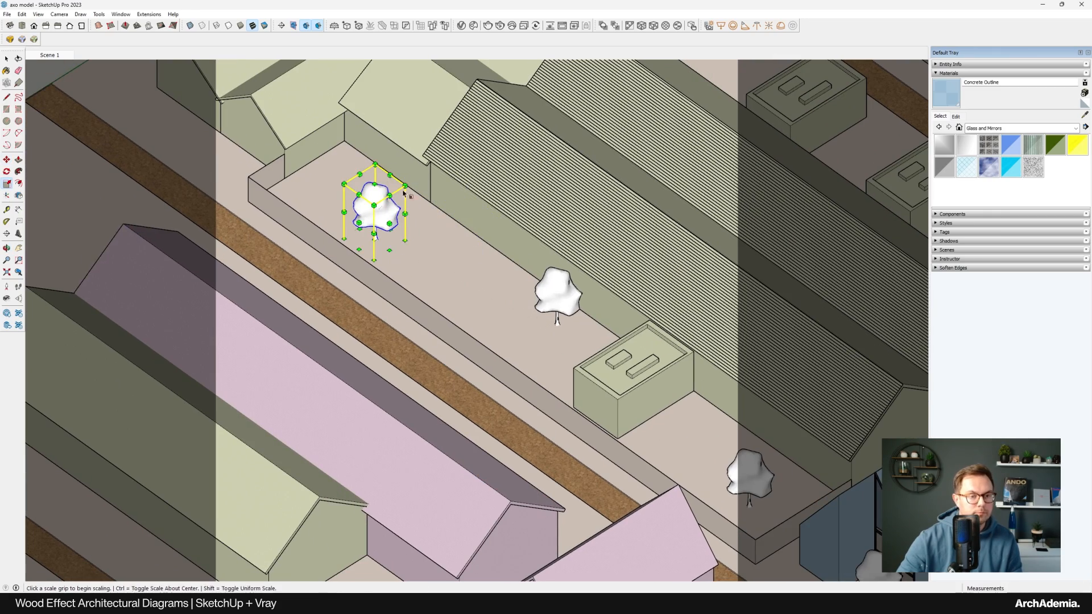
Add two tree copies in the yard beside the twin flat-roofed blocks and enlarge the one nearer the pink building
{"action": "key", "text": "m"}
{"action": "key", "text": "ctrl"}
{"action": "left_click", "coordinate": [418, 263]}
{"action": "scroll", "coordinate": [484, 199], "scroll_direction": "down", "scroll_amount": 5}
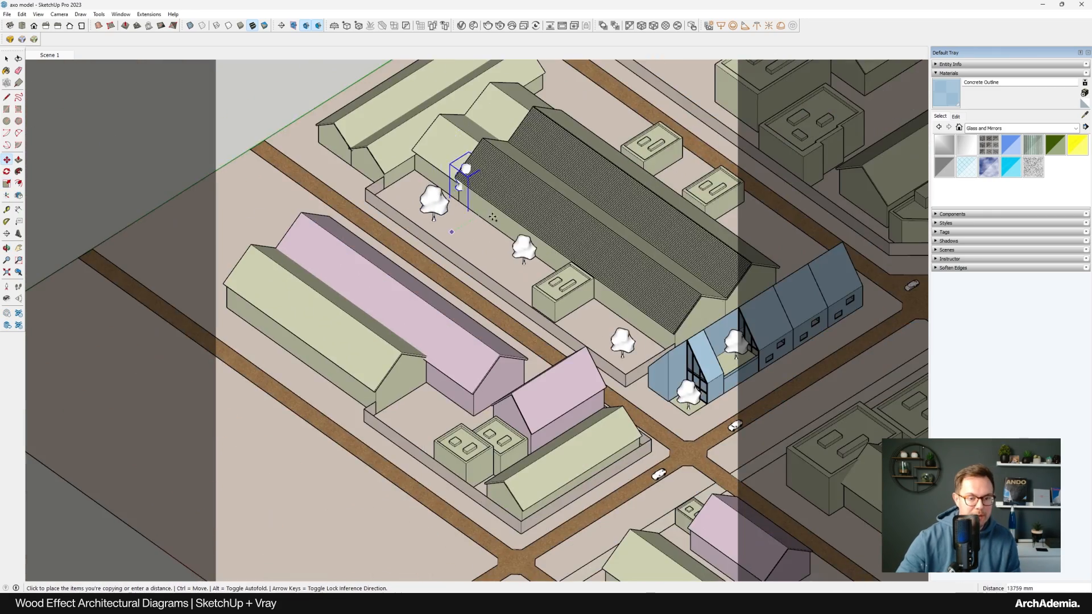
{"action": "scroll", "coordinate": [423, 418], "scroll_direction": "up", "scroll_amount": 5}
{"action": "scroll", "coordinate": [392, 375], "scroll_direction": "up", "scroll_amount": 4}
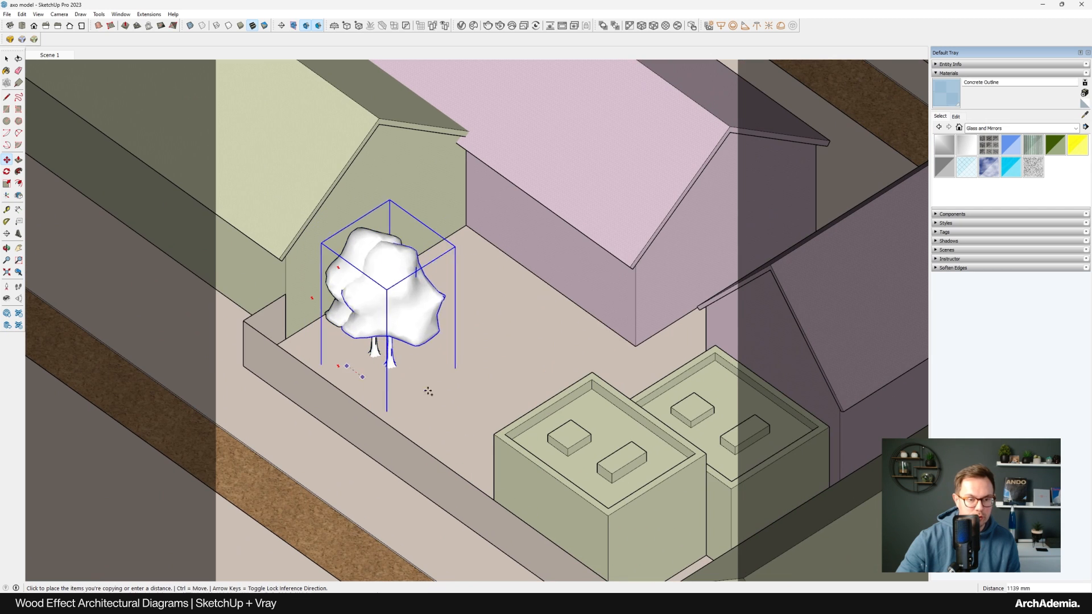
{"action": "left_click", "coordinate": [498, 357]}
{"action": "key", "text": "s"}
{"action": "left_click_drag", "start_coordinate": [458, 252], "coordinate": [419, 215]}
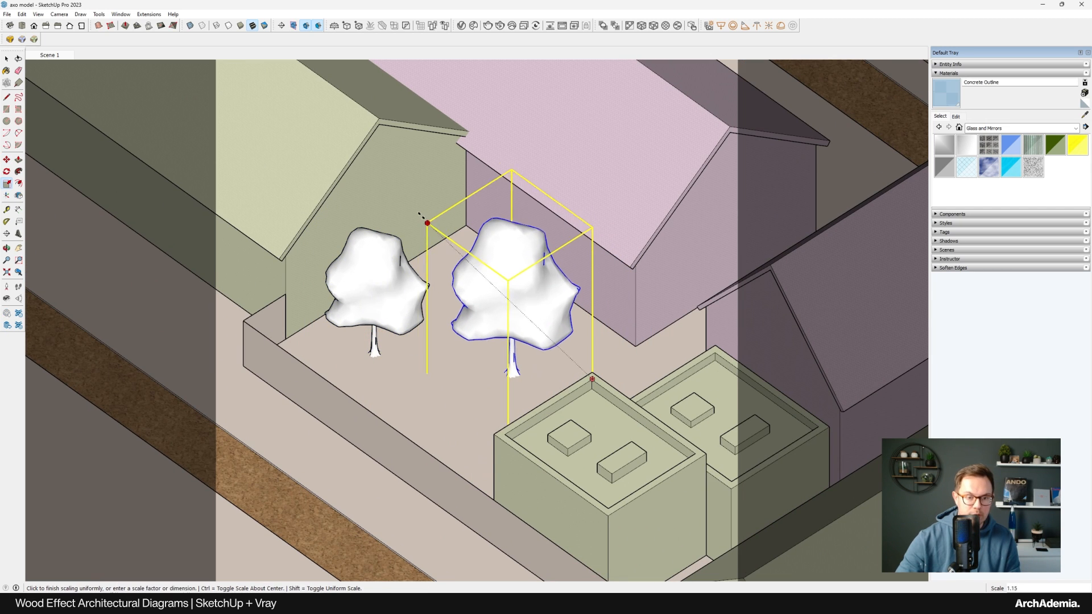
Rotate the smaller tree in that yard by 60 degrees about the vertical axis
{"action": "left_click", "coordinate": [8, 58]}
{"action": "left_click", "coordinate": [327, 293]}
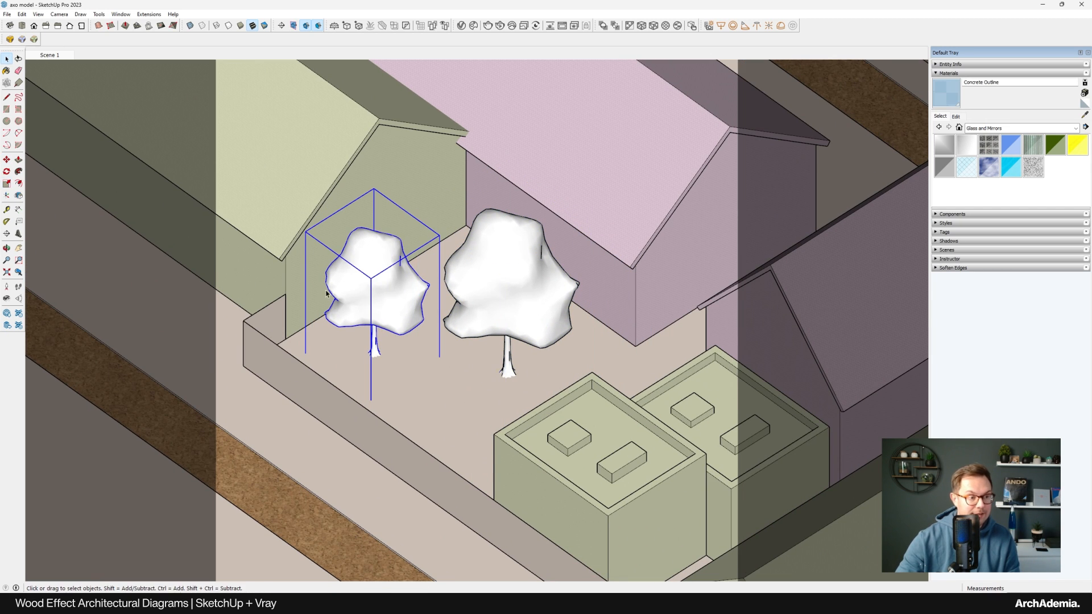
{"action": "left_click", "coordinate": [11, 173]}
{"action": "left_click", "coordinate": [378, 369]}
{"action": "left_click", "coordinate": [349, 352]}
{"action": "left_click", "coordinate": [335, 369]}
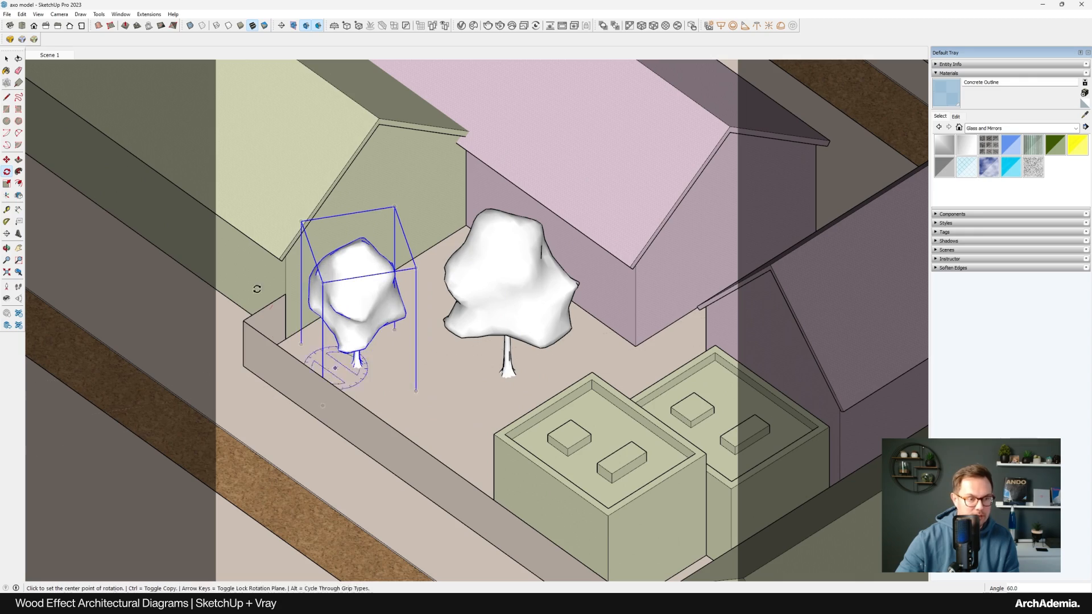
Copy the rotated tree to the pavement corner across the road from the blue building's forecourt
{"action": "left_click", "coordinate": [7, 59]}
{"action": "scroll", "coordinate": [424, 340], "scroll_direction": "down", "scroll_amount": 5}
{"action": "middle_click_drag", "start_coordinate": [478, 360], "coordinate": [320, 350], "text": "shift"}
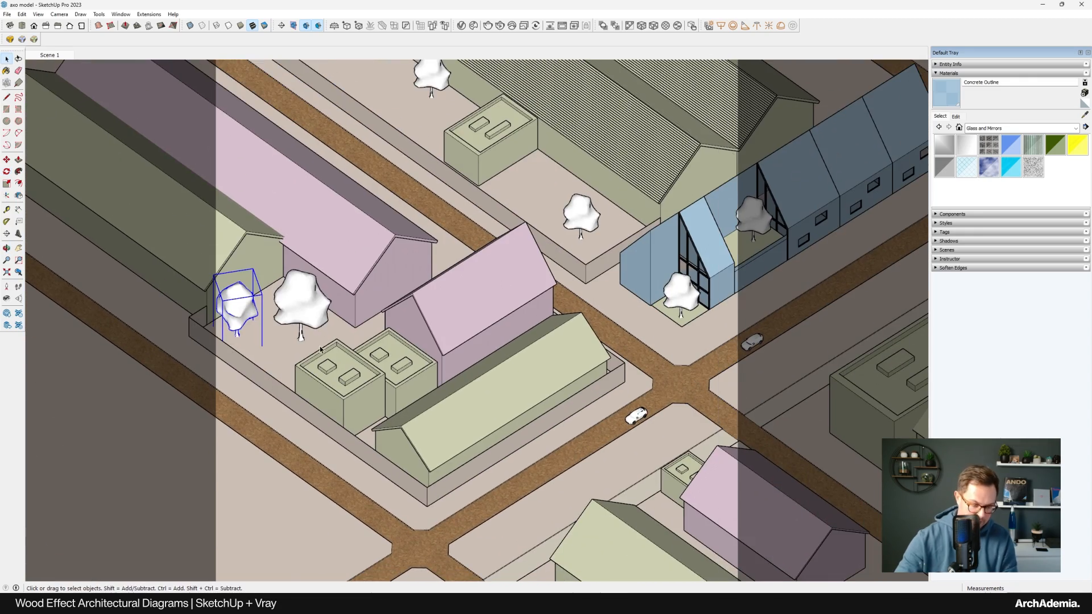
{"action": "key", "text": "m"}
{"action": "key", "text": "ctrl"}
{"action": "left_click", "coordinate": [267, 356]}
{"action": "scroll", "coordinate": [266, 357], "scroll_direction": "down", "scroll_amount": 1}
{"action": "middle_click_drag", "start_coordinate": [675, 414], "coordinate": [528, 398], "text": "shift"}
{"action": "scroll", "coordinate": [529, 397], "scroll_direction": "up", "scroll_amount": 5}
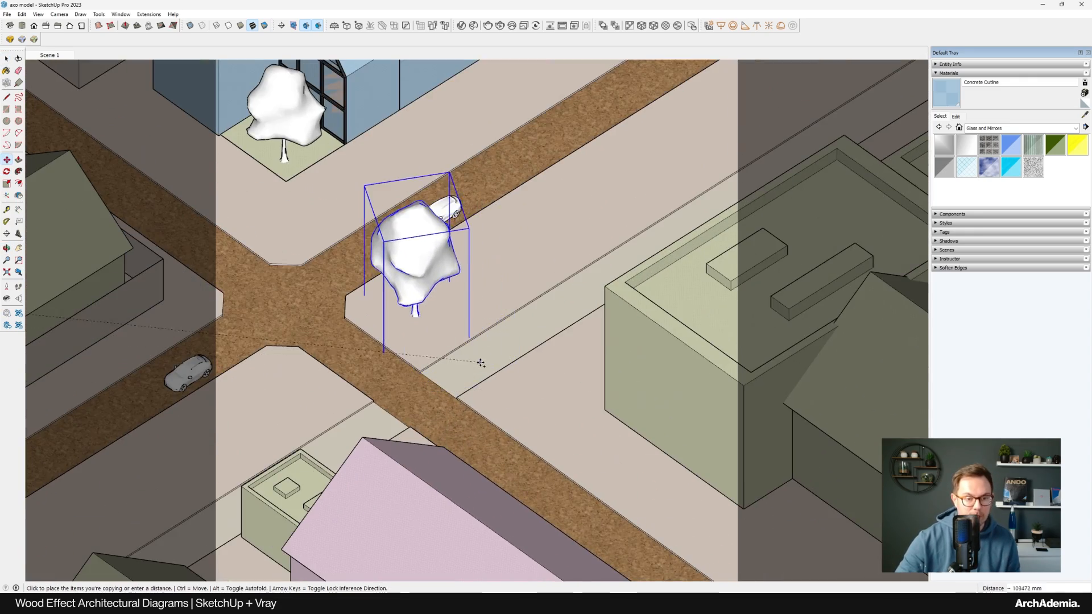
{"action": "left_click", "coordinate": [476, 370]}
Copy the rotated tree into the plot beside the large gabled building across the road behind the blue building
{"action": "scroll", "coordinate": [524, 406], "scroll_direction": "down", "scroll_amount": 2}
{"action": "scroll", "coordinate": [514, 341], "scroll_direction": "down", "scroll_amount": 3}
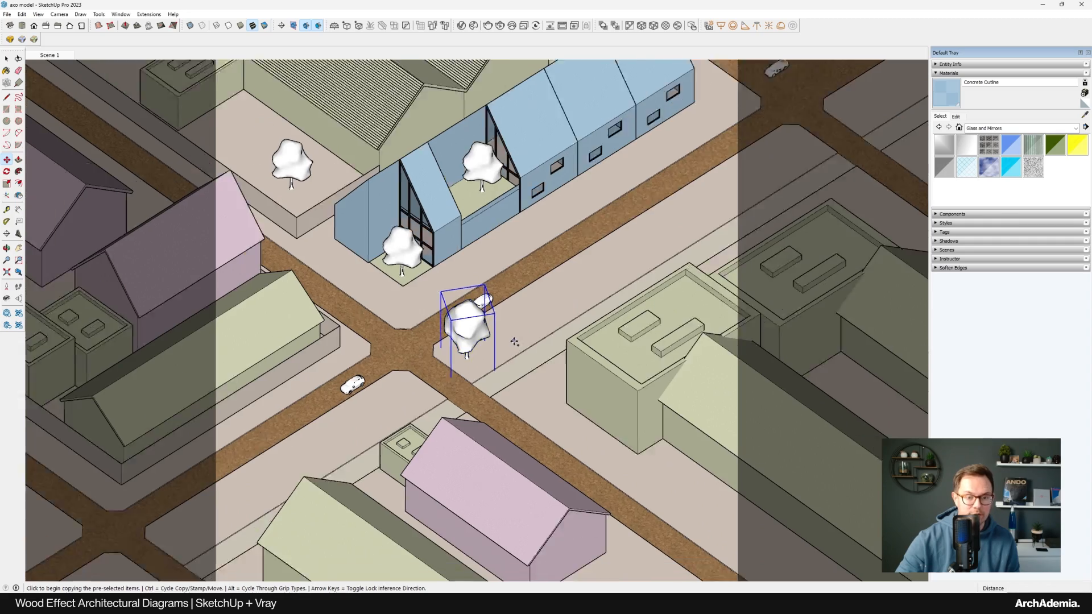
{"action": "key", "text": "ctrl"}
{"action": "left_click", "coordinate": [513, 341]}
{"action": "middle_click_drag", "start_coordinate": [664, 216], "coordinate": [502, 418], "text": "shift"}
{"action": "scroll", "coordinate": [475, 229], "scroll_direction": "up", "scroll_amount": 6}
{"action": "key", "text": "ctrl"}
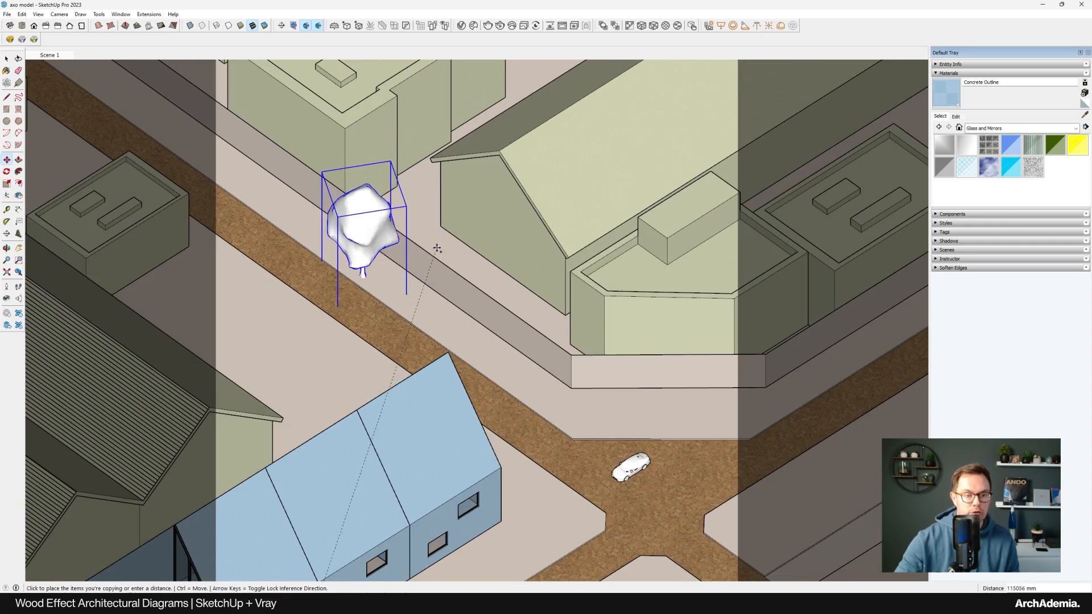
{"action": "scroll", "coordinate": [458, 228], "scroll_direction": "up", "scroll_amount": 5}
{"action": "left_click", "coordinate": [457, 199]}
Copy the tree into the open plot behind the blue building and onto the ground across the road by the far blocks
{"action": "scroll", "coordinate": [457, 199], "scroll_direction": "down", "scroll_amount": 4}
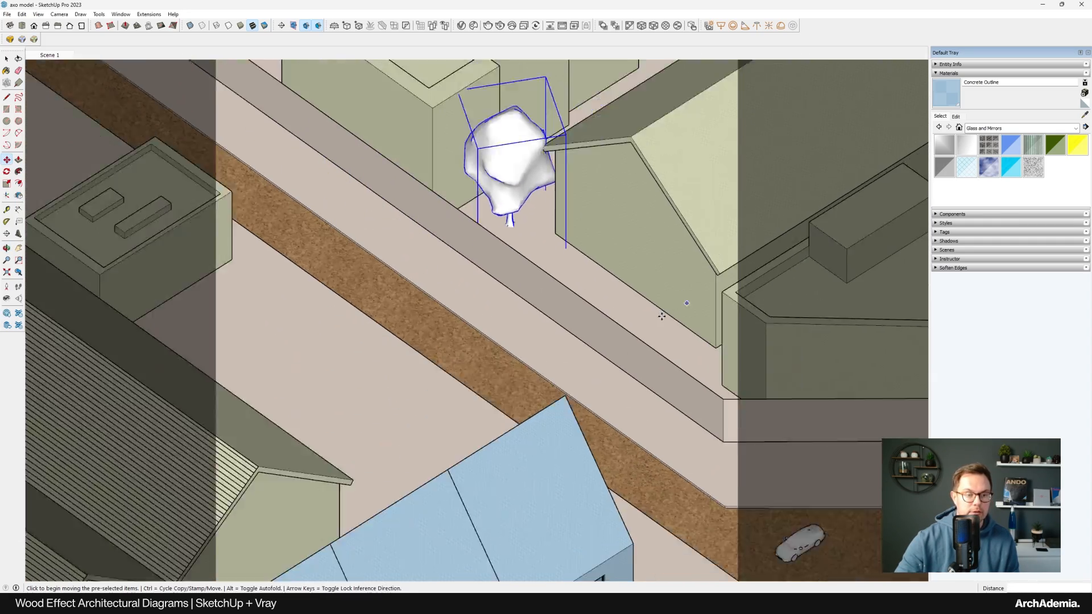
{"action": "left_click", "coordinate": [607, 292]}
{"action": "left_click", "coordinate": [511, 371]}
{"action": "key", "text": "ctrl"}
{"action": "left_click", "coordinate": [520, 371]}
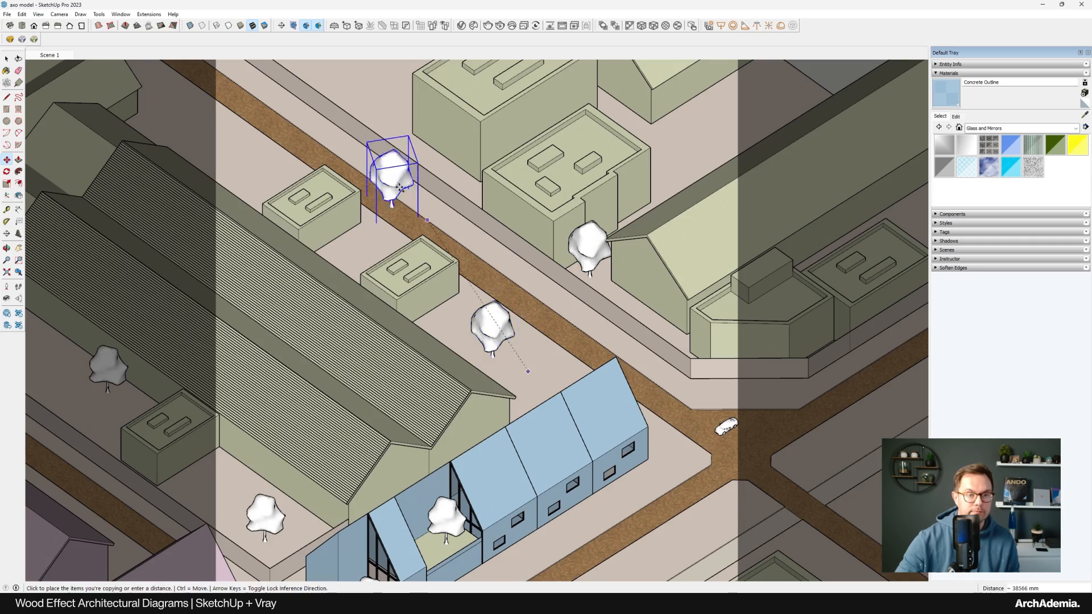
{"action": "middle_click_drag", "start_coordinate": [420, 214], "coordinate": [588, 406], "text": "shift"}
{"action": "left_click", "coordinate": [549, 288]}
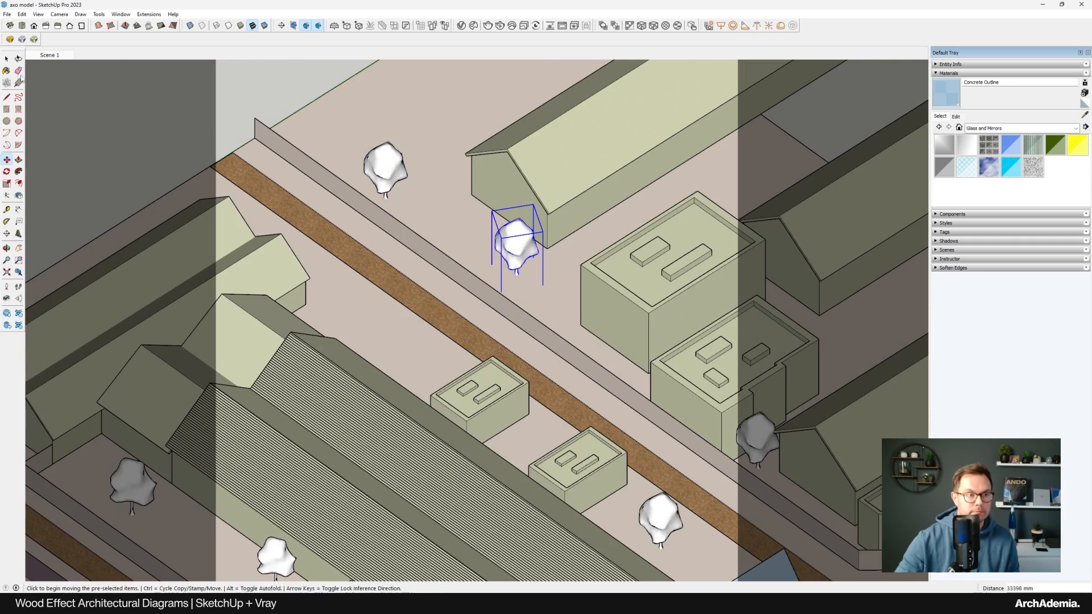
Rotate the car at the far junction and move it alongside the angled kerb of the corner block
{"action": "scroll", "coordinate": [171, 170], "scroll_direction": "down", "scroll_amount": 5}
{"action": "scroll", "coordinate": [455, 351], "scroll_direction": "up", "scroll_amount": 8}
{"action": "left_click", "coordinate": [507, 394]}
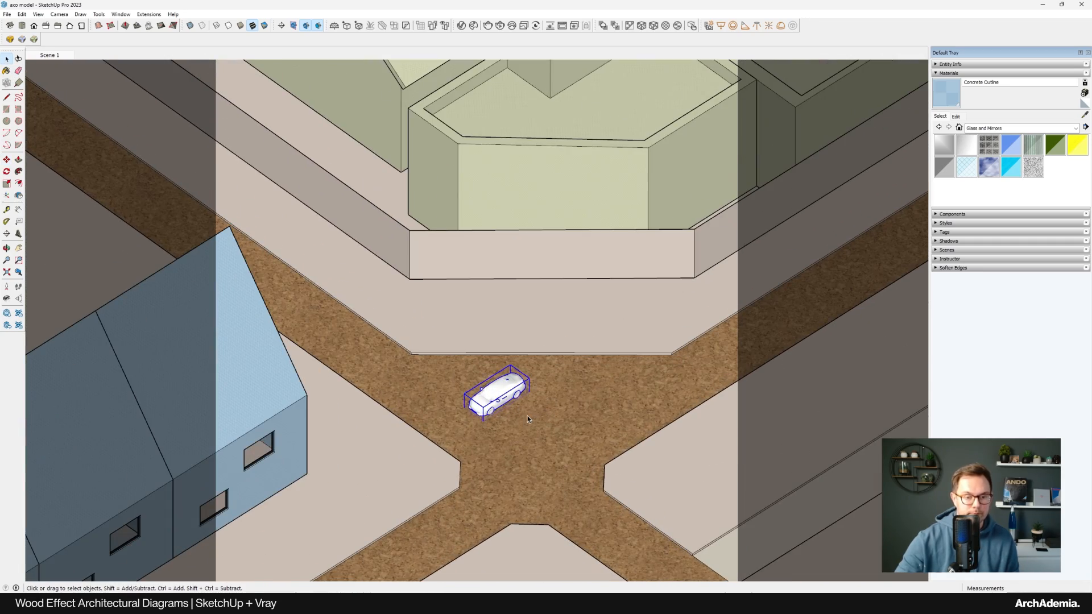
{"action": "scroll", "coordinate": [537, 440], "scroll_direction": "up", "scroll_amount": 2}
{"action": "left_click", "coordinate": [502, 423]}
{"action": "left_click", "coordinate": [435, 369]}
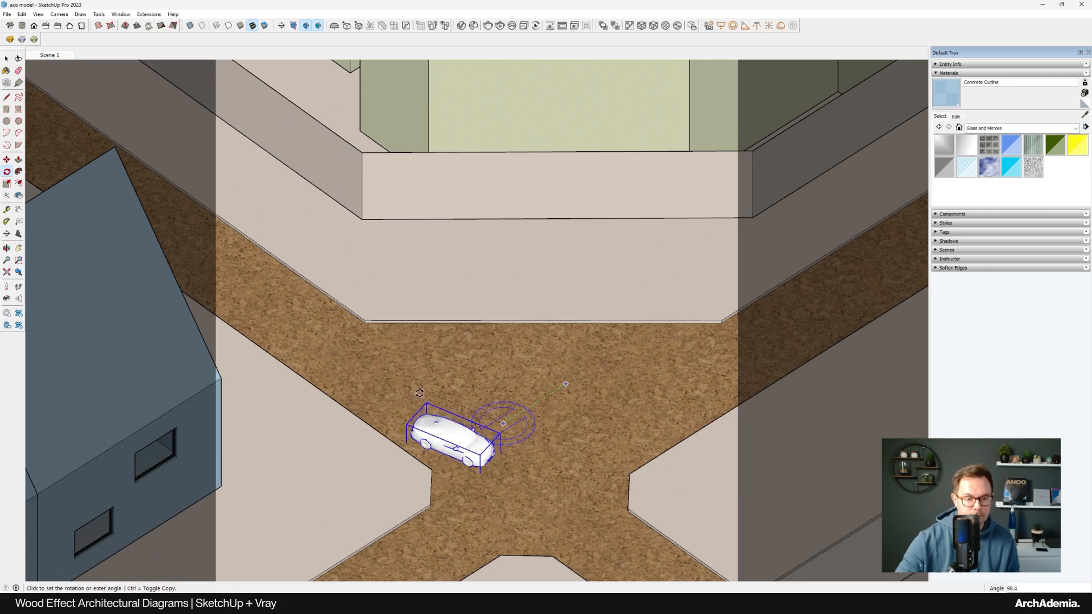
{"action": "left_click", "coordinate": [492, 506]}
{"action": "key", "text": "m"}
{"action": "left_click", "coordinate": [493, 507]}
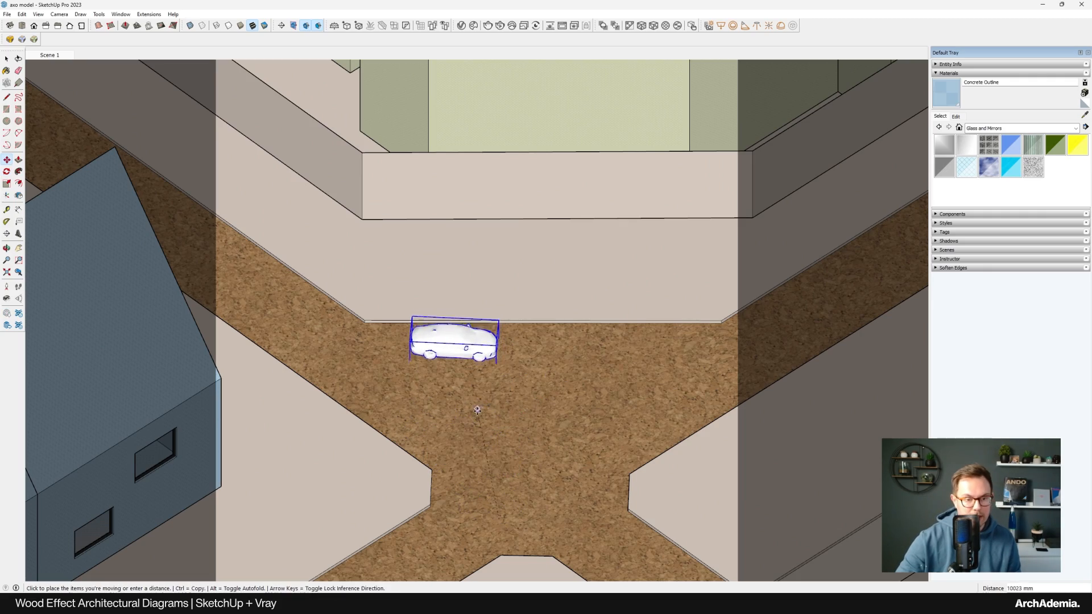
{"action": "left_click", "coordinate": [477, 412]}
{"action": "scroll", "coordinate": [650, 340], "scroll_direction": "down", "scroll_amount": 5}
{"action": "scroll", "coordinate": [607, 344], "scroll_direction": "down", "scroll_amount": 4}
{"action": "scroll", "coordinate": [480, 429], "scroll_direction": "up", "scroll_amount": 4}
{"action": "key", "text": "space"}
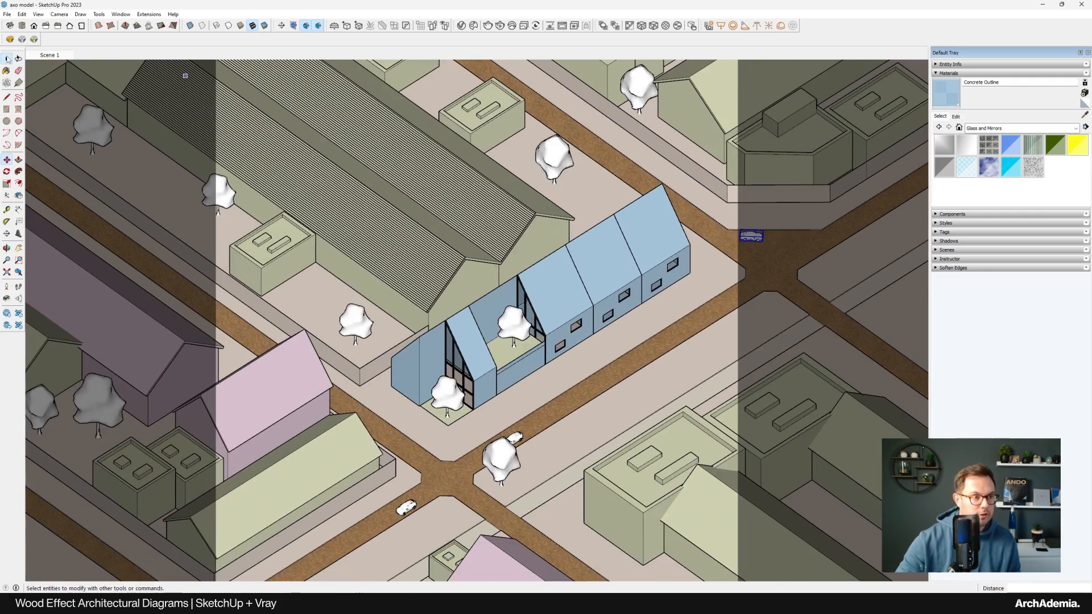
Move the car partly hidden behind the corner tree about 19 m along the road in front of the blue building
{"action": "middle_click_drag", "start_coordinate": [480, 429], "coordinate": [806, 291]}
{"action": "scroll", "coordinate": [478, 485], "scroll_direction": "up", "scroll_amount": 5}
{"action": "left_click", "coordinate": [443, 435]}
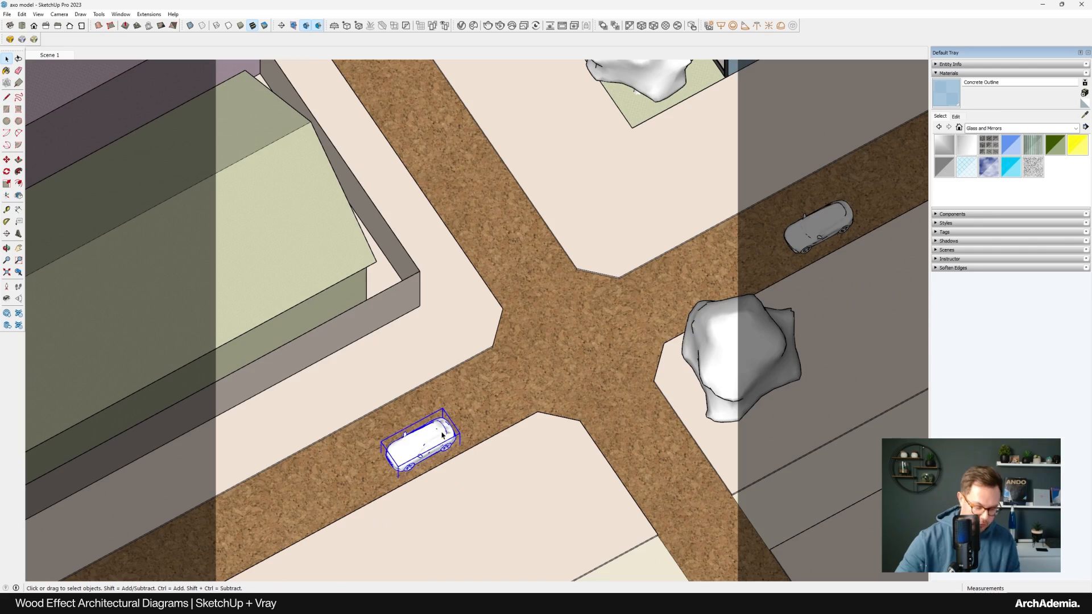
{"action": "middle_click_drag", "start_coordinate": [536, 407], "coordinate": [575, 235]}
{"action": "scroll", "coordinate": [573, 419], "scroll_direction": "down", "scroll_amount": 6}
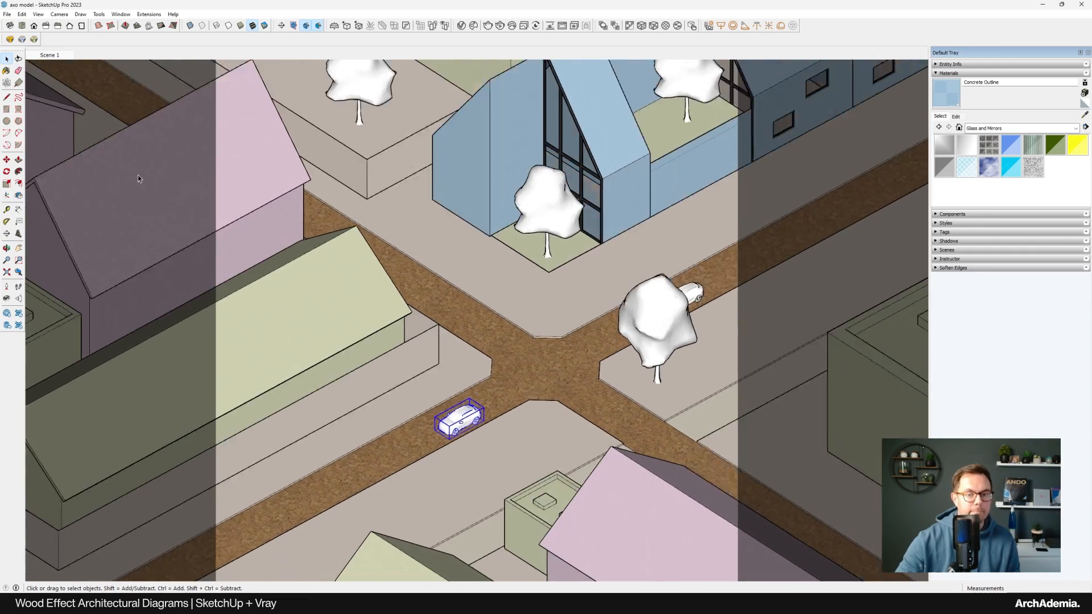
{"action": "scroll", "coordinate": [573, 418], "scroll_direction": "down", "scroll_amount": 2}
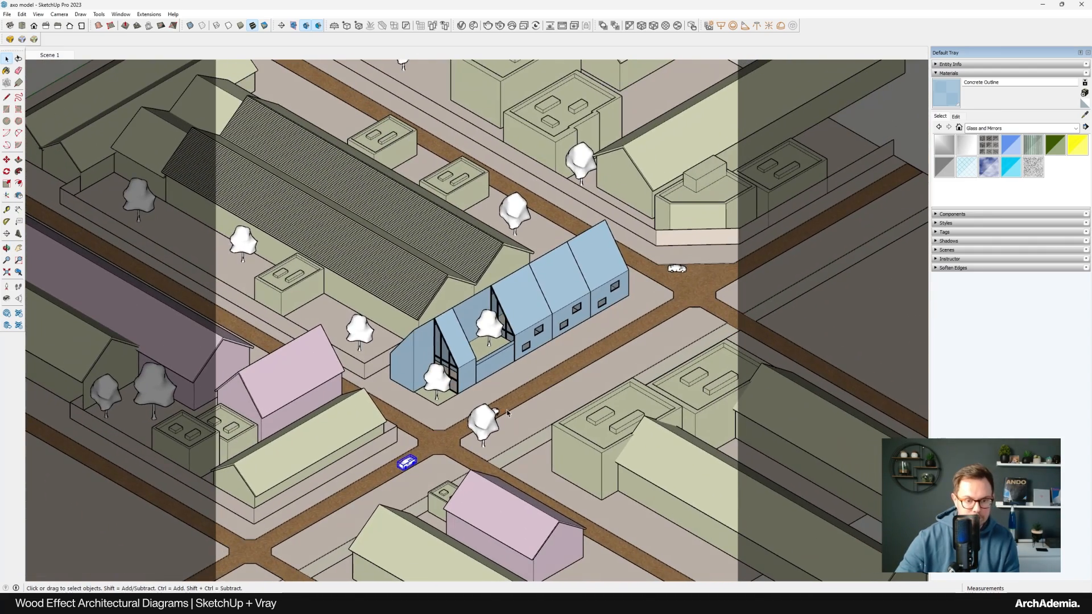
{"action": "left_click", "coordinate": [500, 412]}
{"action": "key", "text": "m"}
{"action": "left_click", "coordinate": [510, 424]}
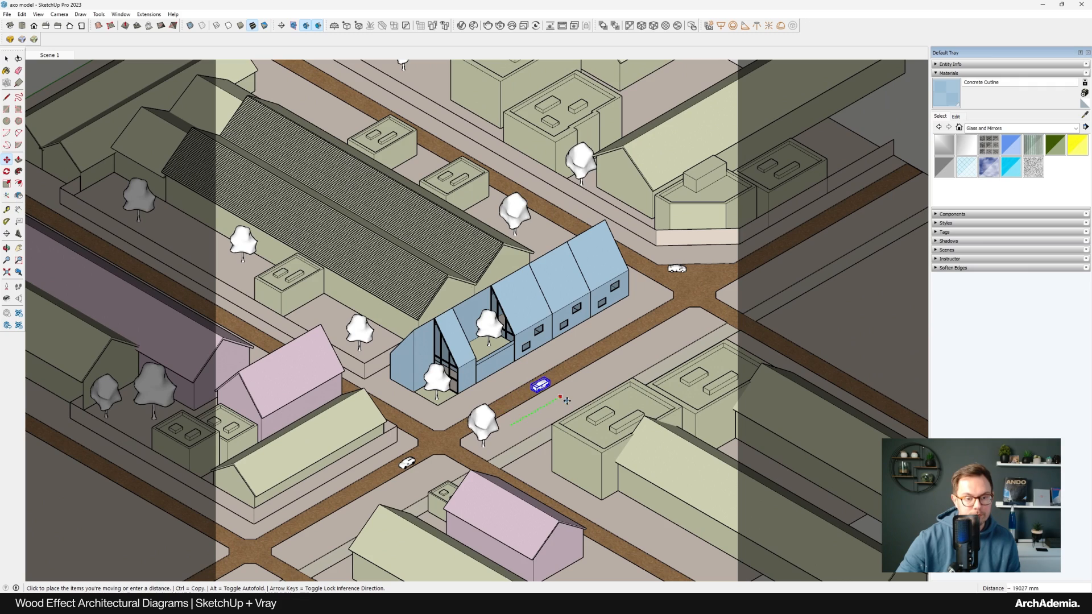
Copy that car to the side street between the pink building and the blue building's forecourt
{"action": "middle_click_drag", "start_coordinate": [501, 366], "coordinate": [496, 428]}
{"action": "scroll", "coordinate": [495, 429], "scroll_direction": "up", "scroll_amount": 5}
{"action": "key", "text": "ctrl"}
{"action": "left_click", "coordinate": [527, 389]}
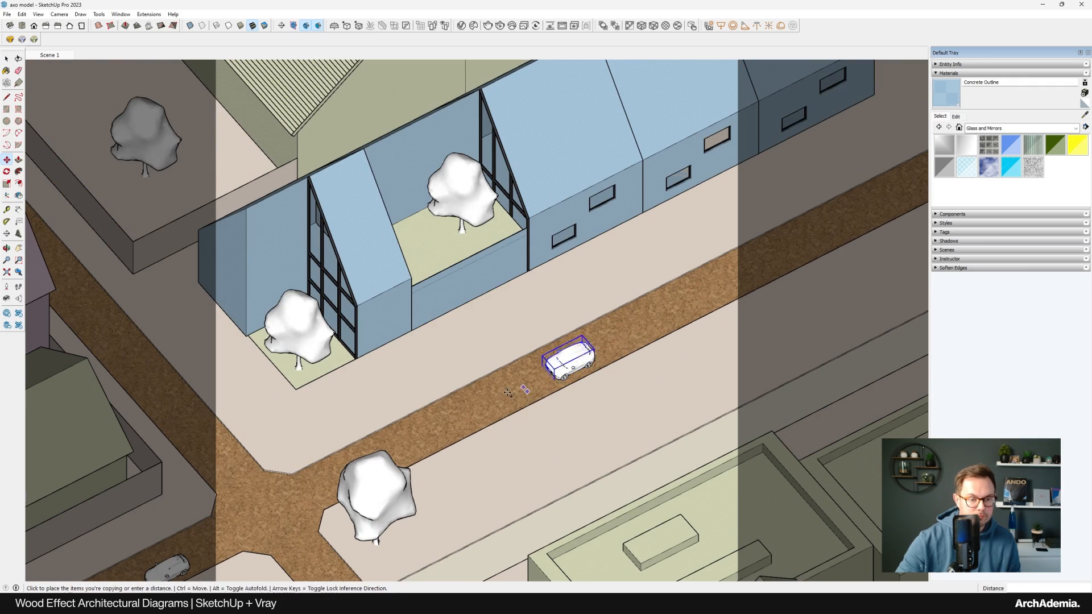
{"action": "middle_click_drag", "start_coordinate": [159, 392], "coordinate": [506, 415], "text": "shift"}
{"action": "left_click", "coordinate": [506, 415]}
Rotate the copied car to align with the side street and move it into the lane beside the green gabled building
{"action": "scroll", "coordinate": [506, 415], "scroll_direction": "up", "scroll_amount": 3}
{"action": "left_click", "coordinate": [7, 172]}
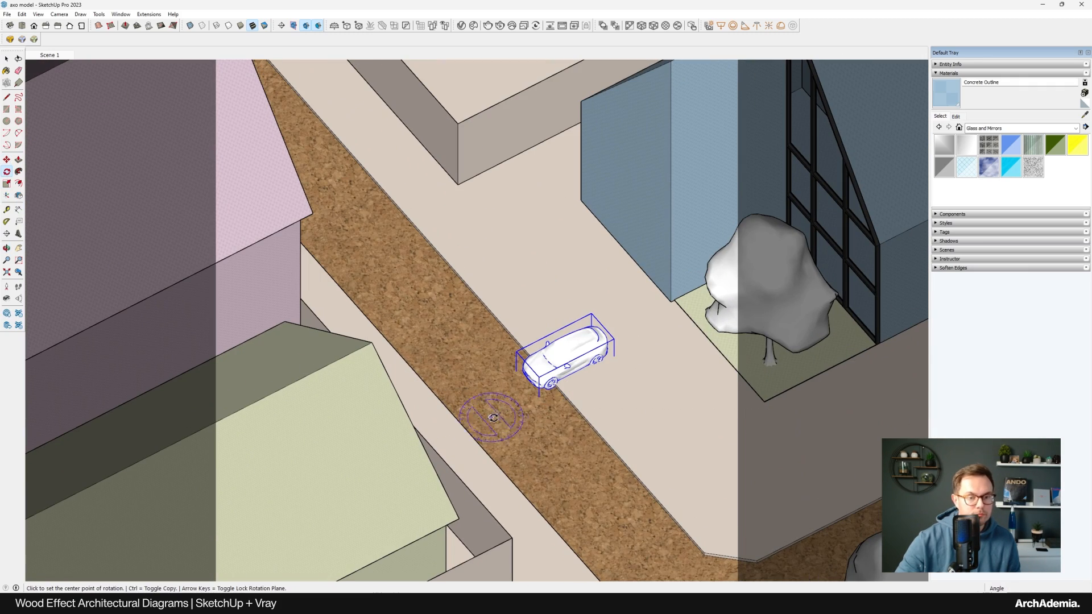
{"action": "left_click", "coordinate": [511, 423]}
{"action": "left_click", "coordinate": [529, 415]}
{"action": "left_click", "coordinate": [542, 422]}
{"action": "key", "text": "m"}
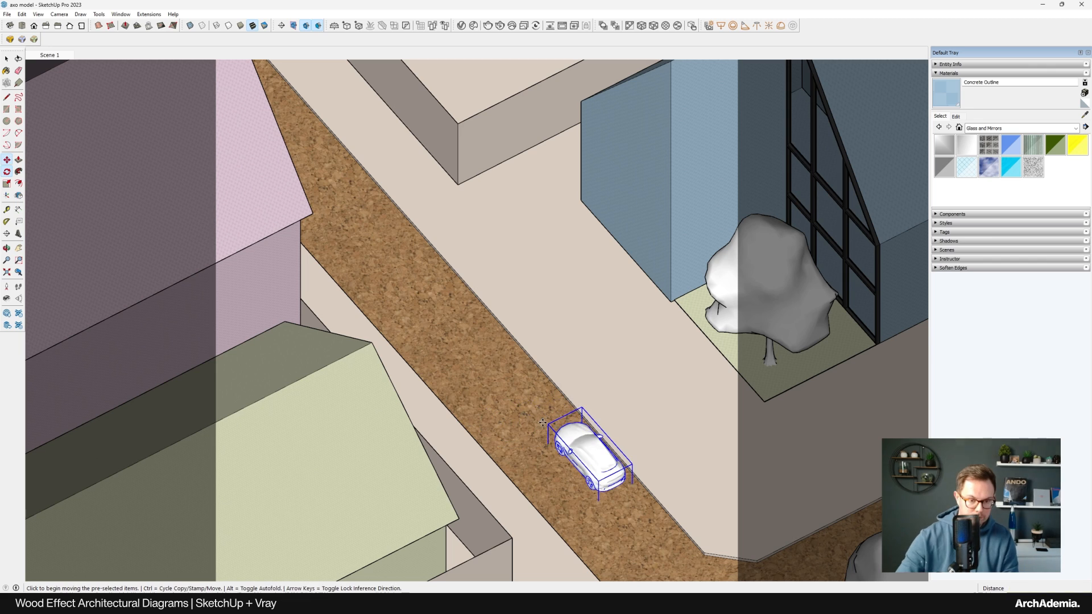
{"action": "left_click", "coordinate": [639, 550]}
{"action": "left_click", "coordinate": [496, 455]}
{"action": "key", "text": "space"}
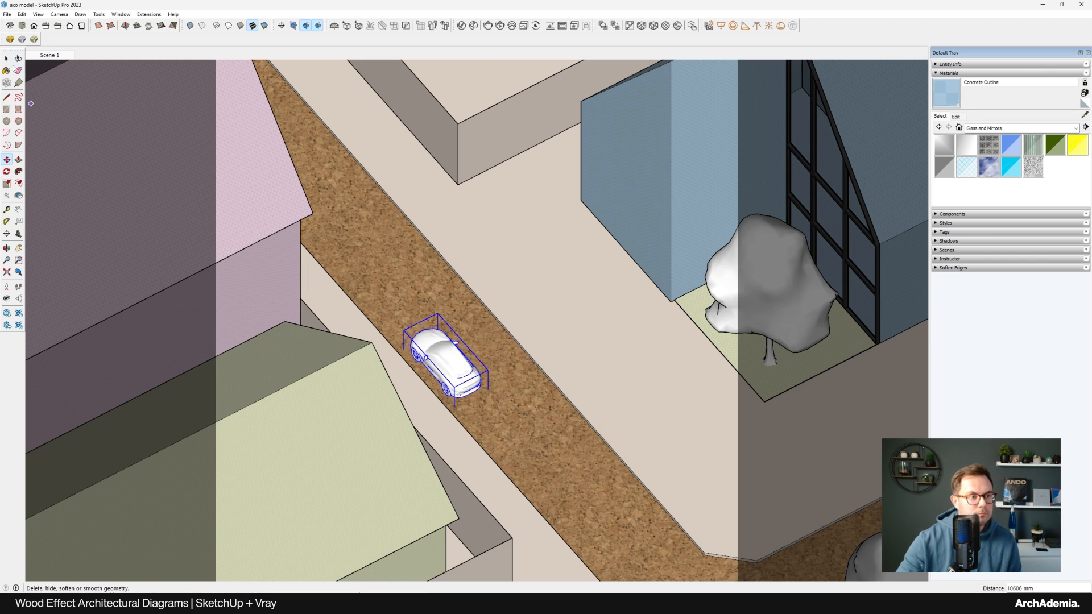
Make a rotated copy of the car by the near junction, pivoting about the junction's centre onto the opposite road arm
{"action": "scroll", "coordinate": [465, 263], "scroll_direction": "down", "scroll_amount": 2}
{"action": "scroll", "coordinate": [465, 263], "scroll_direction": "down", "scroll_amount": 3}
{"action": "scroll", "coordinate": [438, 392], "scroll_direction": "up", "scroll_amount": 2}
{"action": "left_click", "coordinate": [438, 382]}
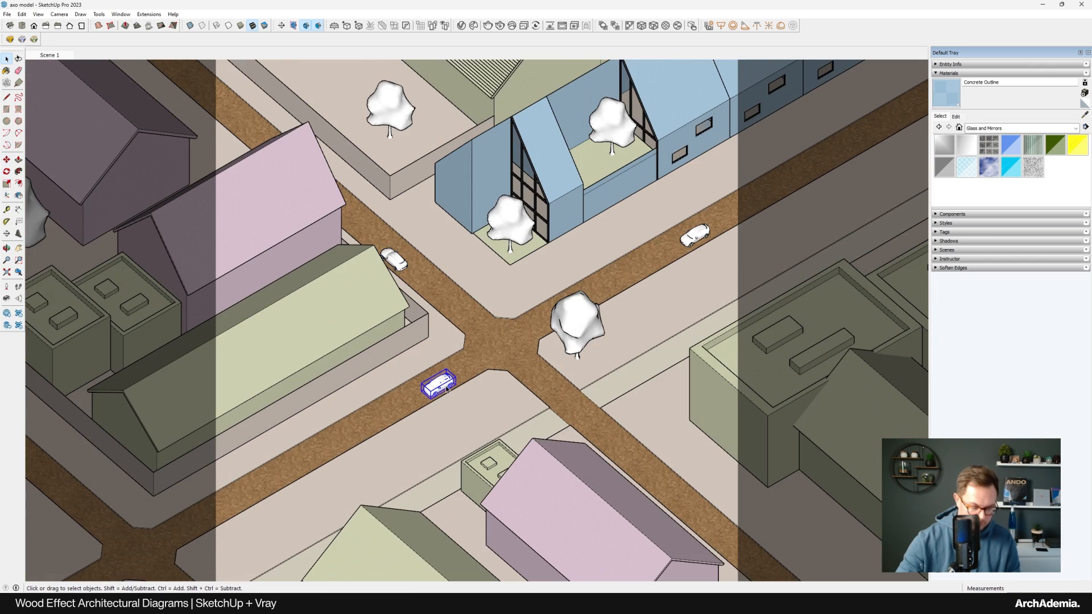
{"action": "left_click", "coordinate": [11, 183]}
{"action": "left_click", "coordinate": [6, 172]}
{"action": "scroll", "coordinate": [438, 387], "scroll_direction": "up", "scroll_amount": 1}
{"action": "left_click", "coordinate": [514, 338]}
{"action": "left_click", "coordinate": [485, 353]}
{"action": "key", "text": "ctrl"}
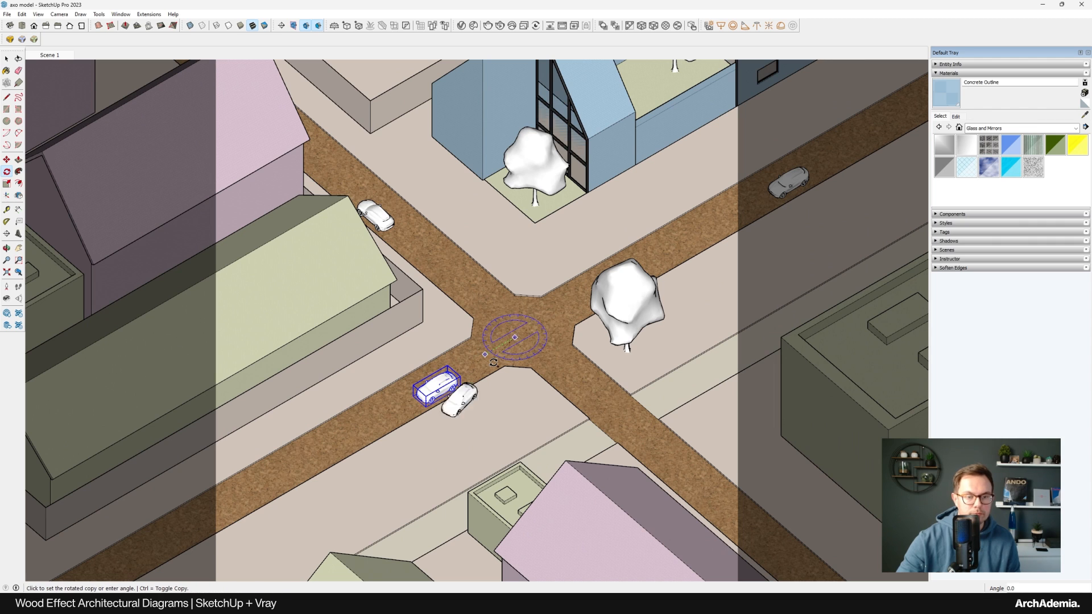
{"action": "key", "text": "Return"}
Move the rotated car copy about 73 m along the blue building's front road to just before the far junction
{"action": "key", "text": "m"}
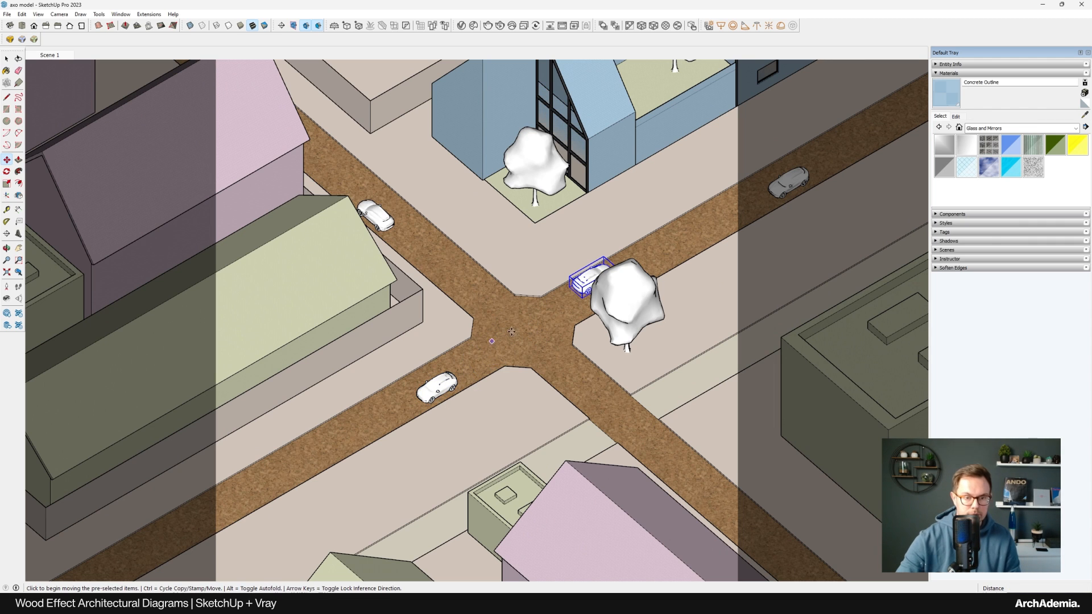
{"action": "left_click", "coordinate": [553, 317]}
{"action": "middle_click_drag", "start_coordinate": [836, 198], "coordinate": [352, 533], "text": "shift"}
{"action": "scroll", "coordinate": [560, 353], "scroll_direction": "up", "scroll_amount": 1}
{"action": "left_click", "coordinate": [613, 347]}
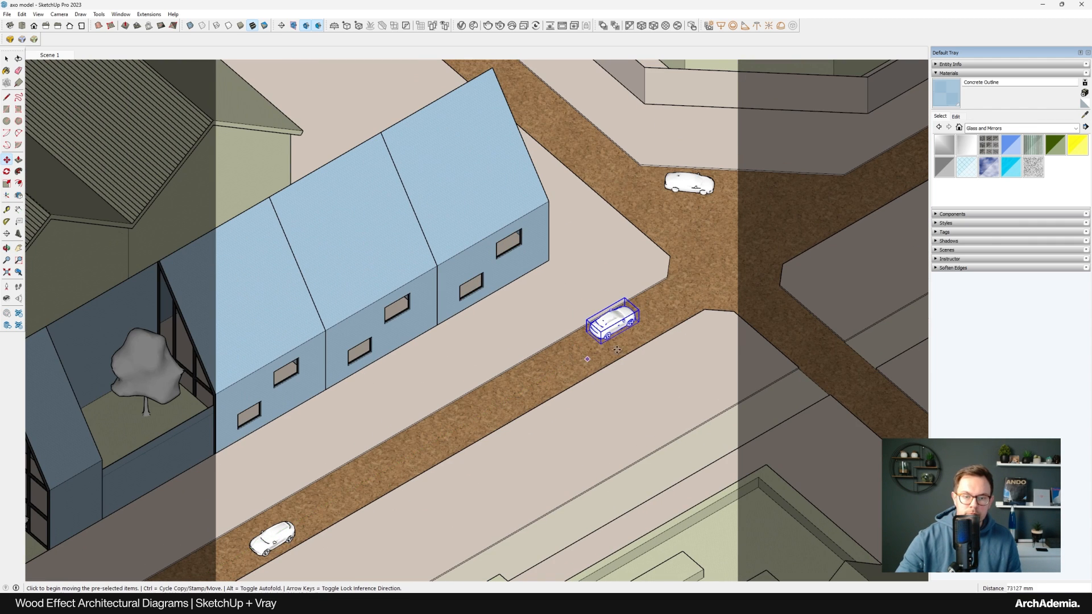
Copy that car about 38.5 m onto the road running behind the blue building
{"action": "left_click", "coordinate": [629, 339]}
{"action": "middle_click_drag", "start_coordinate": [603, 261], "coordinate": [500, 500], "text": "shift"}
{"action": "scroll", "coordinate": [483, 364], "scroll_direction": "up", "scroll_amount": 1}
{"action": "left_click", "coordinate": [479, 296]}
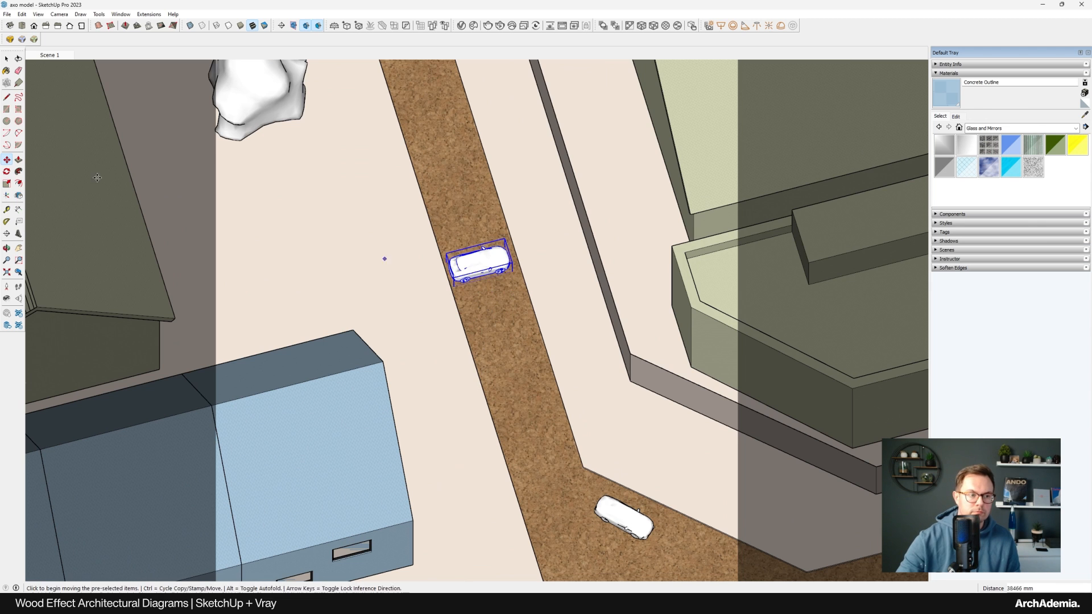
Rotate the car on the road behind the blue building by 90 degrees to follow the road direction
{"action": "left_click", "coordinate": [8, 173]}
{"action": "scroll", "coordinate": [525, 314], "scroll_direction": "up", "scroll_amount": 2}
{"action": "left_click", "coordinate": [453, 303]}
{"action": "left_click", "coordinate": [476, 291]}
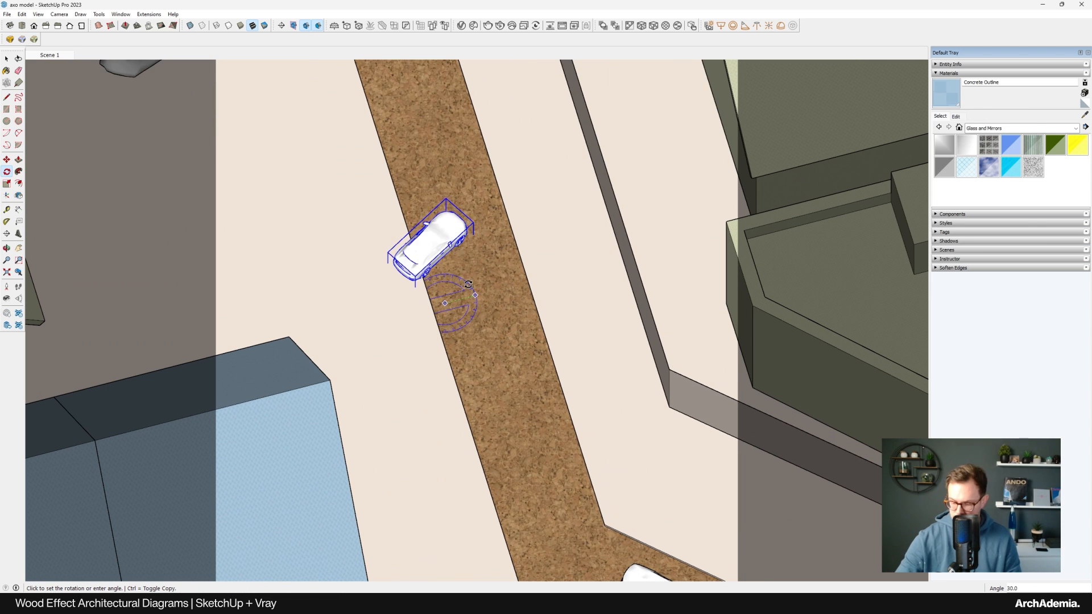
{"action": "type", "text": "90"}
{"action": "key", "text": "Return"}
Copy the rotated car farther up the same road, near the small flat-roofed block, and restore the Scene 1 view
{"action": "key", "text": "m"}
{"action": "left_click", "coordinate": [458, 352]}
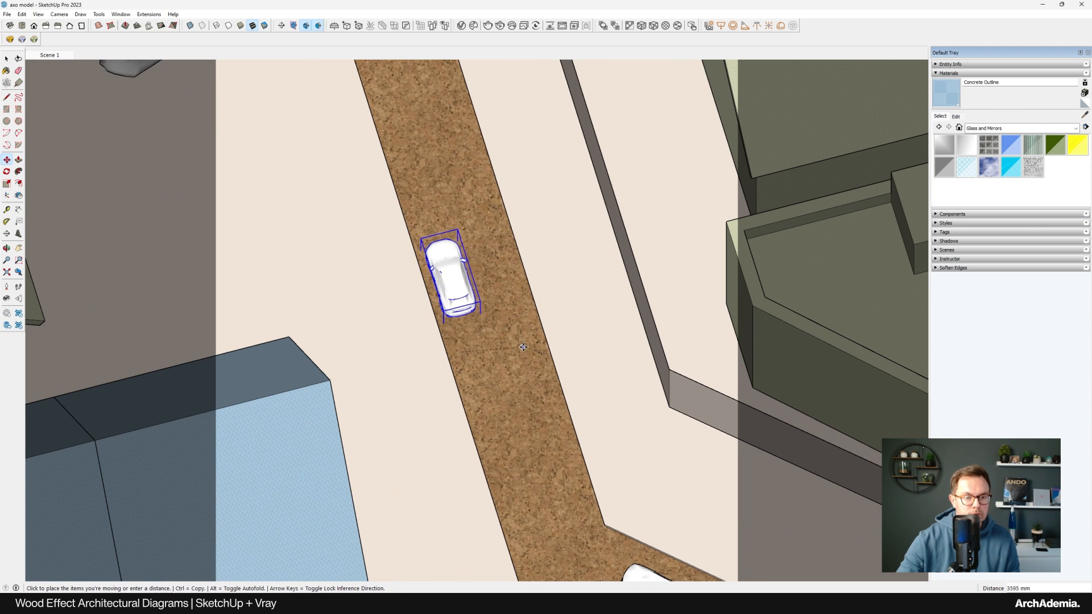
{"action": "key", "text": "ctrl"}
{"action": "scroll", "coordinate": [455, 335], "scroll_direction": "down", "scroll_amount": 4}
{"action": "scroll", "coordinate": [421, 338], "scroll_direction": "up", "scroll_amount": 1}
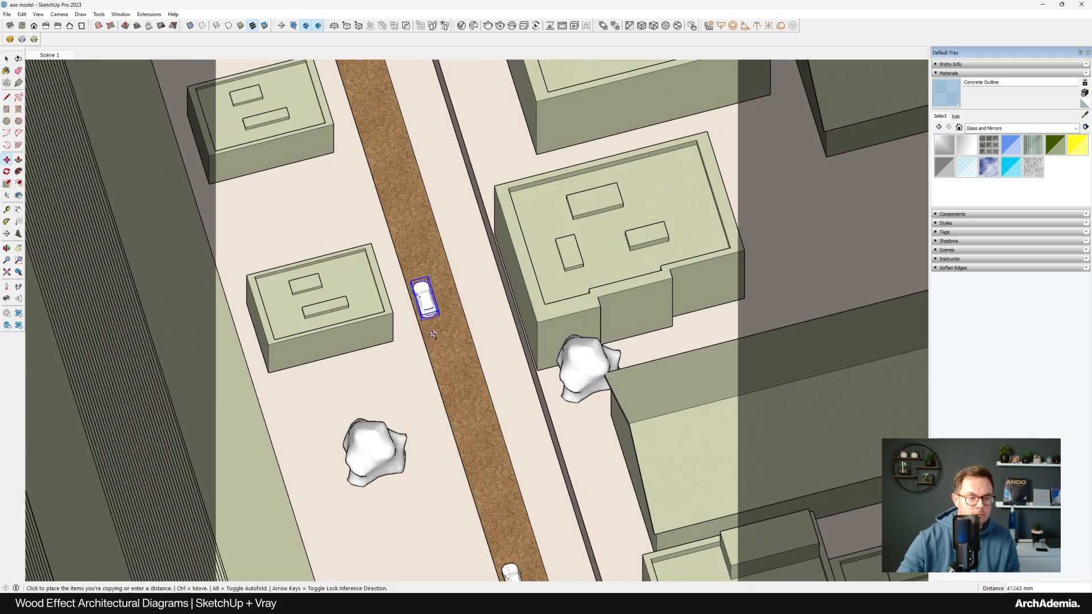
{"action": "left_click", "coordinate": [7, 59]}
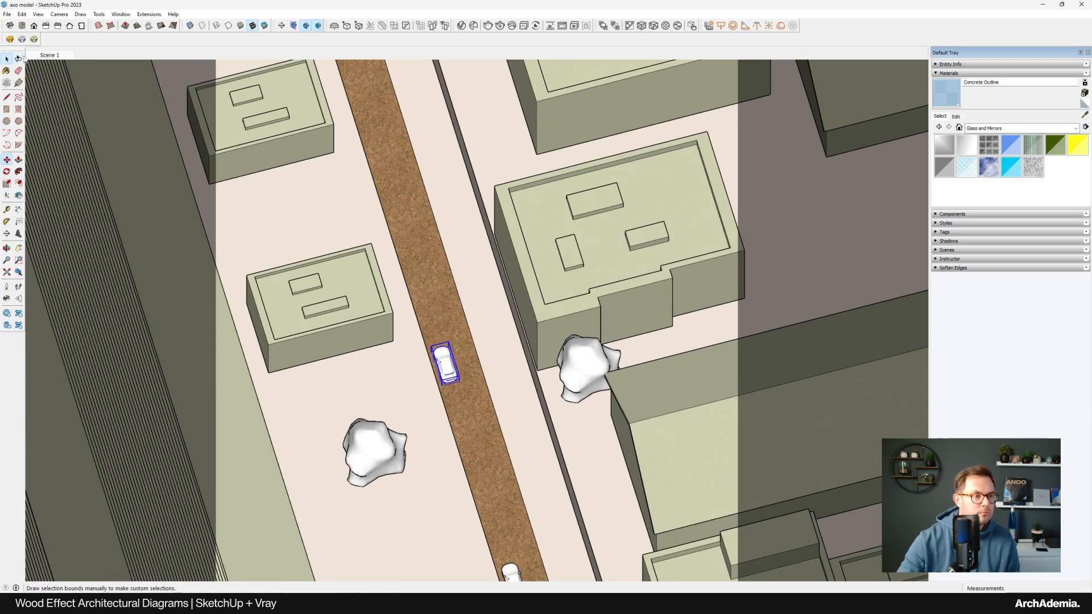
{"action": "left_click", "coordinate": [49, 55]}
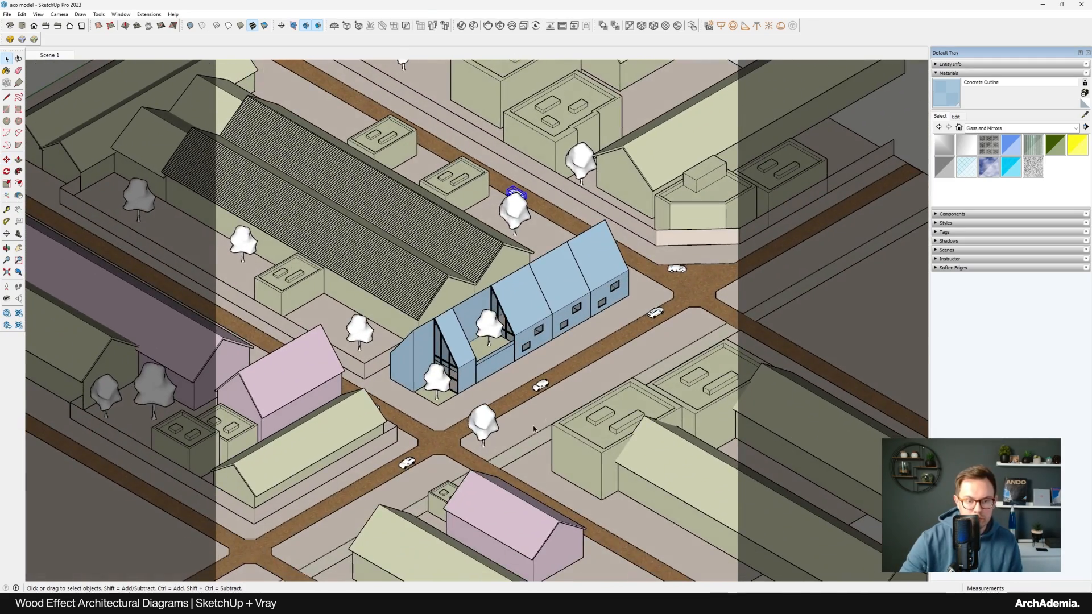
Shift the car in front of the blue building's courtyard slightly toward the road's outer kerb
{"action": "scroll", "coordinate": [542, 382], "scroll_direction": "up", "scroll_amount": 8}
{"action": "left_click", "coordinate": [542, 382]}
{"action": "scroll", "coordinate": [542, 382], "scroll_direction": "up", "scroll_amount": 2}
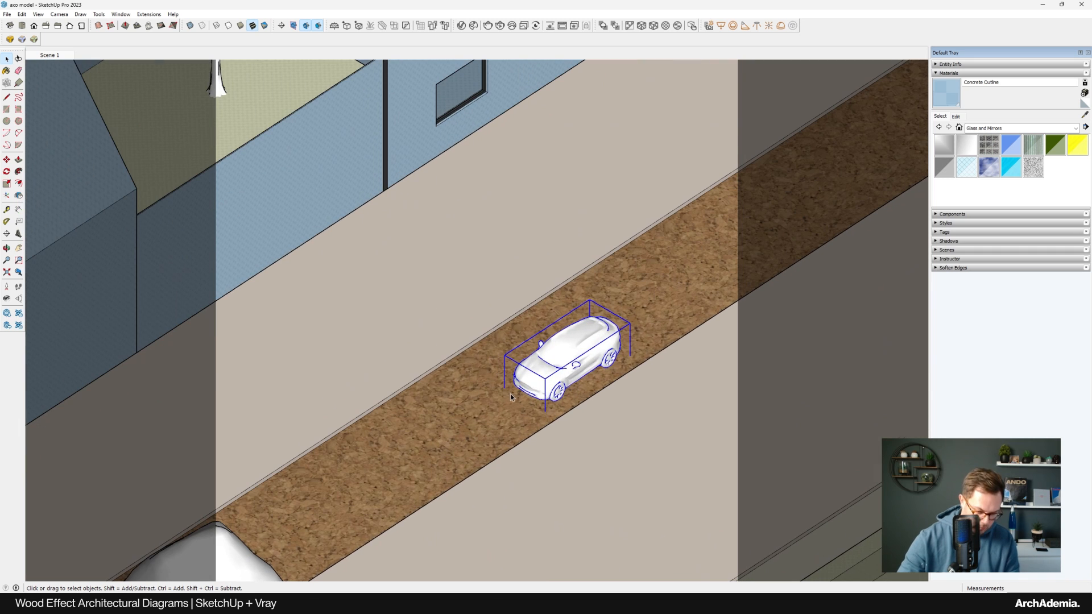
{"action": "key", "text": "m"}
{"action": "left_click", "coordinate": [480, 407]}
{"action": "left_click", "coordinate": [7, 59]}
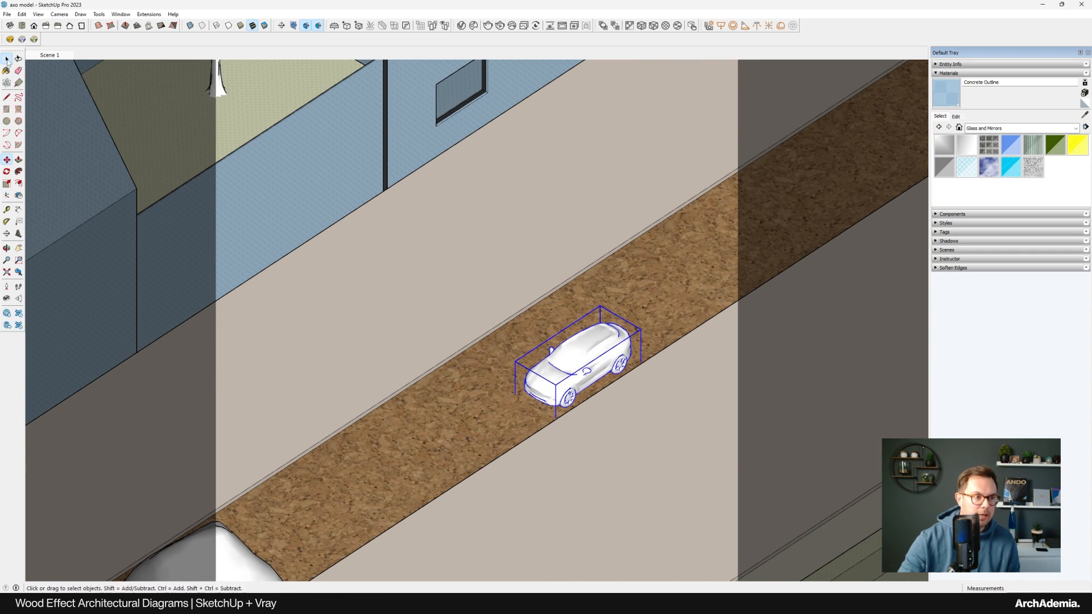
Nudge the car just before the far junction closer to the kerb on the blue building's side
{"action": "scroll", "coordinate": [682, 256], "scroll_direction": "down", "scroll_amount": 2}
{"action": "middle_click_drag", "start_coordinate": [864, 209], "coordinate": [421, 453], "text": "shift"}
{"action": "scroll", "coordinate": [709, 203], "scroll_direction": "up", "scroll_amount": 3}
{"action": "left_click", "coordinate": [712, 210]}
{"action": "scroll", "coordinate": [654, 236], "scroll_direction": "up", "scroll_amount": 2}
{"action": "key", "text": "m"}
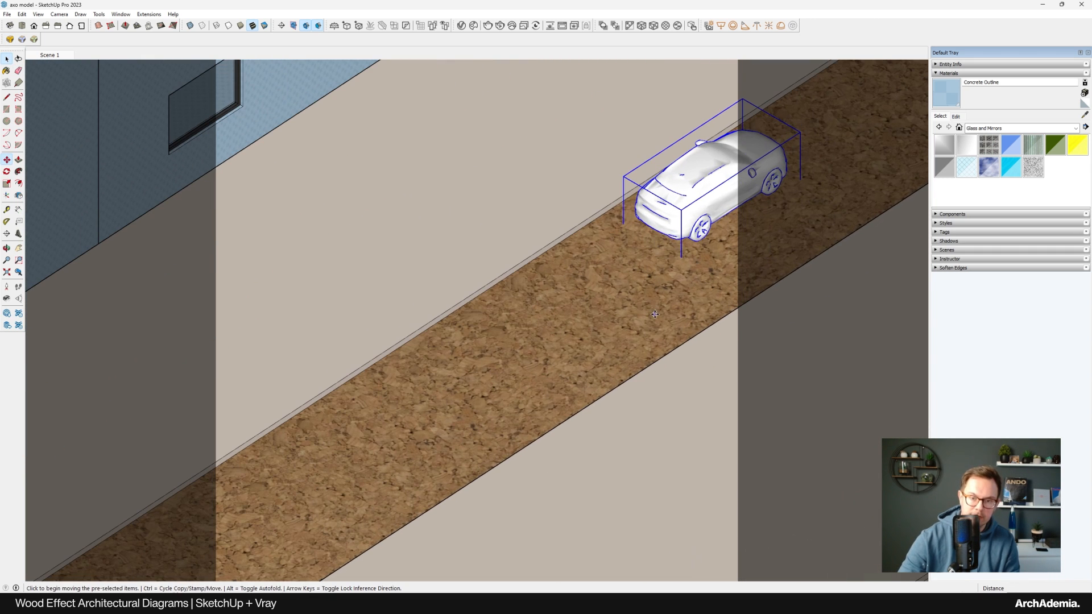
{"action": "left_click", "coordinate": [655, 312]}
{"action": "left_click", "coordinate": [646, 307]}
{"action": "left_click", "coordinate": [7, 59]}
{"action": "scroll", "coordinate": [648, 324], "scroll_direction": "down", "scroll_amount": 6}
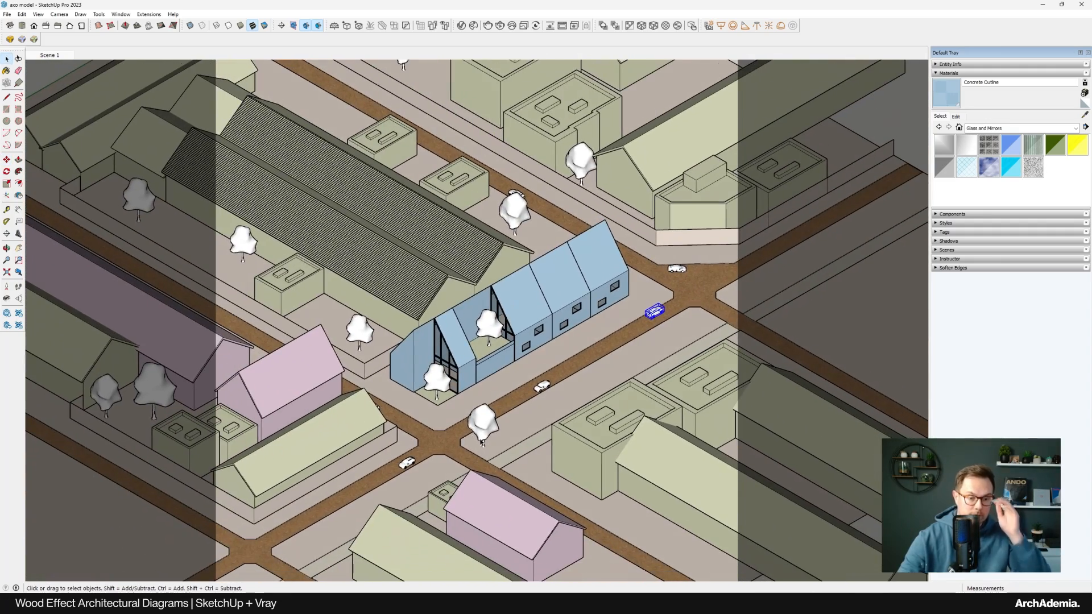
Move the car in the side street about 8.9 m along its lane toward the near junction
{"action": "scroll", "coordinate": [382, 417], "scroll_direction": "up", "scroll_amount": 6}
{"action": "middle_click_drag", "start_coordinate": [383, 416], "coordinate": [309, 437]}
{"action": "key", "text": "m"}
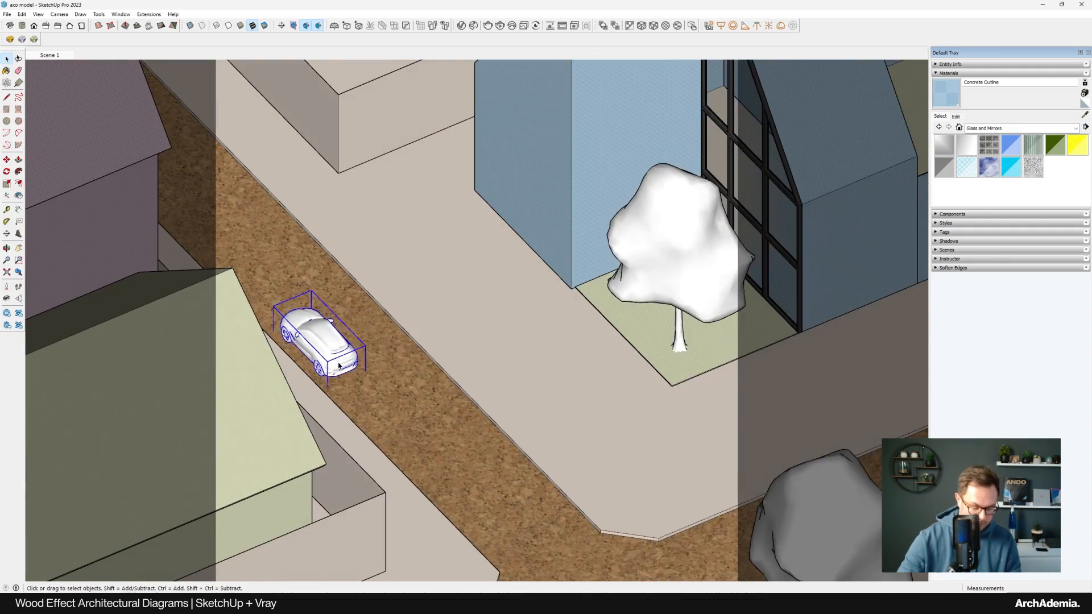
{"action": "scroll", "coordinate": [318, 341], "scroll_direction": "down", "scroll_amount": 3}
{"action": "left_click", "coordinate": [327, 344]}
{"action": "left_click", "coordinate": [440, 454]}
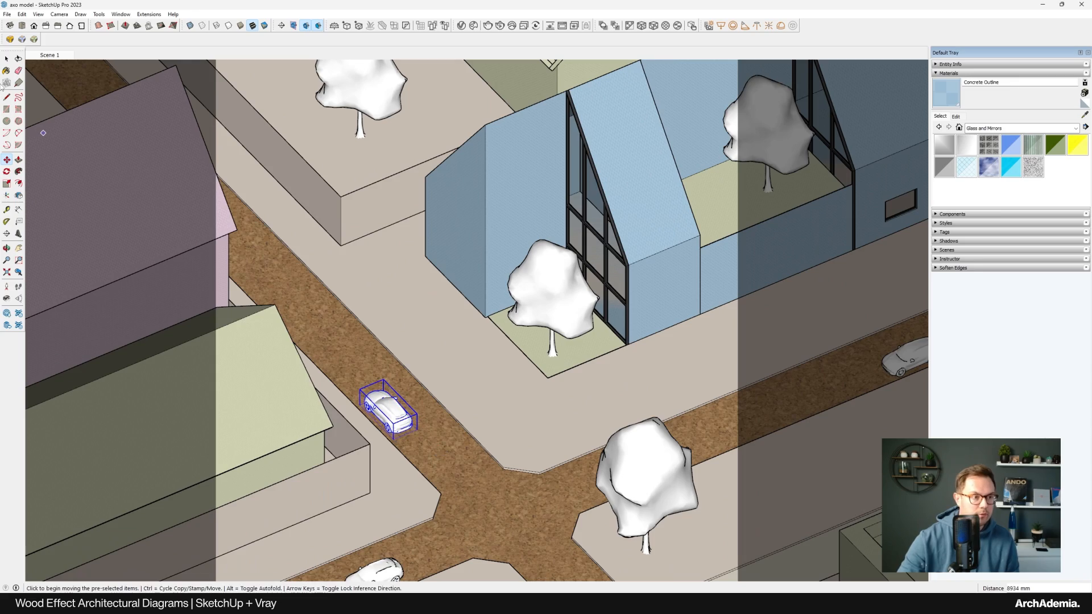
{"action": "left_click", "coordinate": [7, 59]}
Move the car below the near junction farther down the road, away from the crossing
{"action": "scroll", "coordinate": [392, 418], "scroll_direction": "down", "scroll_amount": 4}
{"action": "scroll", "coordinate": [446, 516], "scroll_direction": "down", "scroll_amount": 4}
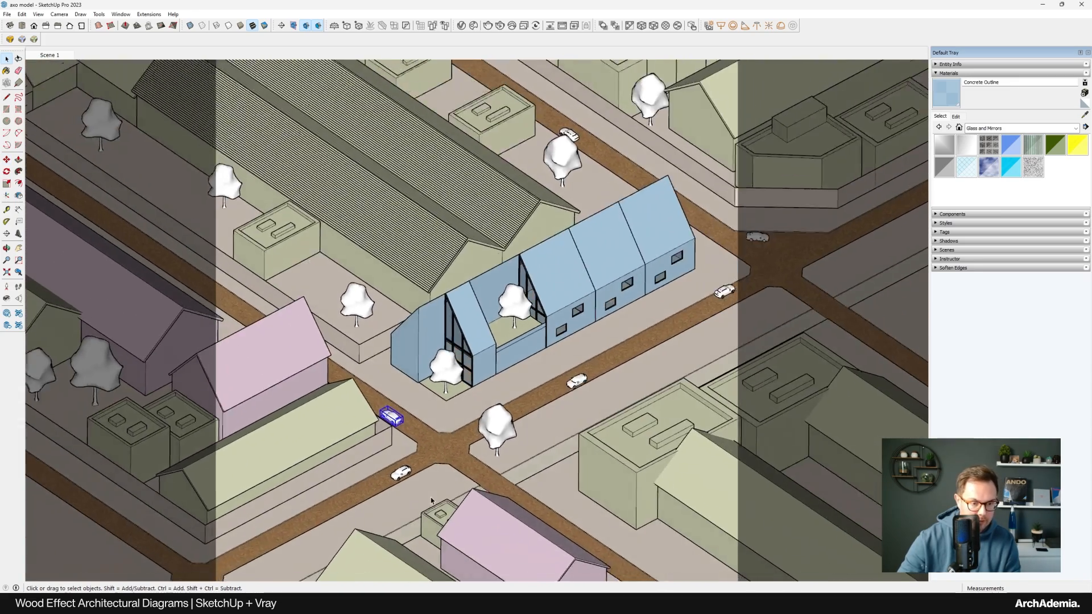
{"action": "left_click", "coordinate": [407, 462]}
{"action": "key", "text": "m"}
{"action": "left_click", "coordinate": [432, 445]}
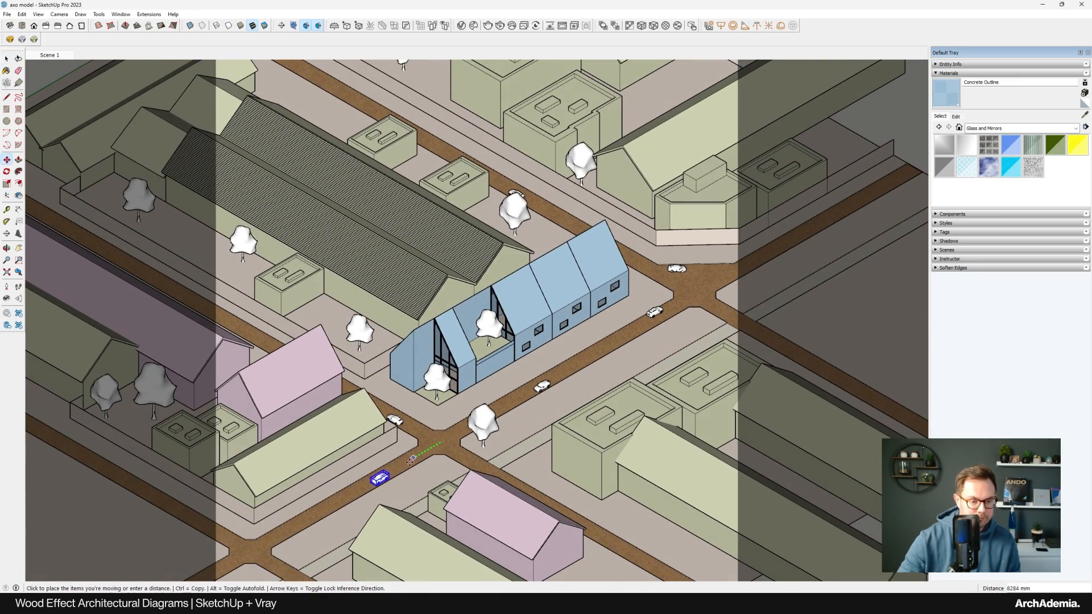
{"action": "left_click", "coordinate": [379, 475]}
{"action": "left_click", "coordinate": [7, 59]}
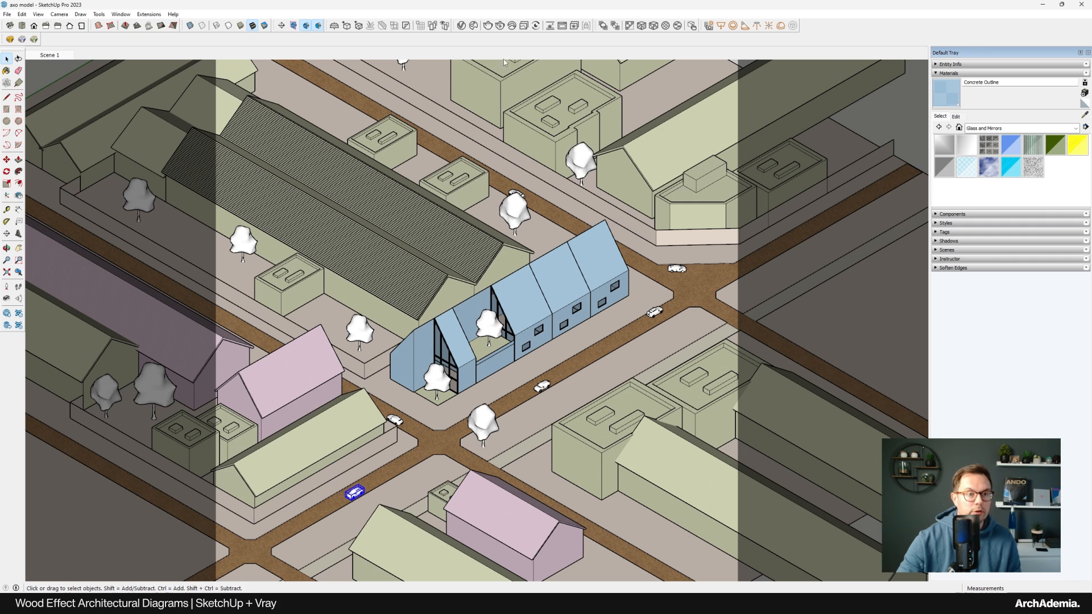
Start a V-Ray test render of the scene with the placed cars and trees
{"action": "left_click", "coordinate": [488, 26]}
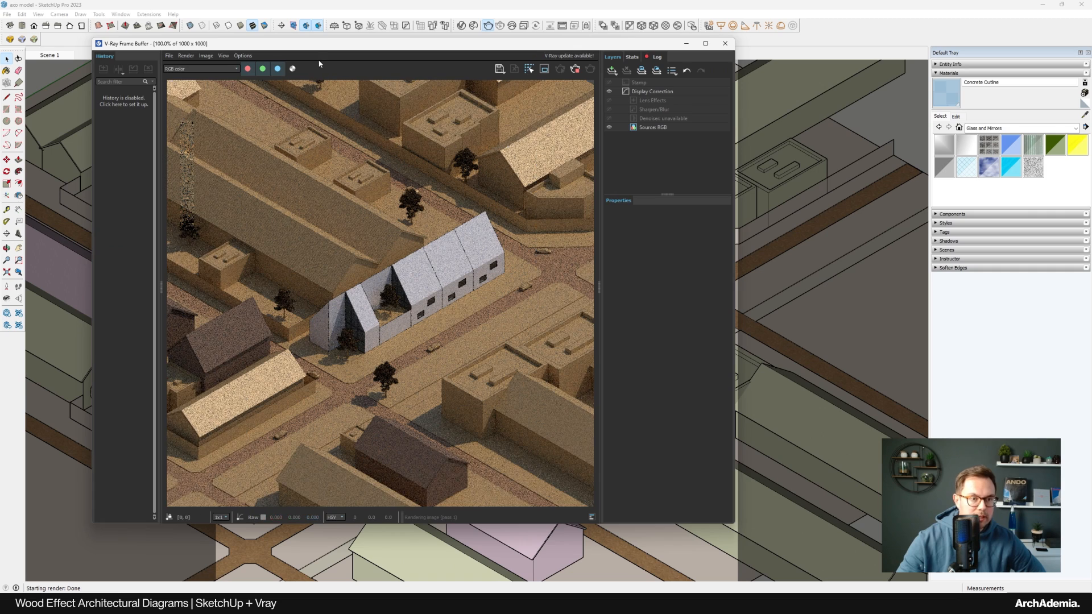
Examine the trees, cars, junction and glazed gables of the main building closely in the test render
{"action": "left_click_drag", "start_coordinate": [319, 50], "coordinate": [427, 51]}
{"action": "scroll", "coordinate": [548, 398], "scroll_direction": "up", "scroll_amount": 2}
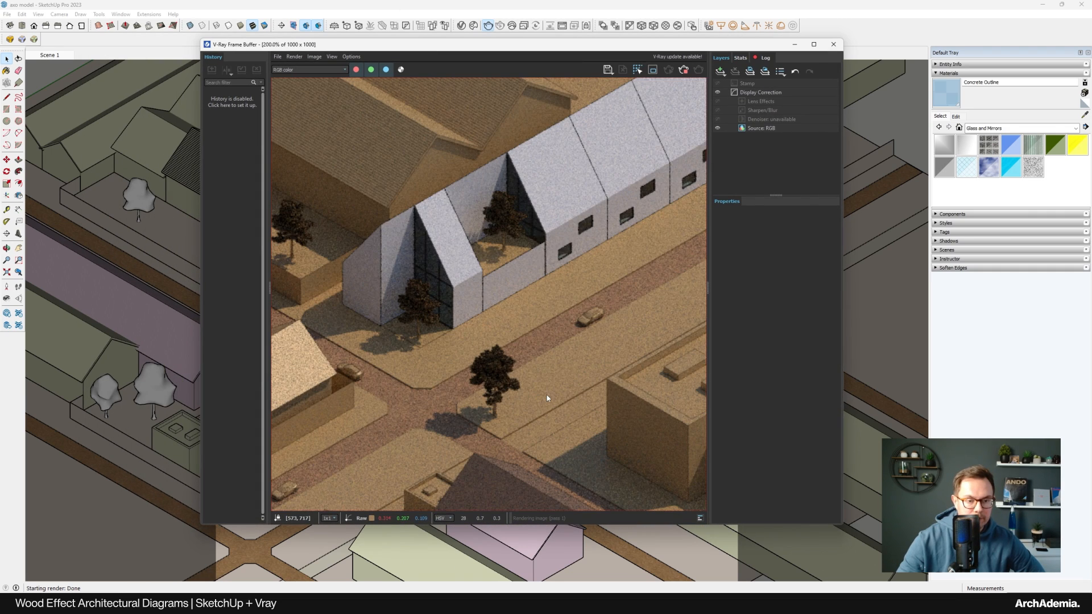
{"action": "scroll", "coordinate": [456, 380], "scroll_direction": "up", "scroll_amount": 2}
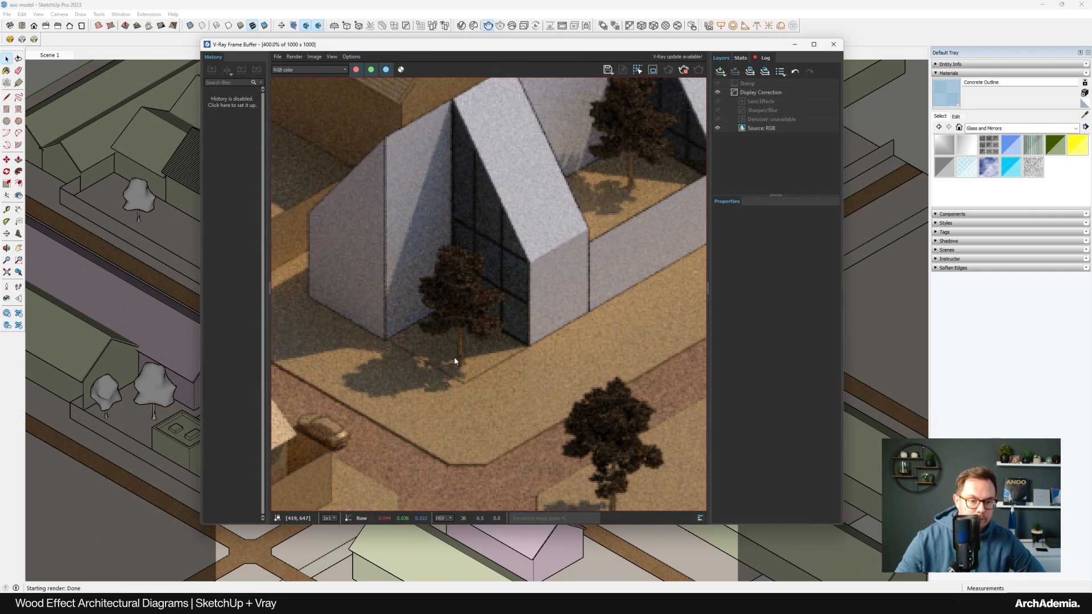
{"action": "scroll", "coordinate": [454, 356], "scroll_direction": "down", "scroll_amount": 4}
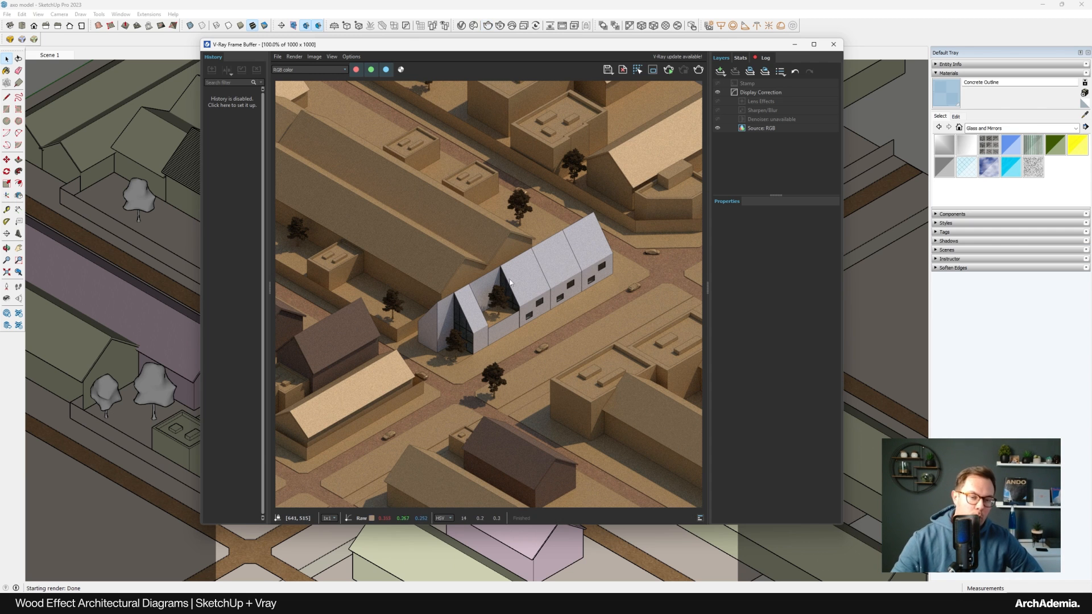
{"action": "scroll", "coordinate": [489, 389], "scroll_direction": "up", "scroll_amount": 4}
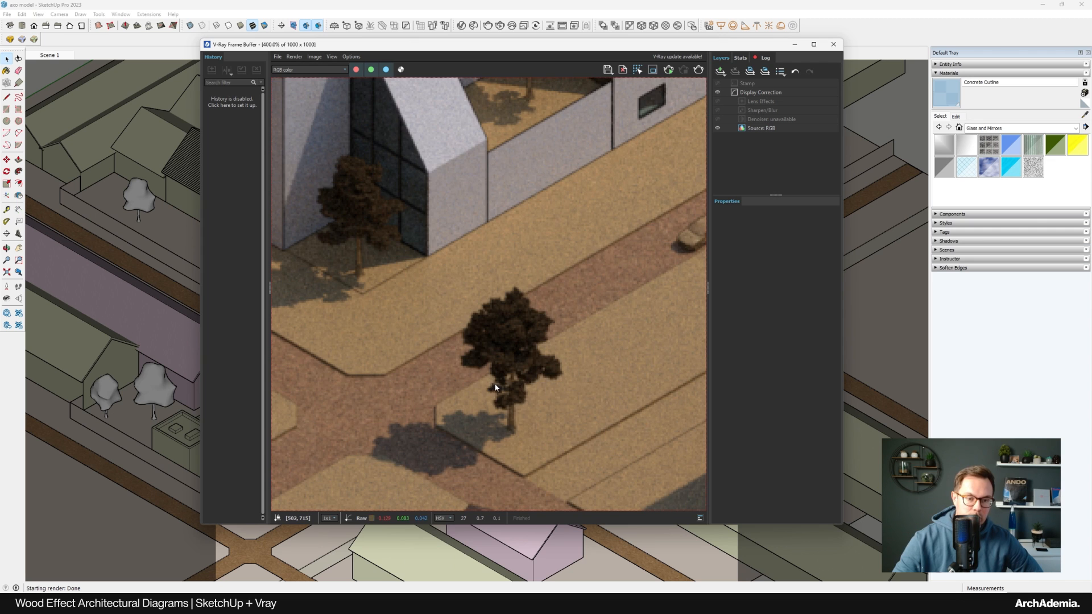
{"action": "scroll", "coordinate": [495, 388], "scroll_direction": "down", "scroll_amount": 2}
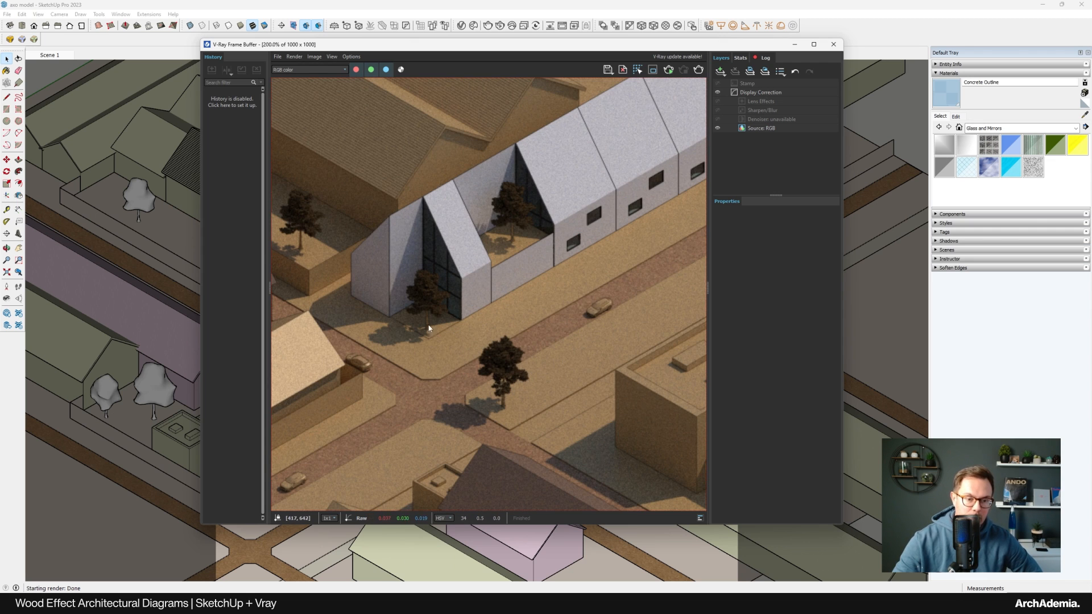
{"action": "scroll", "coordinate": [496, 351], "scroll_direction": "down", "scroll_amount": 2}
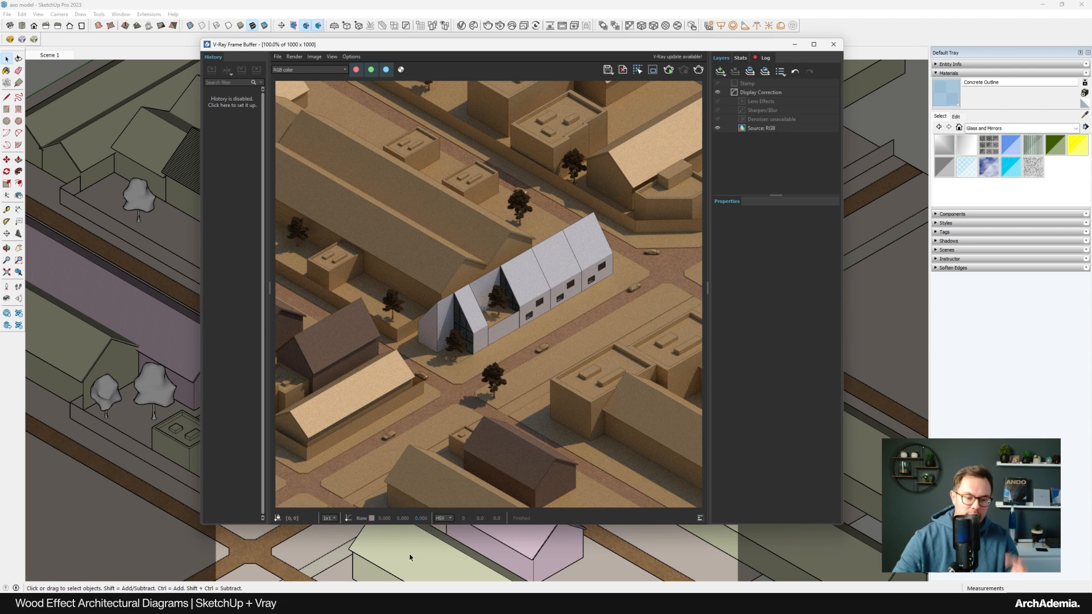
Compare the test render with the Instagram reference diagram in the browser and close the render window
{"action": "left_click", "coordinate": [401, 604]}
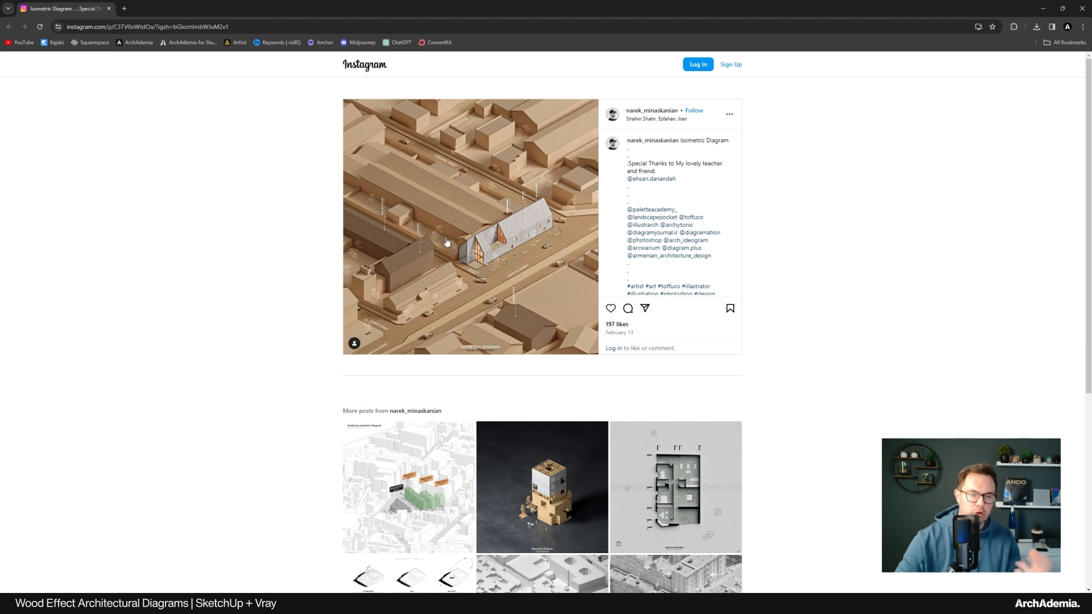
{"action": "left_click", "coordinate": [1044, 7]}
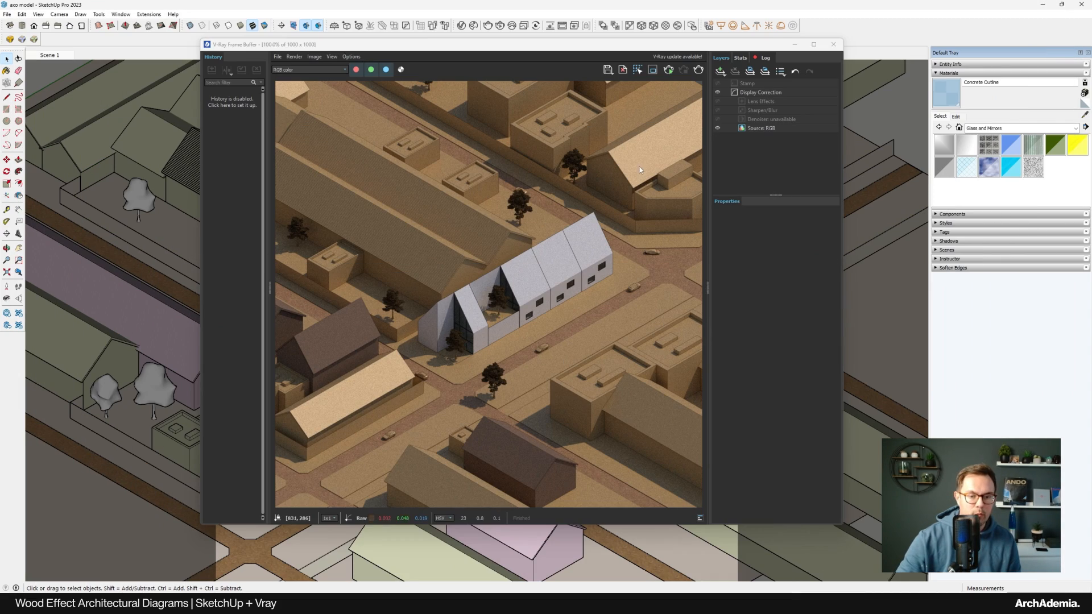
{"action": "left_click", "coordinate": [833, 44]}
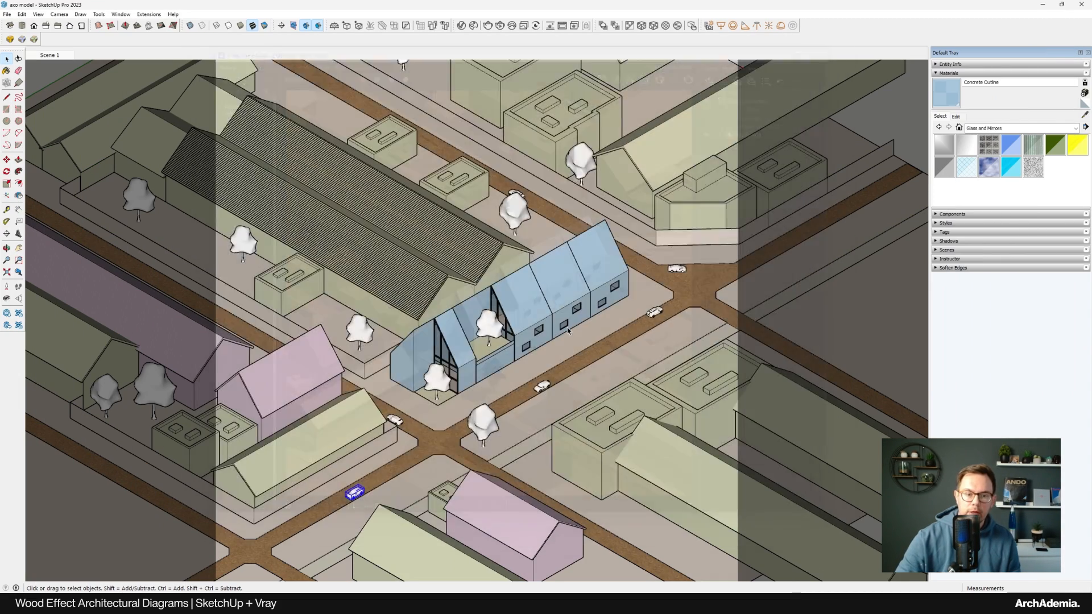
Place a small V-Ray sphere light on the courtyard ground of the blue building, beside the tree
{"action": "scroll", "coordinate": [534, 317], "scroll_direction": "up", "scroll_amount": 10}
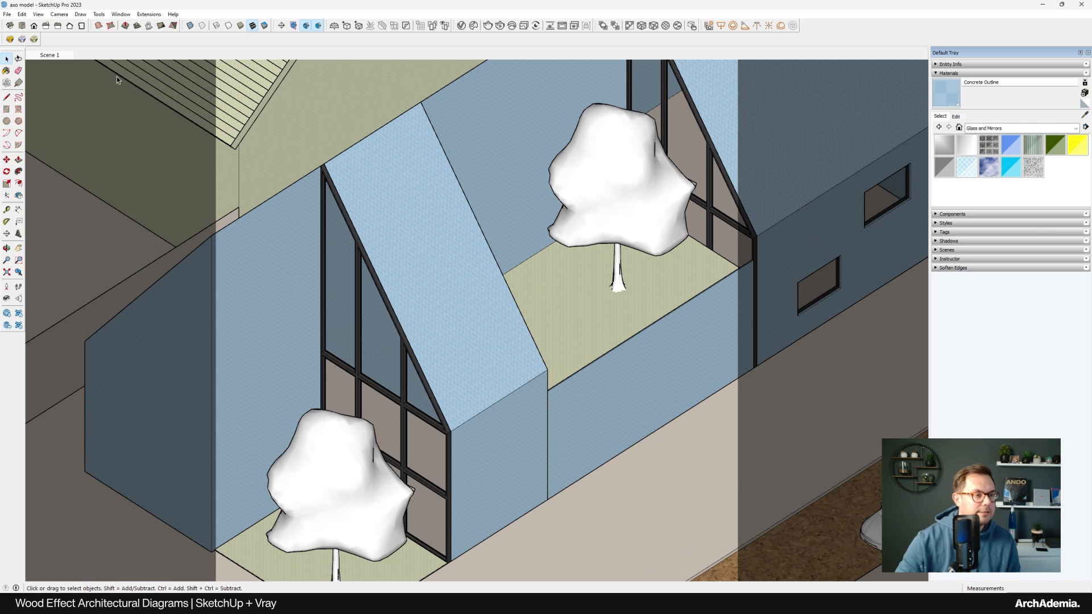
{"action": "left_click", "coordinate": [733, 30]}
{"action": "left_click", "coordinate": [566, 301]}
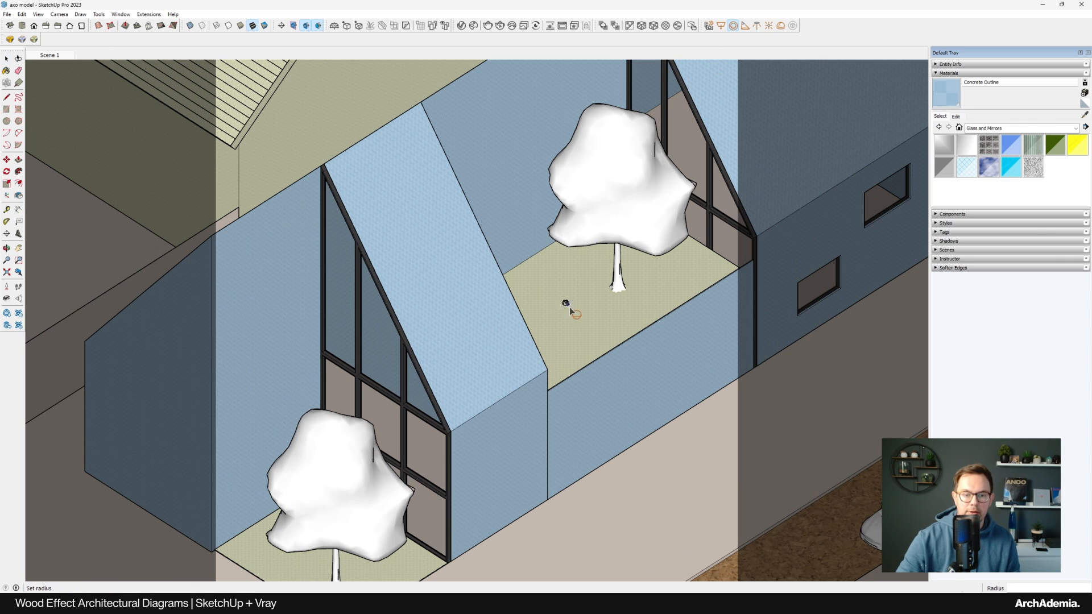
{"action": "left_click", "coordinate": [576, 319]}
{"action": "key", "text": "space"}
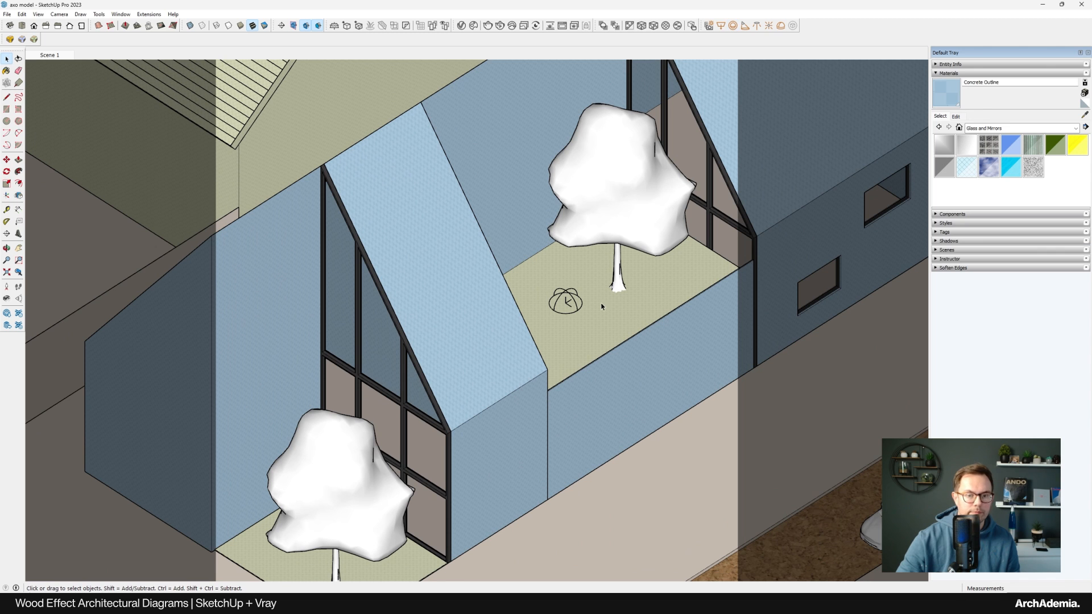
Move the sphere light about 10.9 m from the courtyard to inside the glazed front gable
{"action": "left_click", "coordinate": [573, 303]}
{"action": "scroll", "coordinate": [572, 302], "scroll_direction": "down", "scroll_amount": 4}
{"action": "scroll", "coordinate": [568, 299], "scroll_direction": "up", "scroll_amount": 2}
{"action": "key", "text": "m"}
{"action": "left_click", "coordinate": [663, 408]}
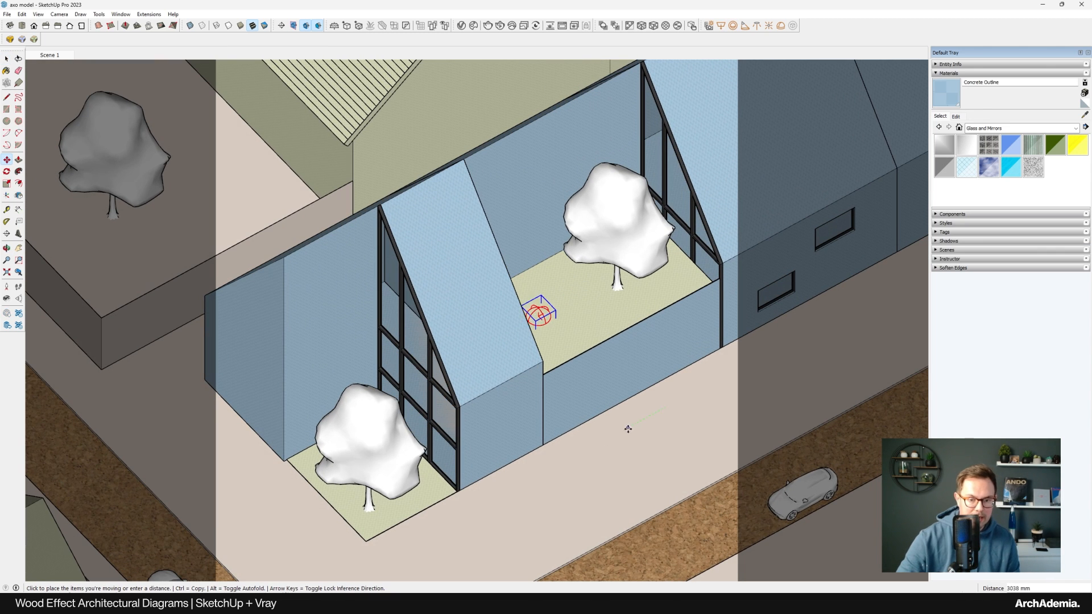
{"action": "left_click", "coordinate": [531, 479]}
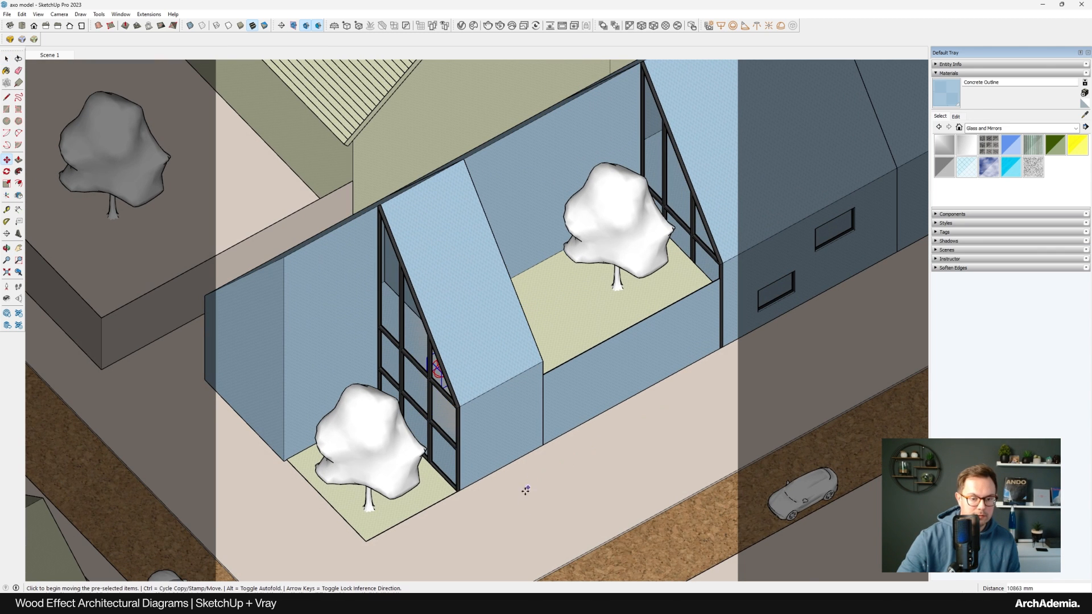
Copy the sphere light about 22.6 m along the building into the second glazed gable volume
{"action": "key", "text": "ctrl"}
{"action": "left_click", "coordinate": [514, 499]}
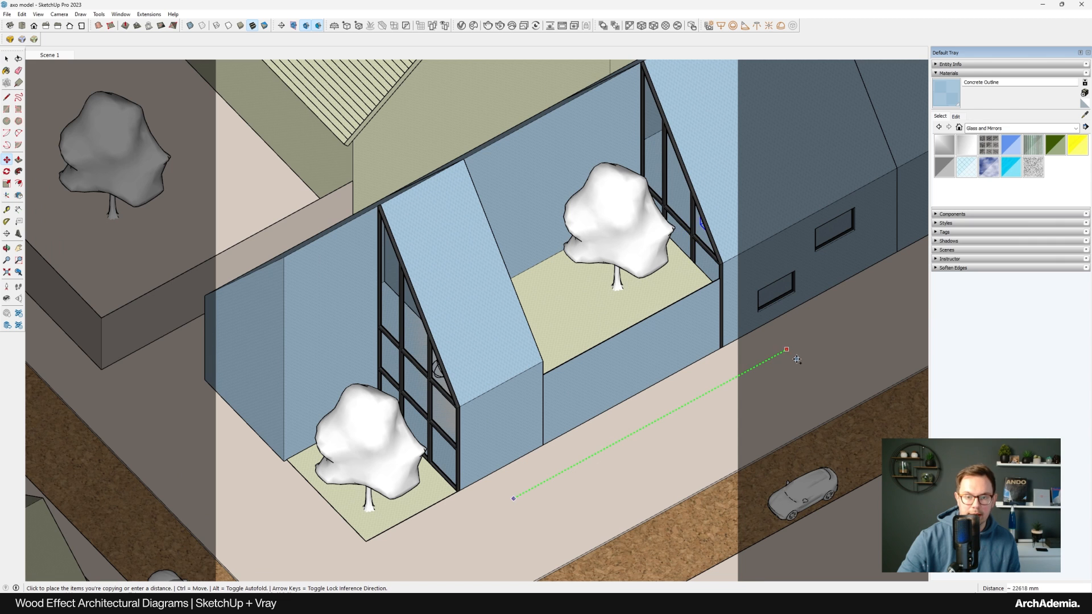
{"action": "left_click", "coordinate": [792, 358]}
{"action": "left_click", "coordinate": [7, 59]}
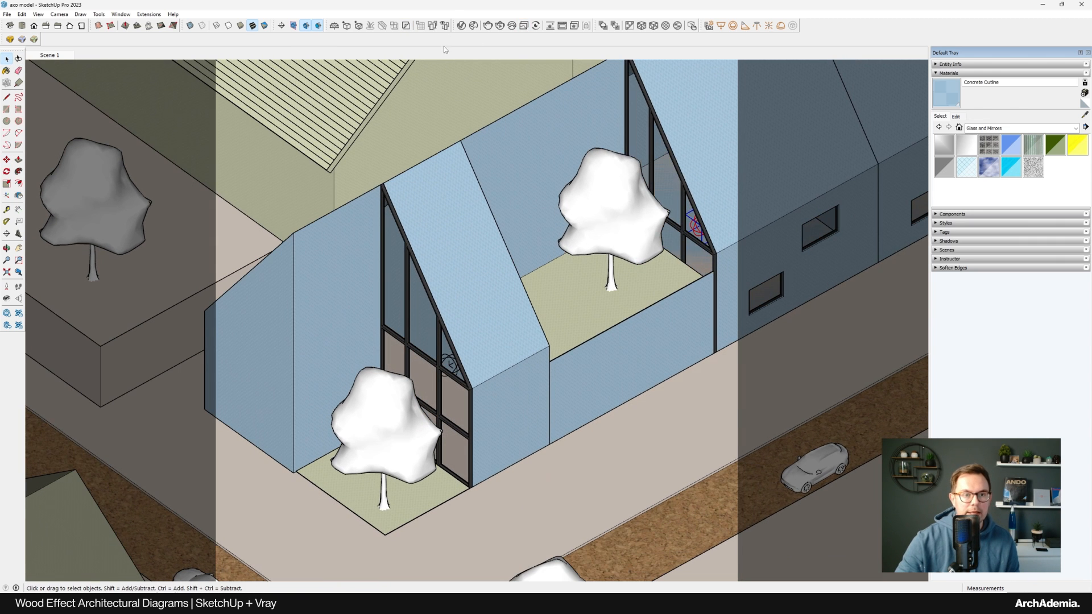
Set the sphere light's colour to a warm orange of about R 0.933, G 0.699, B 0.393 in the V-Ray Asset Editor
{"action": "left_click", "coordinate": [461, 25]}
{"action": "scroll", "coordinate": [722, 221], "scroll_direction": "down", "scroll_amount": 2}
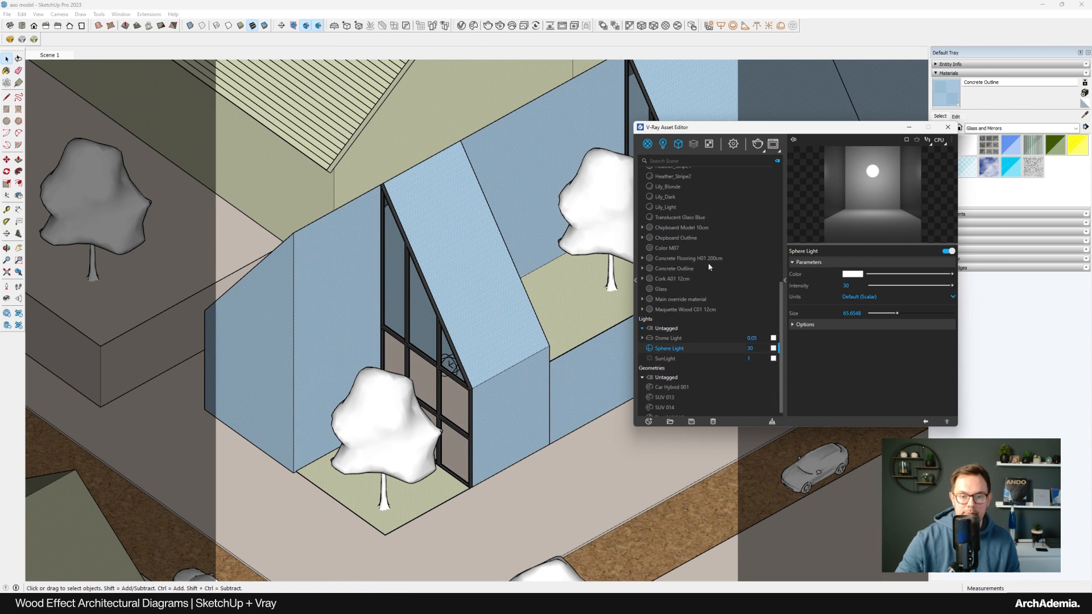
{"action": "left_click", "coordinate": [852, 273]}
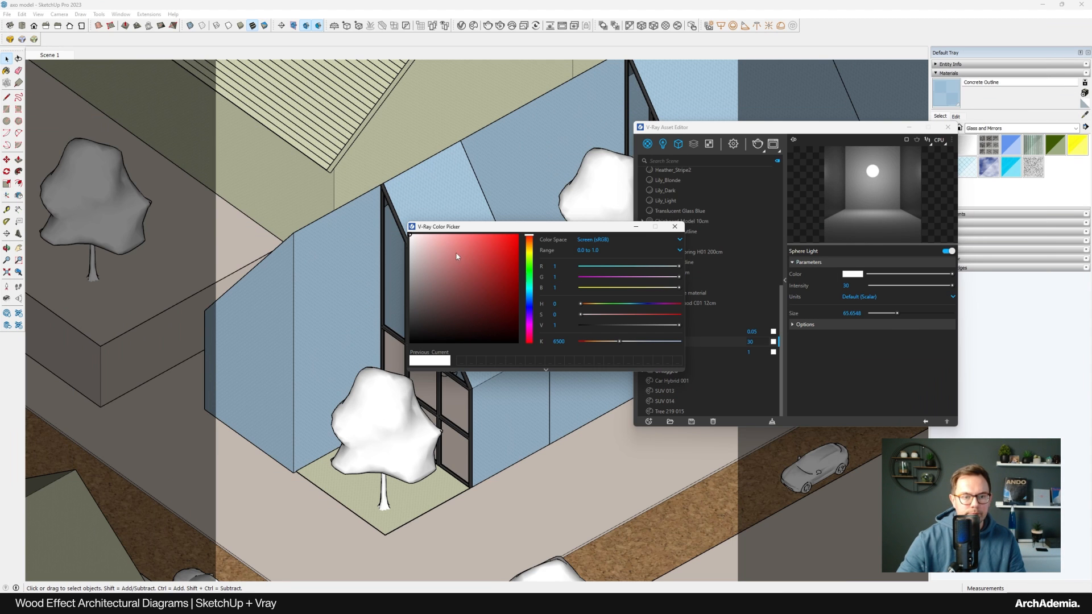
{"action": "left_click", "coordinate": [528, 247]}
{"action": "left_click", "coordinate": [473, 243]}
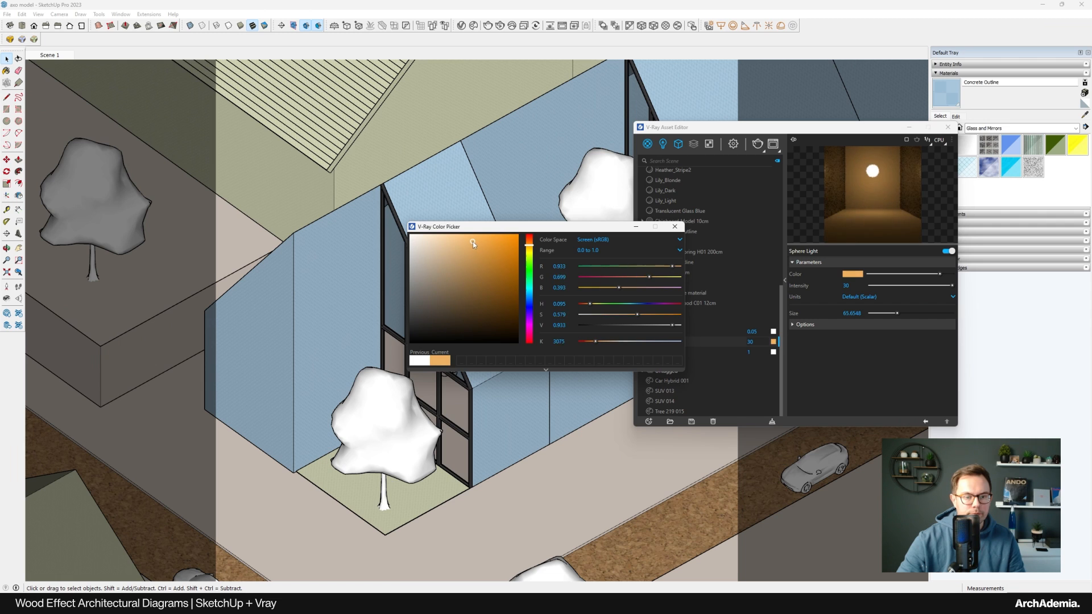
{"action": "left_click", "coordinate": [675, 228]}
Make the sphere light invisible and disable its Affect Specular and Affect Reflections options
{"action": "left_click", "coordinate": [802, 324]}
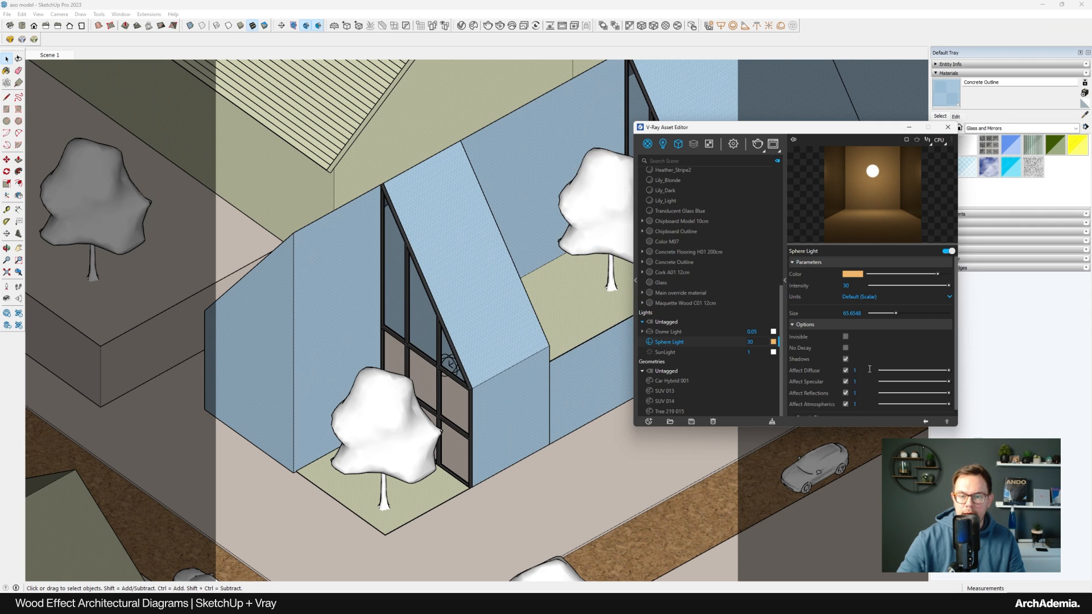
{"action": "scroll", "coordinate": [845, 331], "scroll_direction": "down", "scroll_amount": 1}
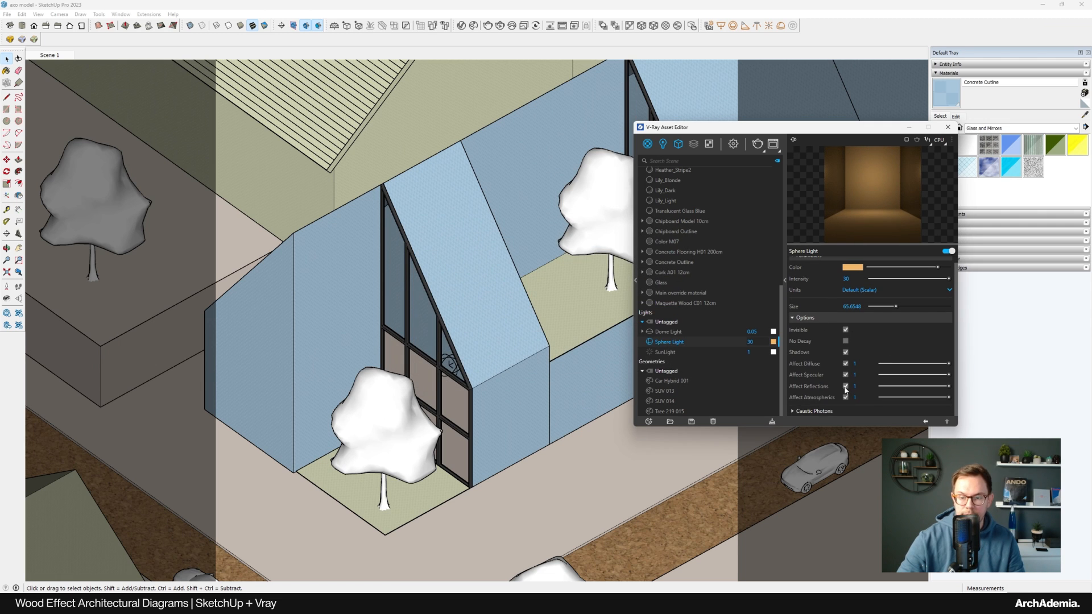
{"action": "left_click", "coordinate": [846, 375]}
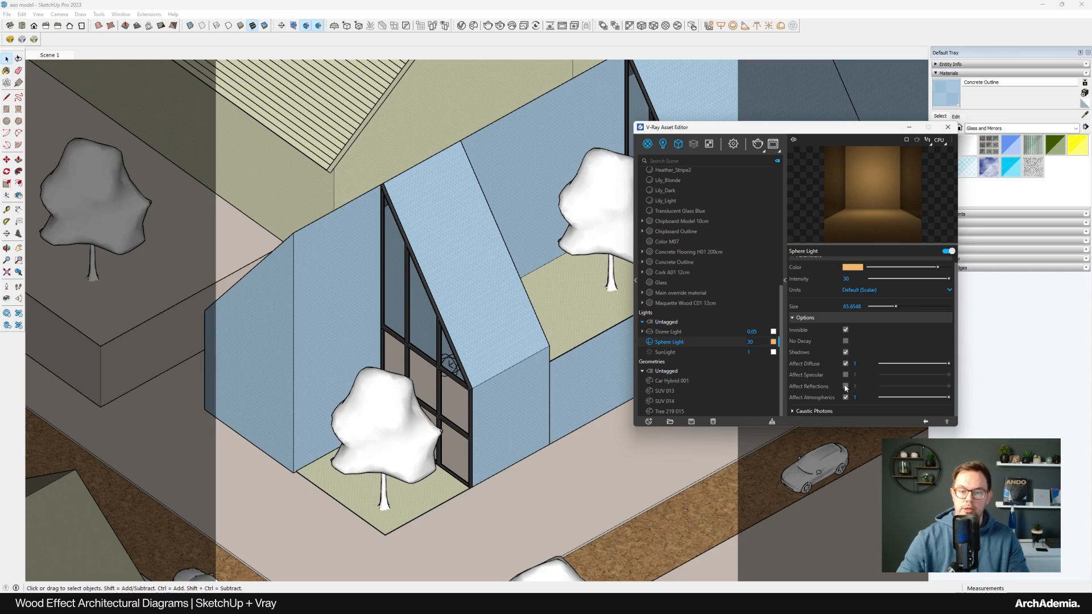
Set the sphere light's intensity to 100
{"action": "left_click_drag", "start_coordinate": [852, 280], "coordinate": [825, 282]}
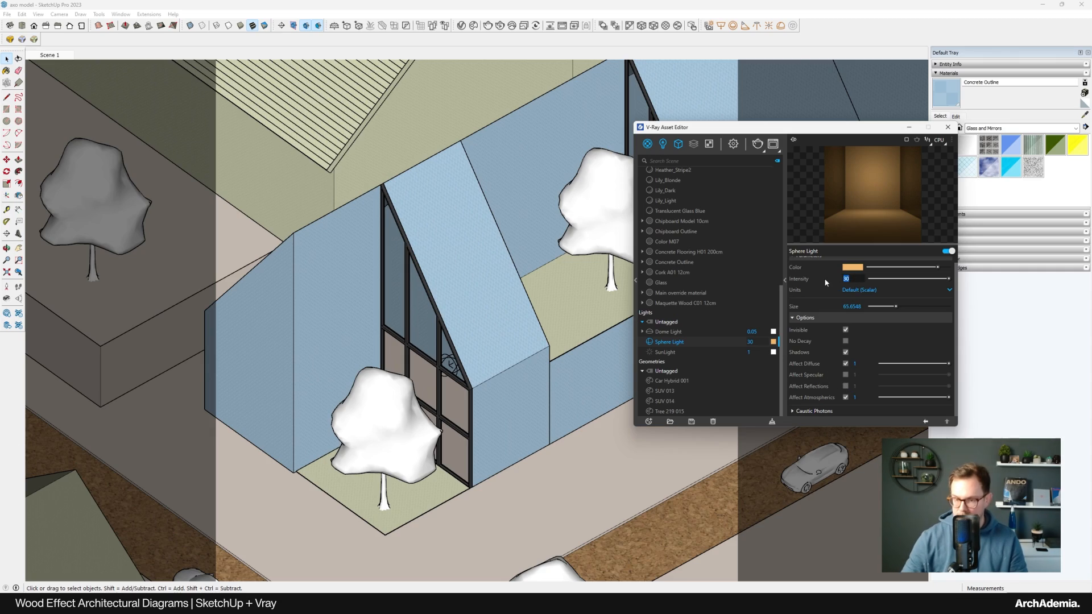
{"action": "type", "text": "100"}
{"action": "key", "text": "Return"}
Define a render region around the white building's front gables and courtyard, and render that region
{"action": "scroll", "coordinate": [449, 363], "scroll_direction": "down", "scroll_amount": 5}
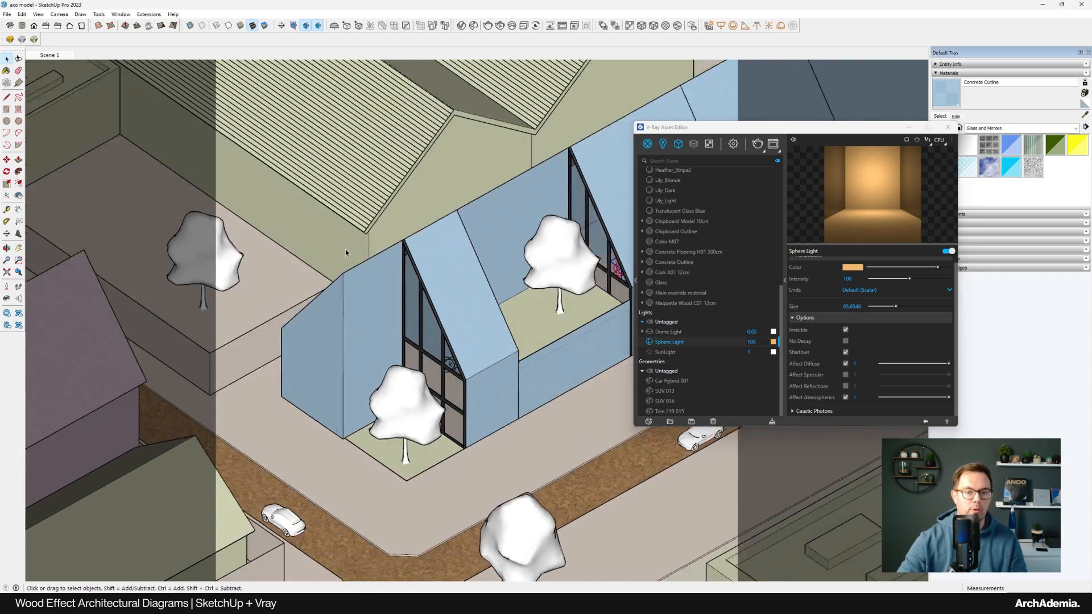
{"action": "scroll", "coordinate": [623, 302], "scroll_direction": "down", "scroll_amount": 5}
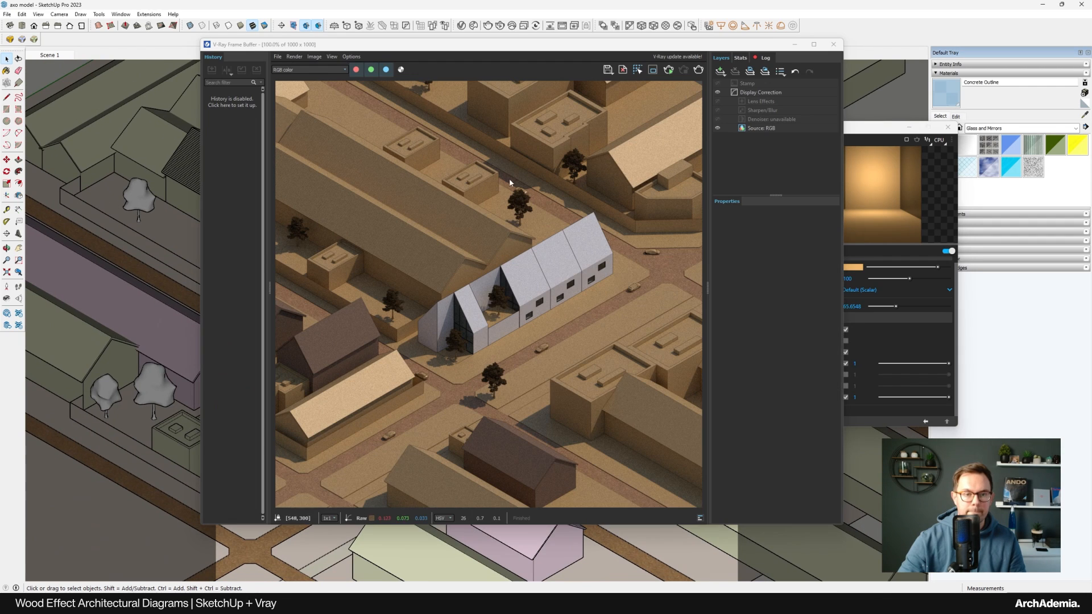
{"action": "left_click_drag", "start_coordinate": [500, 45], "coordinate": [330, 68]}
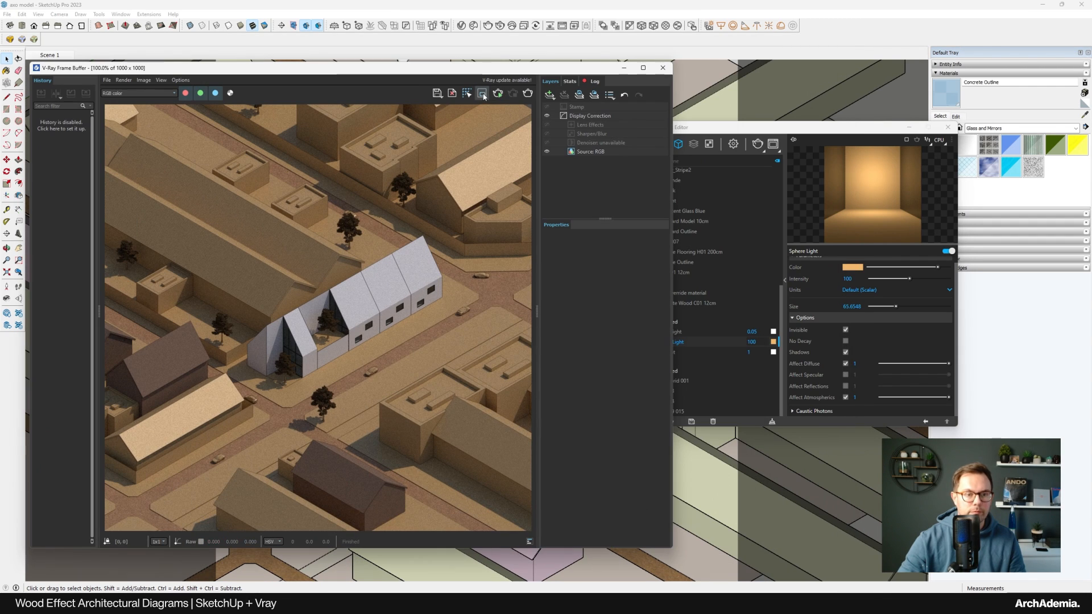
{"action": "left_click_drag", "start_coordinate": [245, 268], "coordinate": [385, 399]}
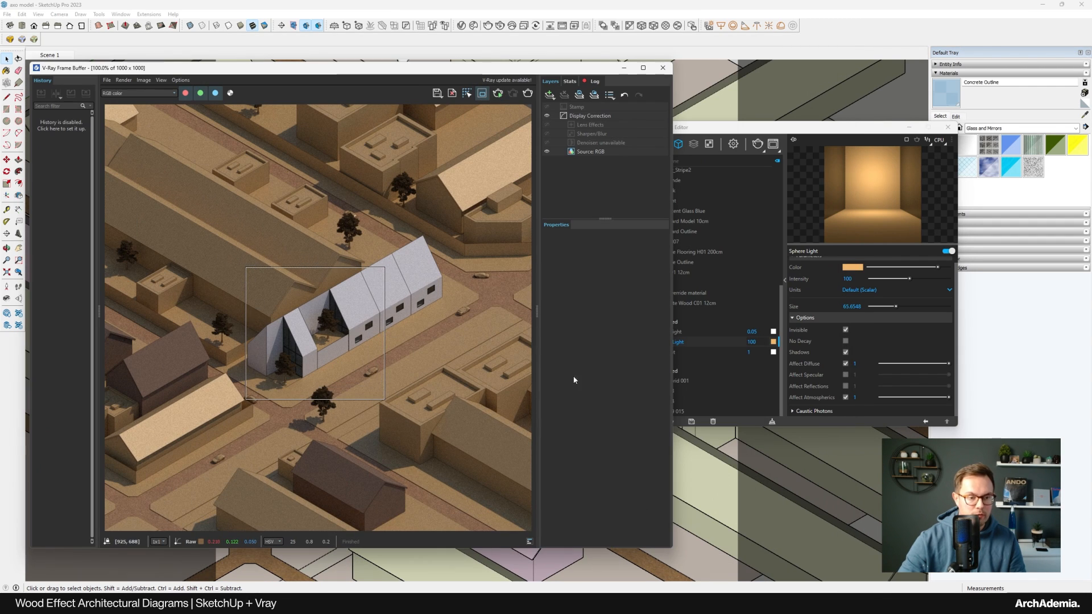
{"action": "left_click", "coordinate": [757, 144]}
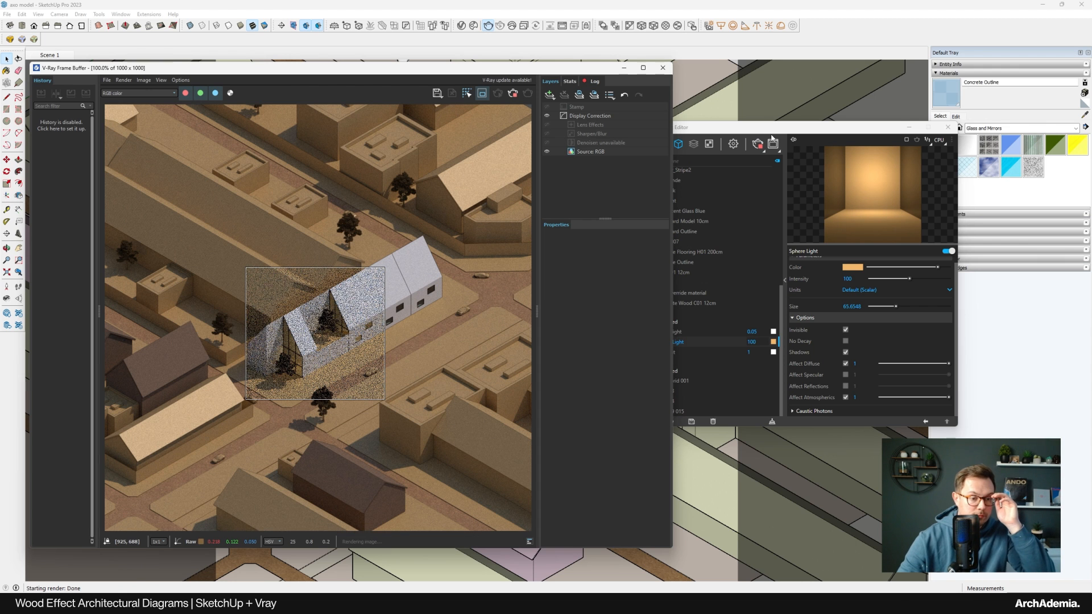
Examine the interior glow behind the glazed gables and windows in the region render
{"action": "scroll", "coordinate": [284, 365], "scroll_direction": "up", "scroll_amount": 1}
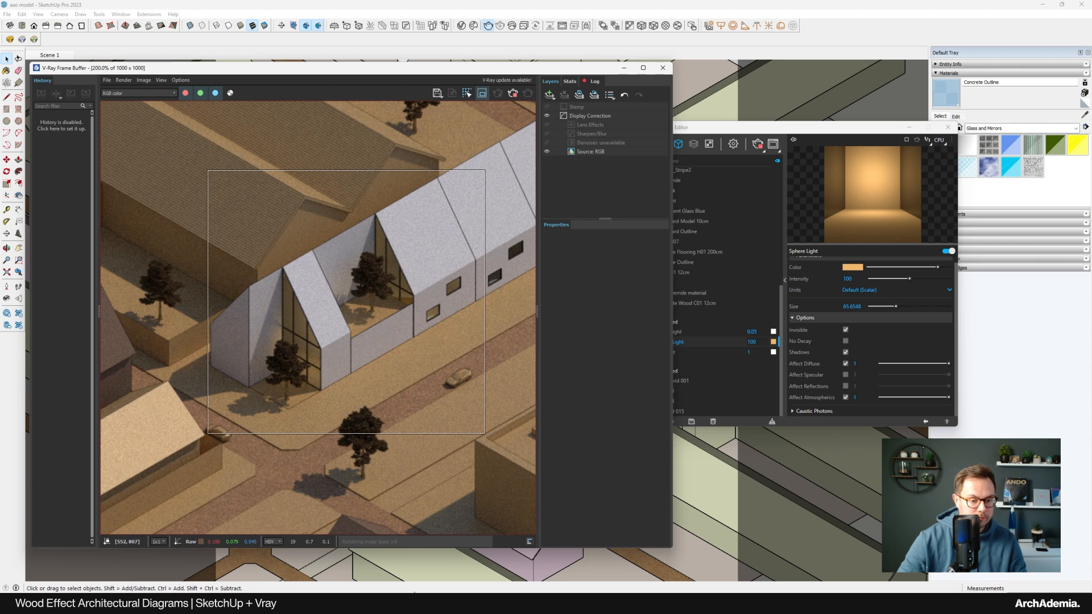
{"action": "left_click", "coordinate": [511, 603]}
{"action": "left_click", "coordinate": [512, 603]}
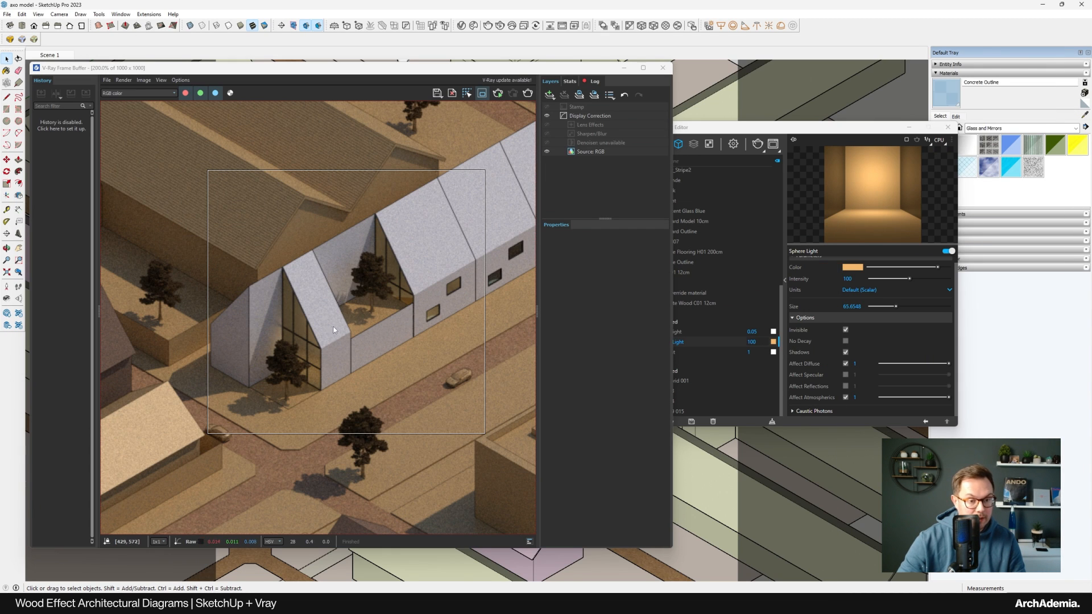
{"action": "scroll", "coordinate": [334, 330], "scroll_direction": "down", "scroll_amount": 1}
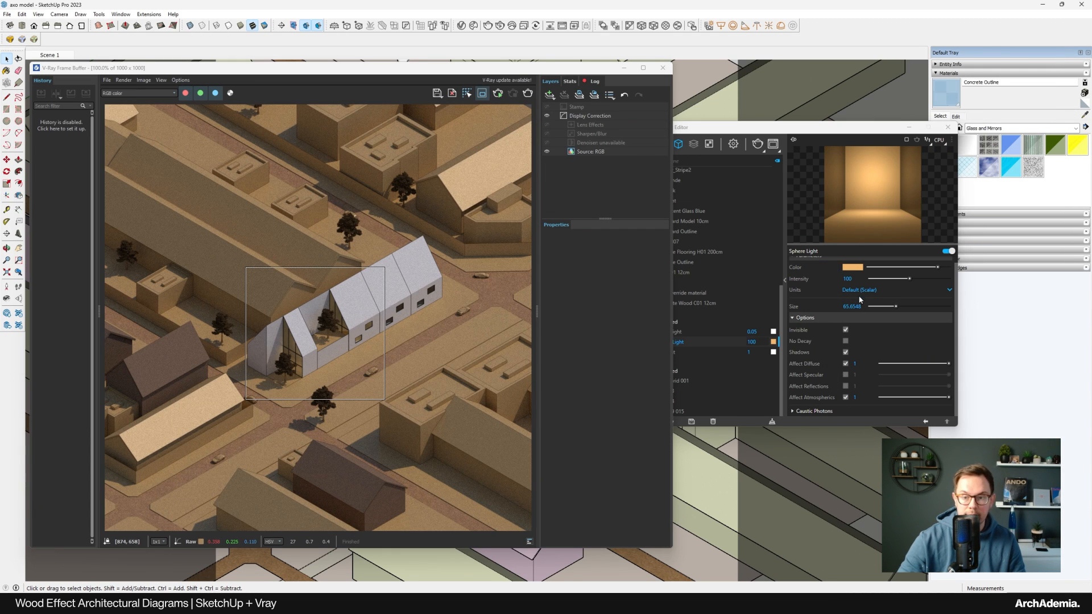
Set the sphere light's intensity to 200 and render the region again
{"action": "double_click", "coordinate": [850, 278]}
{"action": "type", "text": "200"}
{"action": "key", "text": "Return"}
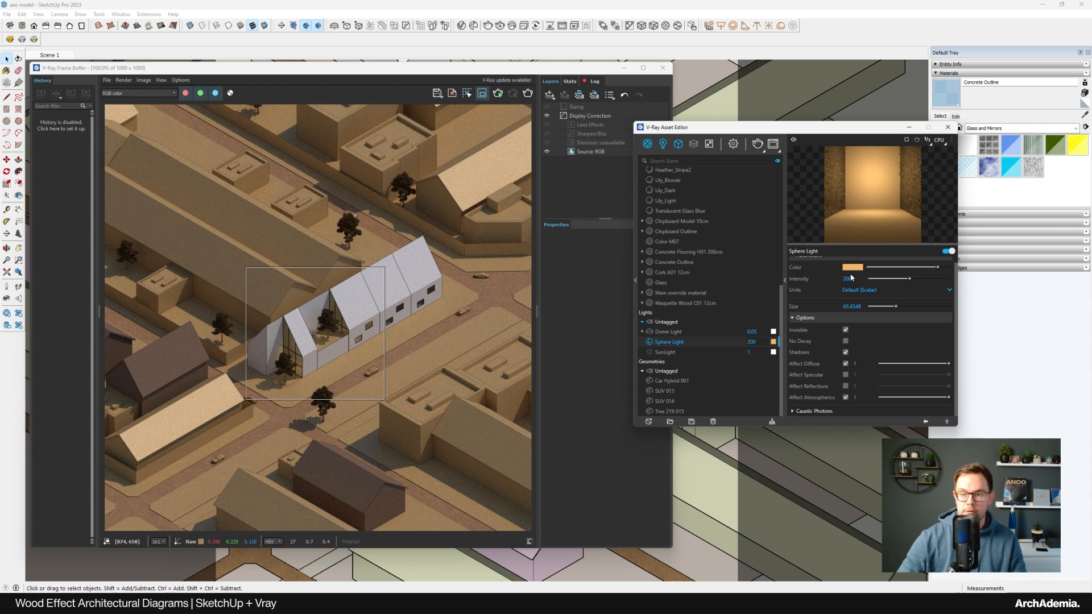
{"action": "left_click", "coordinate": [757, 144]}
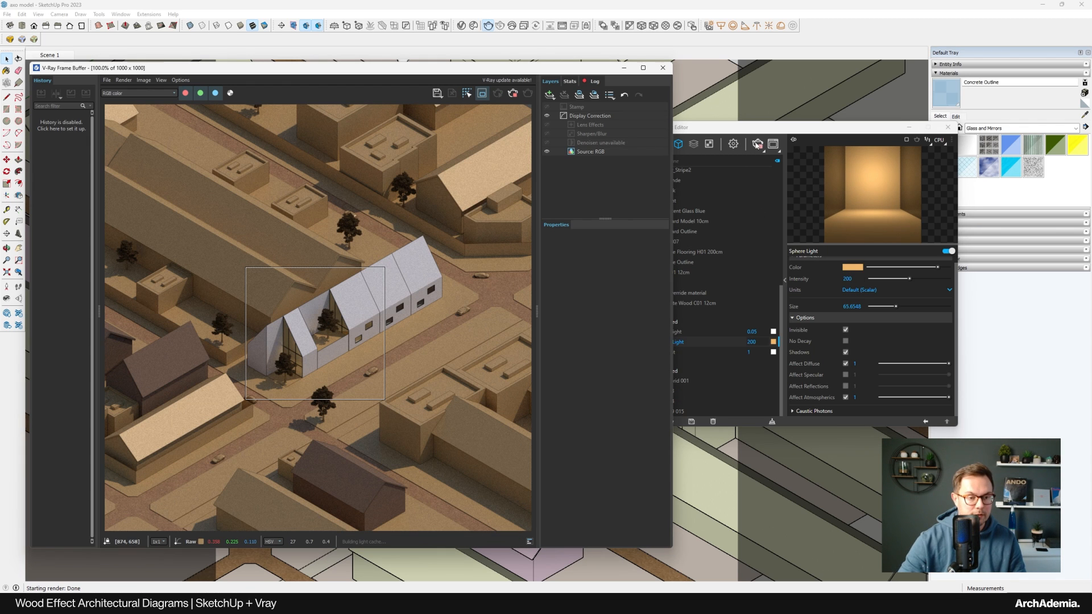
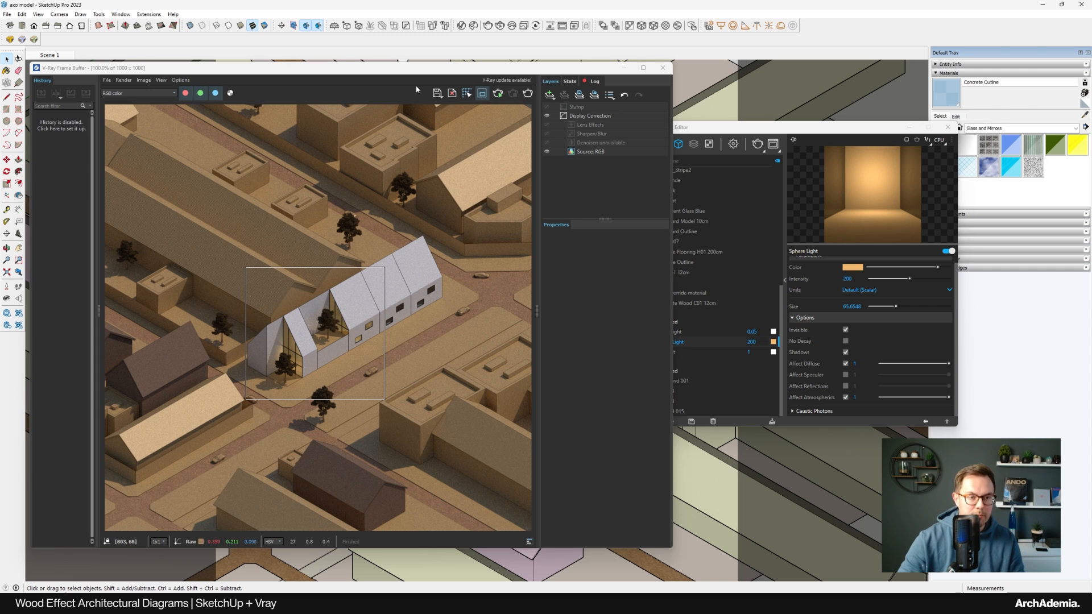
{"action": "left_click_drag", "start_coordinate": [373, 68], "coordinate": [426, 62]}
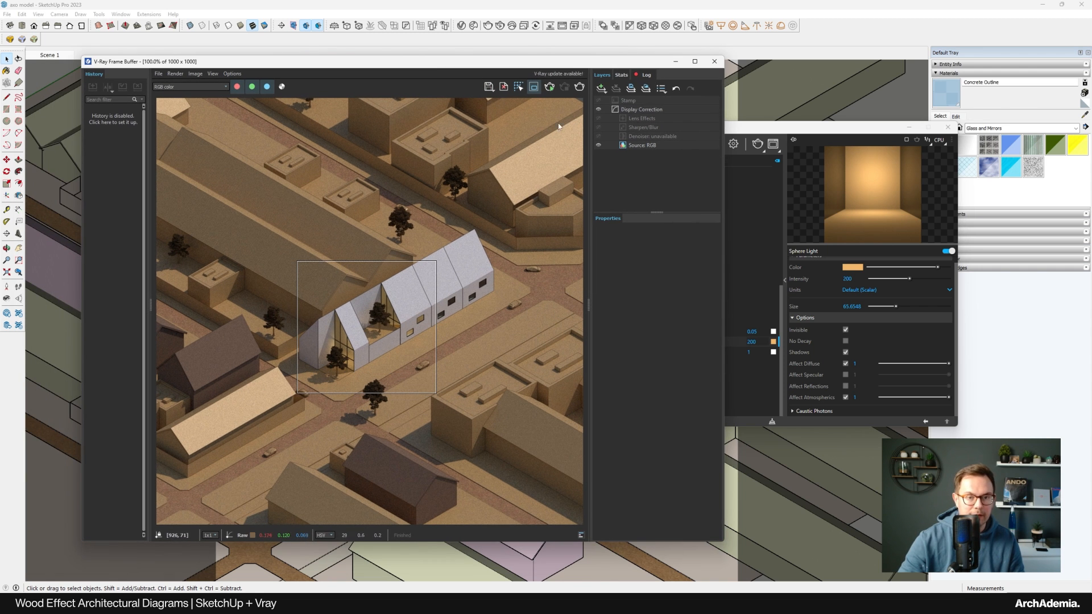
Close the render window, check the reference diagram in the browser, and examine the glazed gable building and its surroundings in the model
{"action": "left_click", "coordinate": [713, 61]}
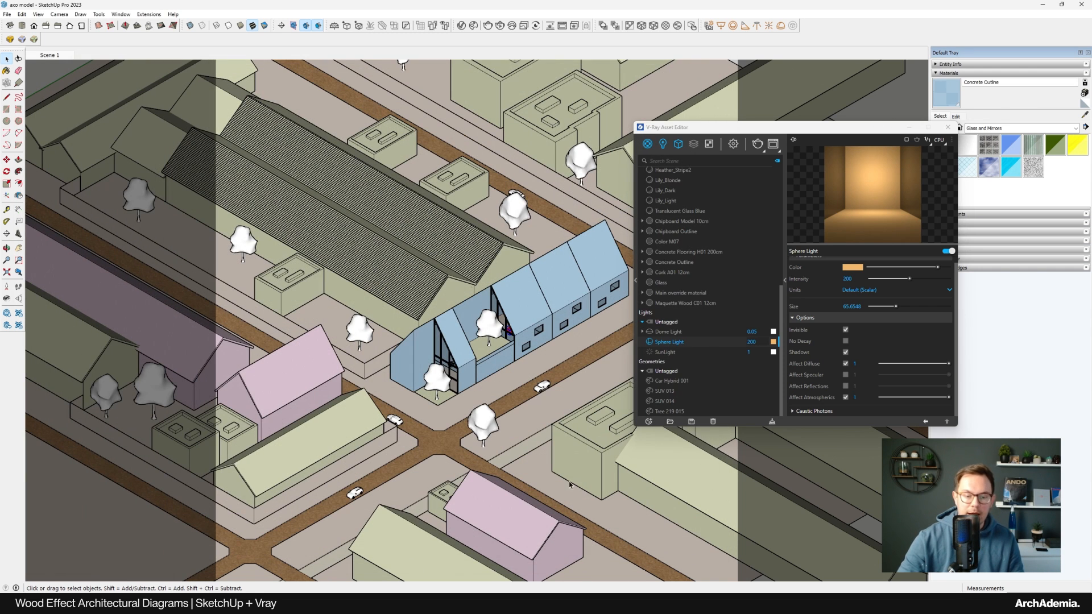
{"action": "key", "text": "alt+Tab"}
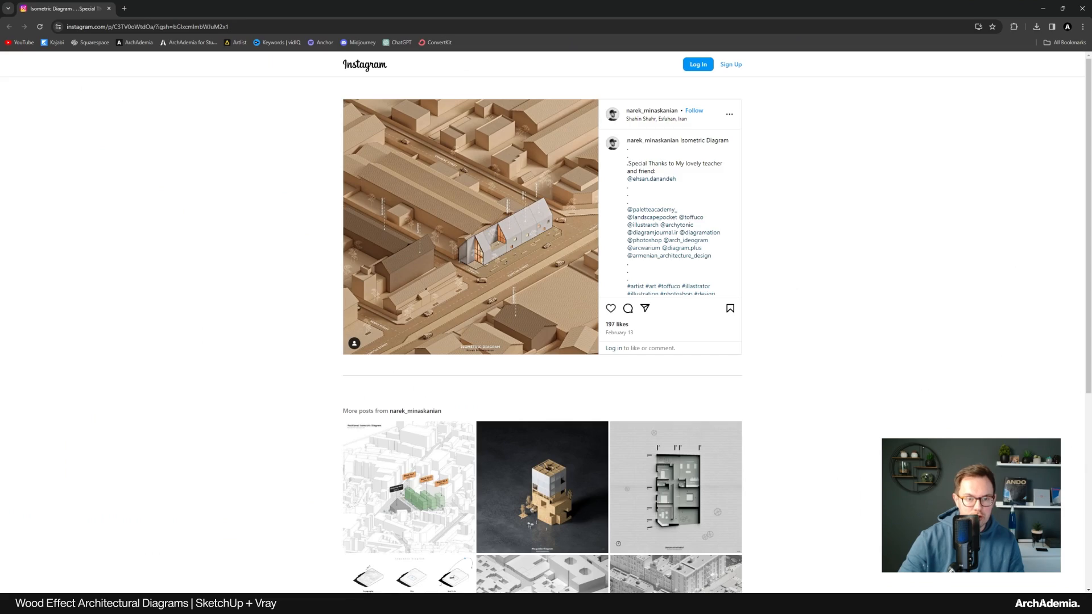
{"action": "key", "text": "alt+Tab"}
{"action": "scroll", "coordinate": [399, 374], "scroll_direction": "up", "scroll_amount": 5}
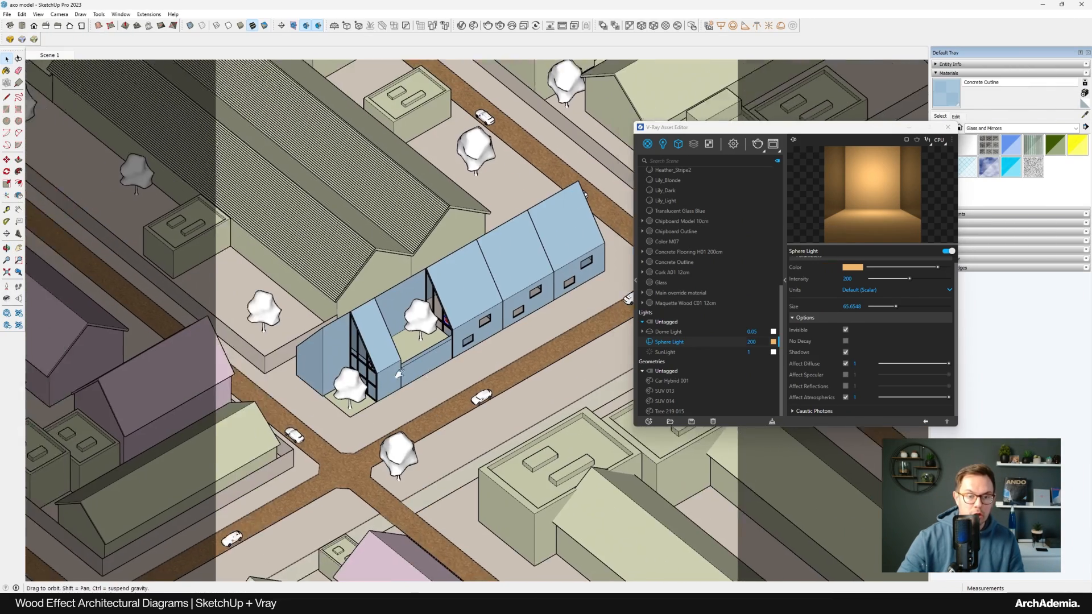
{"action": "scroll", "coordinate": [399, 373], "scroll_direction": "down", "scroll_amount": 5}
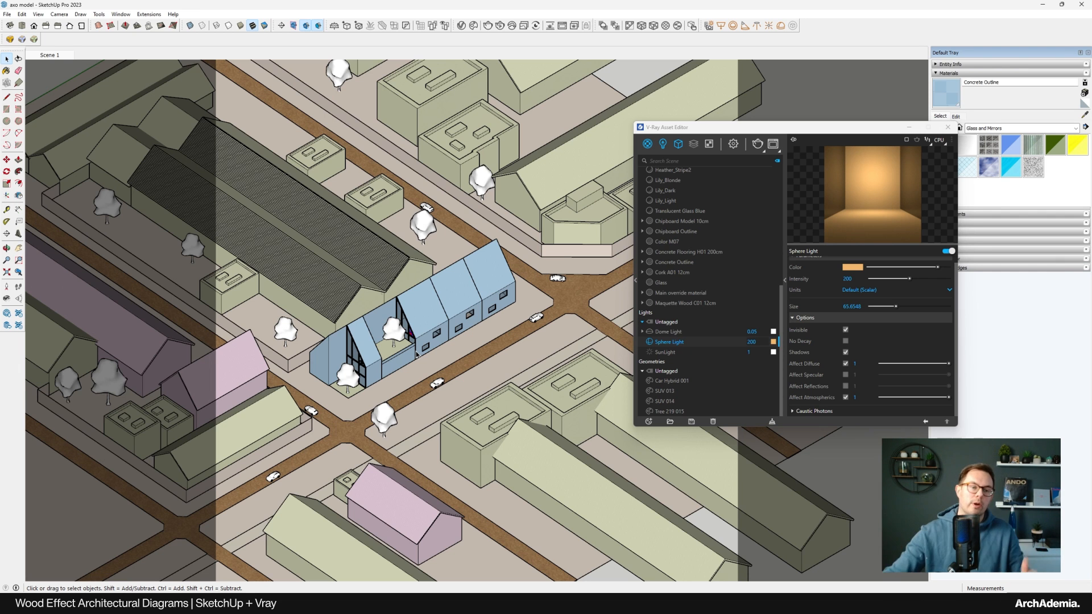
{"action": "scroll", "coordinate": [424, 361], "scroll_direction": "up", "scroll_amount": 3}
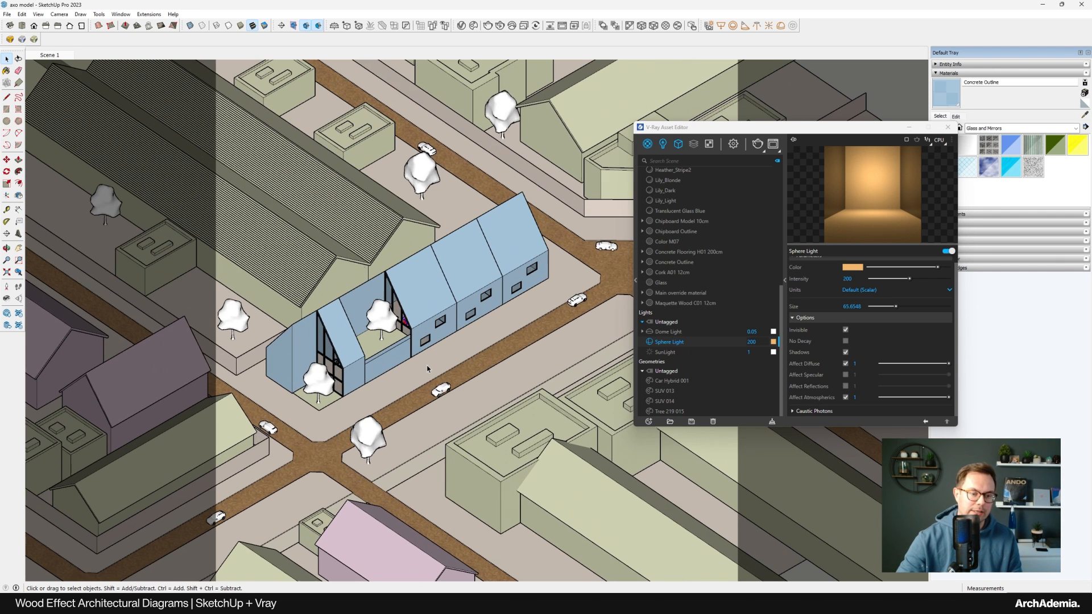
{"action": "scroll", "coordinate": [393, 375], "scroll_direction": "up", "scroll_amount": 4}
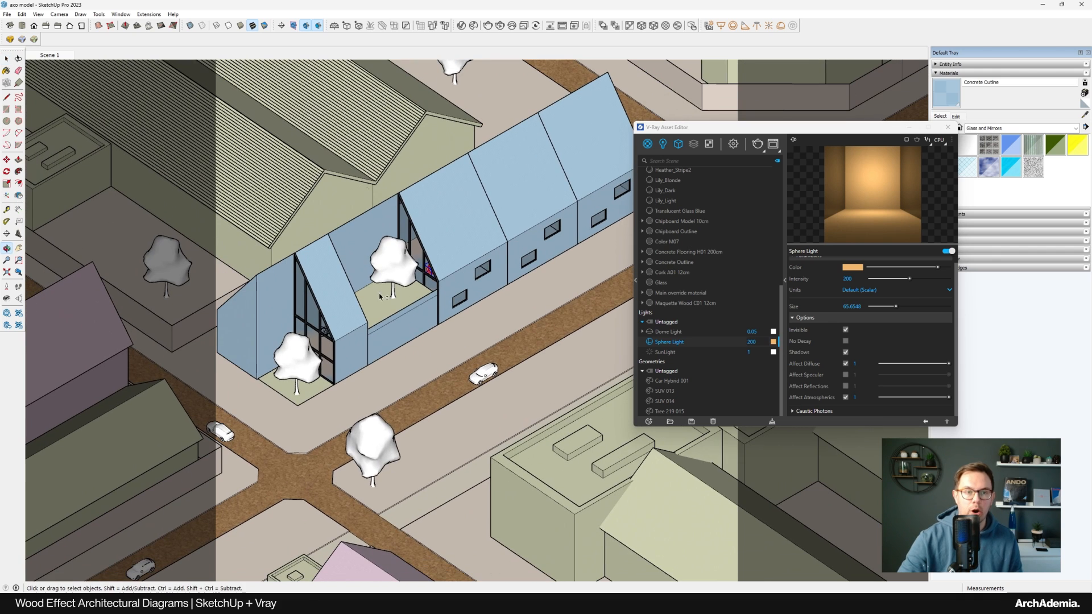
Download Bench 30-04 from the Chaos Cosmos outdoor furniture and place it on the pavement in front of the glazed gable building
{"action": "left_click", "coordinate": [473, 26]}
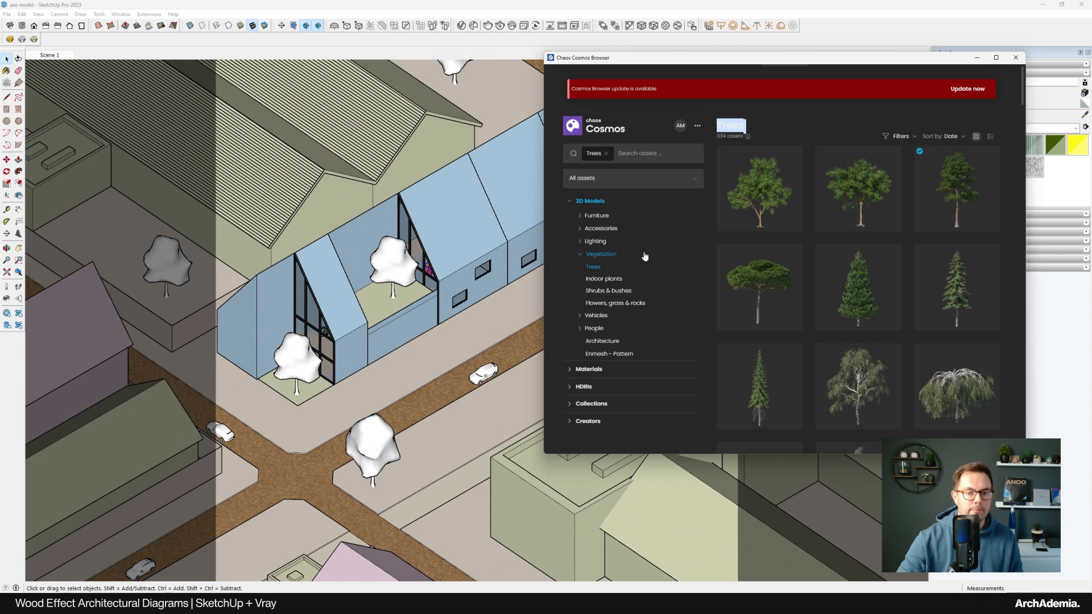
{"action": "left_click", "coordinate": [596, 216]}
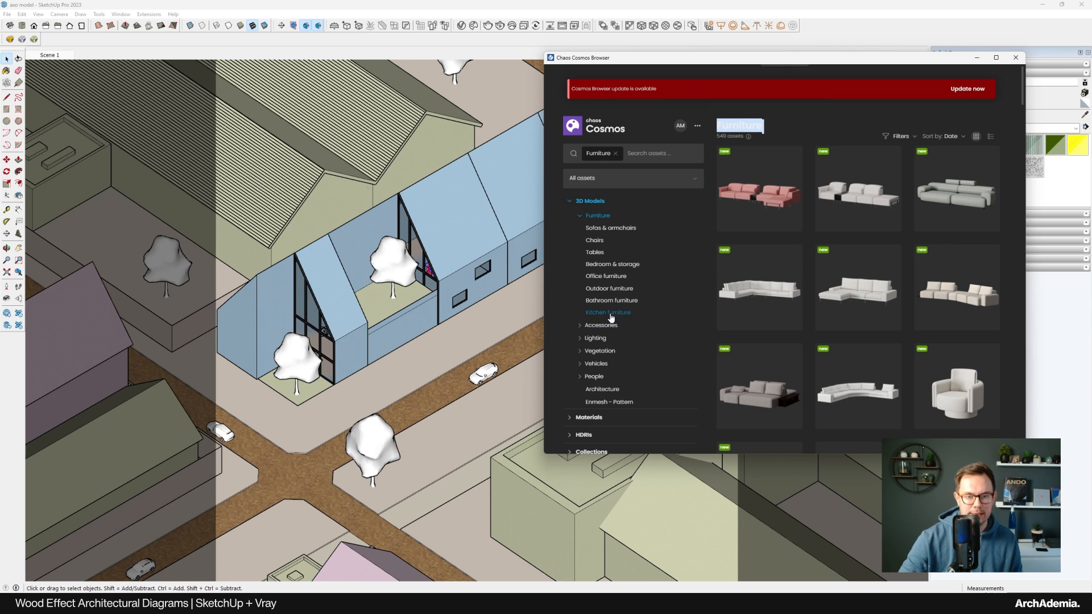
{"action": "left_click", "coordinate": [601, 288]}
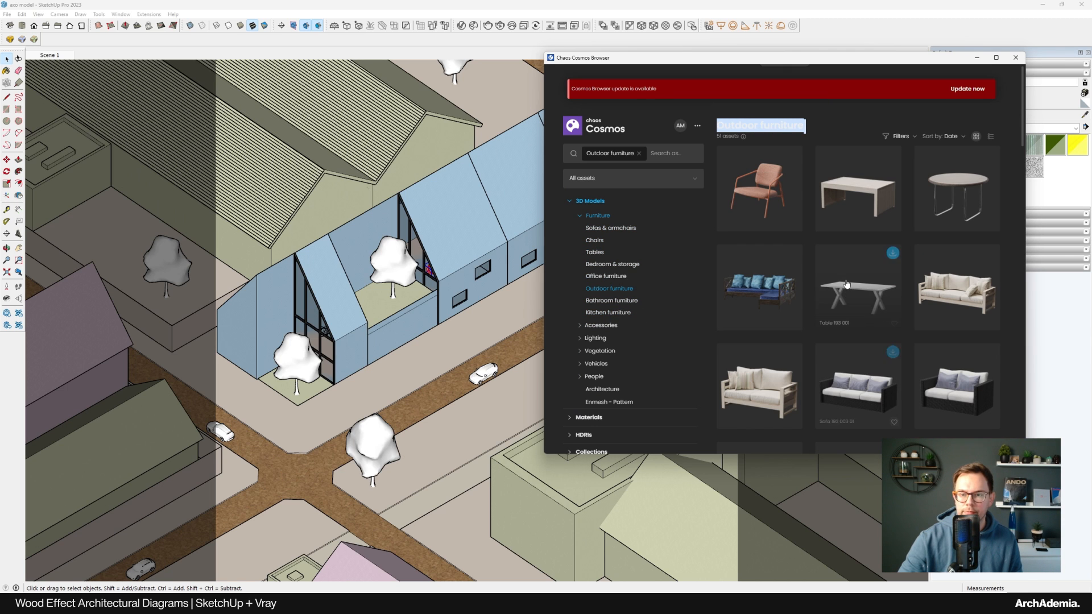
{"action": "scroll", "coordinate": [845, 283], "scroll_direction": "down", "scroll_amount": 1}
{"action": "scroll", "coordinate": [846, 283], "scroll_direction": "down", "scroll_amount": 10}
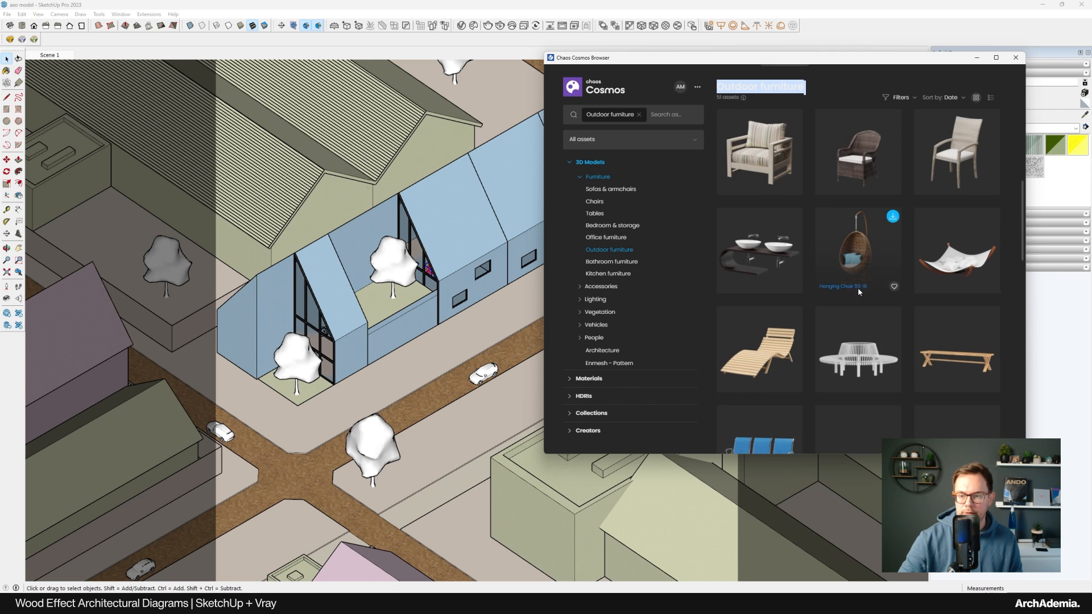
{"action": "scroll", "coordinate": [858, 386], "scroll_direction": "down", "scroll_amount": 4}
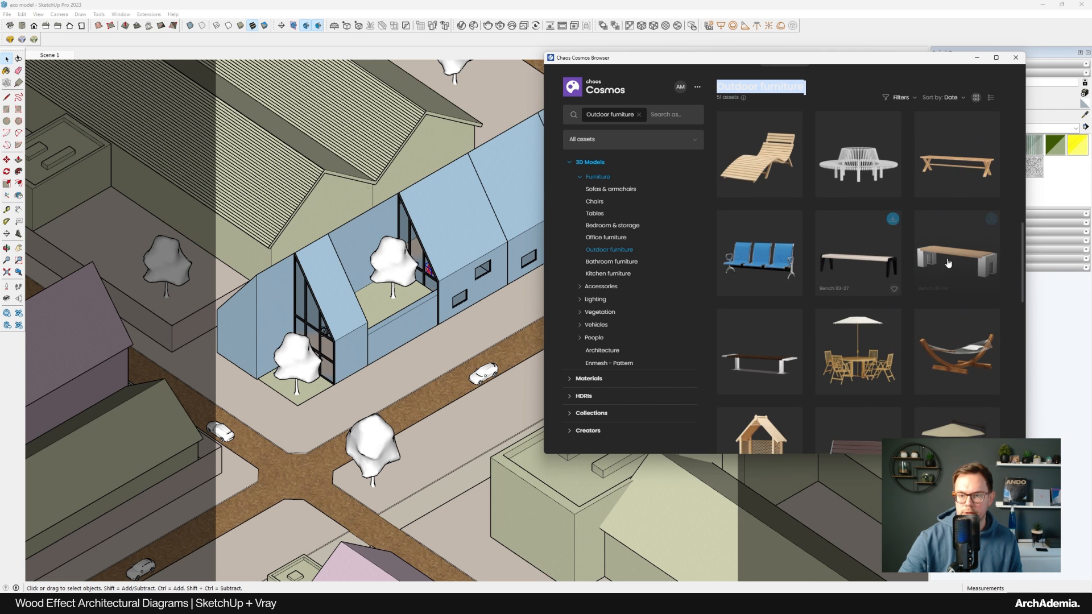
{"action": "left_click", "coordinate": [991, 219]}
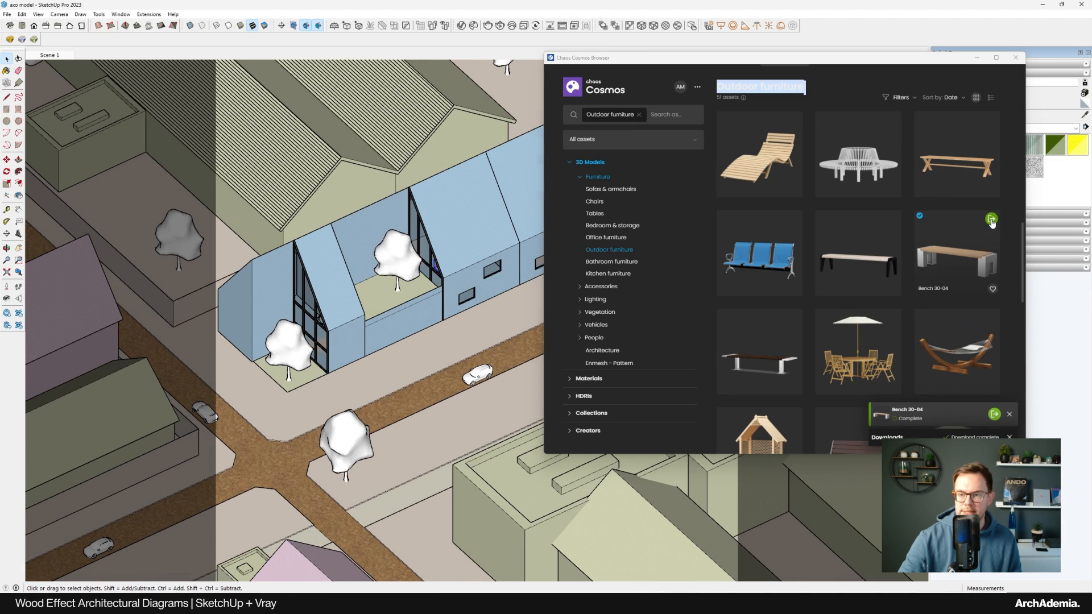
{"action": "left_click", "coordinate": [990, 220]}
{"action": "scroll", "coordinate": [385, 379], "scroll_direction": "up", "scroll_amount": 3}
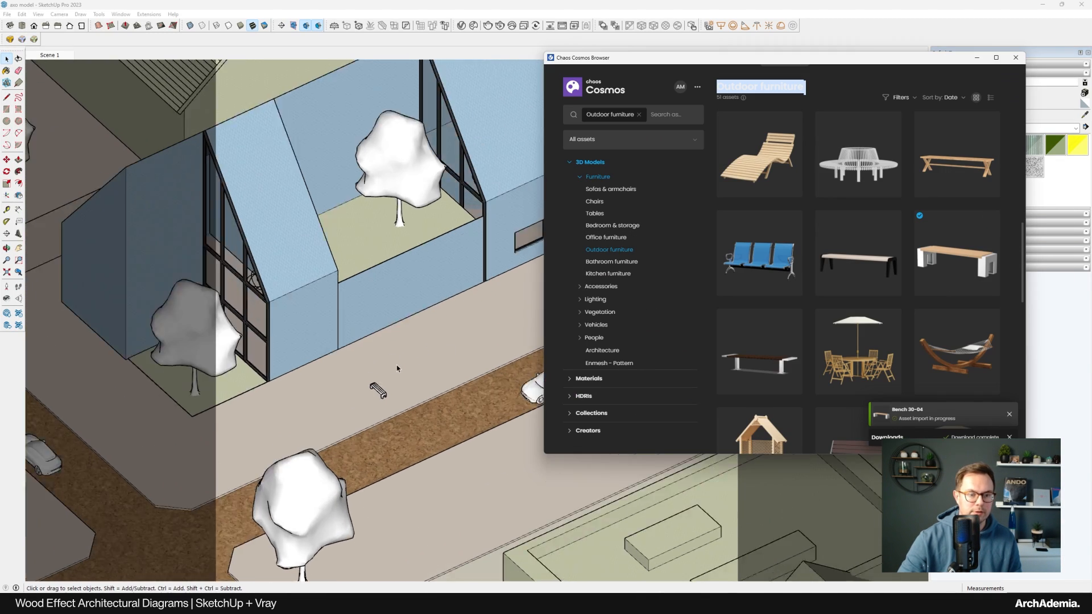
{"action": "scroll", "coordinate": [375, 387], "scroll_direction": "up", "scroll_amount": 3}
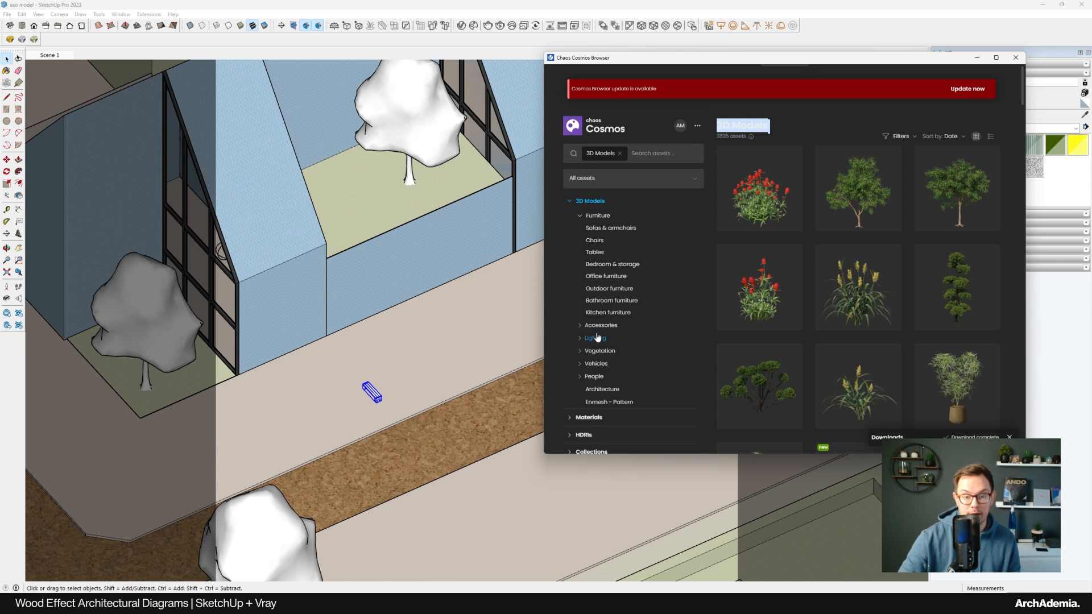
Import the Mountain Alder 006 tree from the Cosmos vegetation library and place it on the pavement beside the bench
{"action": "left_click", "coordinate": [599, 351]}
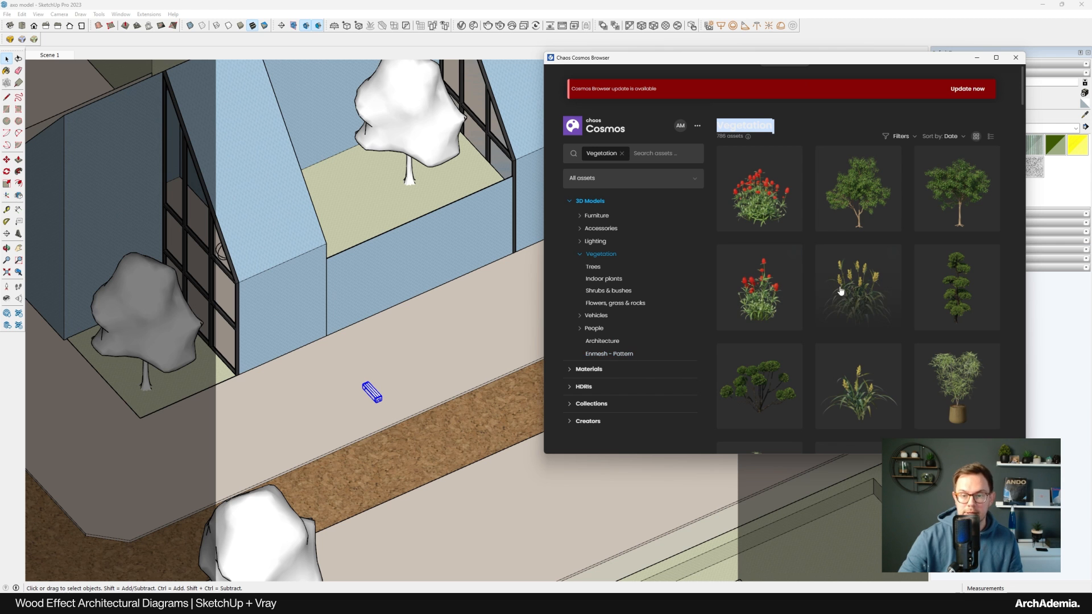
{"action": "scroll", "coordinate": [411, 376], "scroll_direction": "down", "scroll_amount": 3}
{"action": "scroll", "coordinate": [413, 387], "scroll_direction": "up", "scroll_amount": 2}
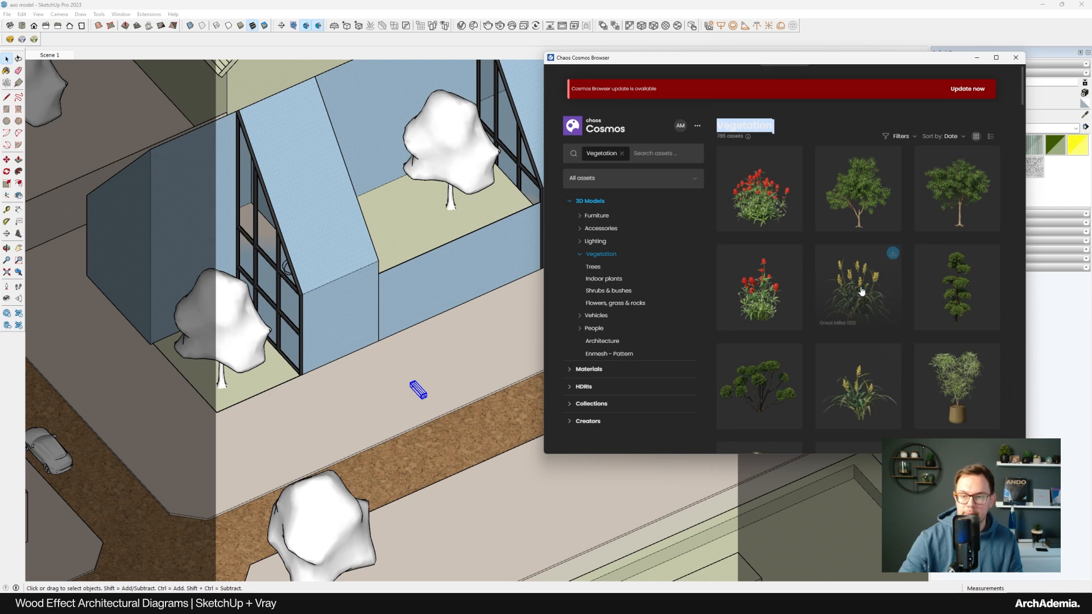
{"action": "scroll", "coordinate": [860, 289], "scroll_direction": "down", "scroll_amount": 1}
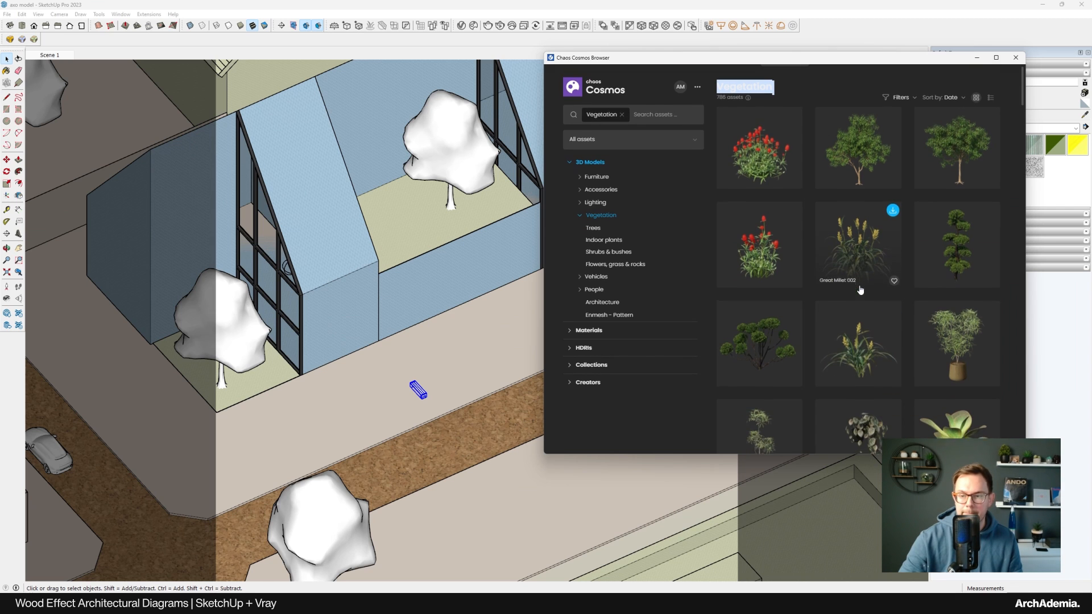
{"action": "left_click", "coordinate": [593, 227]}
{"action": "scroll", "coordinate": [864, 273], "scroll_direction": "down", "scroll_amount": 5}
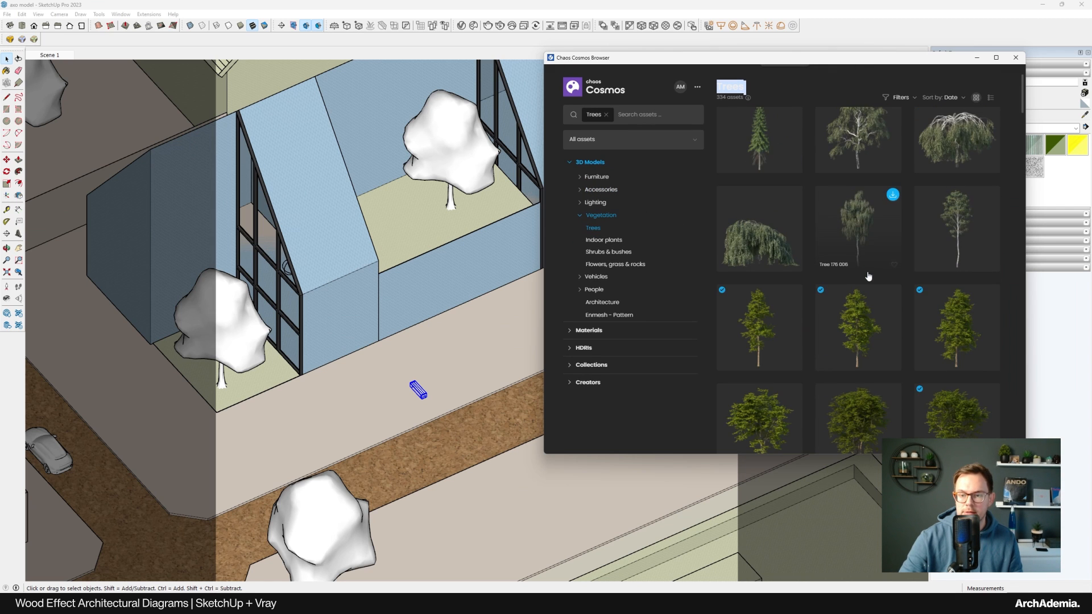
{"action": "left_click", "coordinate": [793, 120]}
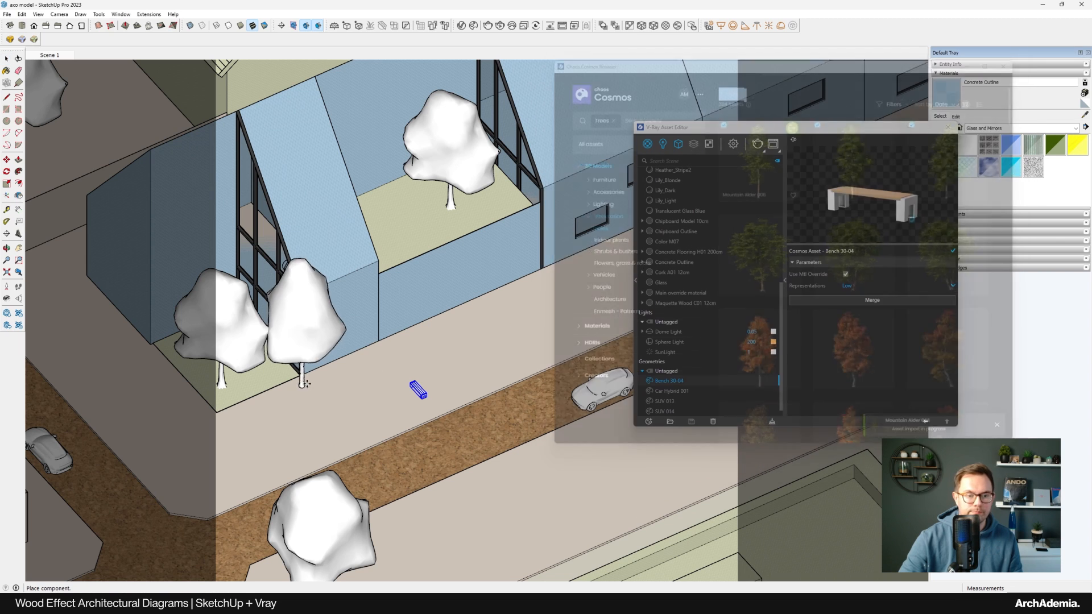
{"action": "left_click", "coordinate": [370, 417]}
Scale the new Mountain Alder tree beside the bench down uniformly to about 0.56
{"action": "left_click", "coordinate": [371, 350]}
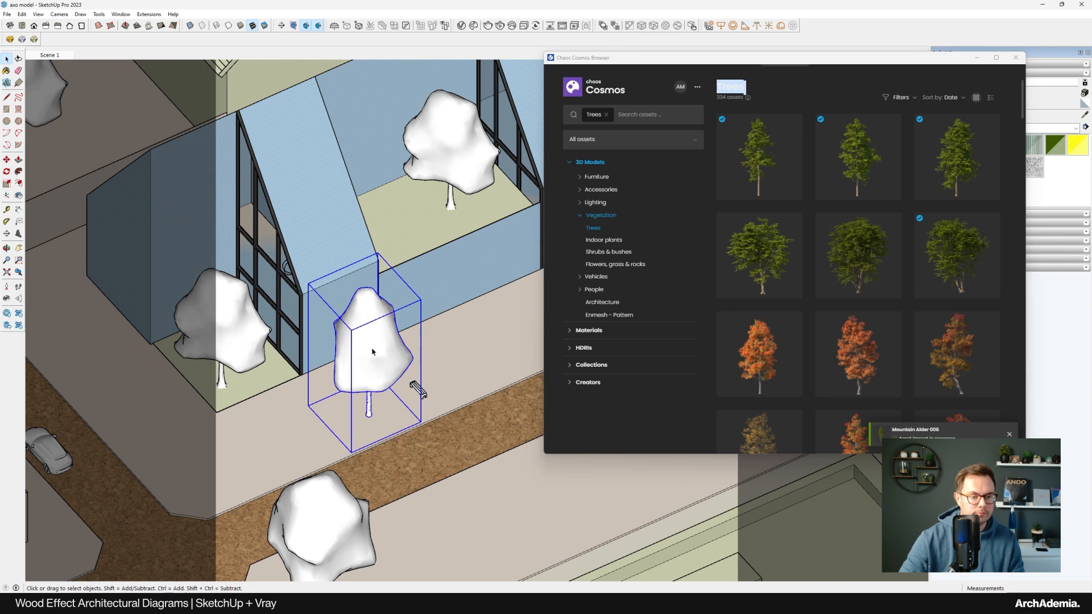
{"action": "scroll", "coordinate": [377, 359], "scroll_direction": "up", "scroll_amount": 1}
{"action": "key", "text": "s"}
{"action": "left_click_drag", "start_coordinate": [422, 310], "coordinate": [359, 367]}
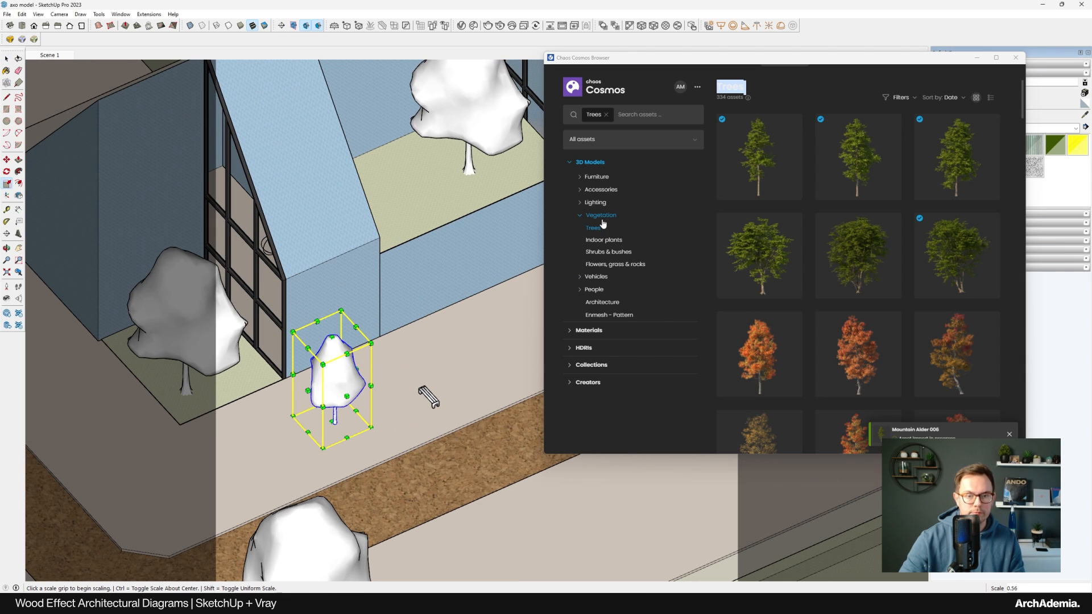
Download the standing man in dark clothing from the People models and place him in the courtyard near the tree
{"action": "left_click", "coordinate": [596, 291]}
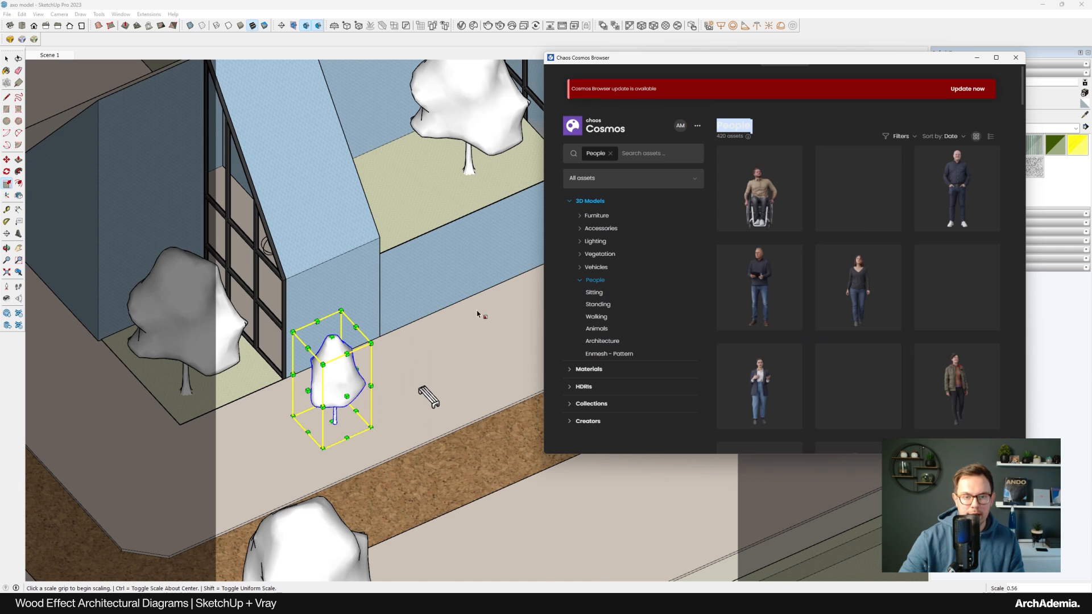
{"action": "scroll", "coordinate": [477, 309], "scroll_direction": "down", "scroll_amount": 2}
{"action": "scroll", "coordinate": [494, 165], "scroll_direction": "up", "scroll_amount": 4}
{"action": "middle_click_drag", "start_coordinate": [431, 263], "coordinate": [364, 312], "text": "shift"}
{"action": "mouse_move", "coordinate": [767, 306]}
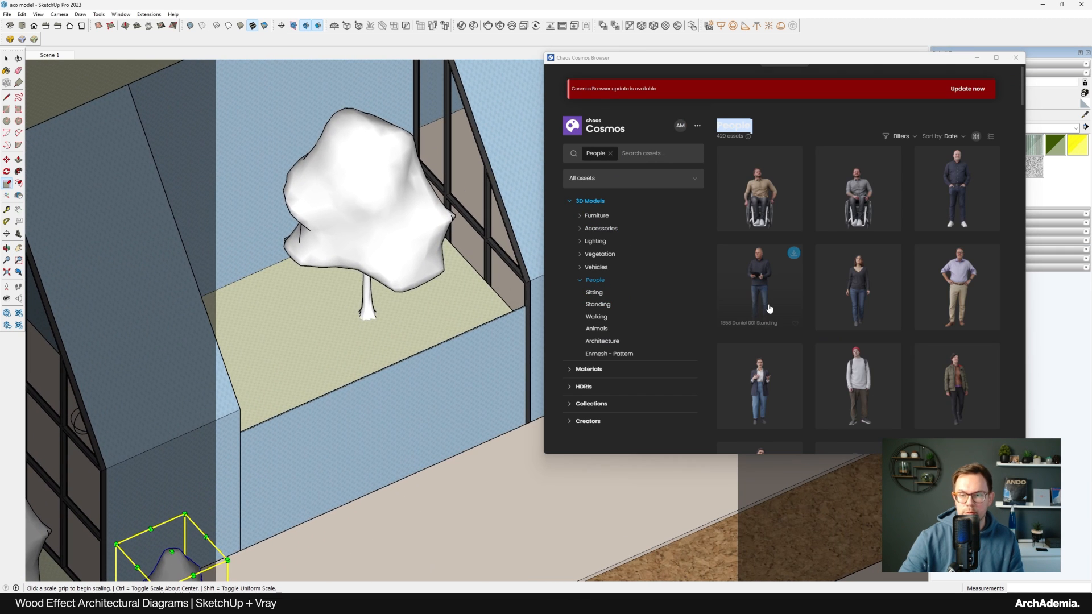
{"action": "left_click", "coordinate": [794, 253]}
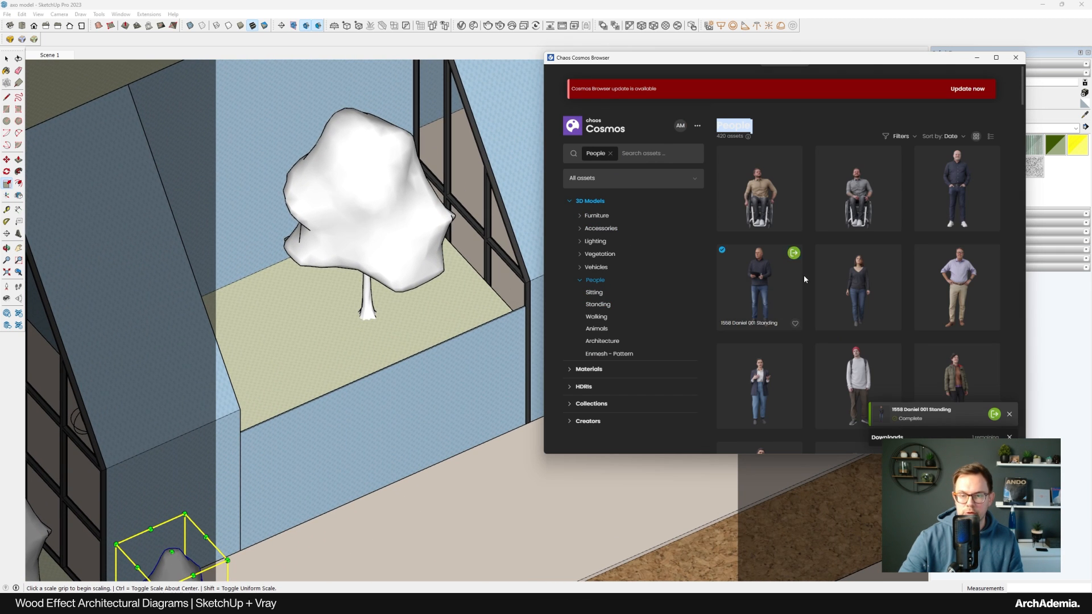
{"action": "left_click", "coordinate": [794, 253]}
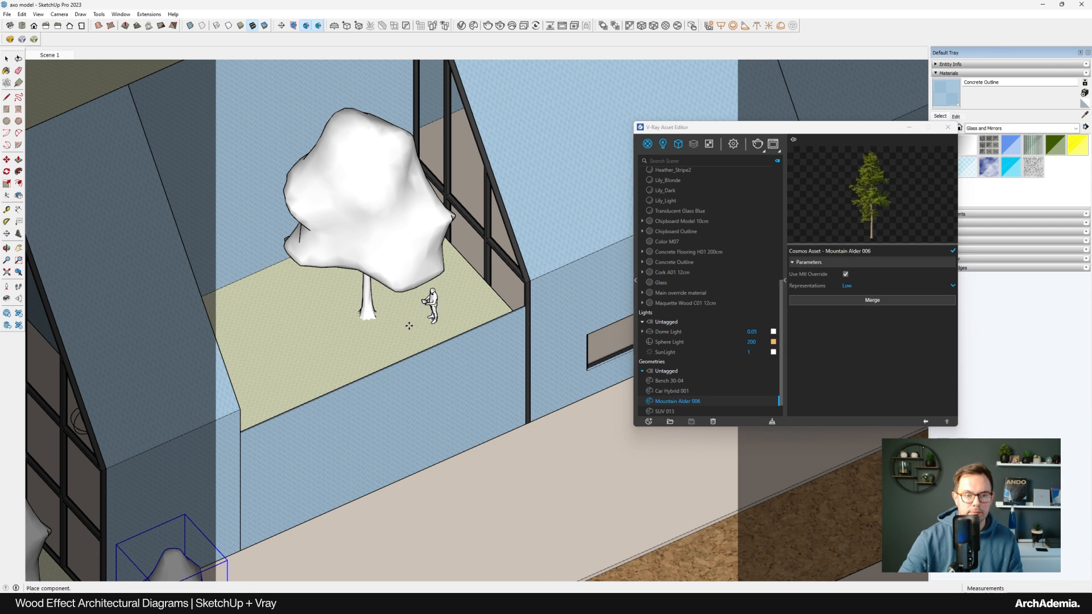
{"action": "left_click", "coordinate": [379, 346]}
{"action": "left_click", "coordinate": [6, 59]}
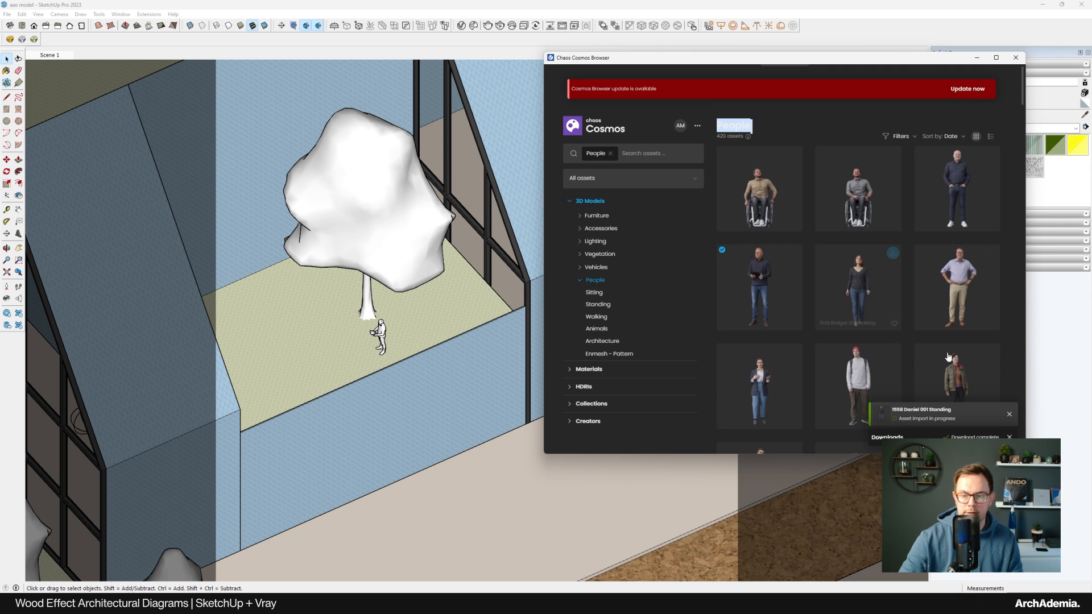
Download the walking woman model and place her on the pavement in front of the blue building
{"action": "mouse_move", "coordinate": [992, 355]}
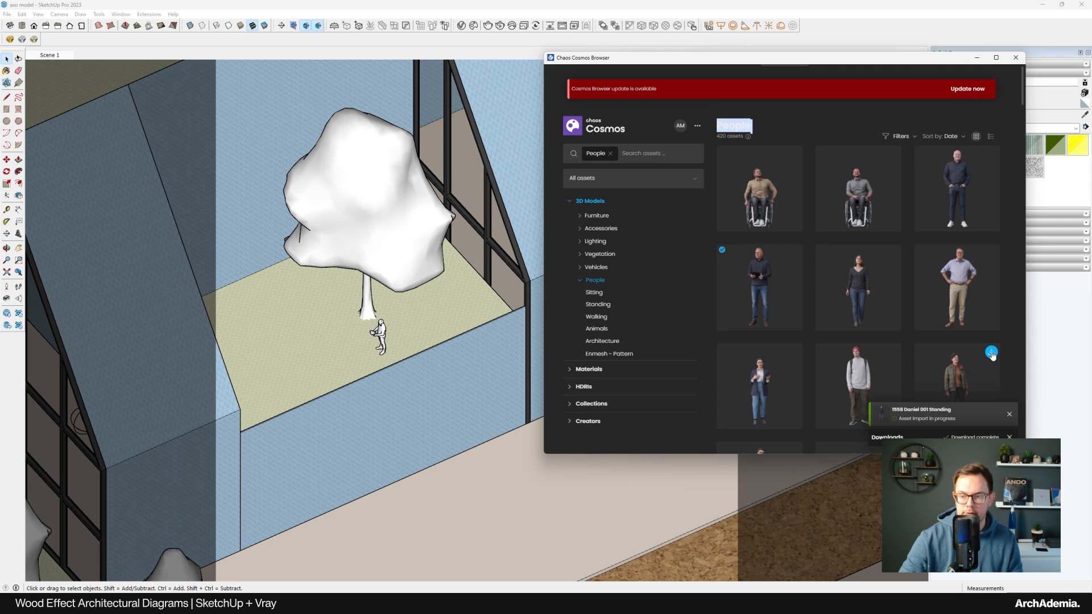
{"action": "scroll", "coordinate": [390, 196], "scroll_direction": "down", "scroll_amount": 6}
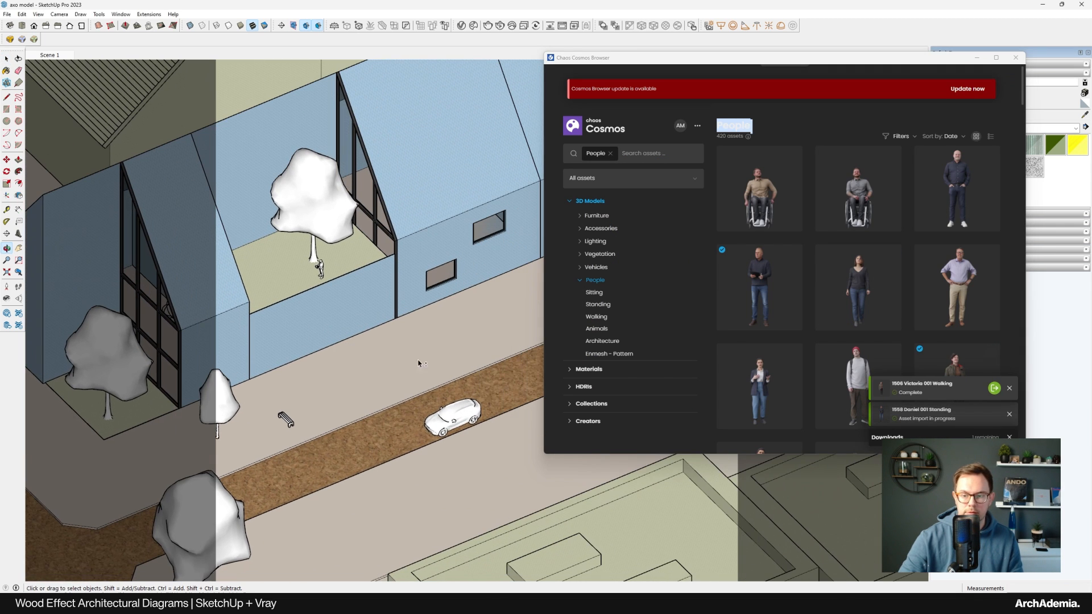
{"action": "left_click", "coordinate": [994, 387]}
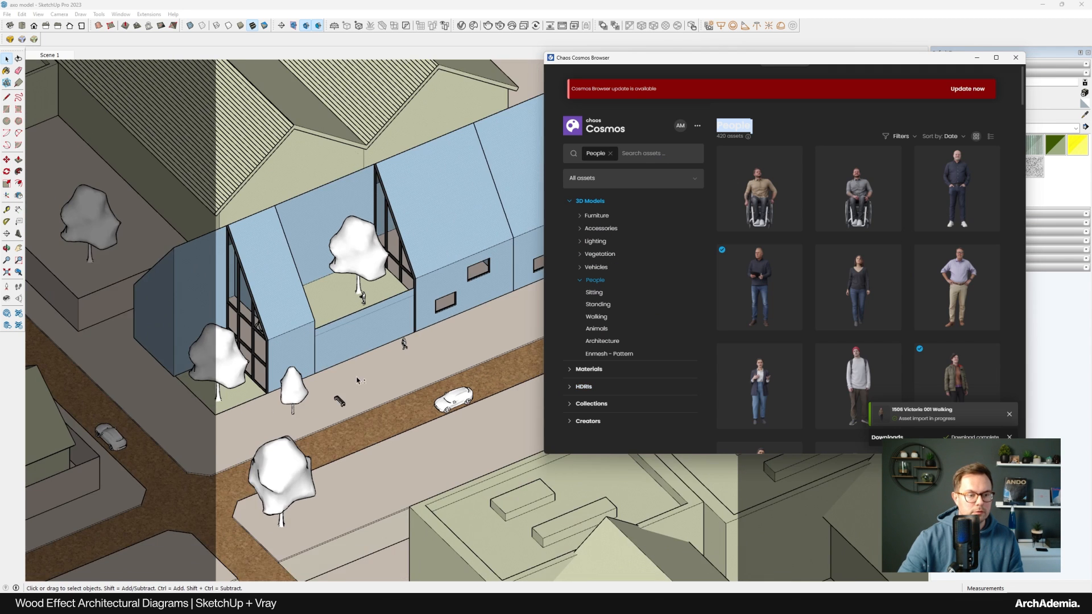
Browse further through the People models, download the pair of standing women and place them beside the corner lawn
{"action": "scroll", "coordinate": [398, 284], "scroll_direction": "down", "scroll_amount": 3}
{"action": "scroll", "coordinate": [837, 333], "scroll_direction": "down", "scroll_amount": 1}
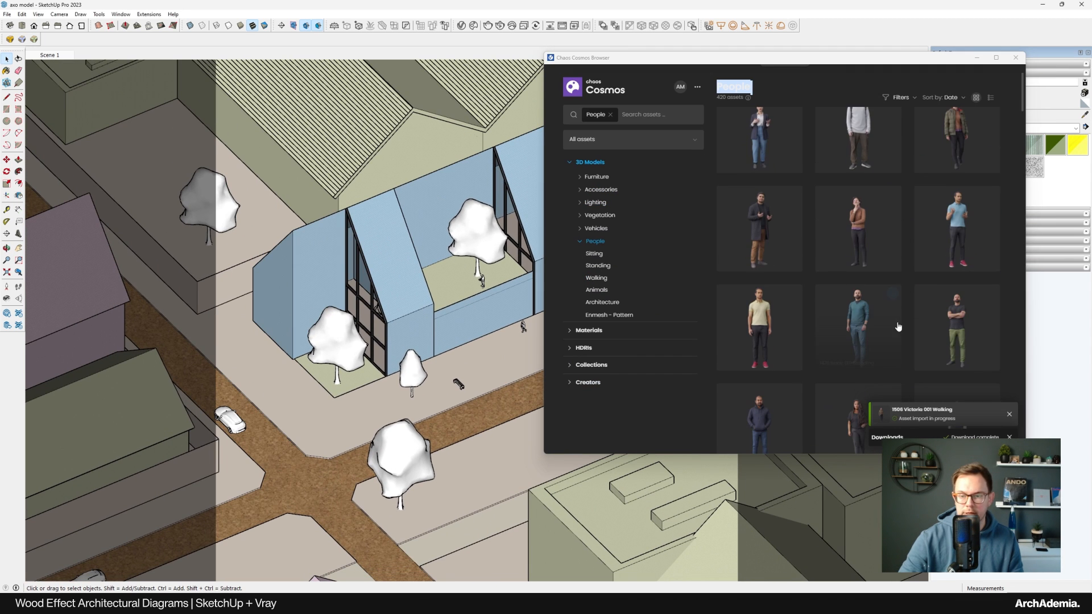
{"action": "scroll", "coordinate": [838, 333], "scroll_direction": "down", "scroll_amount": 5}
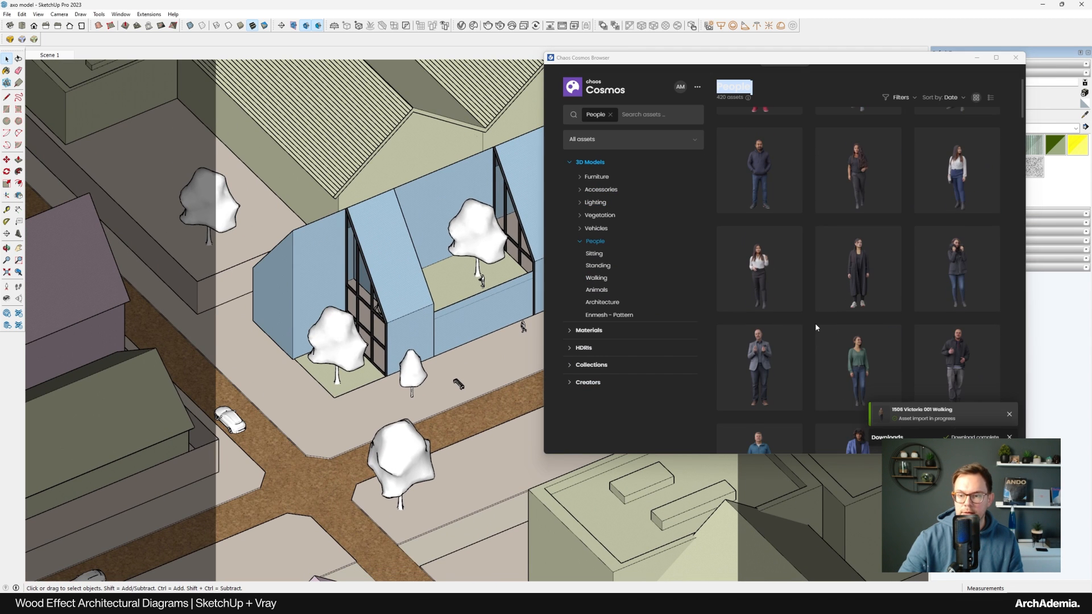
{"action": "scroll", "coordinate": [816, 329], "scroll_direction": "down", "scroll_amount": 5}
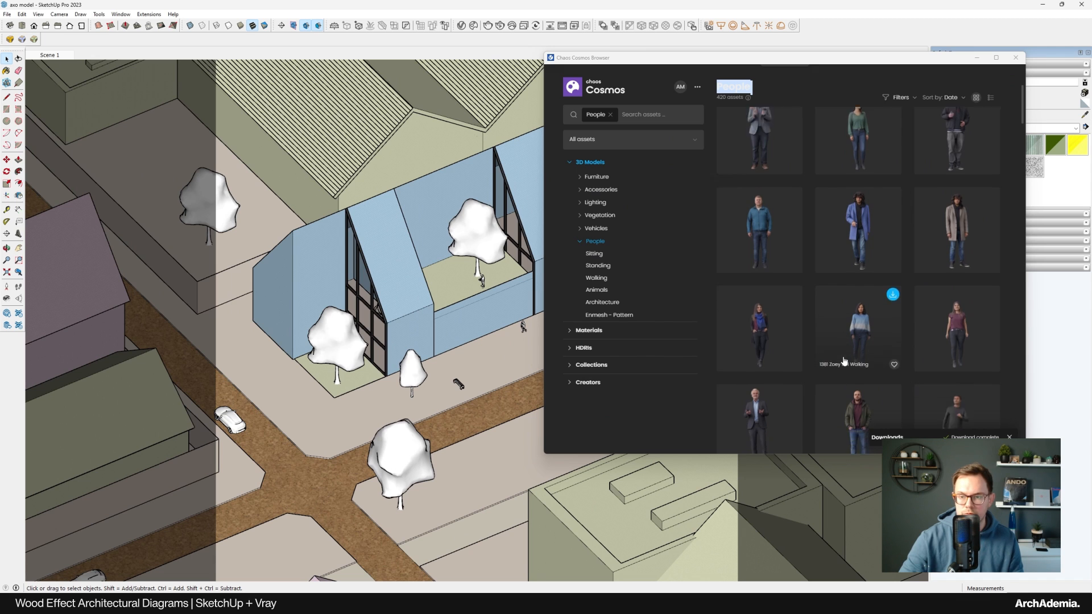
{"action": "scroll", "coordinate": [844, 361], "scroll_direction": "down", "scroll_amount": 5}
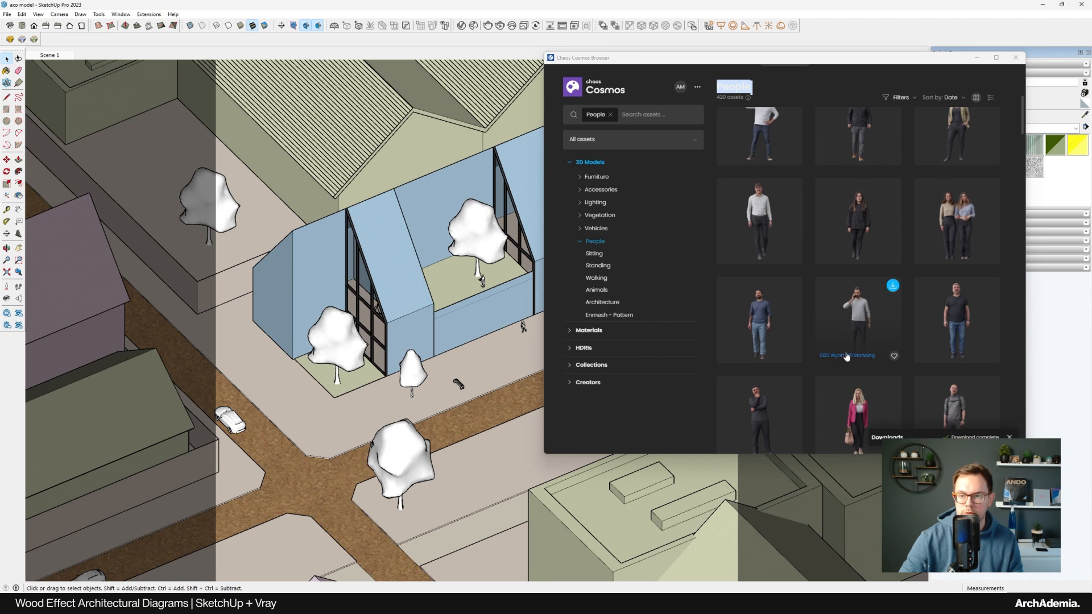
{"action": "left_click", "coordinate": [991, 187]}
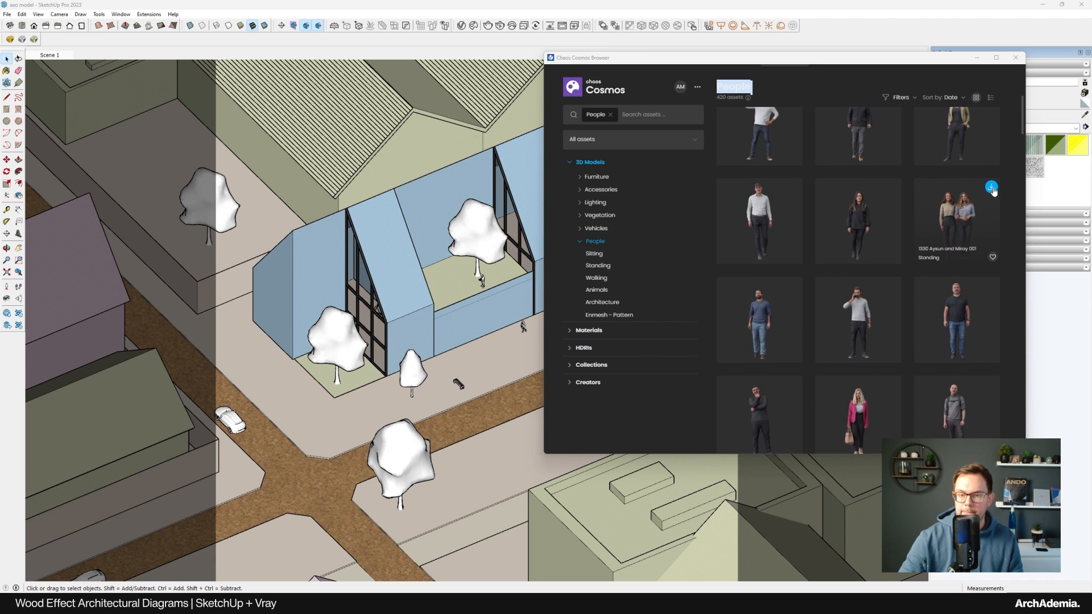
{"action": "scroll", "coordinate": [353, 388], "scroll_direction": "up", "scroll_amount": 5}
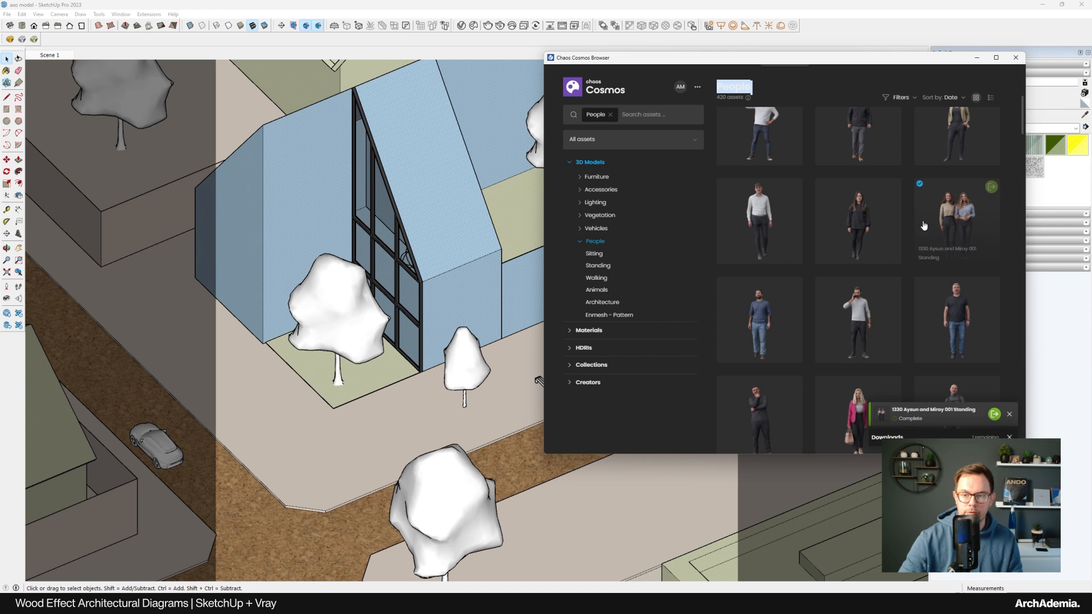
{"action": "left_click", "coordinate": [991, 188]}
{"action": "left_click", "coordinate": [272, 376]}
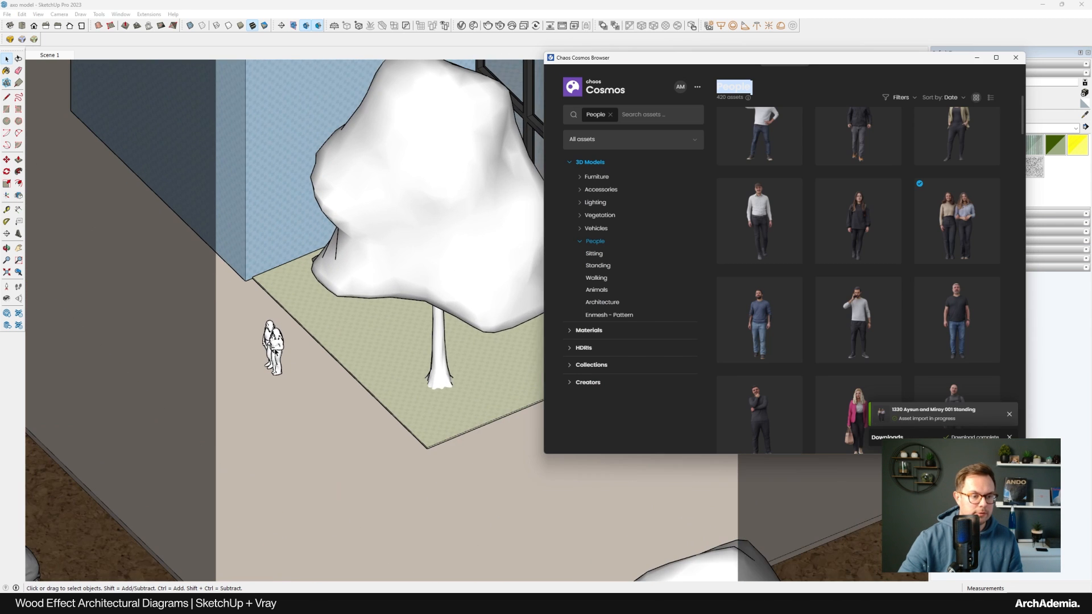
Close the asset browser and flip the standing pair beside the corner lawn about the green plane
{"action": "left_click", "coordinate": [275, 351]}
{"action": "scroll", "coordinate": [272, 348], "scroll_direction": "up", "scroll_amount": 1}
{"action": "left_click", "coordinate": [1015, 57]}
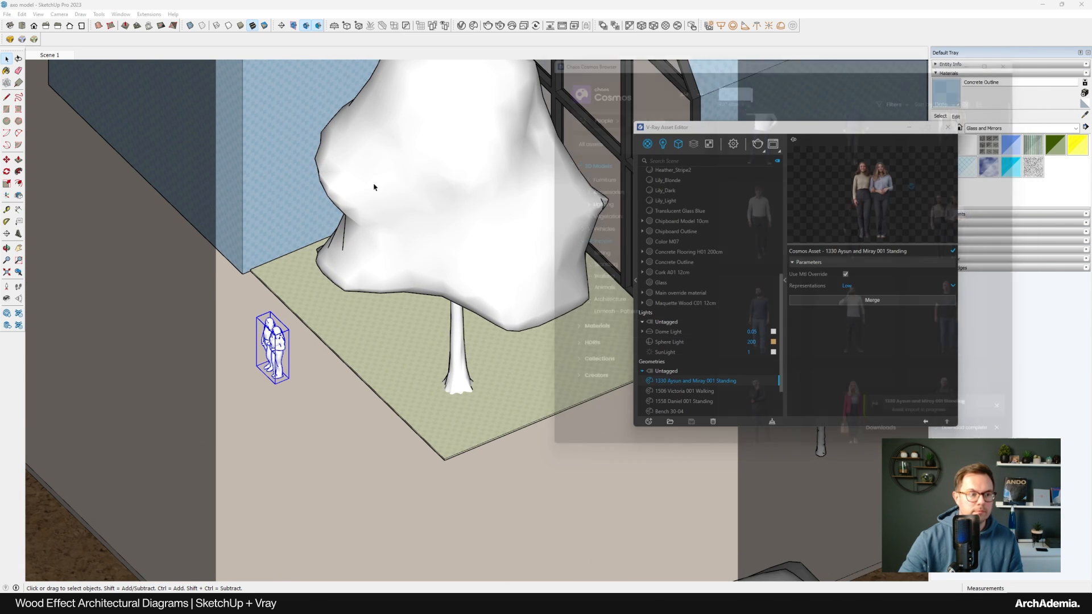
{"action": "left_click", "coordinate": [19, 195]}
{"action": "scroll", "coordinate": [265, 384], "scroll_direction": "up", "scroll_amount": 1}
{"action": "left_click", "coordinate": [298, 393]}
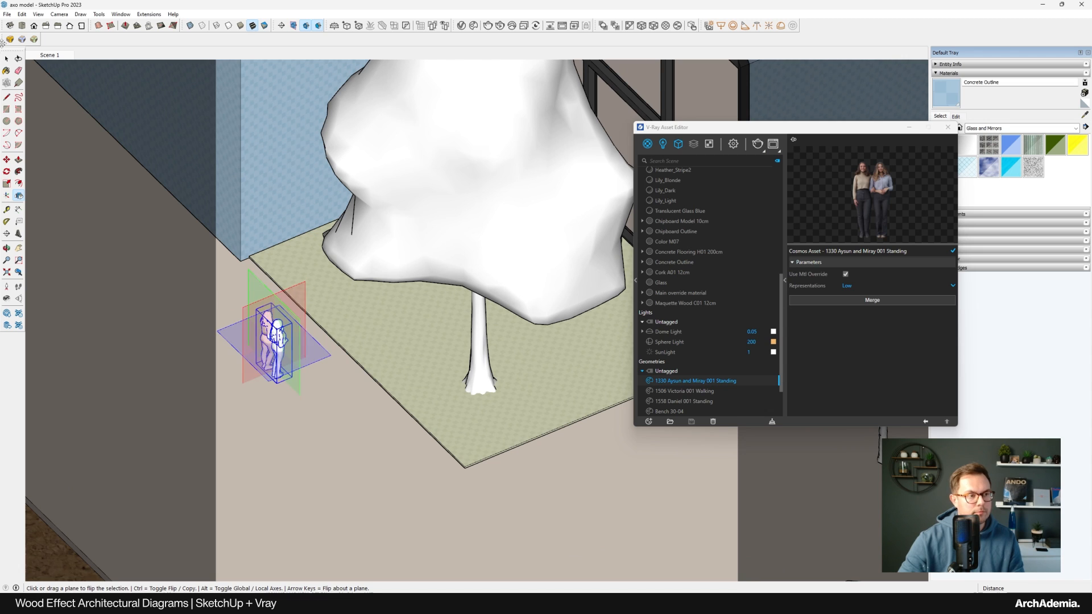
{"action": "key", "text": "space"}
Minimise the V-Ray Asset Editor and rotate the bench on the pavement until it runs parallel to the road
{"action": "scroll", "coordinate": [341, 366], "scroll_direction": "down", "scroll_amount": 6}
{"action": "middle_click_drag", "start_coordinate": [547, 391], "coordinate": [415, 399], "text": "shift"}
{"action": "scroll", "coordinate": [415, 399], "scroll_direction": "up", "scroll_amount": 1}
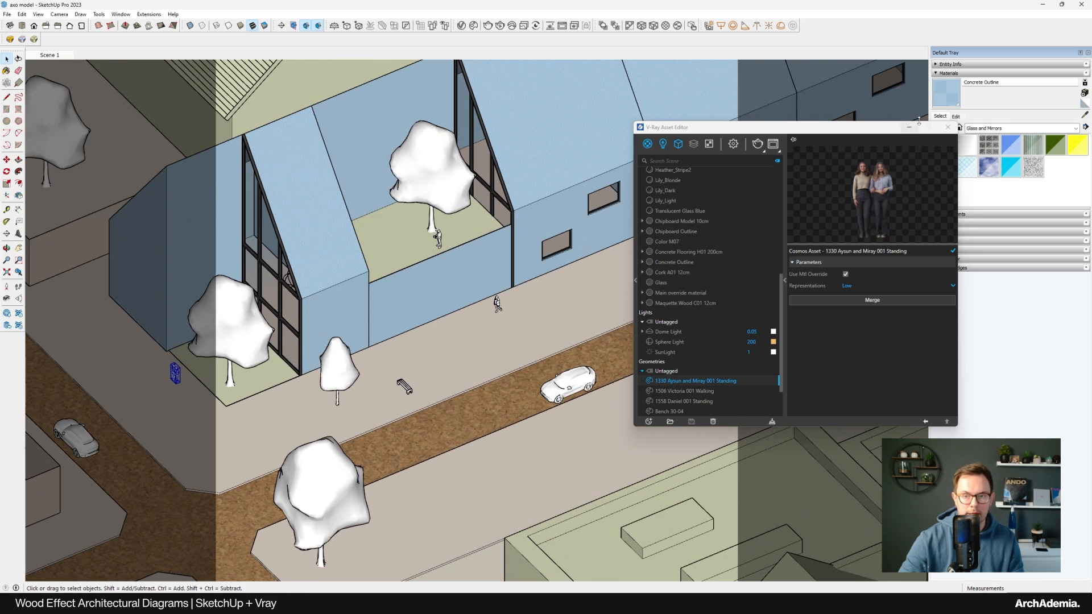
{"action": "left_click", "coordinate": [910, 127]}
{"action": "middle_click_drag", "start_coordinate": [341, 343], "coordinate": [293, 394]}
{"action": "scroll", "coordinate": [330, 374], "scroll_direction": "up", "scroll_amount": 7}
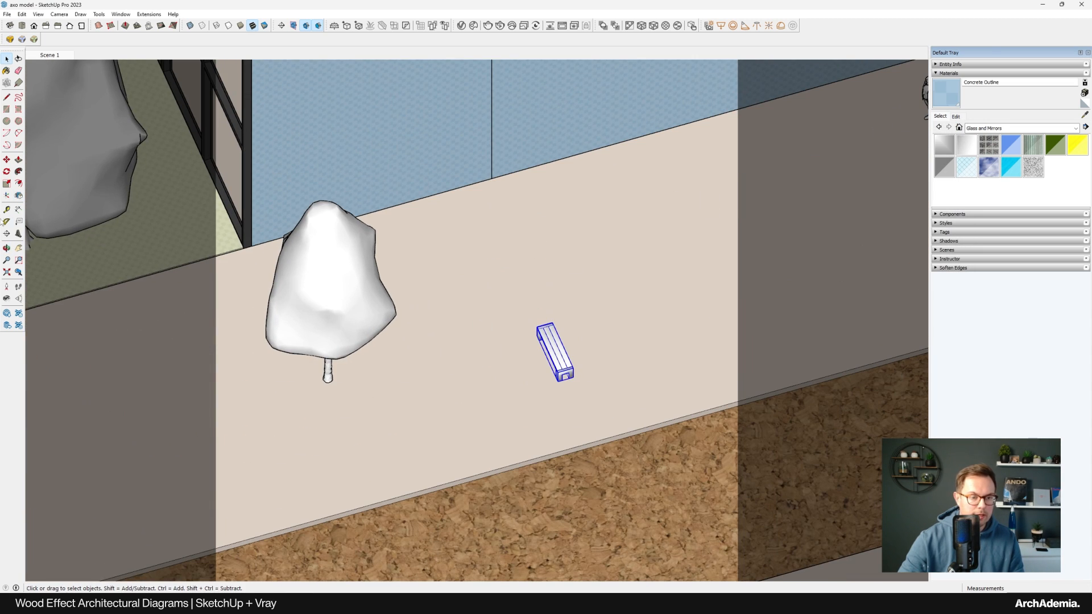
{"action": "key", "text": "q"}
{"action": "left_click", "coordinate": [421, 381]}
{"action": "left_click", "coordinate": [437, 339]}
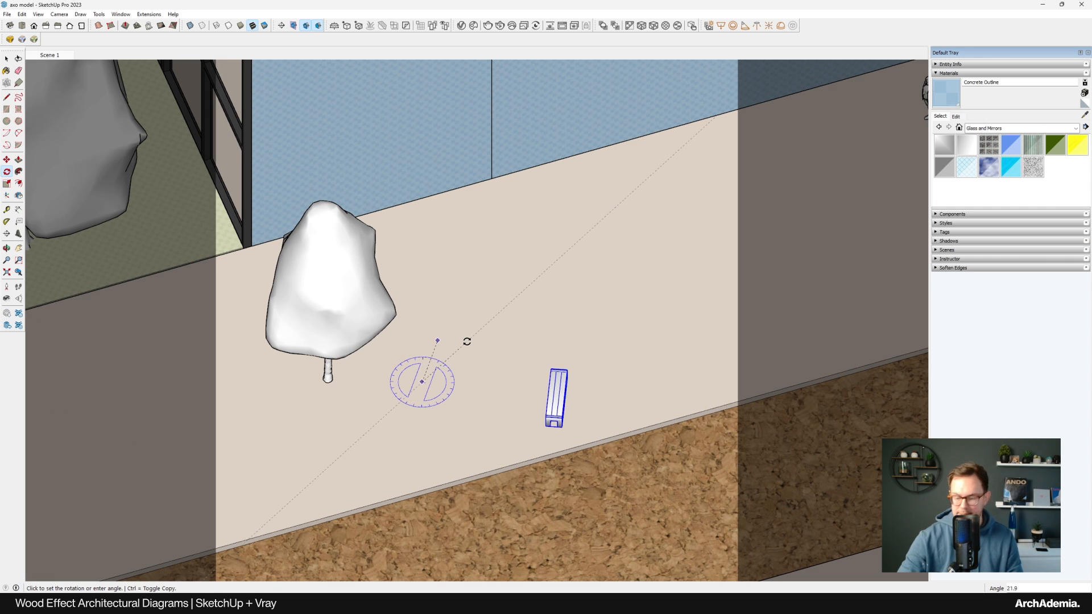
{"action": "left_click", "coordinate": [467, 344]}
Move the rotated bench back from the kerb to a spot beside the small tree
{"action": "key", "text": "m"}
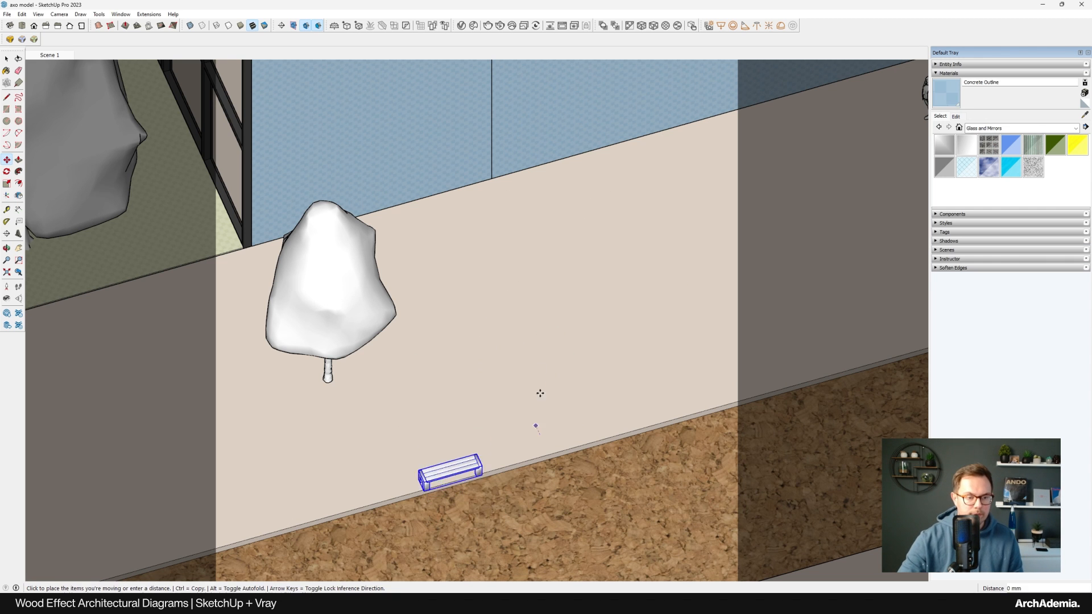
{"action": "left_click", "coordinate": [539, 435]}
{"action": "left_click", "coordinate": [541, 338]}
{"action": "key", "text": "space"}
{"action": "scroll", "coordinate": [446, 348], "scroll_direction": "down", "scroll_amount": 4}
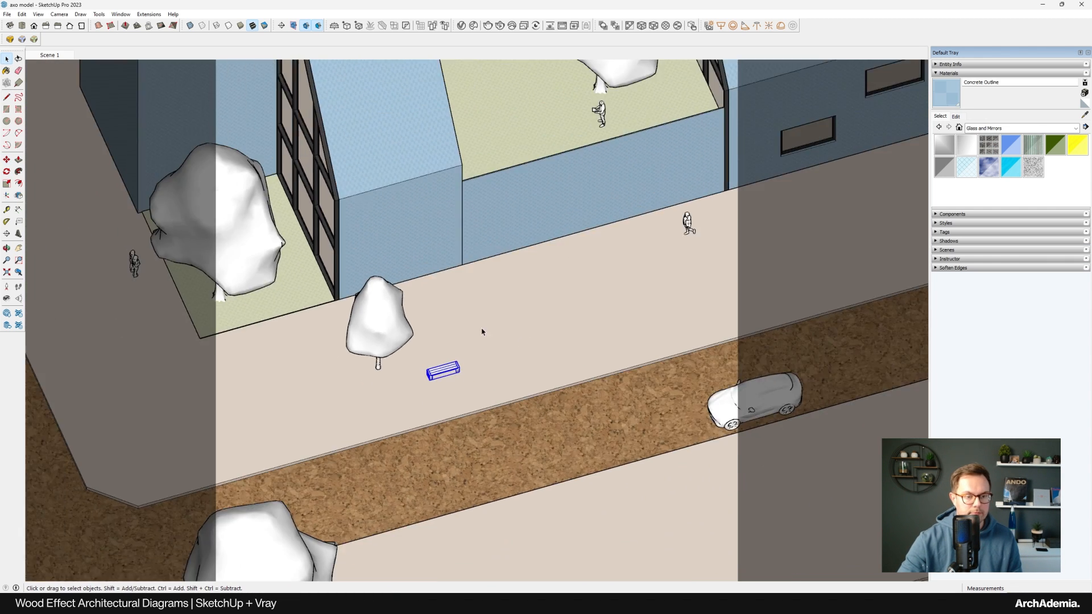
Select the small tree together with the bench and shift both slightly across the pavement toward the road
{"action": "middle_click_drag", "start_coordinate": [483, 331], "coordinate": [382, 334]}
{"action": "left_click", "coordinate": [378, 318], "text": "shift"}
{"action": "scroll", "coordinate": [422, 346], "scroll_direction": "up", "scroll_amount": 3}
{"action": "key", "text": "m"}
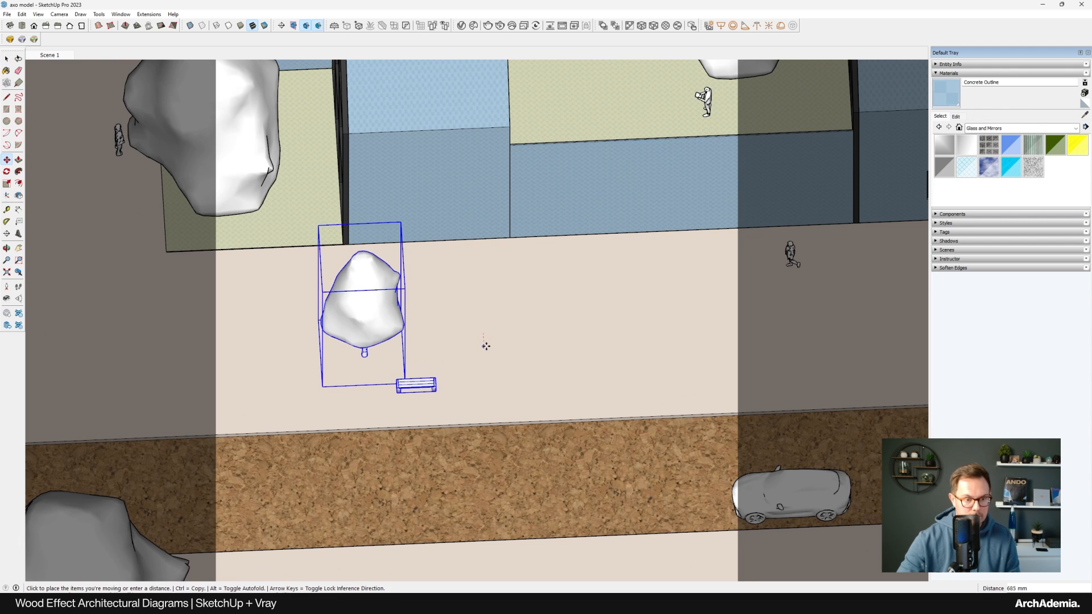
Draw a square of about 1118 by 1118 mm on the pavement around the small tree's trunk
{"action": "middle_click_drag", "start_coordinate": [435, 363], "coordinate": [373, 419]}
{"action": "scroll", "coordinate": [422, 397], "scroll_direction": "up", "scroll_amount": 5}
{"action": "key", "text": "r"}
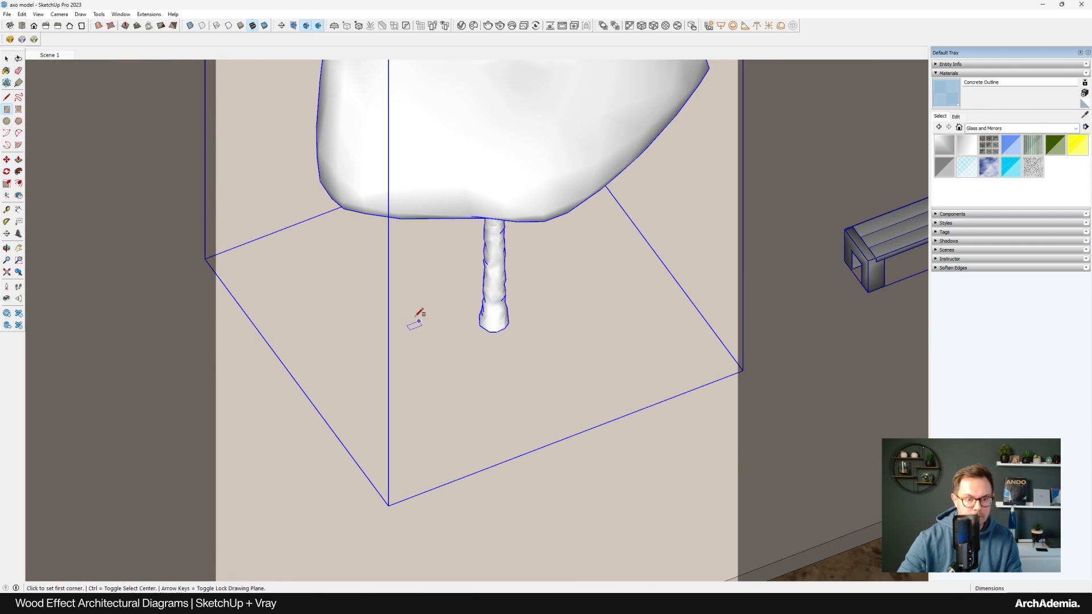
{"action": "left_click", "coordinate": [412, 307]}
{"action": "left_click", "coordinate": [585, 341]}
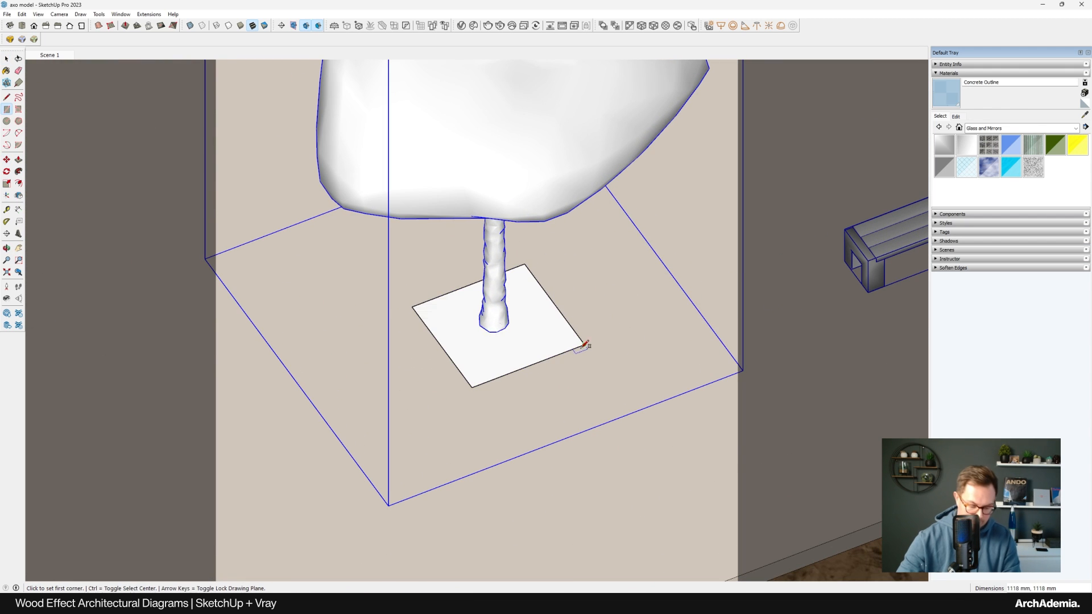
Push/pull the square at the tree's base up into a thin slab and make it a group
{"action": "key", "text": "p"}
{"action": "left_click", "coordinate": [533, 354]}
{"action": "left_click", "coordinate": [497, 392]}
{"action": "key", "text": "space"}
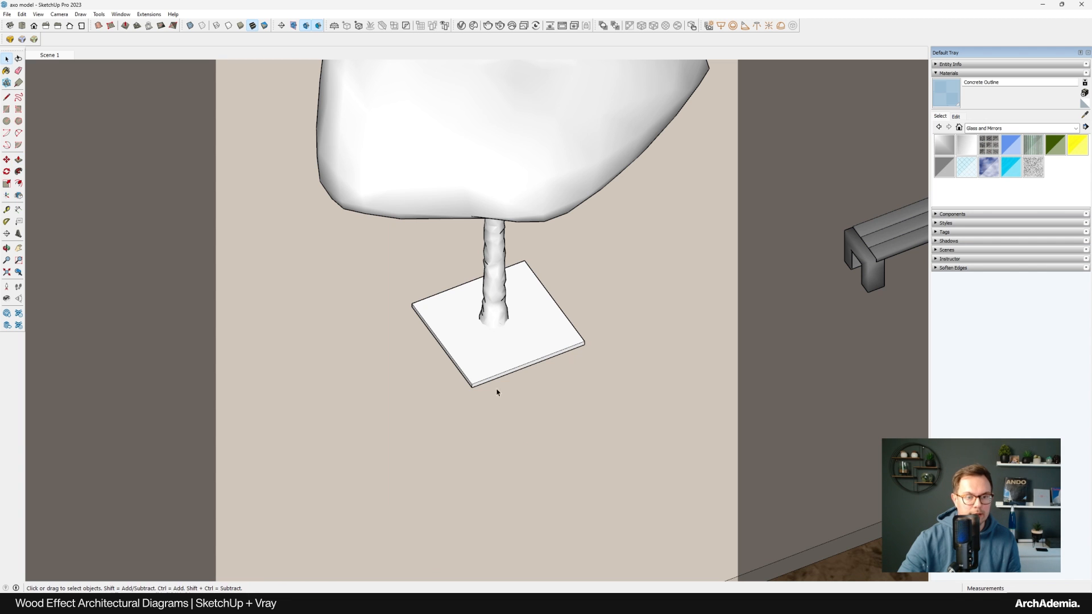
{"action": "triple_click", "coordinate": [510, 365]}
{"action": "right_click", "coordinate": [511, 365]}
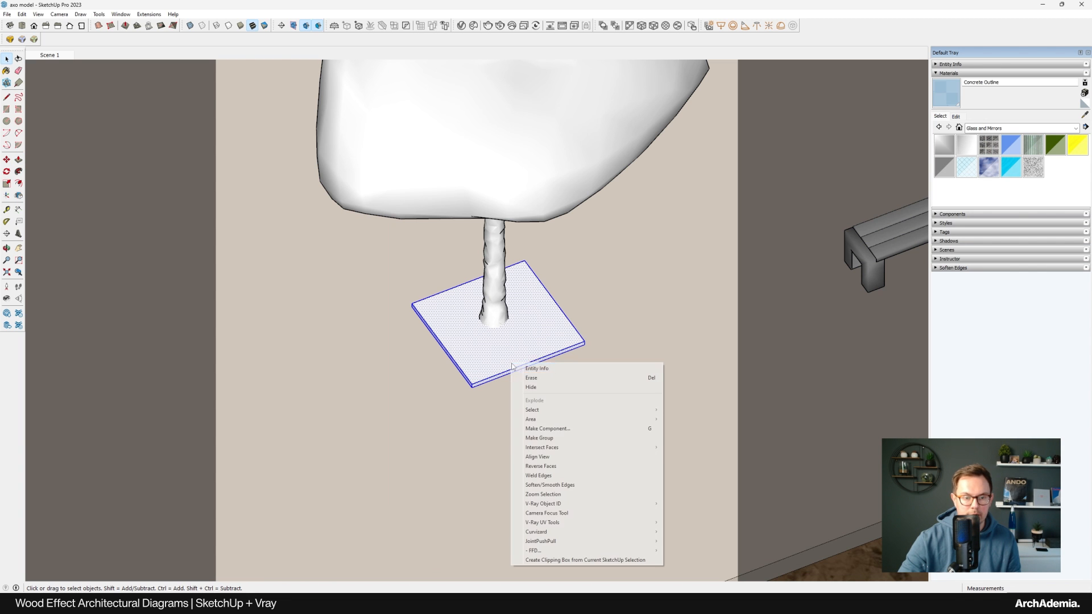
{"action": "left_click", "coordinate": [549, 438]}
Move the bench about 1116 mm along the pavement, away from the small tree
{"action": "scroll", "coordinate": [485, 413], "scroll_direction": "down", "scroll_amount": 5}
{"action": "middle_click_drag", "start_coordinate": [590, 358], "coordinate": [493, 393]}
{"action": "scroll", "coordinate": [485, 369], "scroll_direction": "down", "scroll_amount": 2}
{"action": "left_click", "coordinate": [483, 346]}
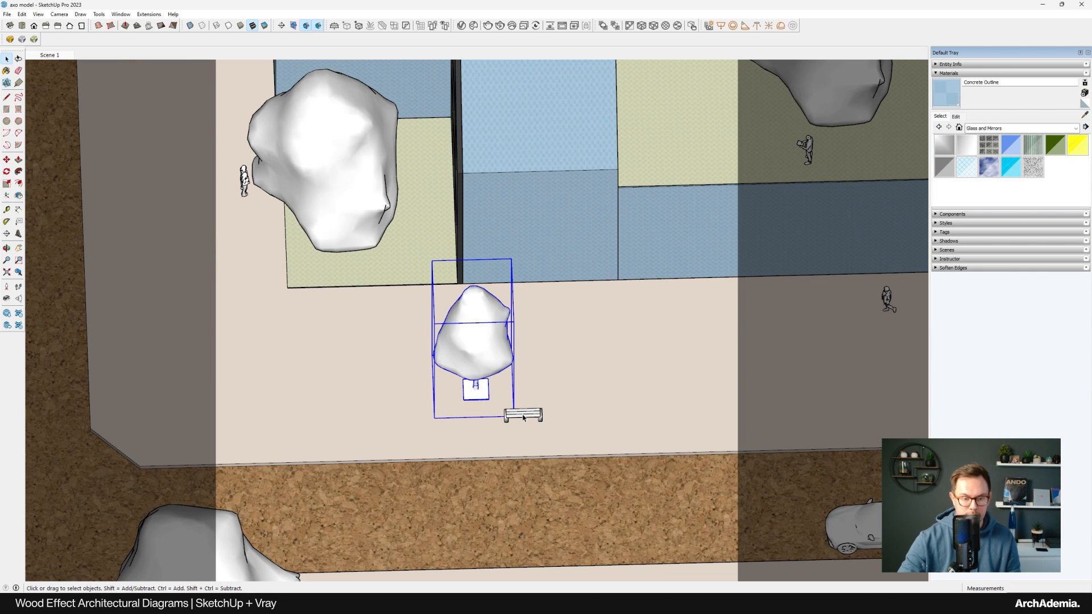
{"action": "left_click", "coordinate": [521, 415]}
{"action": "key", "text": "m"}
{"action": "left_click", "coordinate": [574, 417]}
{"action": "left_click", "coordinate": [599, 416]}
{"action": "key", "text": "space"}
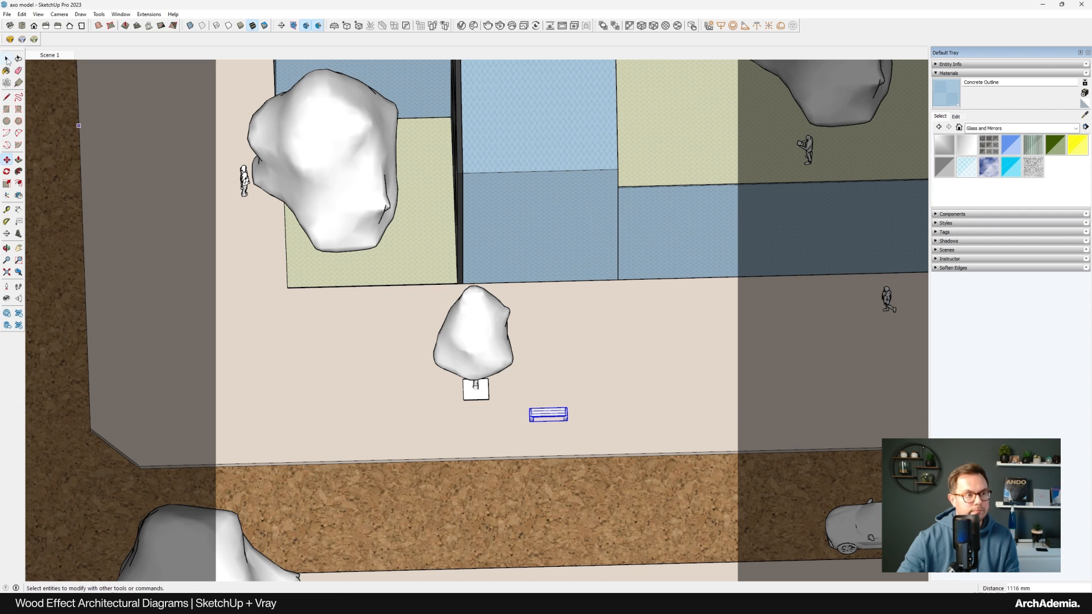
Copy the small tree, its base slab and the bench about 13.2 m along the pavement and array them as 4x copies
{"action": "left_click", "coordinate": [472, 323], "text": "shift"}
{"action": "scroll", "coordinate": [405, 392], "scroll_direction": "down", "scroll_amount": 4}
{"action": "key", "text": "m"}
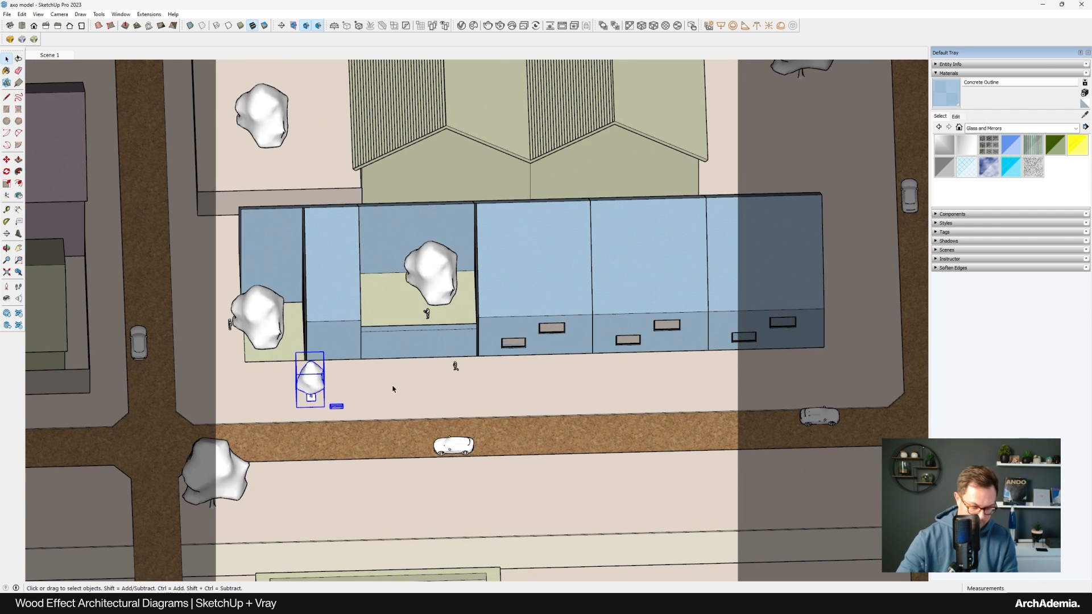
{"action": "key", "text": "ctrl"}
{"action": "left_click", "coordinate": [383, 397]}
{"action": "left_click", "coordinate": [484, 398]}
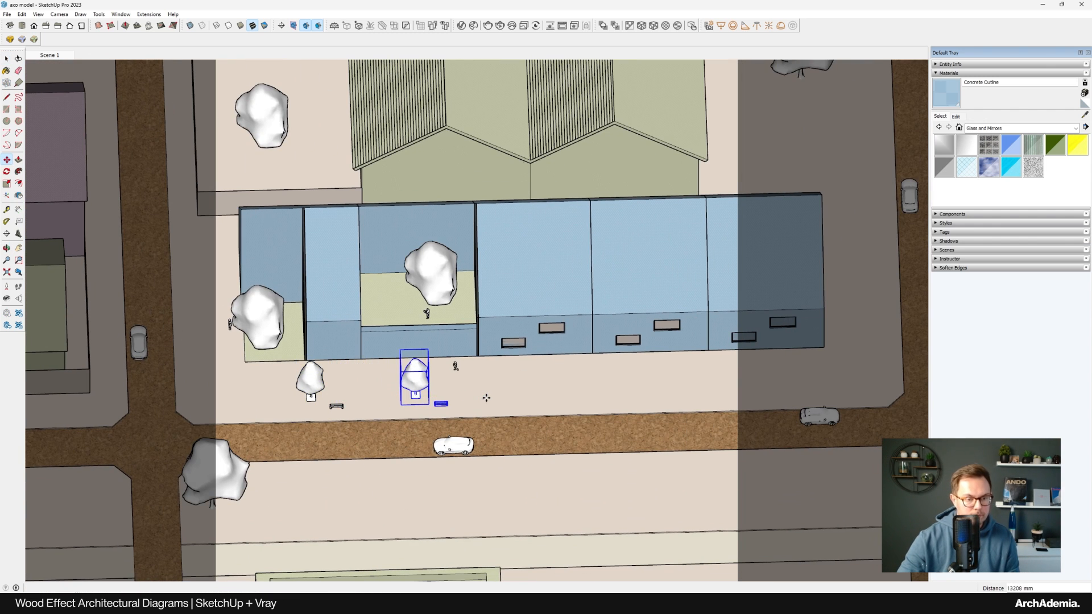
{"action": "type", "text": "4x"}
{"action": "key", "text": "Return"}
{"action": "key", "text": "space"}
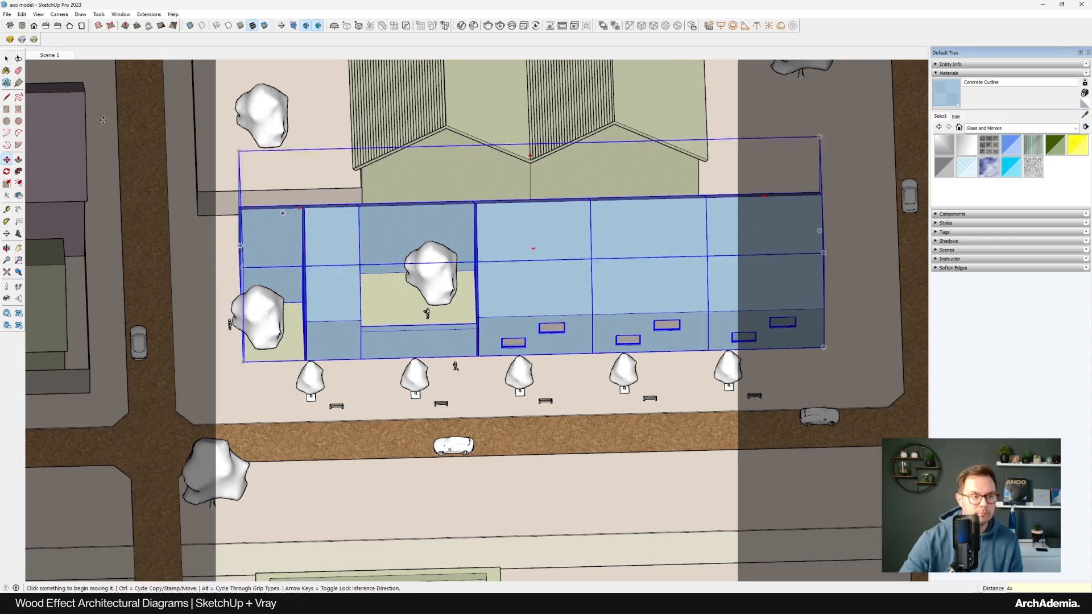
{"action": "left_click", "coordinate": [4, 60]}
Restore the Scene 1 view and inspect the row of trees and benches along the pavement up close
{"action": "left_click", "coordinate": [49, 55]}
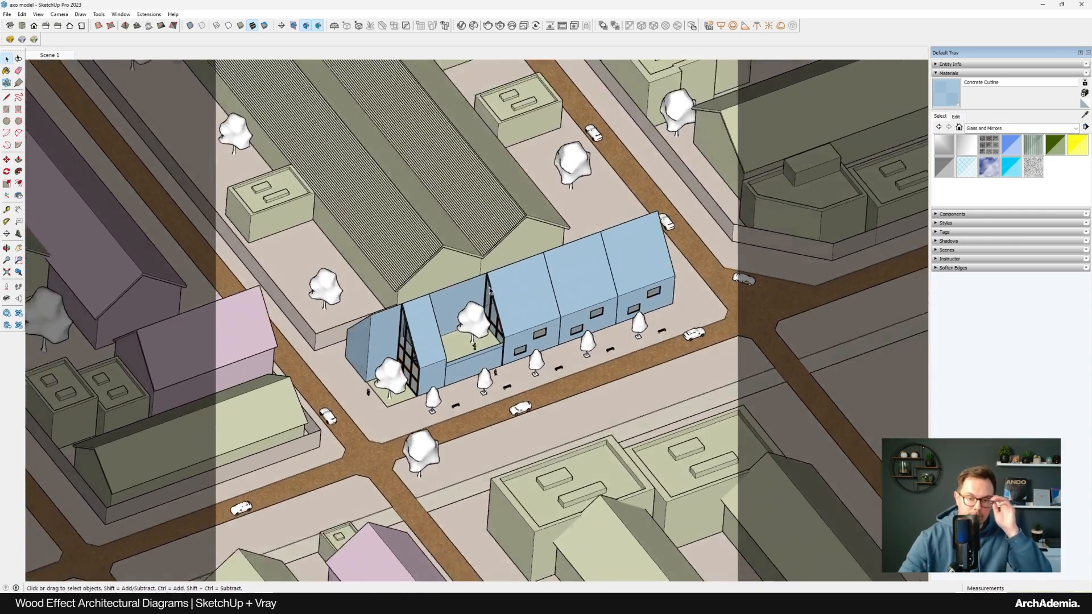
{"action": "scroll", "coordinate": [487, 385], "scroll_direction": "up", "scroll_amount": 12}
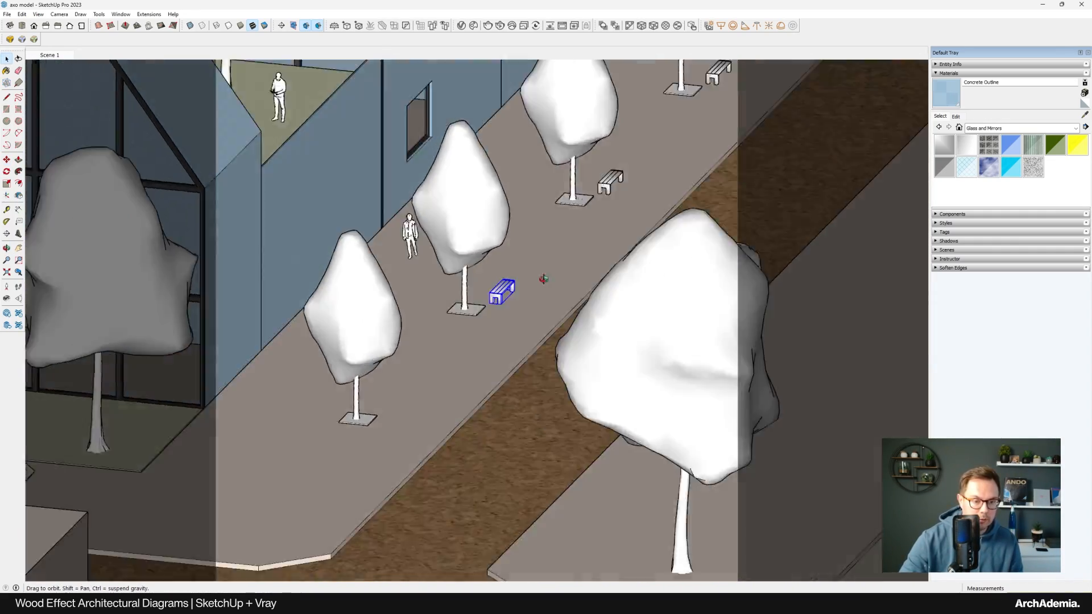
{"action": "middle_click_drag", "start_coordinate": [543, 279], "coordinate": [494, 332]}
{"action": "scroll", "coordinate": [535, 295], "scroll_direction": "down", "scroll_amount": 3}
{"action": "middle_click_drag", "start_coordinate": [575, 263], "coordinate": [439, 324], "text": "shift"}
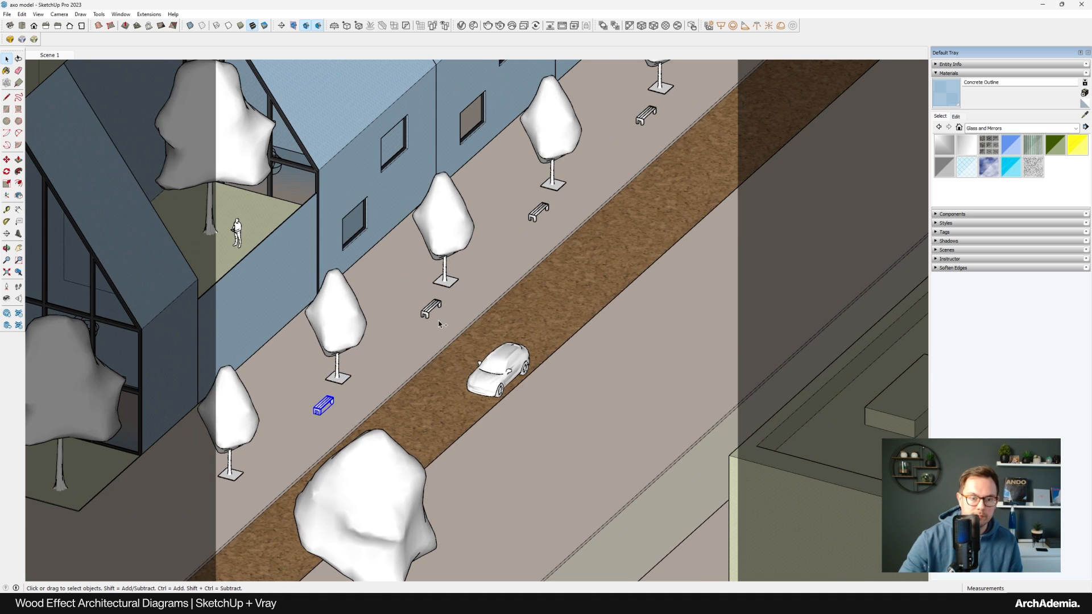
Select all five benches in the row along the pavement
{"action": "middle_click_drag", "start_coordinate": [541, 213], "coordinate": [416, 336], "text": "shift"}
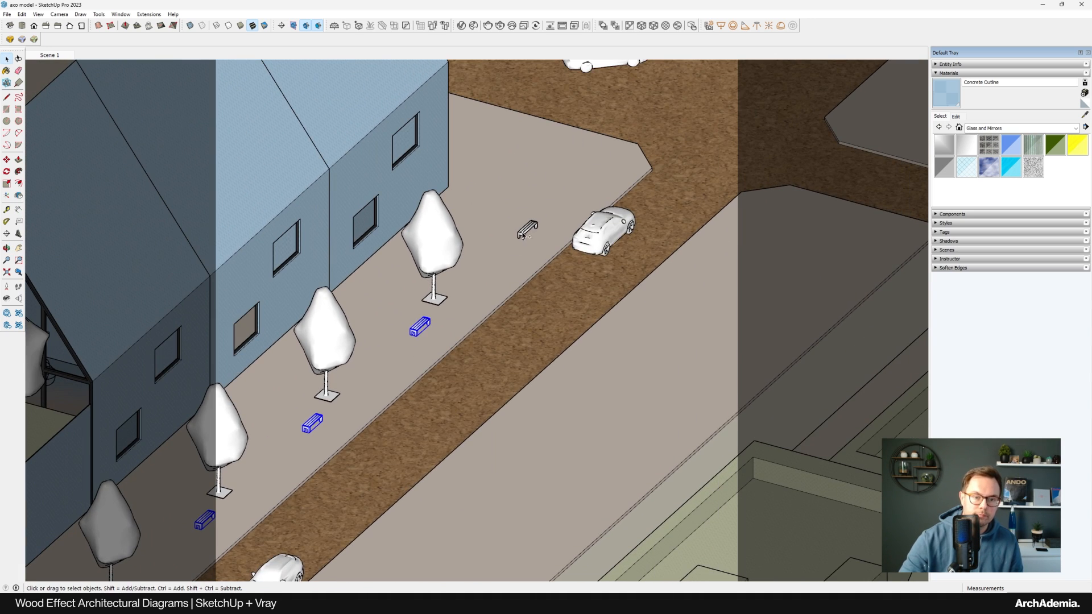
{"action": "middle_click_drag", "start_coordinate": [522, 235], "coordinate": [621, 324], "text": "shift"}
{"action": "scroll", "coordinate": [412, 444], "scroll_direction": "up", "scroll_amount": 8}
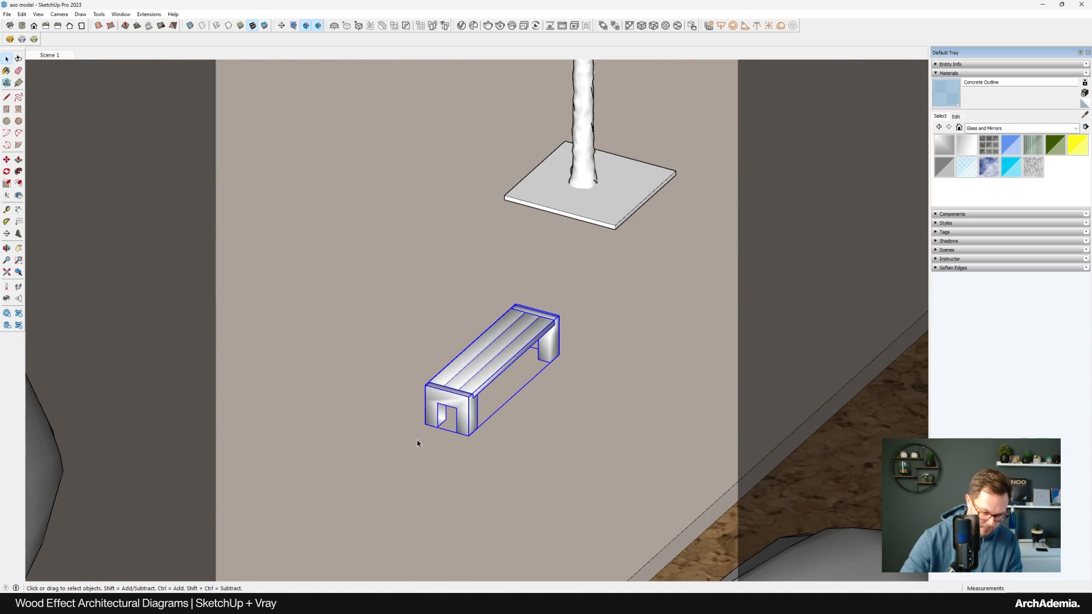
{"action": "key", "text": "m"}
{"action": "left_click", "coordinate": [425, 424]}
{"action": "scroll", "coordinate": [689, 273], "scroll_direction": "down", "scroll_amount": 8}
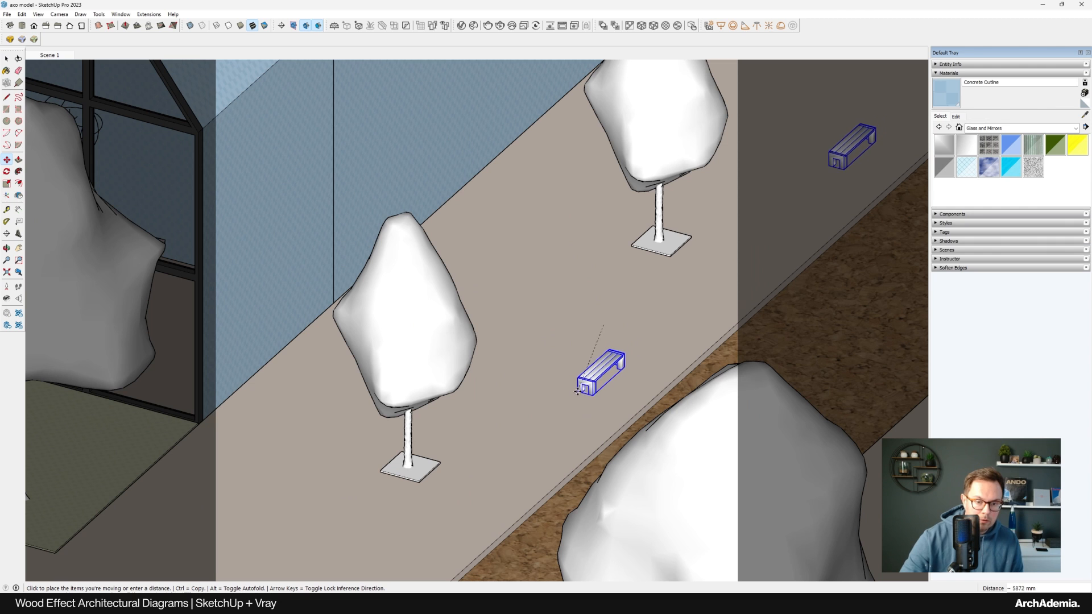
{"action": "left_click", "coordinate": [566, 391]}
{"action": "mouse_move", "coordinate": [567, 390]}
{"action": "middle_mouse_down"}
{"action": "mouse_move", "coordinate": [381, 435]}
{"action": "mouse_move", "coordinate": [550, 390]}
{"action": "middle_mouse_up"}
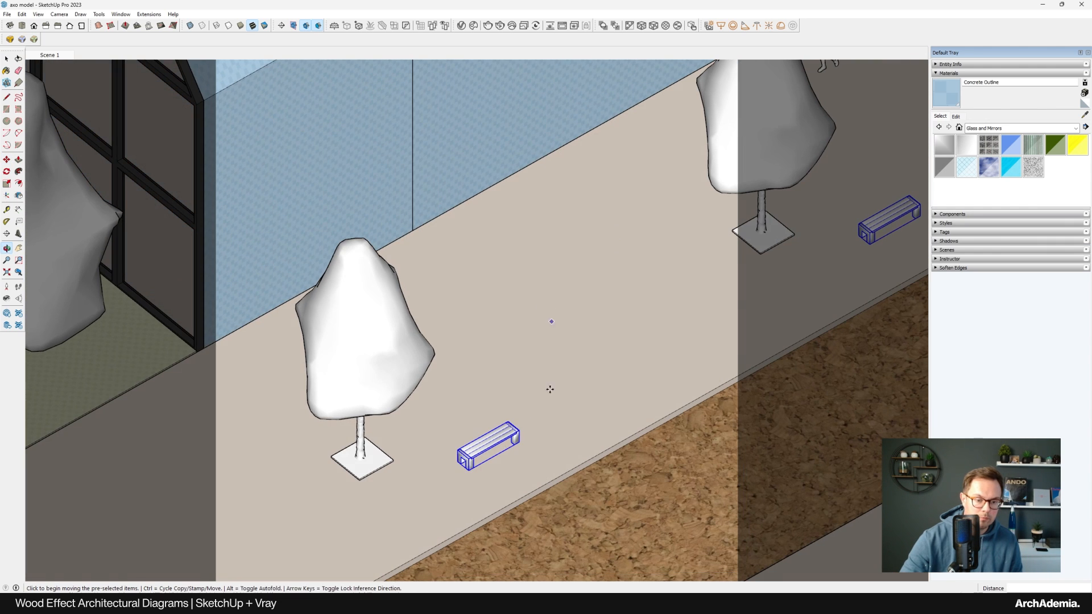
{"action": "left_click", "coordinate": [550, 390]}
{"action": "scroll", "coordinate": [605, 310], "scroll_direction": "down", "scroll_amount": 4}
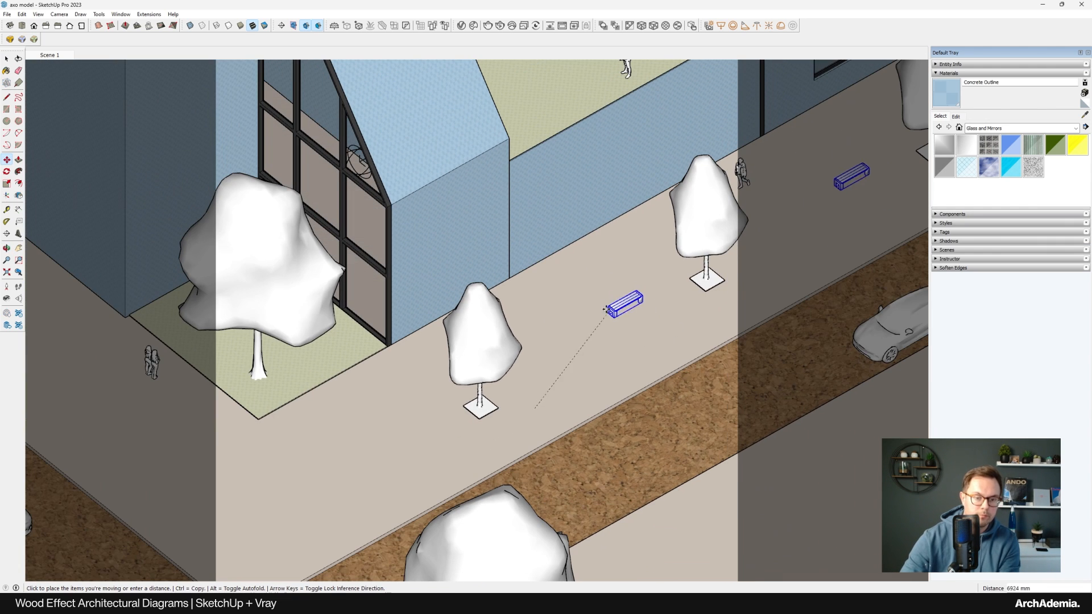
{"action": "key", "text": "Up"}
{"action": "middle_click_drag", "start_coordinate": [380, 457], "coordinate": [414, 461]}
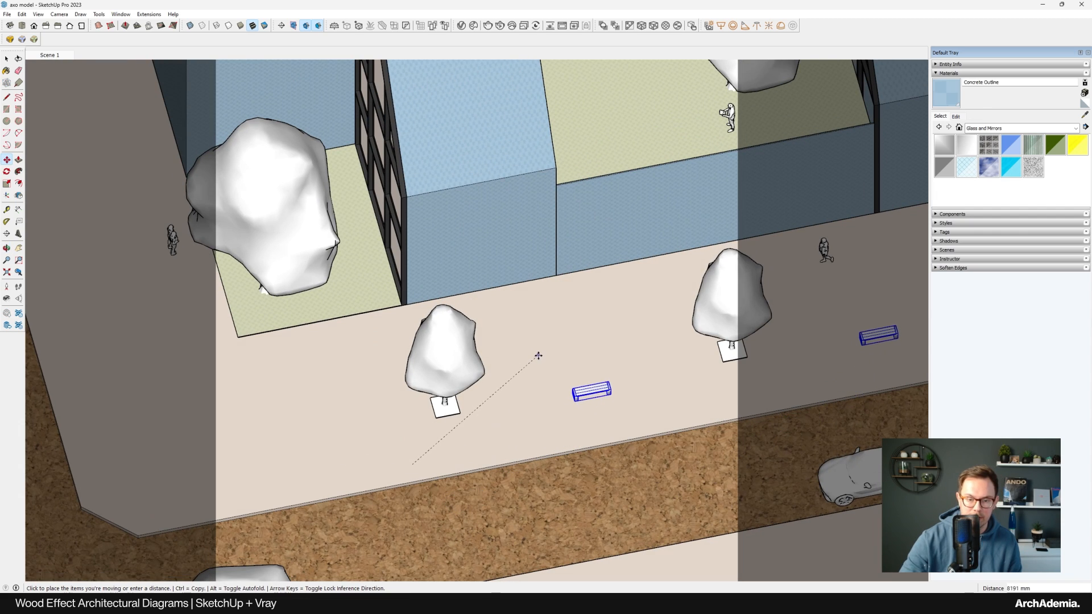
{"action": "scroll", "coordinate": [509, 368], "scroll_direction": "down", "scroll_amount": 5}
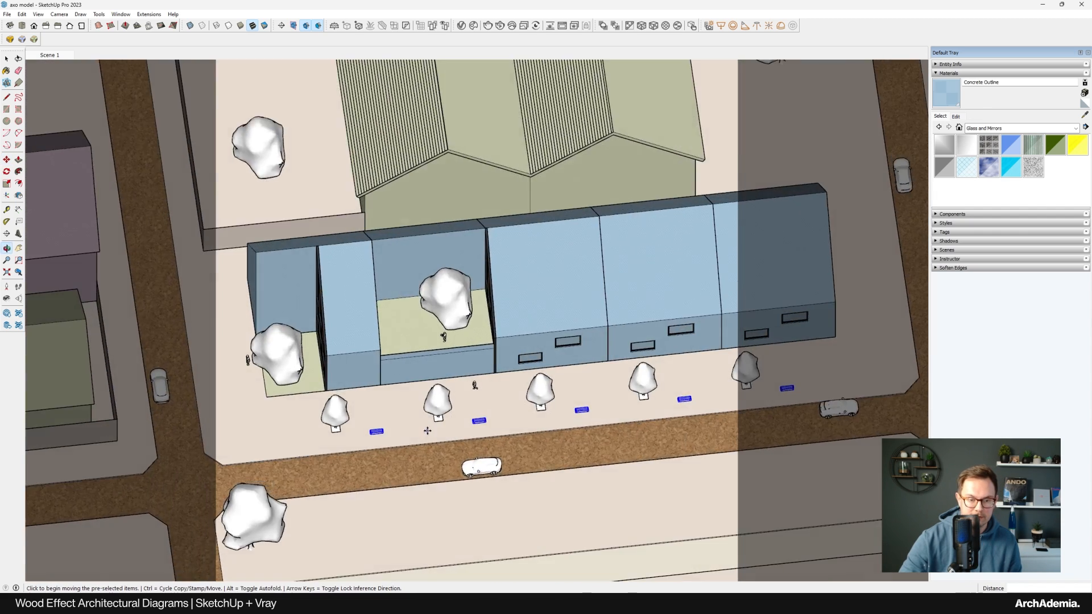
Copy the selected benches about 4270 mm along the pavement so each gap between small trees has a second bench
{"action": "scroll", "coordinate": [361, 438], "scroll_direction": "up", "scroll_amount": 6}
{"action": "key", "text": "ctrl"}
{"action": "left_click", "coordinate": [432, 437]}
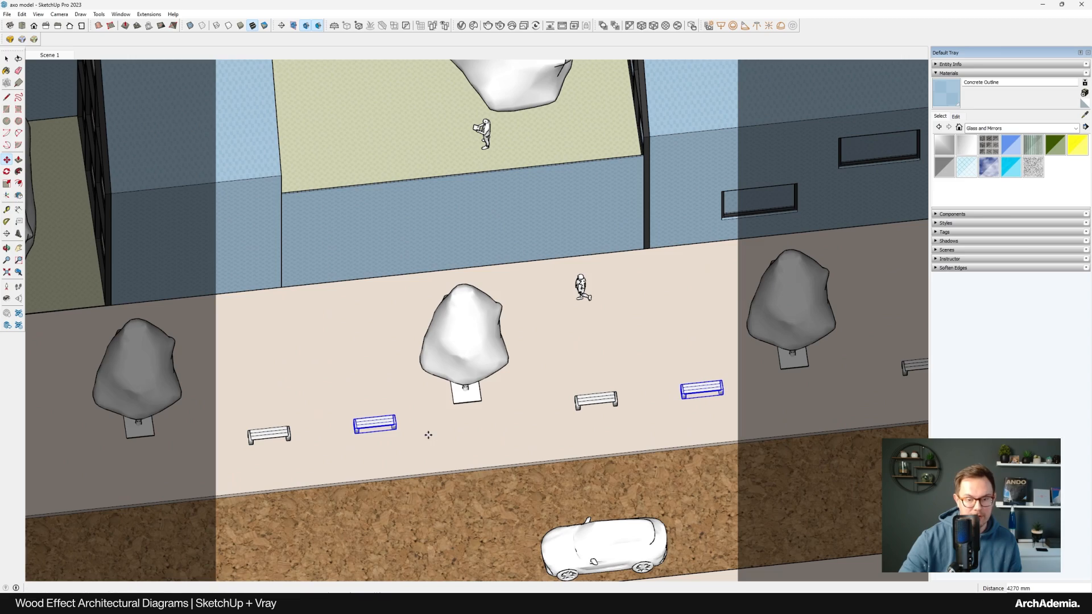
{"action": "key", "text": "space"}
Restore the Scene 1 view, render the region around the main building in V-Ray and inspect the trees and benches up close
{"action": "right_click", "coordinate": [45, 55]}
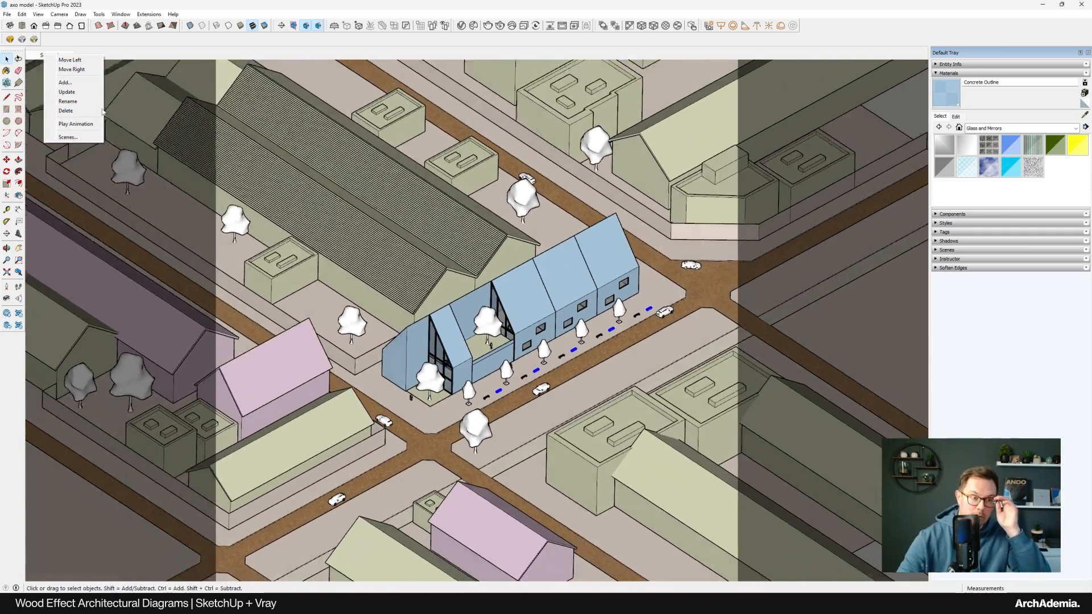
{"action": "left_click", "coordinate": [6, 58]}
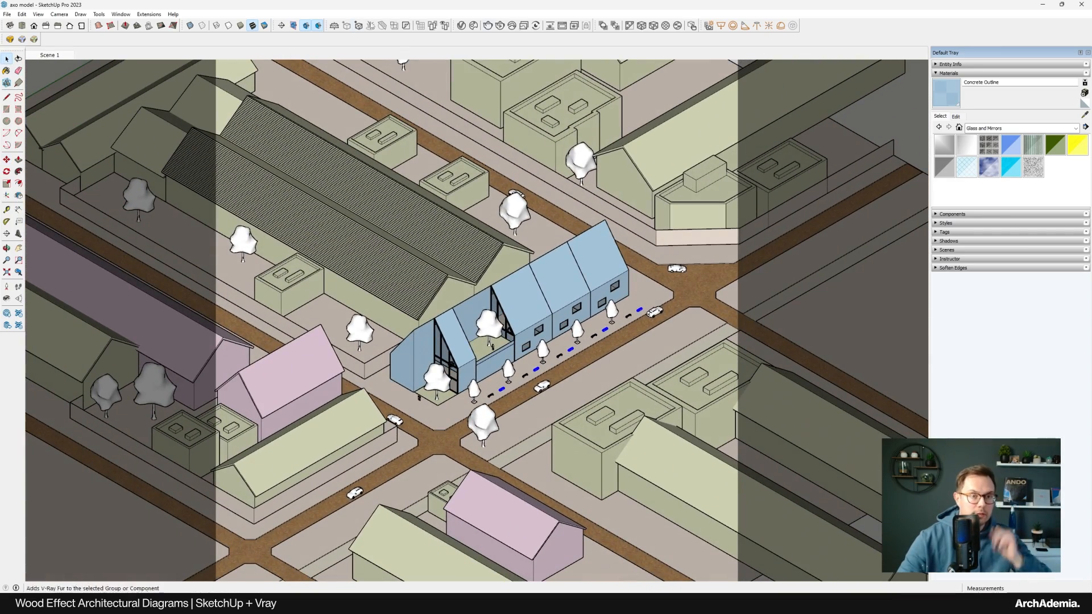
{"action": "left_click", "coordinate": [491, 28]}
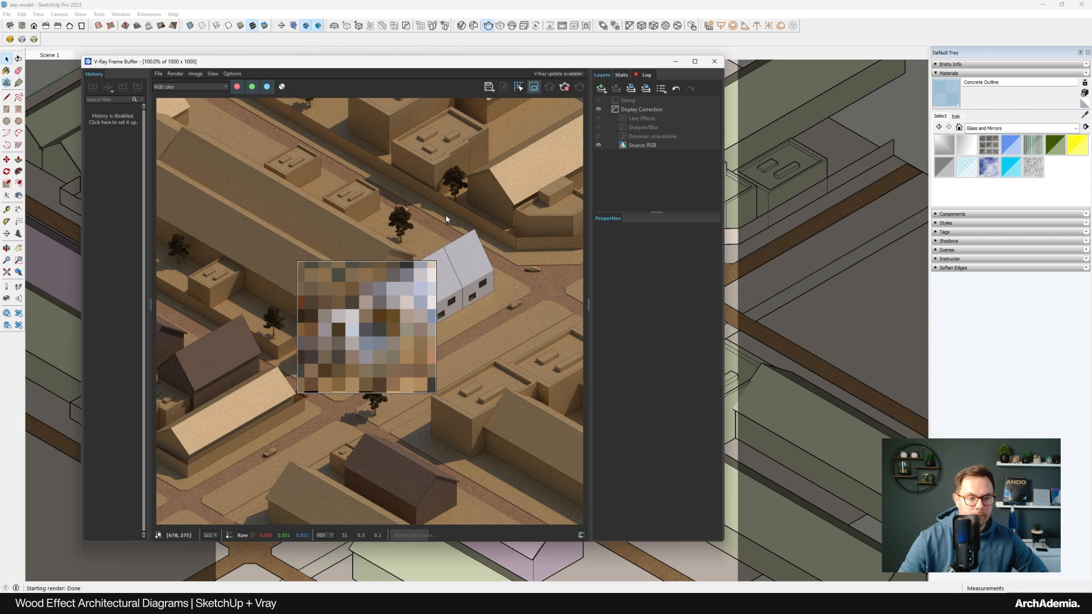
{"action": "scroll", "coordinate": [384, 379], "scroll_direction": "up", "scroll_amount": 1}
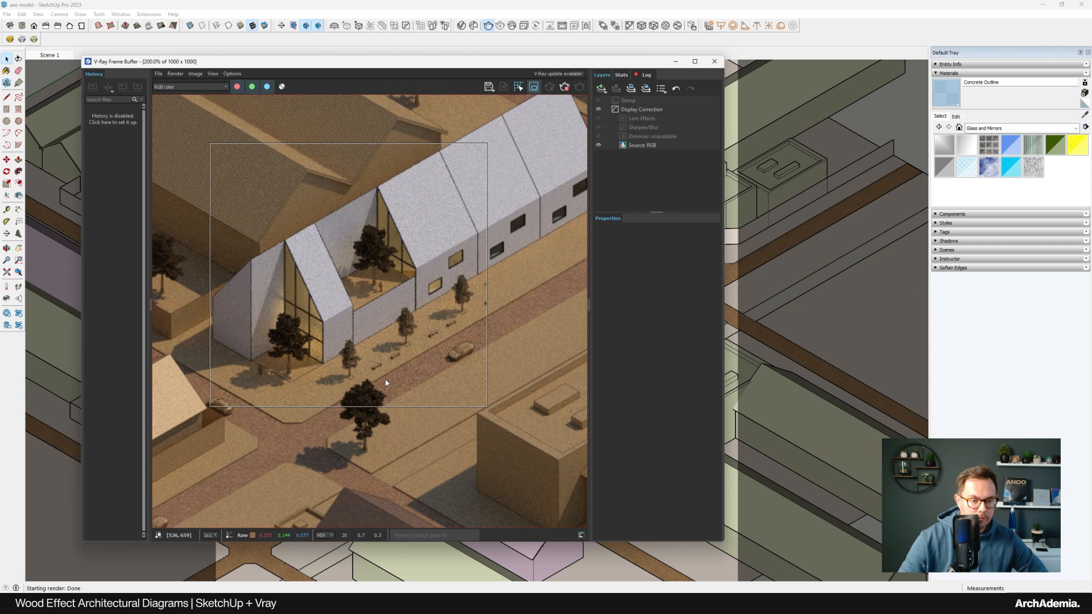
{"action": "scroll", "coordinate": [411, 362], "scroll_direction": "down", "scroll_amount": 1}
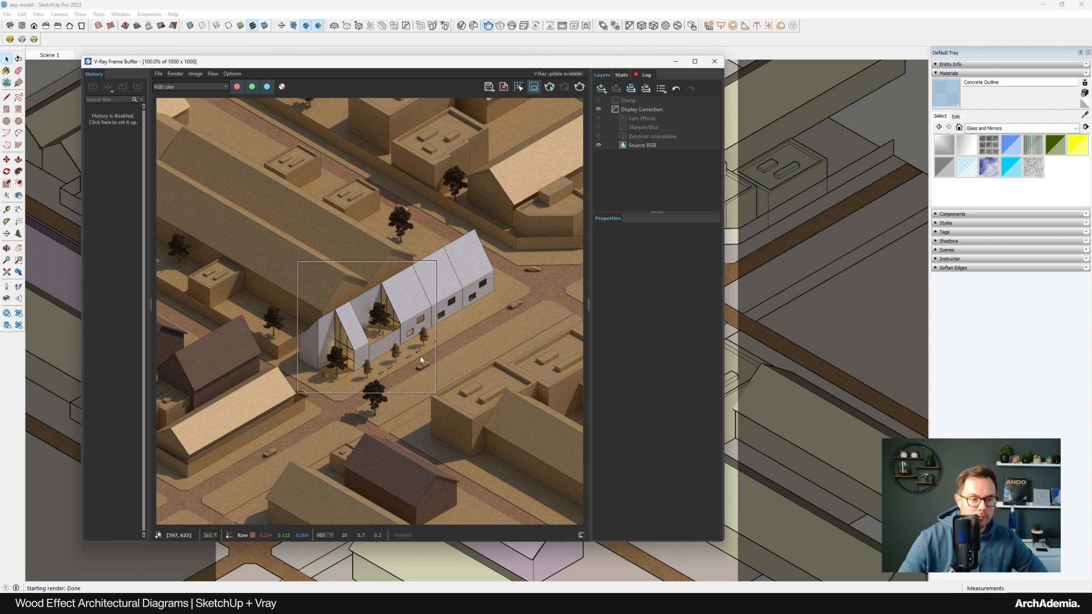
Turn off the render region and reposition the V-Ray Frame Buffer window over the model
{"action": "left_click", "coordinate": [537, 89]}
{"action": "left_click_drag", "start_coordinate": [340, 61], "coordinate": [395, 55]}
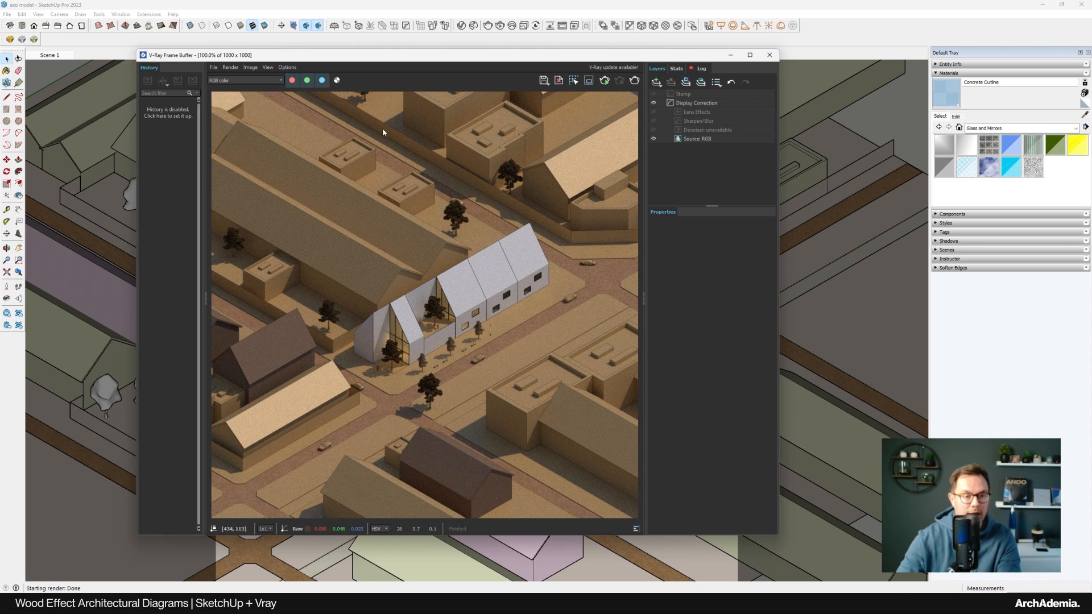
{"action": "left_click_drag", "start_coordinate": [333, 61], "coordinate": [297, 73]}
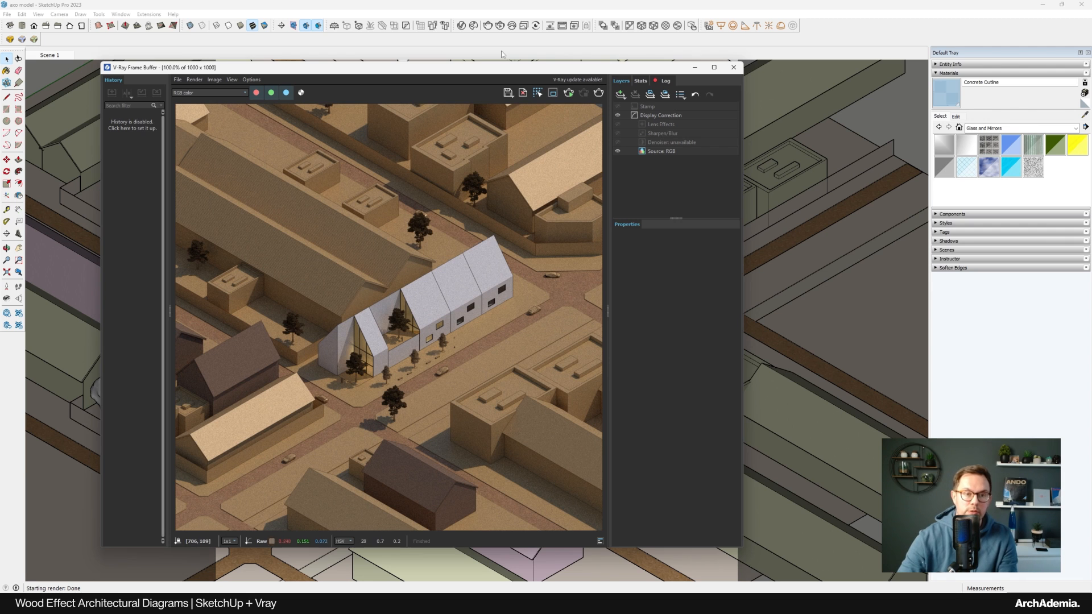
In the V-Ray render settings, turn off Progressive rendering and set the quality to High
{"action": "left_click", "coordinate": [461, 26]}
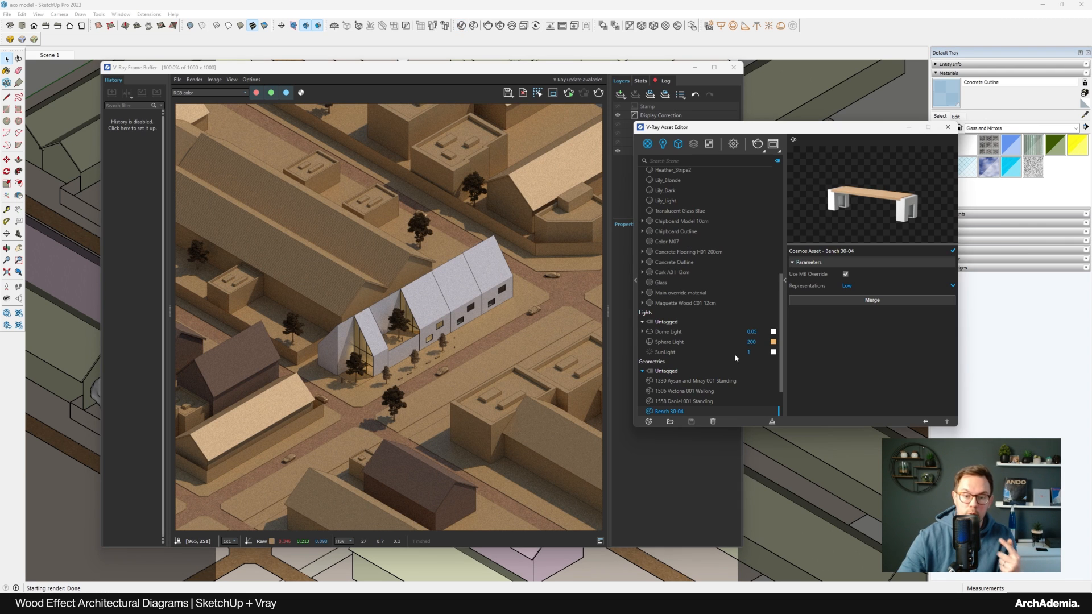
{"action": "left_click", "coordinate": [733, 144]}
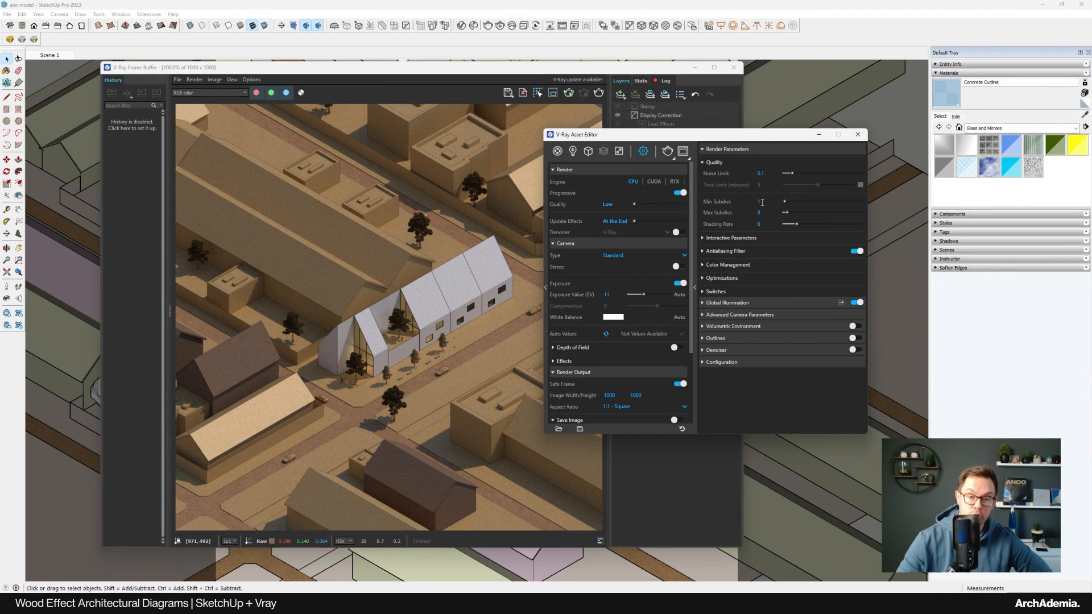
{"action": "left_click", "coordinate": [681, 194]}
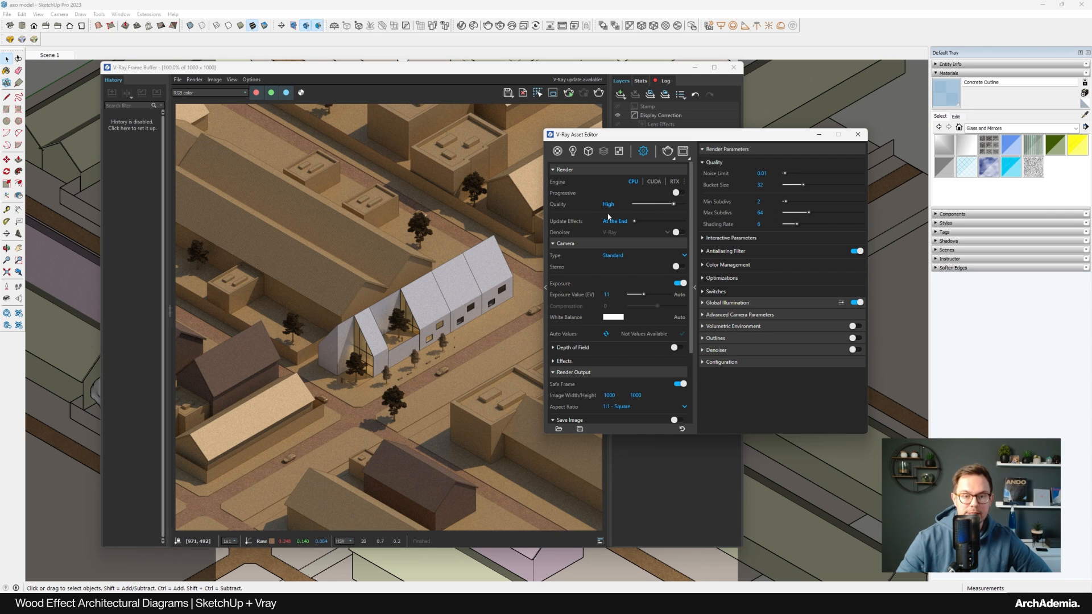
{"action": "left_click_drag", "start_coordinate": [604, 136], "coordinate": [622, 130]}
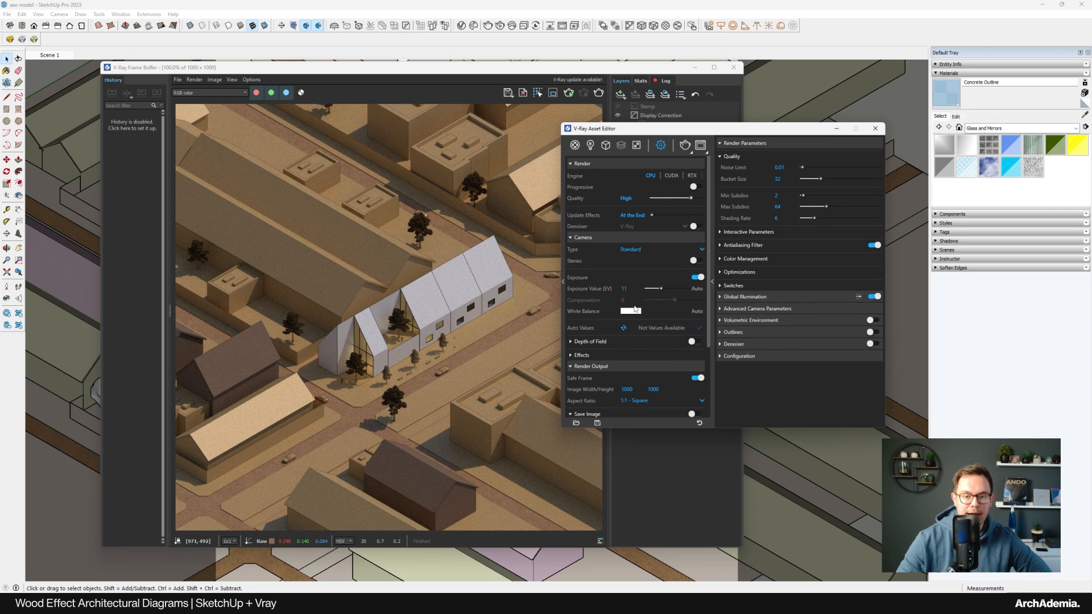
Set the render output size to 2000 x 2000 with the 1:1 square aspect ratio
{"action": "scroll", "coordinate": [639, 329], "scroll_direction": "down", "scroll_amount": 3}
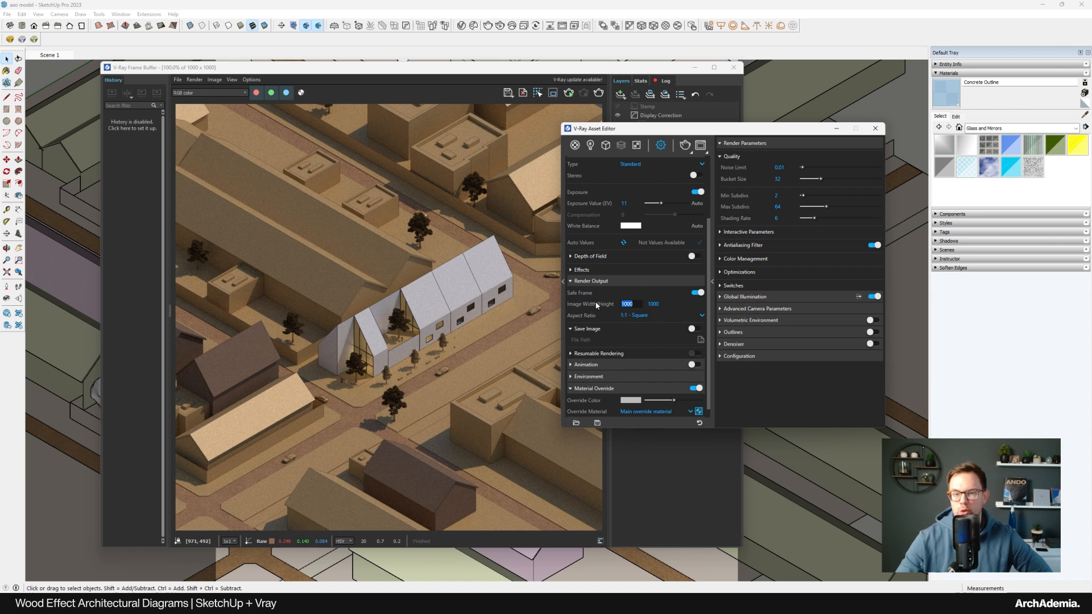
{"action": "type", "text": "2"}
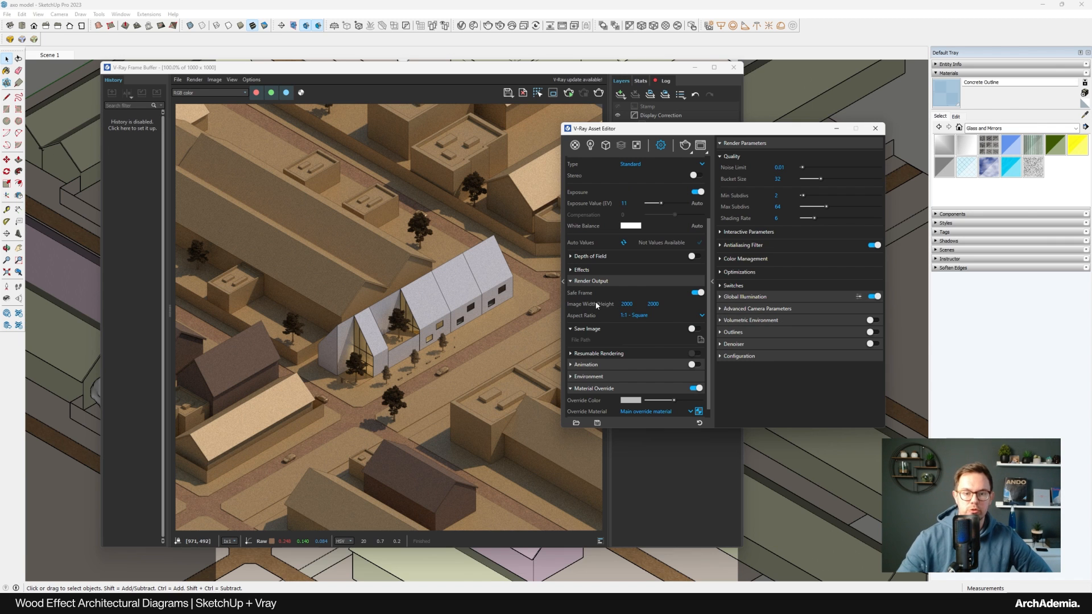
{"action": "scroll", "coordinate": [692, 281], "scroll_direction": "up", "scroll_amount": 3}
{"action": "left_click_drag", "start_coordinate": [666, 130], "coordinate": [611, 132]}
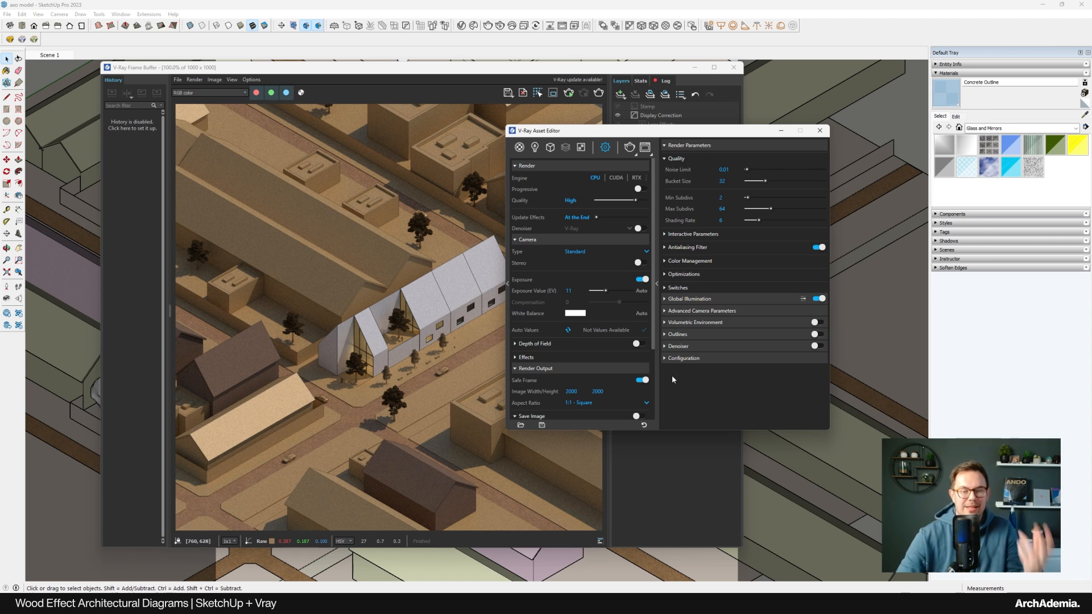
Enable the V-Ray Denoiser and set it to the Custom preset with strength 0.3
{"action": "scroll", "coordinate": [601, 367], "scroll_direction": "down", "scroll_amount": 3}
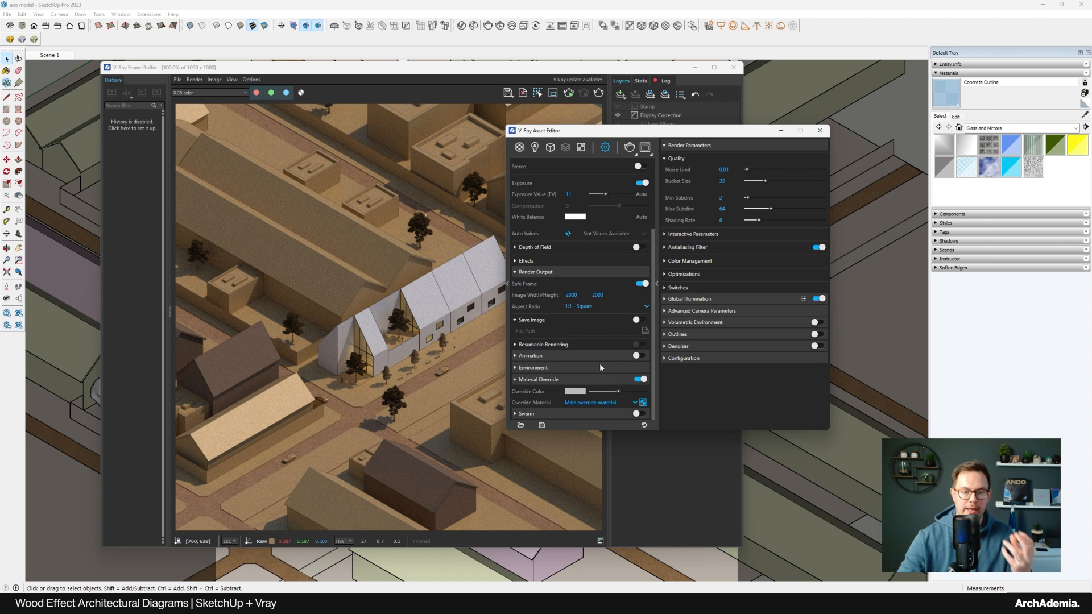
{"action": "left_click", "coordinate": [664, 346]}
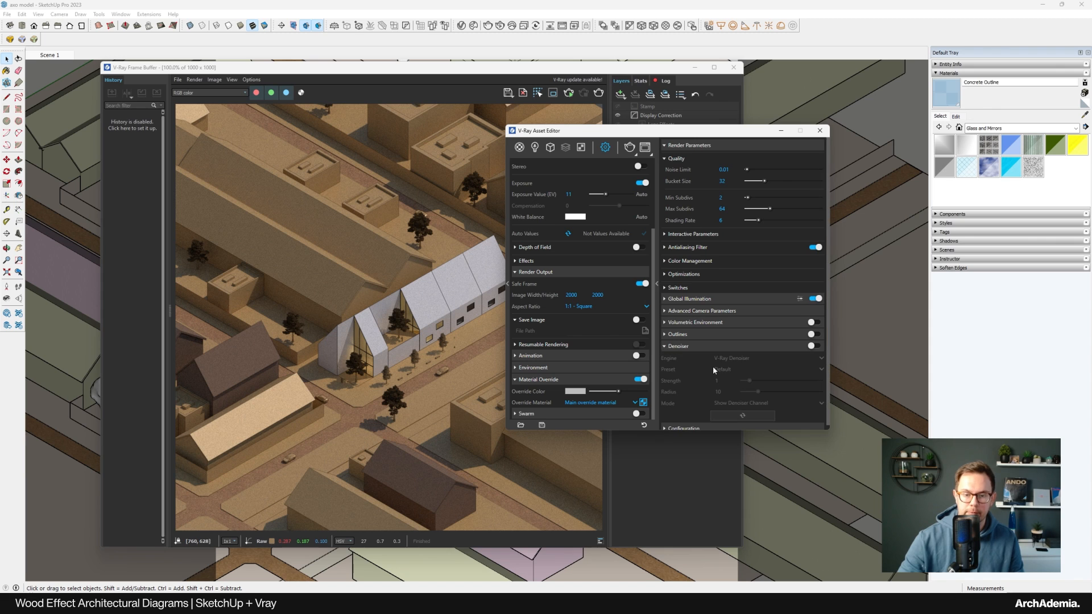
{"action": "left_click", "coordinate": [813, 342]}
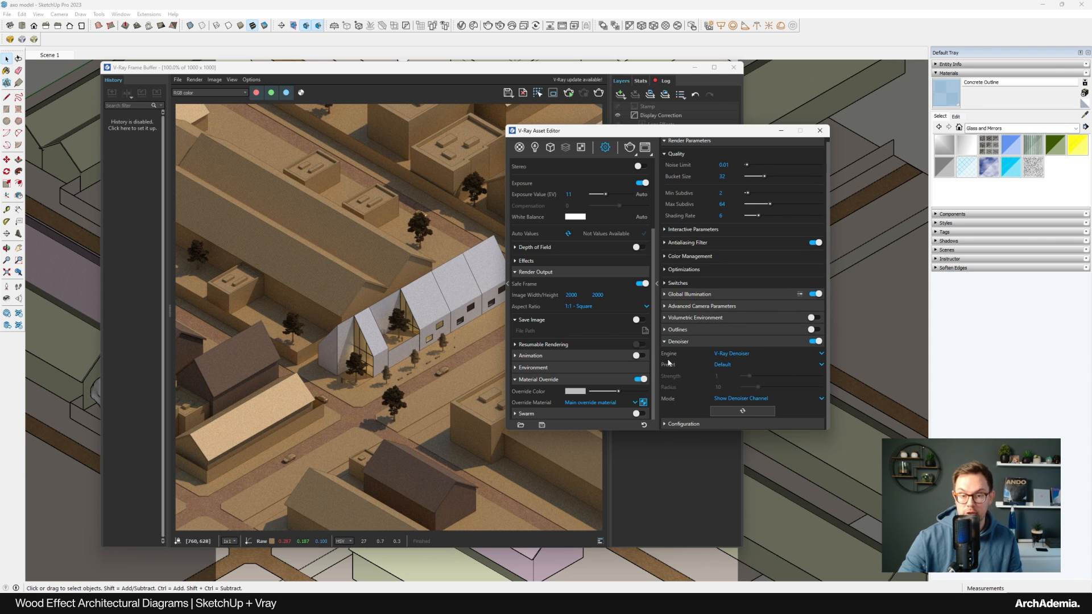
{"action": "left_click", "coordinate": [727, 365]}
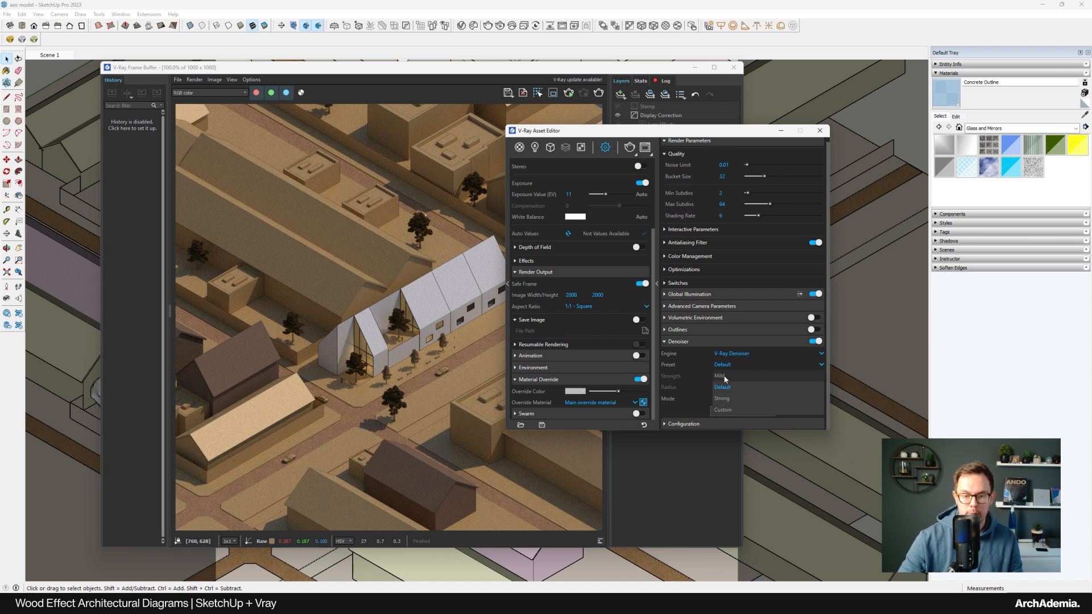
{"action": "left_click", "coordinate": [720, 377]}
{"action": "left_click", "coordinate": [720, 367]}
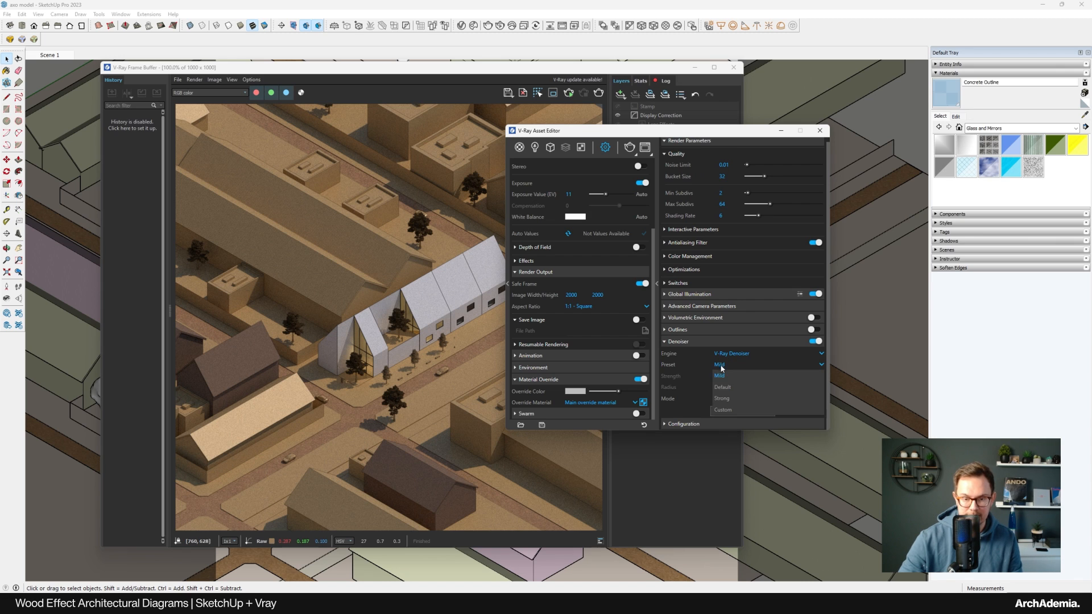
{"action": "left_click", "coordinate": [724, 410]}
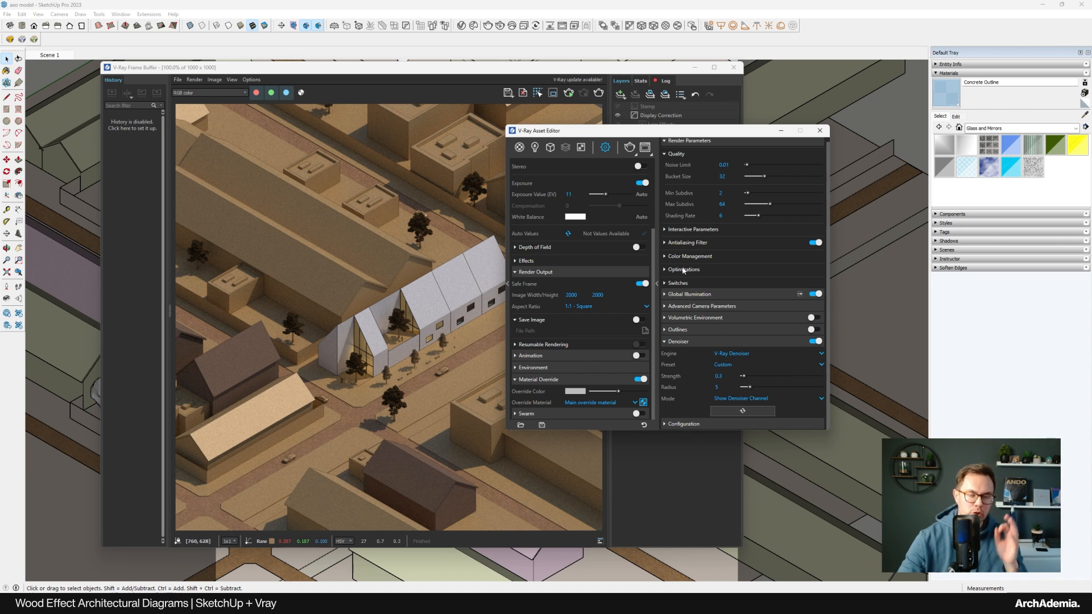
{"action": "left_click_drag", "start_coordinate": [596, 132], "coordinate": [665, 138]}
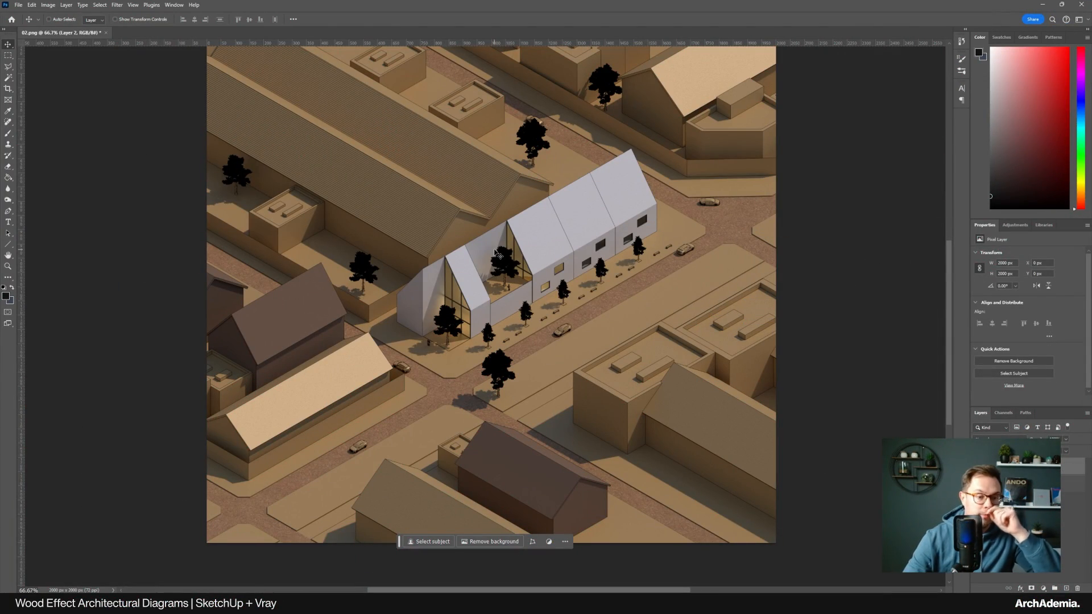
Switch to Photoshop, fit the finished render on screen and inspect the dark-roofed building at 200% zoom
{"action": "key", "text": "z"}
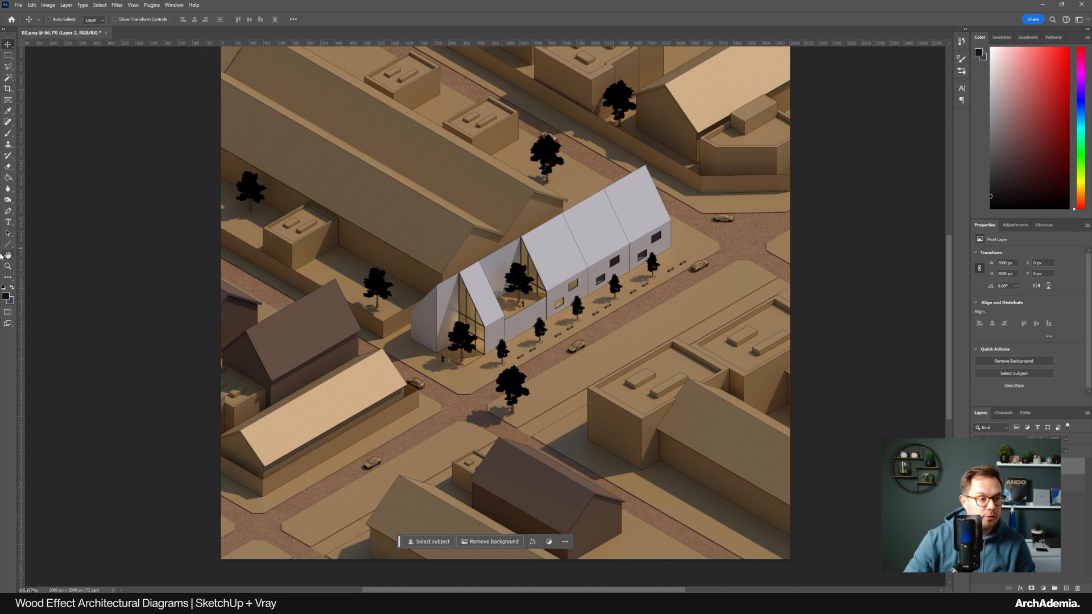
{"action": "right_click", "coordinate": [429, 201]}
{"action": "left_click", "coordinate": [452, 204]}
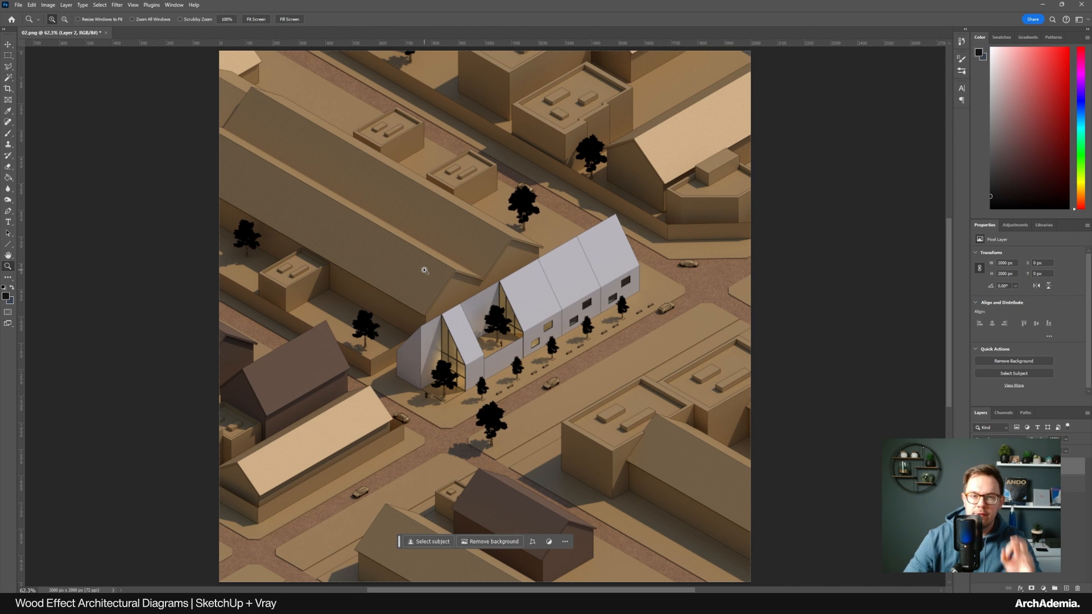
{"action": "left_click", "coordinate": [255, 384]}
{"action": "left_click", "coordinate": [255, 385]}
{"action": "left_click", "coordinate": [255, 385]}
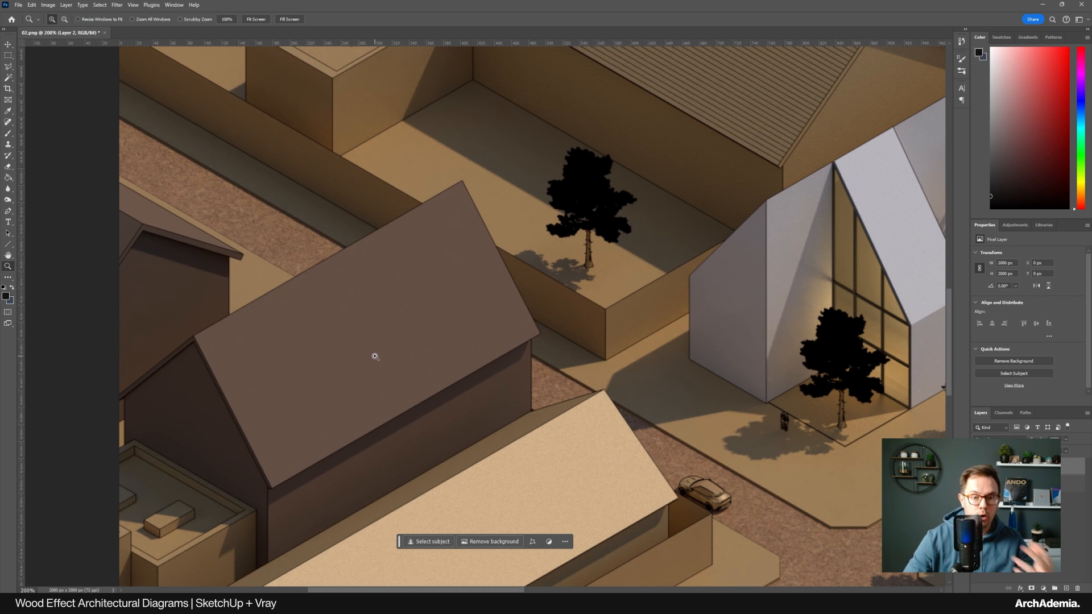
Fit the whole render on screen again and examine the white building and its row of trees and benches at 100%
{"action": "right_click", "coordinate": [377, 305]}
{"action": "left_click", "coordinate": [399, 305]}
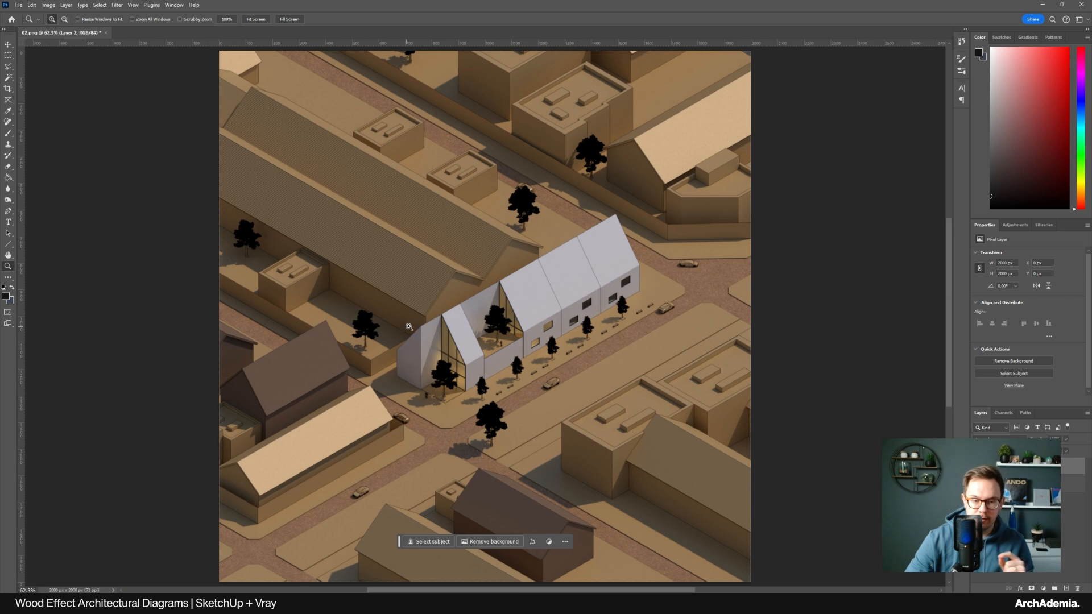
{"action": "left_click", "coordinate": [477, 335]}
{"action": "left_click", "coordinate": [477, 336]}
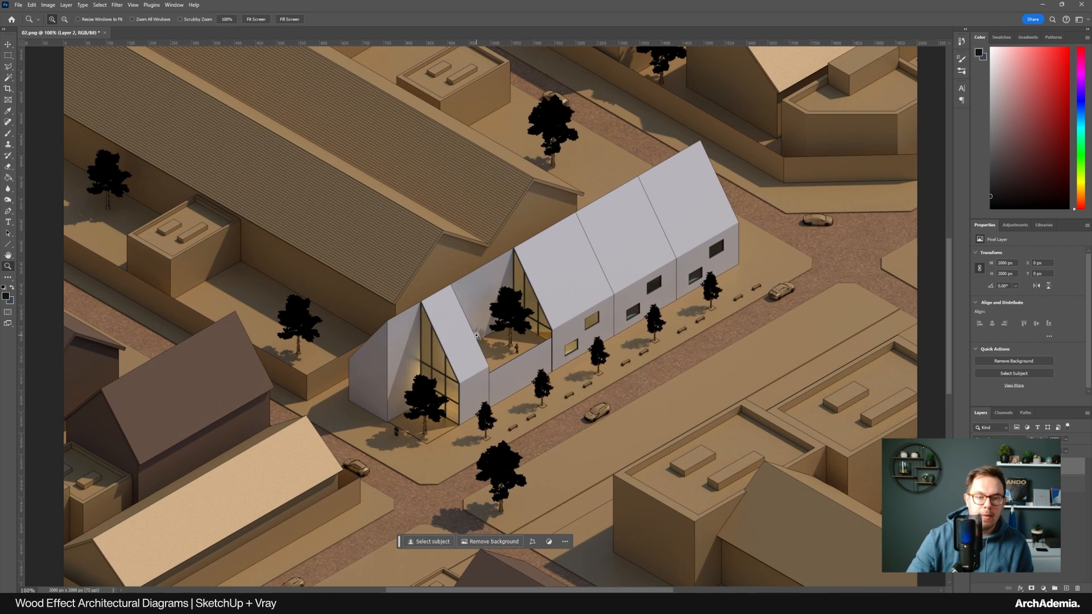
{"action": "middle_click_drag", "start_coordinate": [549, 313], "coordinate": [540, 315]}
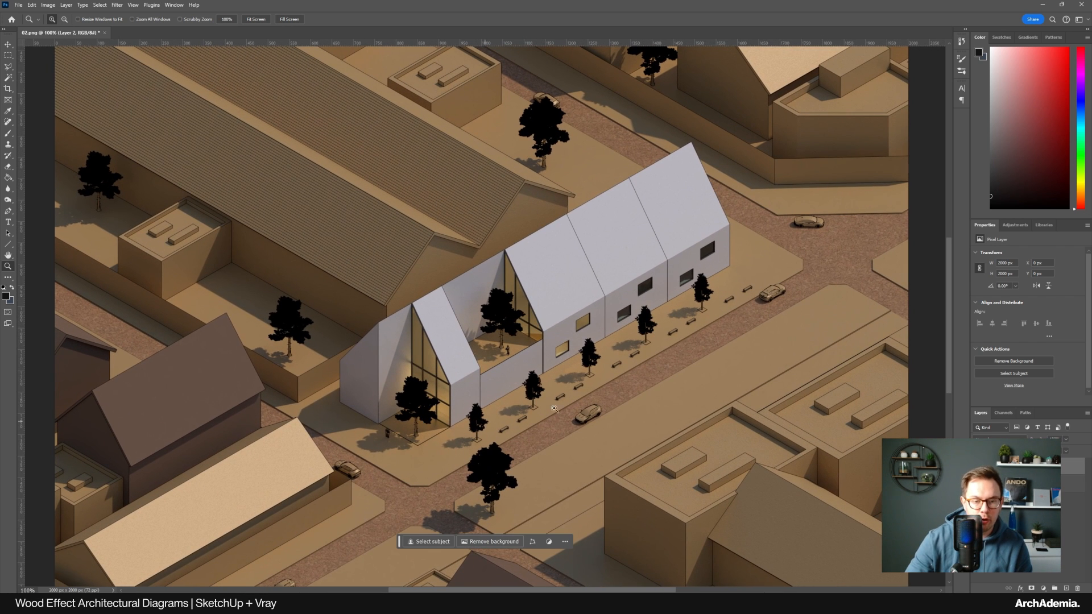
{"action": "left_click_drag", "start_coordinate": [596, 392], "coordinate": [589, 400]}
{"action": "left_click_drag", "start_coordinate": [592, 358], "coordinate": [586, 370]}
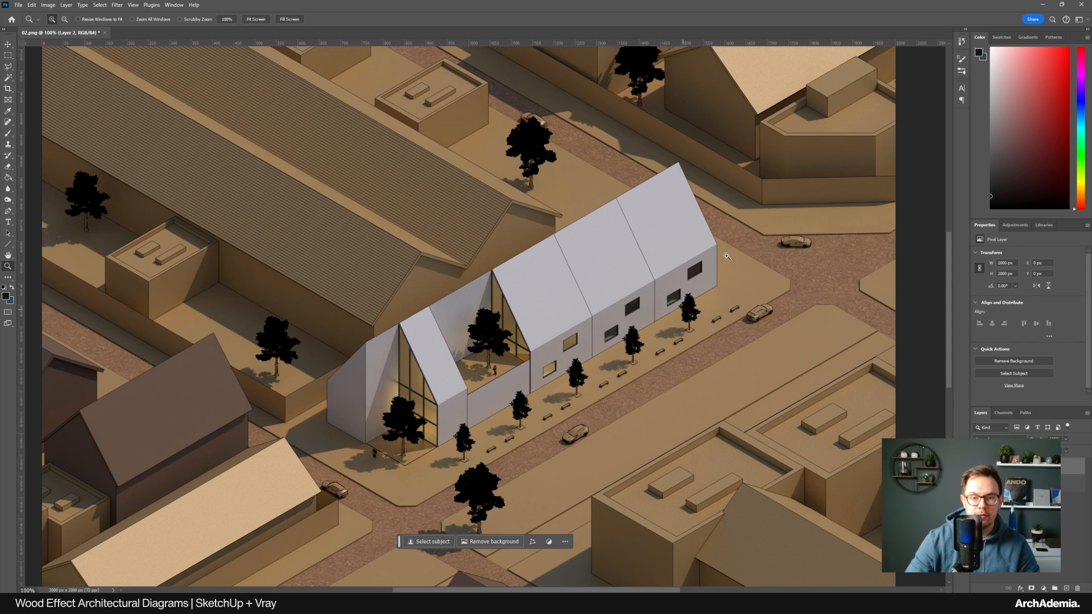
{"action": "mouse_move", "coordinate": [442, 602]}
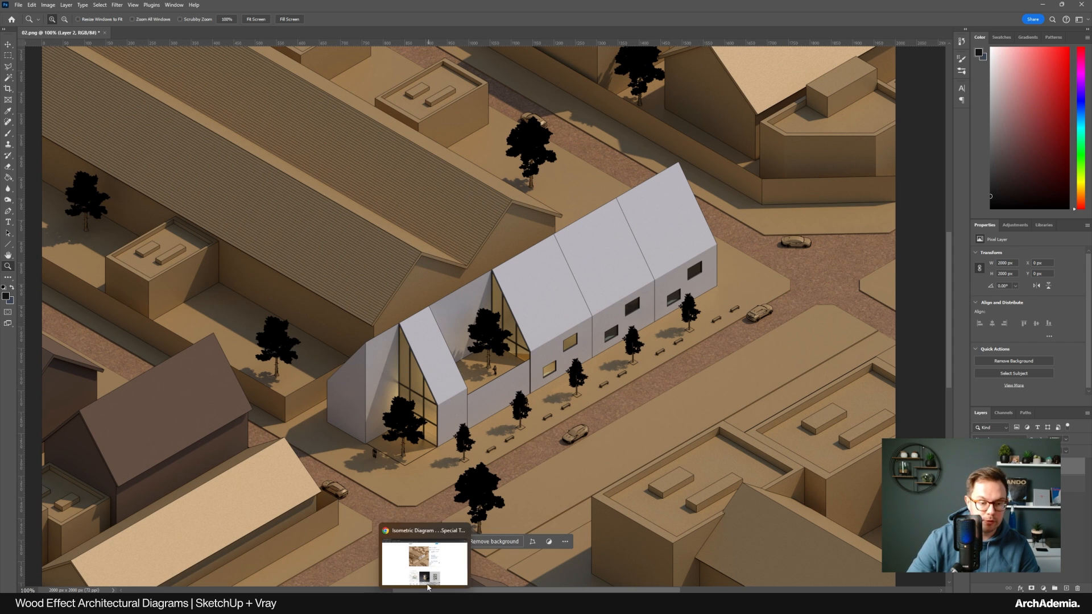
{"action": "left_click", "coordinate": [428, 577]}
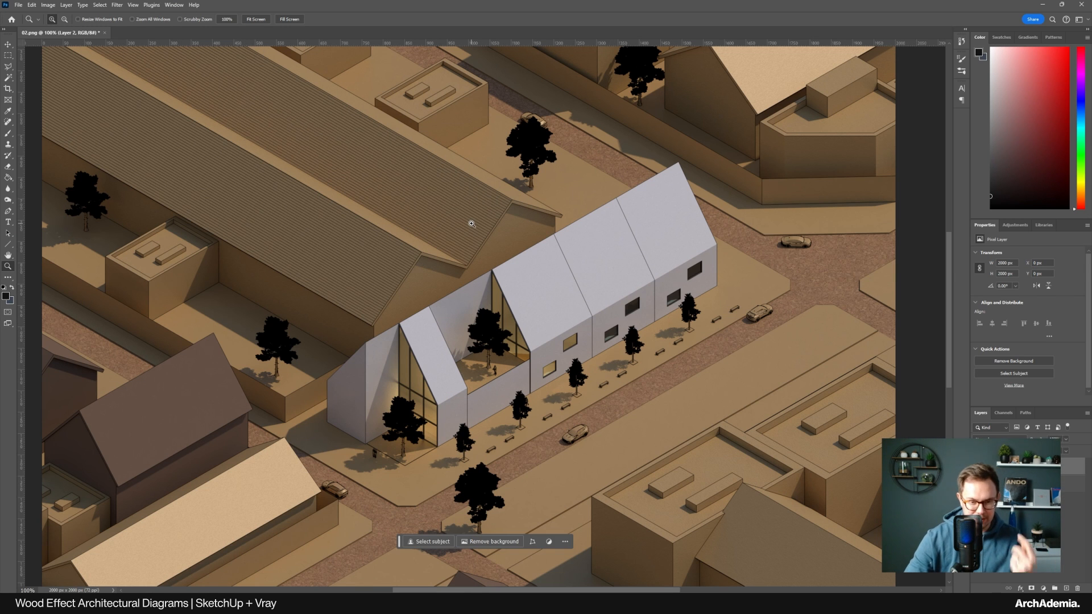
{"action": "left_click_drag", "start_coordinate": [547, 331], "coordinate": [554, 328]}
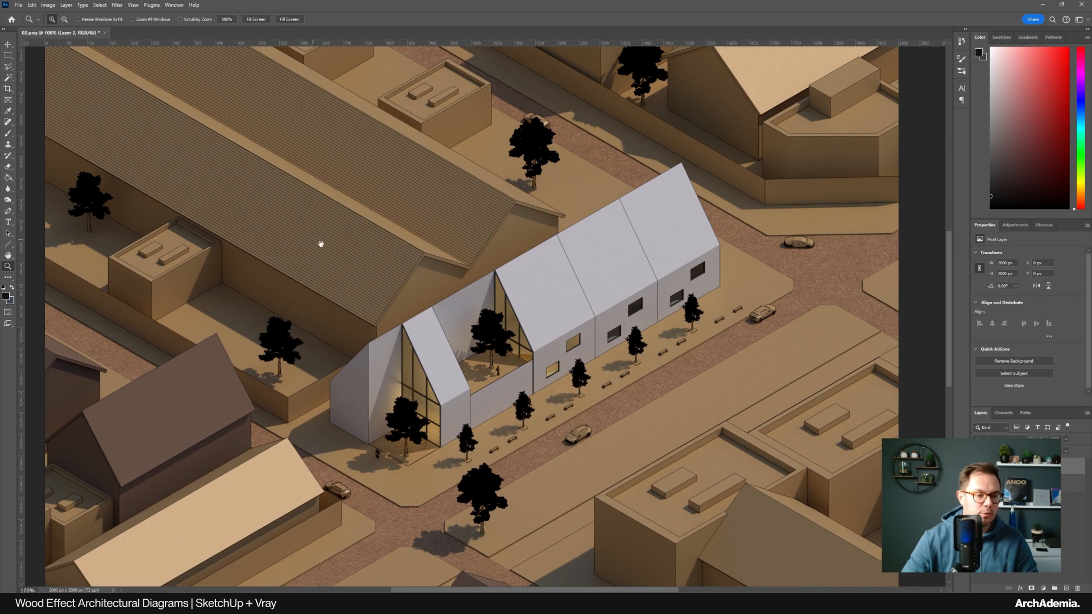
{"action": "left_click_drag", "start_coordinate": [311, 238], "coordinate": [312, 221]}
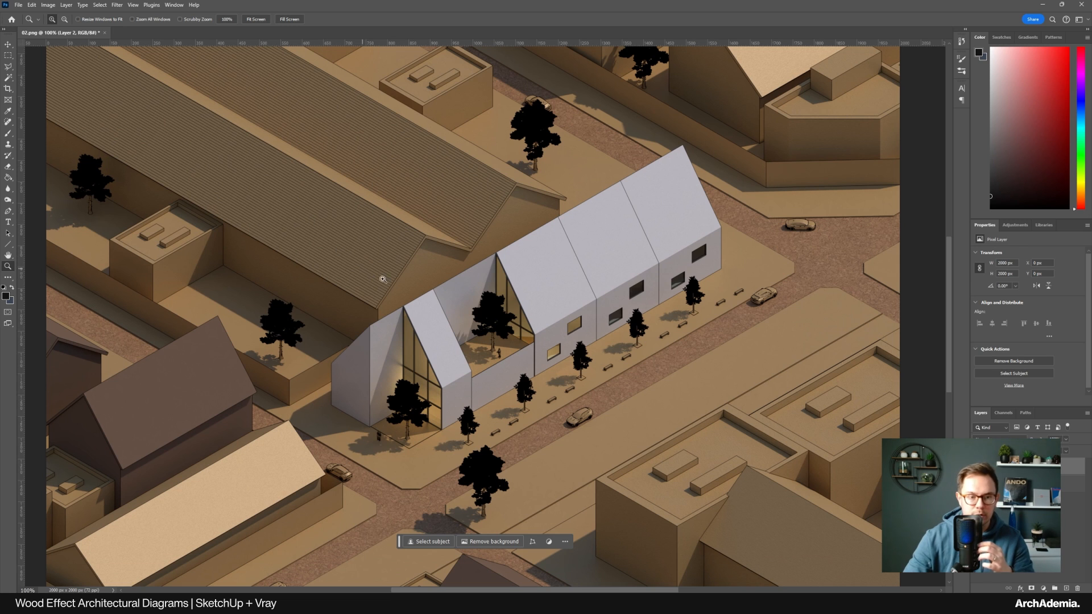
Toggle the visibility of the linework layer repeatedly to compare the trees, benches and cars with and without it
{"action": "left_click", "coordinate": [977, 467]}
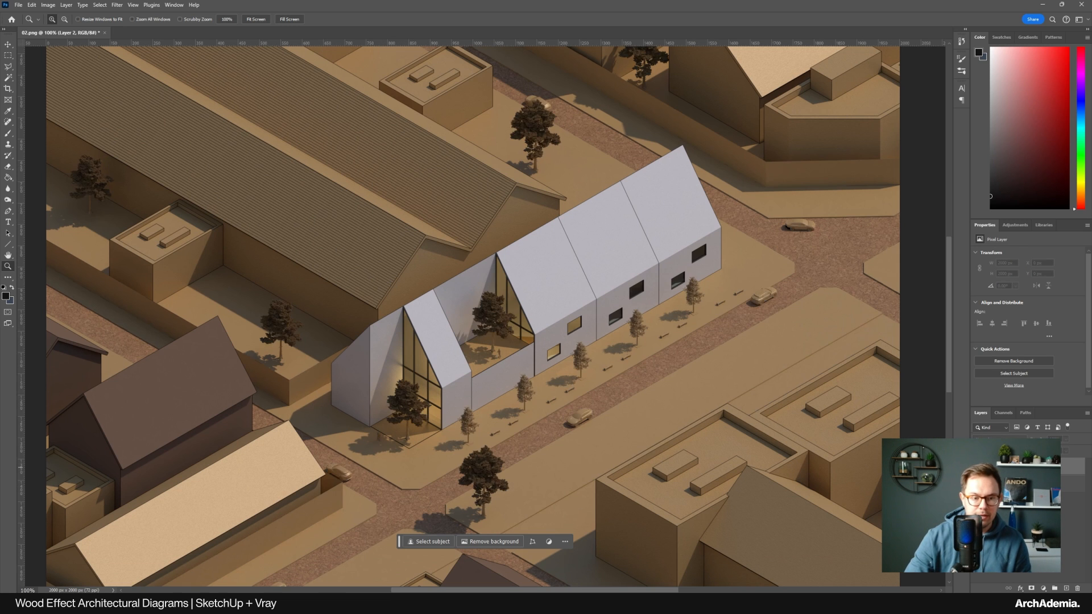
{"action": "left_click", "coordinate": [977, 467]}
{"action": "left_click", "coordinate": [977, 467]}
{"action": "left_click", "coordinate": [977, 467]}
{"action": "left_click", "coordinate": [977, 467]}
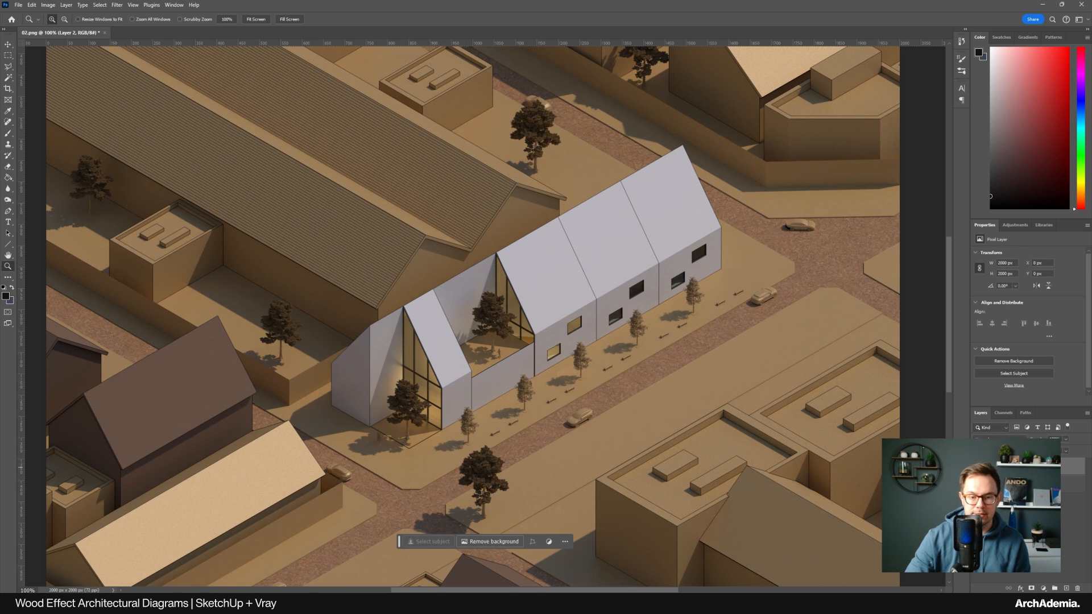
{"action": "left_click", "coordinate": [977, 466]}
{"action": "left_click", "coordinate": [976, 467]}
{"action": "left_click", "coordinate": [977, 467]}
{"action": "left_click", "coordinate": [977, 467]}
{"action": "left_click", "coordinate": [977, 466]}
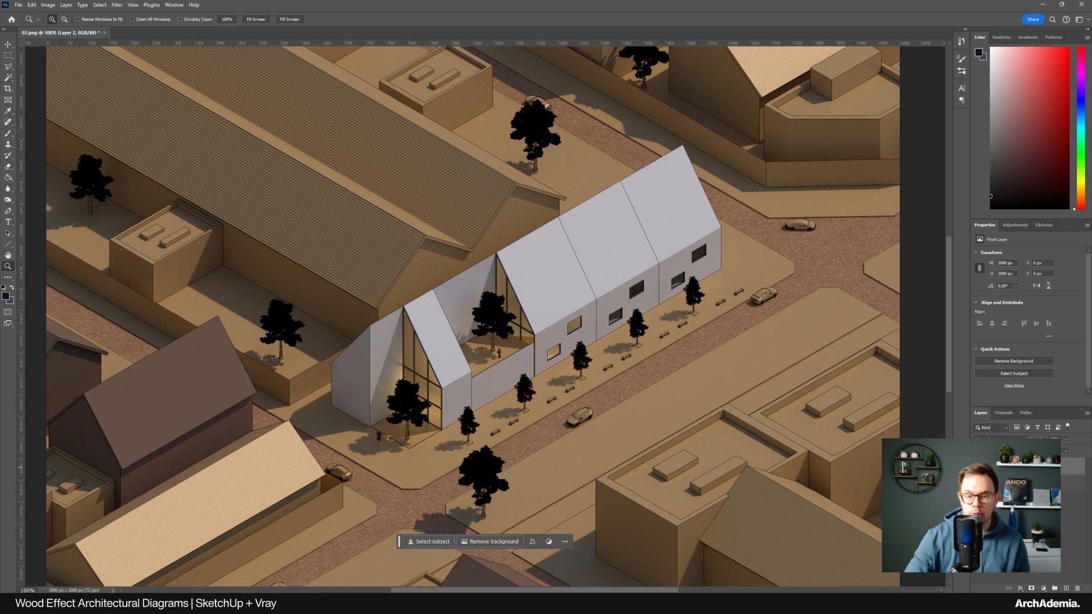
{"action": "left_click", "coordinate": [977, 467]}
{"action": "left_click", "coordinate": [976, 466]}
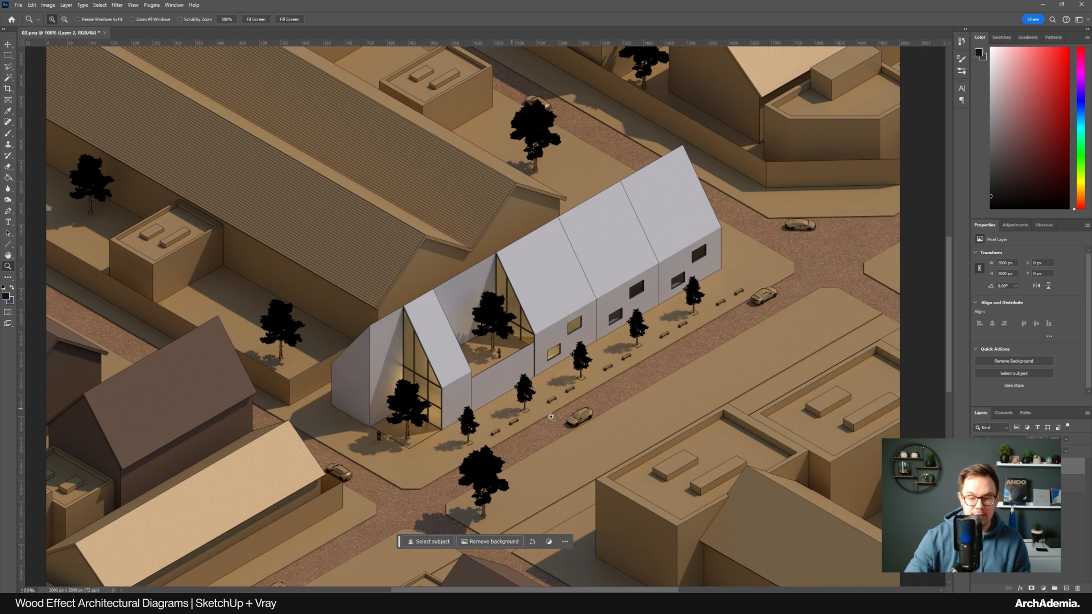
Erase the black linework on Layer 2 from the garden trees beside the long-roofed building and the trees inside the white building's courtyards
{"action": "mouse_move", "coordinate": [373, 349]}
{"action": "left_mouse_down"}
{"action": "mouse_move", "coordinate": [434, 347]}
{"action": "mouse_move", "coordinate": [508, 367]}
{"action": "left_mouse_up"}
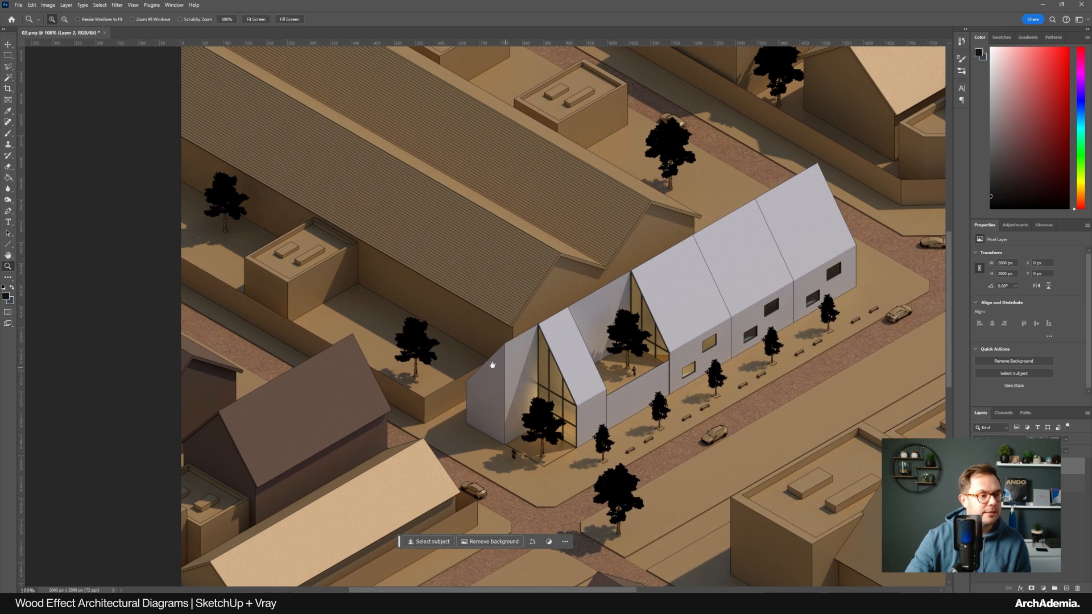
{"action": "left_click", "coordinate": [8, 166]}
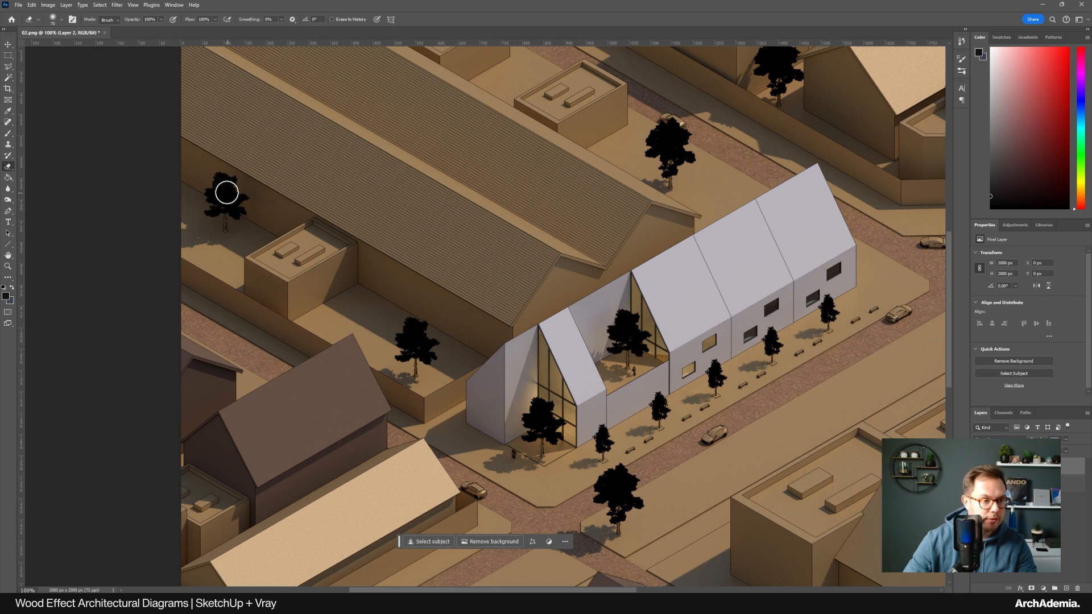
{"action": "mouse_move", "coordinate": [219, 175]}
{"action": "left_mouse_down"}
{"action": "mouse_move", "coordinate": [239, 200]}
{"action": "mouse_move", "coordinate": [210, 208]}
{"action": "mouse_move", "coordinate": [243, 196]}
{"action": "mouse_move", "coordinate": [244, 212]}
{"action": "left_mouse_up"}
{"action": "mouse_move", "coordinate": [402, 327]}
{"action": "left_mouse_down"}
{"action": "mouse_move", "coordinate": [402, 360]}
{"action": "mouse_move", "coordinate": [415, 374]}
{"action": "mouse_move", "coordinate": [432, 360]}
{"action": "mouse_move", "coordinate": [429, 336]}
{"action": "mouse_move", "coordinate": [402, 326]}
{"action": "mouse_move", "coordinate": [419, 331]}
{"action": "left_mouse_up"}
{"action": "mouse_move", "coordinate": [544, 457]}
{"action": "left_mouse_down"}
{"action": "mouse_move", "coordinate": [443, 419]}
{"action": "mouse_move", "coordinate": [446, 378]}
{"action": "mouse_move", "coordinate": [459, 398]}
{"action": "mouse_move", "coordinate": [444, 375]}
{"action": "mouse_move", "coordinate": [429, 384]}
{"action": "mouse_move", "coordinate": [438, 361]}
{"action": "left_mouse_up"}
{"action": "left_click_drag", "start_coordinate": [493, 413], "coordinate": [479, 418]}
{"action": "mouse_move", "coordinate": [507, 318]}
{"action": "left_mouse_down"}
{"action": "mouse_move", "coordinate": [493, 315]}
{"action": "mouse_move", "coordinate": [505, 287]}
{"action": "mouse_move", "coordinate": [520, 290]}
{"action": "mouse_move", "coordinate": [518, 312]}
{"action": "mouse_move", "coordinate": [526, 304]}
{"action": "mouse_move", "coordinate": [510, 333]}
{"action": "left_mouse_up"}
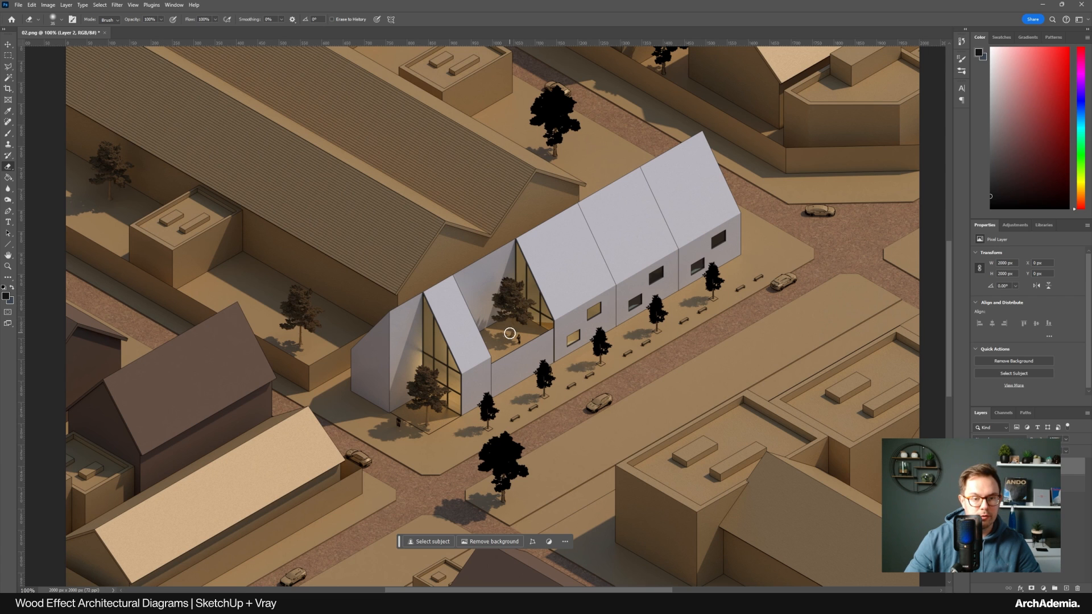
Erase the black linework from the row of small street trees in front of the white building and the large tree across the road
{"action": "mouse_move", "coordinate": [544, 371]}
{"action": "left_mouse_down"}
{"action": "mouse_move", "coordinate": [540, 386]}
{"action": "mouse_move", "coordinate": [546, 366]}
{"action": "mouse_move", "coordinate": [545, 383]}
{"action": "mouse_move", "coordinate": [597, 333]}
{"action": "mouse_move", "coordinate": [605, 342]}
{"action": "mouse_move", "coordinate": [661, 304]}
{"action": "mouse_move", "coordinate": [657, 322]}
{"action": "left_mouse_up"}
{"action": "mouse_move", "coordinate": [715, 285]}
{"action": "left_mouse_down"}
{"action": "mouse_move", "coordinate": [709, 296]}
{"action": "mouse_move", "coordinate": [710, 267]}
{"action": "mouse_move", "coordinate": [718, 278]}
{"action": "left_mouse_up"}
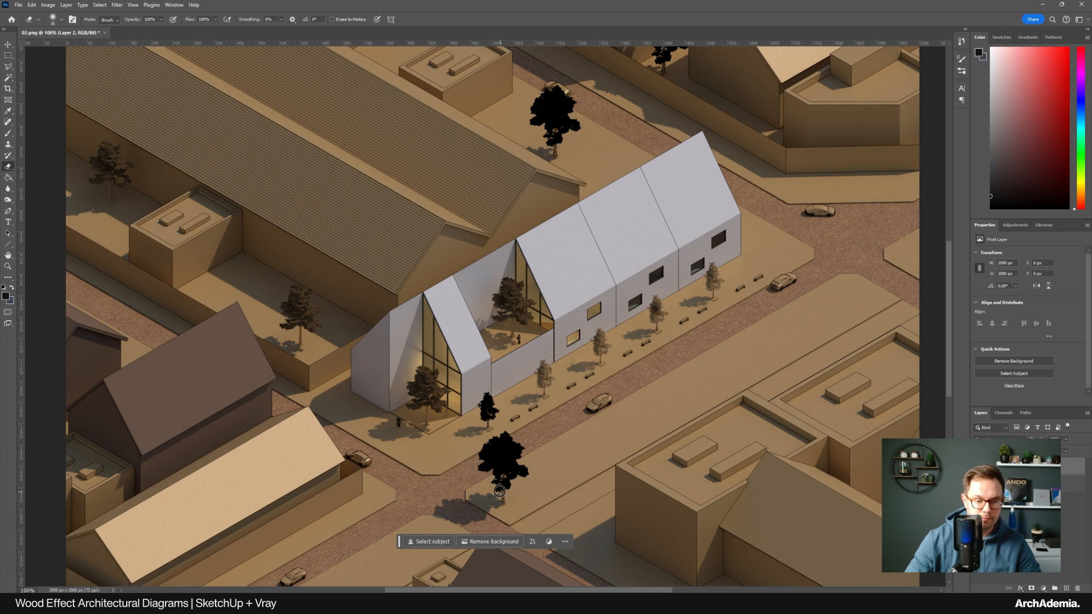
{"action": "mouse_move", "coordinate": [485, 456]}
{"action": "left_mouse_down"}
{"action": "mouse_move", "coordinate": [503, 434]}
{"action": "mouse_move", "coordinate": [522, 480]}
{"action": "mouse_move", "coordinate": [505, 467]}
{"action": "mouse_move", "coordinate": [506, 452]}
{"action": "mouse_move", "coordinate": [522, 448]}
{"action": "left_mouse_up"}
{"action": "mouse_move", "coordinate": [482, 418]}
{"action": "left_mouse_down"}
{"action": "mouse_move", "coordinate": [519, 370]}
{"action": "mouse_move", "coordinate": [570, 248]}
{"action": "left_mouse_up"}
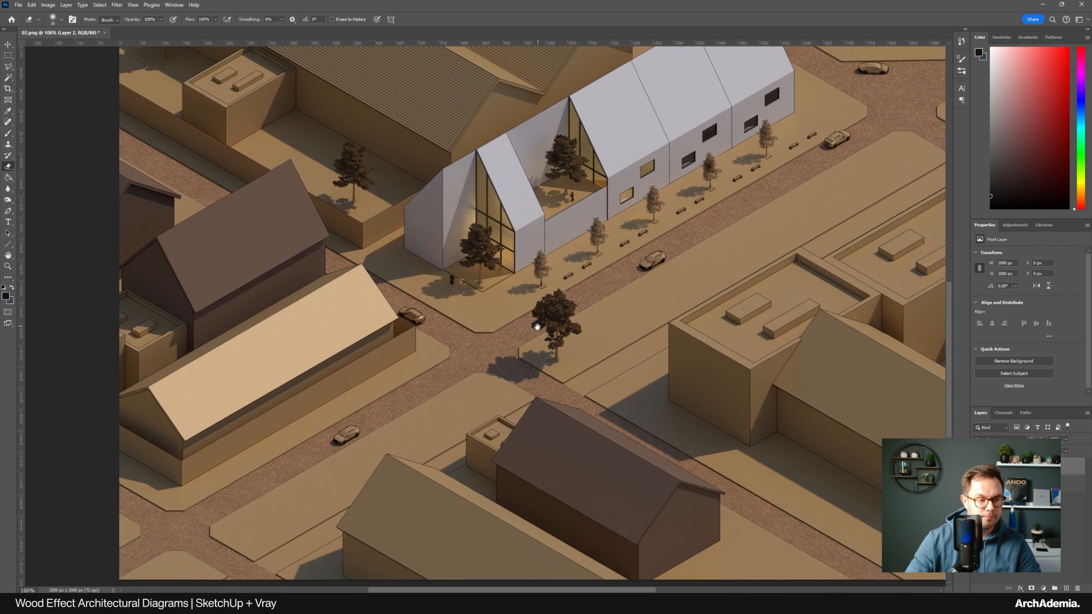
Enlarge the eraser and clear the black linework from the trees behind the white building and at the image's upper edge
{"action": "left_click_drag", "start_coordinate": [534, 338], "coordinate": [460, 521], "text": "space"}
{"action": "left_click_drag", "start_coordinate": [647, 208], "coordinate": [572, 380]}
{"action": "key", "text": "bracketright"}
{"action": "key", "text": "bracketright"}
{"action": "key", "text": "bracketright"}
{"action": "key", "text": "bracketright"}
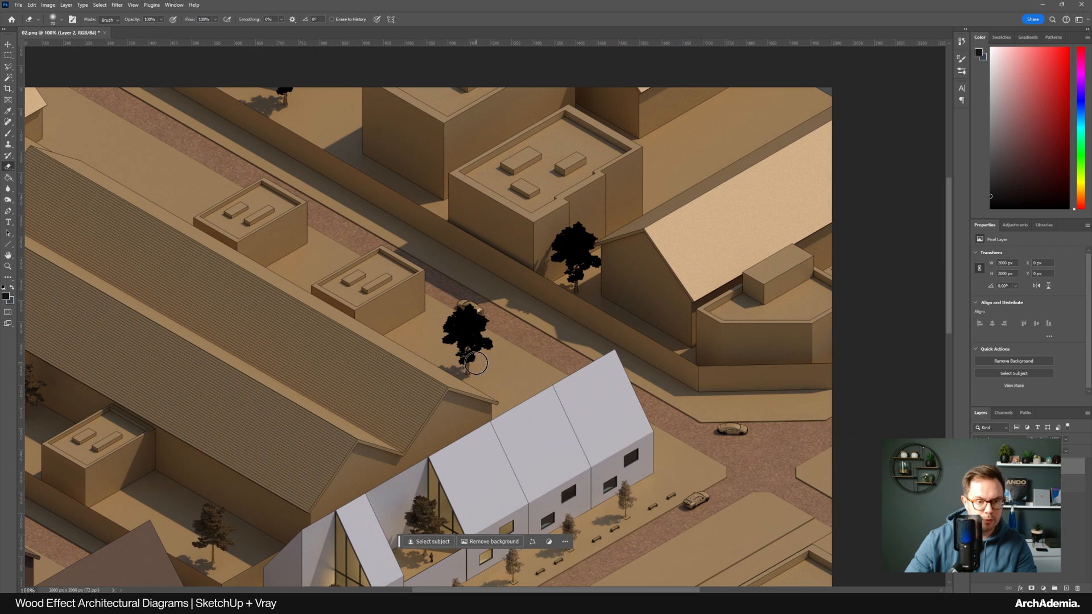
{"action": "mouse_move", "coordinate": [476, 363]}
{"action": "left_mouse_down"}
{"action": "mouse_move", "coordinate": [449, 319]}
{"action": "mouse_move", "coordinate": [477, 319]}
{"action": "mouse_move", "coordinate": [464, 328]}
{"action": "mouse_move", "coordinate": [487, 344]}
{"action": "mouse_move", "coordinate": [466, 341]}
{"action": "left_mouse_up"}
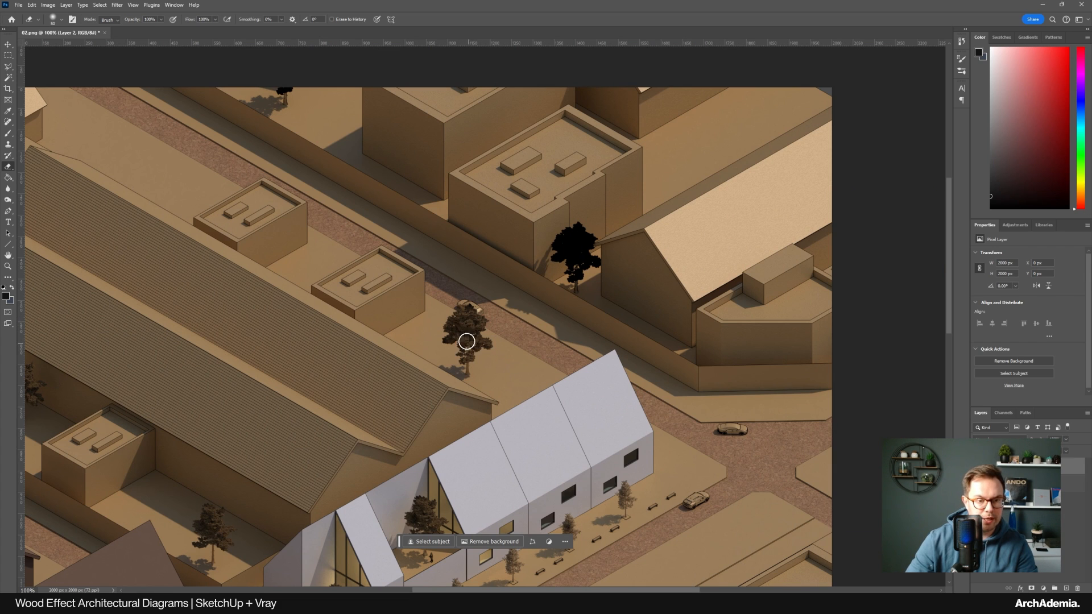
{"action": "mouse_move", "coordinate": [580, 285]}
{"action": "left_mouse_down"}
{"action": "mouse_move", "coordinate": [565, 238]}
{"action": "mouse_move", "coordinate": [582, 237]}
{"action": "mouse_move", "coordinate": [575, 248]}
{"action": "mouse_move", "coordinate": [592, 258]}
{"action": "mouse_move", "coordinate": [563, 276]}
{"action": "left_mouse_up"}
{"action": "left_click_drag", "start_coordinate": [361, 261], "coordinate": [481, 399]}
{"action": "left_click_drag", "start_coordinate": [410, 234], "coordinate": [397, 230]}
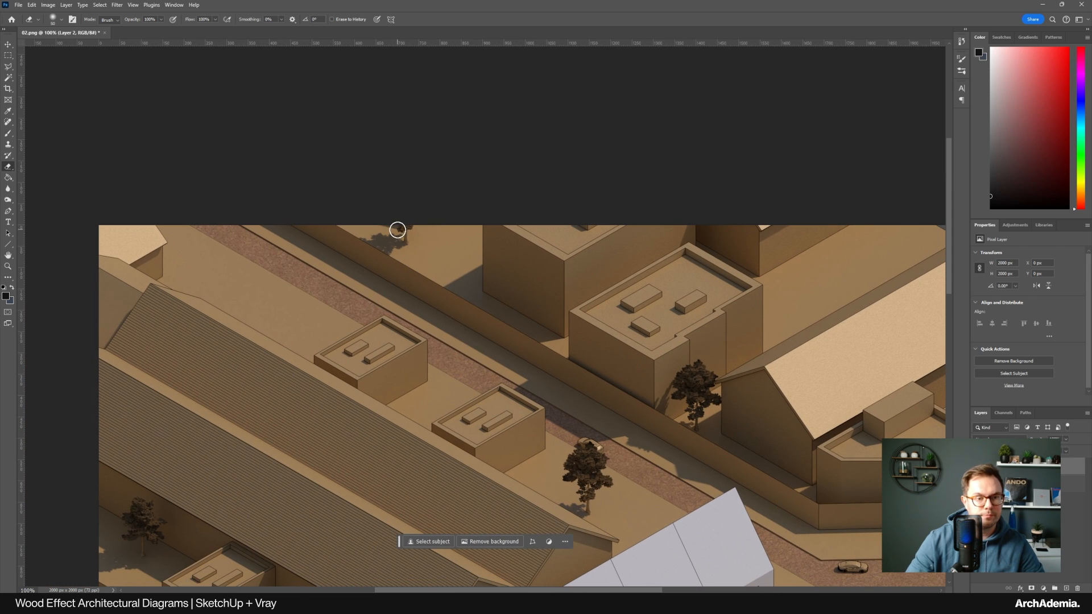
Fit the whole image on screen and save it as a Photoshop PSD file named 02
{"action": "left_click", "coordinate": [8, 266]}
{"action": "right_click", "coordinate": [167, 264]}
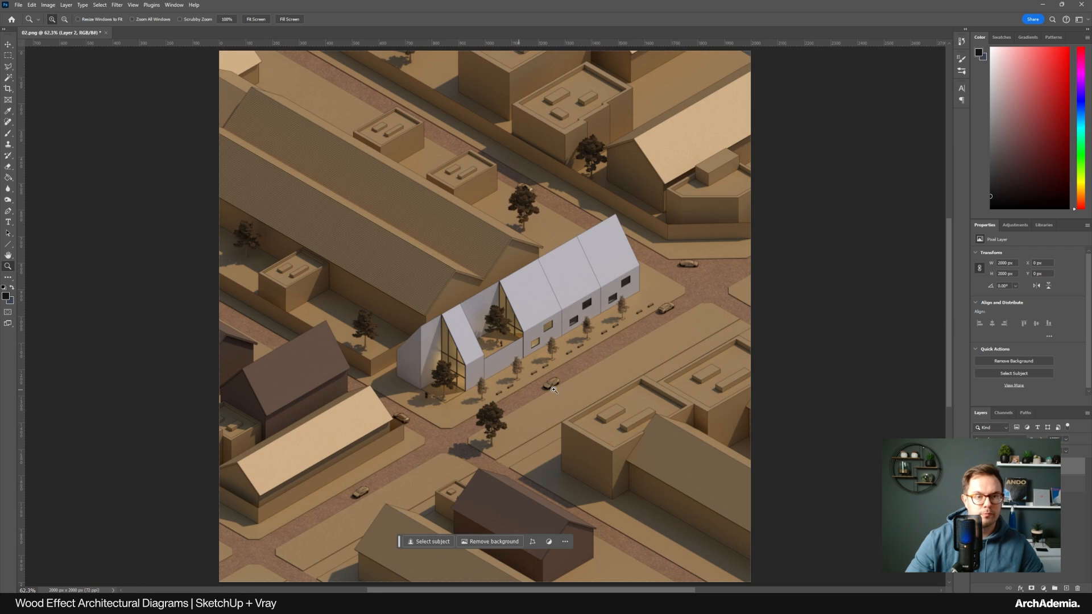
{"action": "left_click", "coordinate": [182, 271]}
{"action": "left_click", "coordinate": [18, 4]}
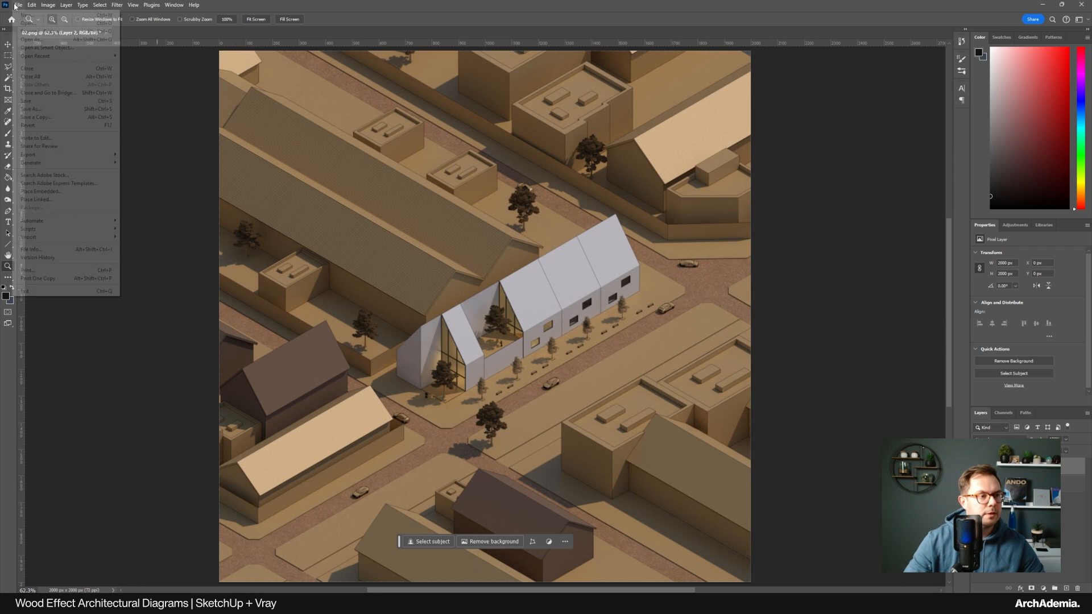
{"action": "left_click", "coordinate": [31, 109]}
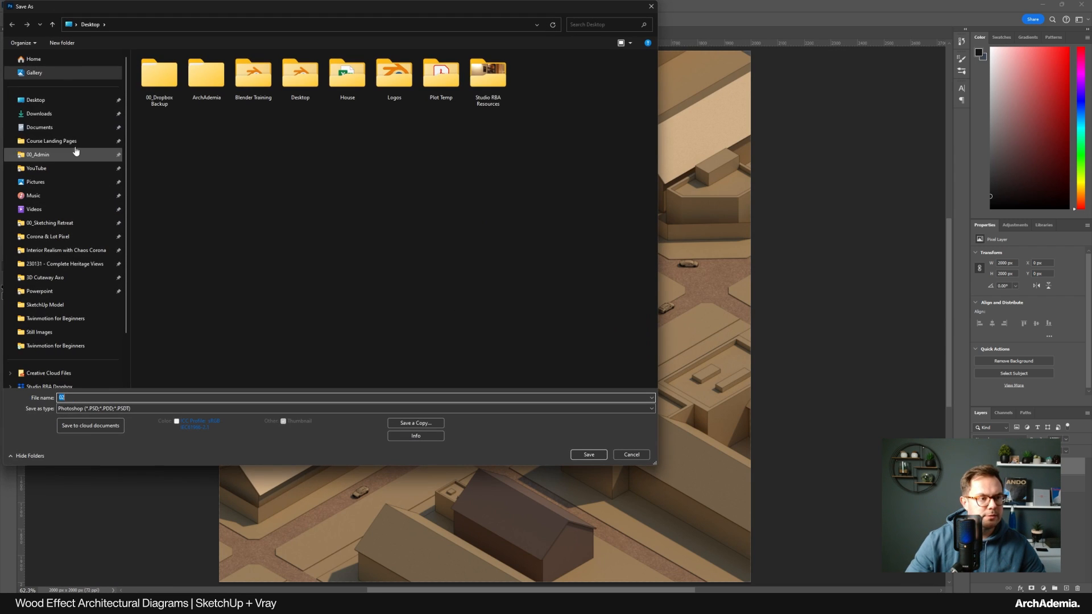
{"action": "left_click", "coordinate": [589, 454]}
{"action": "left_click", "coordinate": [827, 177]}
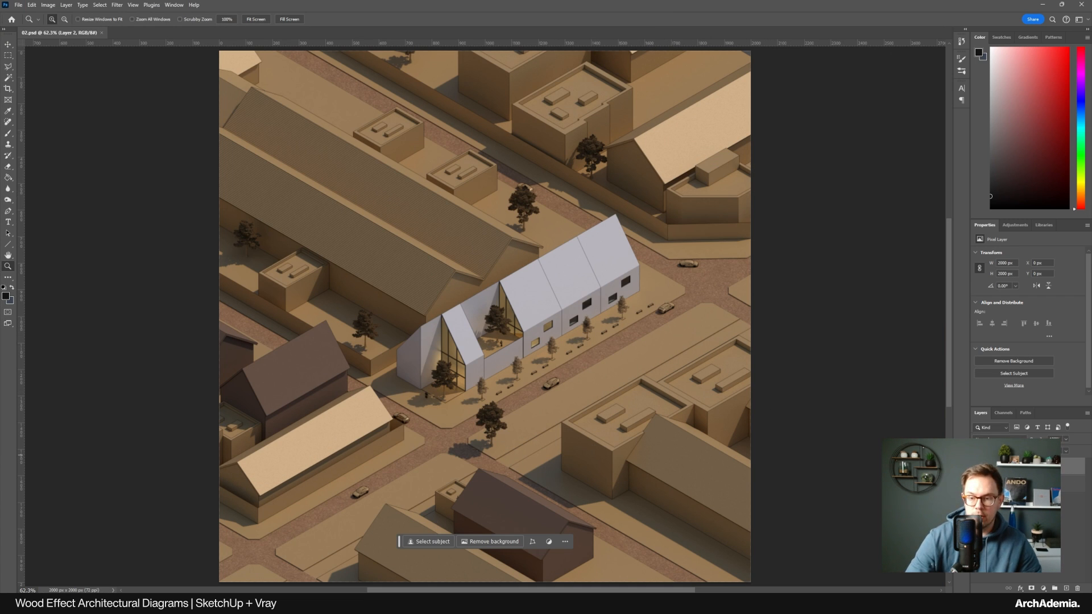
Flatten the image into a single background layer
{"action": "left_click", "coordinate": [1001, 483]}
{"action": "left_click", "coordinate": [66, 4]}
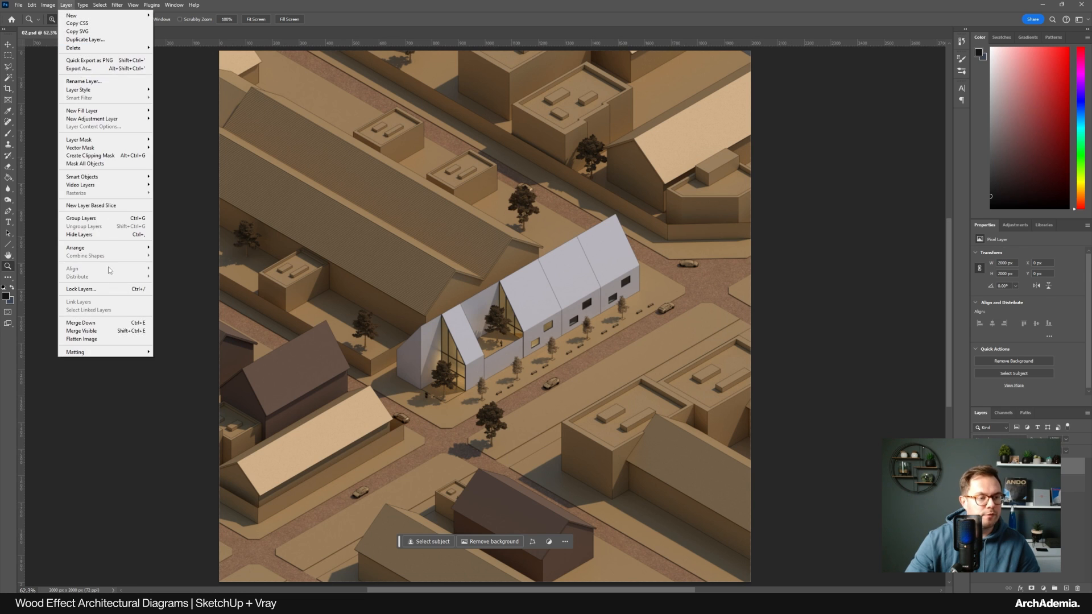
{"action": "left_click", "coordinate": [89, 340]}
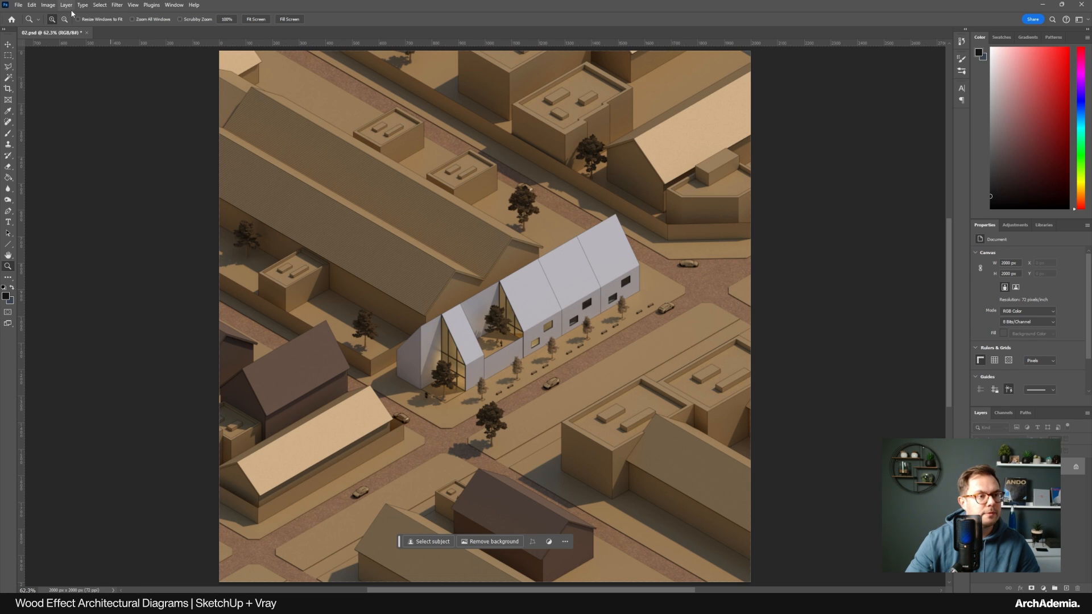
Start the Camera Raw Filter and set Exposure +0.25, Contrast +14, Highlights -27, Shadows +35, Whites +13 and Blacks -10
{"action": "left_click", "coordinate": [117, 4]}
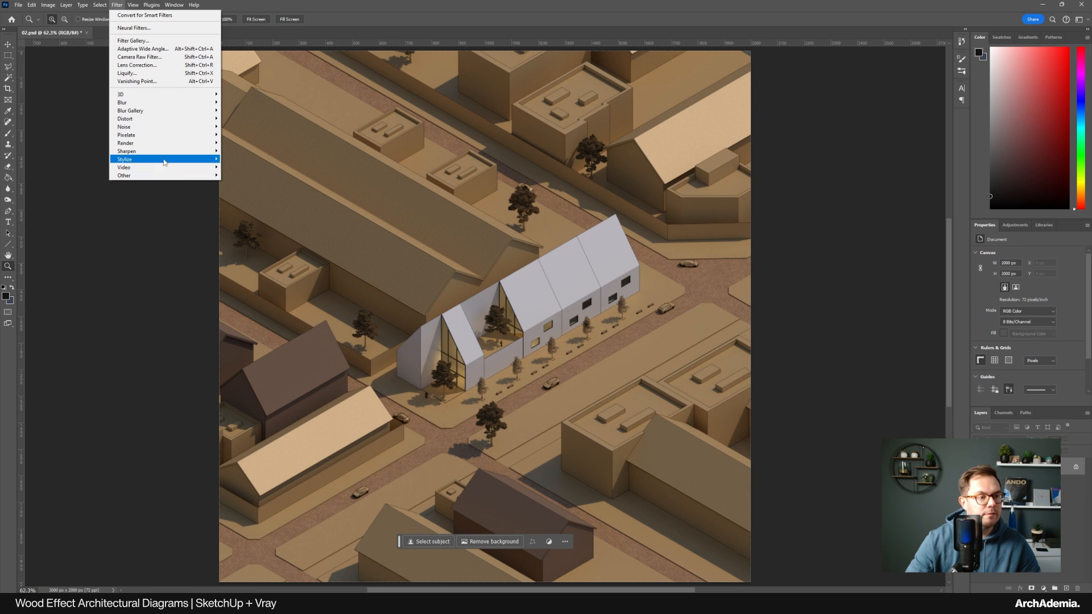
{"action": "left_click", "coordinate": [140, 57]}
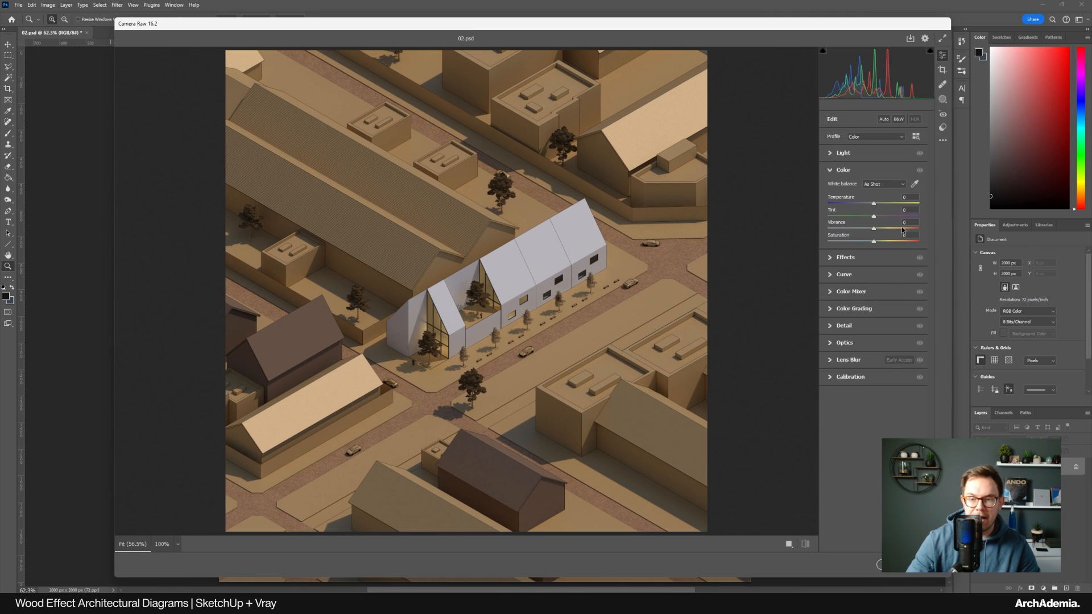
{"action": "left_click", "coordinate": [843, 153]}
{"action": "left_click_drag", "start_coordinate": [873, 171], "coordinate": [886, 210]}
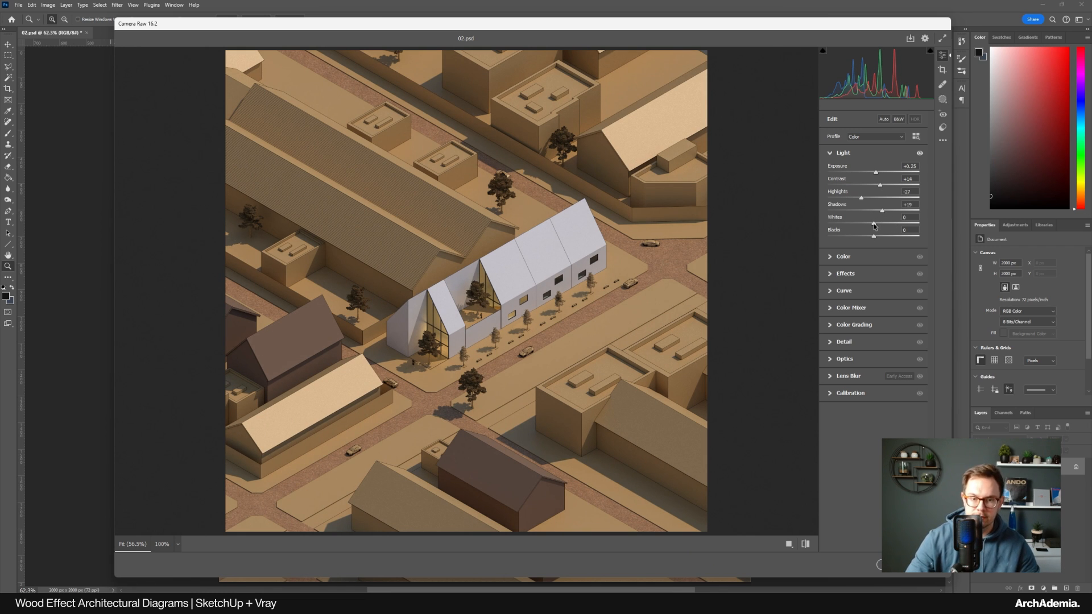
{"action": "left_click_drag", "start_coordinate": [913, 215], "coordinate": [869, 238]}
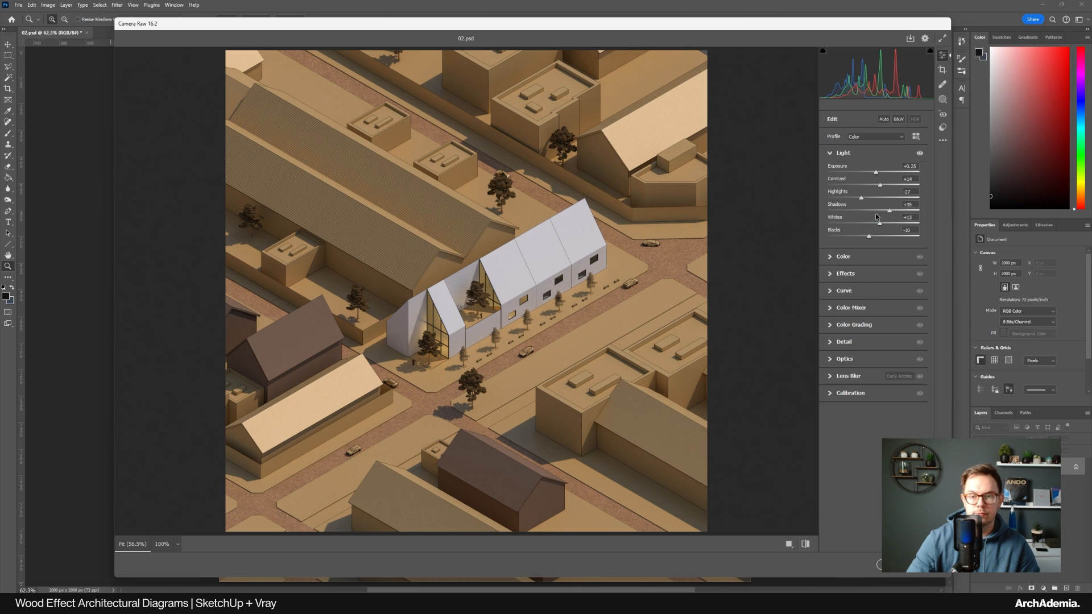
Warm the colours in Camera Raw by setting both Temperature and Tint to +4
{"action": "left_click", "coordinate": [843, 256]}
{"action": "left_click", "coordinate": [909, 196]}
{"action": "type", "text": "4"}
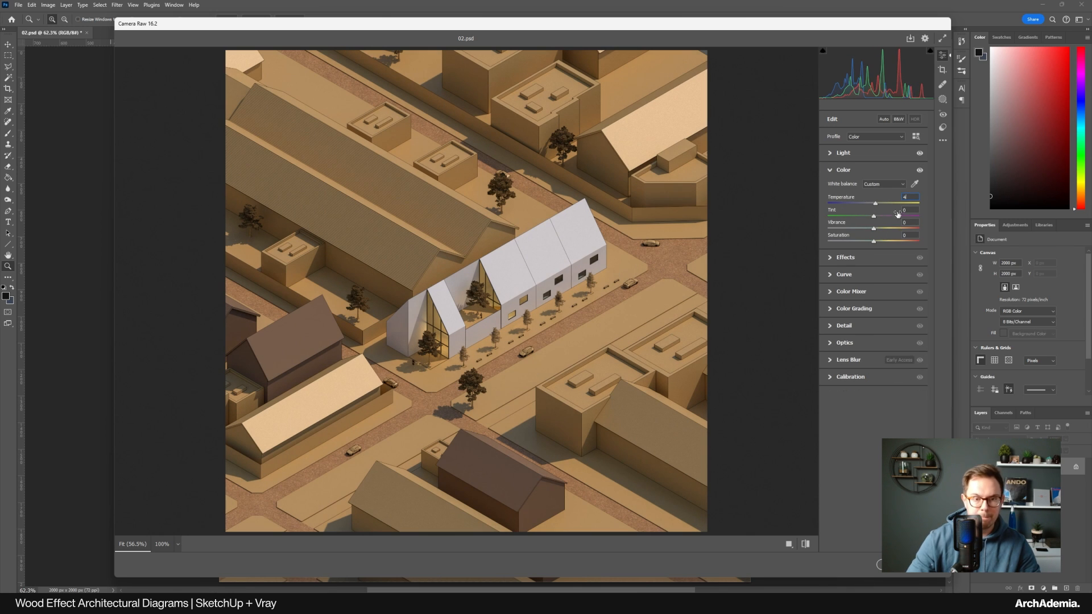
{"action": "type", "text": "4"}
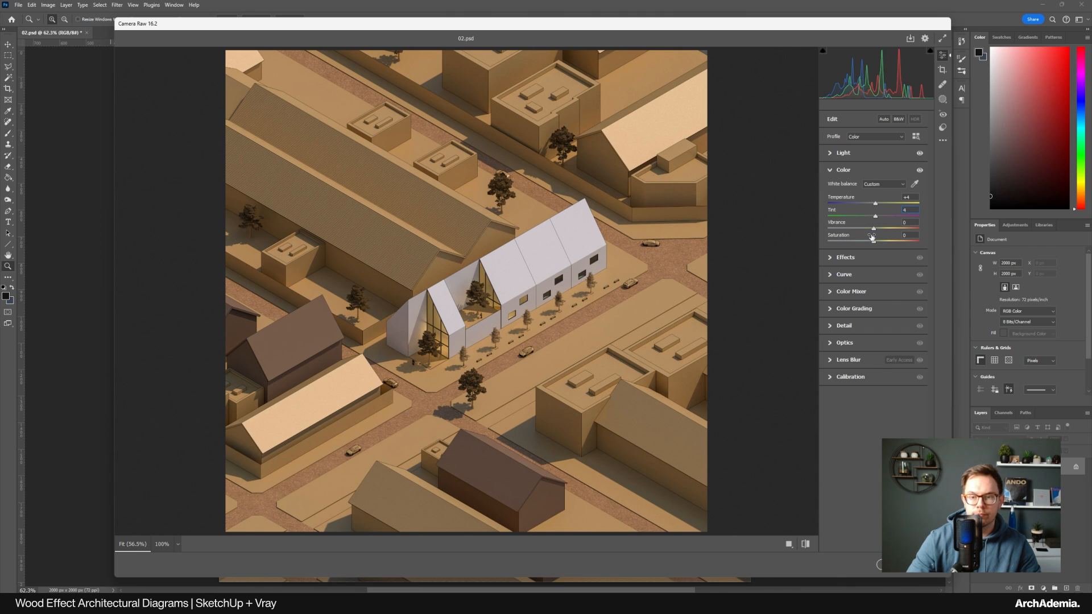
{"action": "left_click_drag", "start_coordinate": [876, 230], "coordinate": [881, 209]}
Set the Camera Raw effects to Texture +19, Clarity +14, Dehaze -7, Vignette -2 and Grain about 26, and apply the filter
{"action": "left_click", "coordinate": [865, 259]}
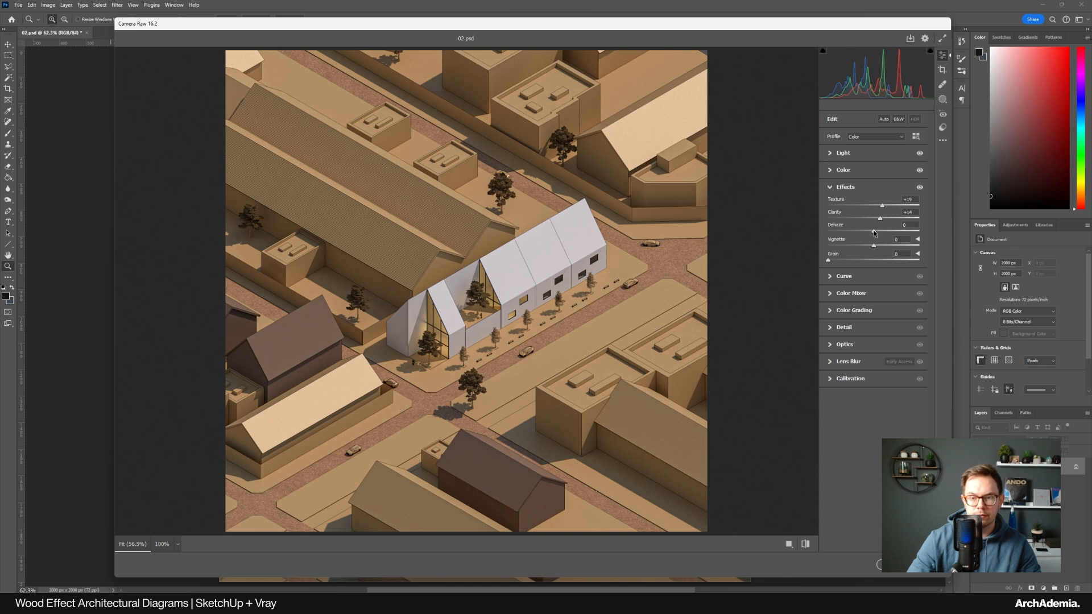
{"action": "left_click_drag", "start_coordinate": [874, 233], "coordinate": [873, 249]}
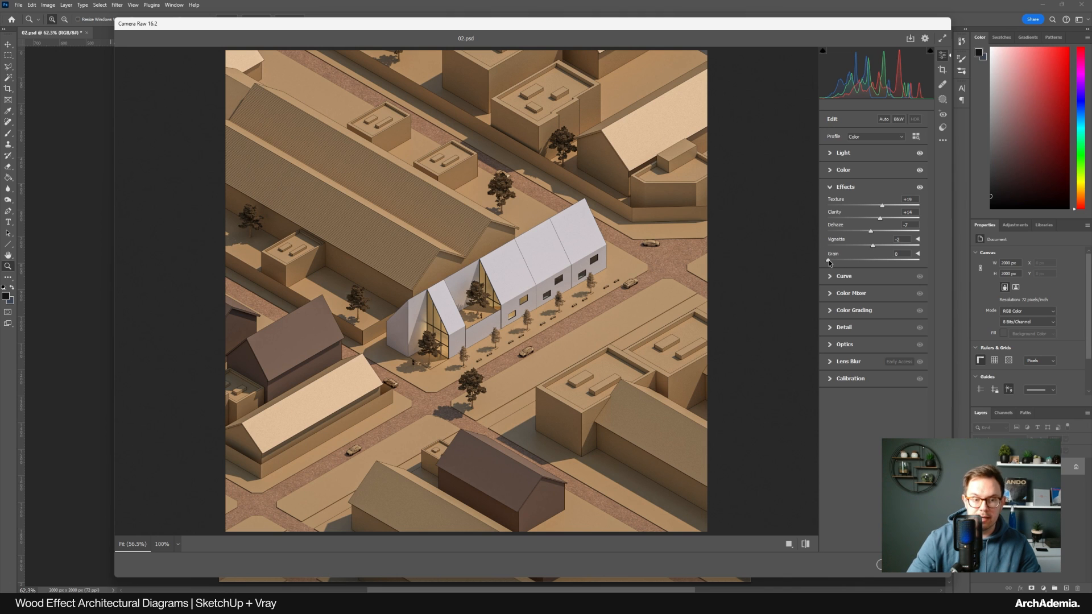
{"action": "left_click_drag", "start_coordinate": [846, 259], "coordinate": [850, 259]}
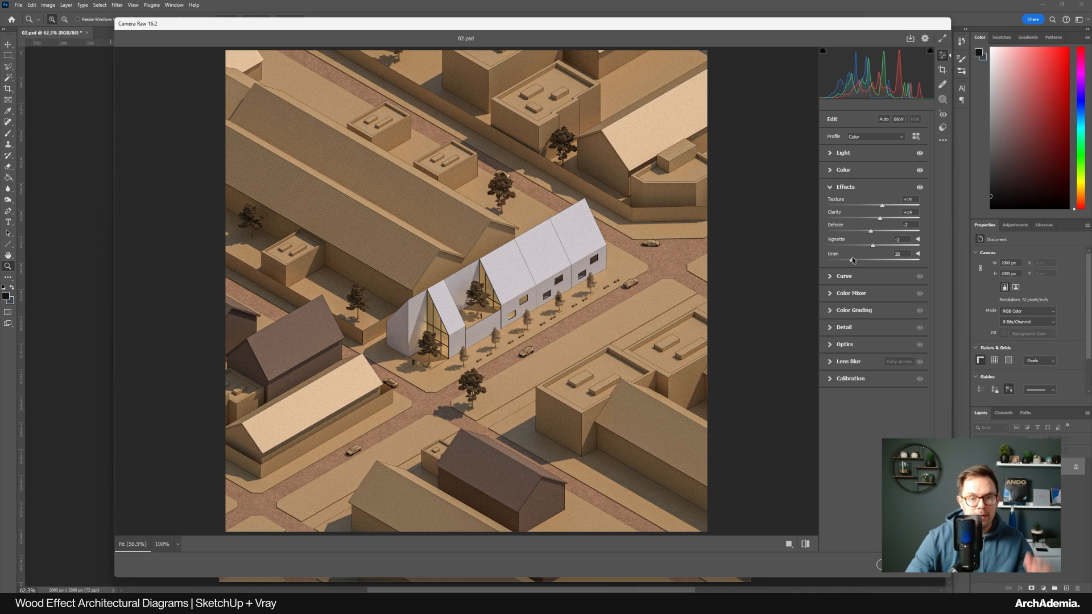
{"action": "left_click_drag", "start_coordinate": [852, 259], "coordinate": [853, 259]}
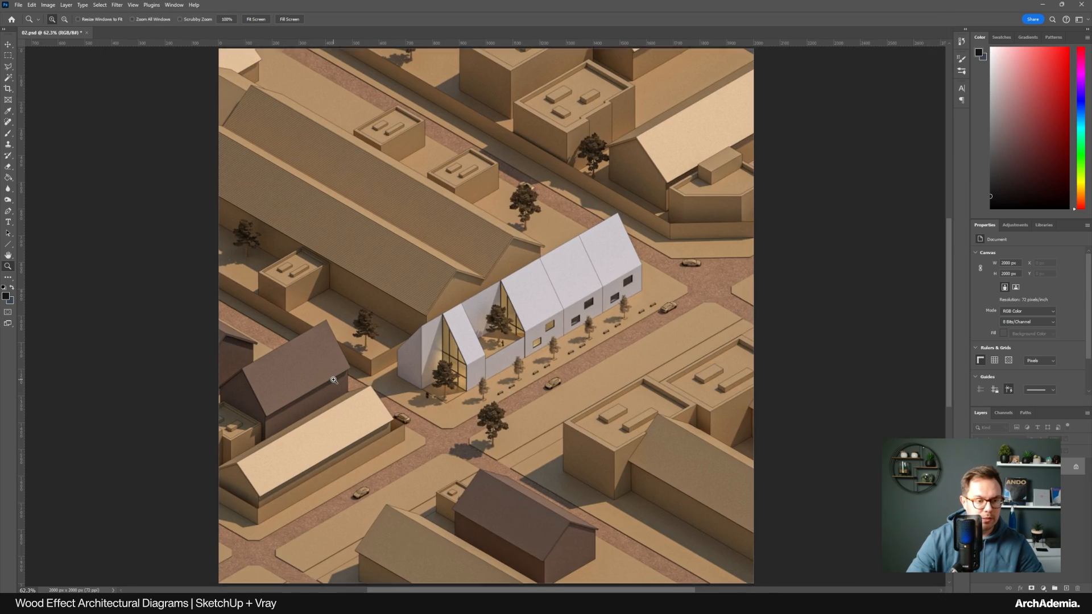
Inspect the grain on the dark-roofed building and the white building's gable end at 200% zoom
{"action": "left_click", "coordinate": [333, 380]}
{"action": "left_click", "coordinate": [333, 380]}
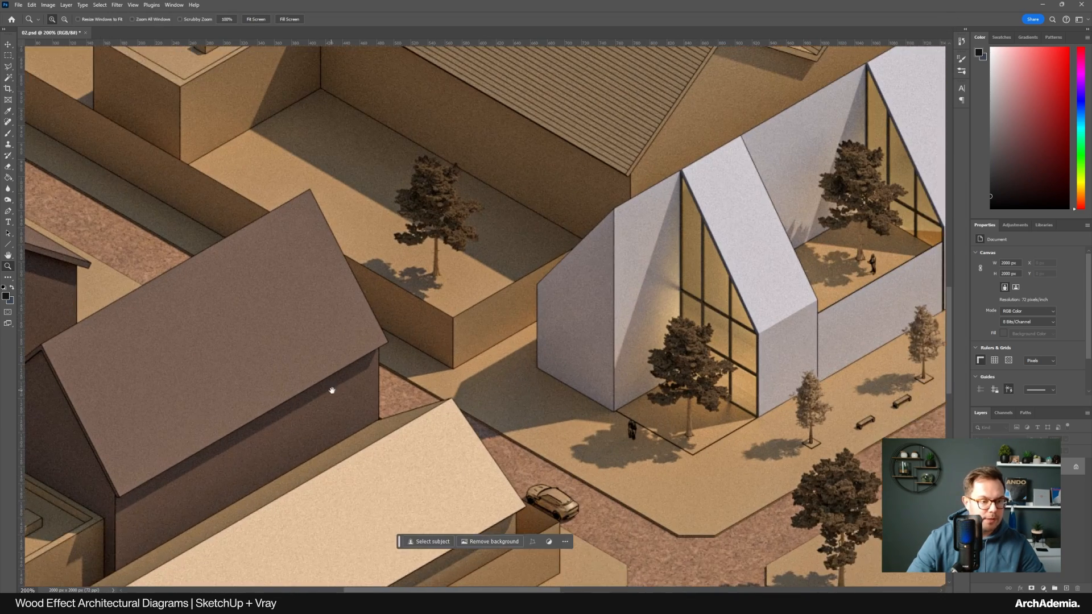
{"action": "left_click_drag", "start_coordinate": [329, 382], "coordinate": [372, 367]}
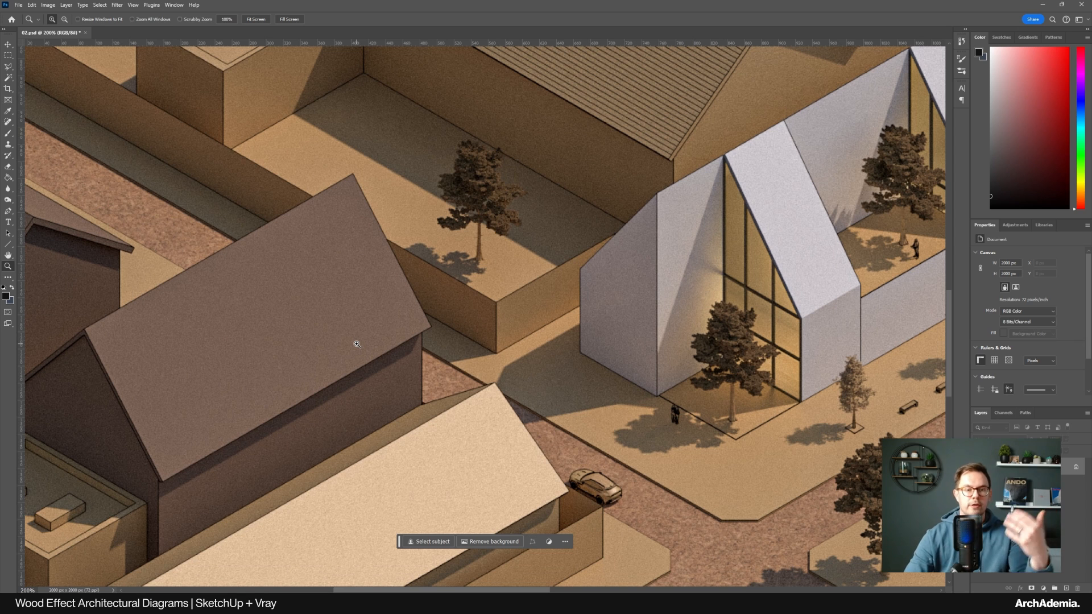
Draw an open test path around the back and far end of the white building with the Pen tool in Path mode
{"action": "right_click", "coordinate": [367, 301]}
{"action": "left_click", "coordinate": [377, 307]}
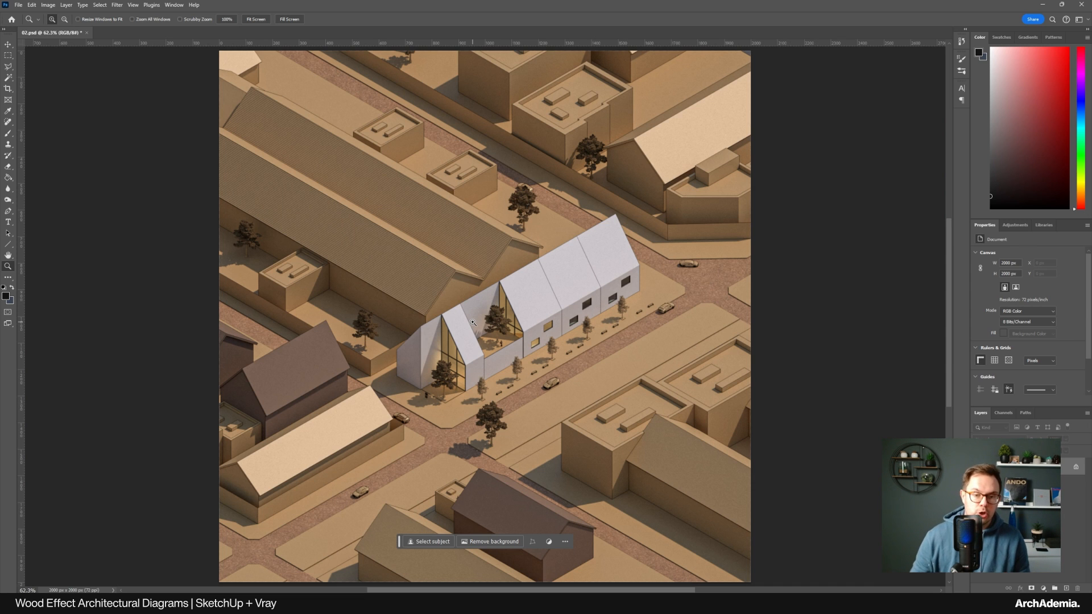
{"action": "left_click", "coordinate": [421, 579]}
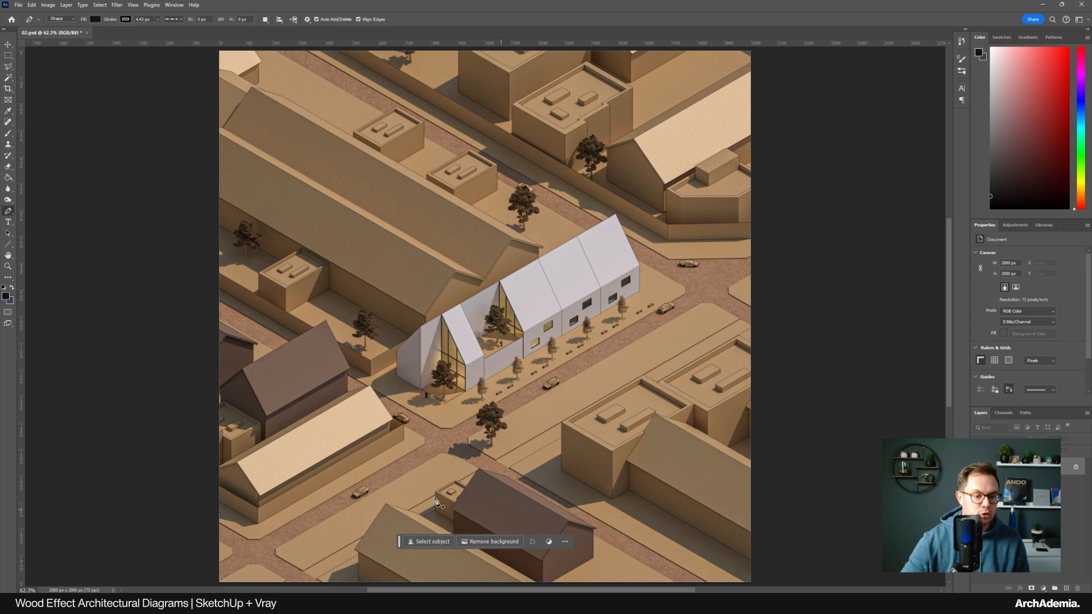
{"action": "left_click", "coordinate": [73, 19]}
{"action": "left_click", "coordinate": [63, 38]}
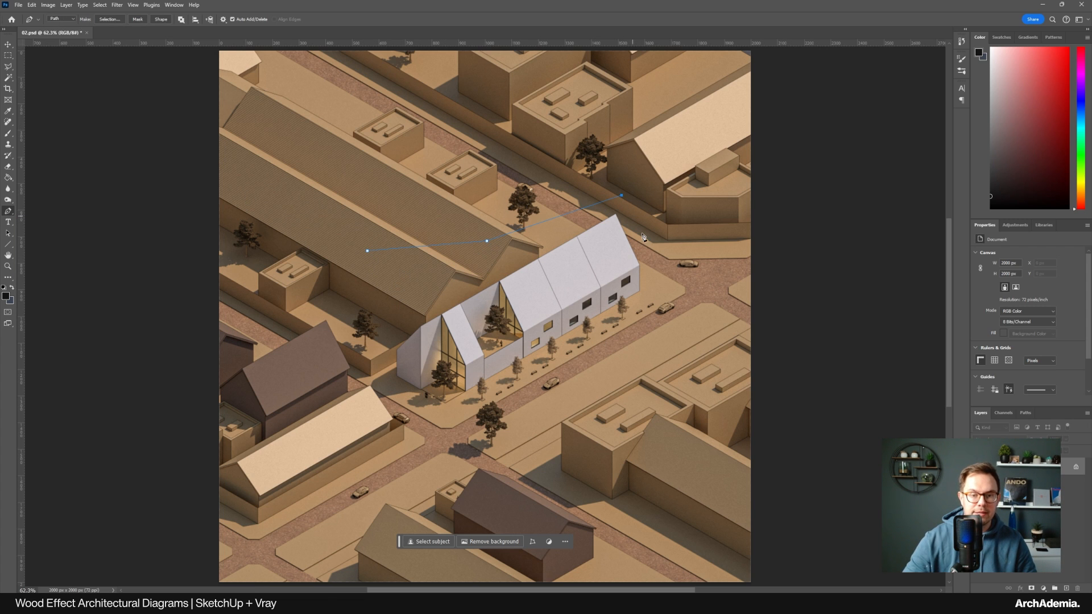
Set the 30 px round brush to 100% hardness and about 167% spacing so that it paints separate dots
{"action": "left_click", "coordinate": [8, 134]}
{"action": "left_click", "coordinate": [961, 100]}
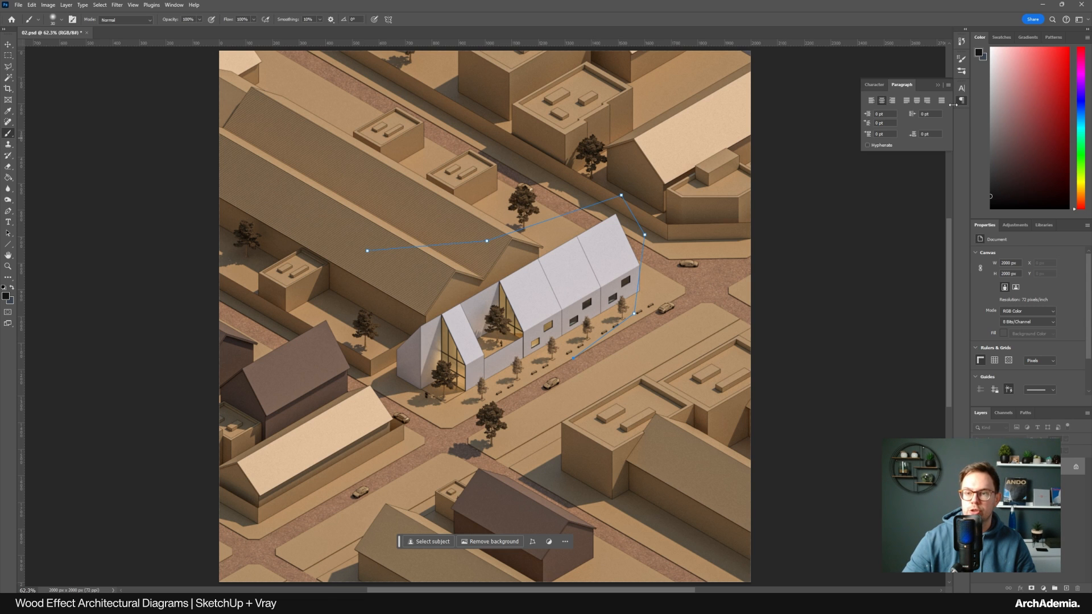
{"action": "left_click", "coordinate": [962, 72]}
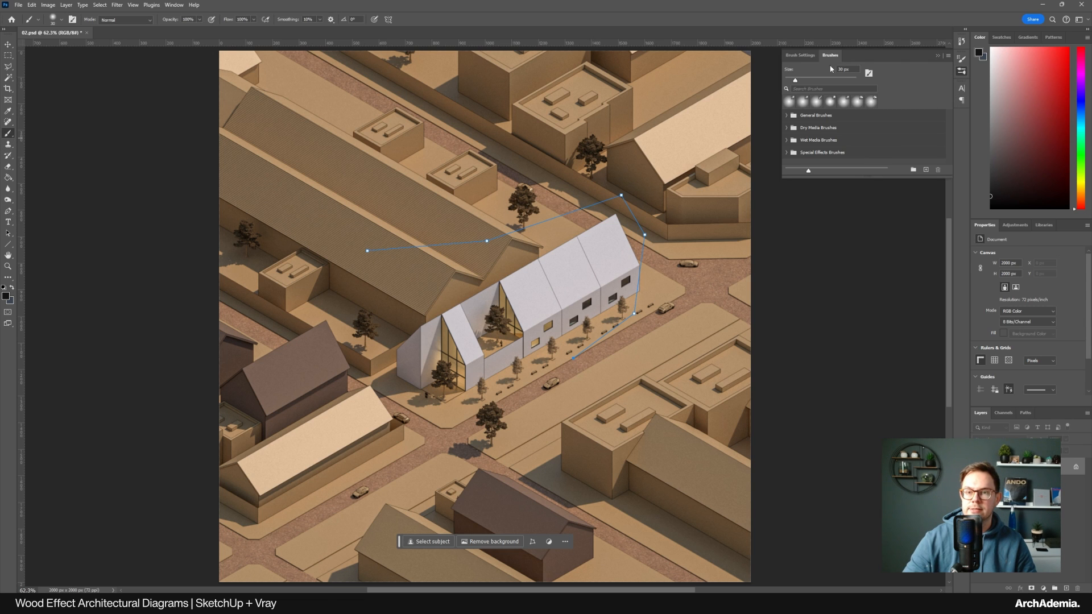
{"action": "left_click", "coordinate": [800, 55]}
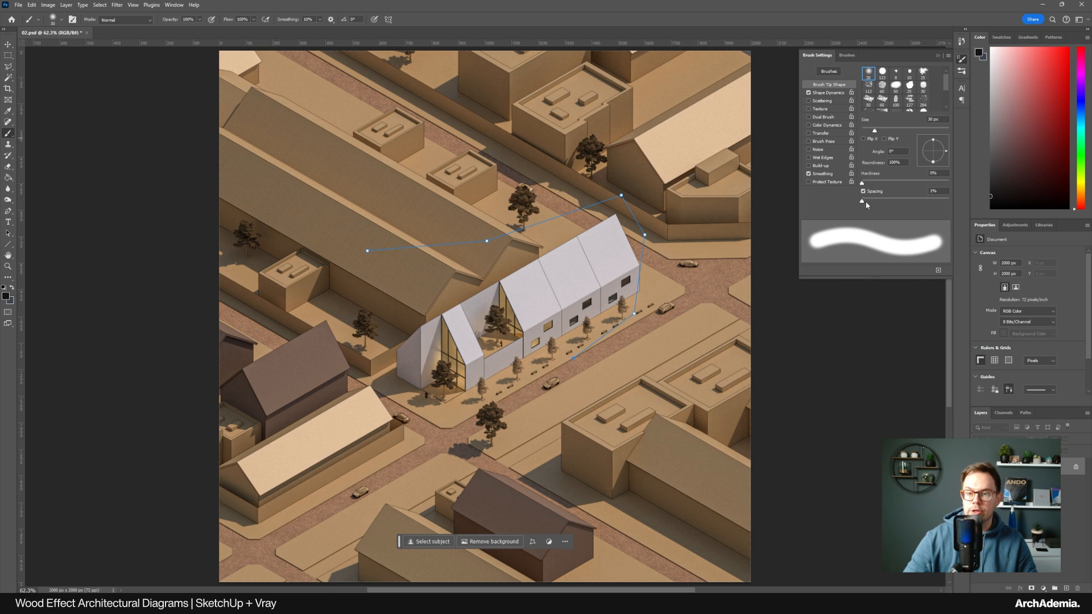
{"action": "mouse_move", "coordinate": [862, 184]}
{"action": "left_mouse_down"}
{"action": "mouse_move", "coordinate": [951, 185]}
{"action": "mouse_move", "coordinate": [887, 200]}
{"action": "mouse_move", "coordinate": [920, 201]}
{"action": "left_mouse_up"}
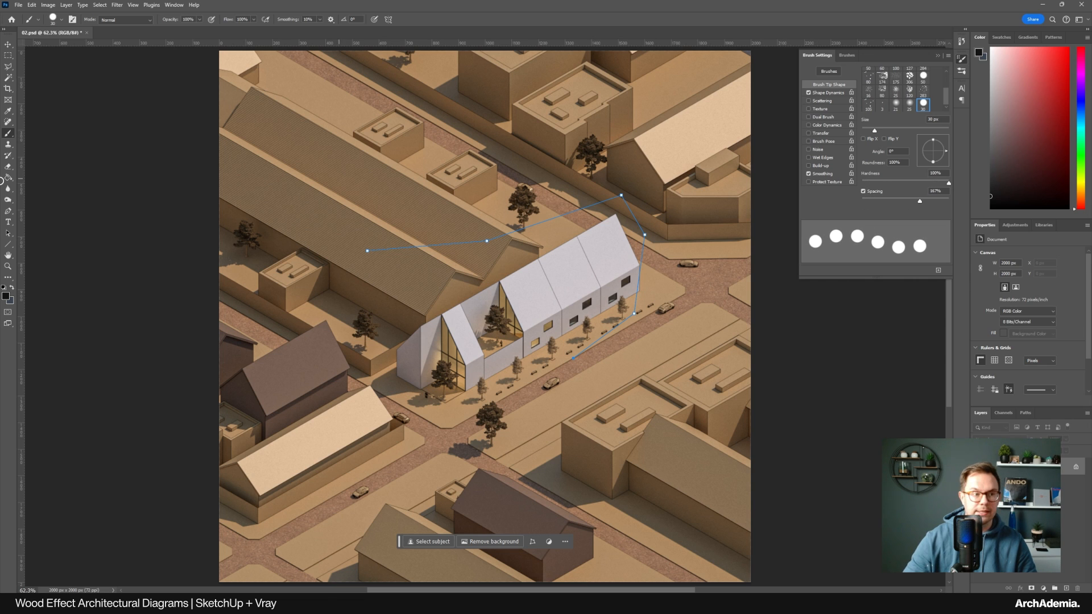
Stroke the test path with the Brush on a new layer, without simulated pressure
{"action": "left_click", "coordinate": [1066, 588]}
{"action": "left_click", "coordinate": [8, 211]}
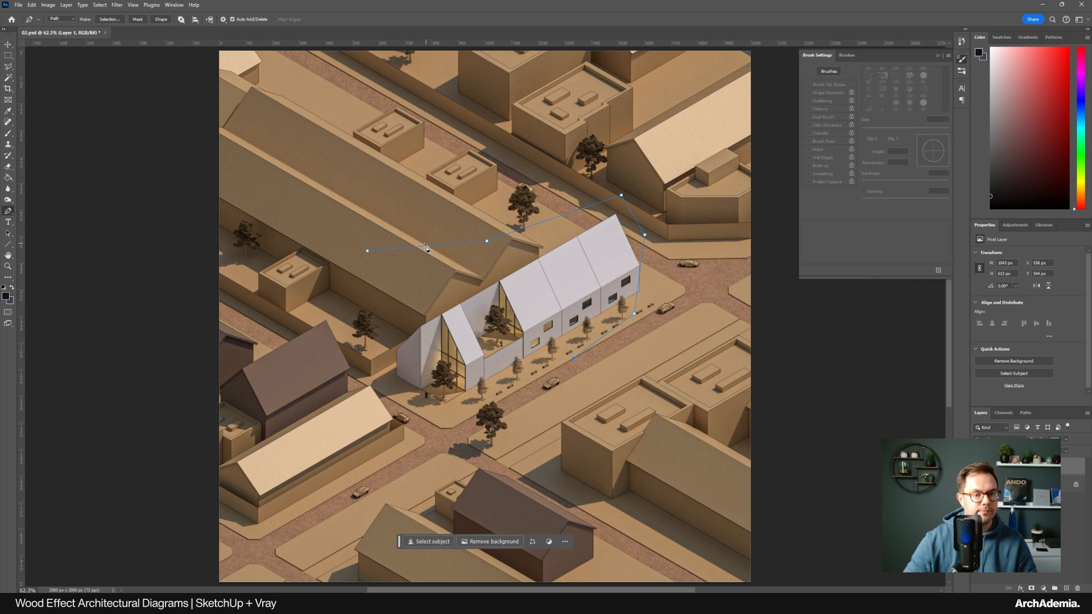
{"action": "right_click", "coordinate": [422, 247]}
{"action": "left_click", "coordinate": [447, 318]}
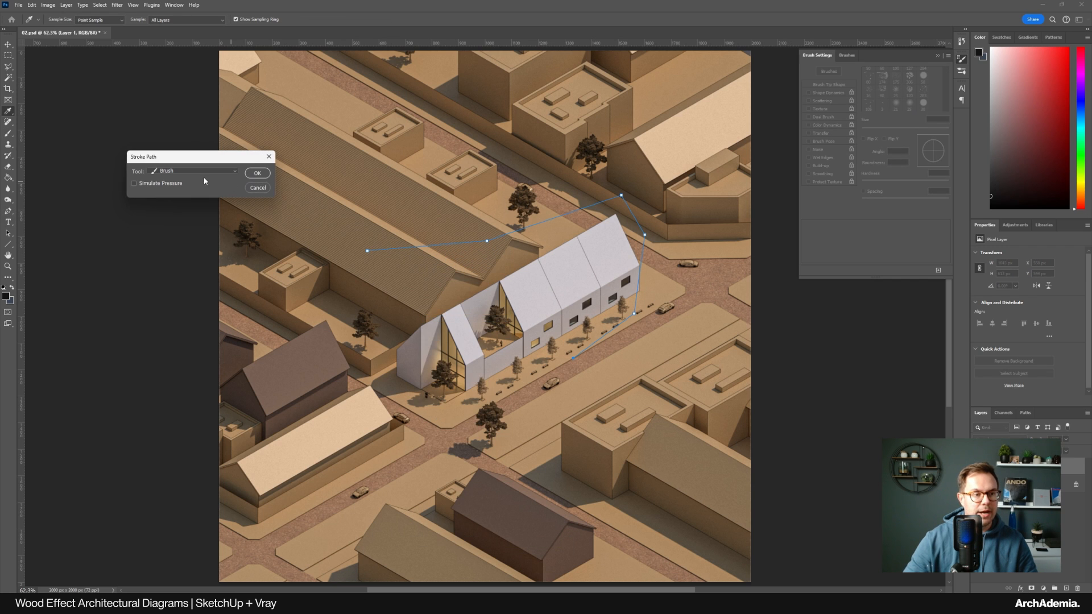
{"action": "left_click", "coordinate": [257, 173]}
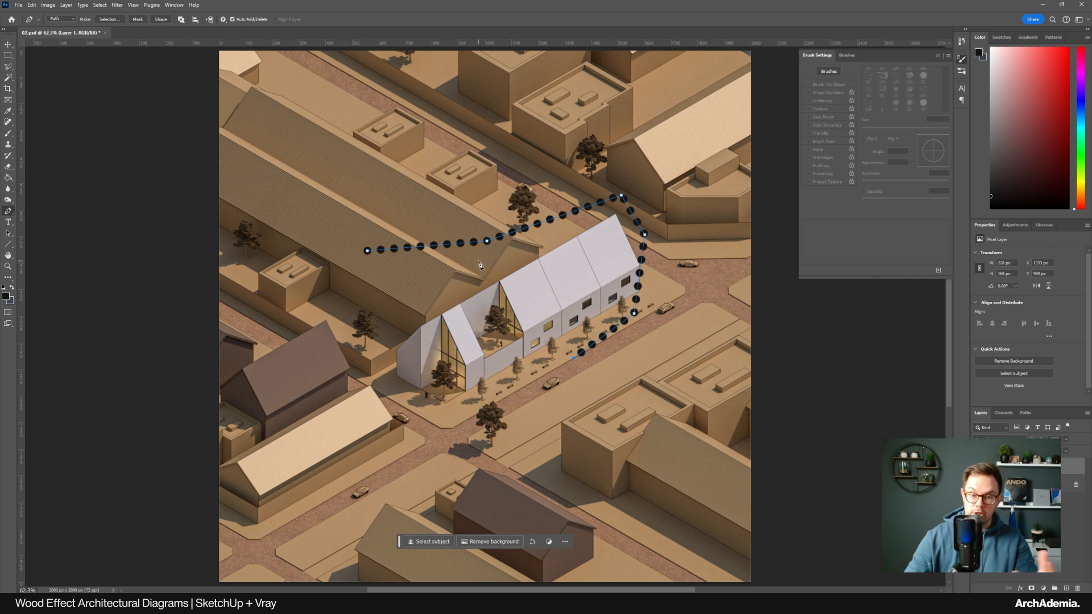
Delete the test path and the layer holding its dotted stroke
{"action": "right_click", "coordinate": [465, 245]}
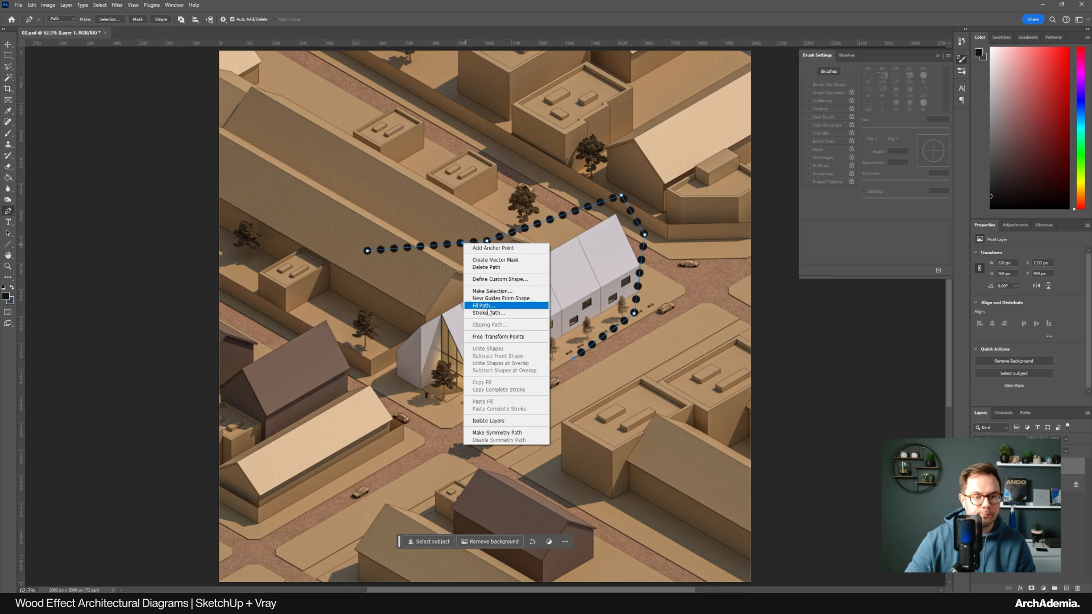
{"action": "left_click", "coordinate": [486, 267]}
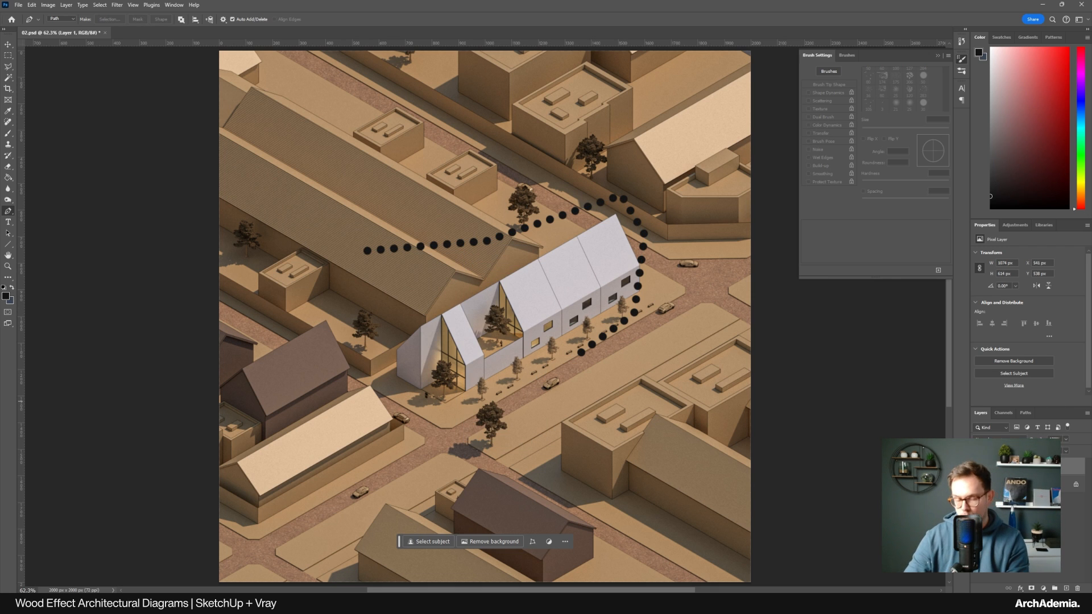
{"action": "key", "text": "Delete"}
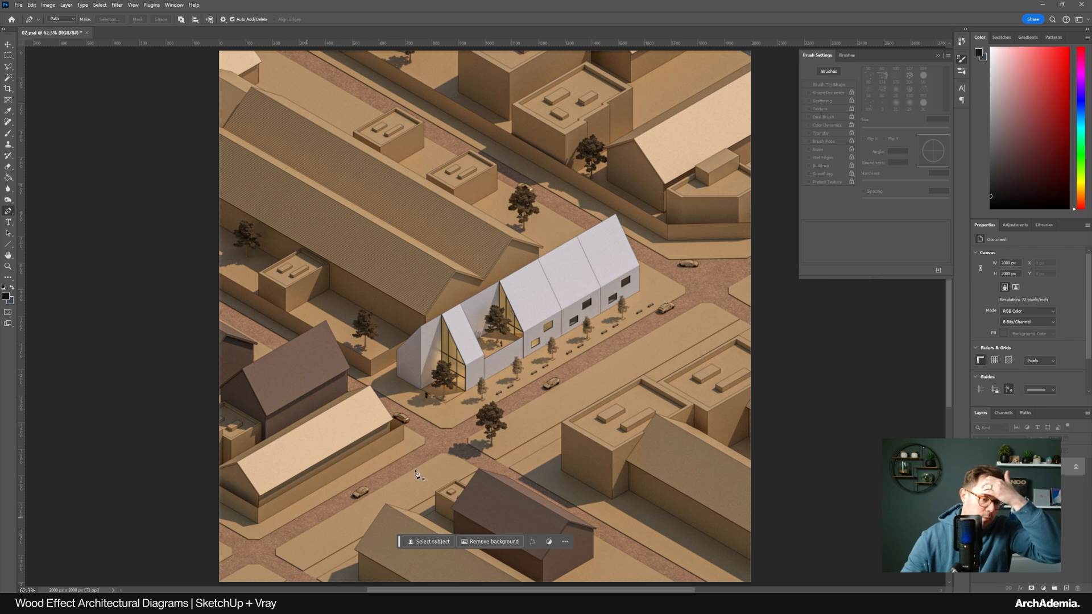
Draw a straight line along the main road with the Pen tool in Shape mode, about 1925 by 1111 px
{"action": "left_click", "coordinate": [64, 19]}
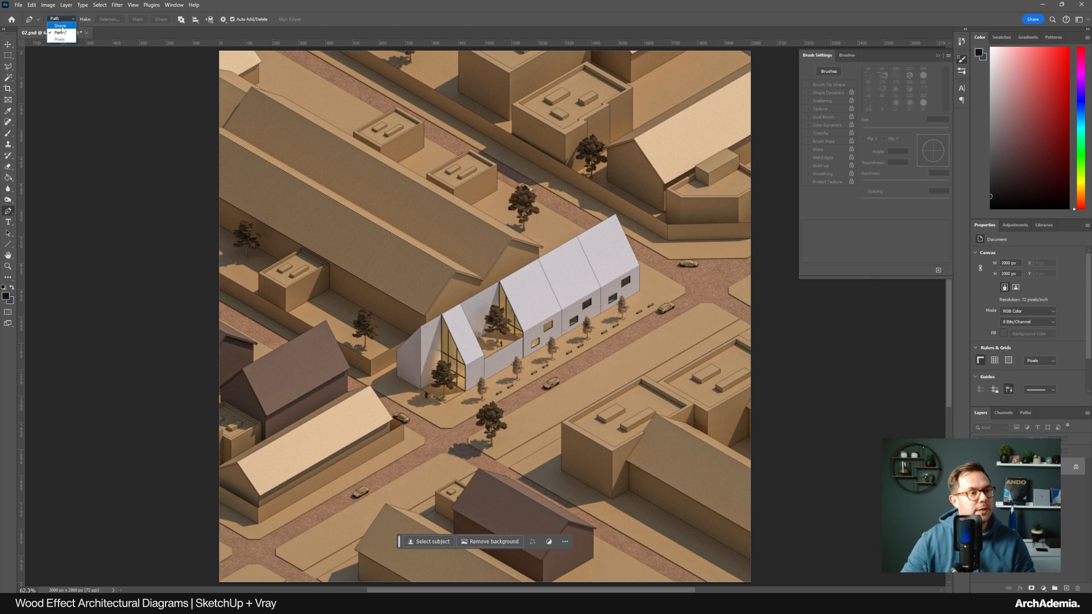
{"action": "left_click", "coordinate": [62, 26]}
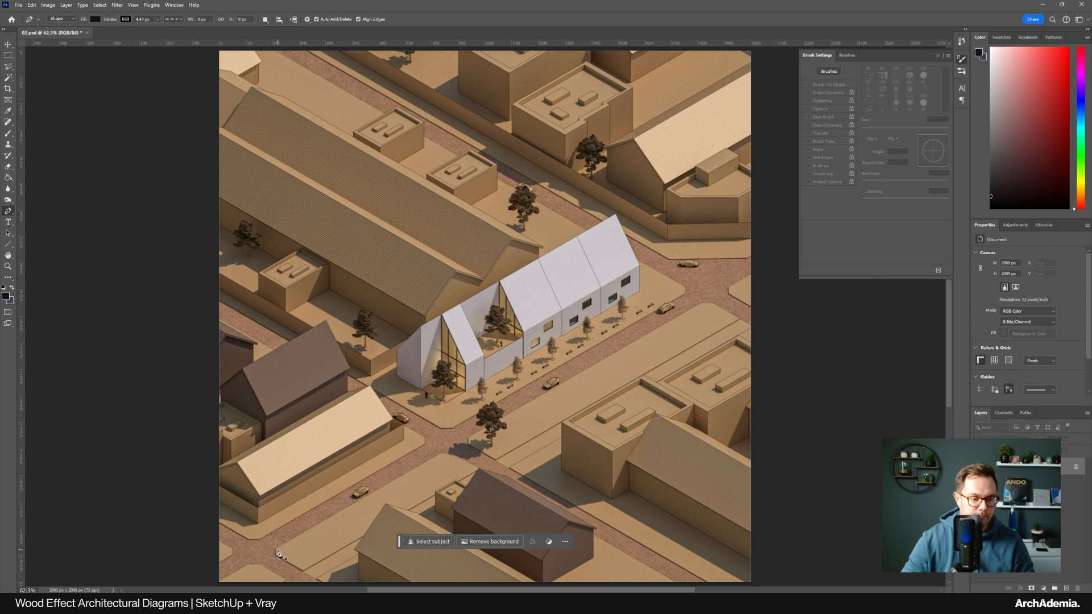
{"action": "left_click", "coordinate": [157, 20]}
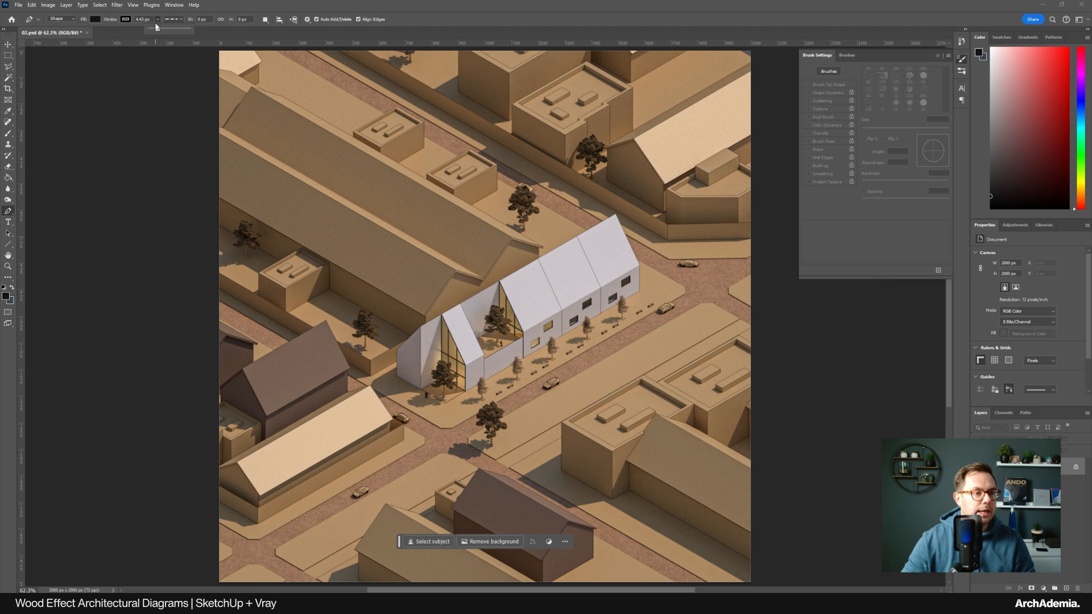
{"action": "left_click", "coordinate": [228, 15]}
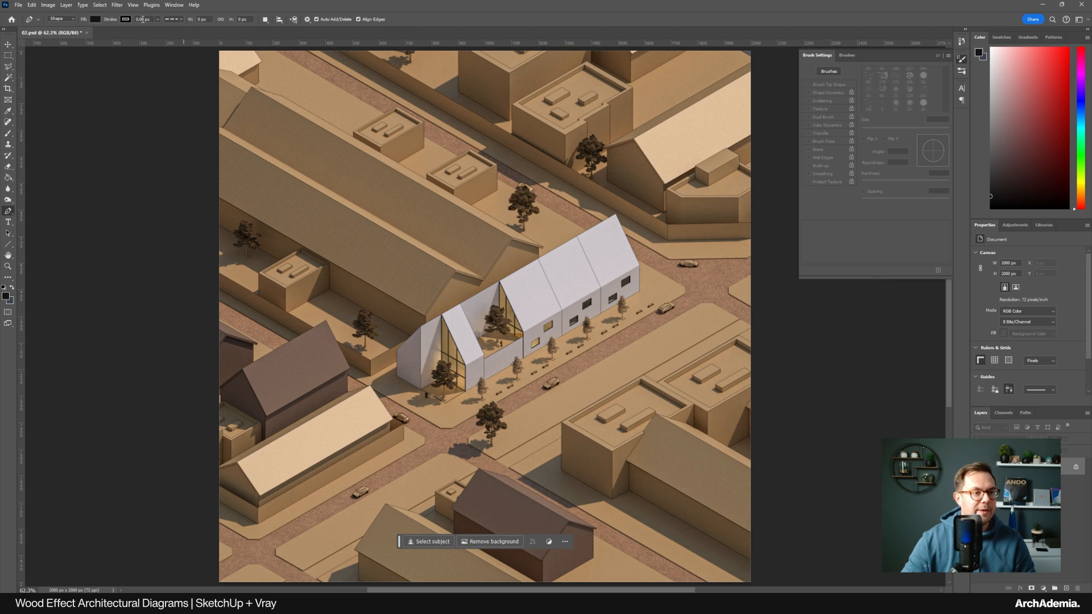
{"action": "left_click", "coordinate": [234, 563]}
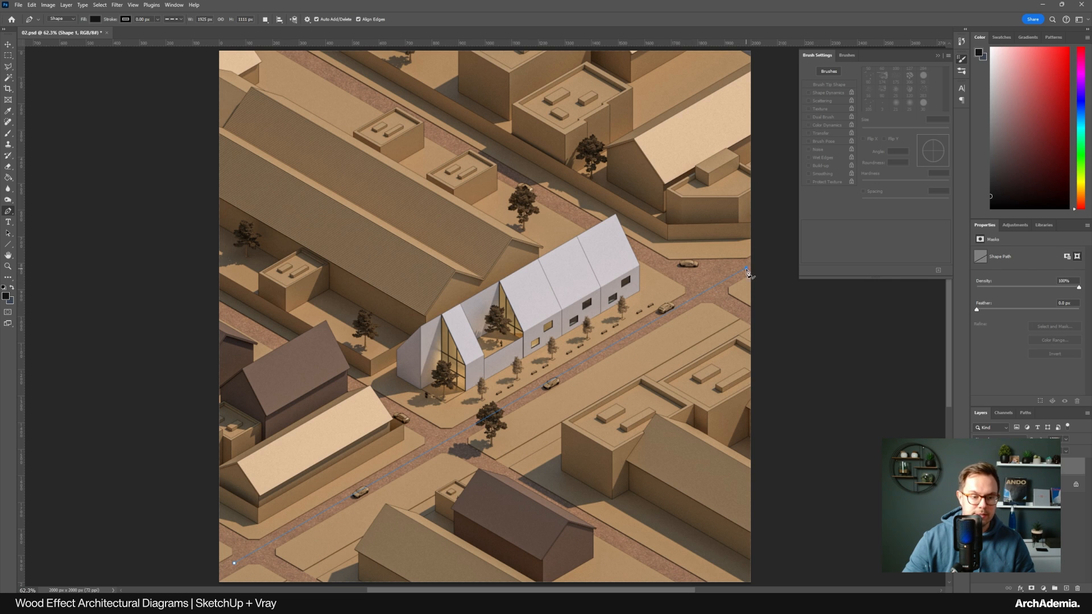
Set the main road line's fill to white and its stroke width to 2 px
{"action": "left_click", "coordinate": [95, 19]}
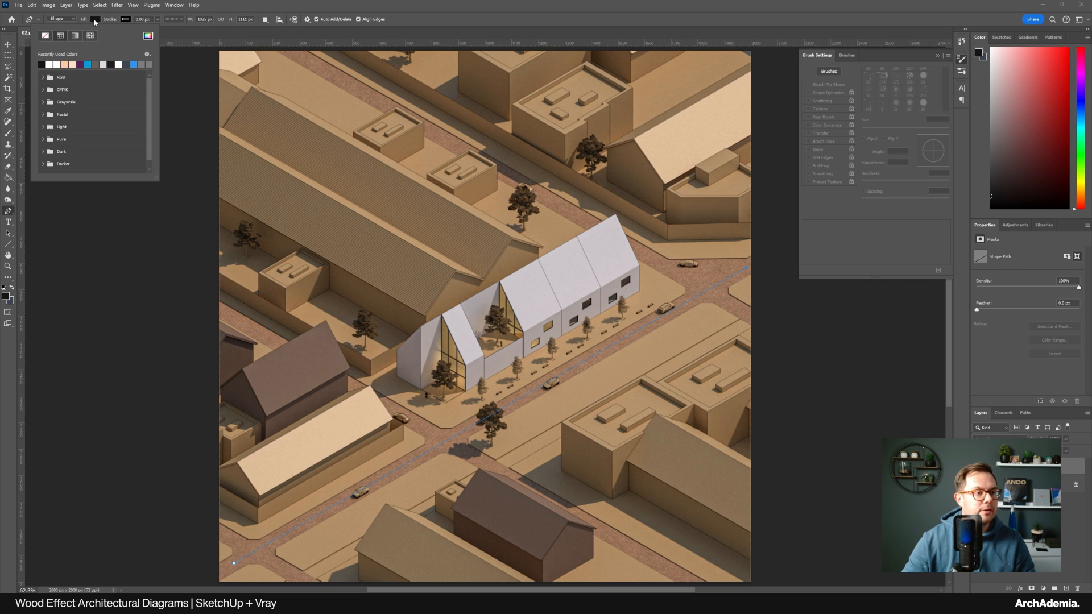
{"action": "left_click", "coordinate": [56, 63]}
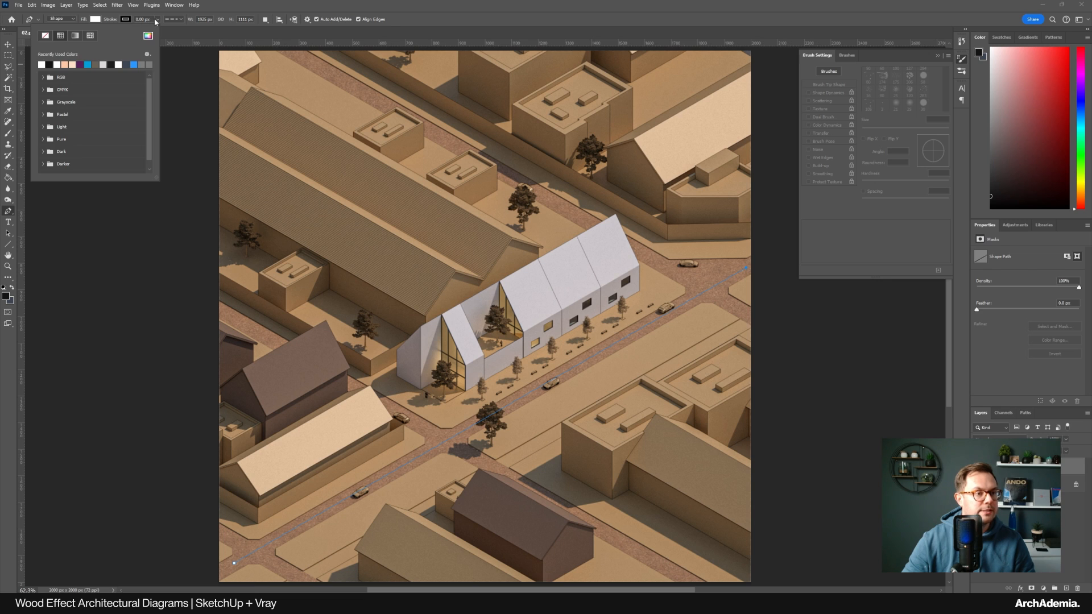
{"action": "left_click", "coordinate": [156, 21]}
{"action": "left_click_drag", "start_coordinate": [159, 32], "coordinate": [163, 34]}
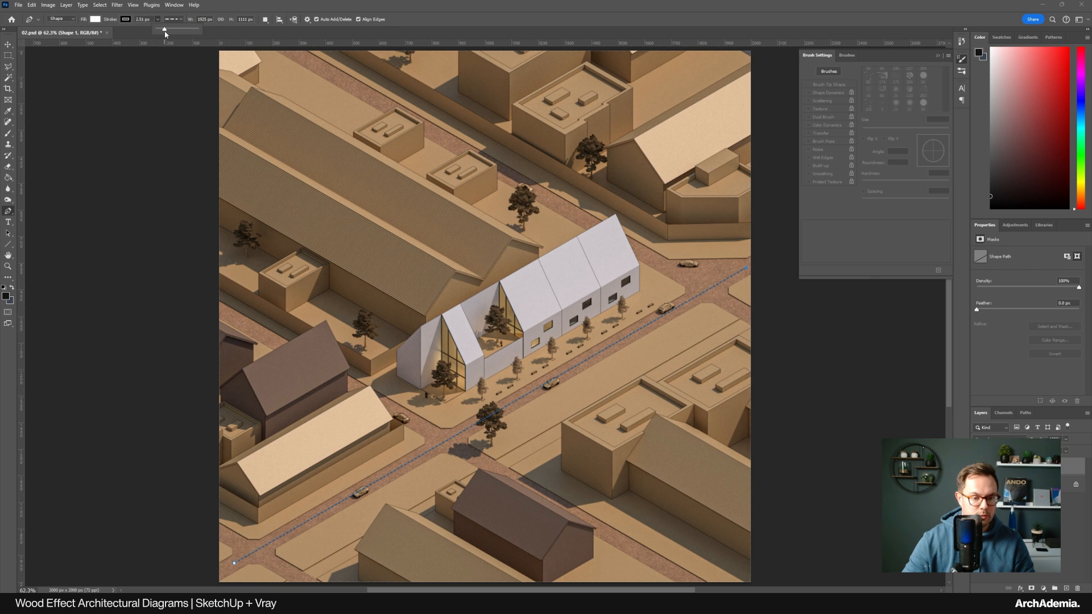
{"action": "left_click_drag", "start_coordinate": [149, 20], "coordinate": [128, 22]}
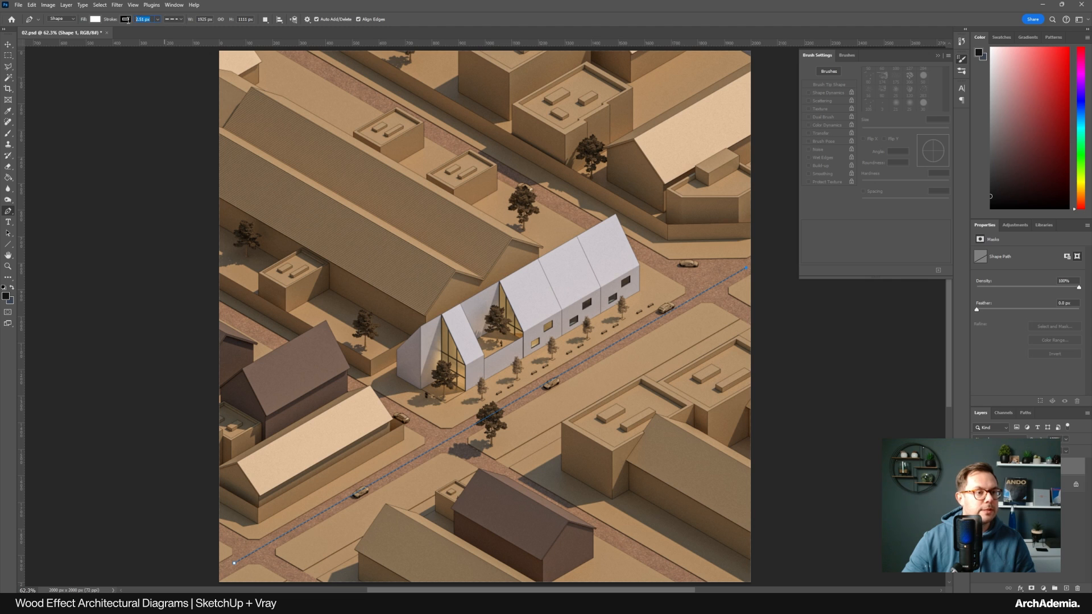
{"action": "type", "text": "2"}
{"action": "key", "text": "Return"}
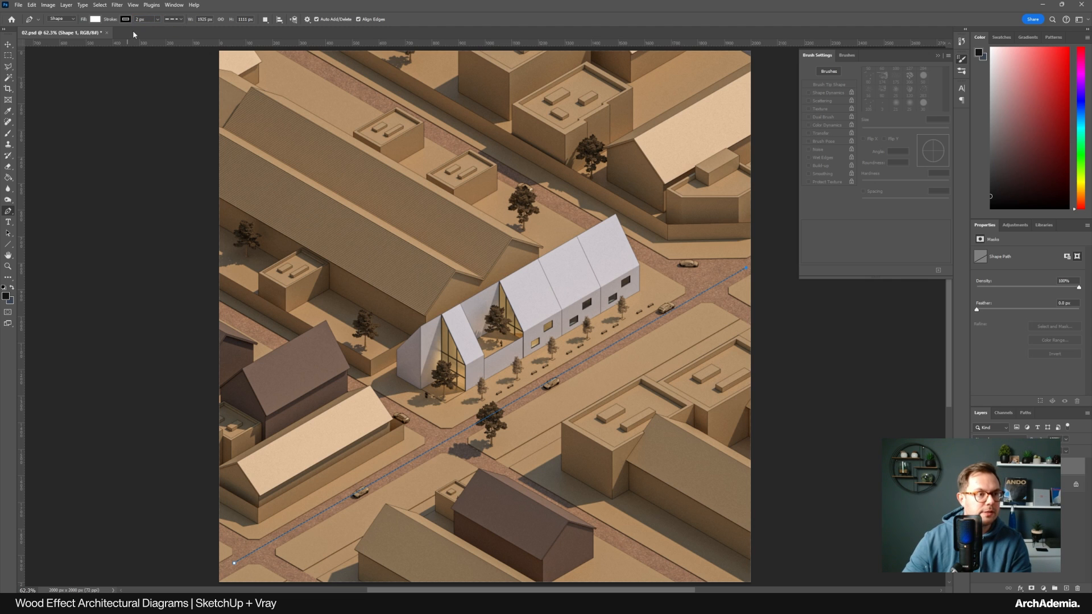
Give the main road line a white stroke colour and the dashed stroke style
{"action": "left_click", "coordinate": [125, 20]}
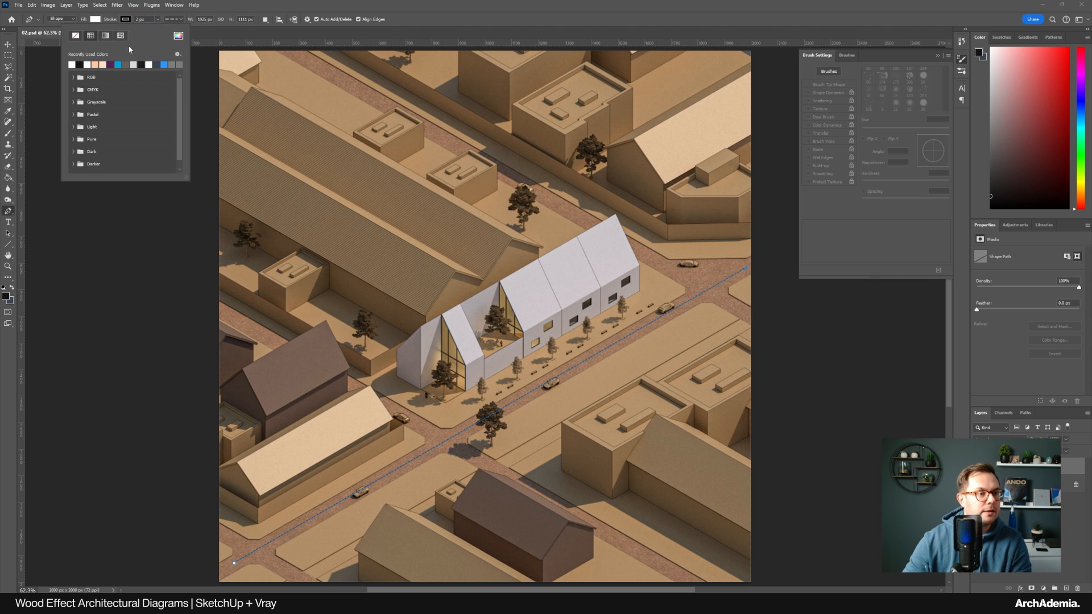
{"action": "left_click", "coordinate": [90, 63]}
{"action": "left_click", "coordinate": [430, 4]}
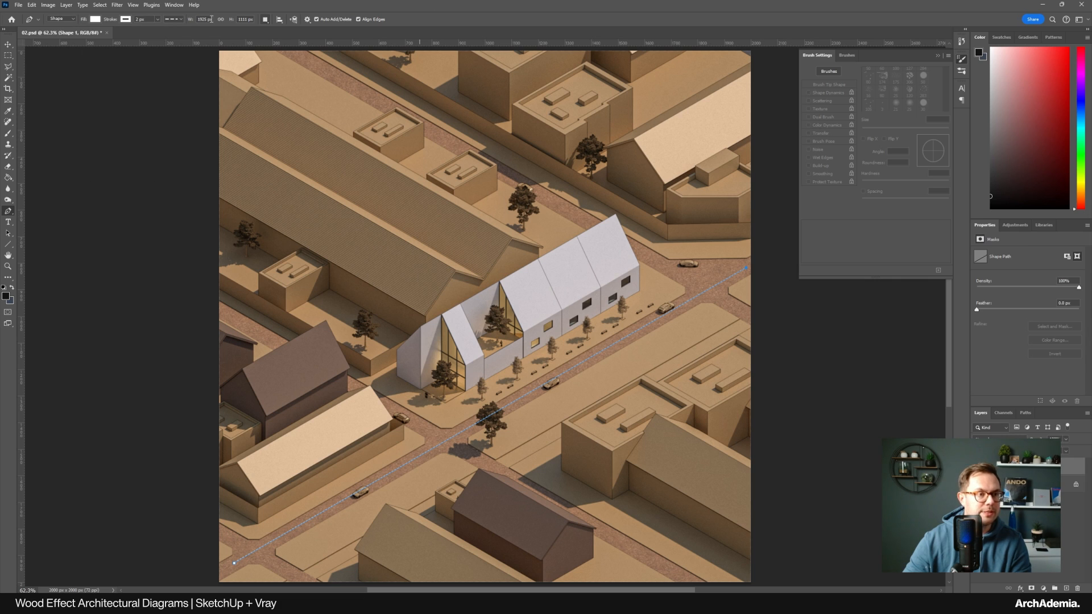
{"action": "left_click", "coordinate": [181, 20]}
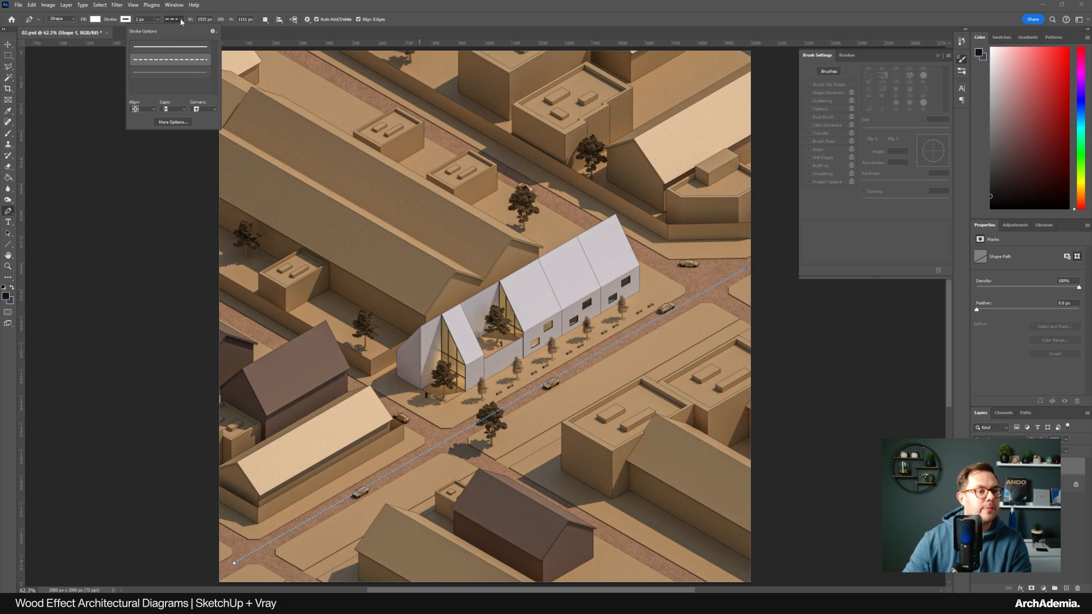
{"action": "left_click", "coordinate": [157, 72]}
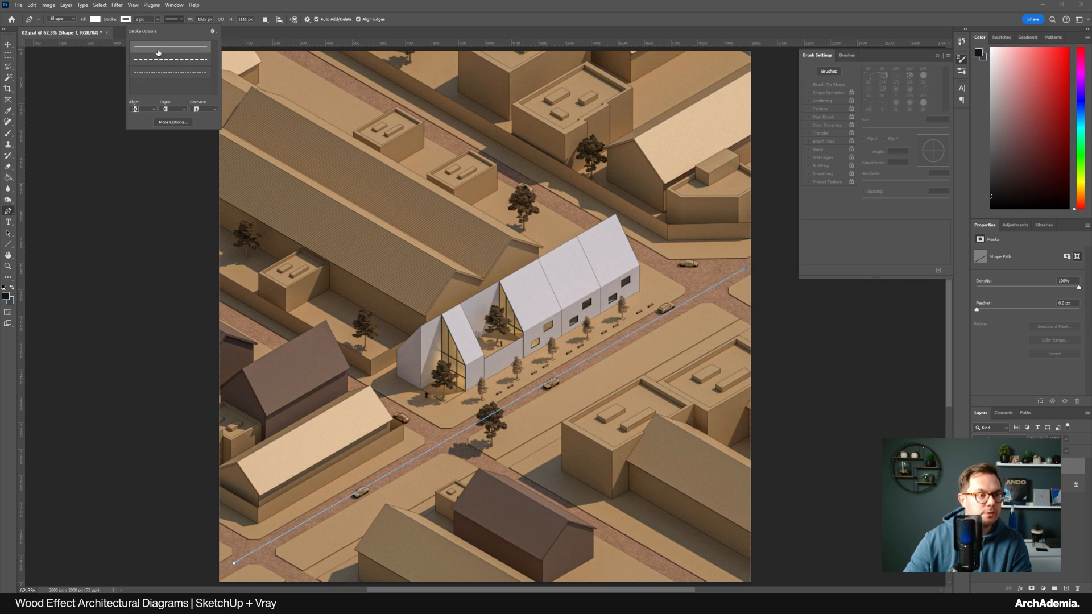
{"action": "left_click", "coordinate": [157, 60]}
{"action": "left_click", "coordinate": [9, 46]}
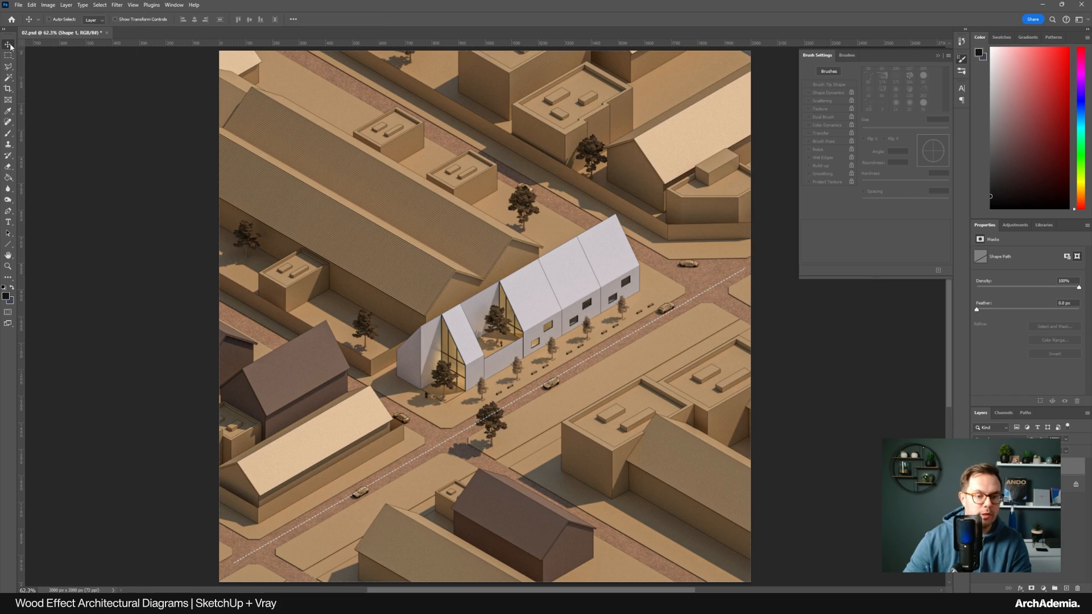
Inspect the dashed road line along the street and at the junction at up to 200% zoom
{"action": "left_click", "coordinate": [8, 266]}
{"action": "left_click", "coordinate": [476, 433]}
{"action": "left_click", "coordinate": [476, 433]}
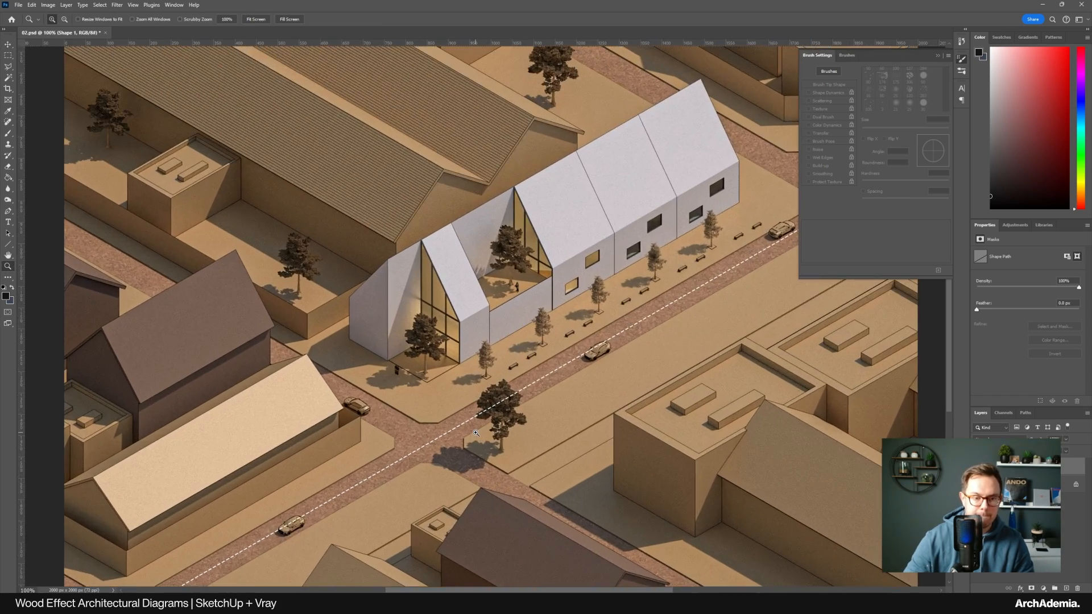
{"action": "left_click", "coordinate": [475, 433]}
{"action": "left_click_drag", "start_coordinate": [648, 367], "coordinate": [418, 455]}
{"action": "mouse_move", "coordinate": [686, 303]}
{"action": "left_mouse_down"}
{"action": "mouse_move", "coordinate": [504, 394]}
{"action": "mouse_move", "coordinate": [356, 509]}
{"action": "left_mouse_up"}
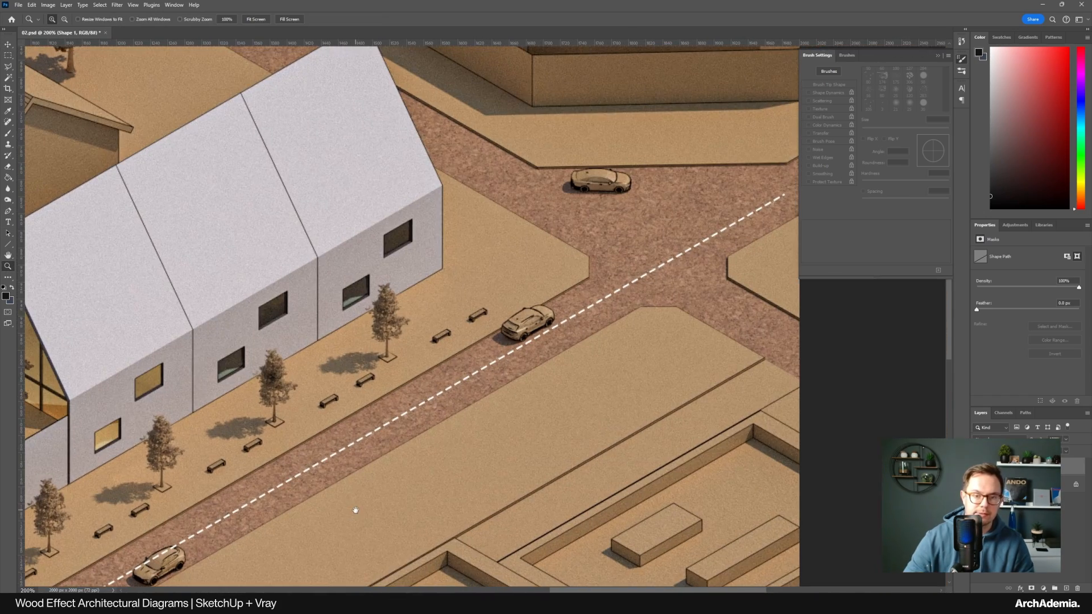
{"action": "left_click", "coordinate": [536, 390], "text": "alt"}
{"action": "scroll", "coordinate": [398, 341], "scroll_direction": "up", "scroll_amount": 1}
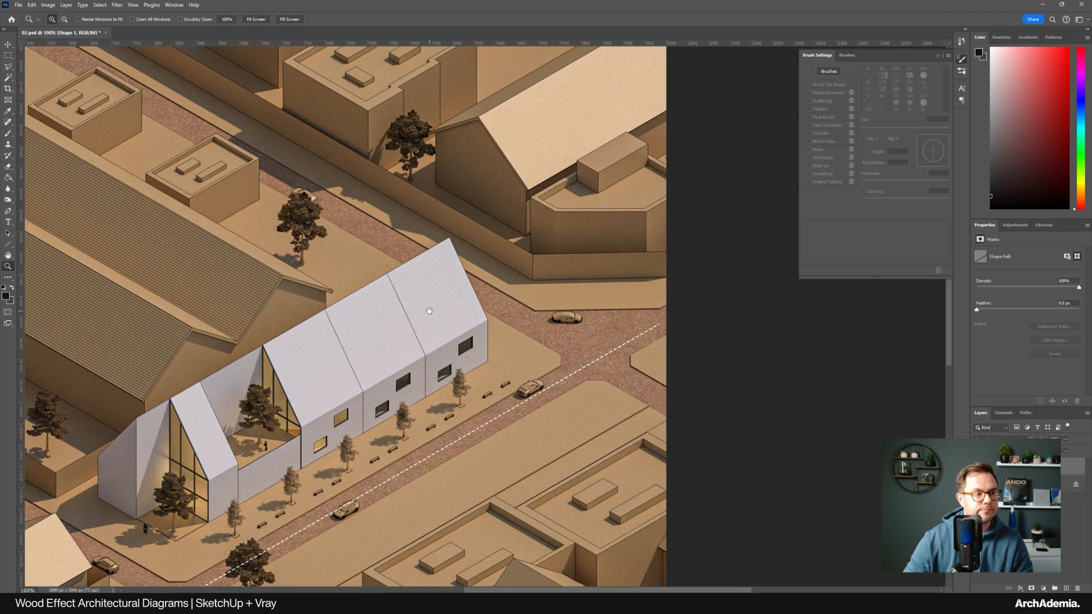
Draw a second dashed white line on a new layer along the cross street behind the white building, about 1700 by 990 px
{"action": "left_click", "coordinate": [8, 211]}
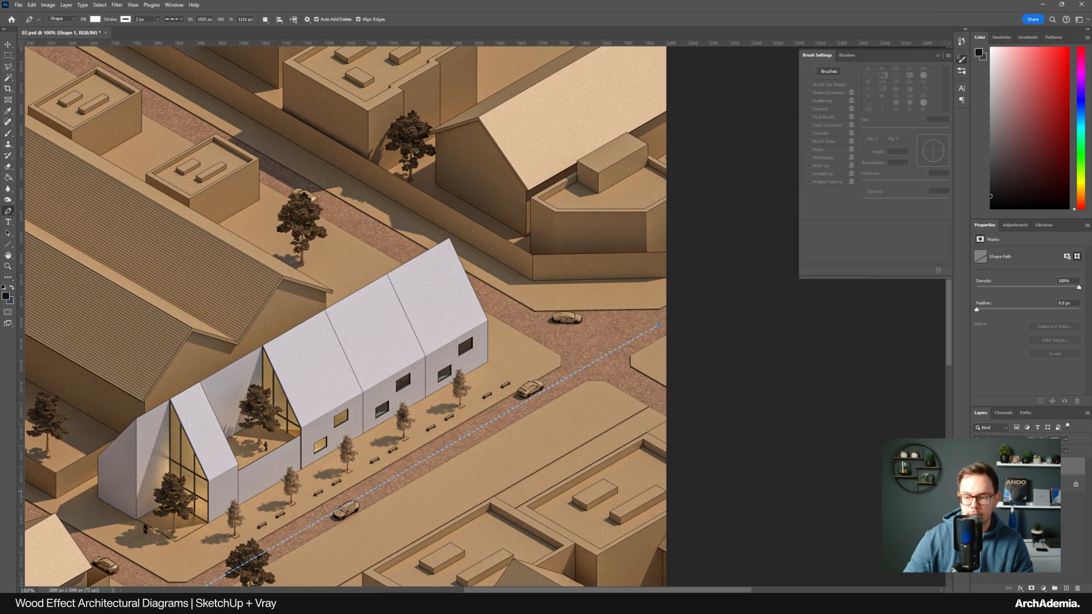
{"action": "left_click", "coordinate": [1066, 589]}
{"action": "left_click_drag", "start_coordinate": [427, 305], "coordinate": [600, 422]}
{"action": "left_click", "coordinate": [121, 119]}
{"action": "left_click_drag", "start_coordinate": [708, 436], "coordinate": [532, 345]}
{"action": "left_click", "coordinate": [669, 453]}
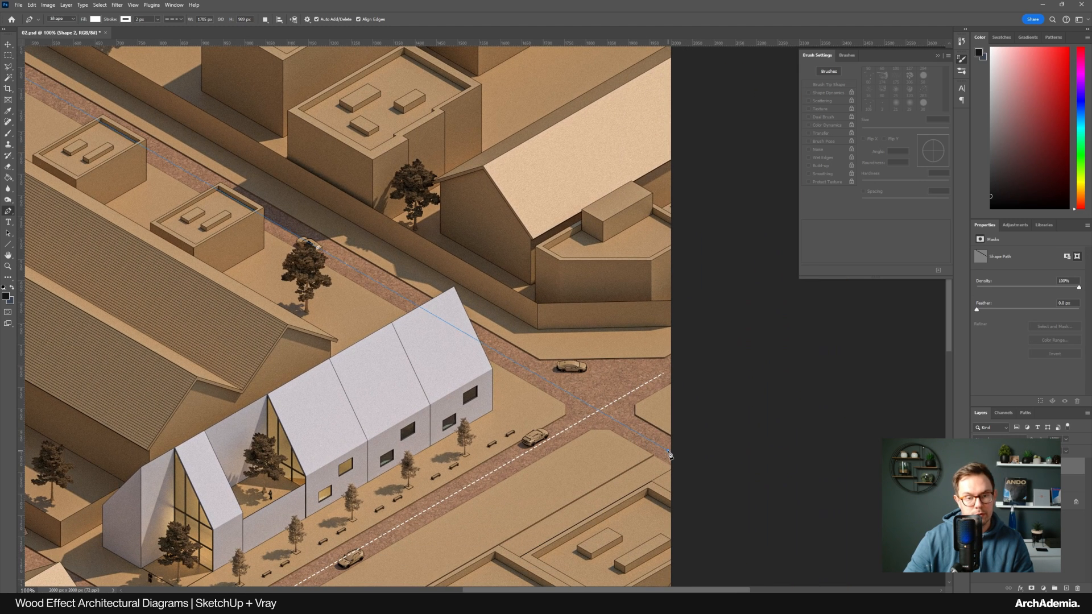
{"action": "left_click_drag", "start_coordinate": [331, 371], "coordinate": [444, 394]}
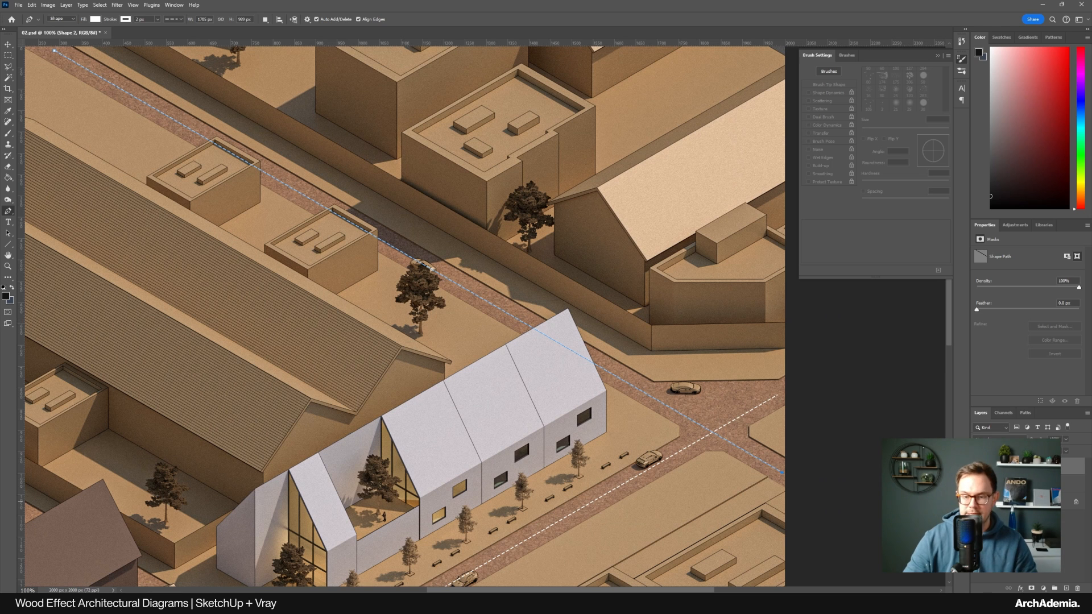
Try to merge the two dashed road line shapes into one and rasterize the result
{"action": "left_click", "coordinate": [1018, 483]}
{"action": "left_click", "coordinate": [1018, 470]}
{"action": "left_click", "coordinate": [1014, 485], "text": "shift"}
{"action": "right_click", "coordinate": [1011, 485]}
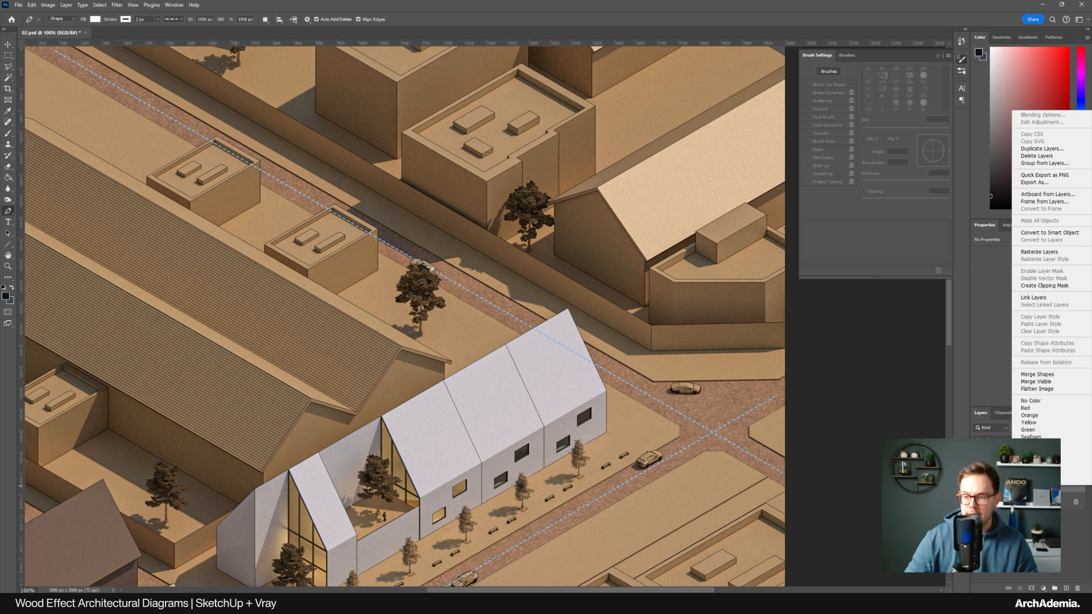
{"action": "left_click", "coordinate": [1028, 376]}
{"action": "right_click", "coordinate": [1027, 462]}
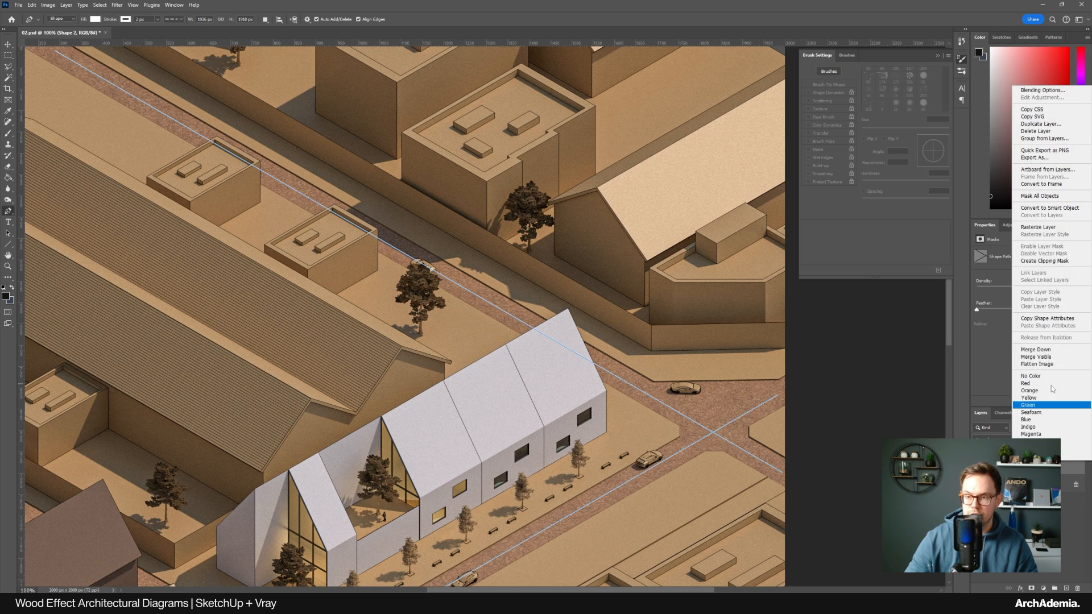
{"action": "left_click", "coordinate": [1030, 227]}
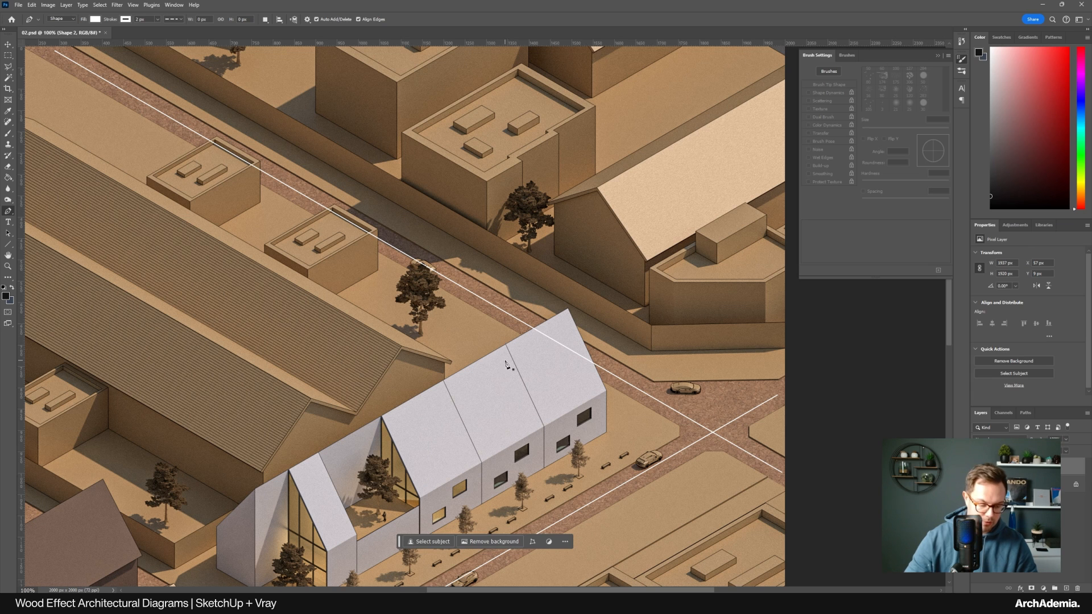
{"action": "key", "text": "ctrl+z"}
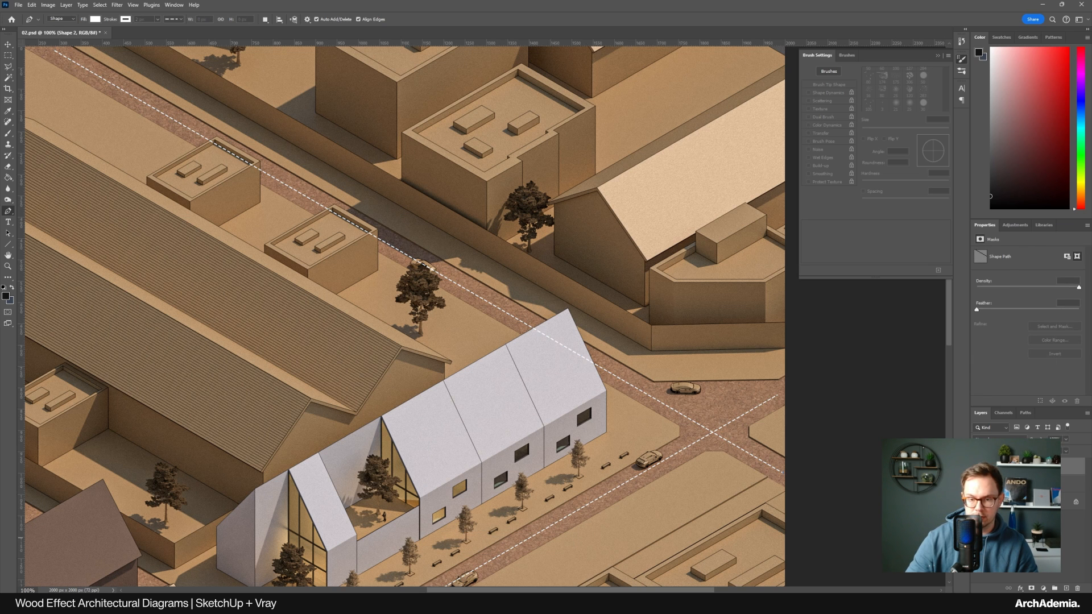
Rasterize each of the two dashed road line layers separately and merge them into a single layer
{"action": "right_click", "coordinate": [1027, 463]}
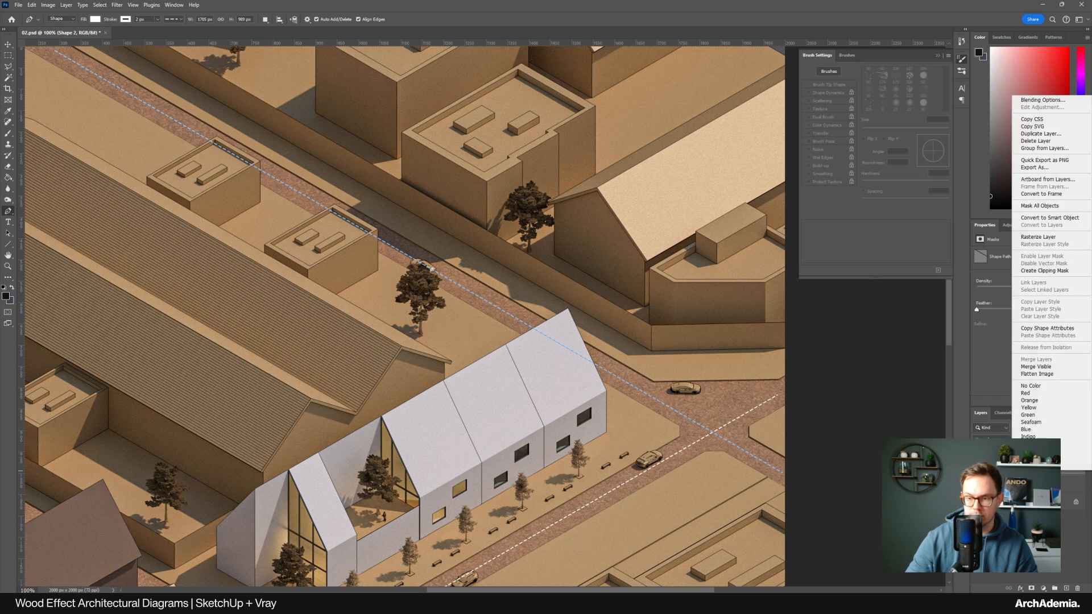
{"action": "left_click", "coordinate": [1038, 237]}
{"action": "right_click", "coordinate": [1023, 483]}
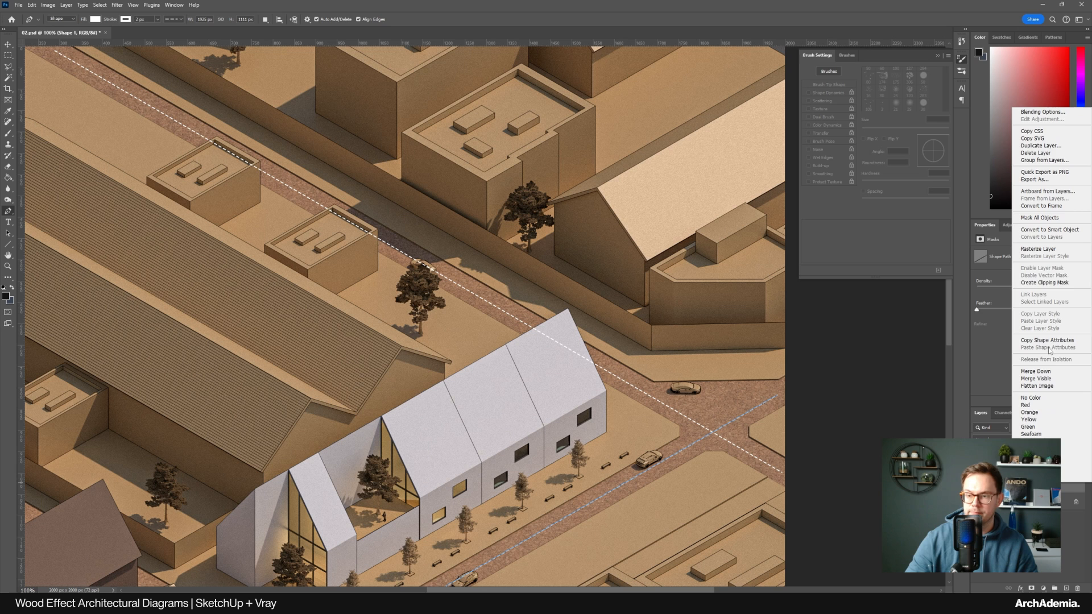
{"action": "left_click", "coordinate": [1035, 250]}
{"action": "left_click", "coordinate": [1027, 468], "text": "shift"}
{"action": "right_click", "coordinate": [1026, 468]}
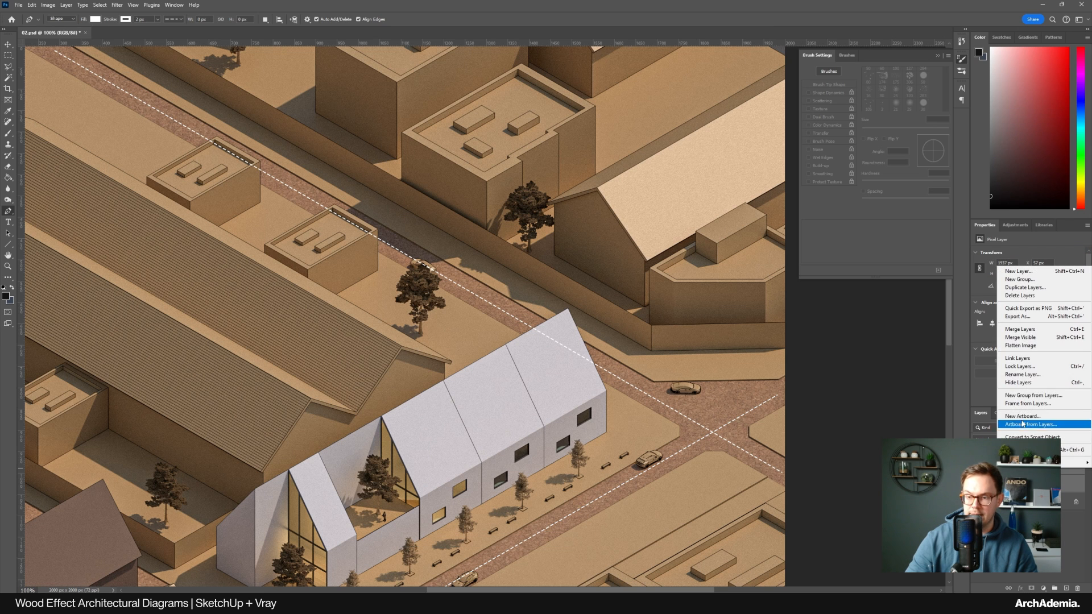
{"action": "left_click", "coordinate": [1018, 329]}
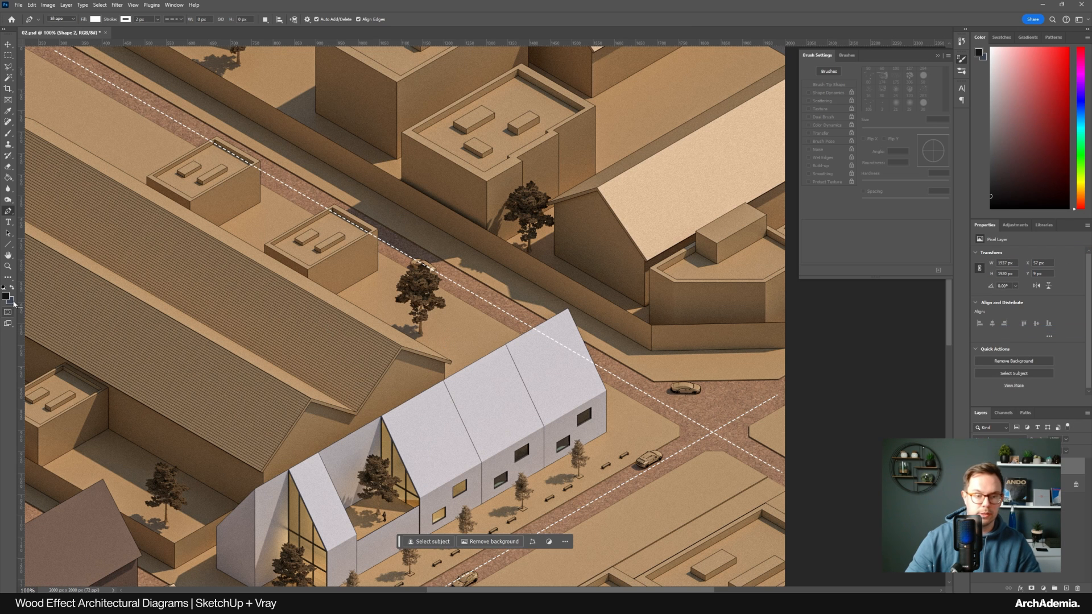
Set the Eraser to a round tip of 9 px with 100% hardness for cleaning up the road lines around the cars
{"action": "key", "text": "z"}
{"action": "left_click_drag", "start_coordinate": [449, 331], "coordinate": [758, 162]}
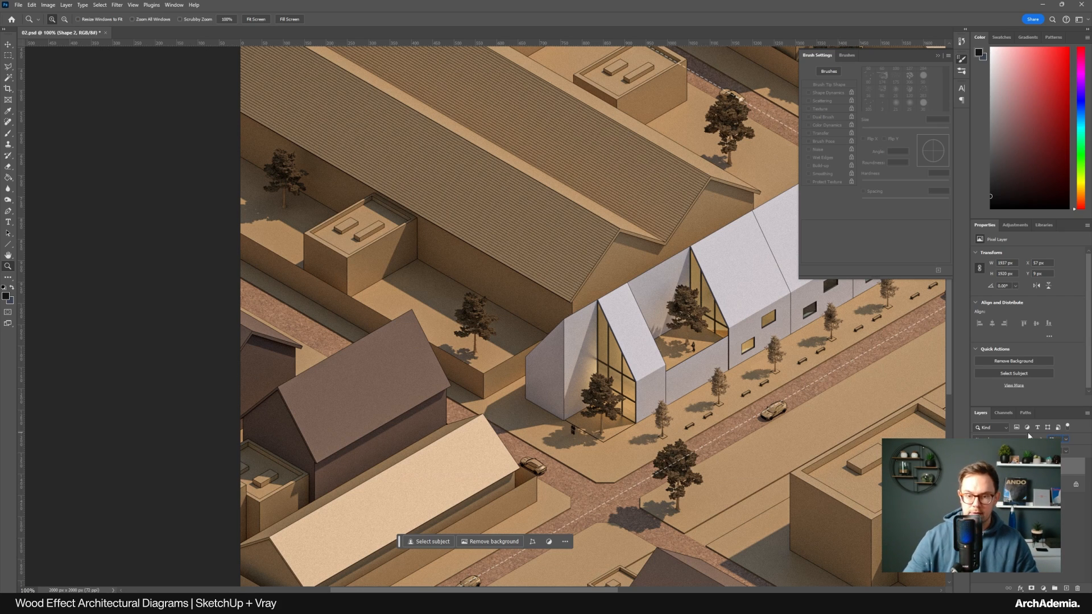
{"action": "left_click", "coordinate": [606, 426]}
{"action": "left_click", "coordinate": [606, 425]}
{"action": "left_click_drag", "start_coordinate": [558, 482], "coordinate": [685, 182]}
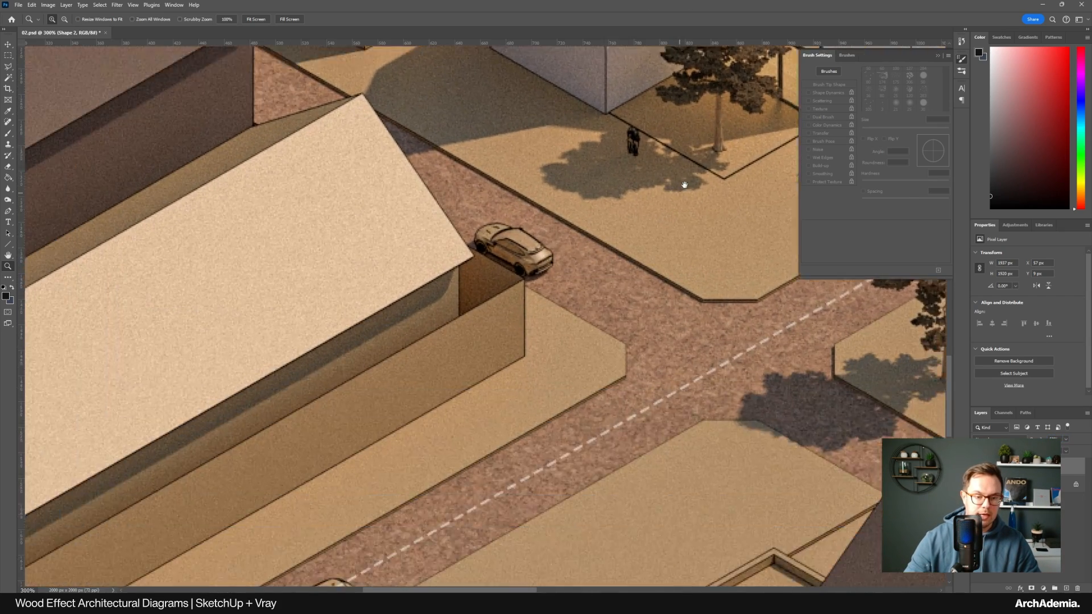
{"action": "left_click_drag", "start_coordinate": [335, 404], "coordinate": [533, 245]}
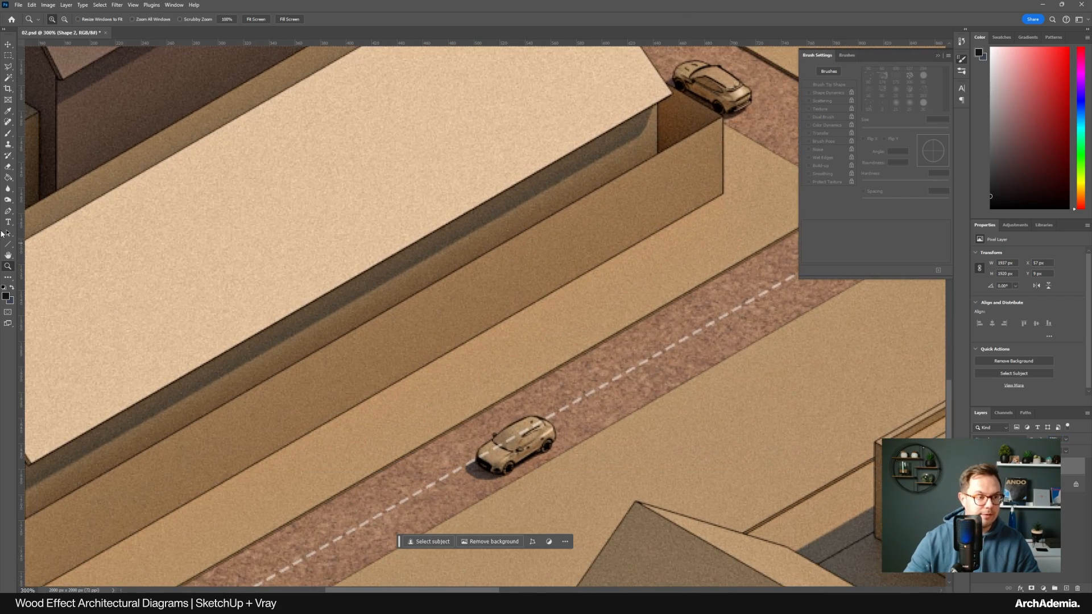
{"action": "left_click", "coordinate": [8, 166]}
{"action": "left_click", "coordinate": [61, 20]}
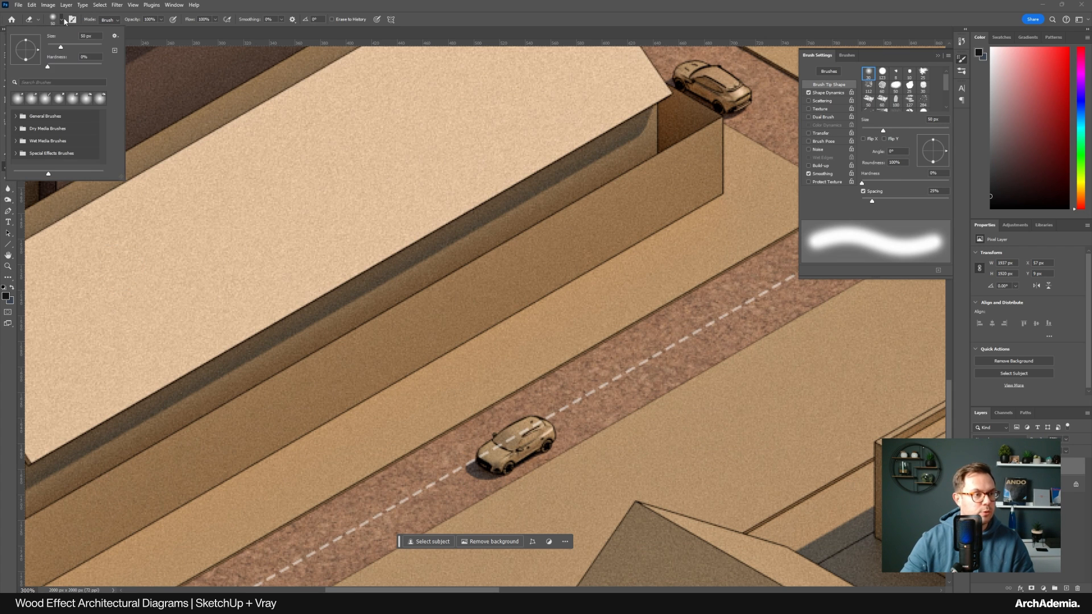
{"action": "left_click_drag", "start_coordinate": [46, 65], "coordinate": [108, 66]}
{"action": "left_click", "coordinate": [265, 31]}
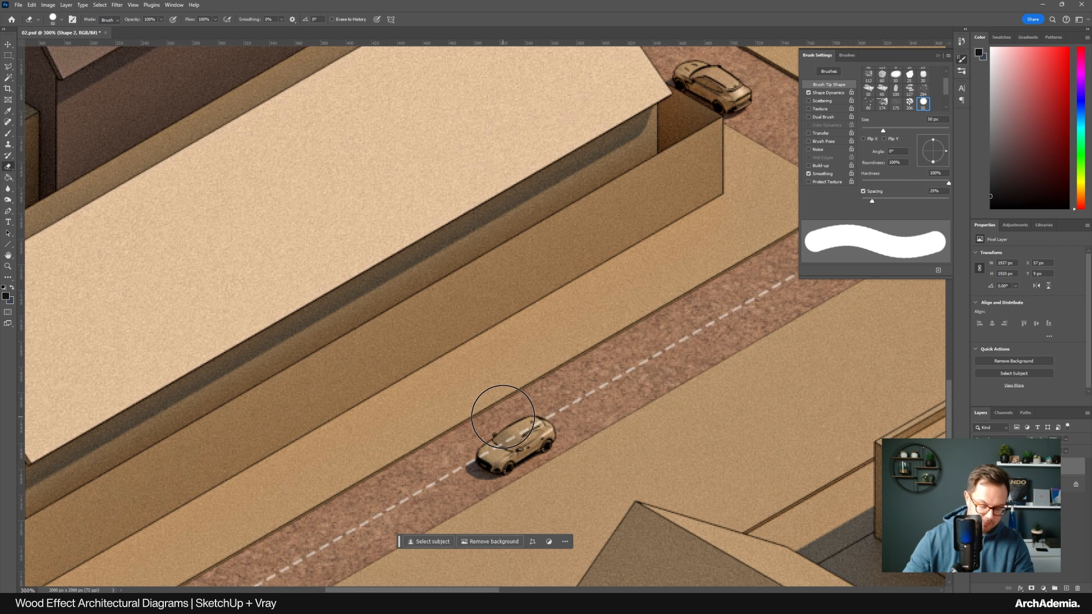
{"action": "key", "text": "bracketleft"}
{"action": "key", "text": "bracketleft"}
{"action": "key", "text": "bracketleft"}
{"action": "key", "text": "bracketleft"}
{"action": "key", "text": "bracketleft"}
{"action": "key", "text": "bracketleft"}
{"action": "key", "text": "bracketleft"}
{"action": "key", "text": "bracketleft"}
{"action": "key", "text": "bracketleft"}
{"action": "key", "text": "bracketleft"}
{"action": "key", "text": "bracketleft"}
{"action": "key", "text": "bracketright"}
{"action": "key", "text": "bracketright"}
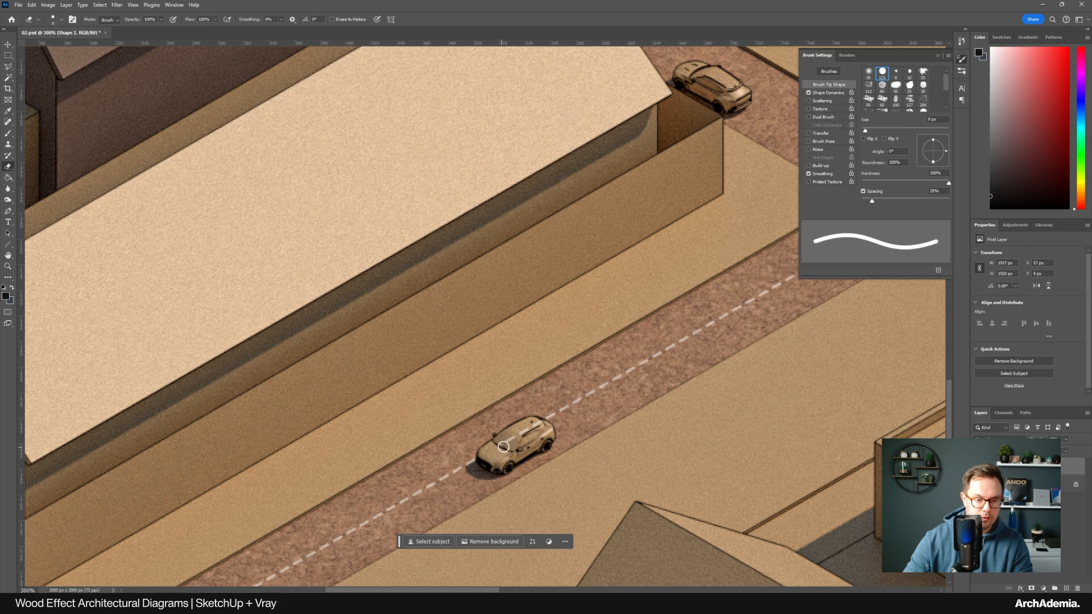
Erase the dashed road lines where they cross the cars and the roof of the white building
{"action": "mouse_move", "coordinate": [747, 405]}
{"action": "left_mouse_down"}
{"action": "mouse_move", "coordinate": [569, 341]}
{"action": "mouse_move", "coordinate": [411, 313]}
{"action": "mouse_move", "coordinate": [392, 279]}
{"action": "mouse_move", "coordinate": [472, 234]}
{"action": "mouse_move", "coordinate": [530, 352]}
{"action": "left_mouse_up"}
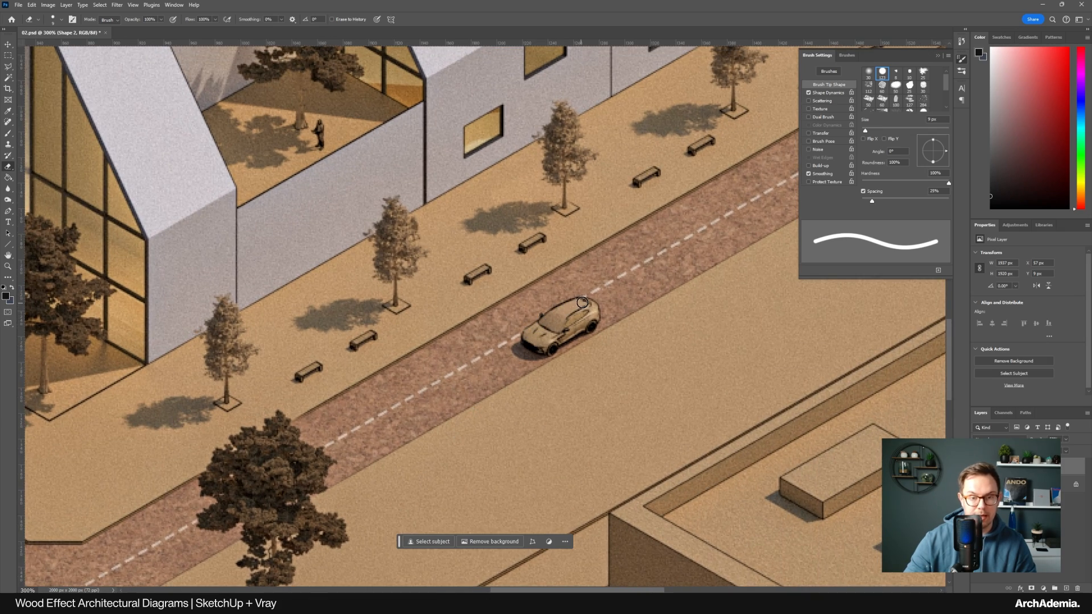
{"action": "left_click_drag", "start_coordinate": [629, 375], "coordinate": [415, 484]}
{"action": "left_click_drag", "start_coordinate": [790, 318], "coordinate": [580, 463]}
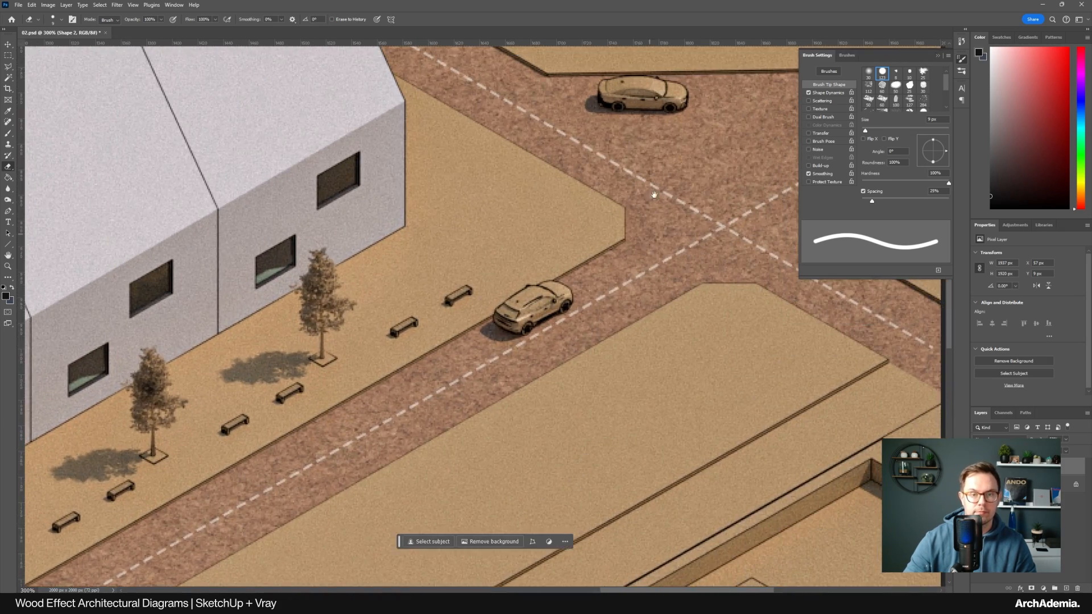
{"action": "left_click_drag", "start_coordinate": [622, 181], "coordinate": [533, 434]}
{"action": "left_click_drag", "start_coordinate": [311, 370], "coordinate": [663, 494]}
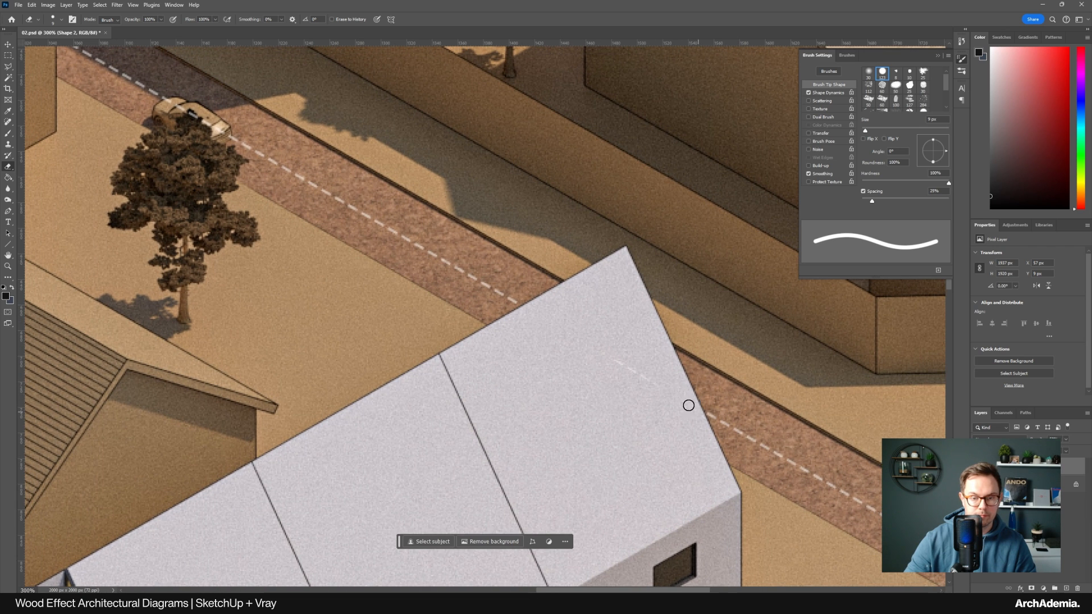
{"action": "left_click_drag", "start_coordinate": [293, 309], "coordinate": [518, 446]}
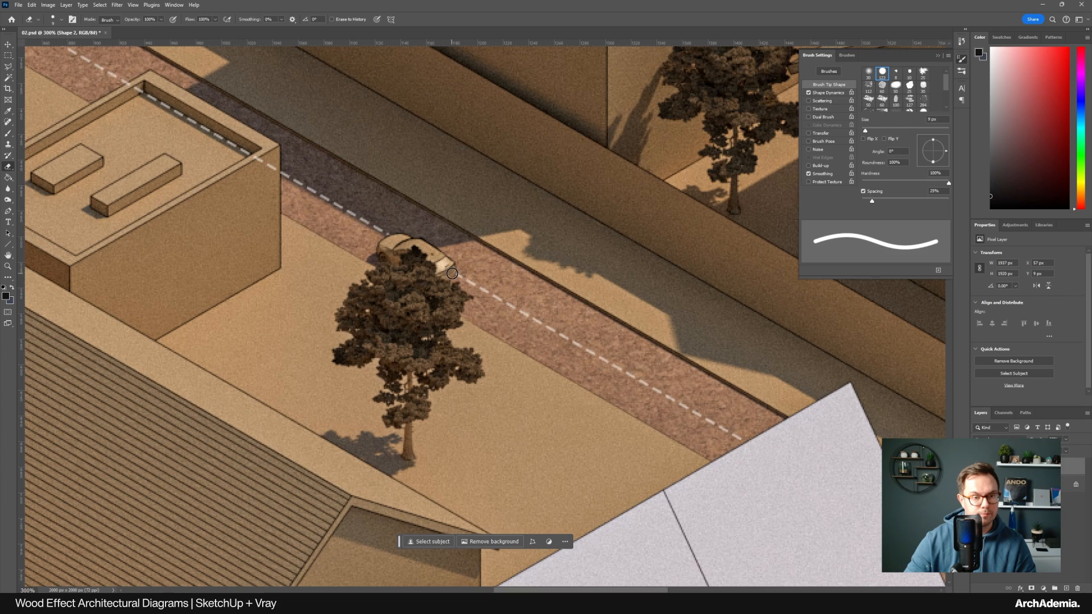
Outline the two flat-roofed blocks along the cross street with the Polygonal Lasso and delete the dashes covering them
{"action": "left_click", "coordinate": [8, 265]}
{"action": "left_click_drag", "start_coordinate": [147, 146], "coordinate": [435, 348]}
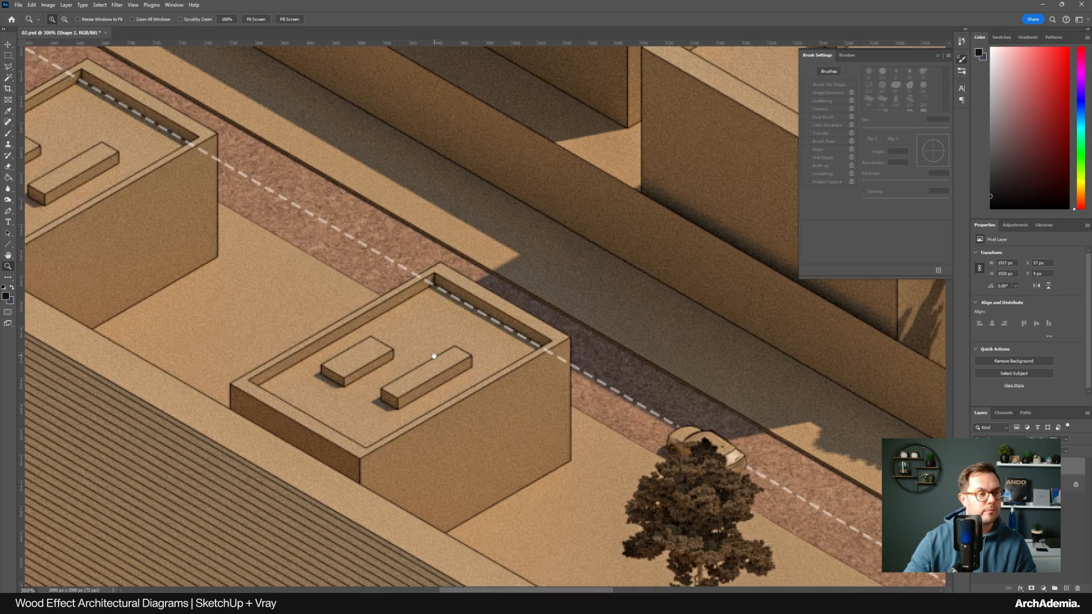
{"action": "left_click", "coordinate": [9, 169]}
{"action": "mouse_move", "coordinate": [218, 193]}
{"action": "left_mouse_down"}
{"action": "mouse_move", "coordinate": [427, 350]}
{"action": "mouse_move", "coordinate": [758, 500]}
{"action": "mouse_move", "coordinate": [334, 273]}
{"action": "mouse_move", "coordinate": [307, 270]}
{"action": "left_mouse_up"}
{"action": "left_click", "coordinate": [9, 67]}
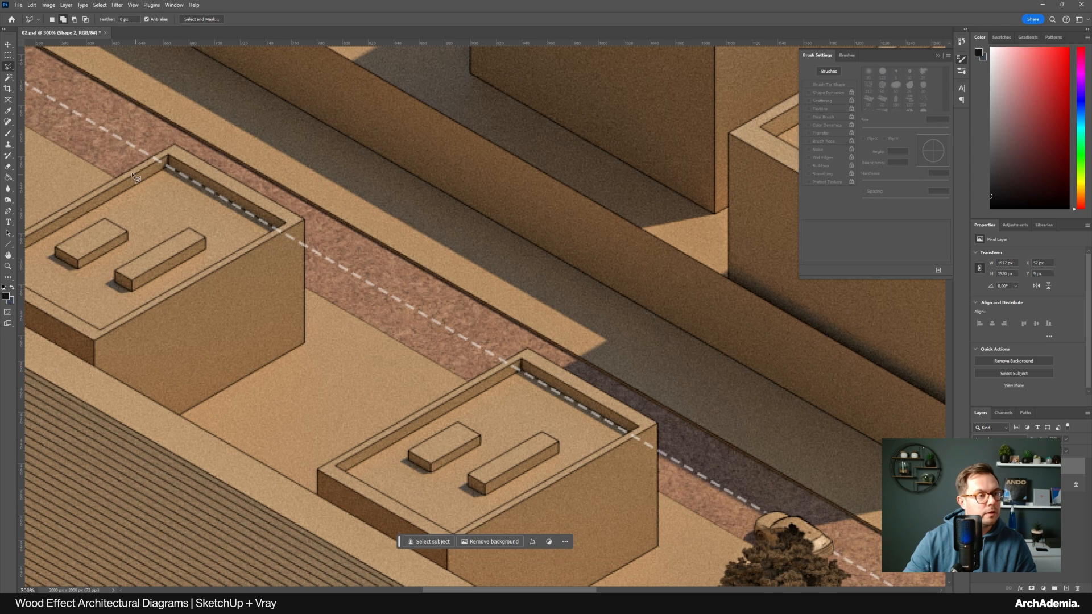
{"action": "left_click", "coordinate": [127, 173]}
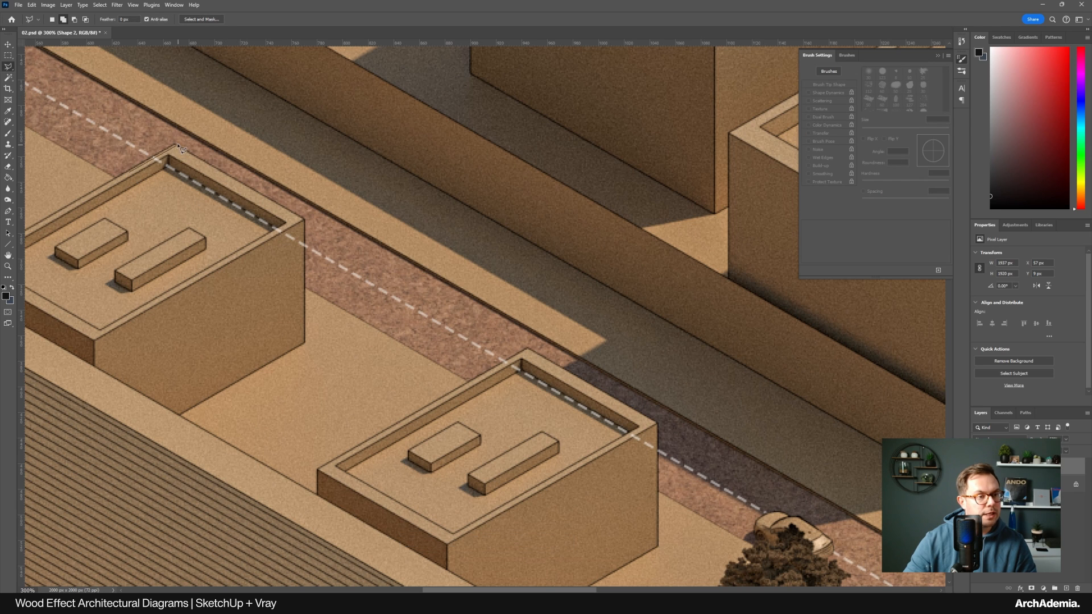
{"action": "left_click", "coordinate": [304, 219]}
{"action": "left_click", "coordinate": [304, 361]}
{"action": "left_click", "coordinate": [375, 386]}
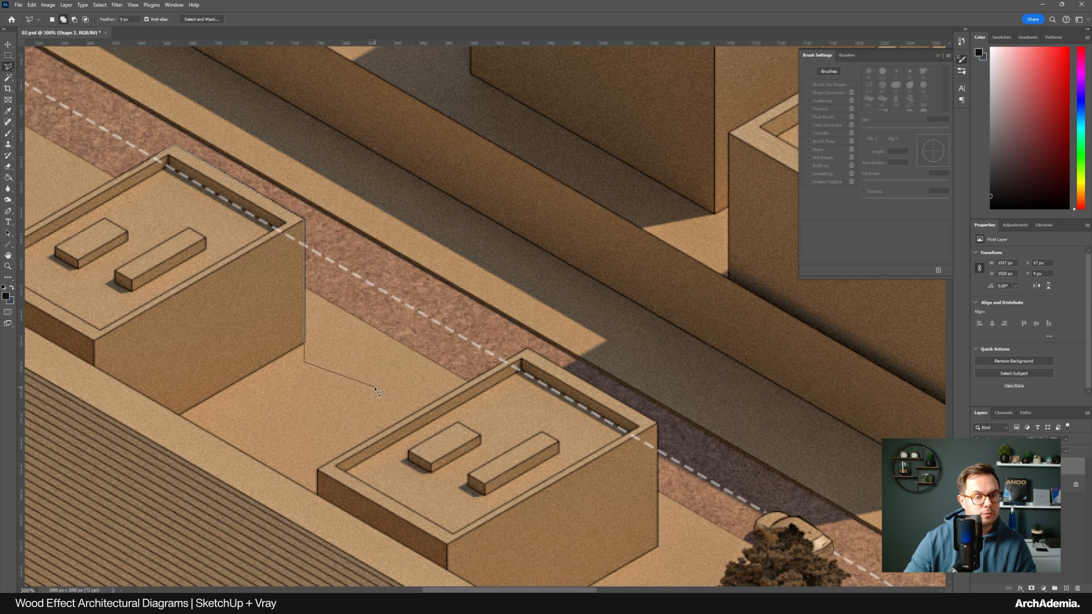
{"action": "left_click", "coordinate": [472, 379]}
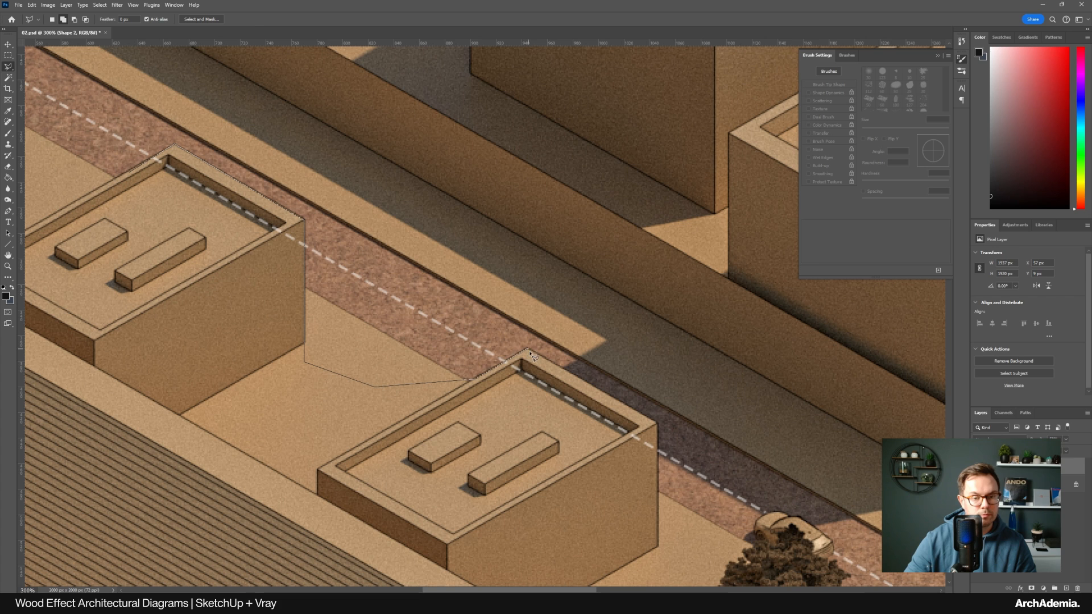
{"action": "left_click", "coordinate": [527, 349]}
{"action": "left_click", "coordinate": [656, 424]}
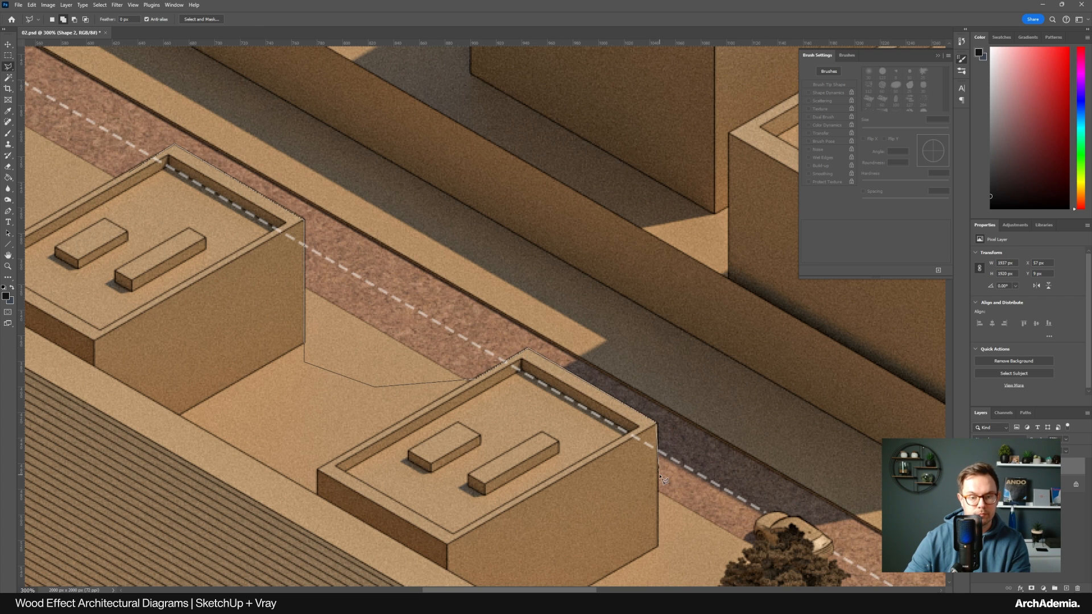
{"action": "key", "text": "Escape"}
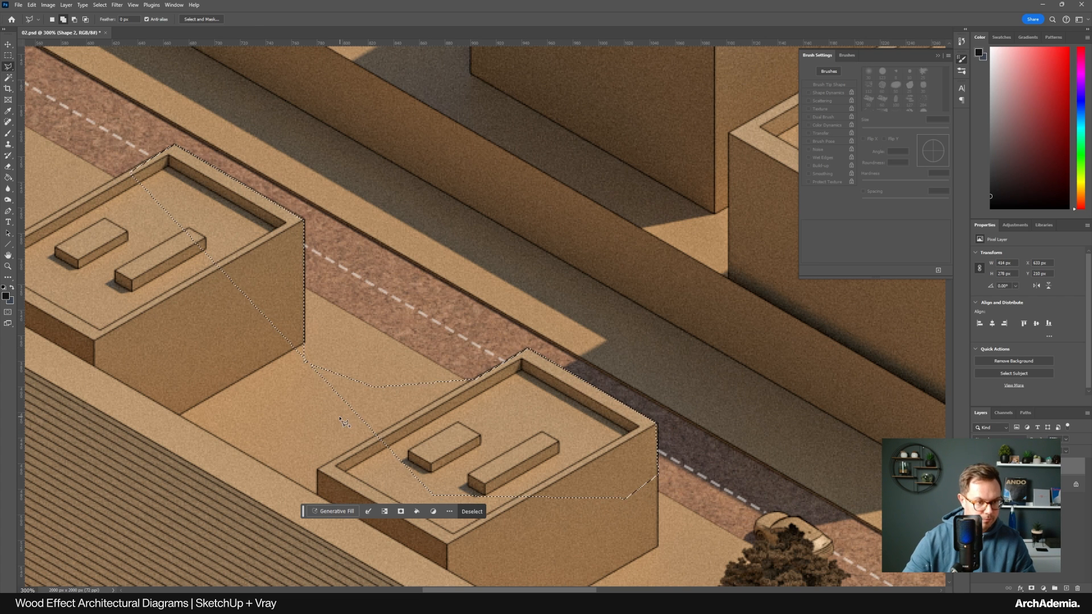
View the whole diagram and compare it with the reference isometric diagram in the browser
{"action": "left_click", "coordinate": [8, 266]}
{"action": "key", "text": "ctrl+0"}
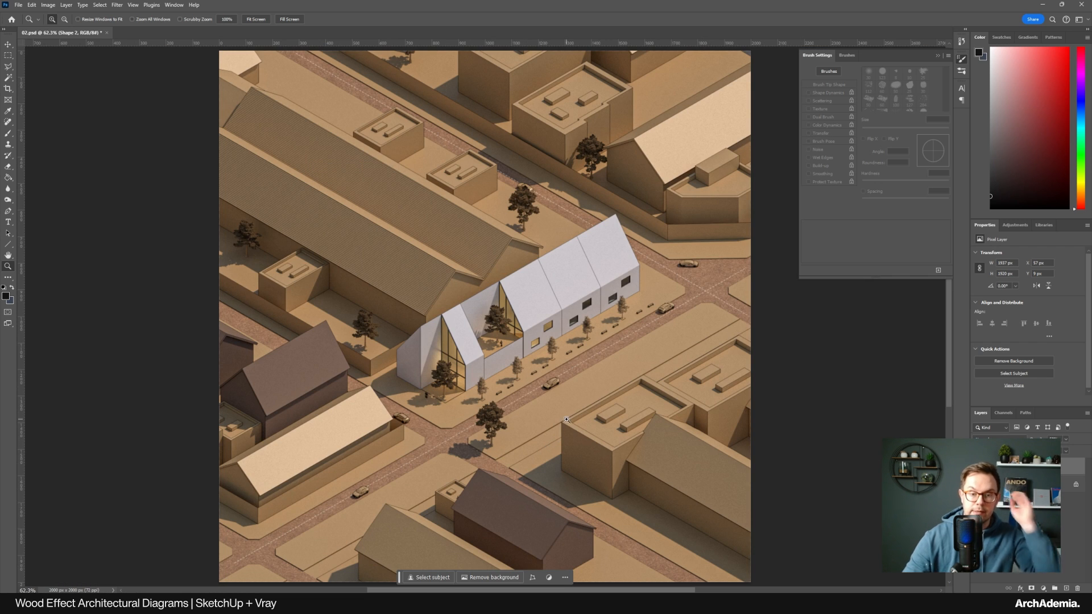
{"action": "key", "text": "alt+Tab"}
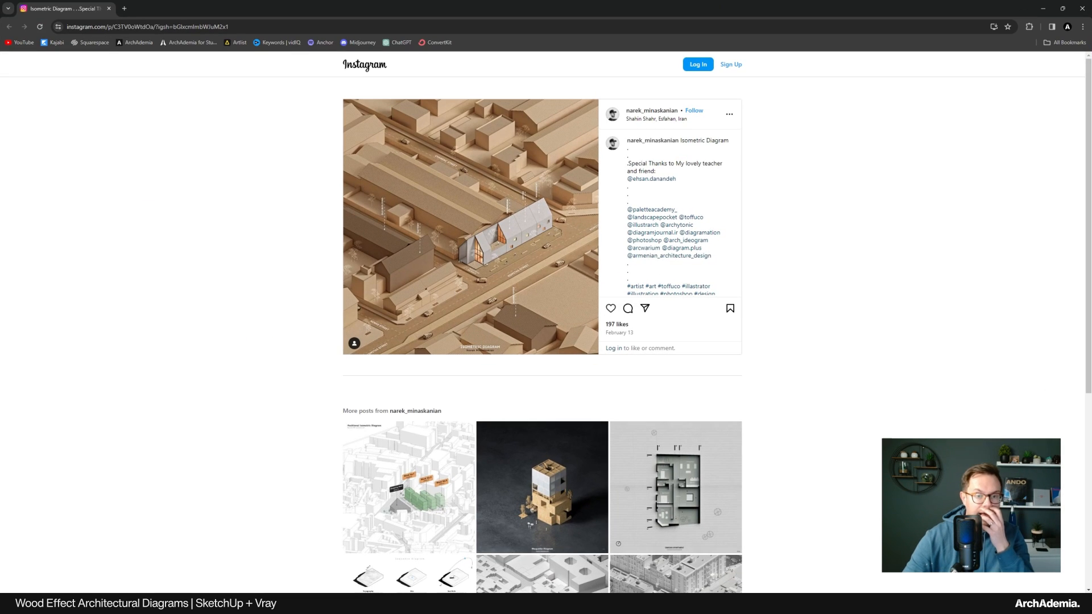
{"action": "key", "text": "alt+Tab"}
Add the text label "RONNIE STREET" beside the car on the road in front of the white building
{"action": "left_click", "coordinate": [599, 370]}
{"action": "left_click", "coordinate": [599, 370]}
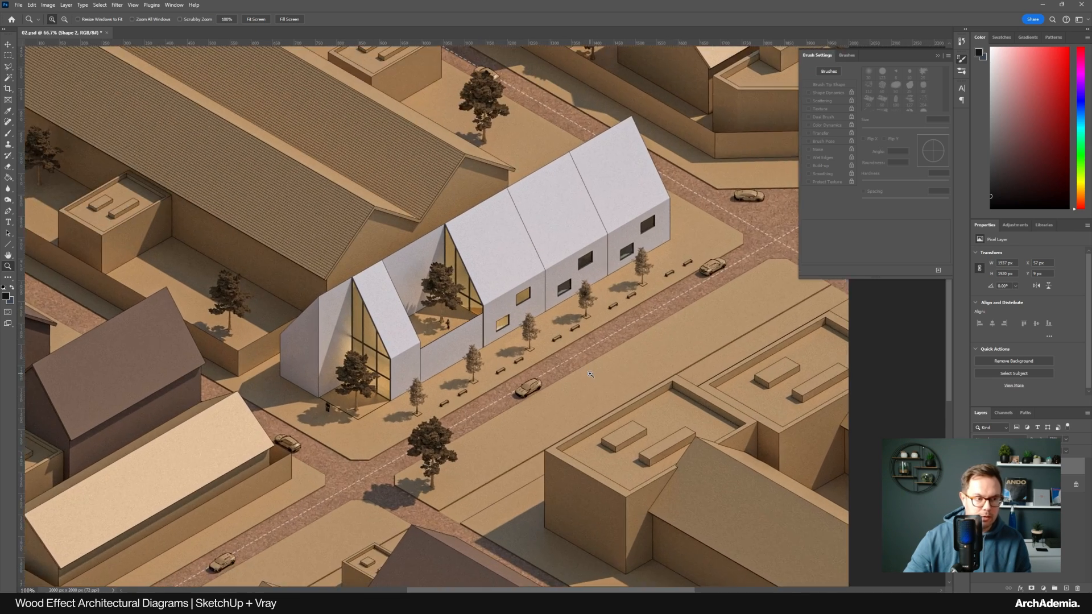
{"action": "left_click", "coordinate": [599, 369]}
{"action": "left_click_drag", "start_coordinate": [535, 391], "coordinate": [518, 391]}
{"action": "key", "text": "t"}
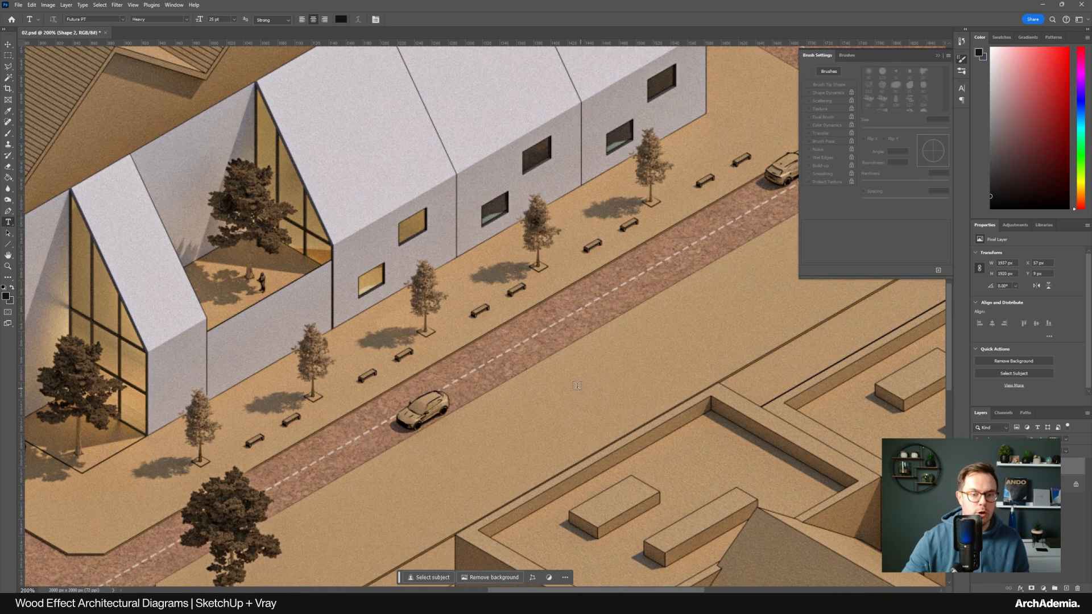
{"action": "left_click", "coordinate": [493, 405]}
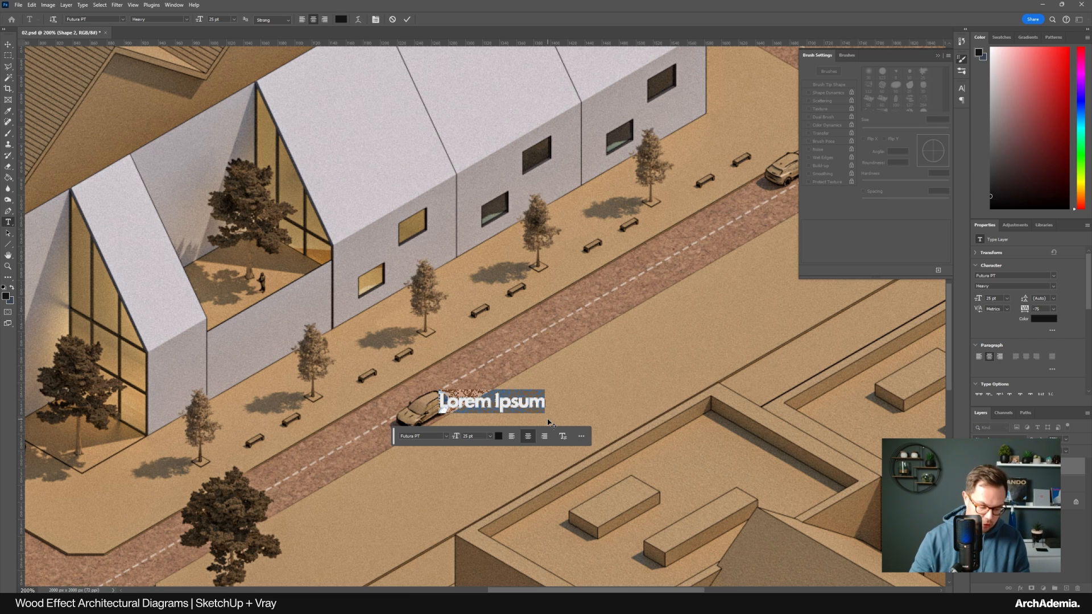
{"action": "type", "text": "RONNIE"}
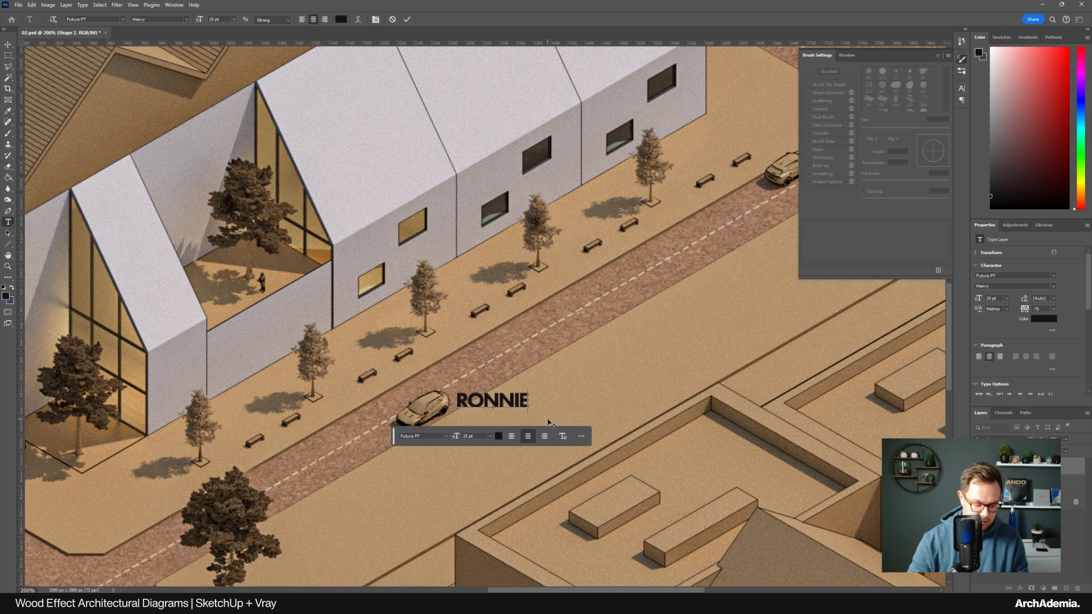
{"action": "type", "text": " STREET"}
Set the colour of the street name text to white and move the label off the car onto the ground beside the road
{"action": "key", "text": "ctrl+a"}
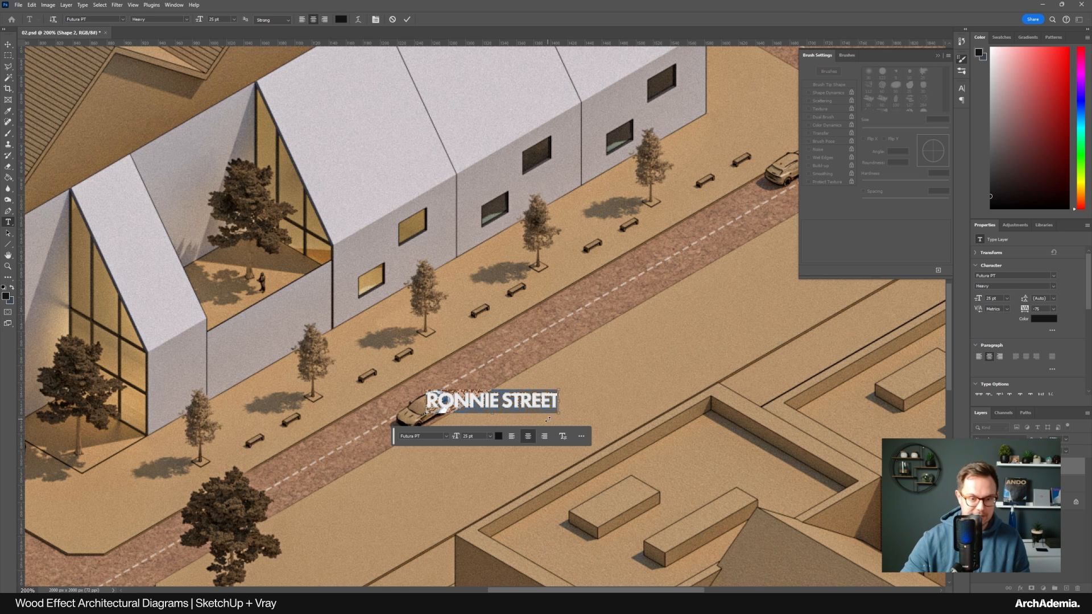
{"action": "left_click", "coordinate": [341, 19]}
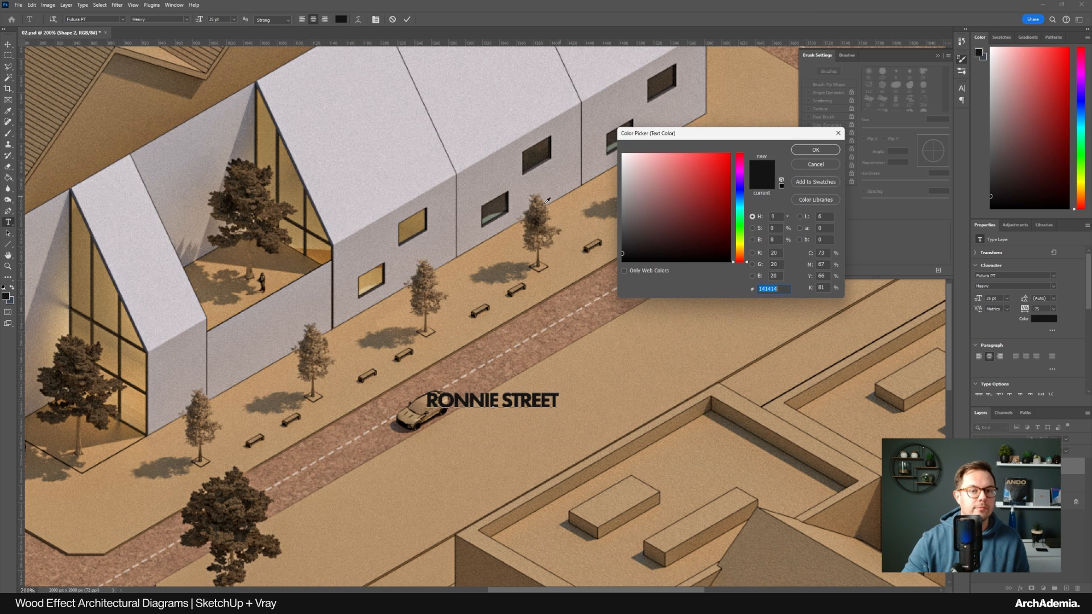
{"action": "left_click_drag", "start_coordinate": [656, 181], "coordinate": [620, 152]}
{"action": "left_click", "coordinate": [813, 151]}
{"action": "left_click", "coordinate": [8, 45]}
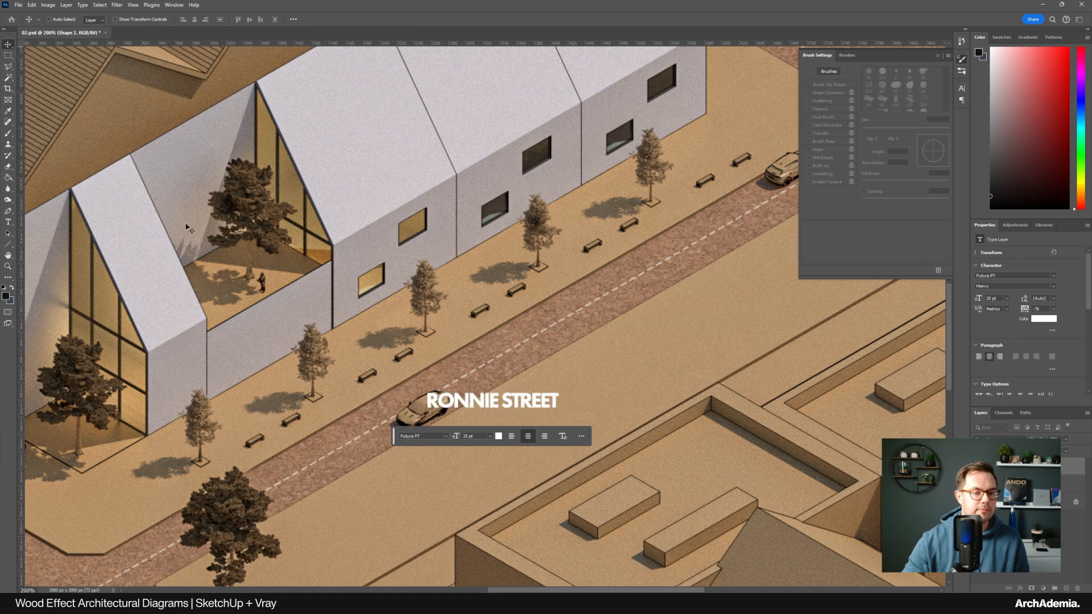
{"action": "left_click_drag", "start_coordinate": [536, 397], "coordinate": [617, 362]}
Rasterize the "RONNIE STREET" text layer and move the label slightly towards the road beside the white building
{"action": "right_click", "coordinate": [1015, 466]}
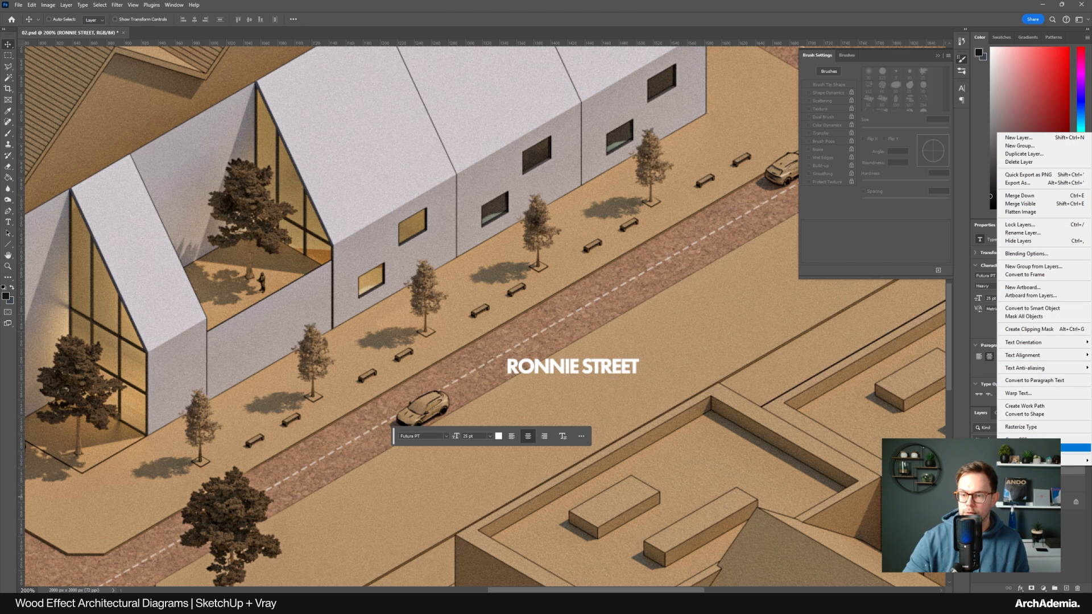
{"action": "left_click", "coordinate": [1017, 427]}
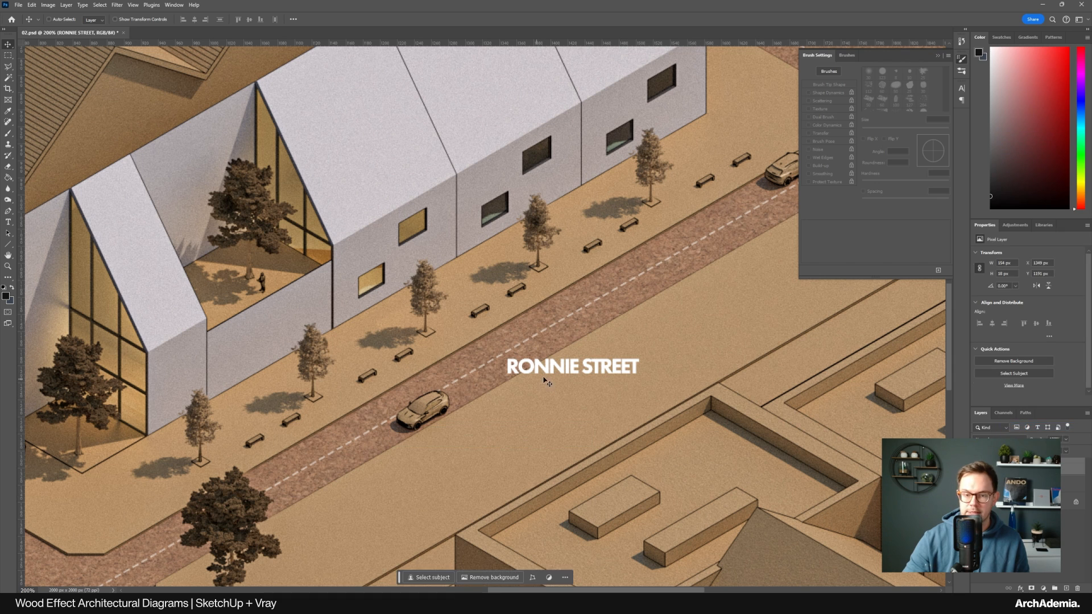
{"action": "left_click_drag", "start_coordinate": [545, 376], "coordinate": [557, 362]}
Try to distort the "RONNIE STREET" label so that it runs parallel to the road below the dashed centre line
{"action": "key", "text": "ctrl+t"}
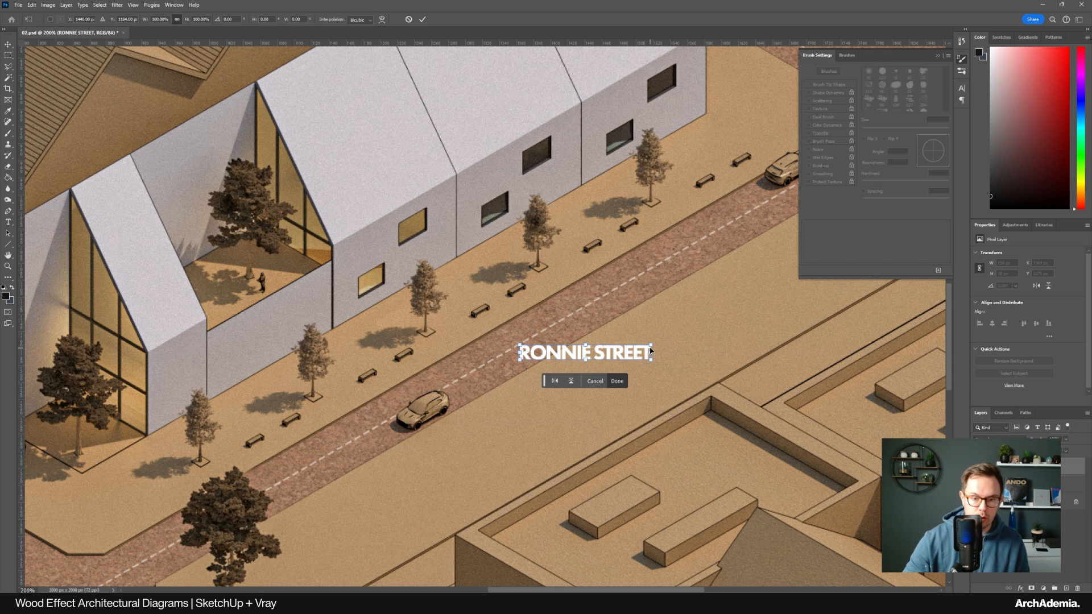
{"action": "left_click_drag", "start_coordinate": [650, 347], "coordinate": [635, 286], "text": "ctrl"}
{"action": "left_click_drag", "start_coordinate": [653, 366], "coordinate": [649, 293], "text": "ctrl"}
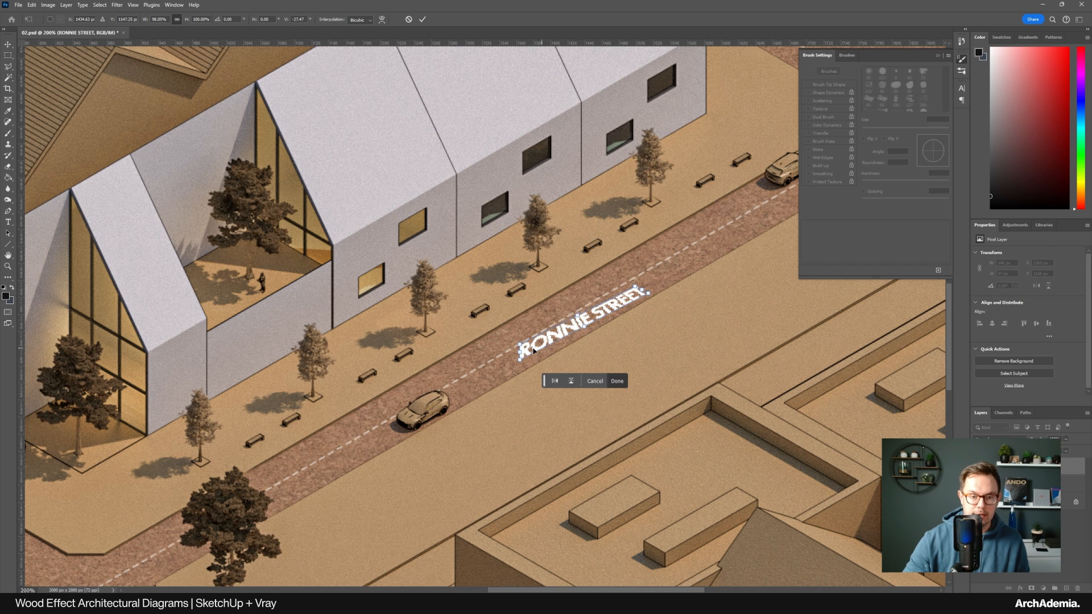
{"action": "left_click_drag", "start_coordinate": [522, 361], "coordinate": [526, 349], "text": "ctrl"}
{"action": "left_click_drag", "start_coordinate": [636, 290], "coordinate": [638, 289], "text": "ctrl"}
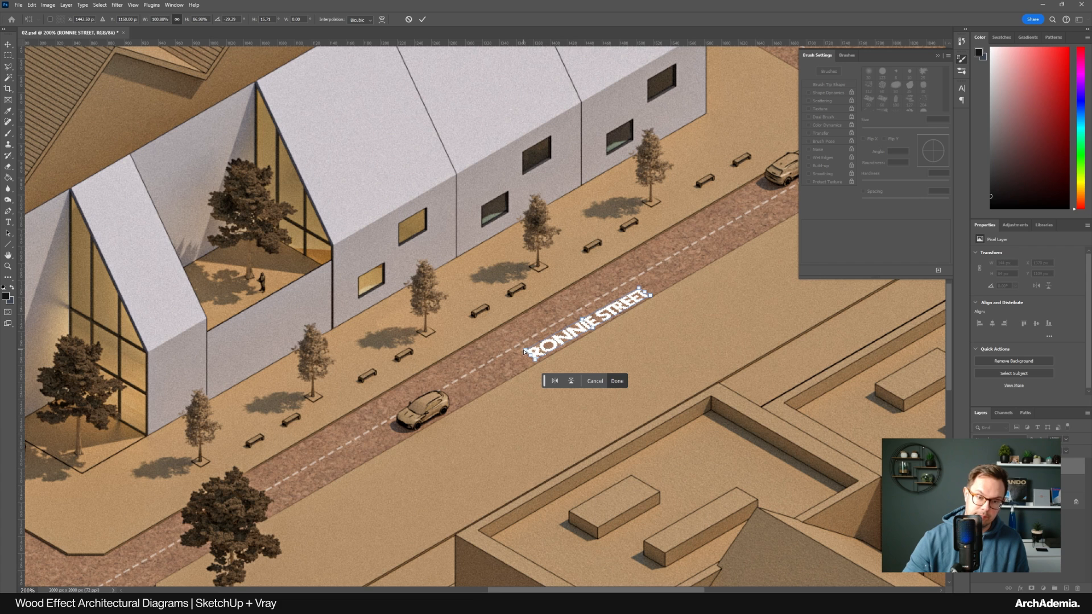
{"action": "left_click_drag", "start_coordinate": [524, 350], "coordinate": [523, 357]}
{"action": "key", "text": "Return"}
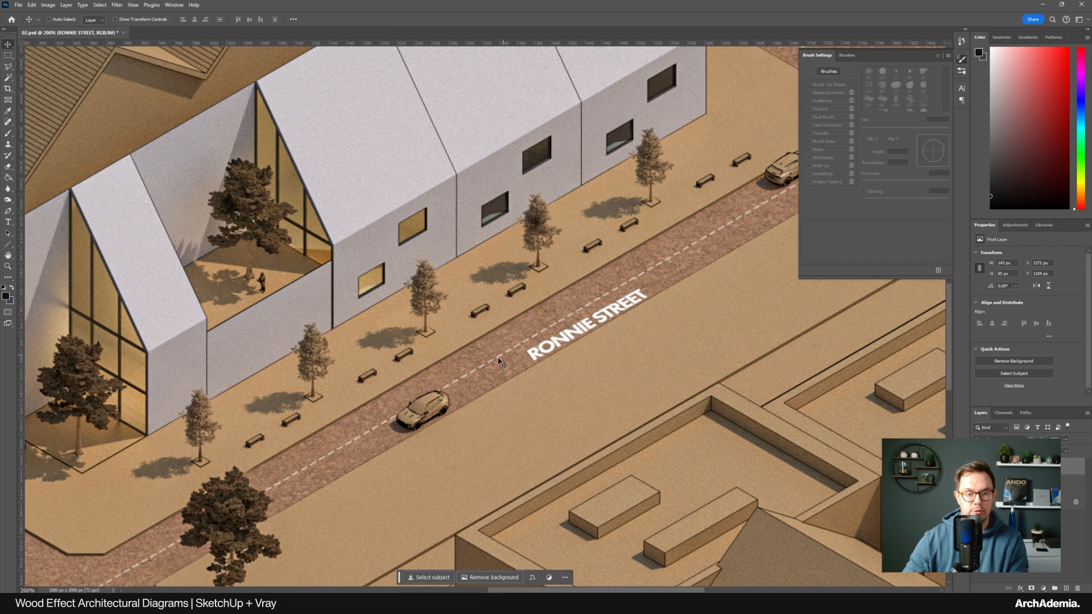
Undo the distortion of the street name label
{"action": "left_click", "coordinate": [8, 266]}
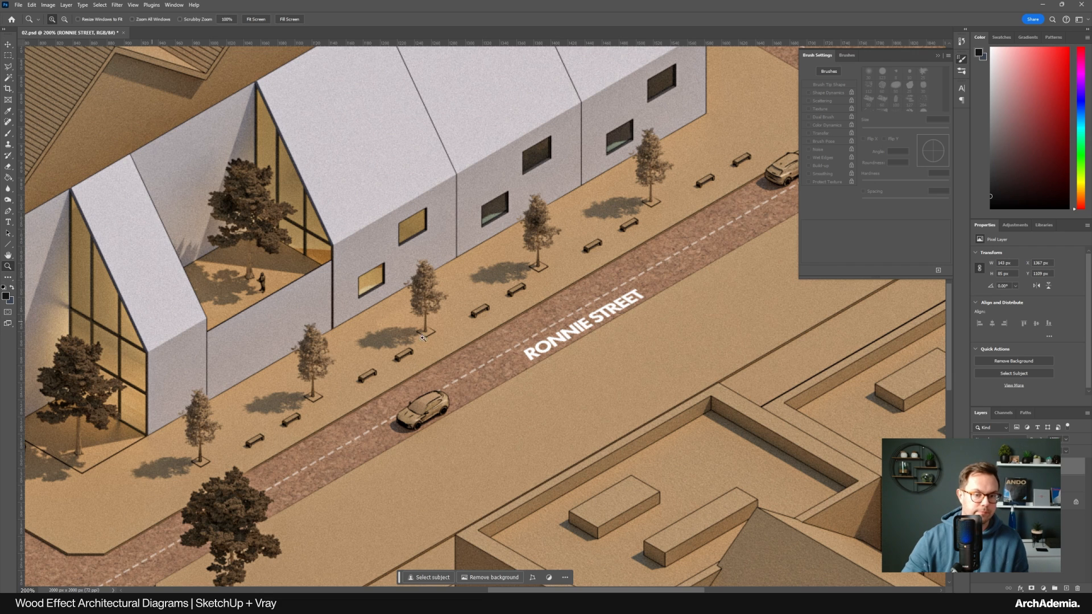
{"action": "left_click", "coordinate": [604, 324]}
{"action": "key", "text": "ctrl+t"}
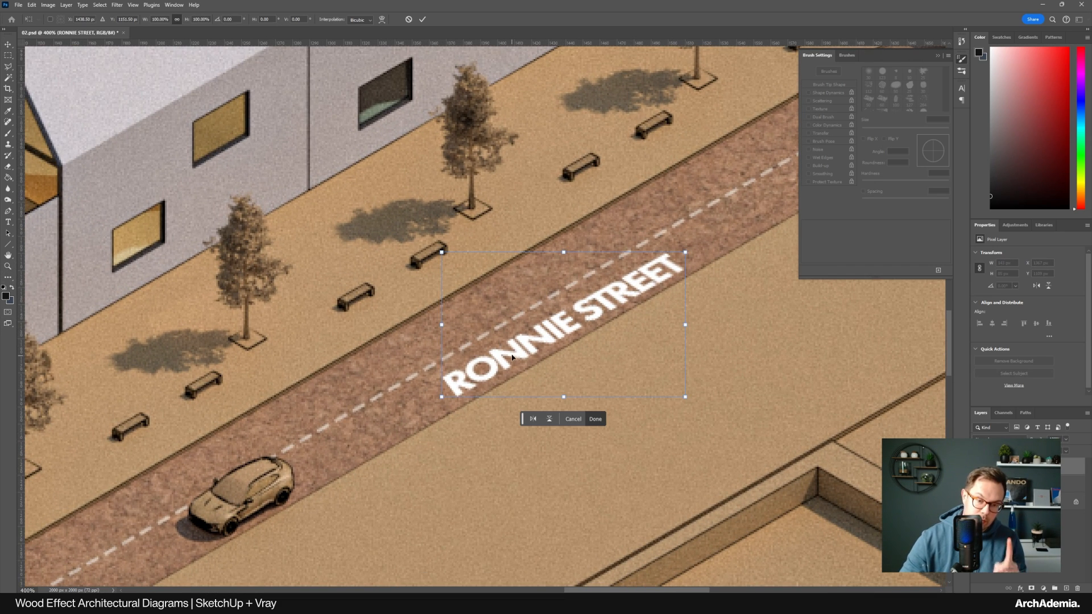
{"action": "left_click", "coordinate": [408, 20]}
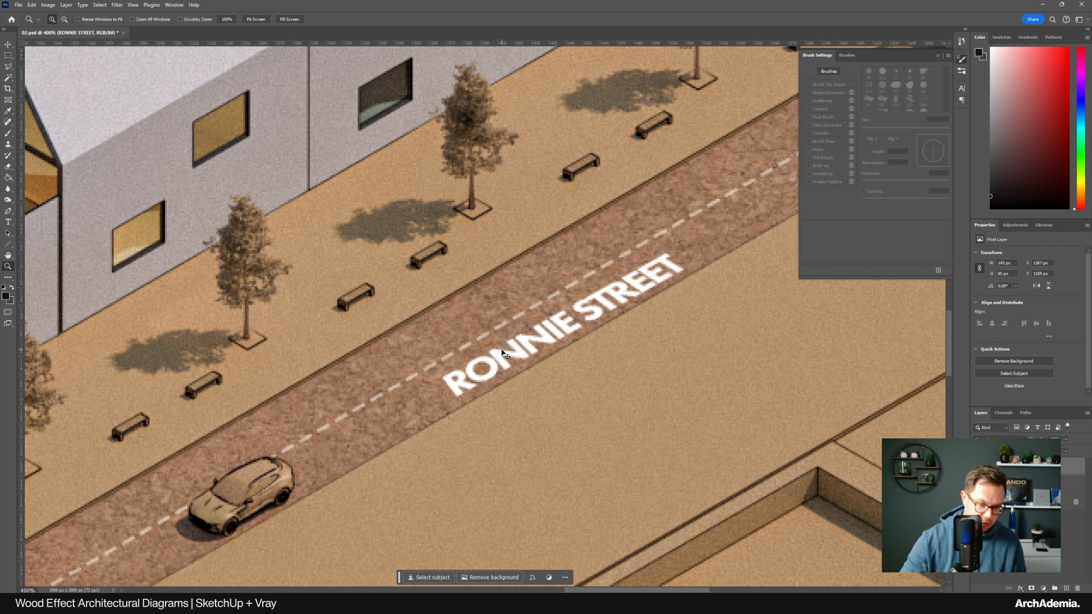
{"action": "left_click", "coordinate": [8, 44]}
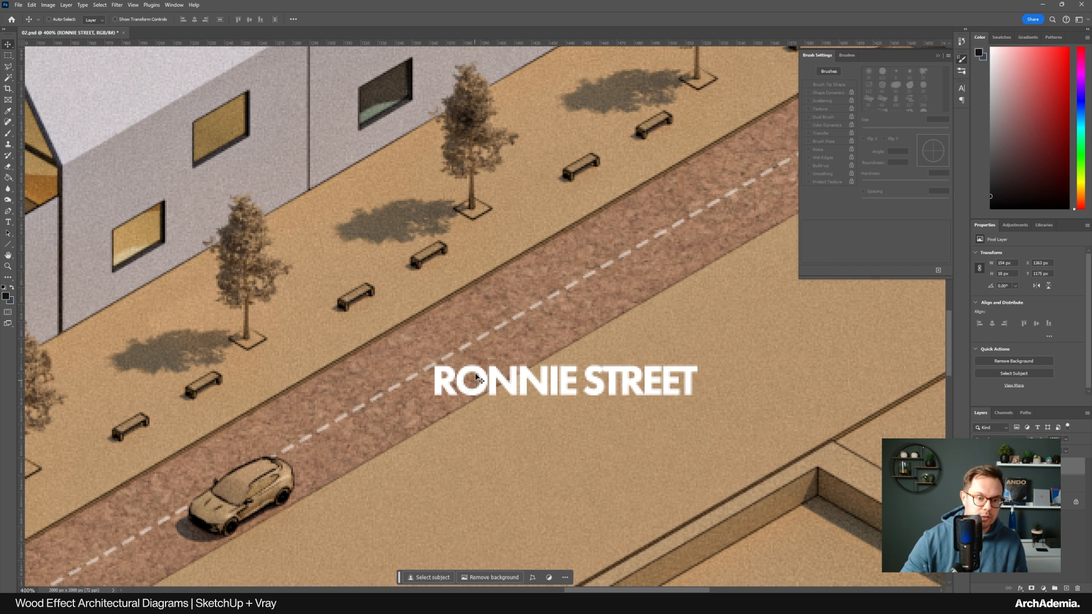
Distort the straight "RONNIE STREET" label to follow the road's isometric angle, fitting it between the dashed centre line and the road edge
{"action": "left_click_drag", "start_coordinate": [481, 380], "coordinate": [483, 385]}
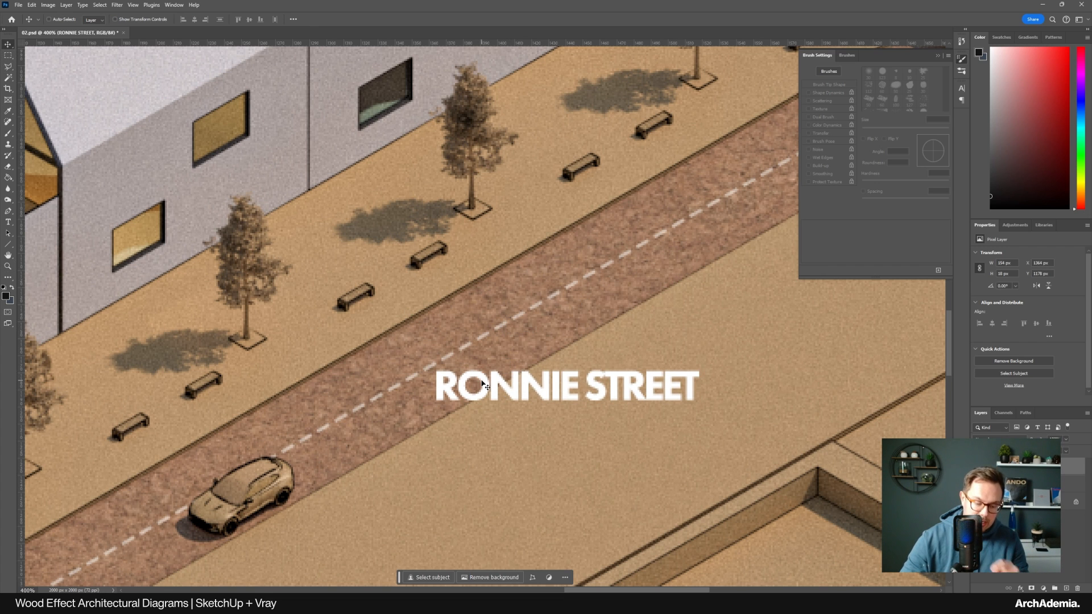
{"action": "key", "text": "ctrl+t"}
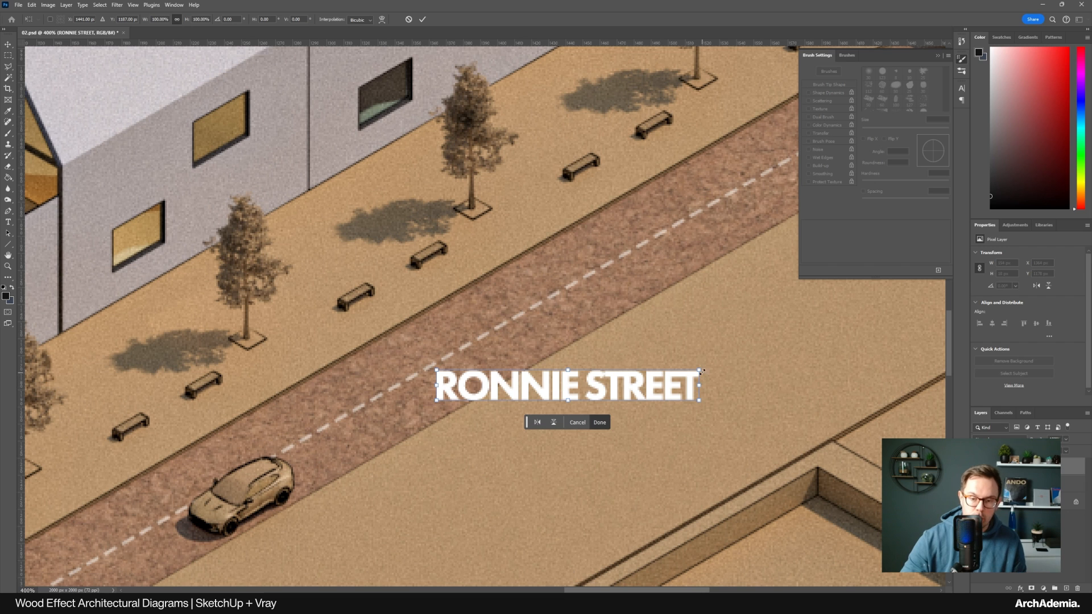
{"action": "left_click_drag", "start_coordinate": [700, 371], "coordinate": [632, 260], "text": "ctrl"}
{"action": "left_click_drag", "start_coordinate": [699, 402], "coordinate": [662, 280], "text": "ctrl"}
{"action": "left_click_drag", "start_coordinate": [437, 404], "coordinate": [461, 392], "text": "ctrl"}
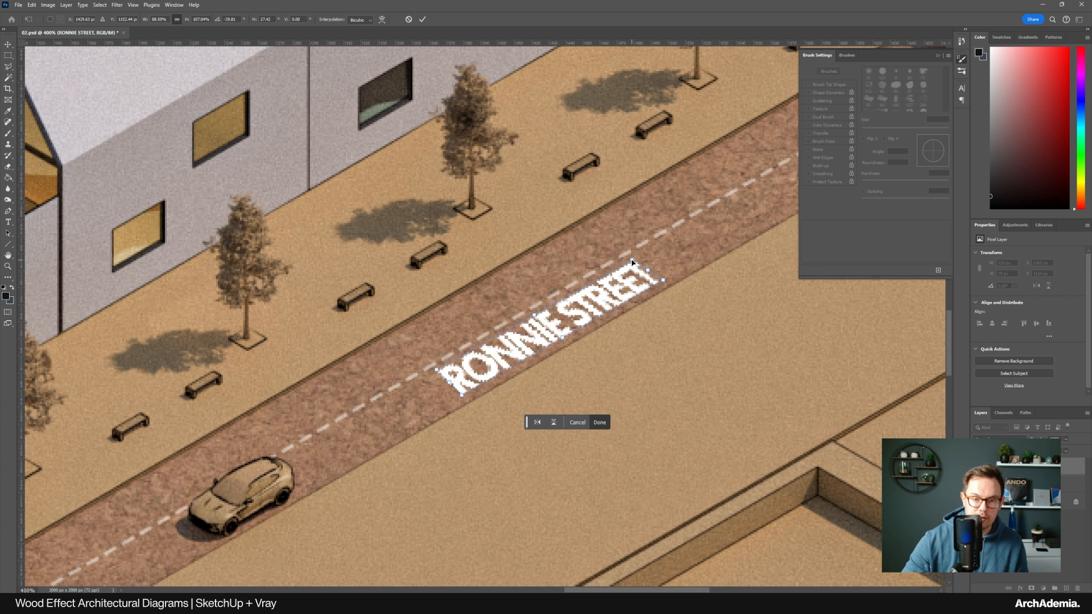
{"action": "left_click_drag", "start_coordinate": [632, 262], "coordinate": [629, 260], "text": "ctrl"}
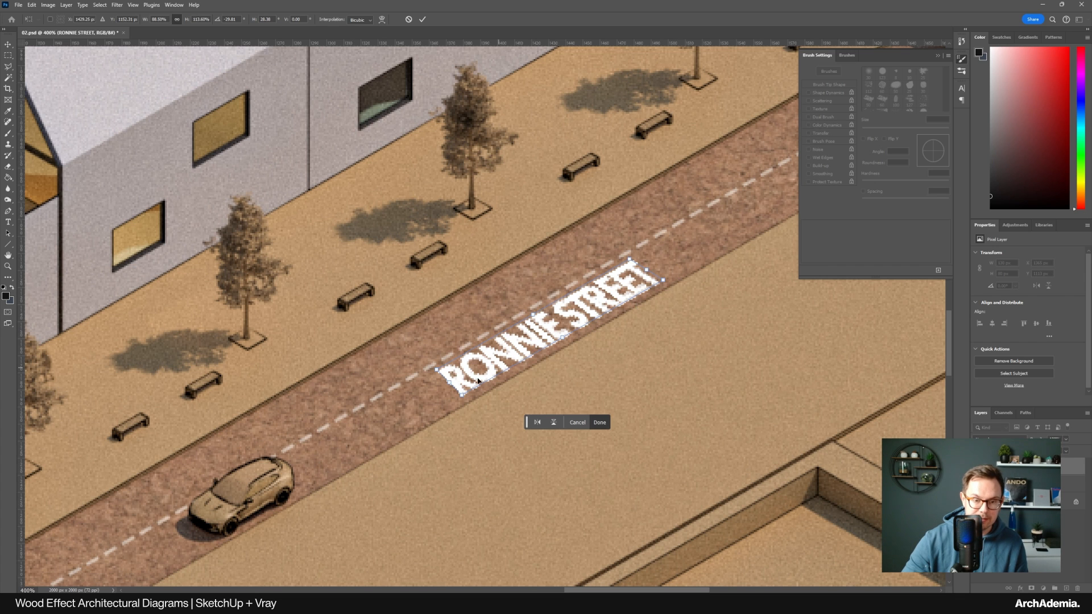
{"action": "left_click_drag", "start_coordinate": [462, 397], "coordinate": [464, 394], "text": "ctrl"}
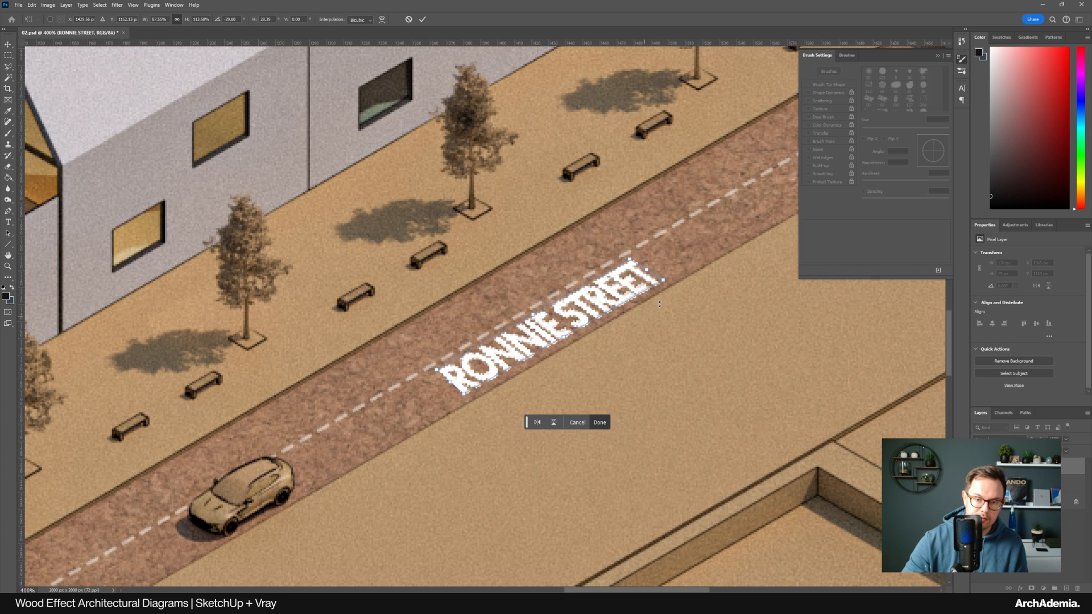
{"action": "left_click_drag", "start_coordinate": [666, 279], "coordinate": [646, 282]}
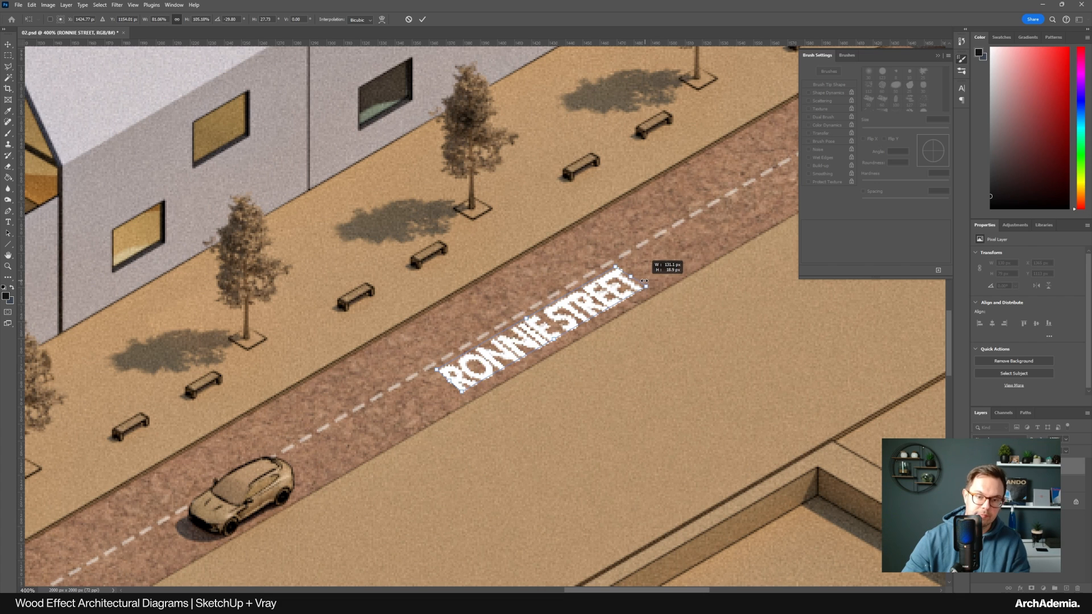
{"action": "key", "text": "Return"}
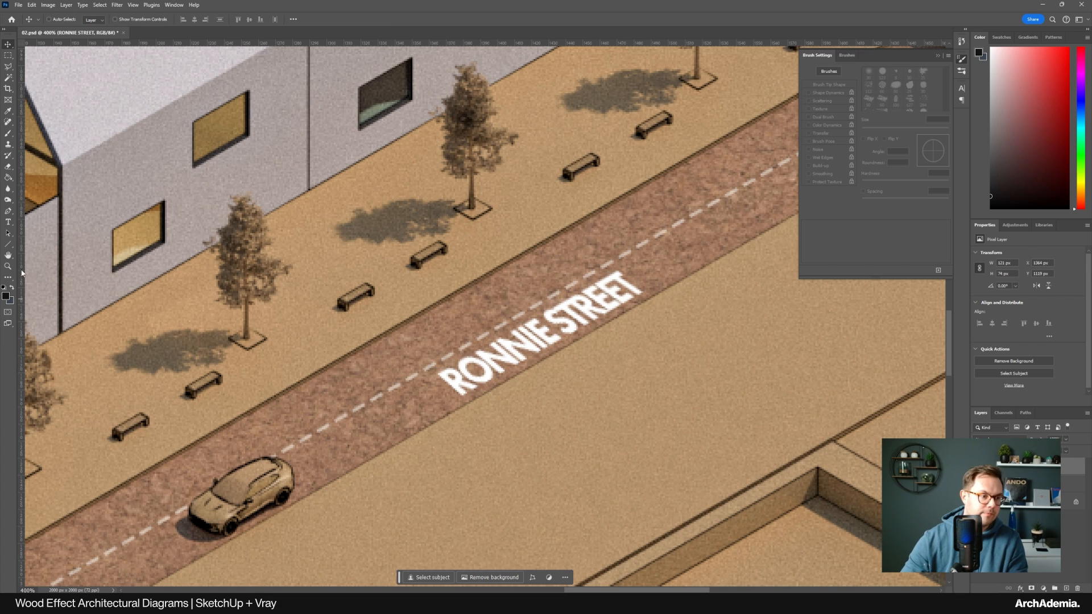
Scale the skewed street name label down proportionally to about three quarters of its size on the road
{"action": "key", "text": "z"}
{"action": "key", "text": "ctrl+0"}
{"action": "key", "text": "ctrl+1"}
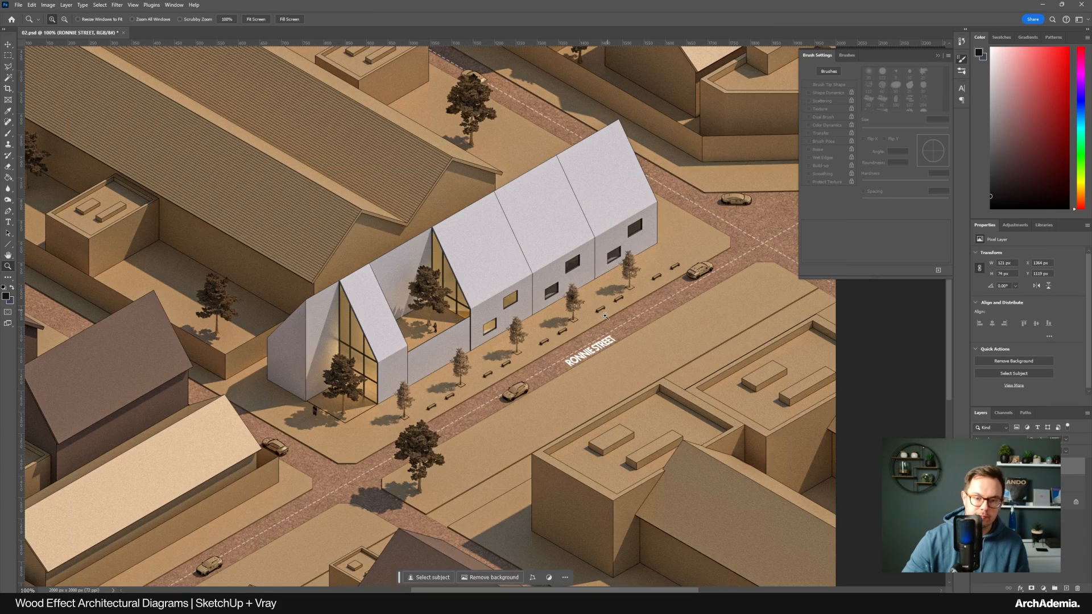
{"action": "left_click", "coordinate": [594, 381]}
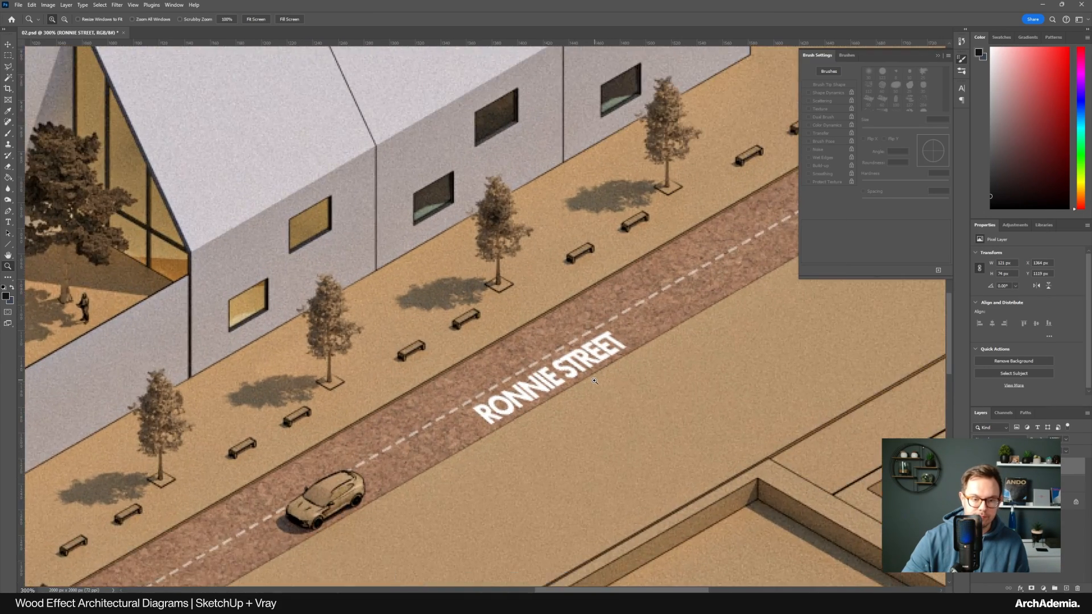
{"action": "left_click", "coordinate": [594, 381]}
{"action": "key", "text": "ctrl+t"}
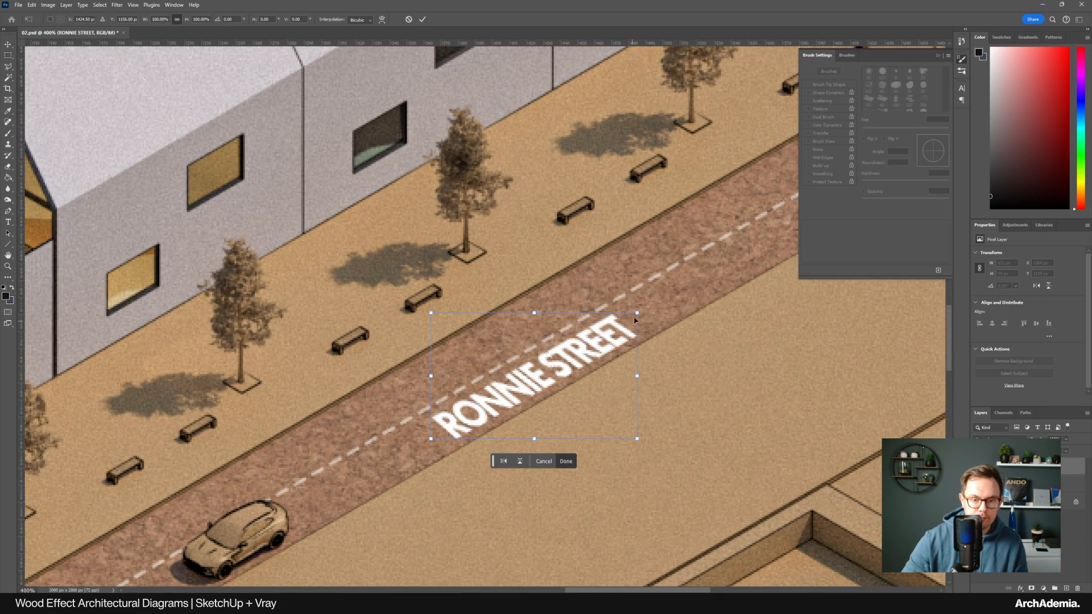
{"action": "left_click_drag", "start_coordinate": [636, 319], "coordinate": [581, 351]}
{"action": "key", "text": "Return"}
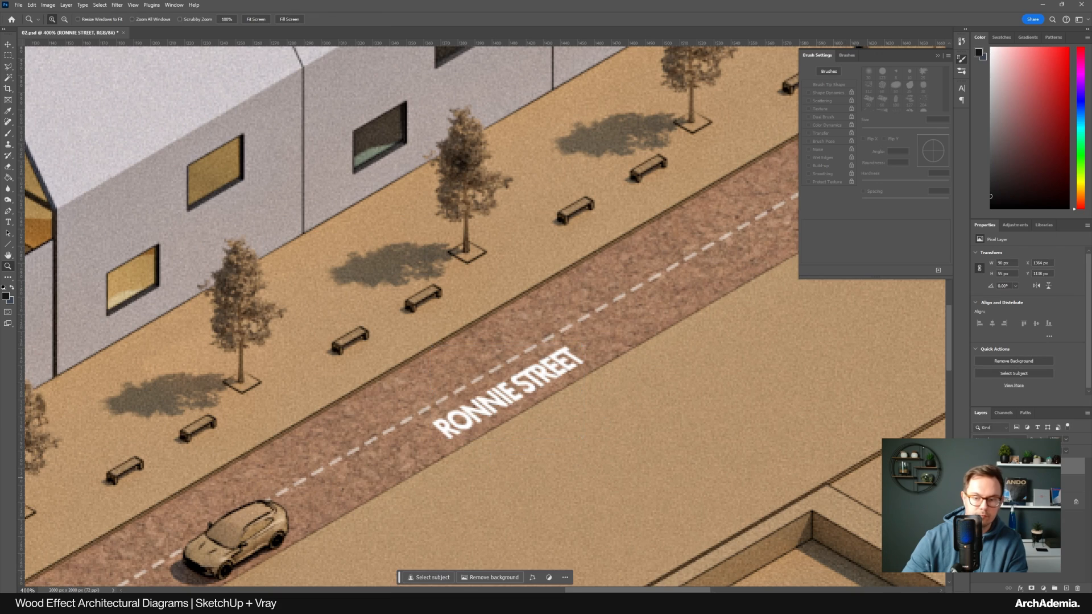
Set the street name layer's opacity to 50% and check the label against the whole diagram
{"action": "type", "text": "50"}
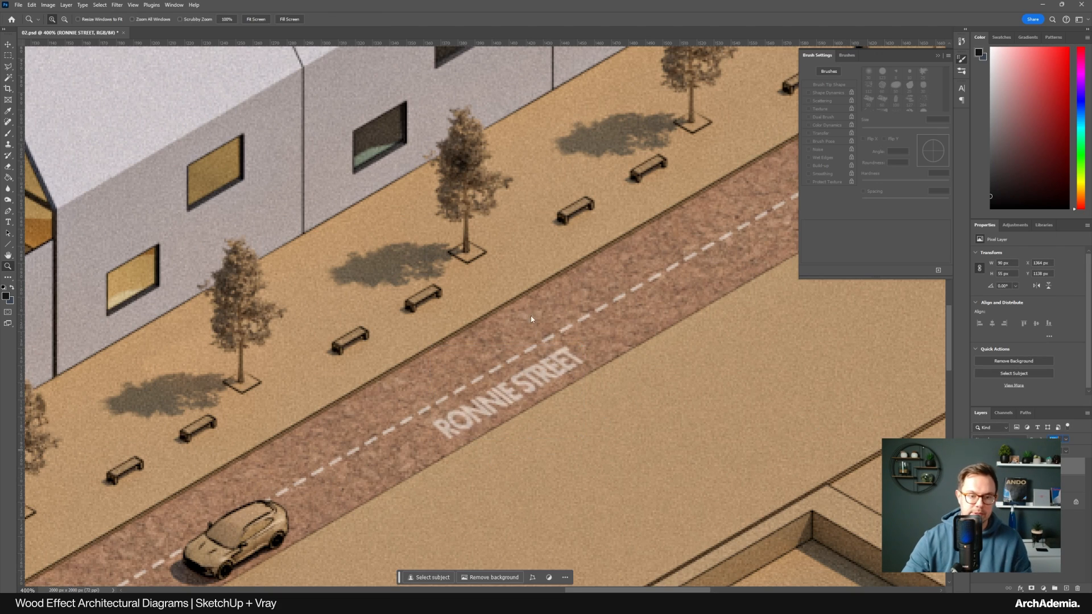
{"action": "key", "text": "ctrl+0"}
{"action": "left_click", "coordinate": [549, 428]}
{"action": "left_click", "coordinate": [549, 426]}
{"action": "left_click", "coordinate": [554, 404]}
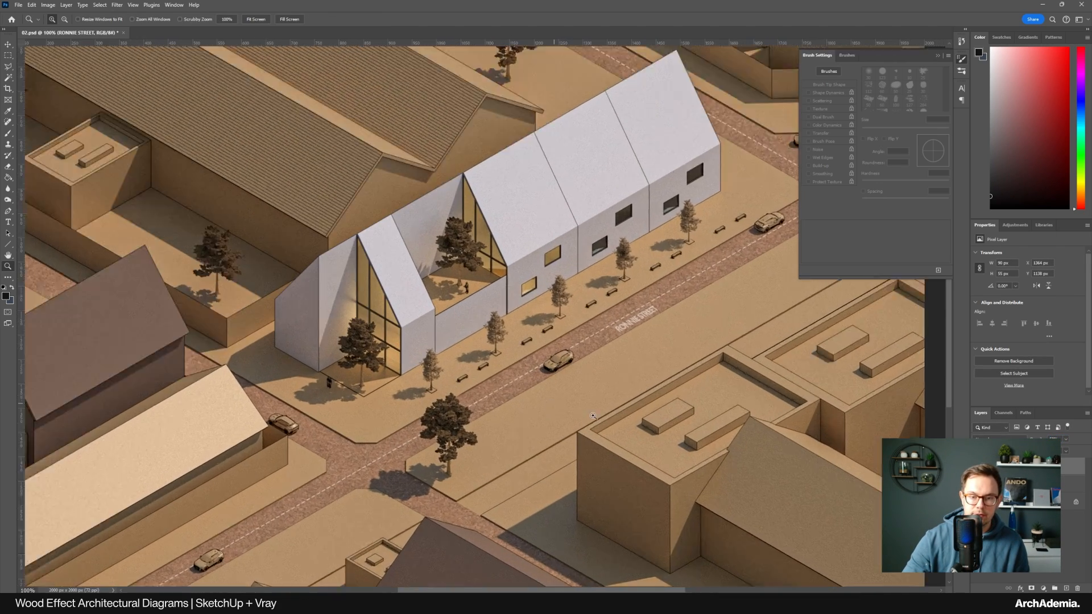
{"action": "left_click", "coordinate": [593, 416]}
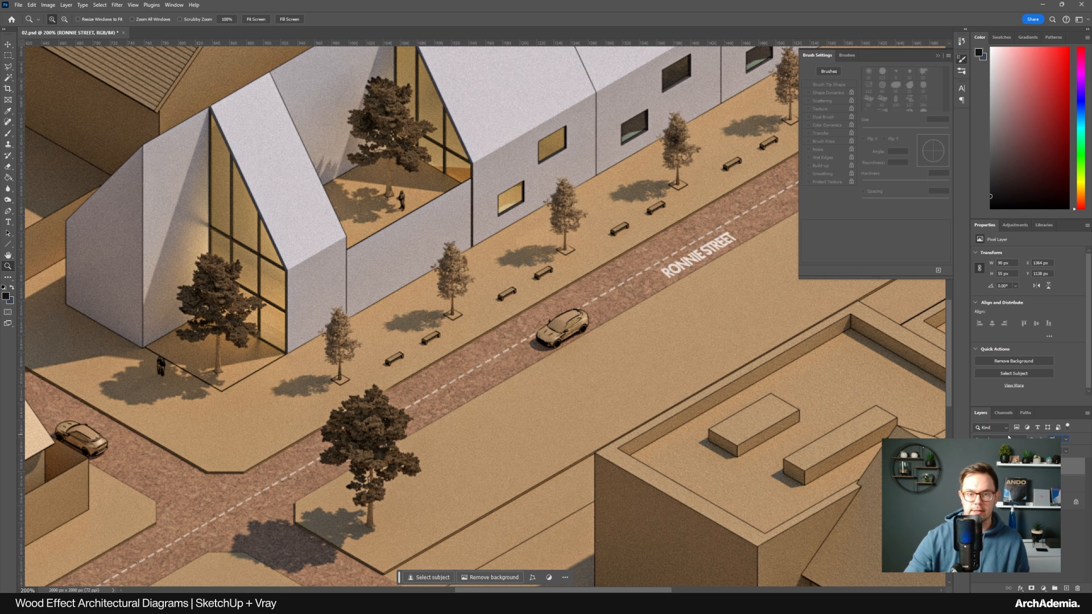
{"action": "key", "text": "ctrl+0"}
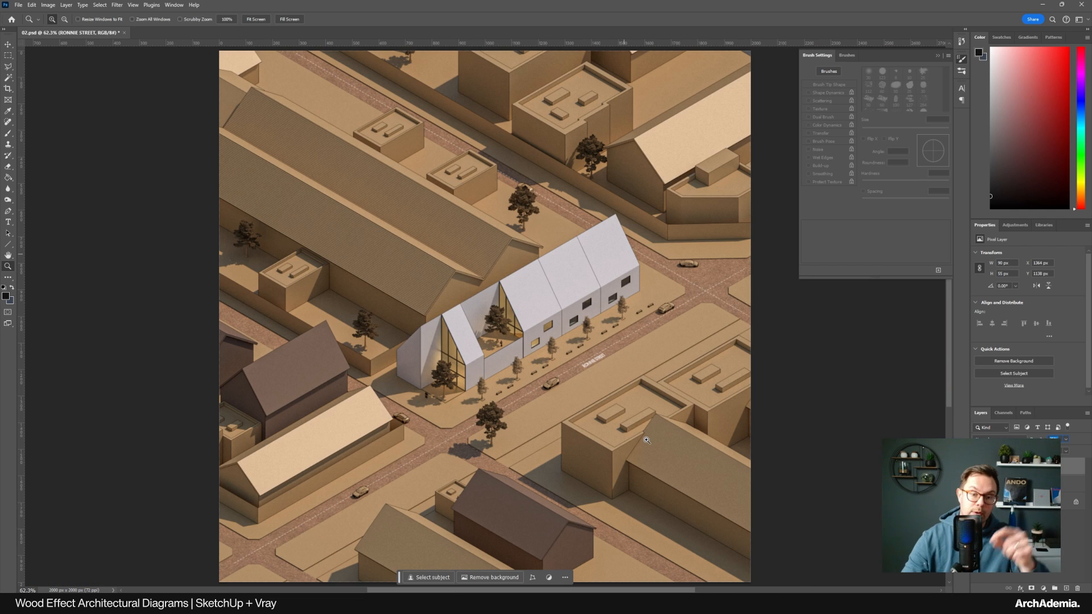
Try a duplicate of the street name label rotated along the road behind the white building, and delete the copy
{"action": "left_click", "coordinate": [652, 322]}
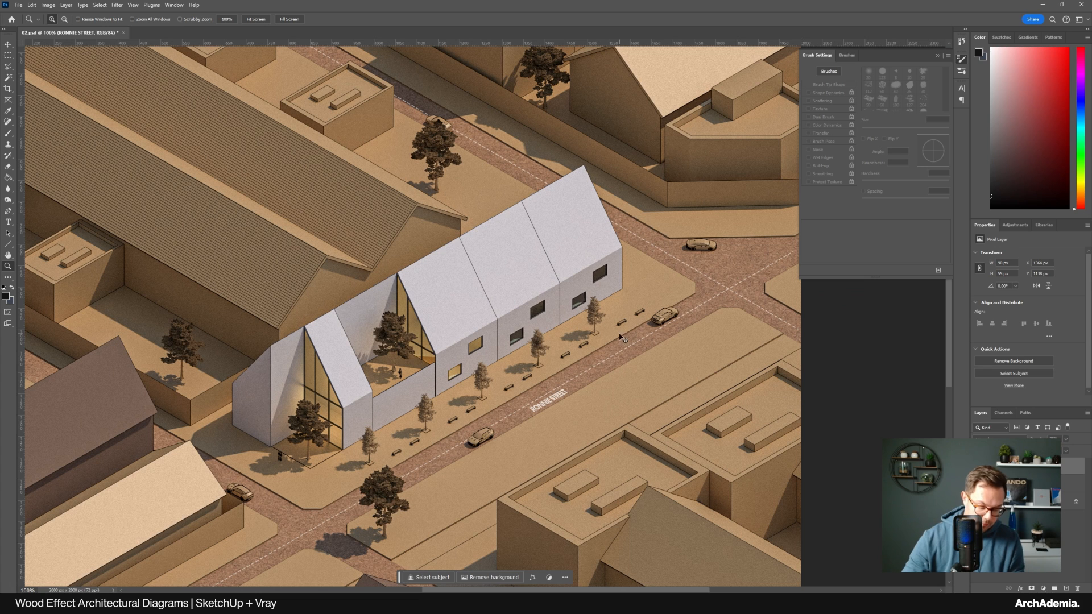
{"action": "key", "text": "ctrl+j"}
{"action": "key", "text": "v"}
{"action": "left_click_drag", "start_coordinate": [638, 426], "coordinate": [607, 193]}
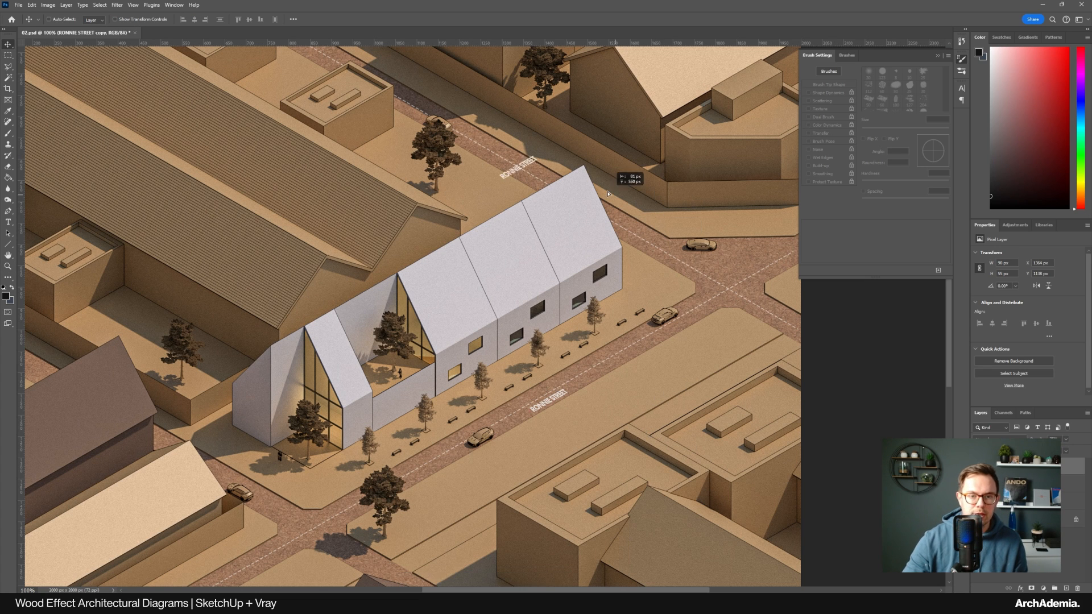
{"action": "key", "text": "ctrl+t"}
{"action": "left_click_drag", "start_coordinate": [543, 179], "coordinate": [513, 201]}
{"action": "key", "text": "Return"}
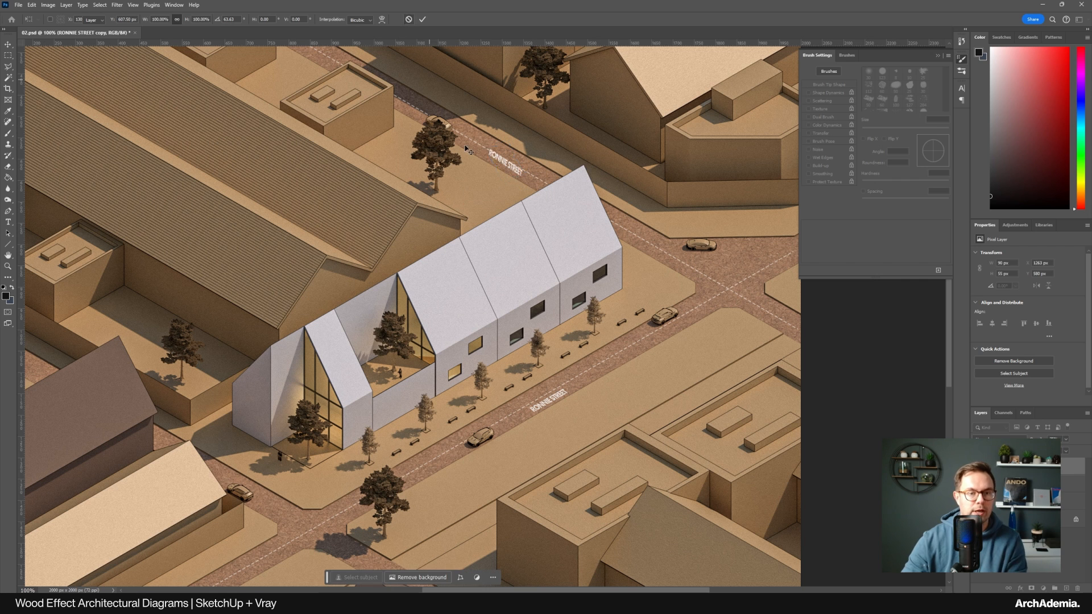
{"action": "key", "text": "Delete"}
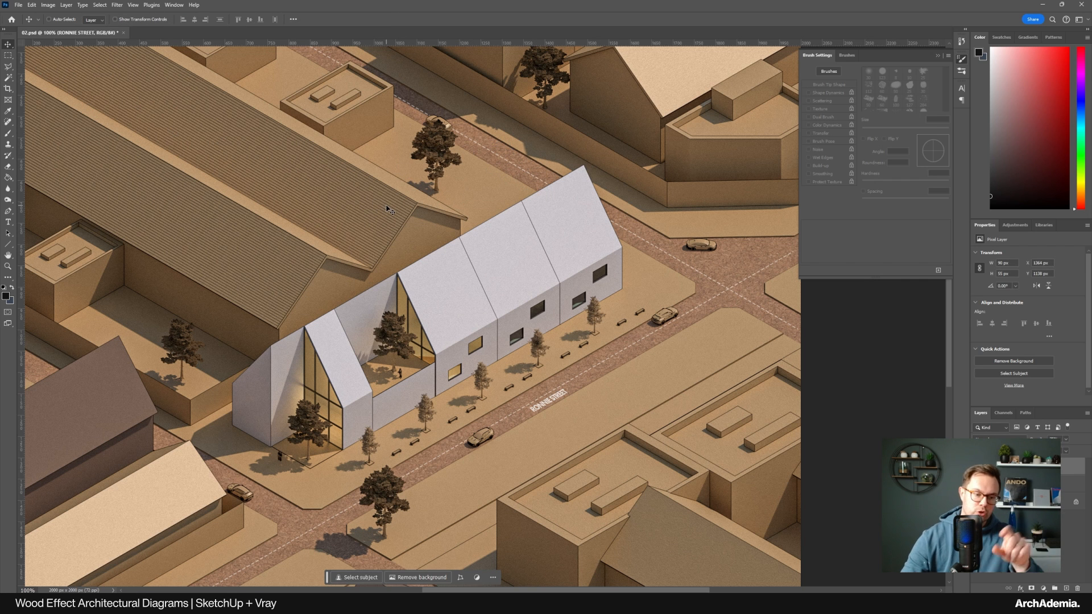
Review the roads and buildings across the diagram and switch to the browser to compare with the reference isometric diagram
{"action": "middle_click_drag", "start_coordinate": [492, 385], "coordinate": [538, 404]}
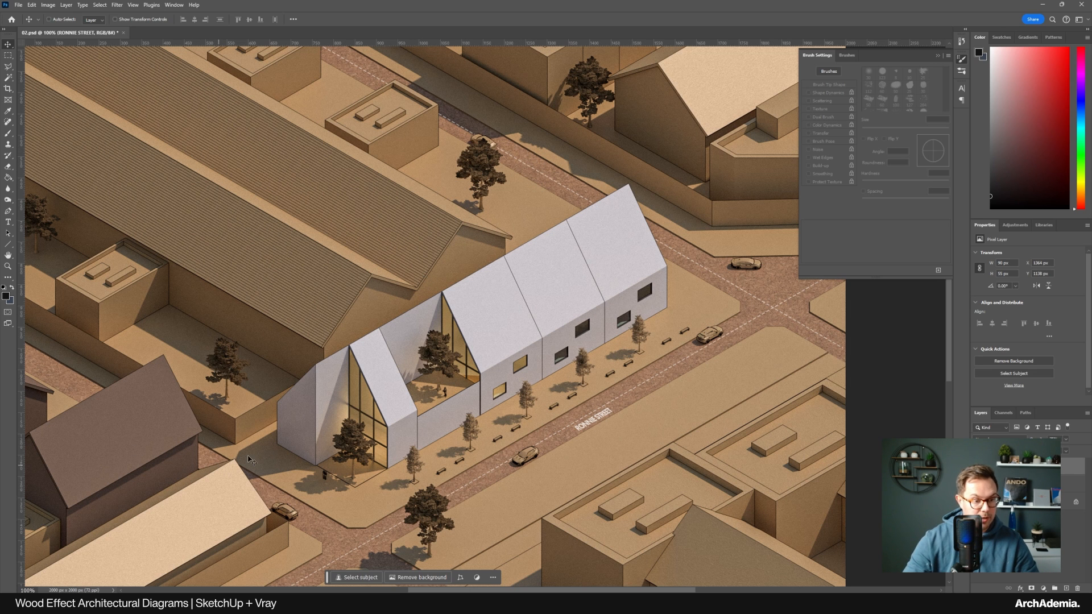
{"action": "middle_click_drag", "start_coordinate": [227, 458], "coordinate": [321, 368]}
{"action": "middle_click_drag", "start_coordinate": [678, 405], "coordinate": [586, 513]}
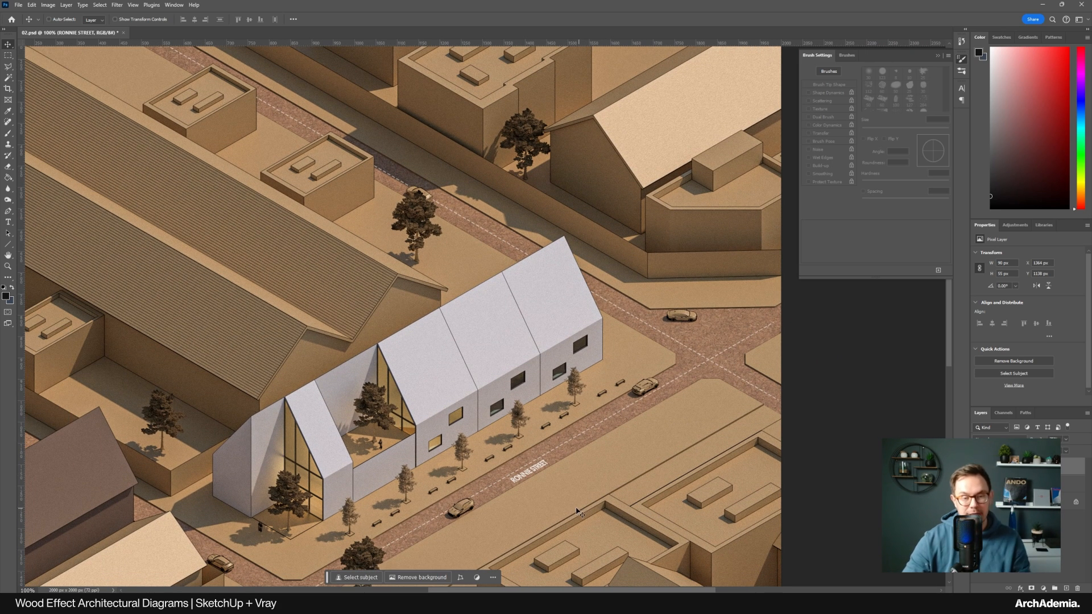
{"action": "middle_click_drag", "start_coordinate": [520, 504], "coordinate": [581, 485]}
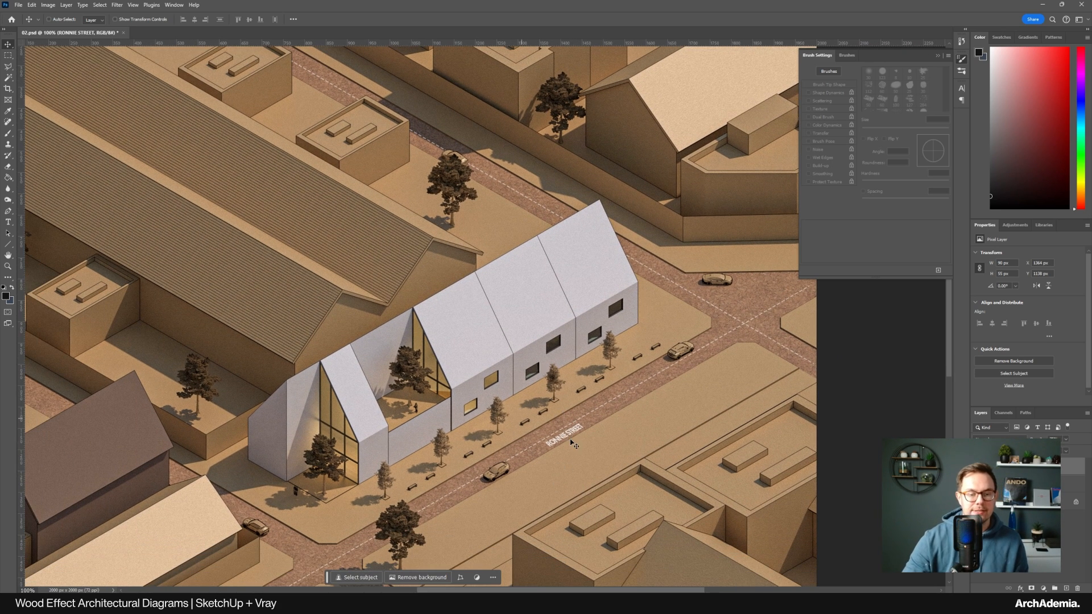
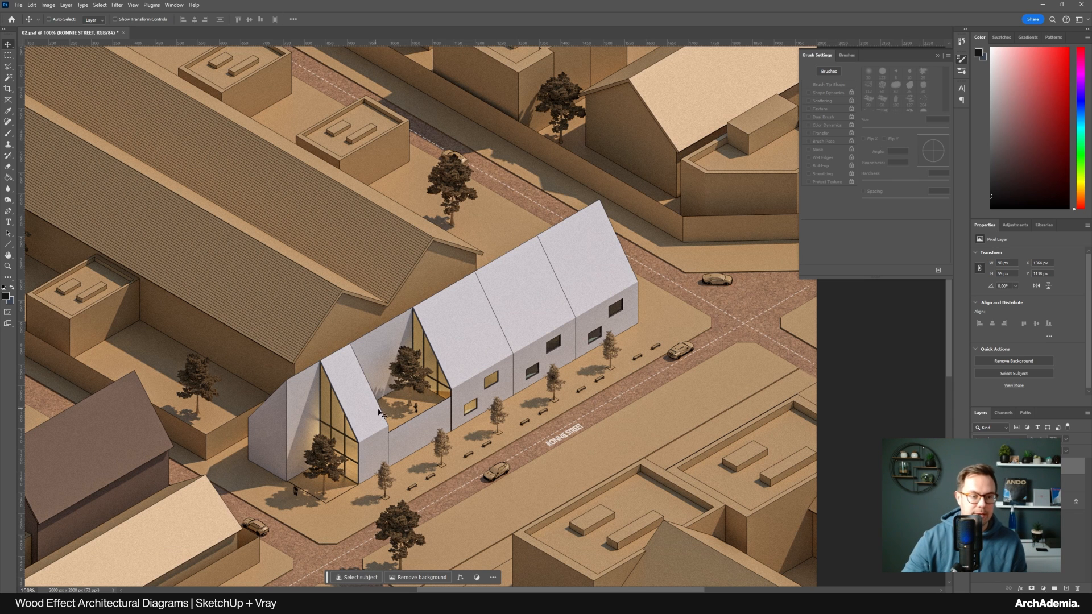
{"action": "middle_click_drag", "start_coordinate": [362, 399], "coordinate": [436, 375]}
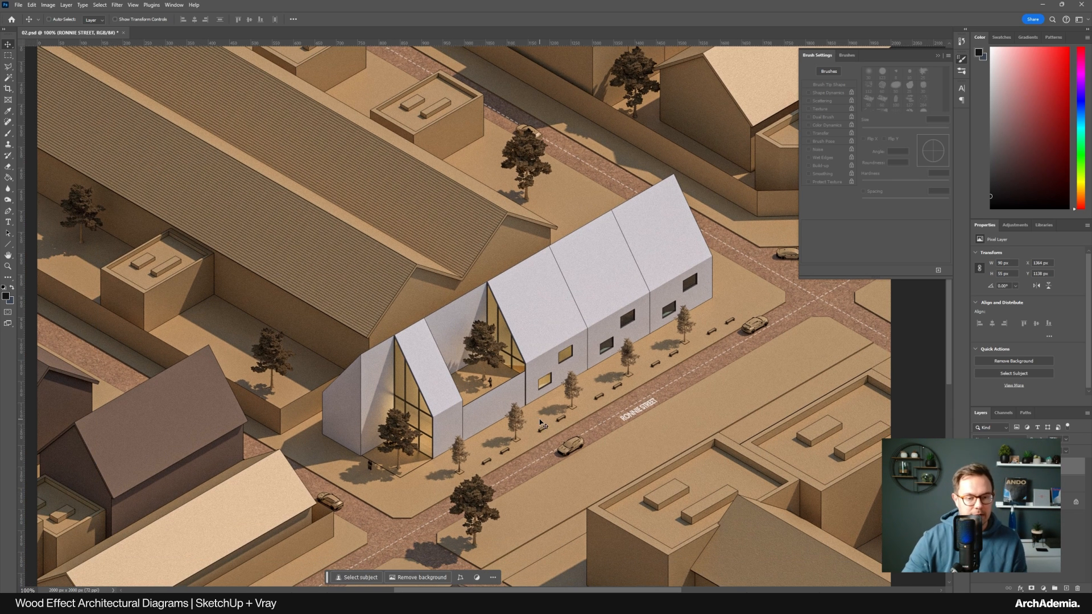
{"action": "left_click", "coordinate": [420, 604]}
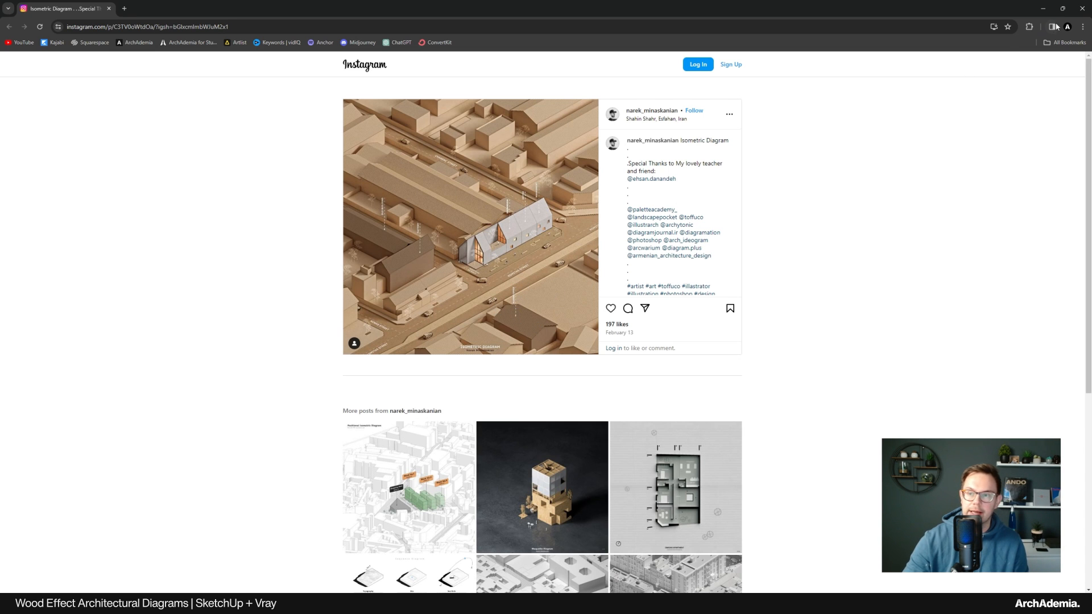
Return to Photoshop and draw a white 2 px dashed vertical leader line about 415 px tall up from the white building's roof
{"action": "left_click", "coordinate": [1043, 9]}
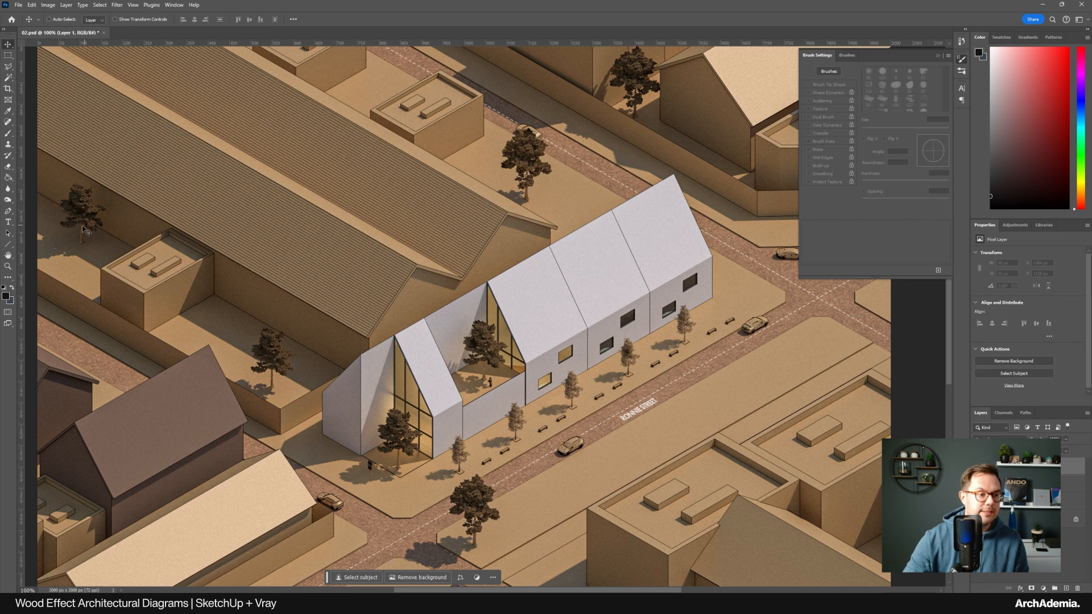
{"action": "left_click", "coordinate": [8, 210]}
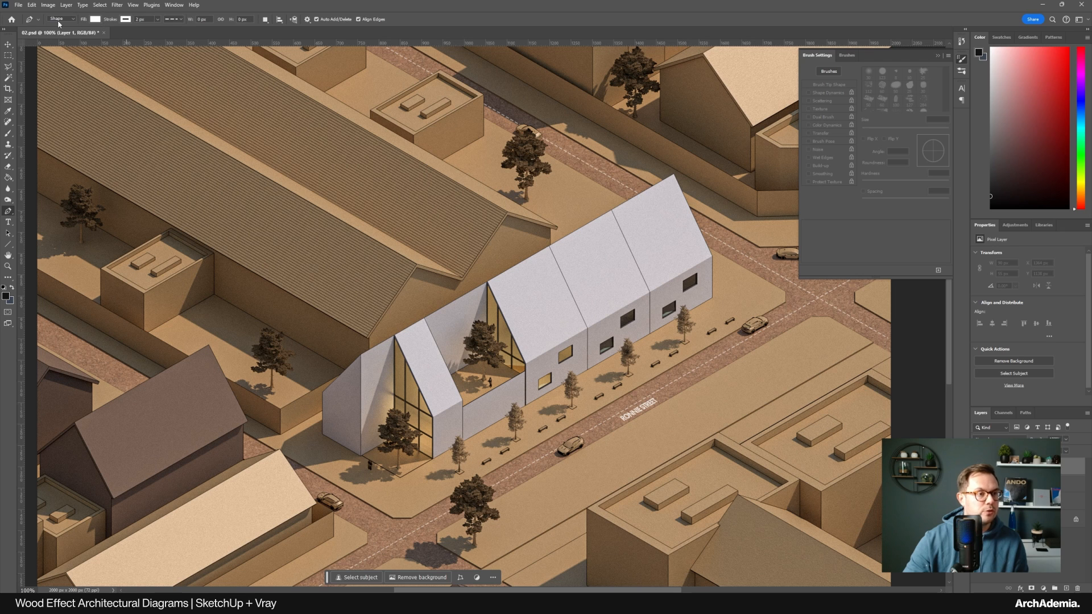
{"action": "left_click_drag", "start_coordinate": [602, 301], "coordinate": [523, 367]}
{"action": "left_click", "coordinate": [512, 332]}
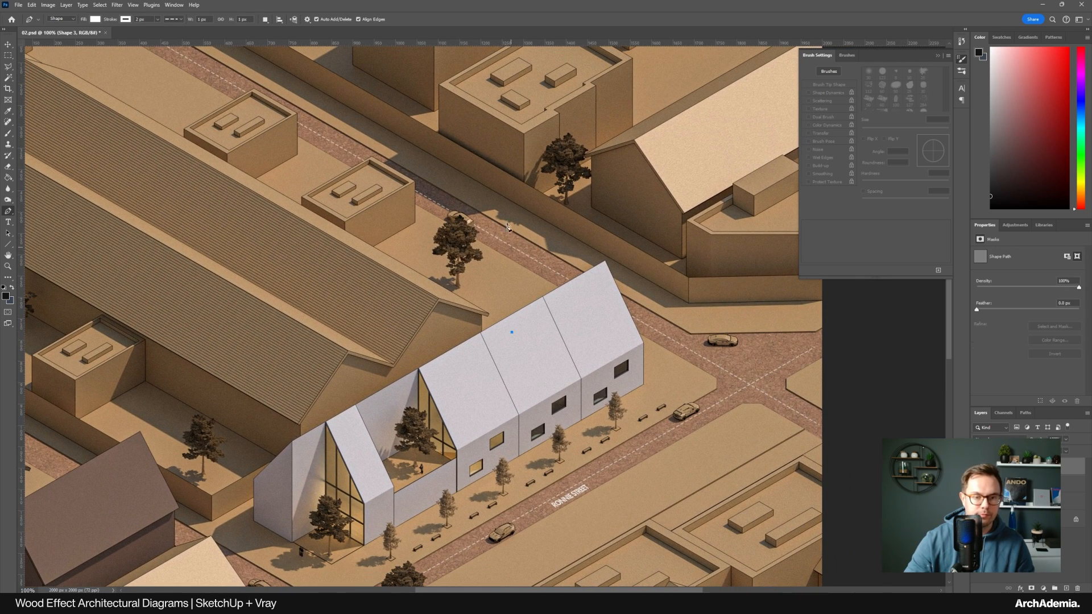
{"action": "left_click", "coordinate": [511, 153]}
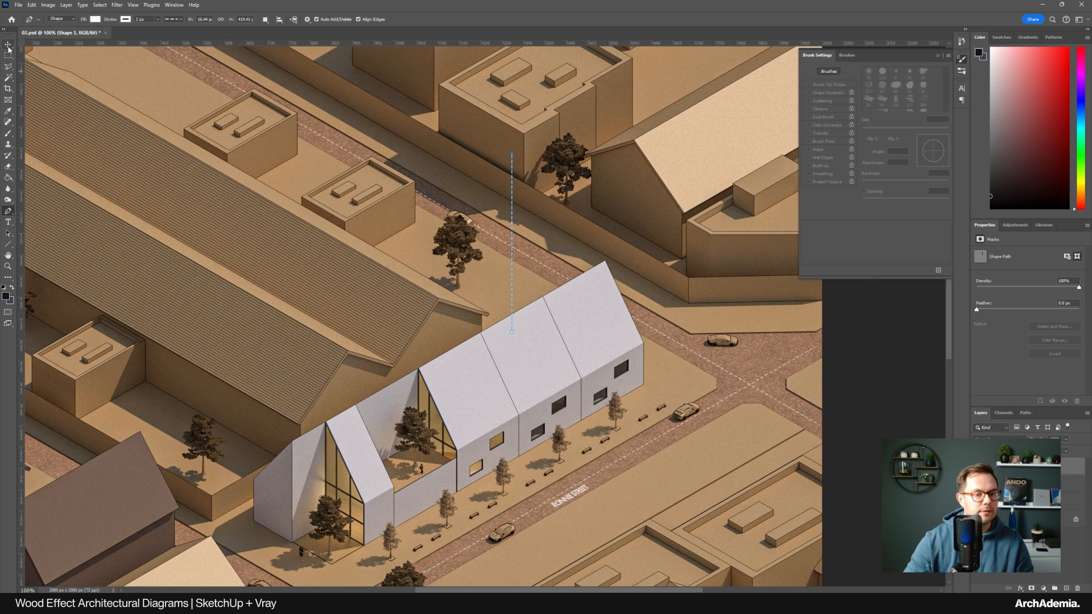
Draw a white circle about 16 px wide at the lower end of the dashed line and nudge it up to meet the line
{"action": "key", "text": "z"}
{"action": "left_click", "coordinate": [529, 325]}
{"action": "left_click", "coordinate": [528, 326]}
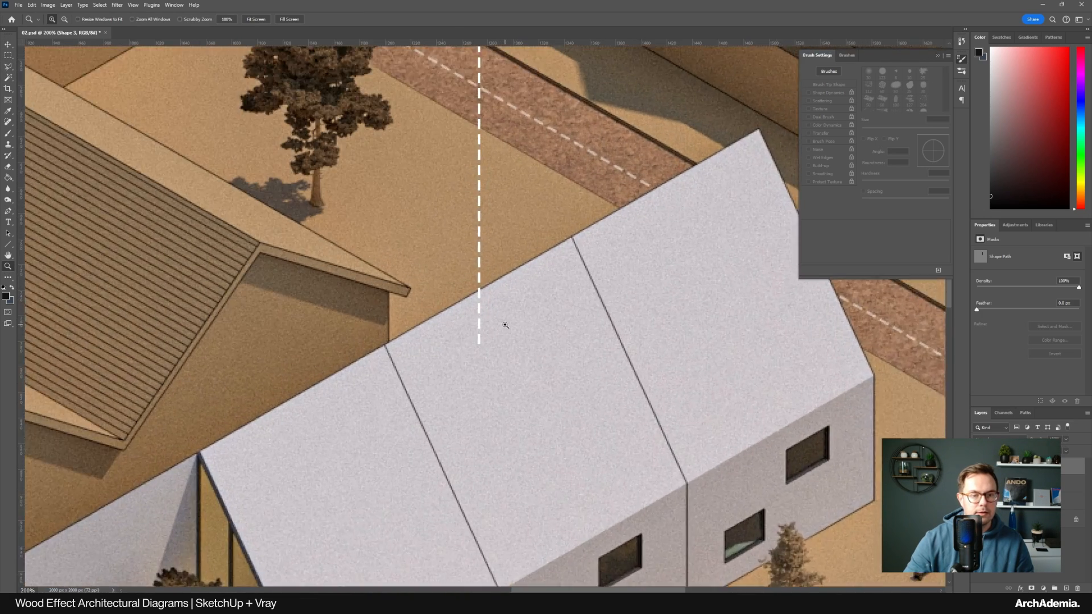
{"action": "left_click", "coordinate": [505, 324]}
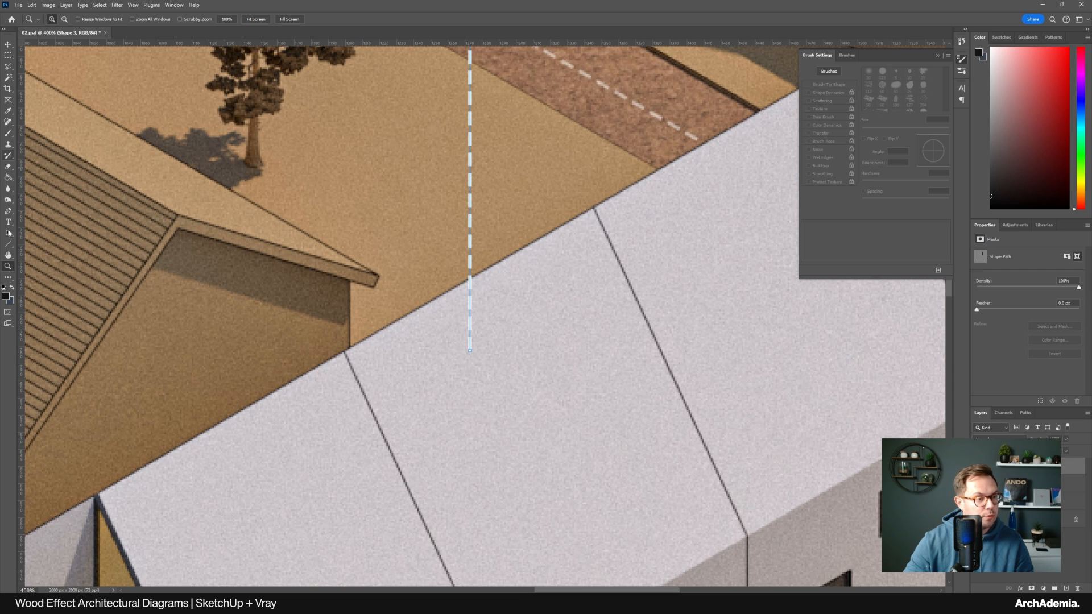
{"action": "left_click_drag", "start_coordinate": [8, 244], "coordinate": [39, 253]}
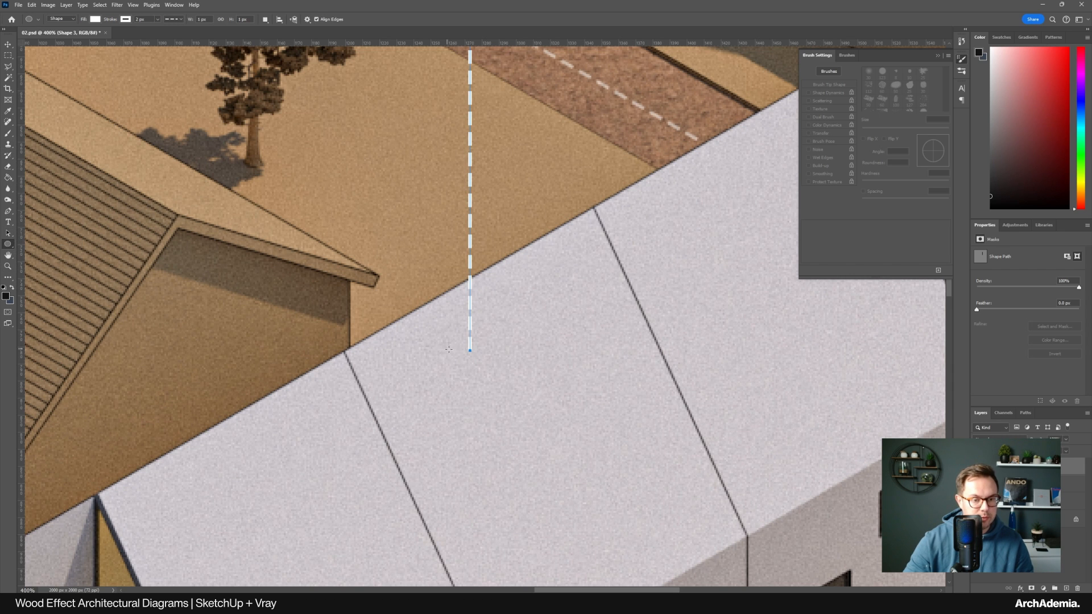
{"action": "mouse_move", "coordinate": [453, 351]}
{"action": "left_mouse_down"}
{"action": "mouse_move", "coordinate": [483, 379]}
{"action": "mouse_move", "coordinate": [473, 372]}
{"action": "left_mouse_up"}
{"action": "key", "text": "v"}
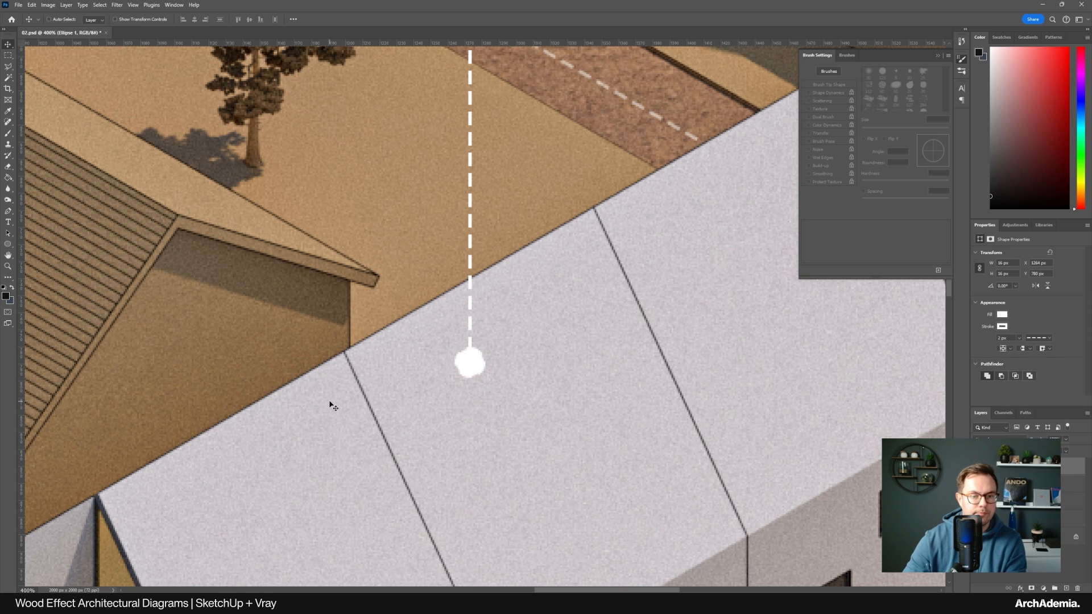
{"action": "key", "text": "Up"}
{"action": "key", "text": "Up"}
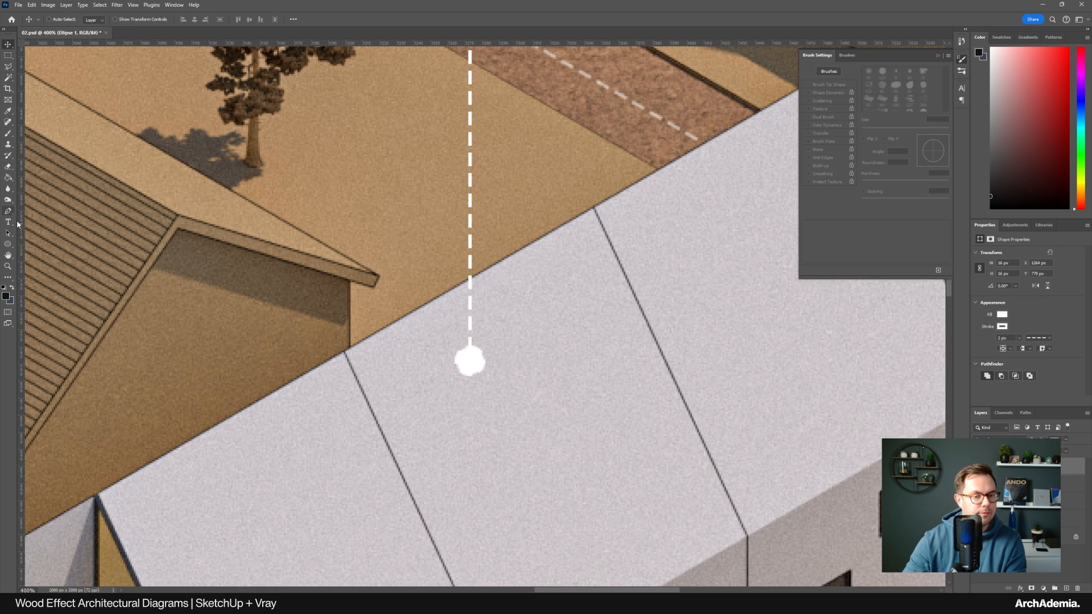
{"action": "left_click", "coordinate": [1024, 484]}
{"action": "left_click", "coordinate": [1023, 466]}
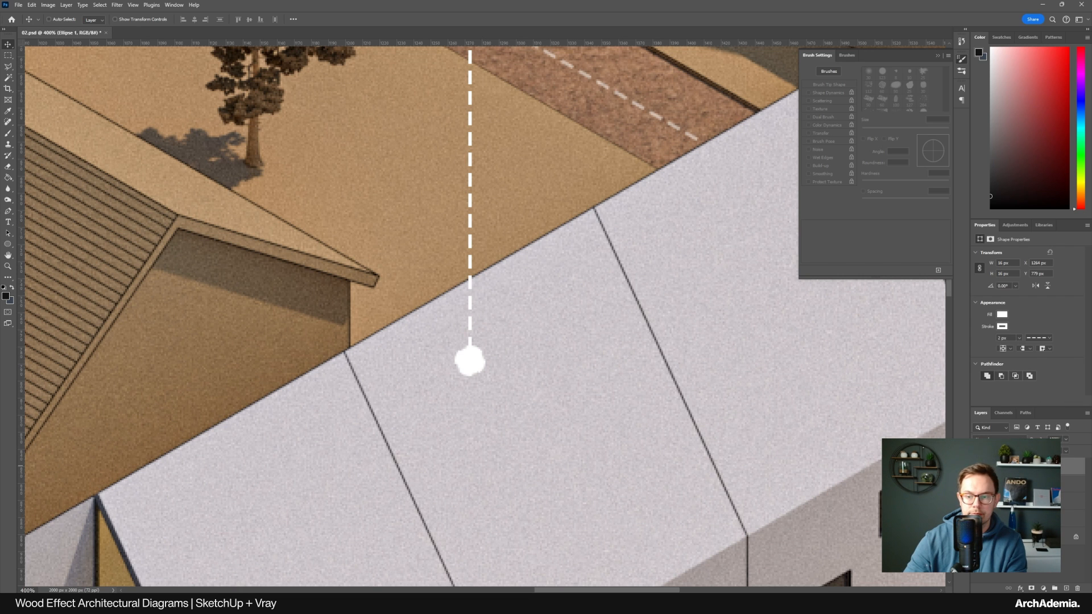
{"action": "double_click", "coordinate": [993, 469]}
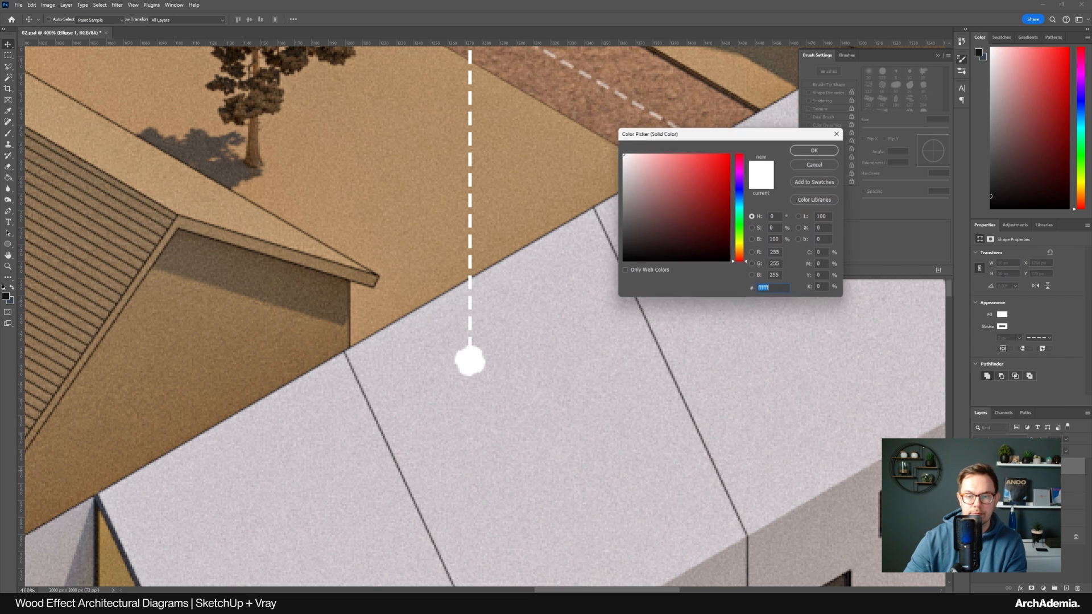
{"action": "left_click", "coordinate": [824, 165]}
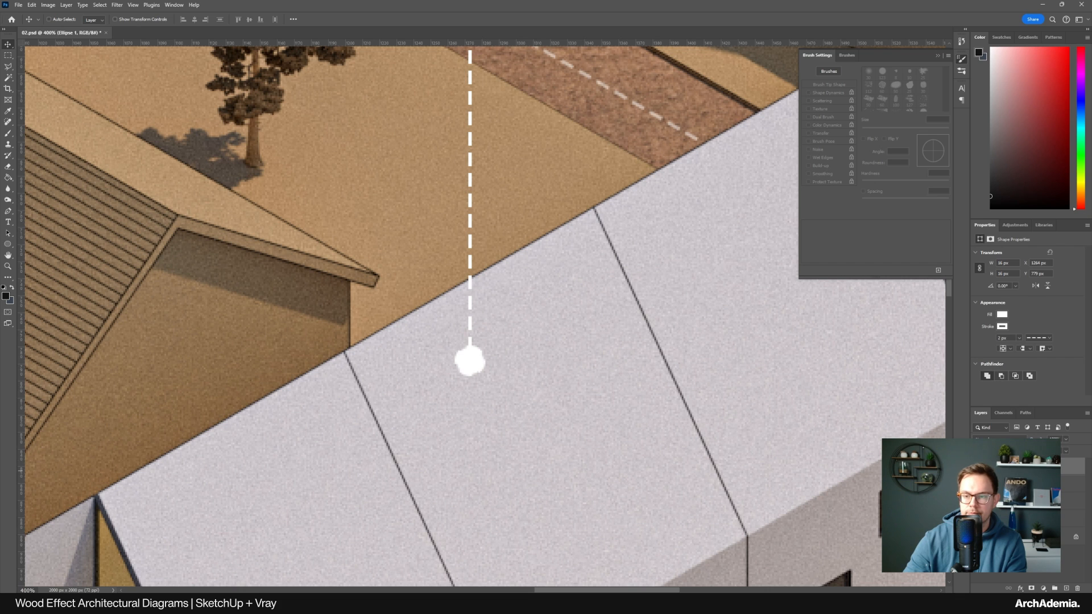
Set the circle's stroke width to 0 px so its edge is smooth, keeping it centred under the dashed line
{"action": "left_click", "coordinate": [1049, 338]}
{"action": "left_click", "coordinate": [1018, 338]}
{"action": "left_click", "coordinate": [1018, 337]}
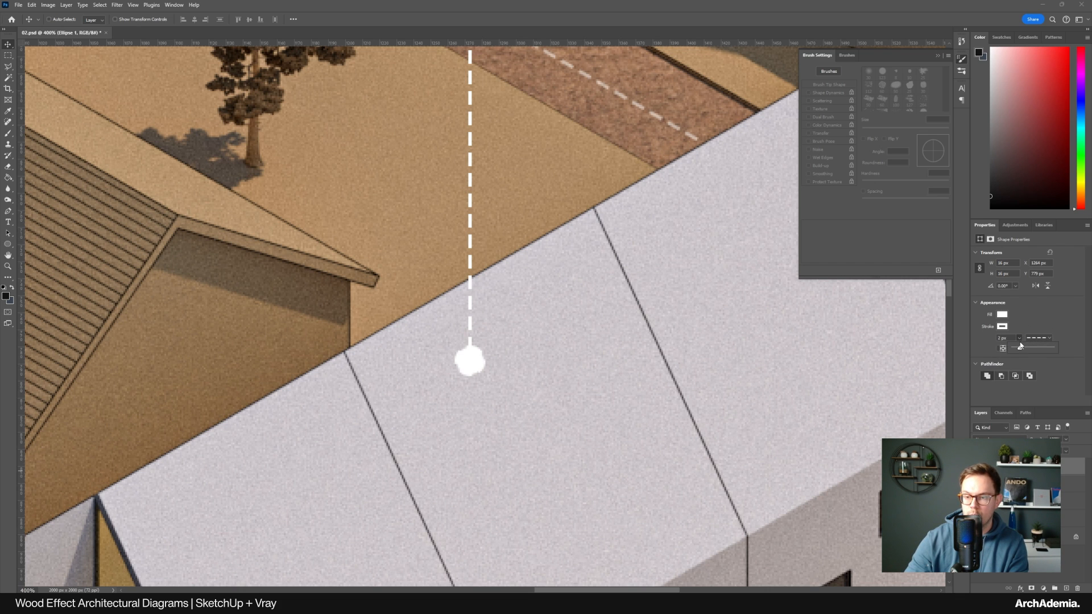
{"action": "left_click", "coordinate": [486, 375]}
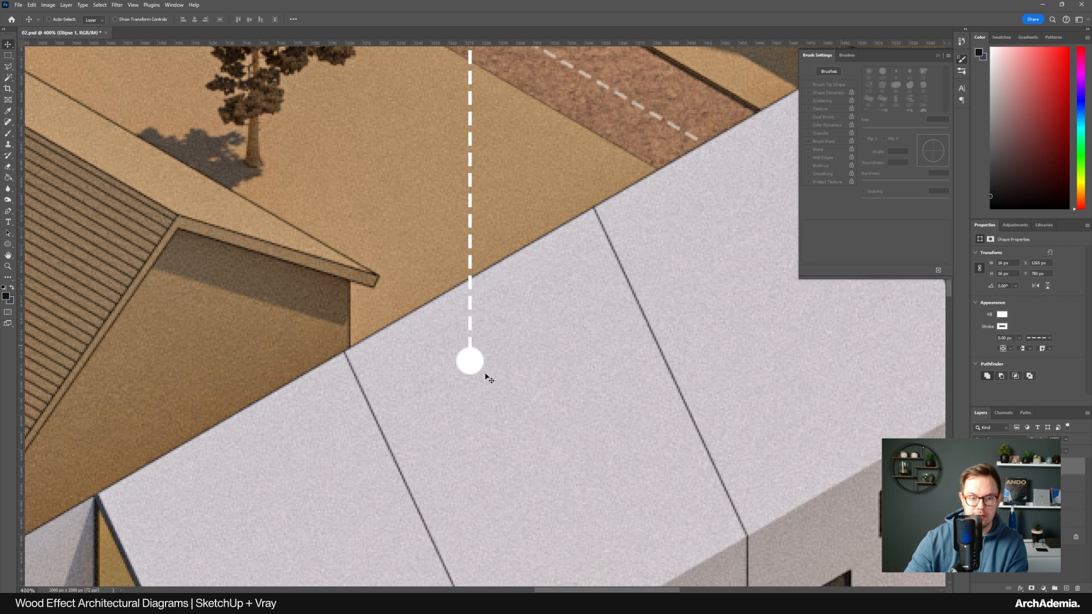
{"action": "left_click_drag", "start_coordinate": [488, 377], "coordinate": [492, 380]}
{"action": "key", "text": "Left"}
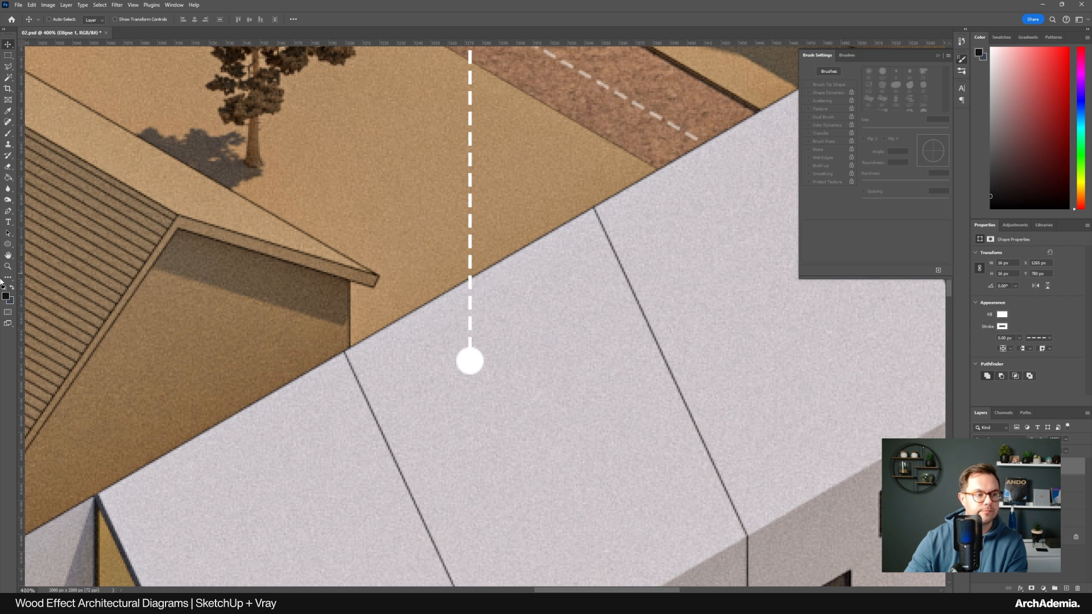
Duplicate the dashed line and circle together and place the copy on the dark-roofed building in the foreground
{"action": "key", "text": "z"}
{"action": "right_click", "coordinate": [370, 226]}
{"action": "left_click", "coordinate": [386, 230]}
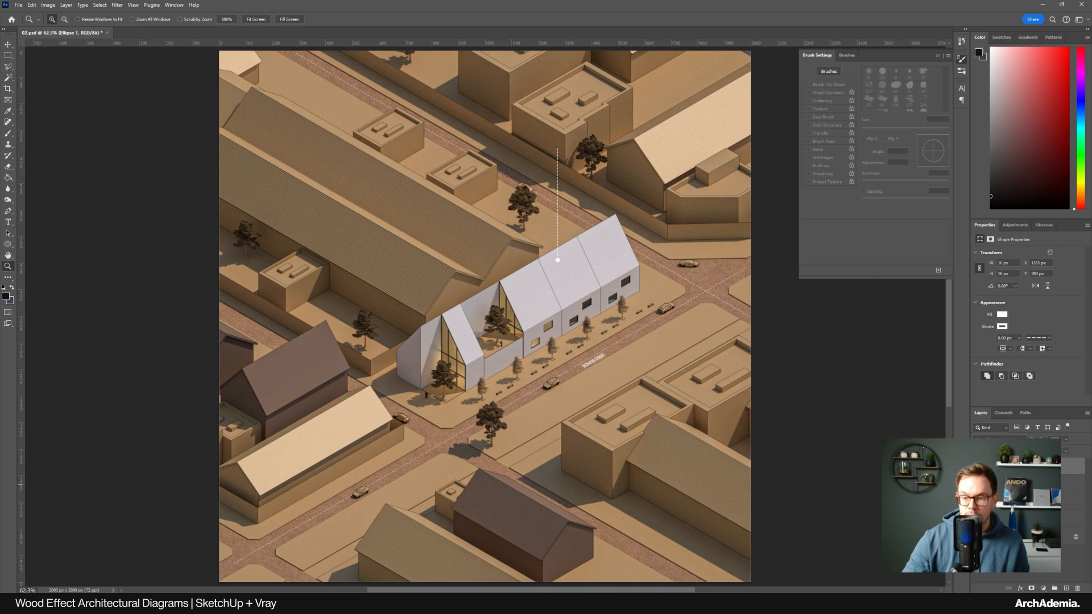
{"action": "left_click", "coordinate": [1018, 483], "text": "shift"}
{"action": "key", "text": "ctrl+j"}
{"action": "left_click", "coordinate": [8, 44]}
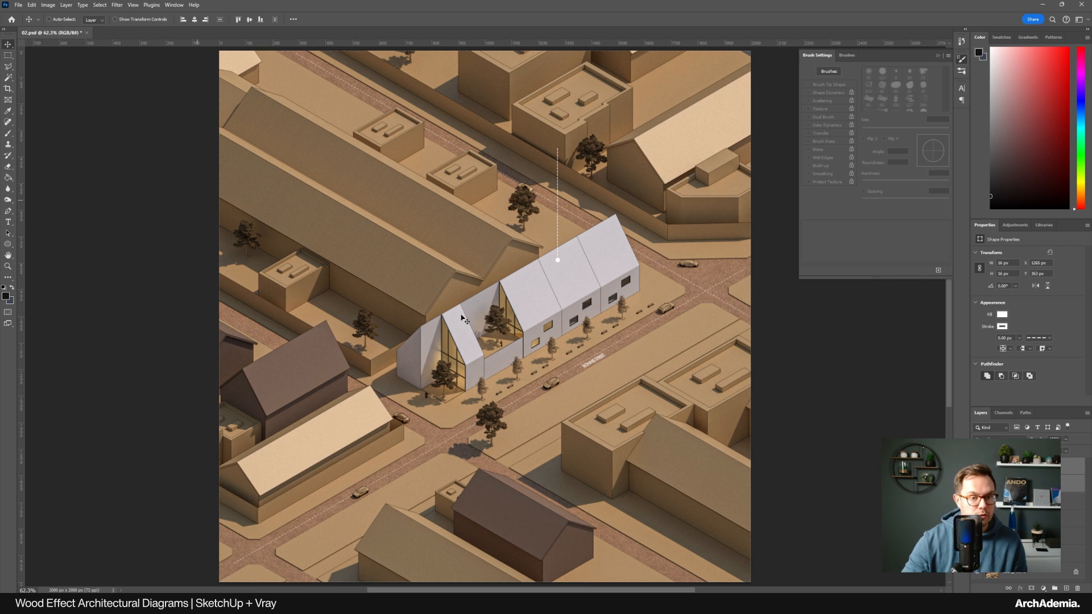
{"action": "mouse_move", "coordinate": [604, 298]}
{"action": "left_mouse_down"}
{"action": "mouse_move", "coordinate": [576, 526]}
{"action": "mouse_move", "coordinate": [557, 537]}
{"action": "left_mouse_up"}
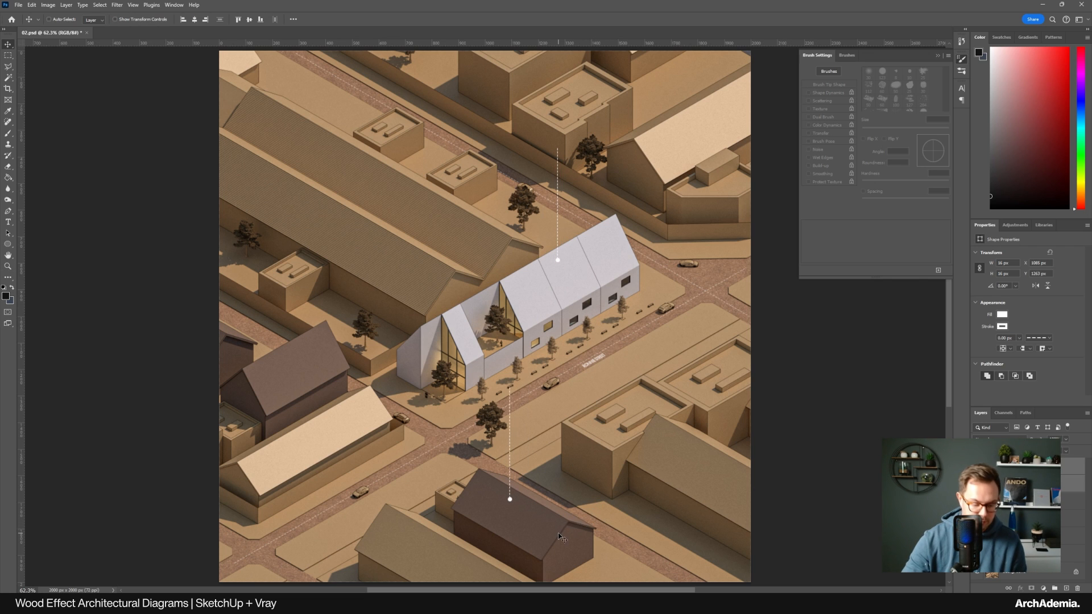
Place another copy of the leader line on the dark-roofed house west of the white building and compare with the reference diagram
{"action": "key", "text": "ctrl+j"}
{"action": "left_click_drag", "start_coordinate": [643, 512], "coordinate": [453, 351]}
{"action": "key", "text": "alt+Tab"}
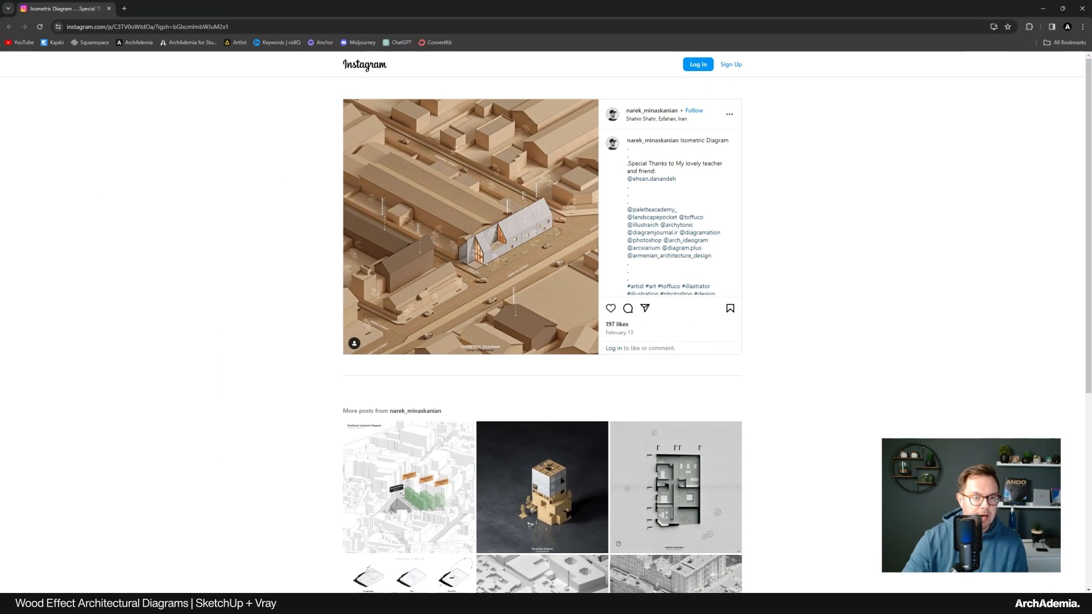
{"action": "key", "text": "alt+Tab"}
Add the white text LABEL in Futura PT Heavy at 25 pt near the white building's leader line
{"action": "key", "text": "z"}
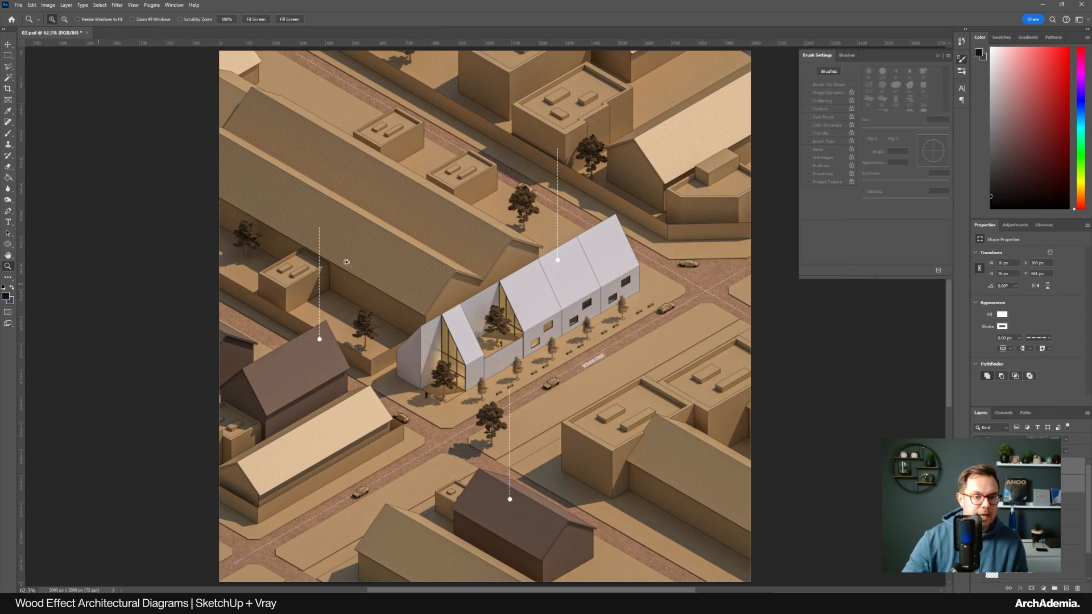
{"action": "left_click", "coordinate": [581, 145]}
{"action": "left_click", "coordinate": [581, 145]}
{"action": "left_click", "coordinate": [8, 221]}
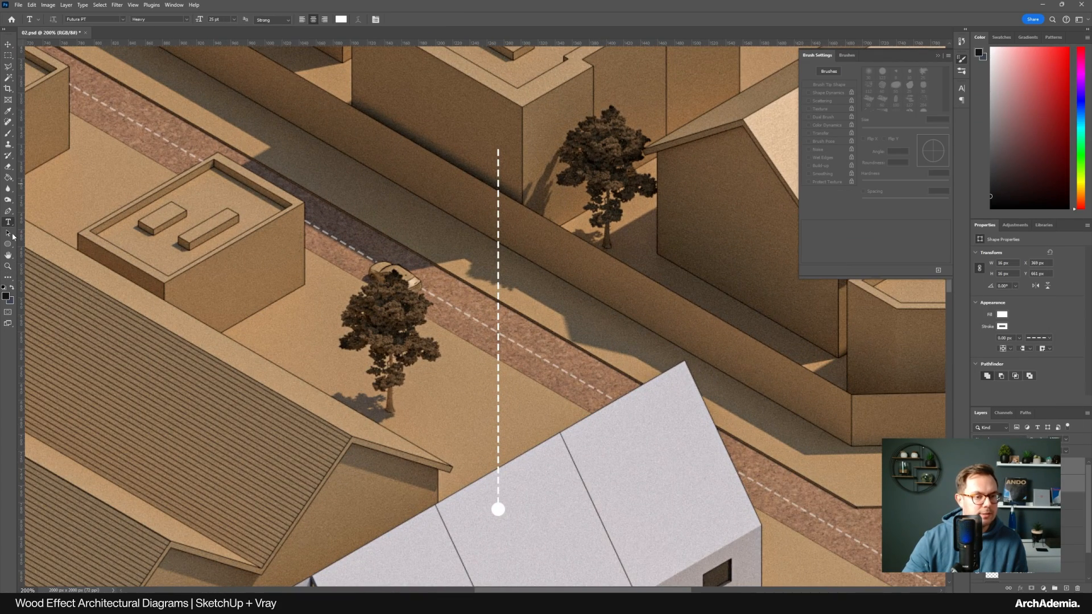
{"action": "left_click", "coordinate": [317, 322]}
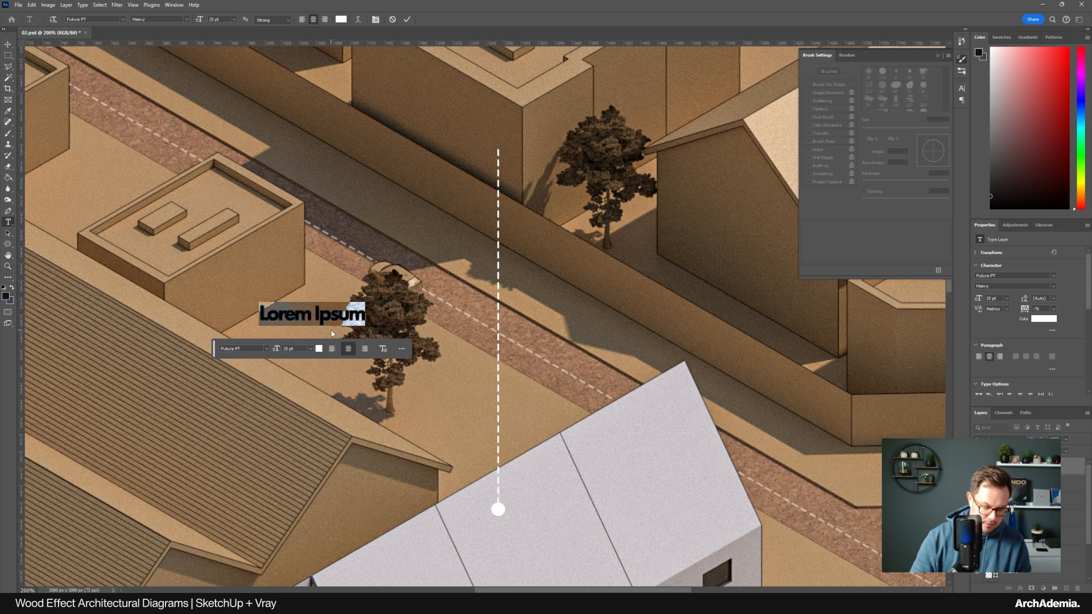
{"action": "type", "text": "LABEL"}
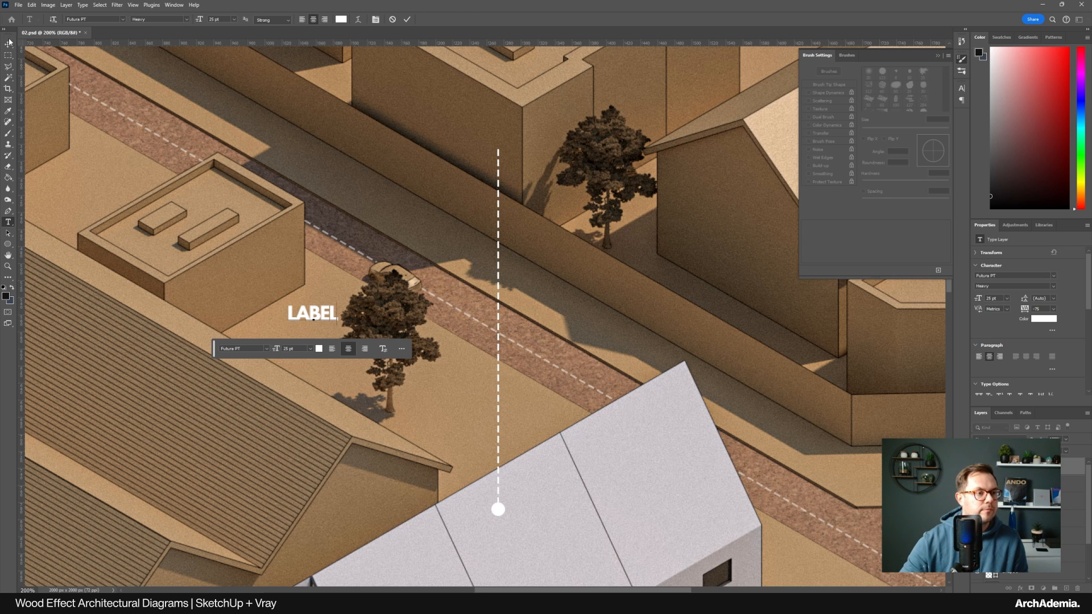
{"action": "left_click", "coordinate": [8, 44]}
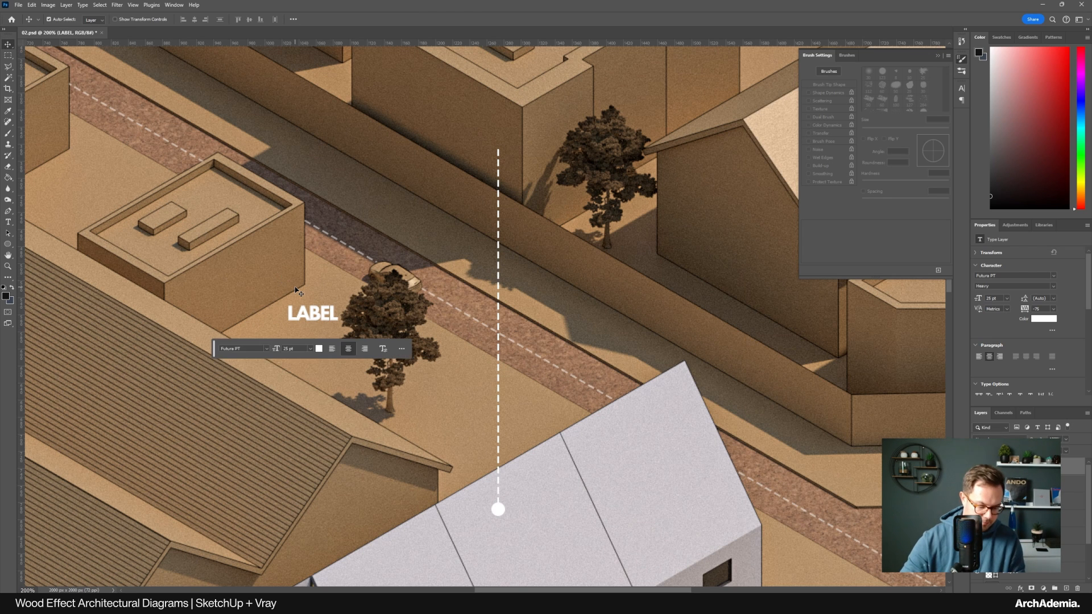
{"action": "key", "text": "ctrl+t"}
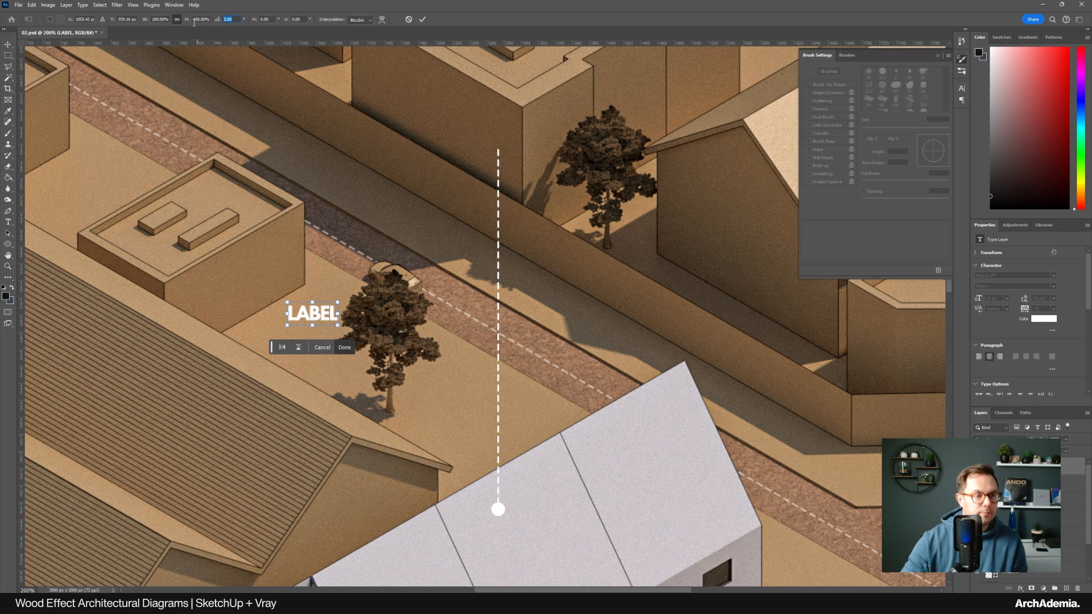
{"action": "type", "text": "90"}
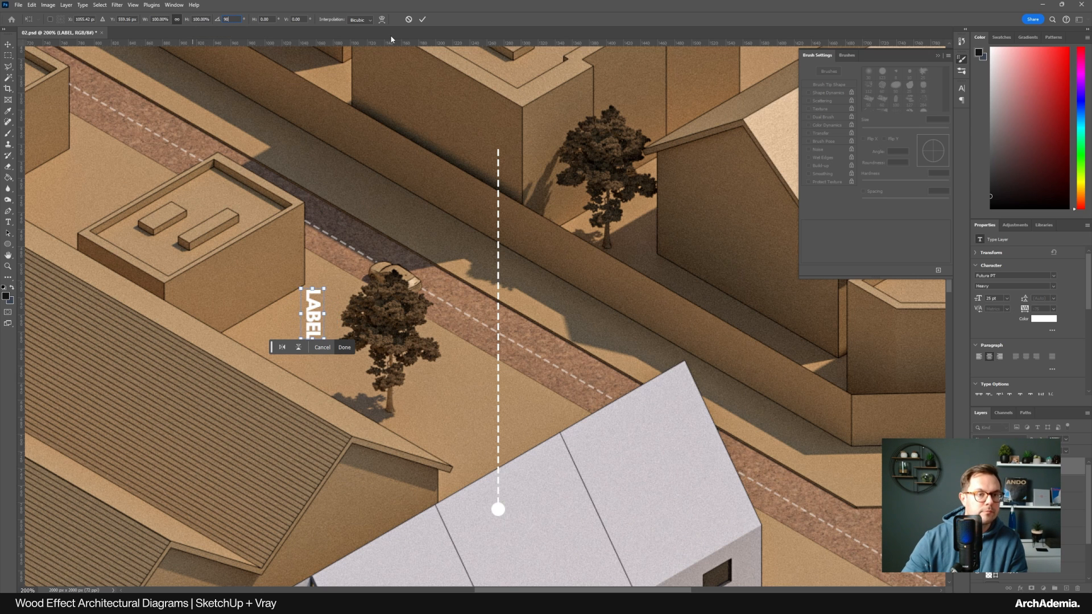
{"action": "type", "text": "27"}
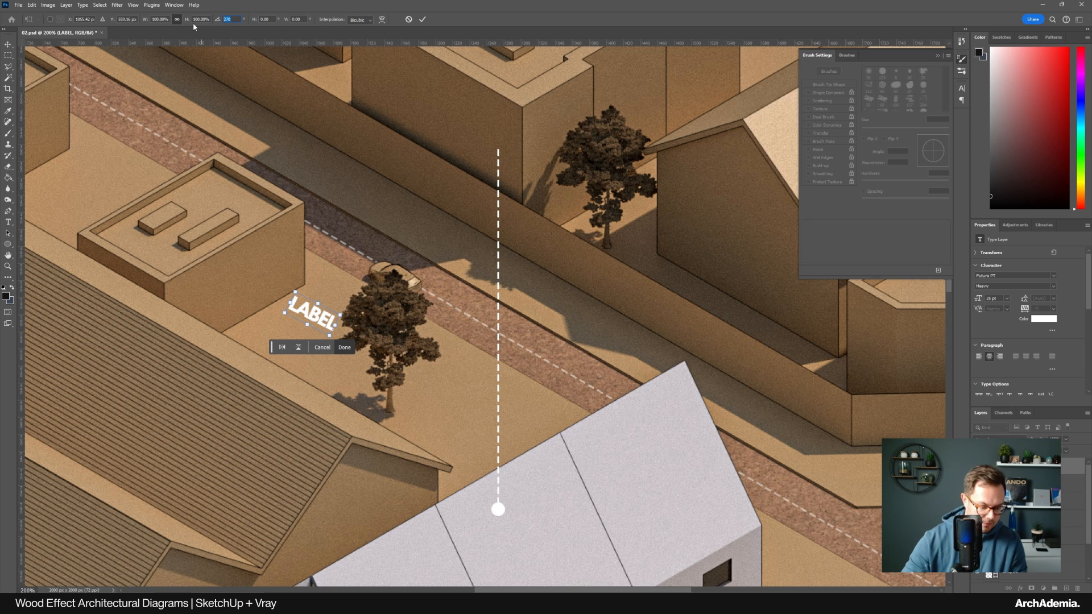
{"action": "type", "text": "270"}
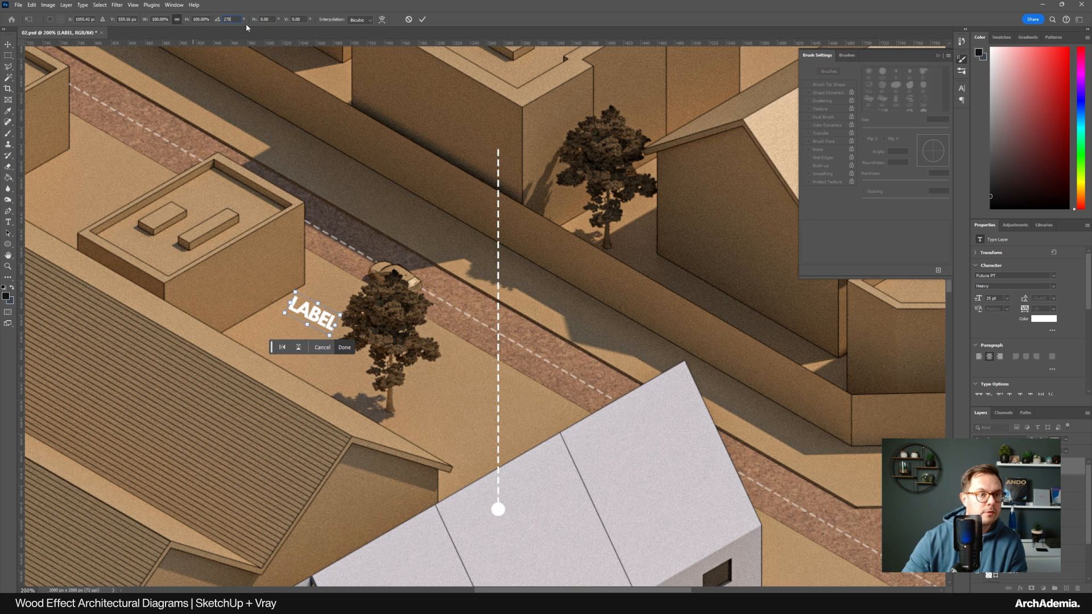
{"action": "type", "text": "90"}
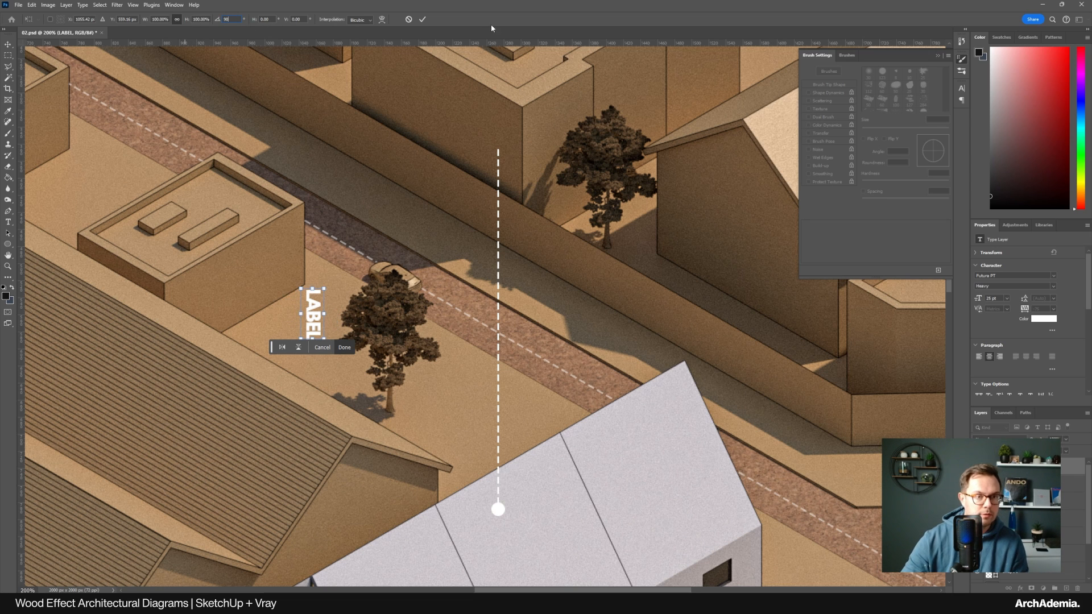
{"action": "left_click", "coordinate": [409, 20]}
Rotate the LABEL text to -90 degrees so it reads upward
{"action": "key", "text": "ctrl+t"}
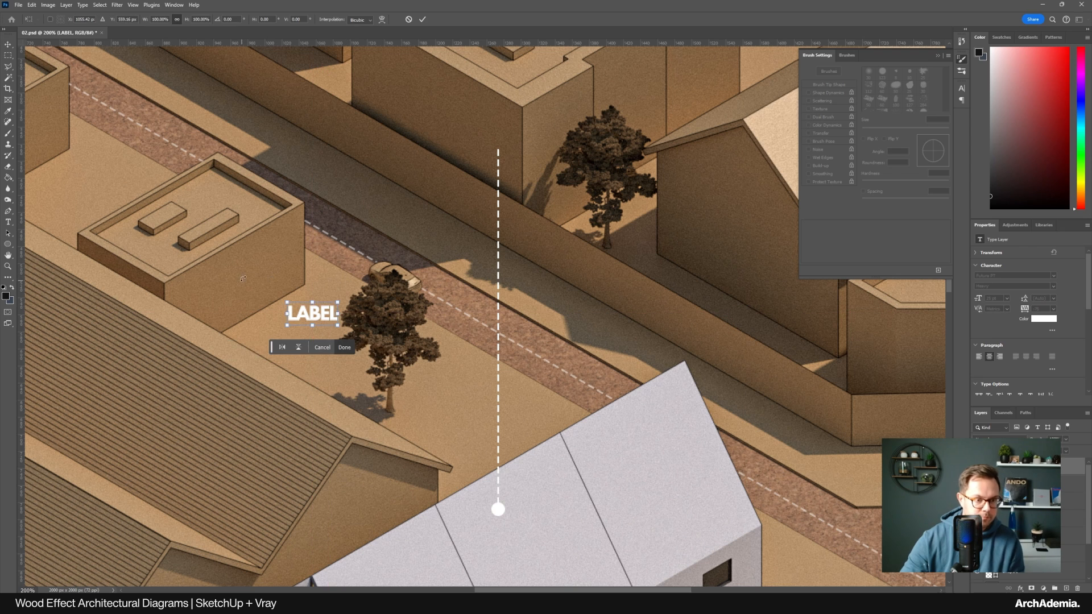
{"action": "left_click_drag", "start_coordinate": [284, 292], "coordinate": [291, 341]}
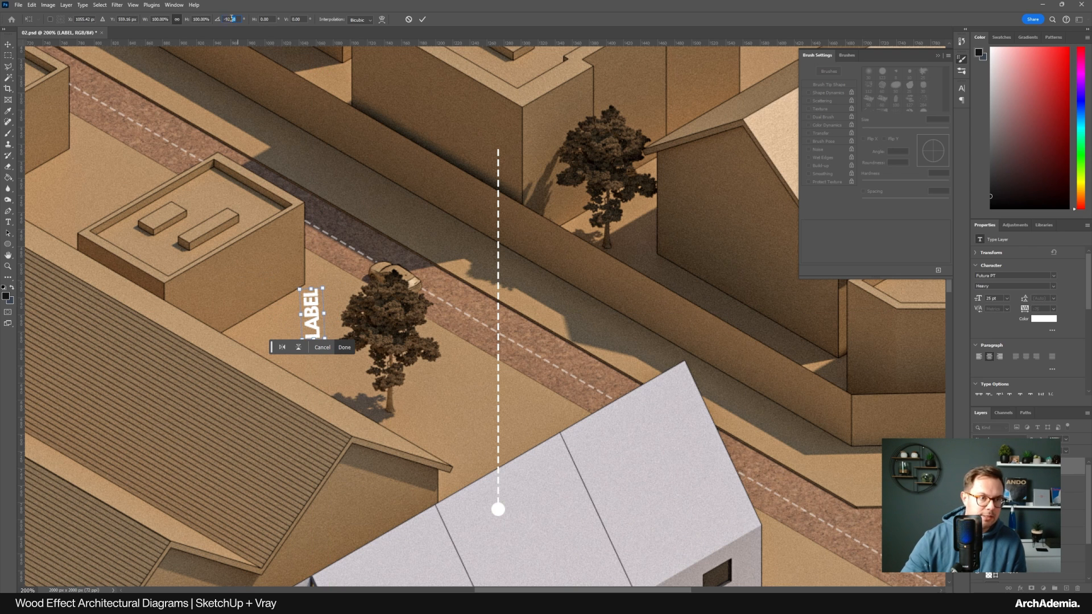
{"action": "type", "text": "90"}
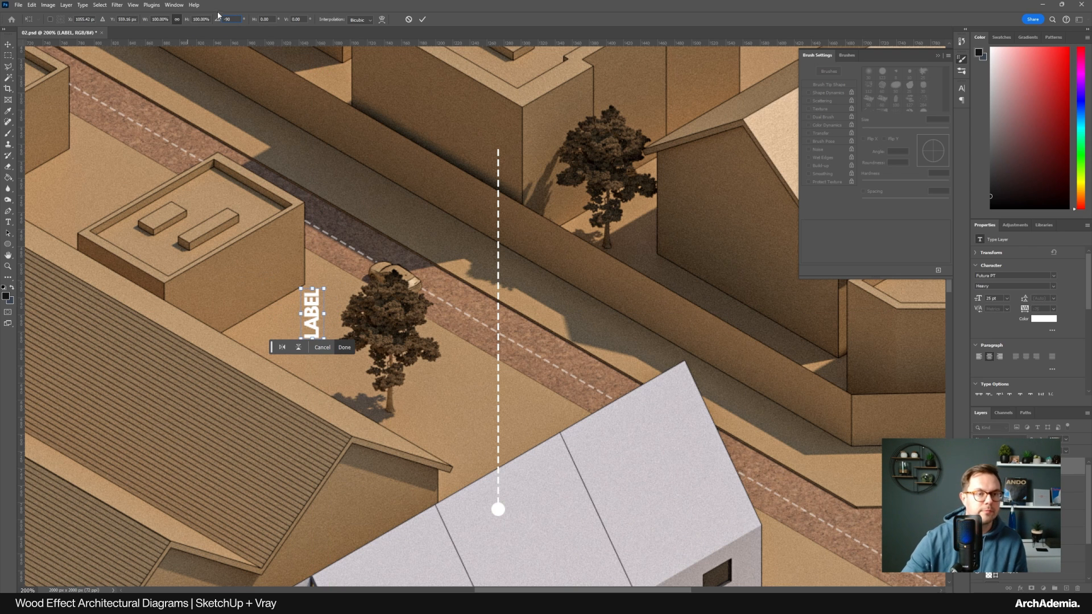
{"action": "left_click", "coordinate": [421, 19]}
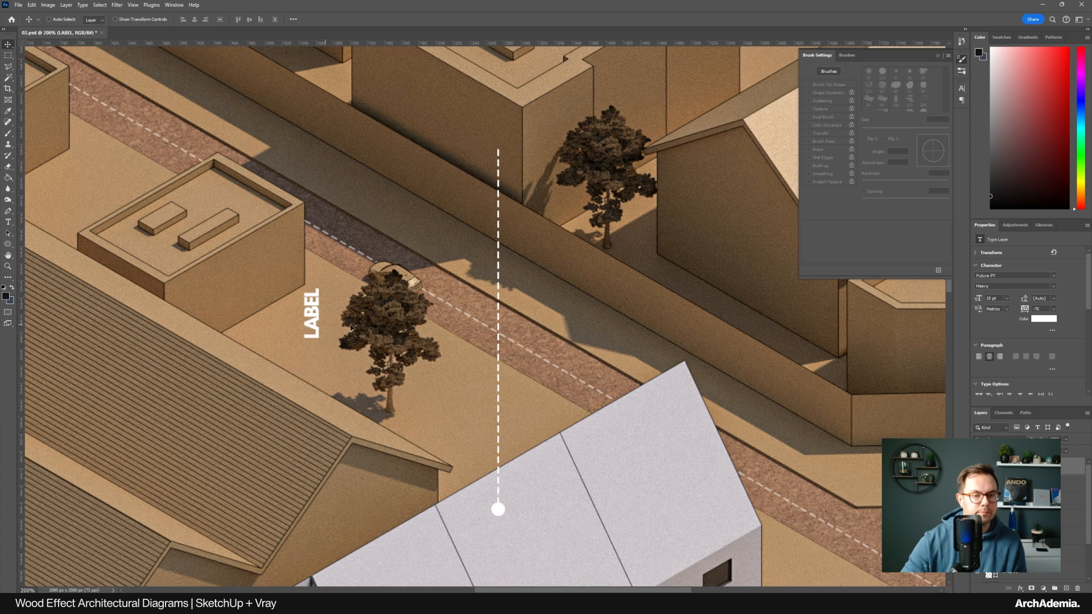
Move the vertical LABEL text beside the upper end of the dashed line and scale it up to about 151%
{"action": "left_click_drag", "start_coordinate": [331, 331], "coordinate": [461, 227]}
{"action": "key", "text": "ctrl+t"}
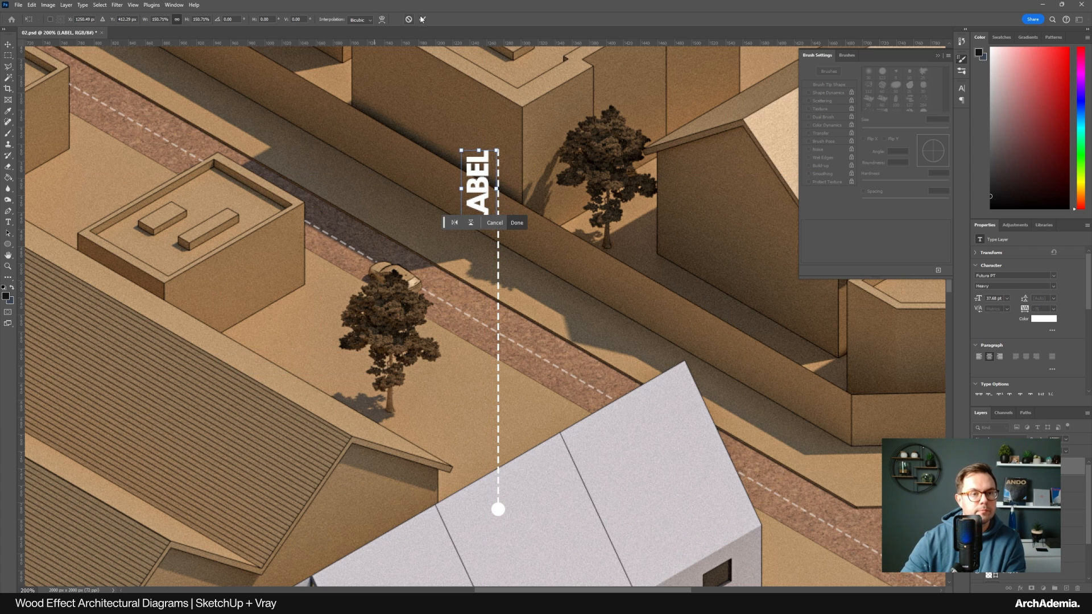
{"action": "left_click", "coordinate": [422, 20]}
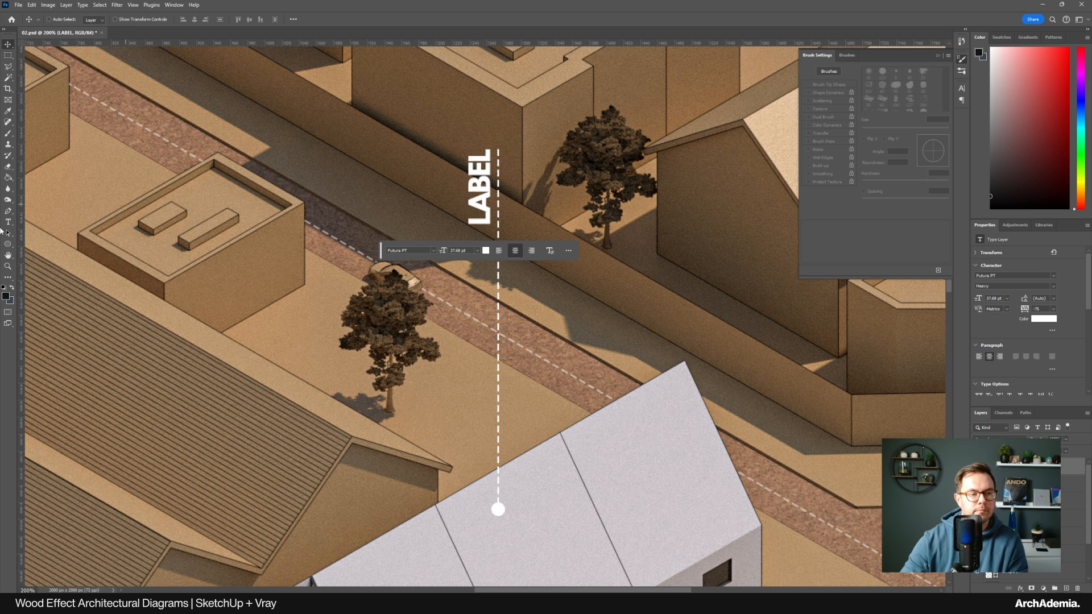
Duplicate the LABEL text layer and place the copy beside the leader line of the dark-roofed house west of the white building
{"action": "left_click", "coordinate": [8, 266]}
{"action": "right_click", "coordinate": [282, 149]}
{"action": "left_click", "coordinate": [296, 154]}
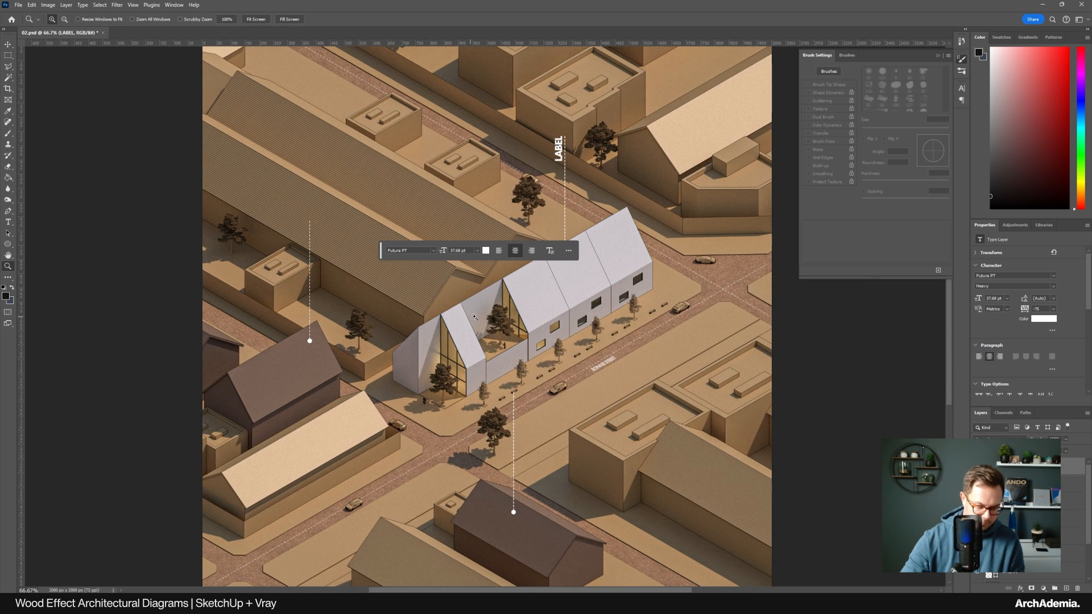
{"action": "key", "text": "ctrl+j"}
{"action": "left_click", "coordinate": [8, 44]}
{"action": "left_click_drag", "start_coordinate": [644, 156], "coordinate": [391, 244]}
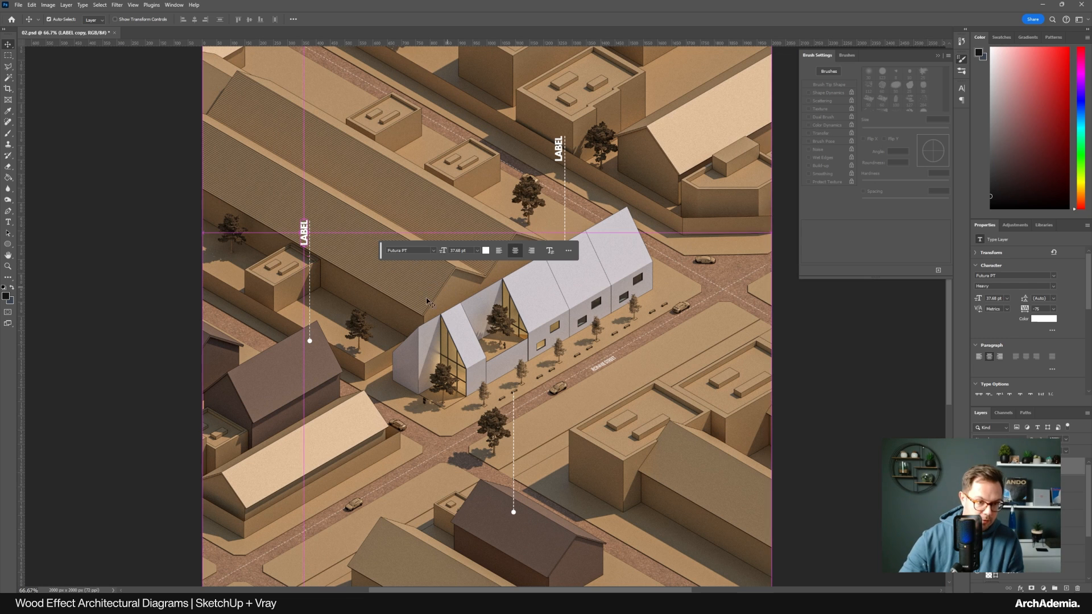
Copy LABEL to the leader line of the dark-roofed house south of the white building and nudge it down beside the line's upper end
{"action": "left_click_drag", "start_coordinate": [384, 176], "coordinate": [587, 347], "text": "alt"}
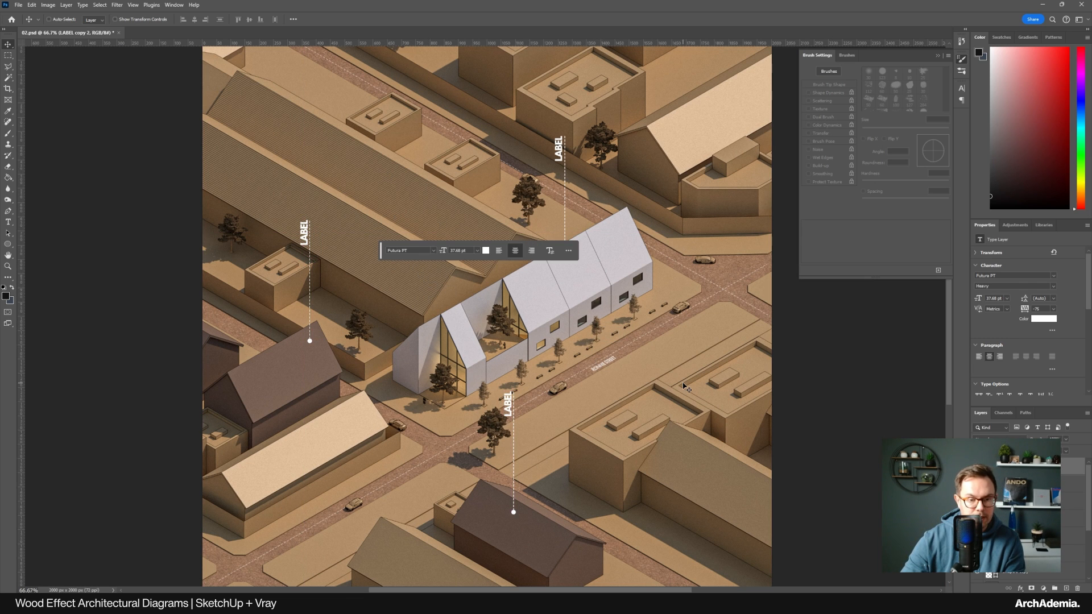
{"action": "key", "text": "Down"}
{"action": "key", "text": "Down"}
{"action": "key", "text": "Down"}
{"action": "key", "text": "Down"}
{"action": "key", "text": "Down"}
{"action": "key", "text": "Down"}
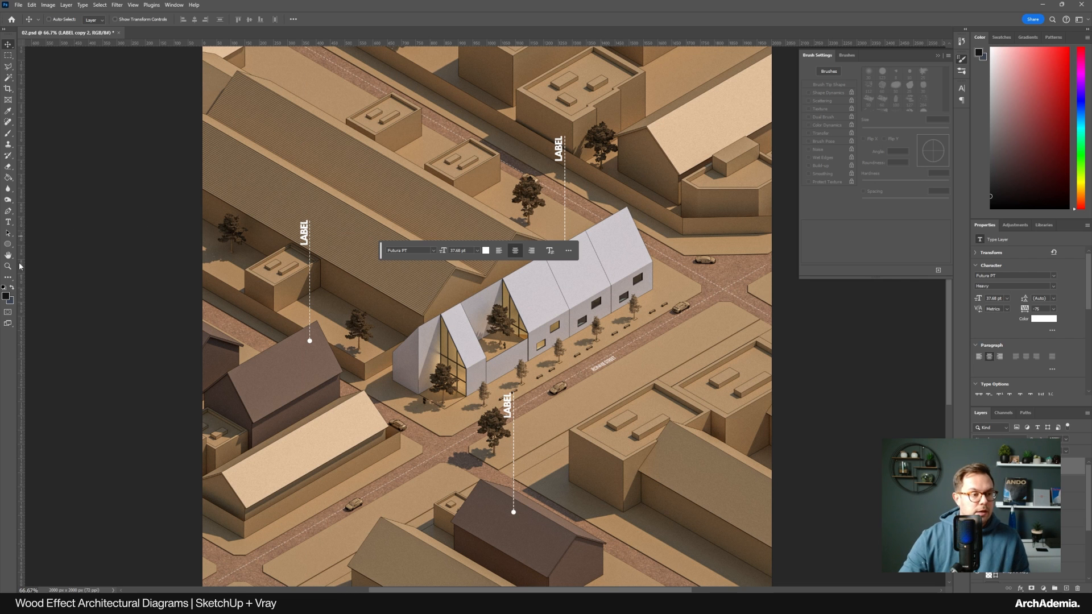
Draw a loose Polygonal Lasso selection around the whole white building, leaving a small margin outside its edges
{"action": "key", "text": "z"}
{"action": "left_click_drag", "start_coordinate": [541, 411], "coordinate": [548, 405]}
{"action": "left_click", "coordinate": [548, 405]}
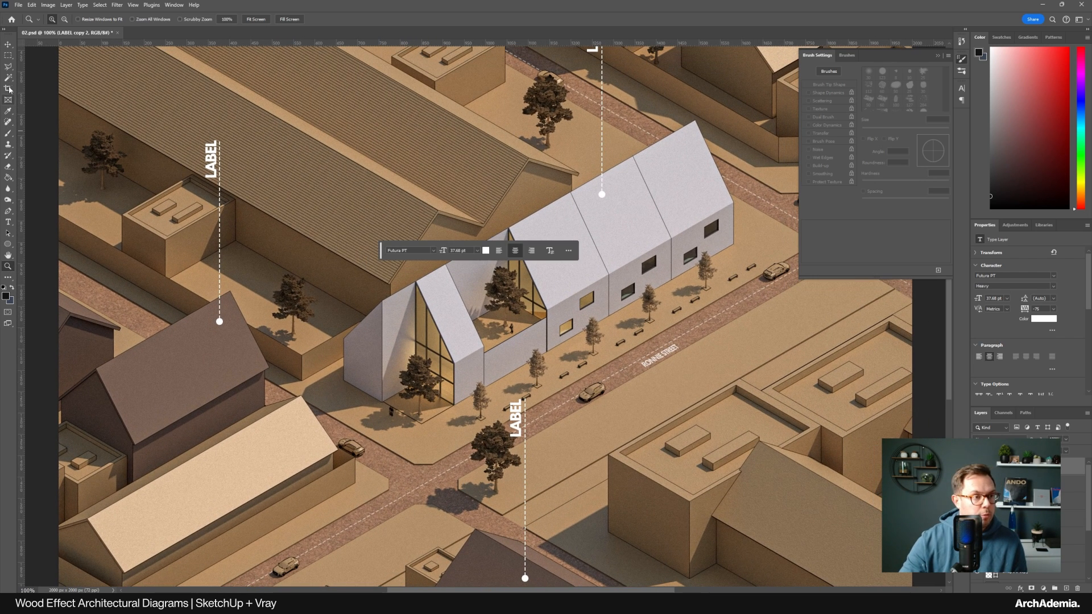
{"action": "left_click", "coordinate": [8, 67]}
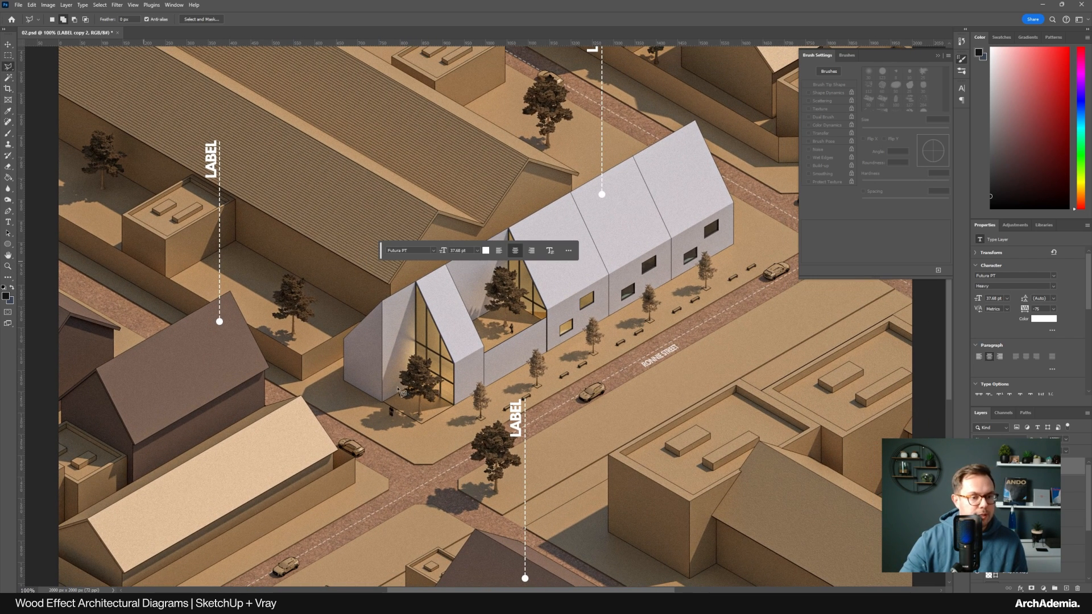
{"action": "left_click", "coordinate": [427, 432]}
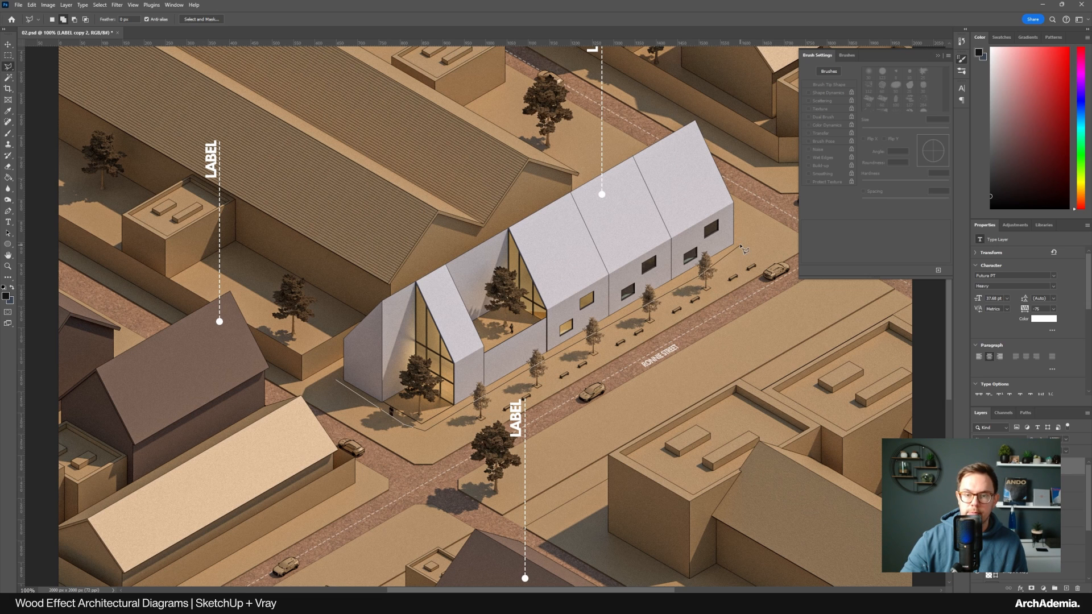
{"action": "left_click", "coordinate": [699, 115]}
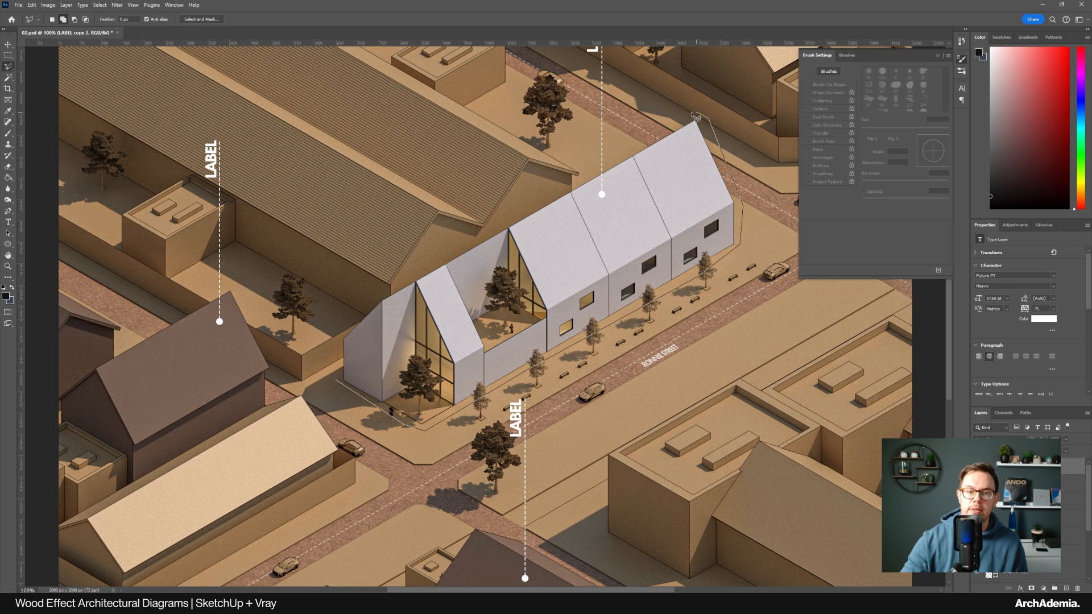
{"action": "left_click", "coordinate": [651, 132]}
{"action": "left_click", "coordinate": [376, 297]}
{"action": "left_click", "coordinate": [337, 346]}
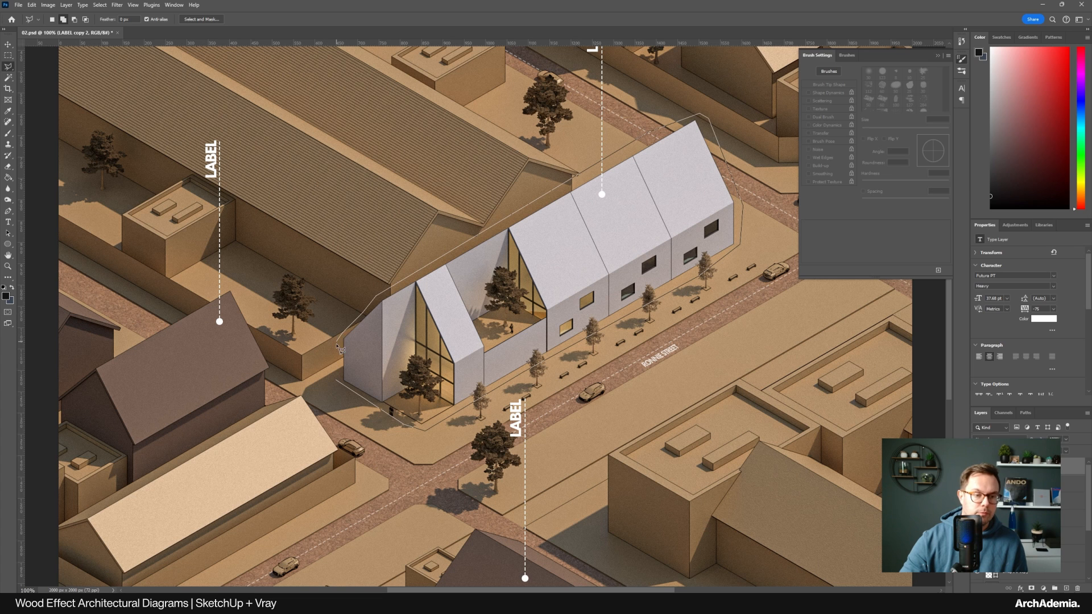
{"action": "left_click", "coordinate": [336, 379]}
Copy the selected building area from the Background to a new layer and raise that layer's brightness to 58
{"action": "scroll", "coordinate": [1021, 574], "scroll_direction": "down", "scroll_amount": 5}
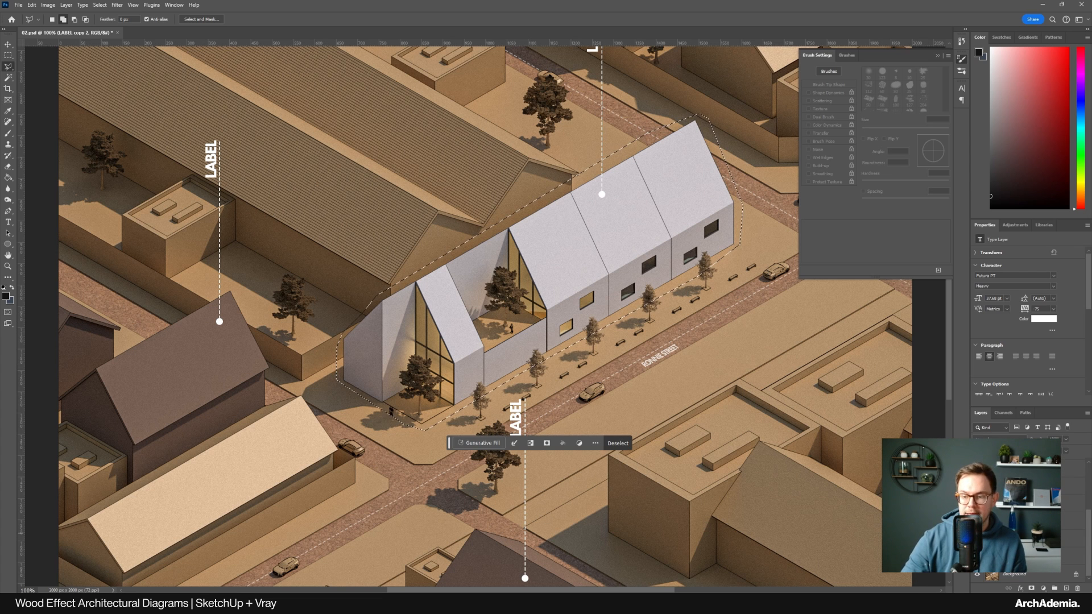
{"action": "left_click", "coordinate": [1022, 574]}
{"action": "key", "text": "ctrl+j"}
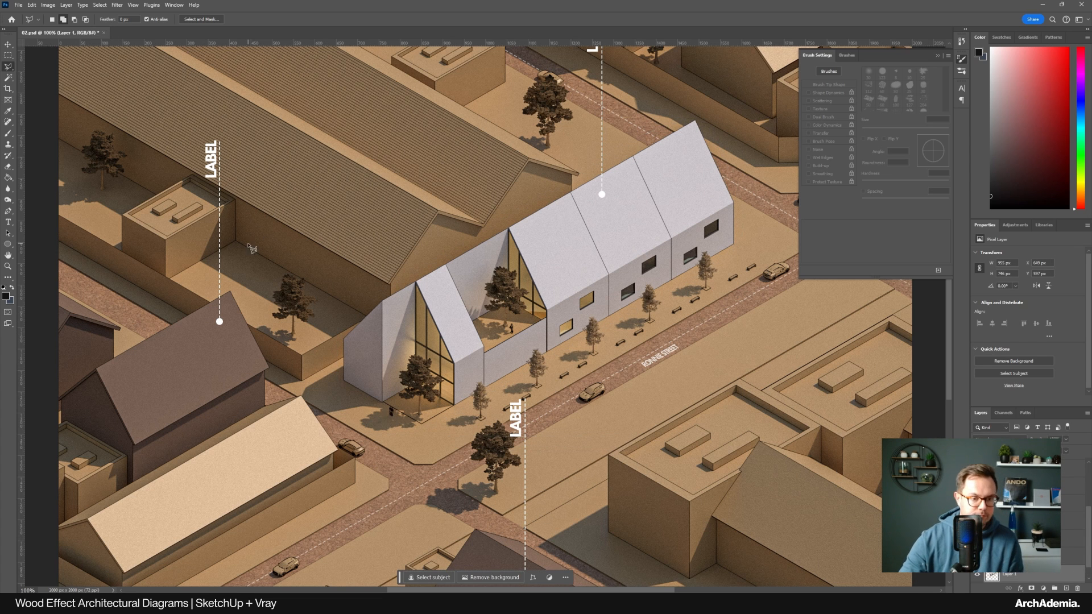
{"action": "left_click", "coordinate": [48, 11]}
{"action": "mouse_move", "coordinate": [86, 29]}
{"action": "left_click", "coordinate": [150, 29]}
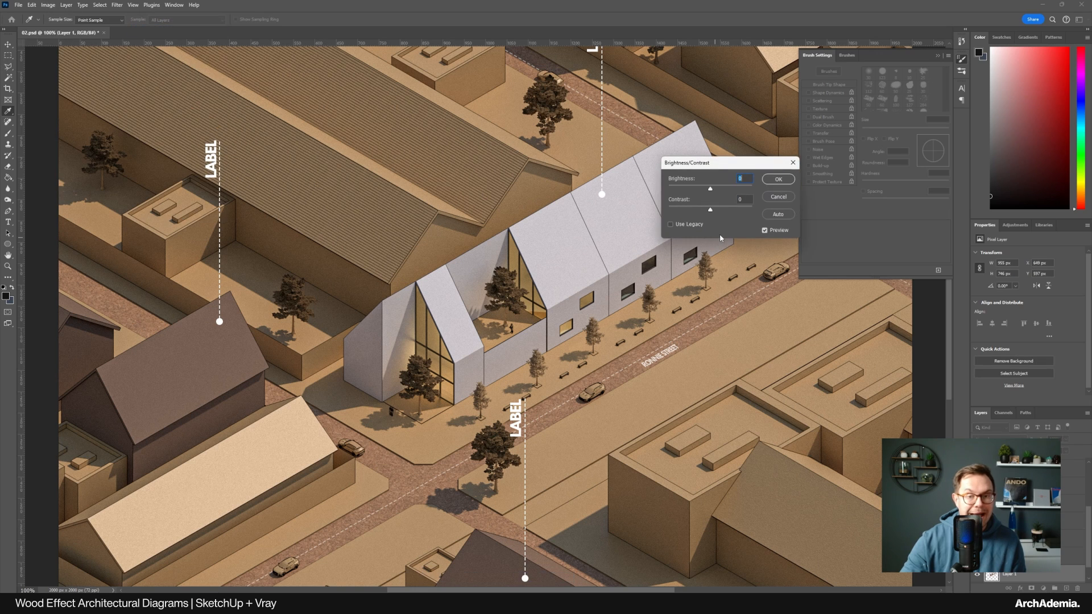
{"action": "left_click_drag", "start_coordinate": [713, 190], "coordinate": [727, 192]}
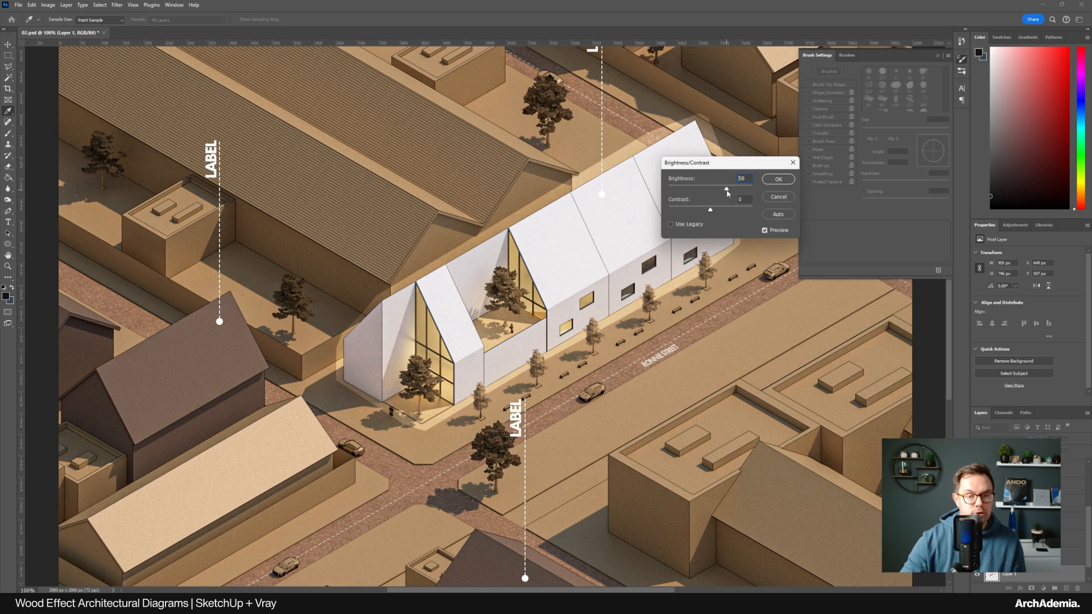
{"action": "left_click", "coordinate": [778, 179]}
Trace a precise Polygonal Lasso selection along the white building's roof, wall and entrance corner edges
{"action": "left_click", "coordinate": [8, 265]}
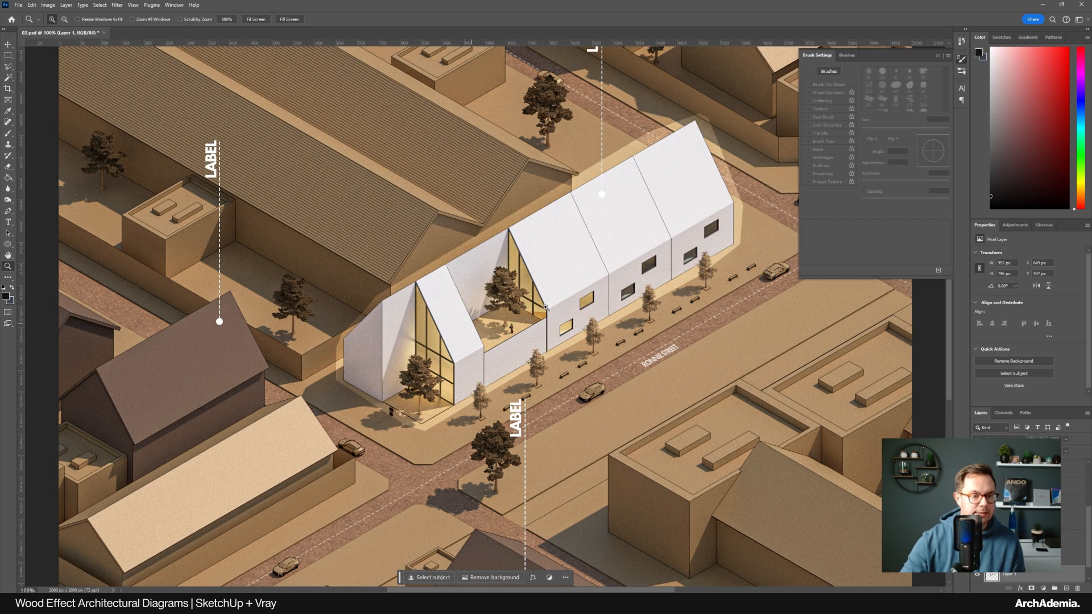
{"action": "left_click", "coordinate": [539, 304]}
{"action": "left_click", "coordinate": [8, 66]}
{"action": "left_click", "coordinate": [149, 459]}
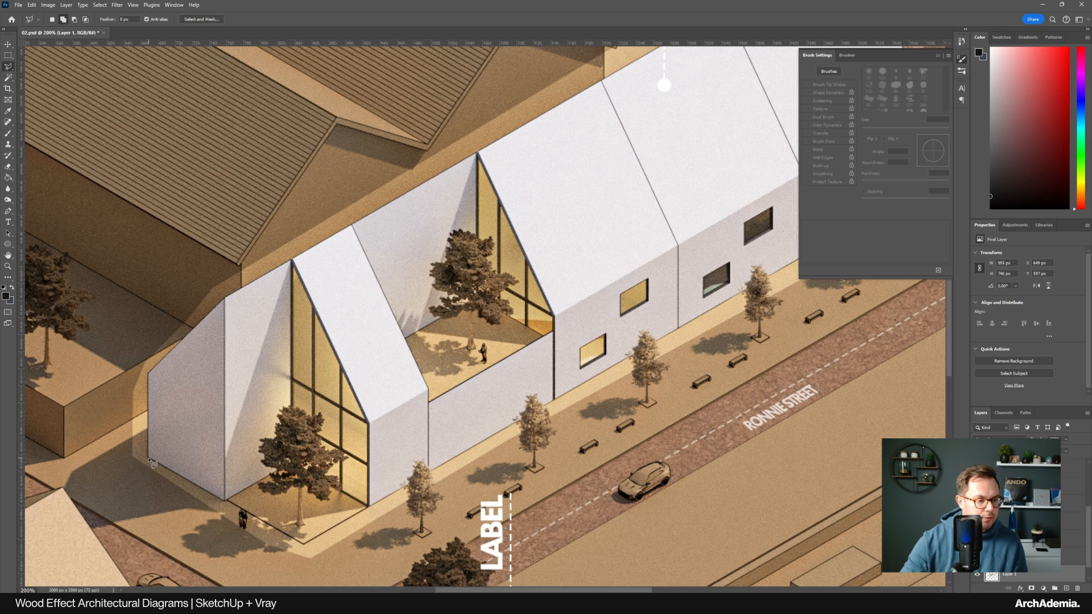
{"action": "left_click", "coordinate": [147, 373]}
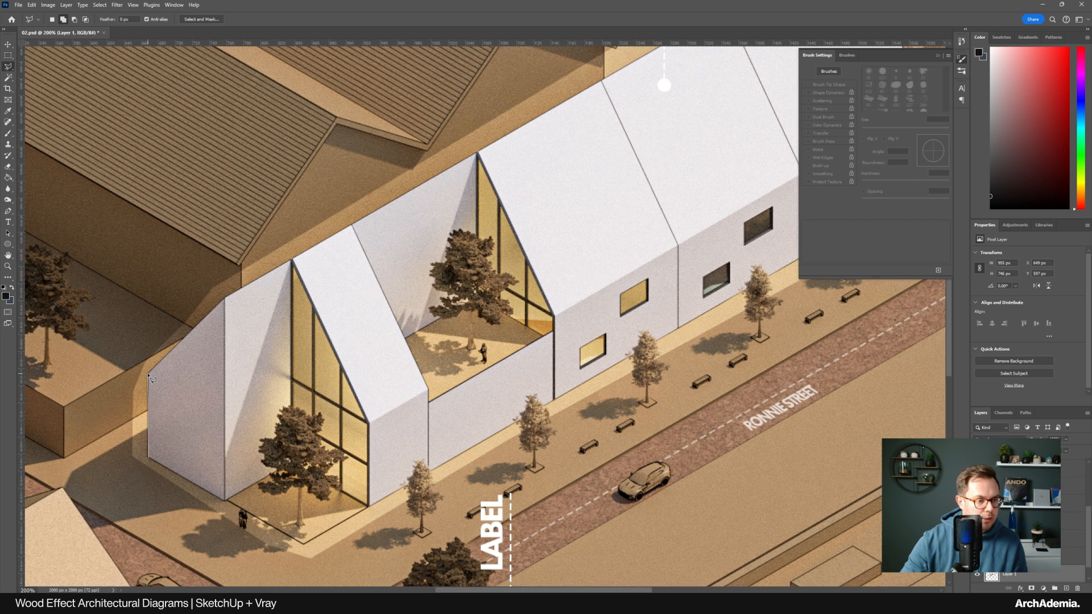
{"action": "left_click", "coordinate": [224, 302]}
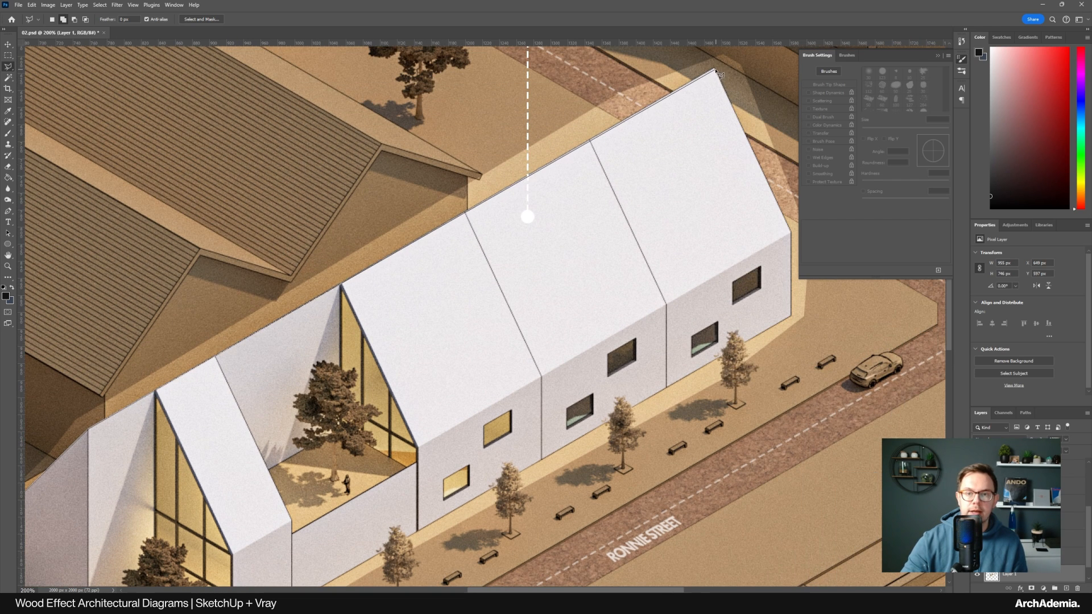
{"action": "left_click", "coordinate": [714, 70]}
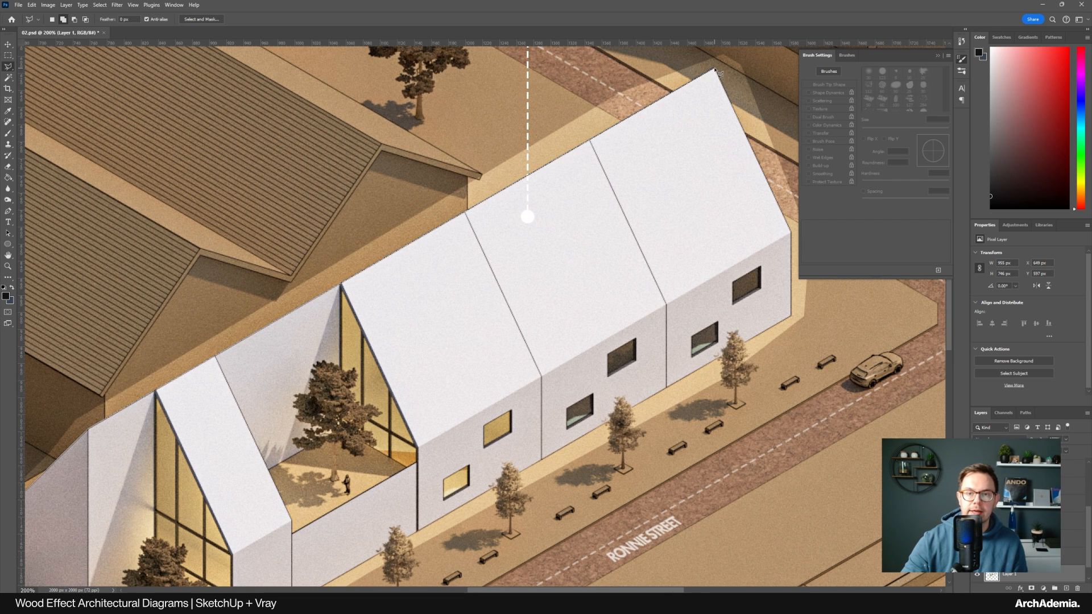
{"action": "left_click", "coordinate": [790, 232]}
{"action": "left_click", "coordinate": [790, 315]}
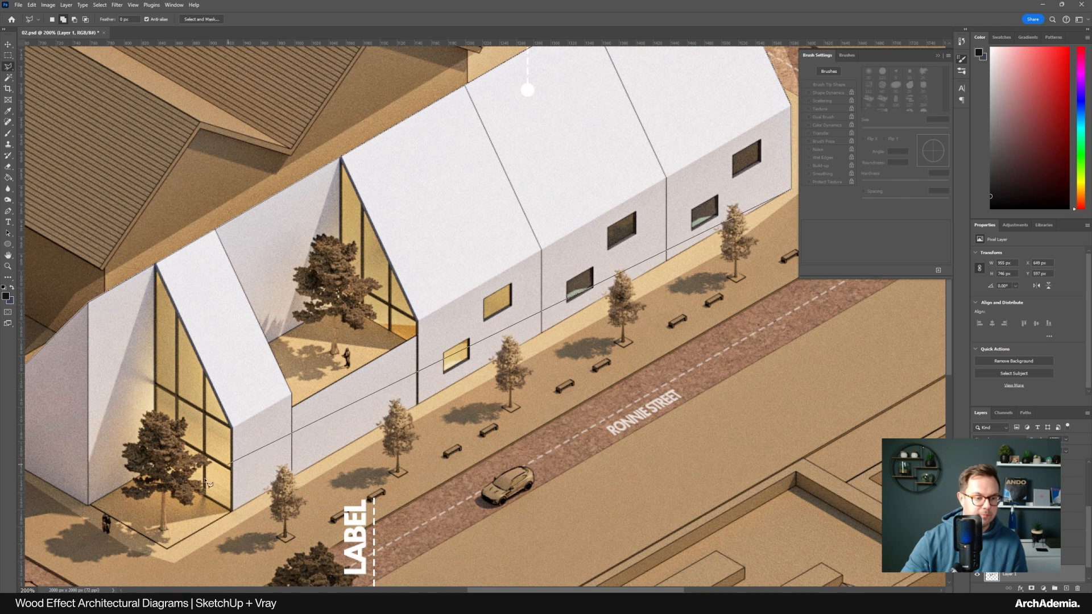
{"action": "left_click", "coordinate": [172, 556]}
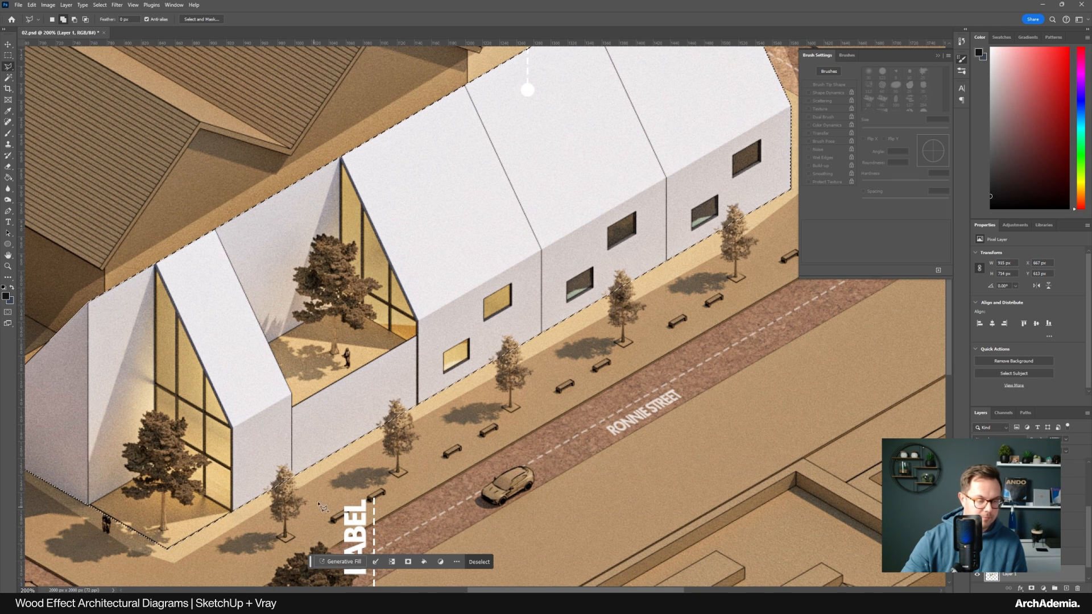
Delete the brightened margin outside the building outline from the copied layer and clear the selection
{"action": "key", "text": "ctrl+shift+i"}
{"action": "key", "text": "Delete"}
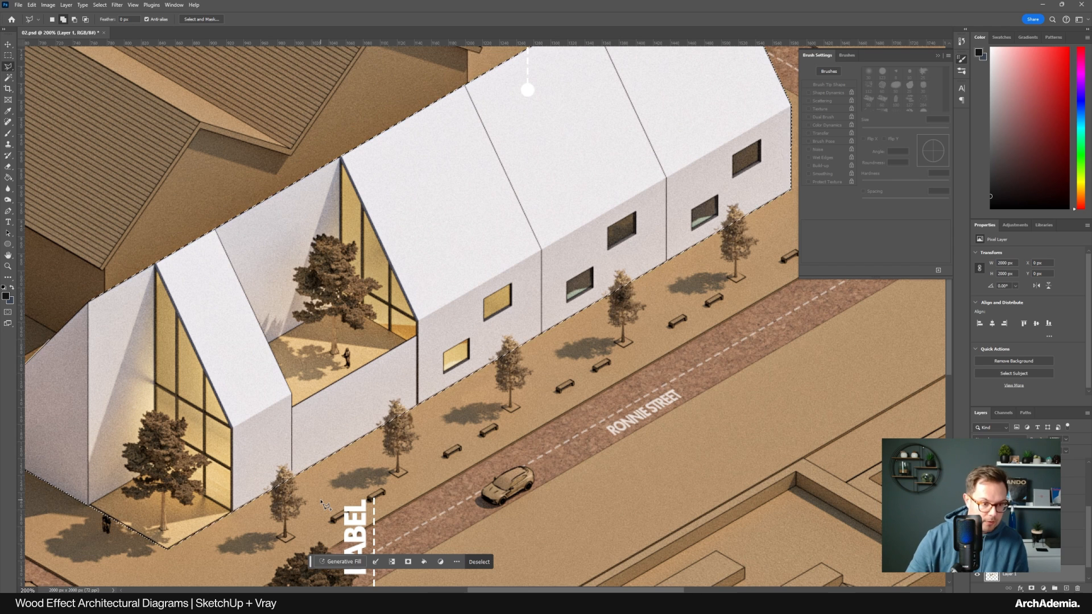
{"action": "key", "text": "ctrl+d"}
Lower the copied white building layer's brightness slightly with Brightness/Contrast
{"action": "left_click_drag", "start_coordinate": [424, 429], "coordinate": [510, 422]}
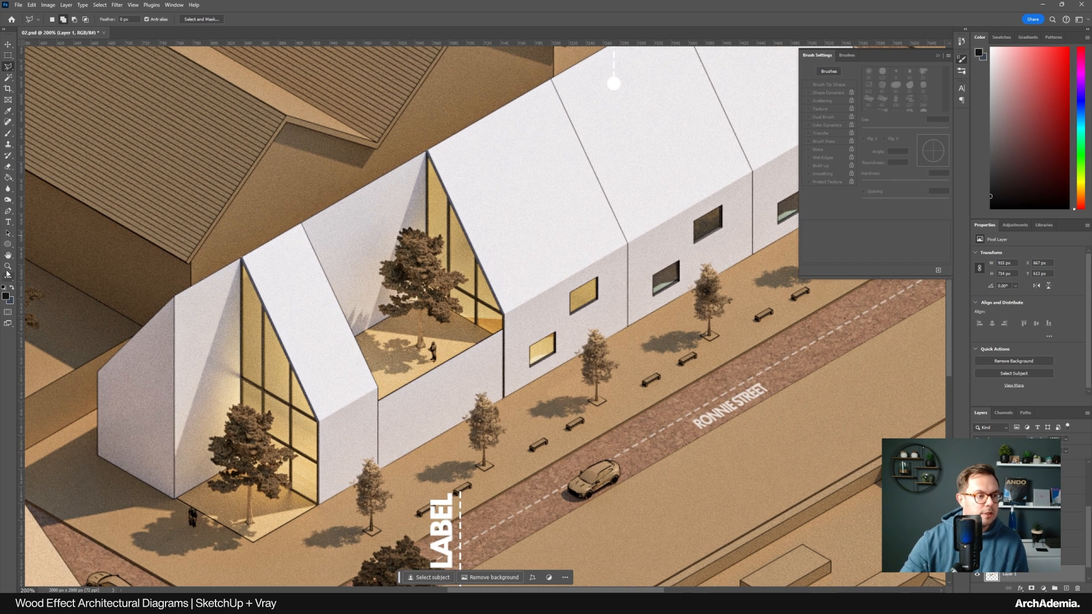
{"action": "left_click", "coordinate": [8, 266]}
{"action": "right_click", "coordinate": [156, 225]}
{"action": "left_click", "coordinate": [170, 230]}
{"action": "left_click", "coordinate": [51, 8]}
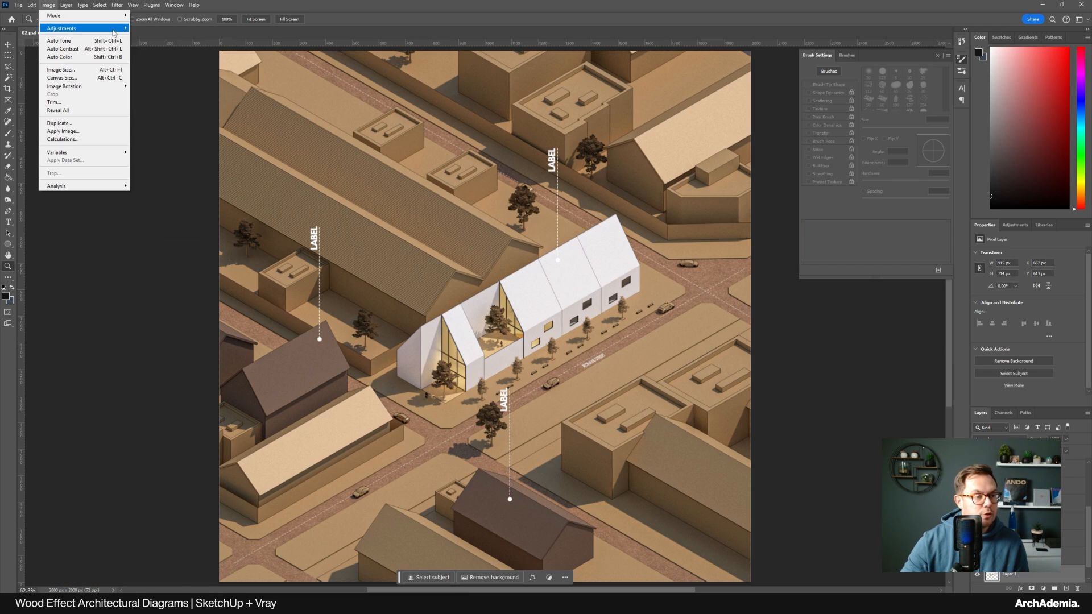
{"action": "mouse_move", "coordinate": [69, 26]}
{"action": "left_click", "coordinate": [151, 29]}
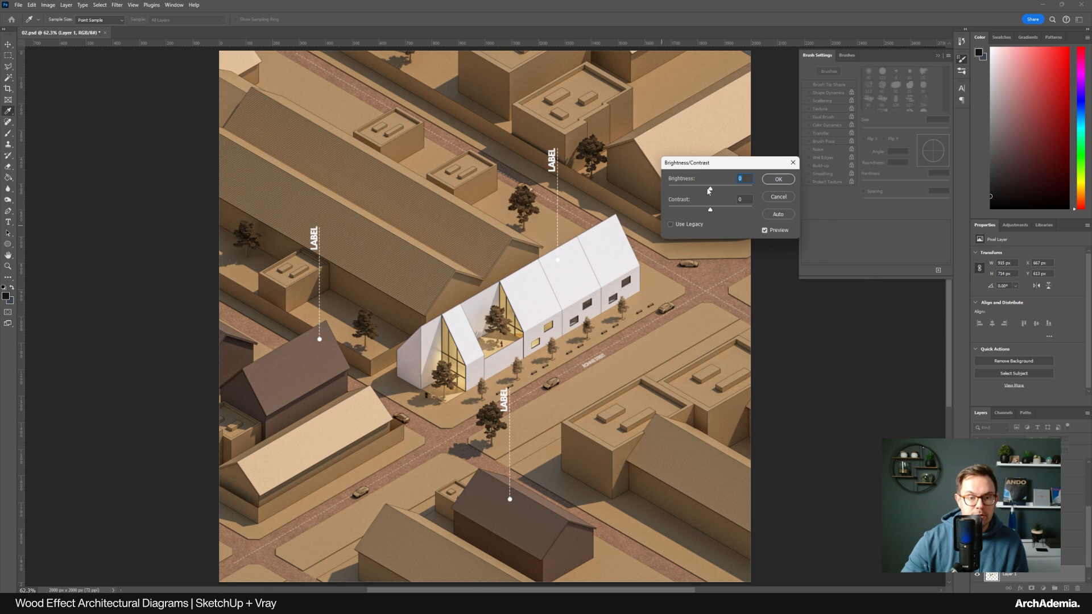
{"action": "mouse_move", "coordinate": [709, 191]}
{"action": "left_mouse_down"}
{"action": "mouse_move", "coordinate": [688, 192]}
{"action": "mouse_move", "coordinate": [734, 211]}
{"action": "mouse_move", "coordinate": [699, 192]}
{"action": "left_mouse_up"}
{"action": "left_click", "coordinate": [776, 180]}
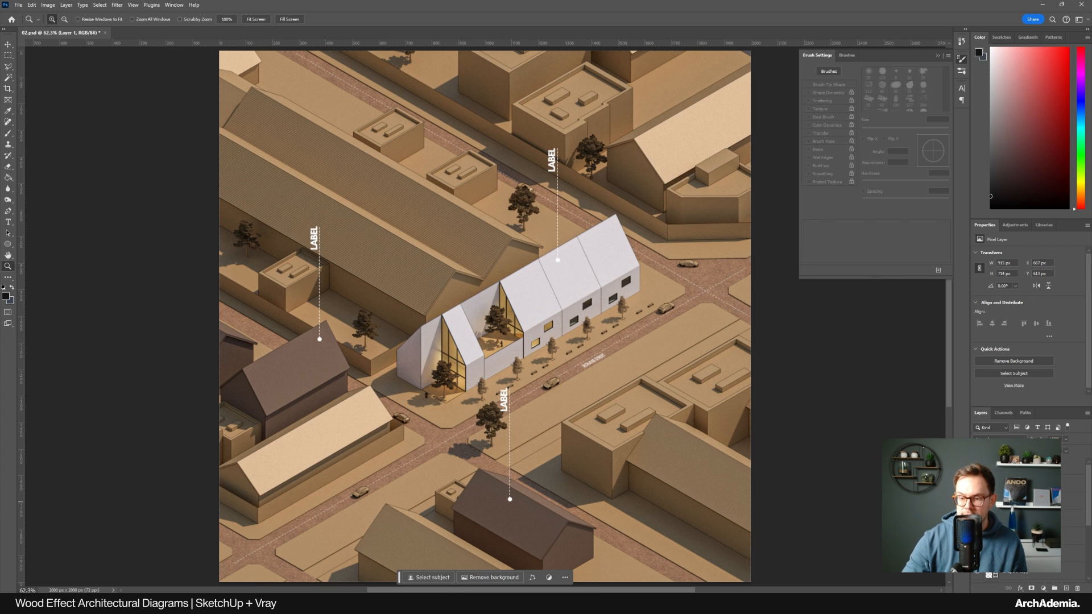
Trace a closed path around the white building's full outline using the Pen tool in Path mode
{"action": "left_click", "coordinate": [502, 336]}
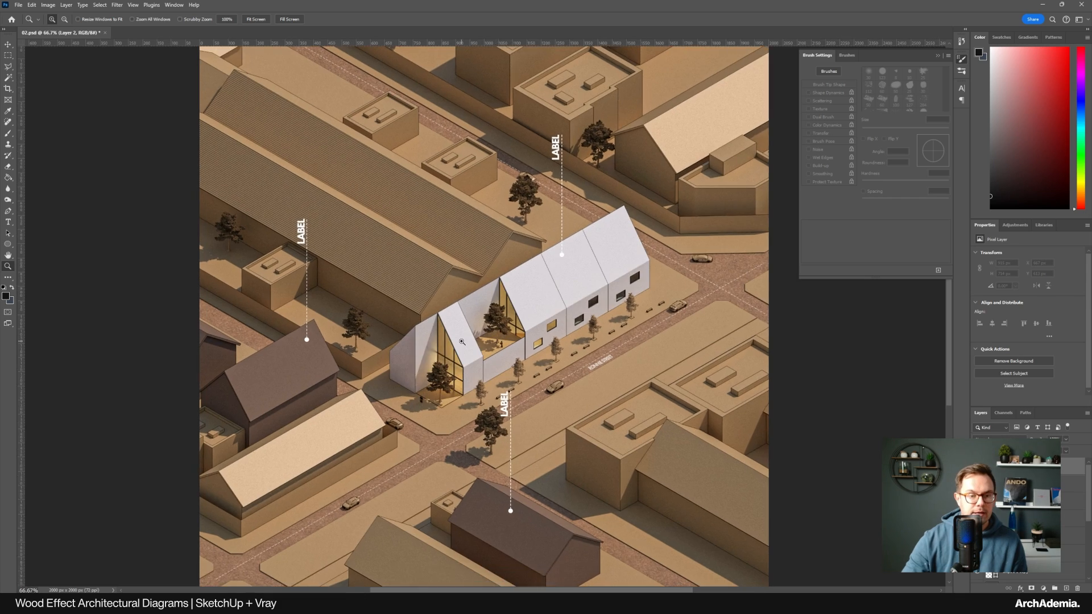
{"action": "left_click", "coordinate": [462, 342]}
{"action": "left_click", "coordinate": [462, 342]}
{"action": "key", "text": "p"}
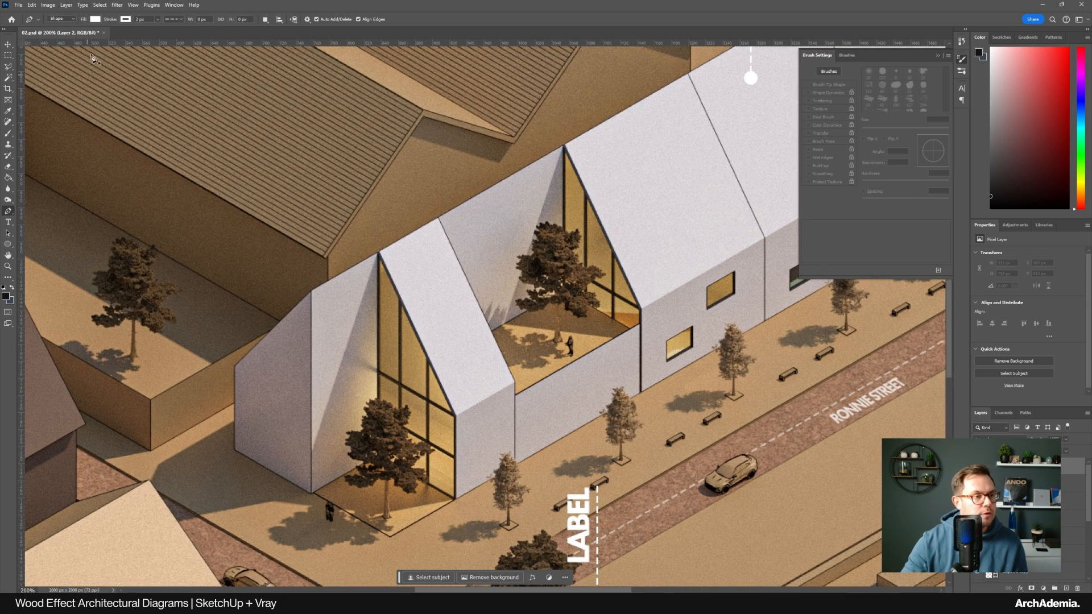
{"action": "left_click", "coordinate": [67, 19]}
{"action": "left_click", "coordinate": [64, 29]}
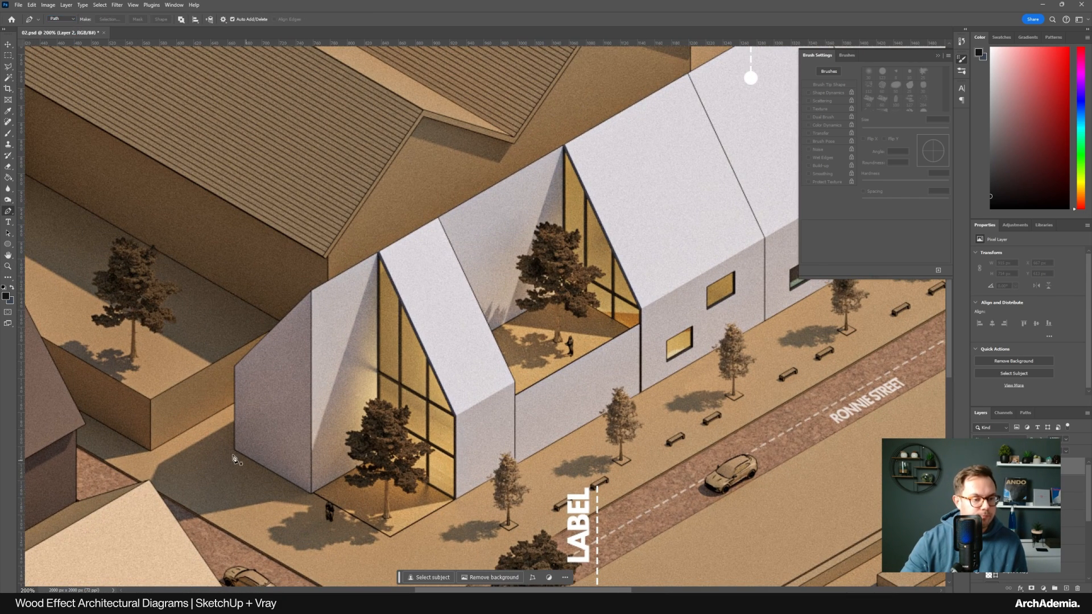
{"action": "left_click", "coordinate": [234, 450]}
{"action": "left_click", "coordinate": [234, 367]}
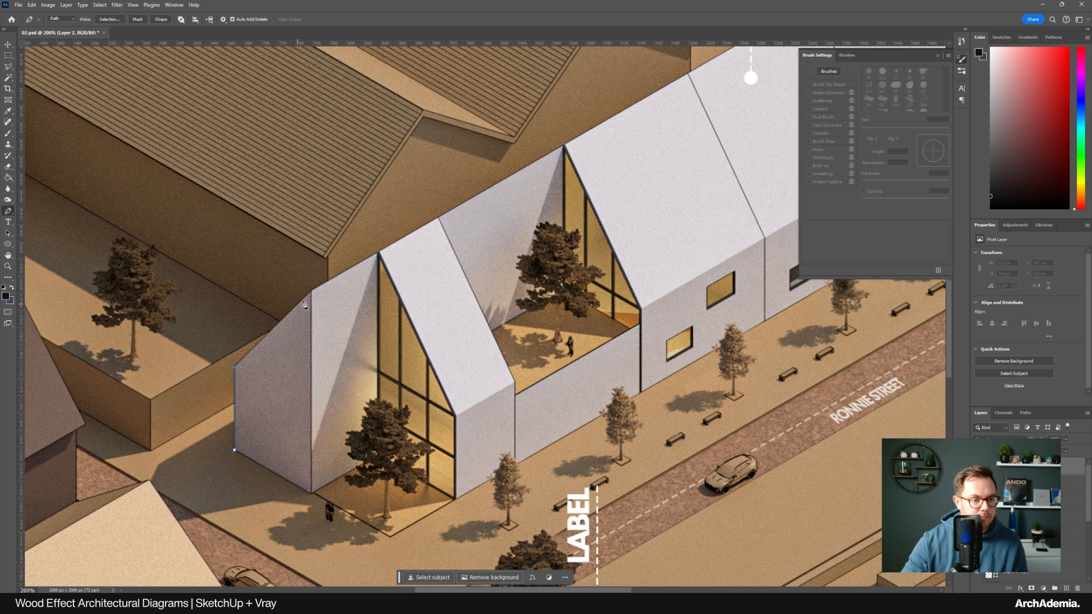
{"action": "left_click", "coordinate": [311, 292]}
{"action": "left_click_drag", "start_coordinate": [722, 143], "coordinate": [425, 350]}
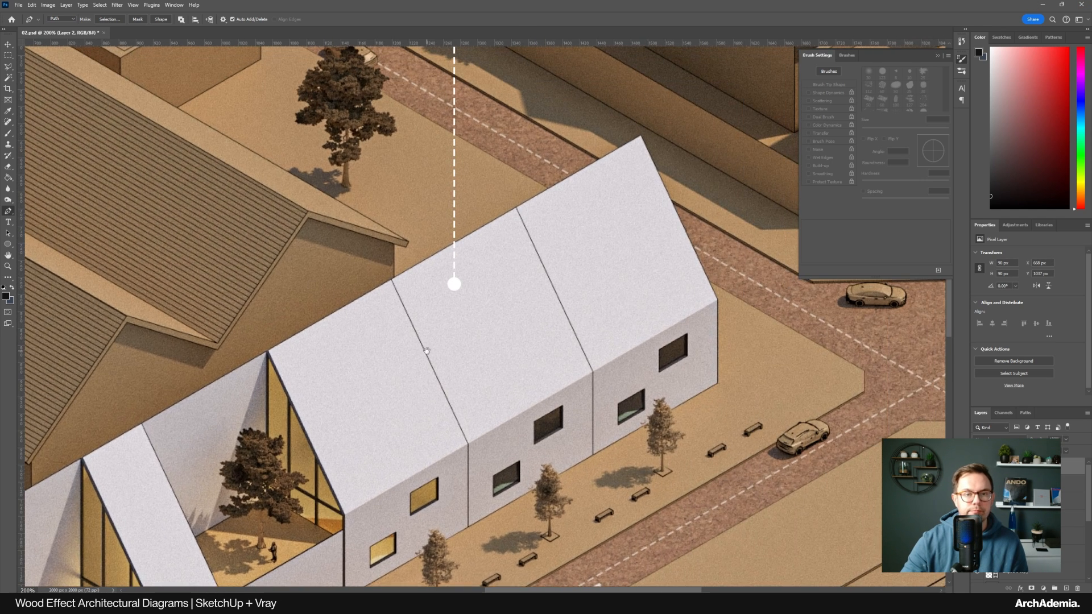
{"action": "left_click", "coordinate": [641, 138]}
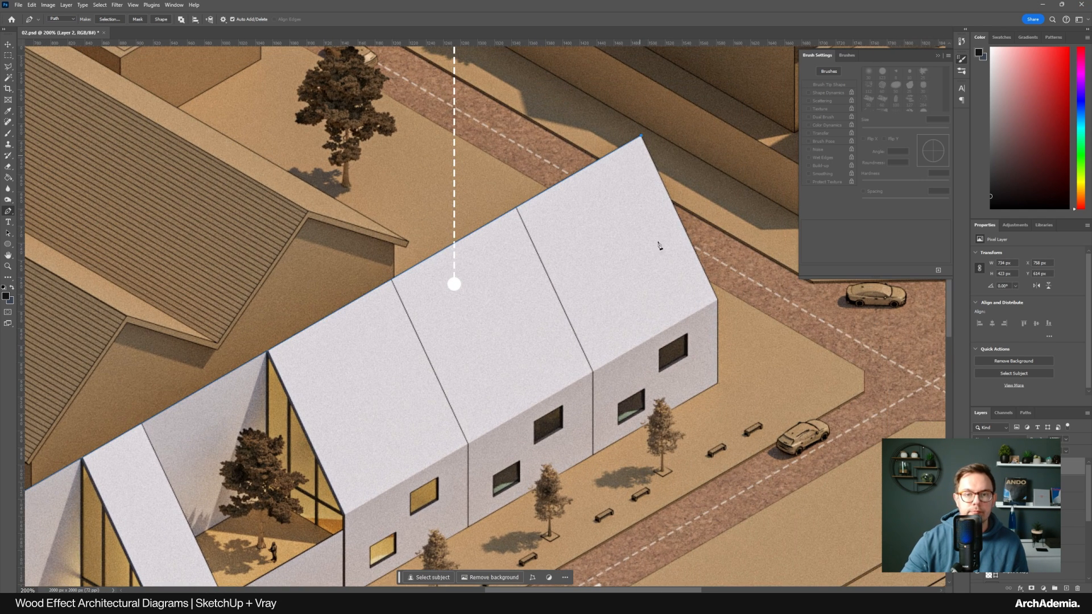
{"action": "left_click", "coordinate": [717, 301]}
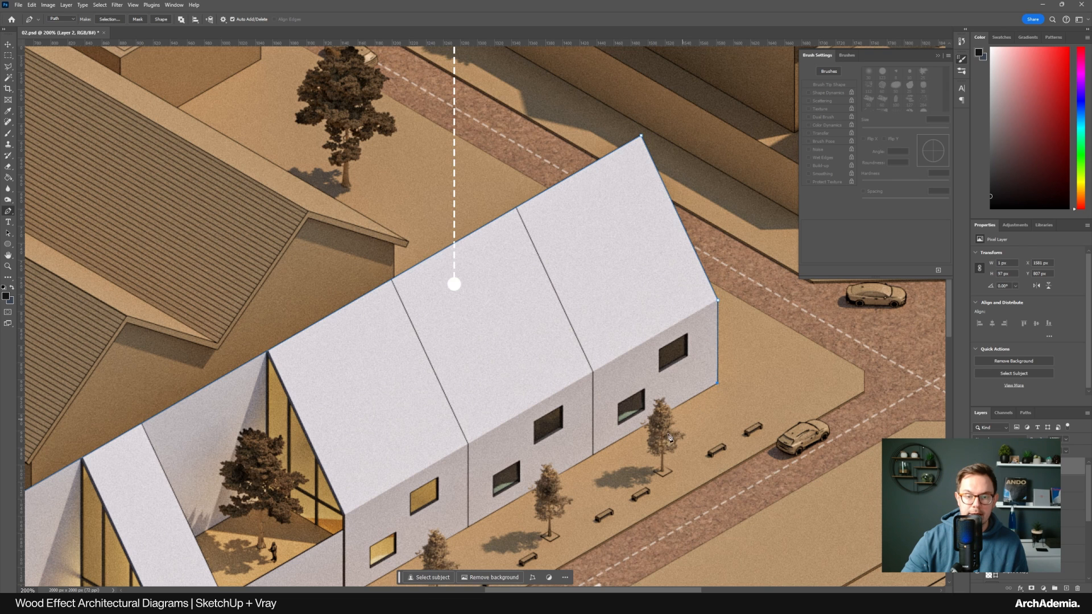
{"action": "left_click_drag", "start_coordinate": [425, 566], "coordinate": [777, 338]}
{"action": "left_click", "coordinate": [447, 515]}
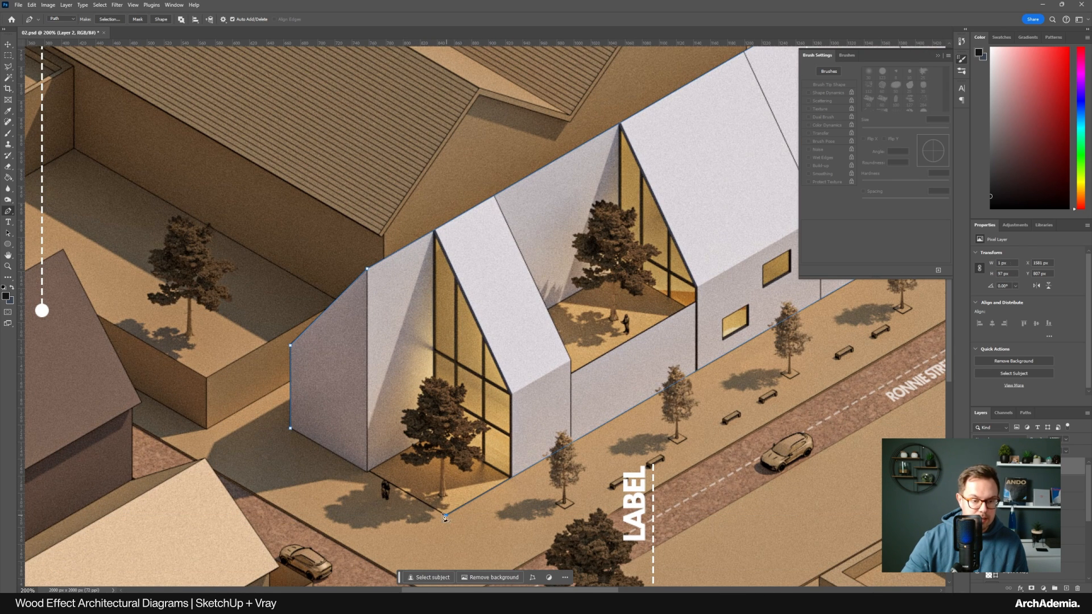
{"action": "left_click", "coordinate": [291, 430]}
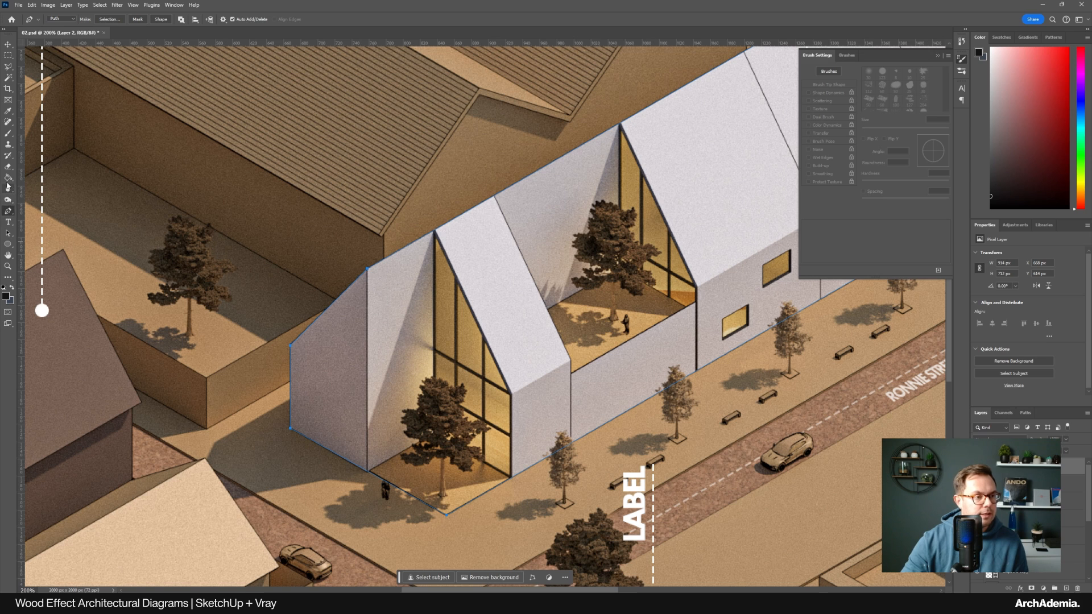
Set up a hard round black brush with 100% hardness and a size of 4 px for the building outline
{"action": "left_click", "coordinate": [8, 133]}
{"action": "left_click_drag", "start_coordinate": [925, 203], "coordinate": [844, 200]}
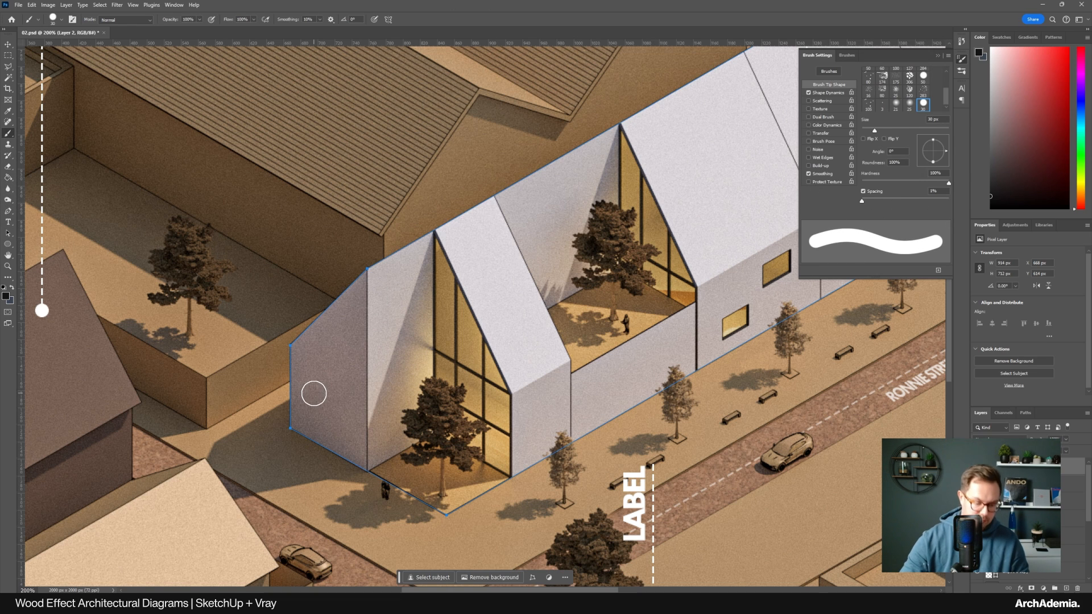
{"action": "key", "text": "bracketleft"}
{"action": "key", "text": "bracketleft"}
{"action": "key", "text": "bracketleft"}
{"action": "key", "text": "bracketleft"}
{"action": "key", "text": "bracketleft"}
{"action": "key", "text": "bracketleft"}
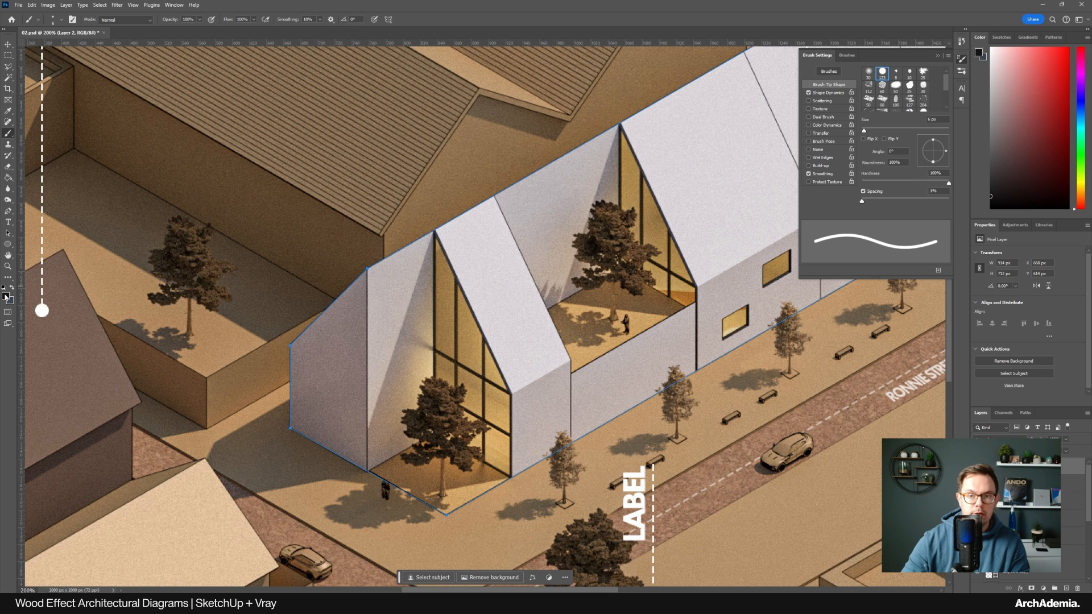
Stroke the path around the white building with the Brush, without simulated pressure, and delete the path
{"action": "left_click", "coordinate": [8, 211]}
{"action": "right_click", "coordinate": [300, 343]}
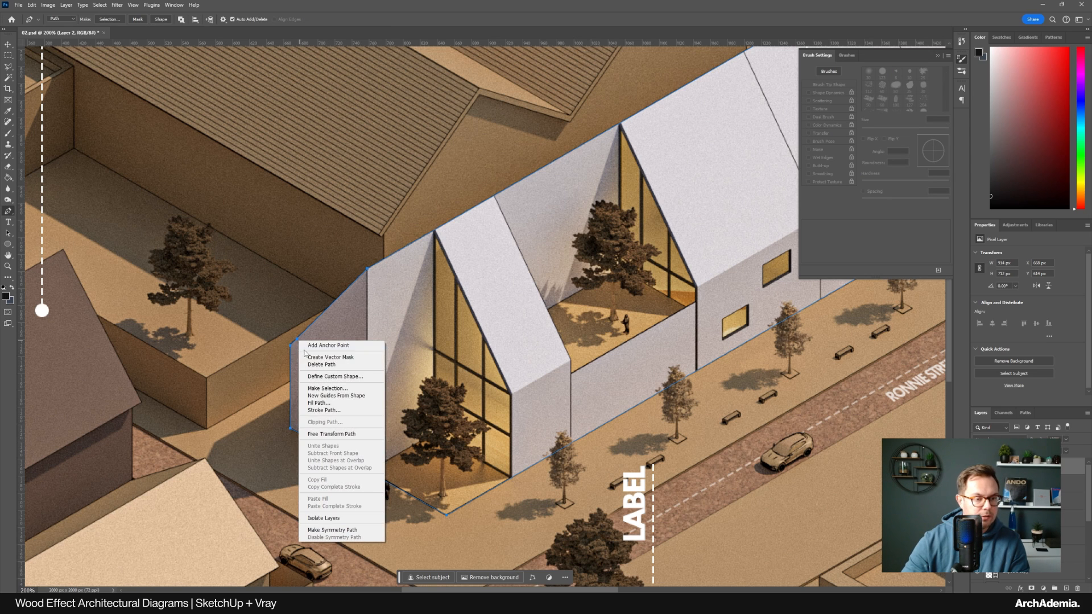
{"action": "left_click", "coordinate": [341, 414]}
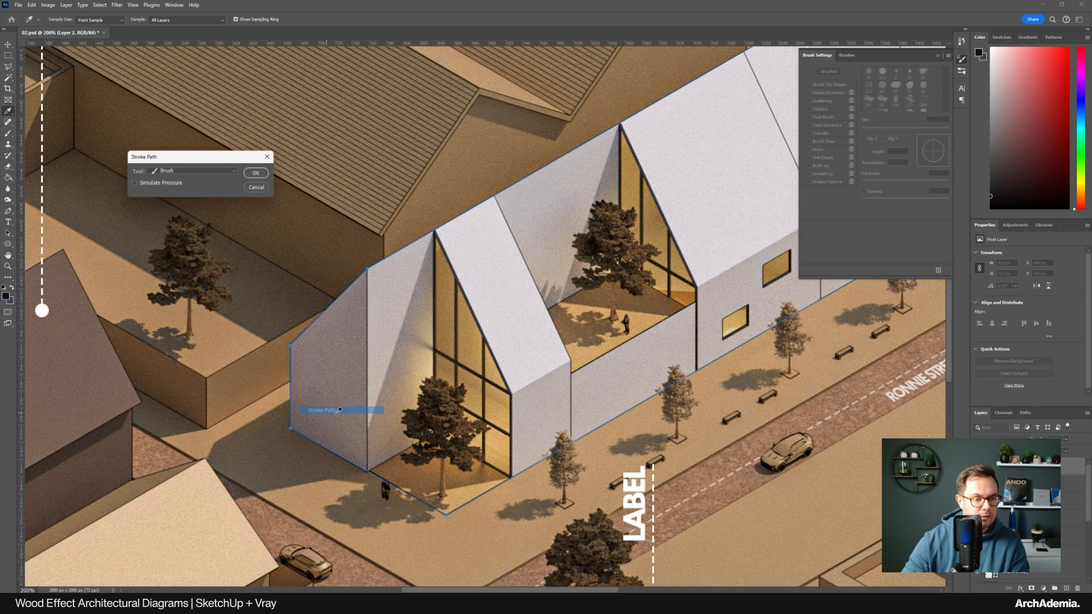
{"action": "left_click", "coordinate": [257, 173]}
{"action": "right_click", "coordinate": [319, 317]}
{"action": "left_click", "coordinate": [343, 341]}
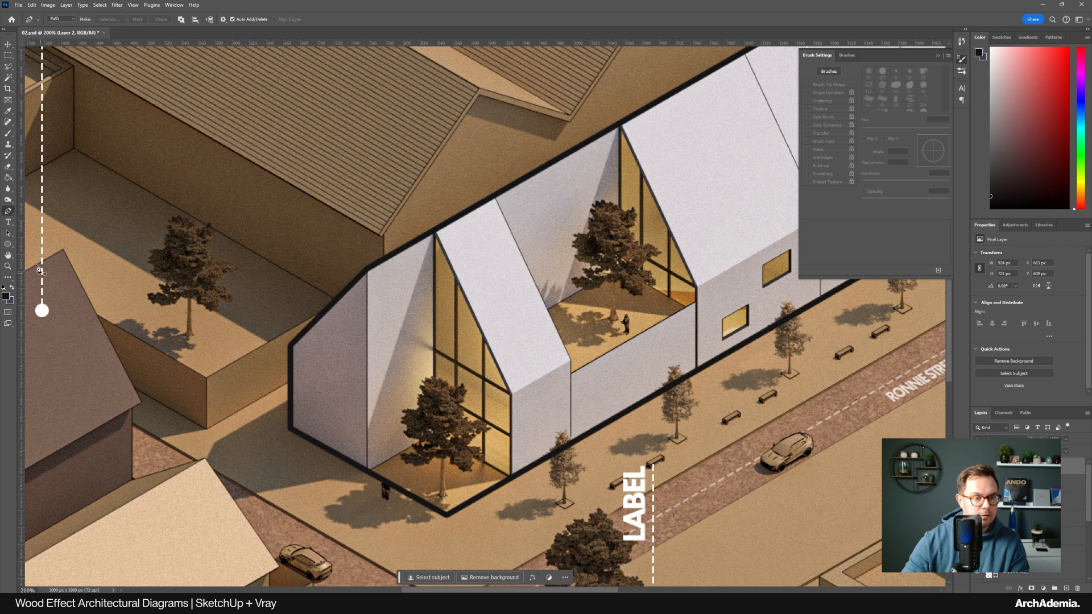
Erase the black outline where it crosses the street tree nearest the building's entrance corner
{"action": "key", "text": "z"}
{"action": "key", "text": "ctrl+0"}
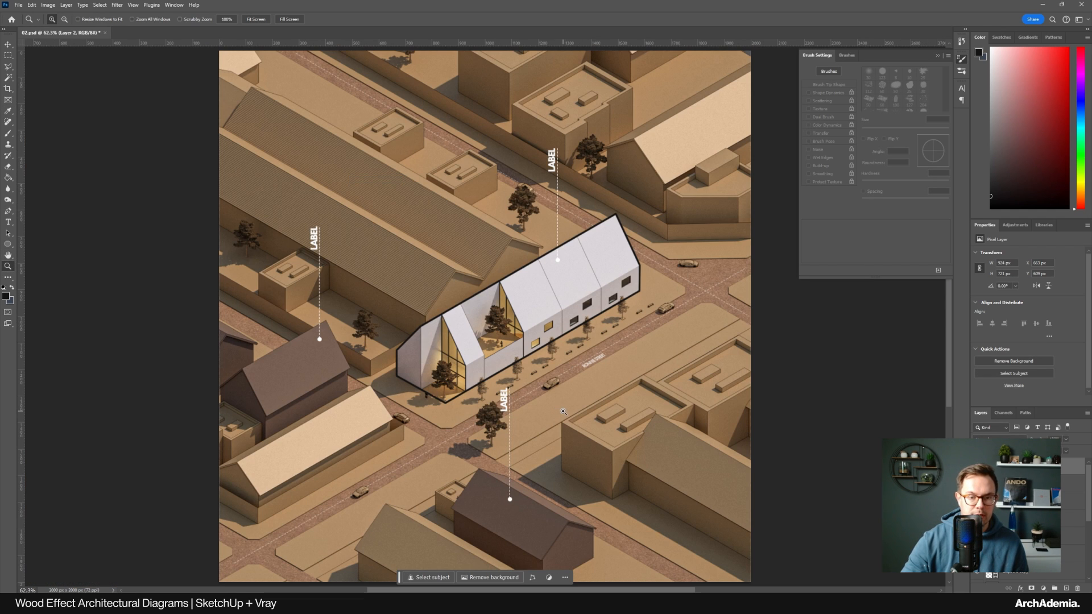
{"action": "key", "text": "ctrl+1"}
{"action": "left_click", "coordinate": [450, 412]}
{"action": "left_click", "coordinate": [451, 413]}
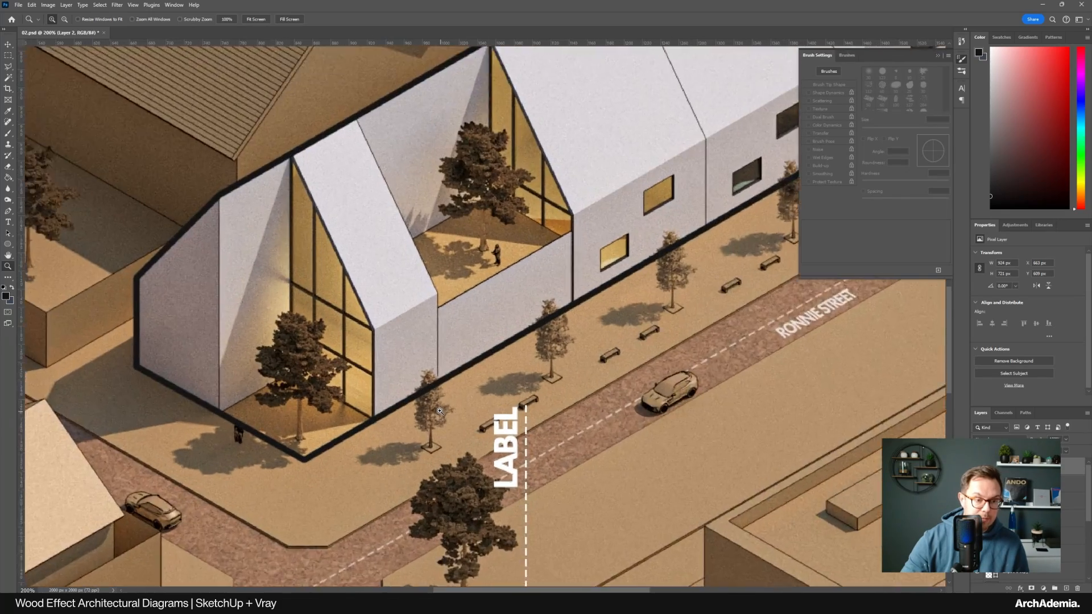
{"action": "left_click", "coordinate": [451, 413]}
{"action": "key", "text": "e"}
{"action": "left_click_drag", "start_coordinate": [399, 377], "coordinate": [435, 359]}
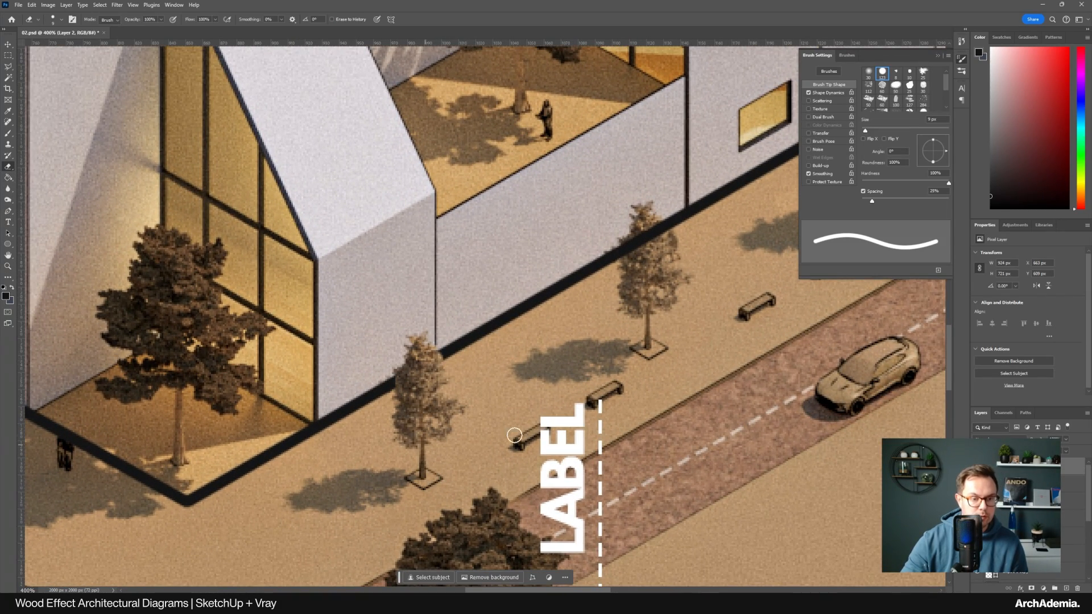
Erase the black outline where it covers the remaining street trees along the building's long front wall
{"action": "left_click_drag", "start_coordinate": [688, 310], "coordinate": [490, 441]}
{"action": "left_click_drag", "start_coordinate": [431, 382], "coordinate": [468, 360]}
{"action": "left_click_drag", "start_coordinate": [705, 336], "coordinate": [500, 443]}
{"action": "mouse_move", "coordinate": [454, 372]}
{"action": "left_mouse_down"}
{"action": "mouse_move", "coordinate": [456, 349]}
{"action": "mouse_move", "coordinate": [484, 334]}
{"action": "left_mouse_up"}
{"action": "mouse_move", "coordinate": [647, 262]}
{"action": "left_mouse_down"}
{"action": "mouse_move", "coordinate": [444, 416]}
{"action": "mouse_move", "coordinate": [502, 357]}
{"action": "left_mouse_up"}
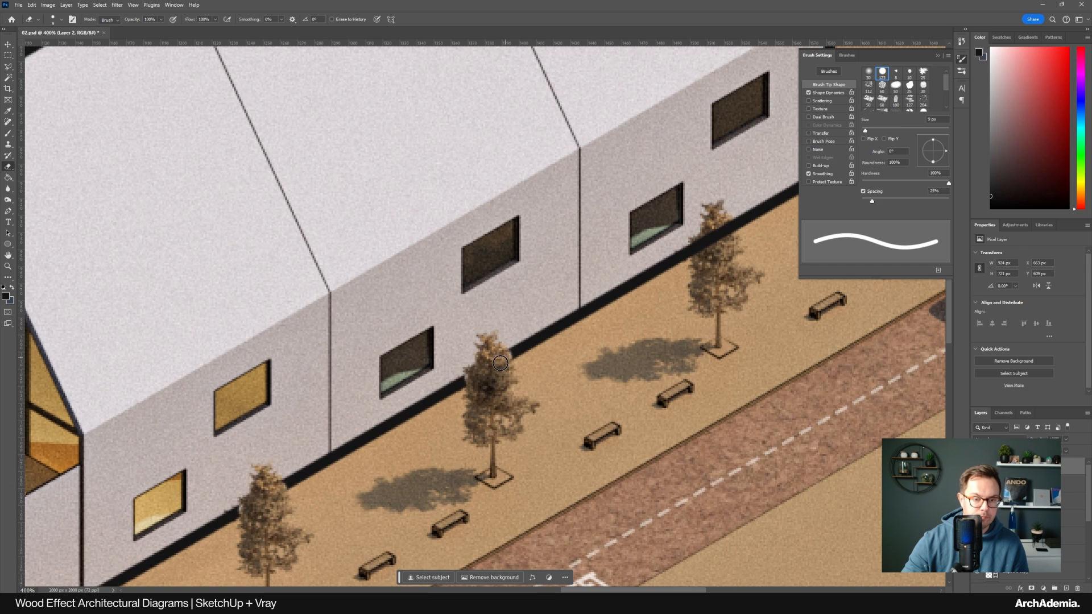
{"action": "left_click_drag", "start_coordinate": [648, 323], "coordinate": [469, 459]}
{"action": "left_click_drag", "start_coordinate": [524, 386], "coordinate": [552, 370]}
Move the outline layer down the stack to just above the RONNIE STREET layer, beneath the leader lines, and check the whole diagram
{"action": "left_click", "coordinate": [8, 266]}
{"action": "right_click", "coordinate": [219, 214]}
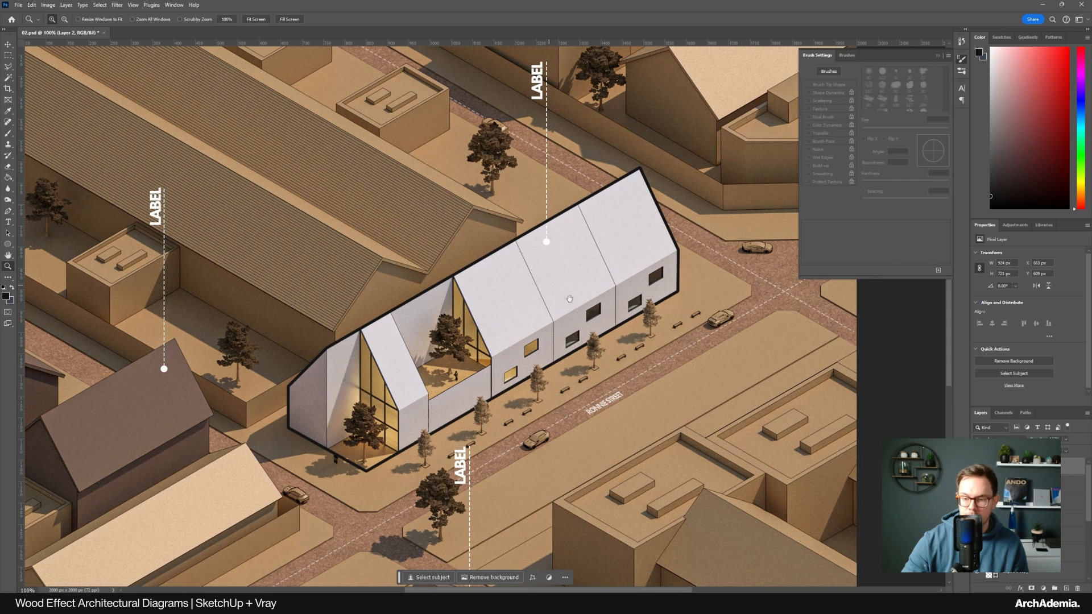
{"action": "left_click_drag", "start_coordinate": [1025, 593], "coordinate": [1024, 562]}
{"action": "left_click", "coordinate": [581, 211]}
{"action": "left_click", "coordinate": [549, 204]}
{"action": "left_click", "coordinate": [525, 230]}
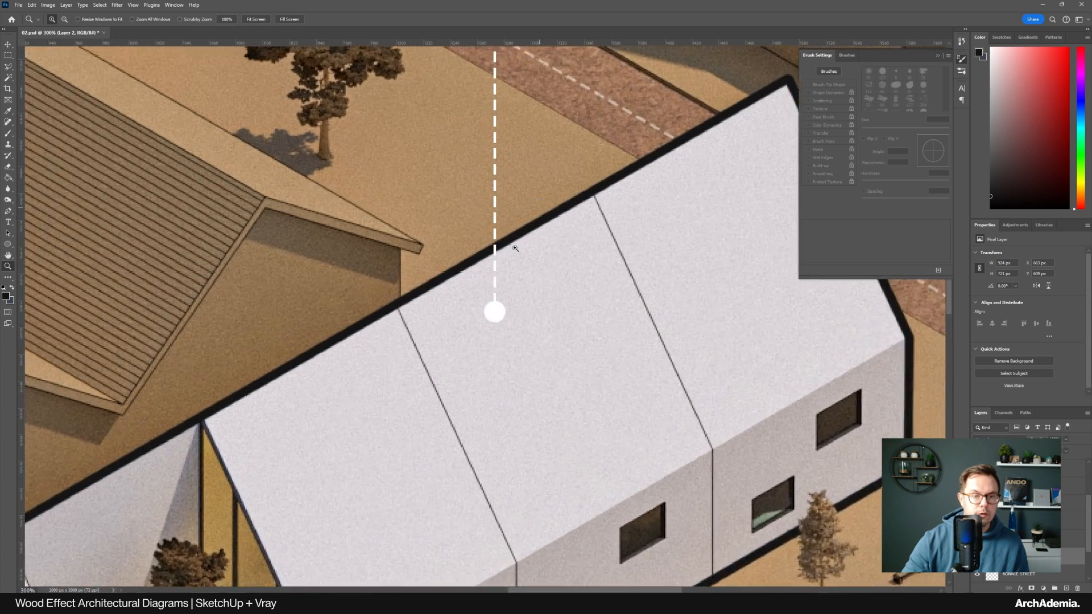
{"action": "key", "text": "ctrl+0"}
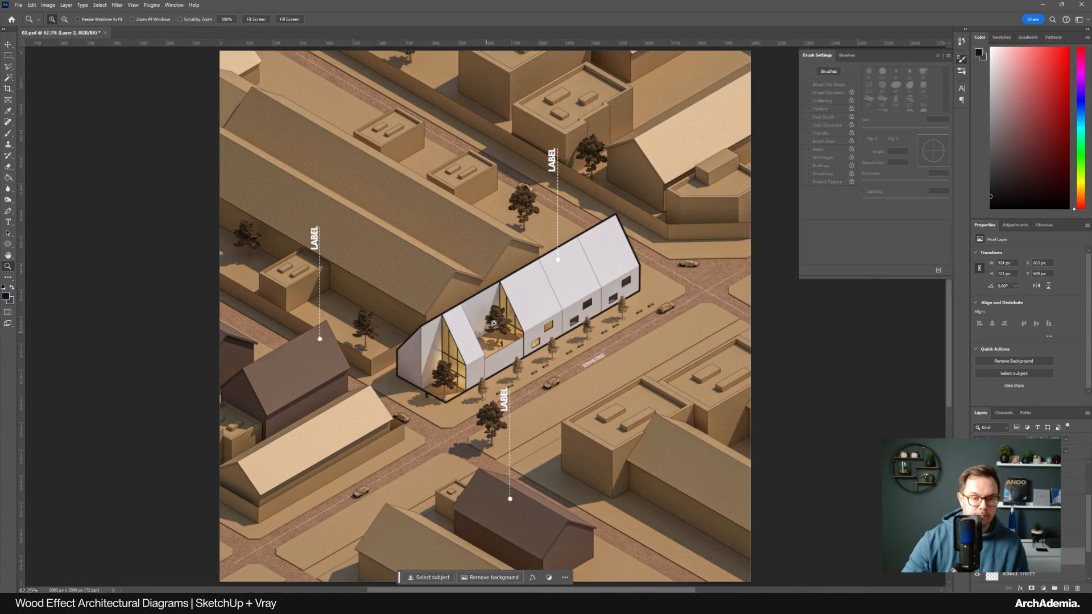
{"action": "left_click", "coordinate": [562, 316]}
{"action": "right_click", "coordinate": [559, 288]}
{"action": "left_click", "coordinate": [575, 293]}
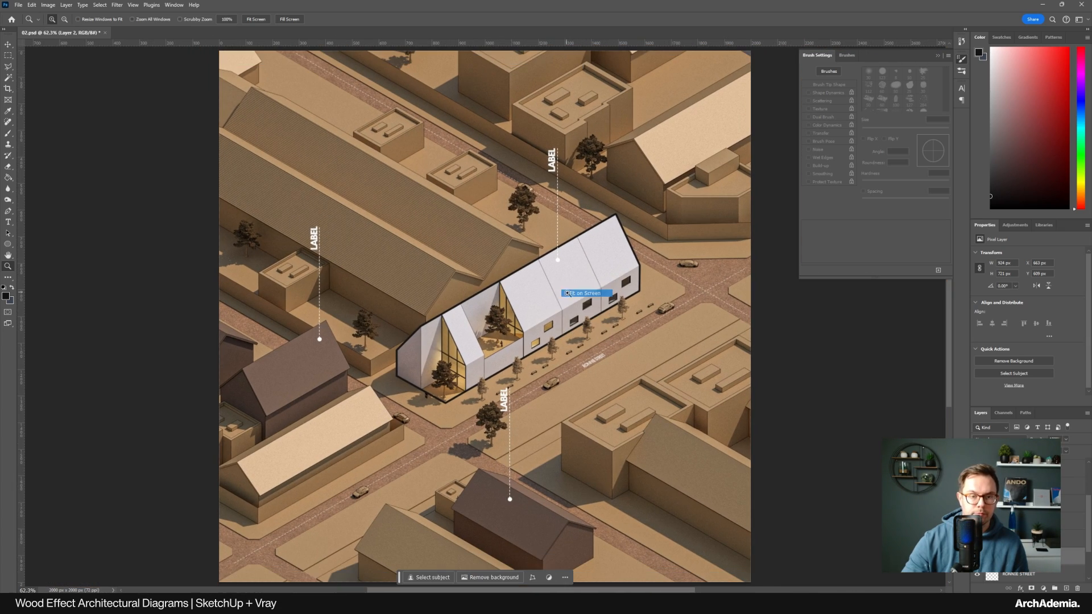